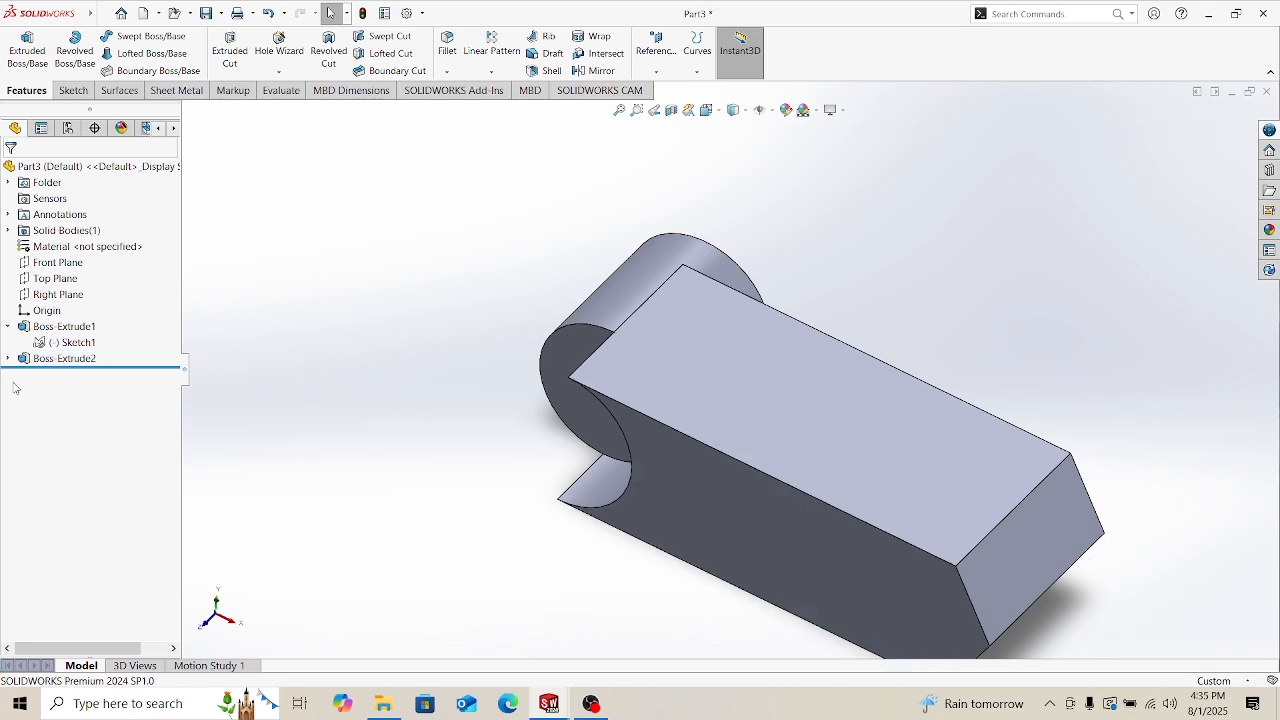
# Step: Roll the model back to before Boss-Extrude2, review the extrusion settings of Boss-Extrude1, and roll forward again
pyautogui.click(70, 342)
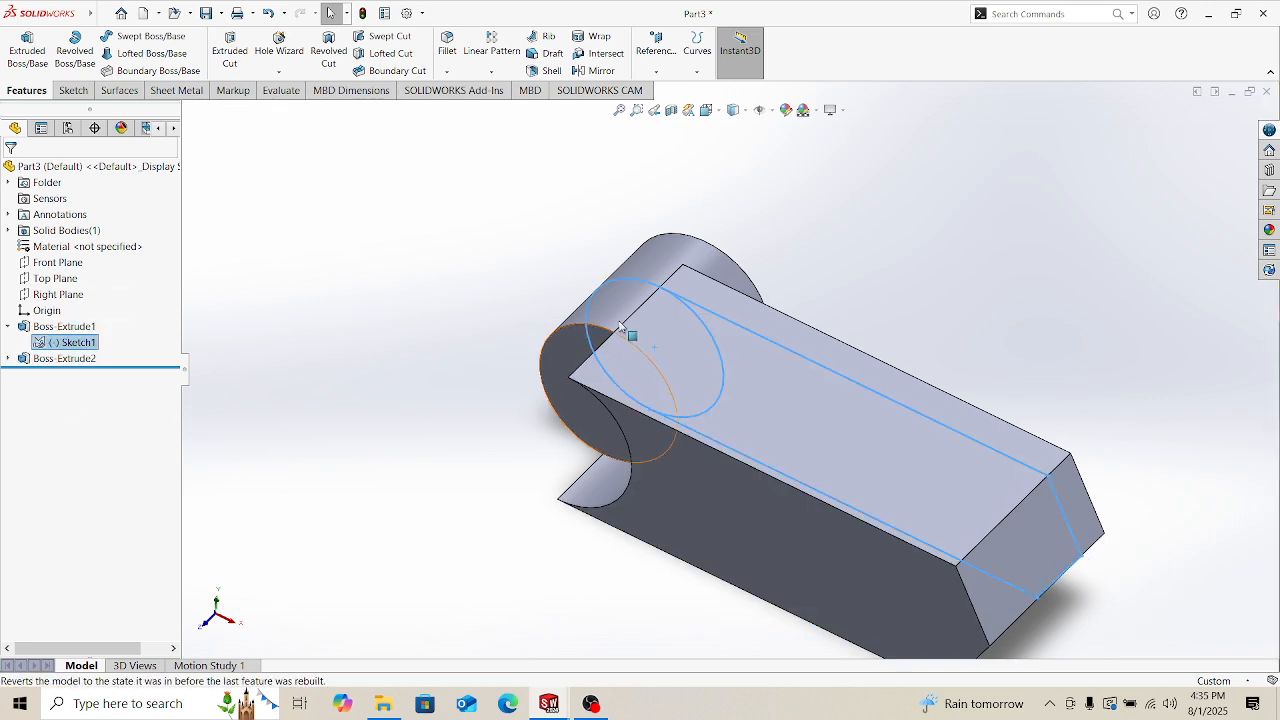
pyautogui.moveTo(113, 368); pyautogui.dragTo(113, 351)
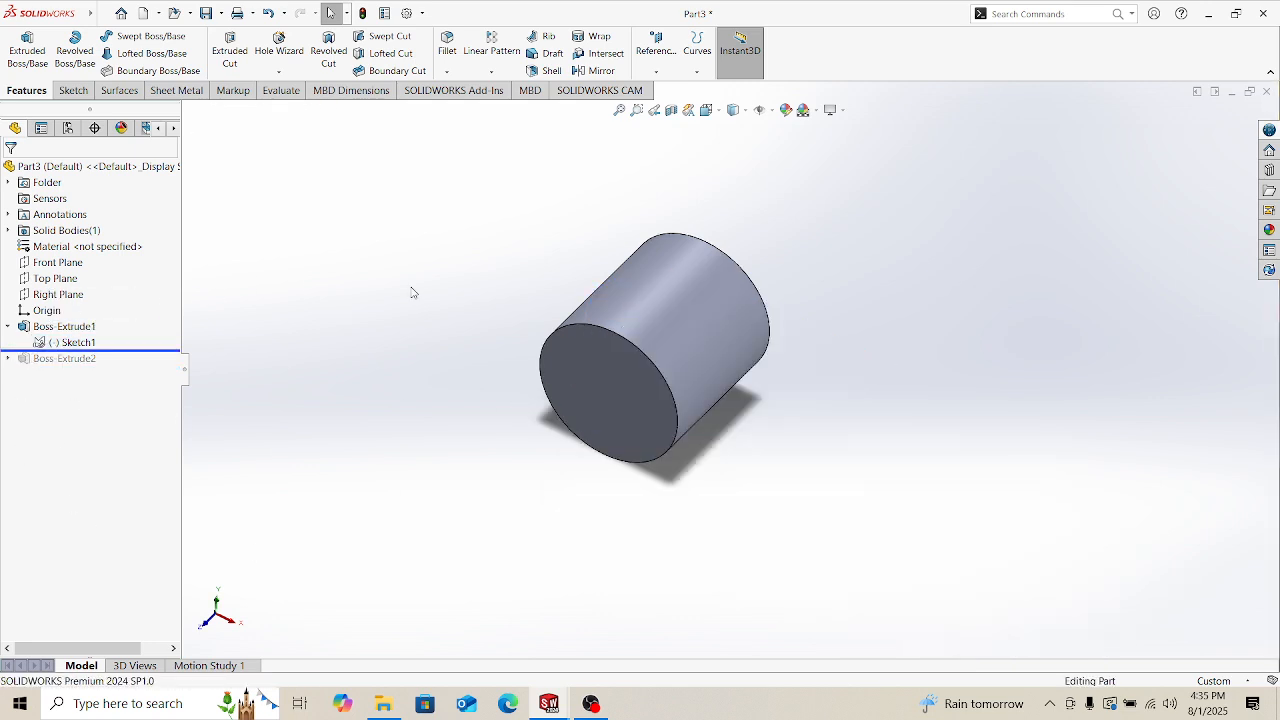
pyautogui.click(76, 324)
pyautogui.click(75, 292)
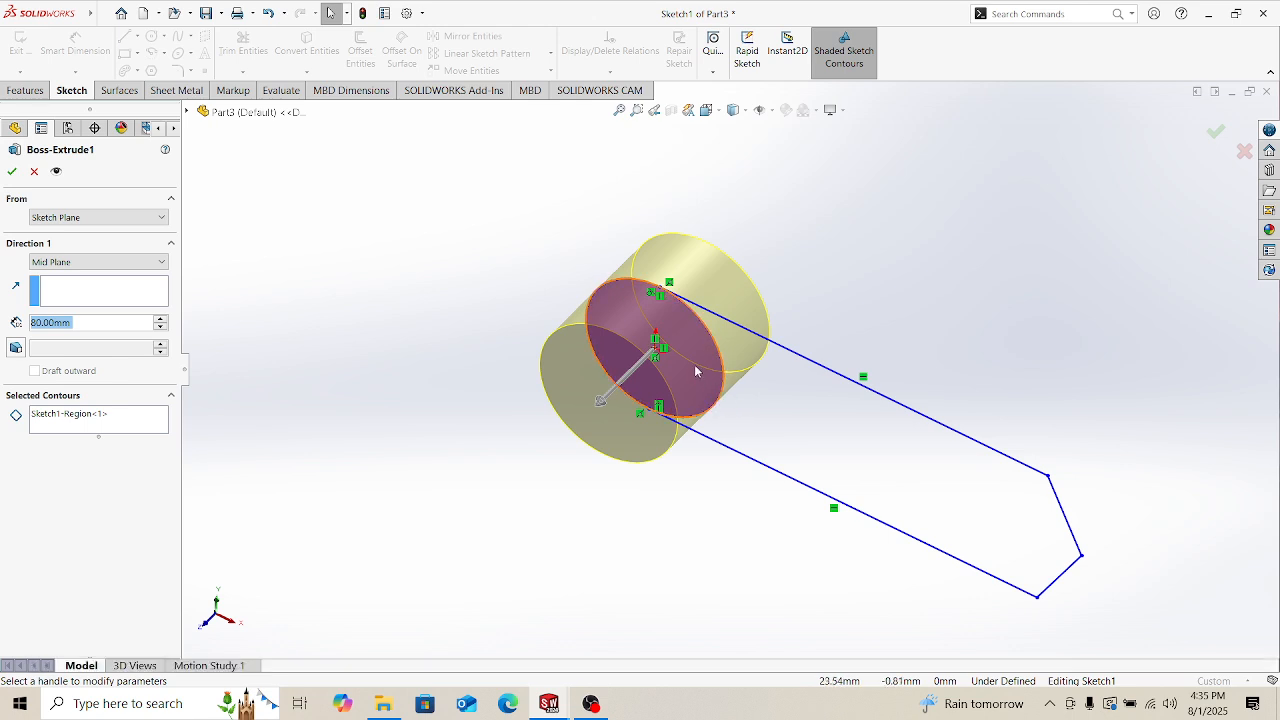
pyautogui.scroll(-2, 636, 323)
pyautogui.scroll(1, 636, 323)
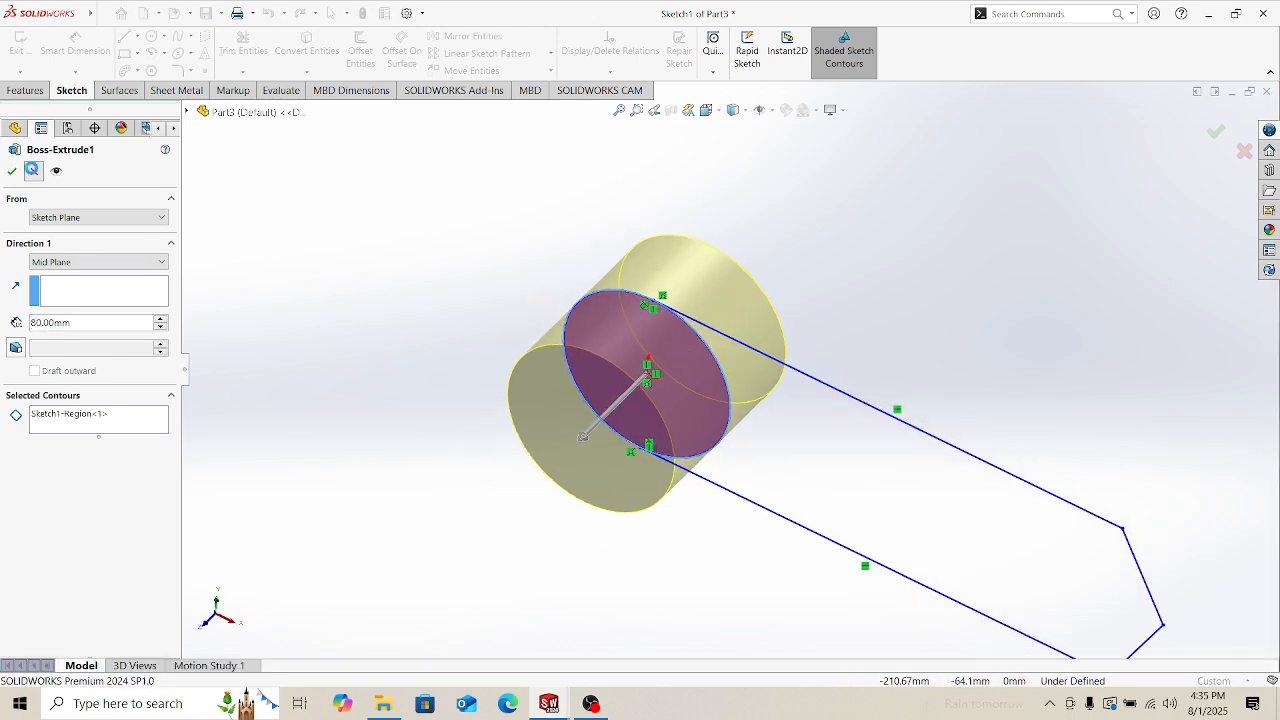
pyautogui.click(12, 170)
pyautogui.moveTo(120, 362); pyautogui.dragTo(120, 368)
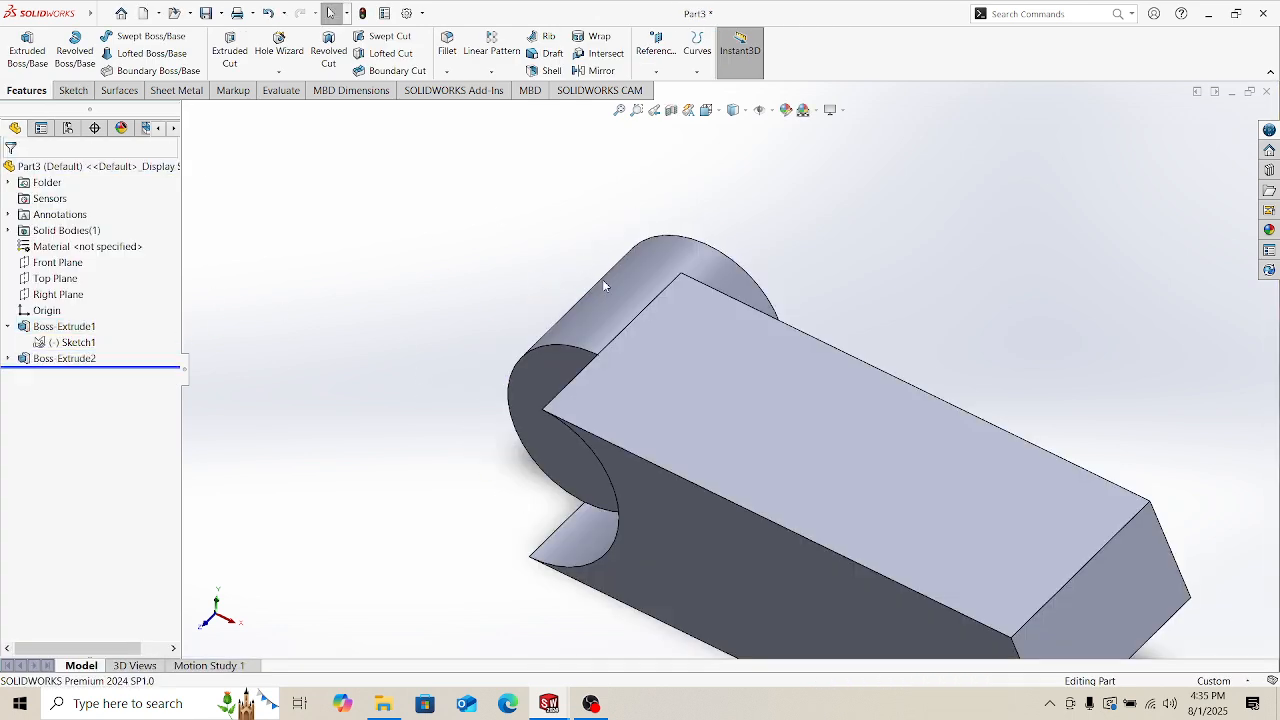
# Step: Examine the sketch of Boss-Extrude2 and review its extrusion directions, depths and end condition options
pyautogui.click(9, 358)
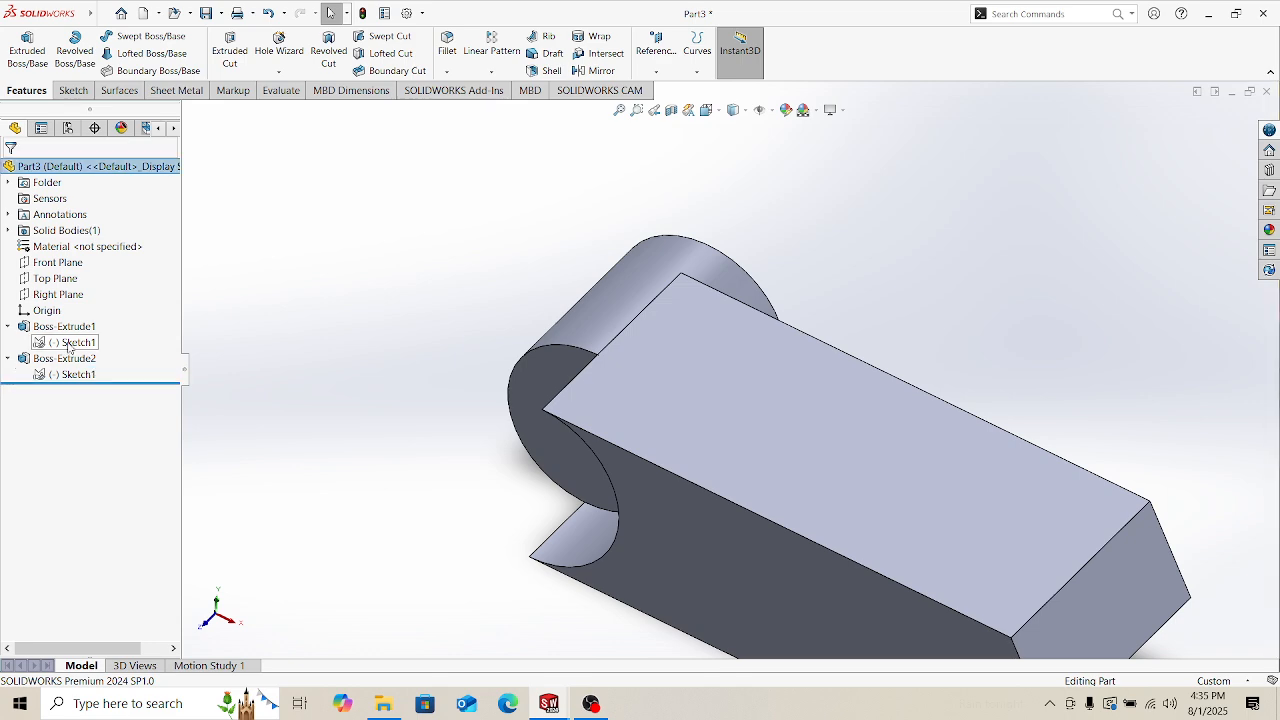
pyautogui.click(78, 374)
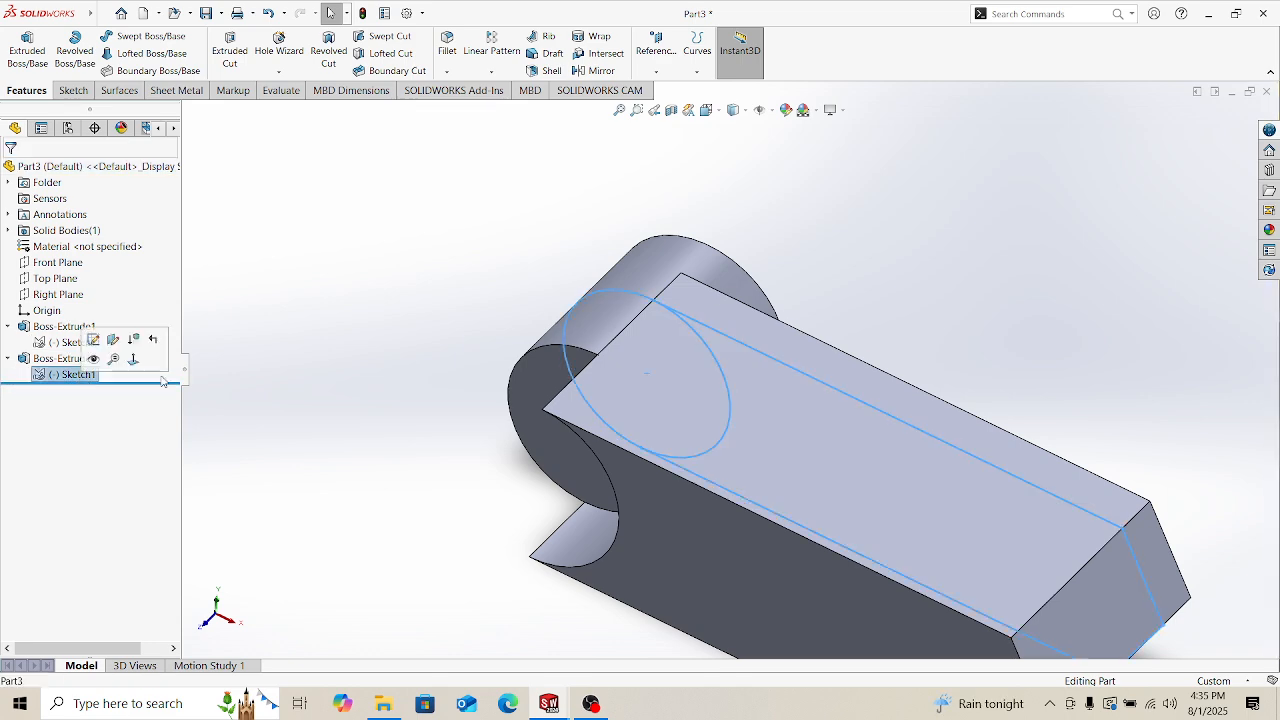
pyautogui.moveTo(443, 383); pyautogui.dragTo(860, 433, button='middle')
pyautogui.click(37, 360)
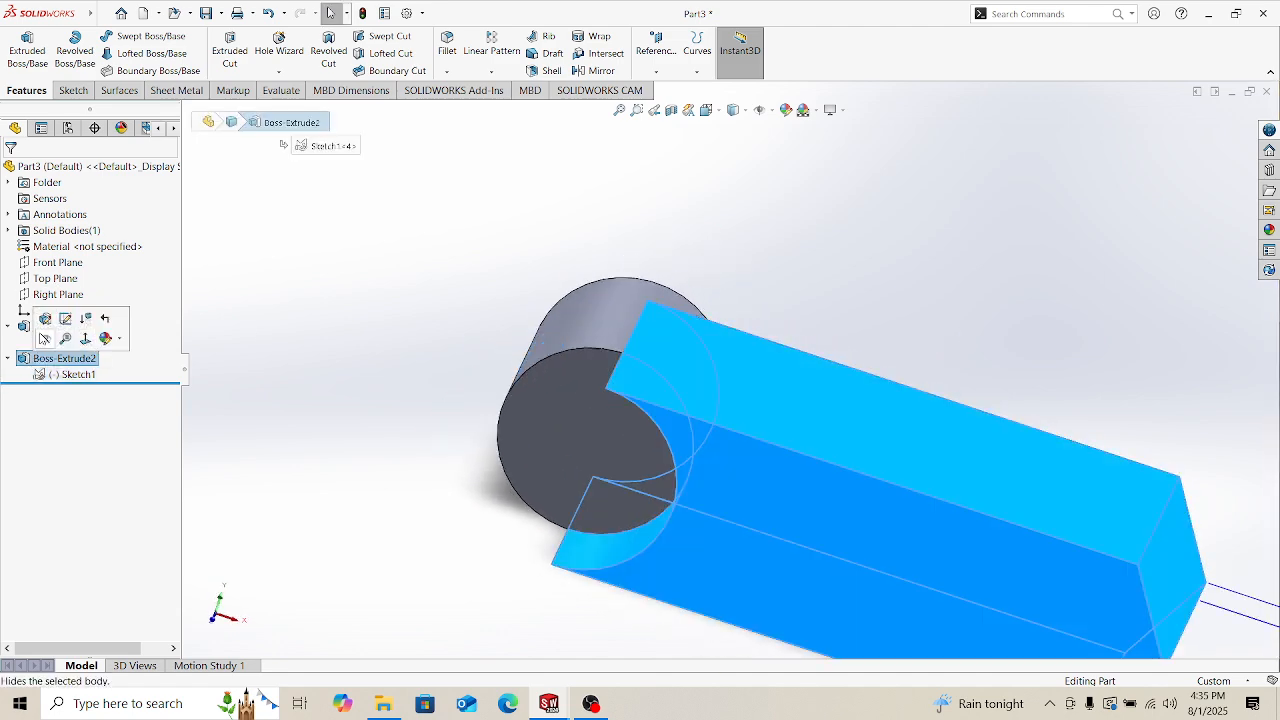
pyautogui.click(43, 316)
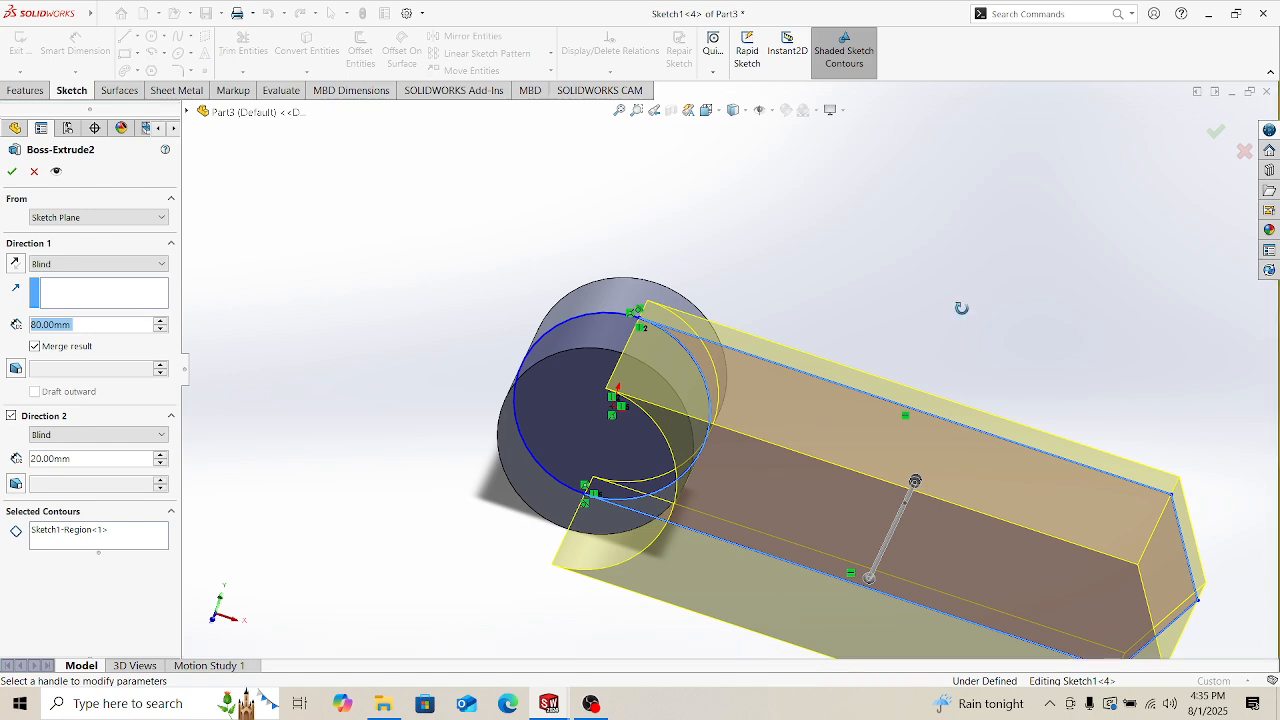
pyautogui.moveTo(960, 306); pyautogui.dragTo(728, 452, button='middle')
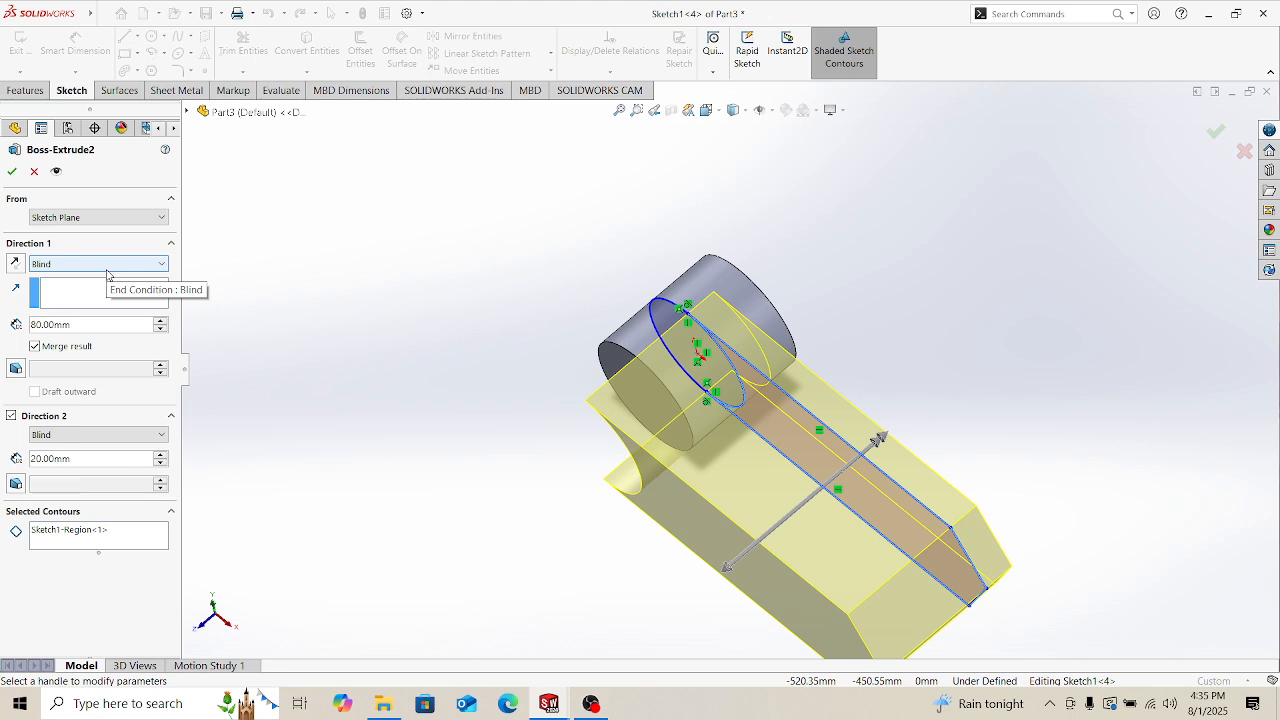
pyautogui.scroll(-2, 871, 466)
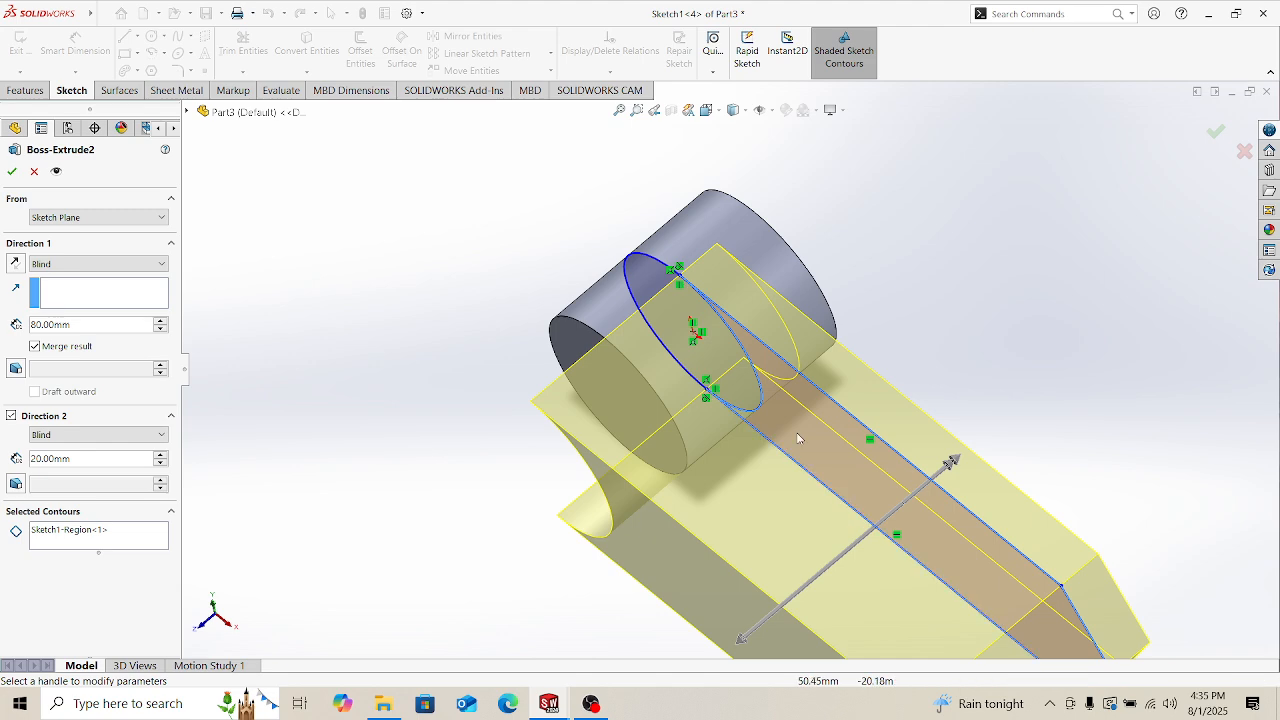
pyautogui.scroll(-2, 880, 457)
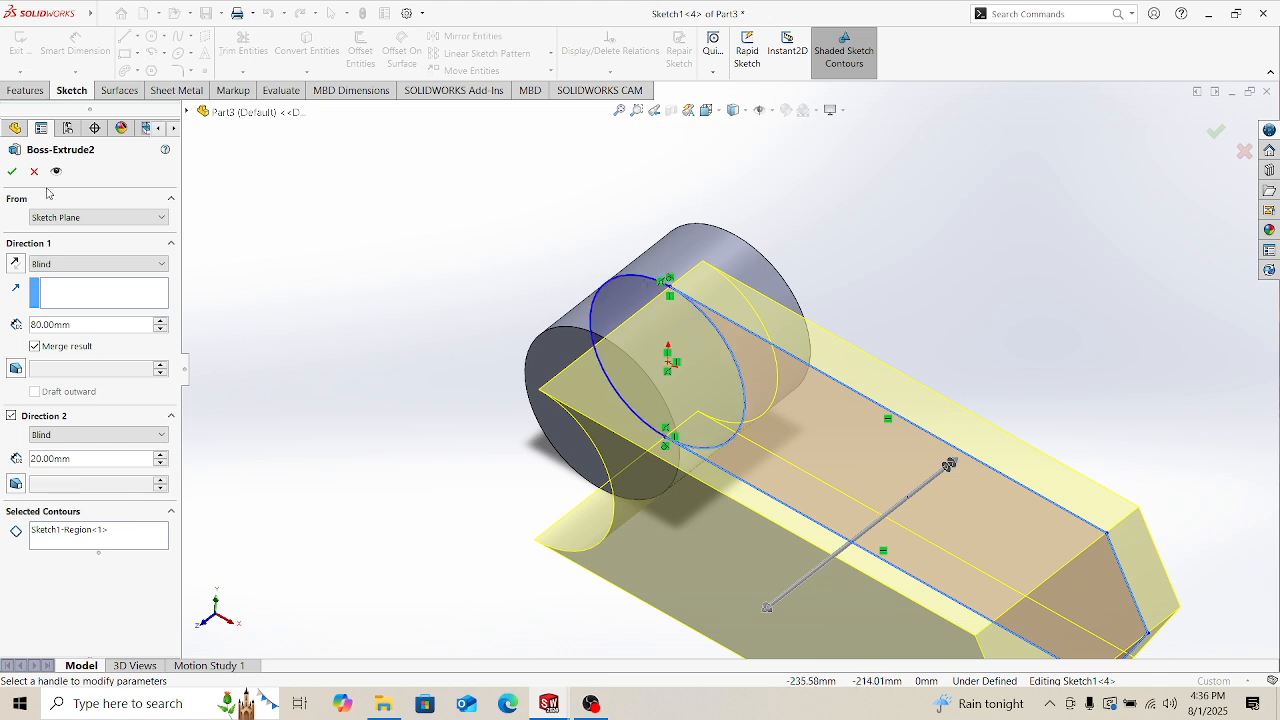
pyautogui.click(100, 263)
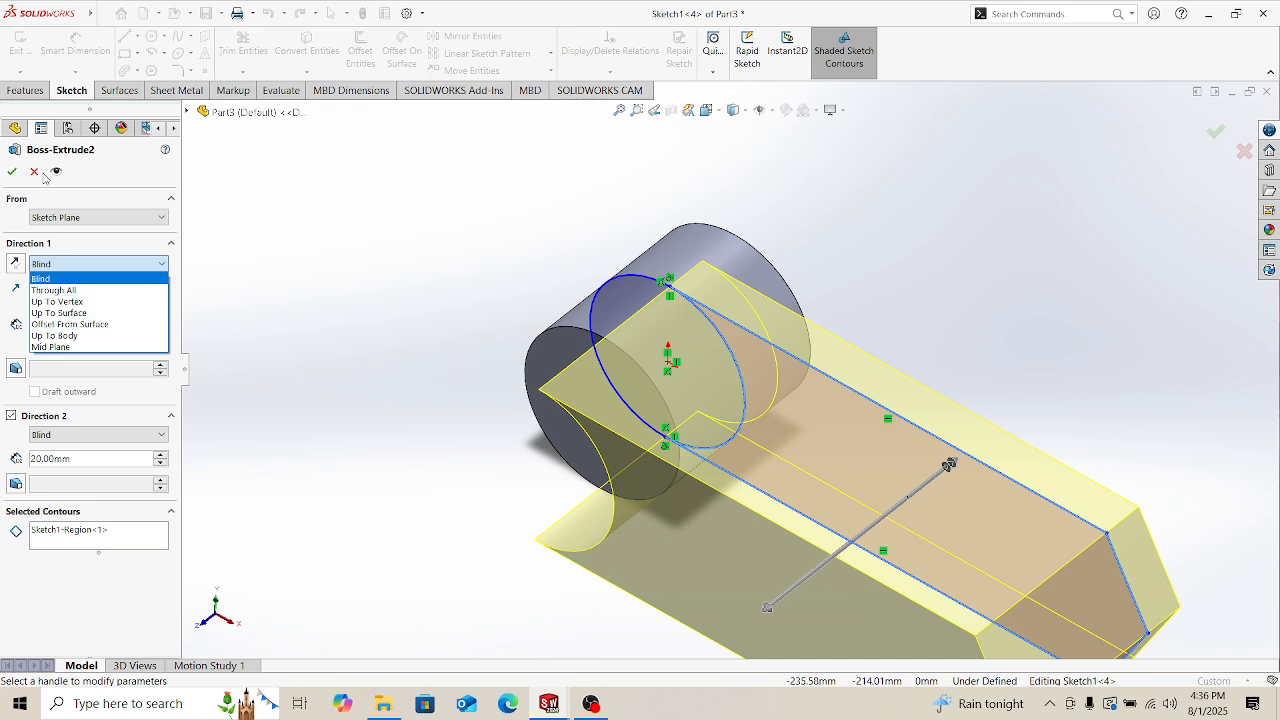
pyautogui.click(13, 172)
pyautogui.click(13, 172)
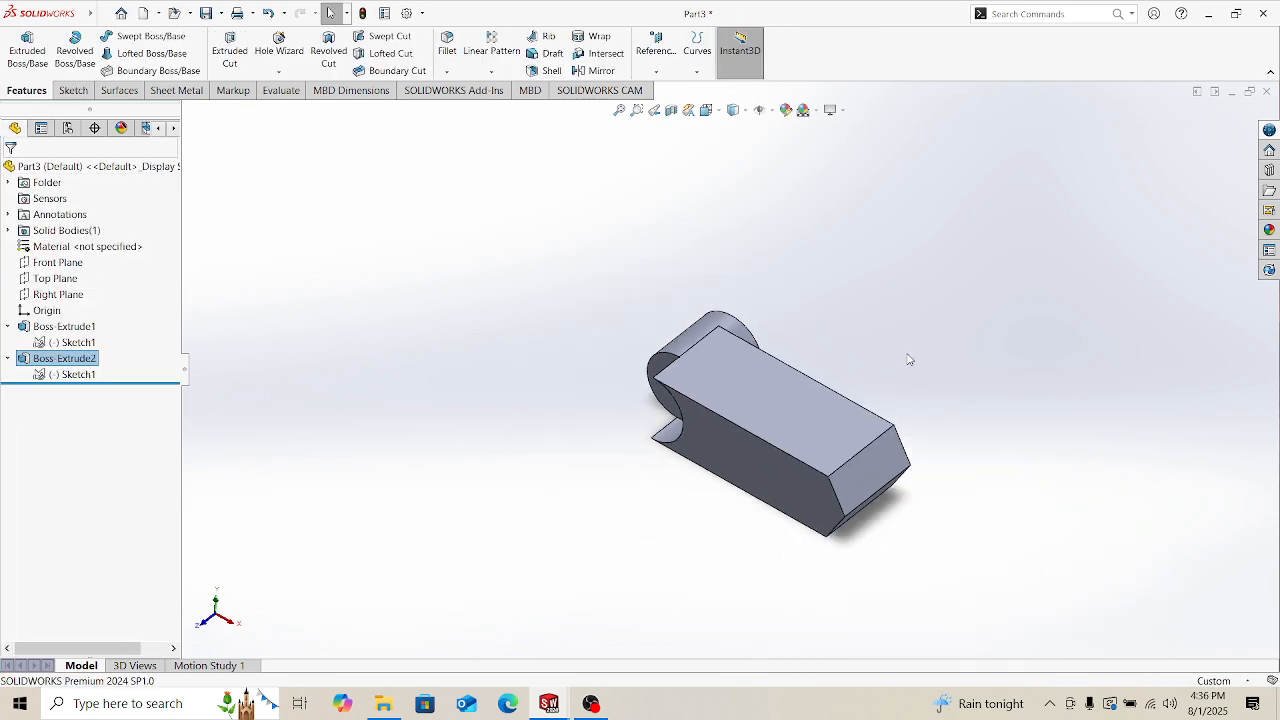
# Step: Delete the Boss-Extrude2 feature, leaving only the cylinder
pyautogui.scroll(-3, 909, 359)
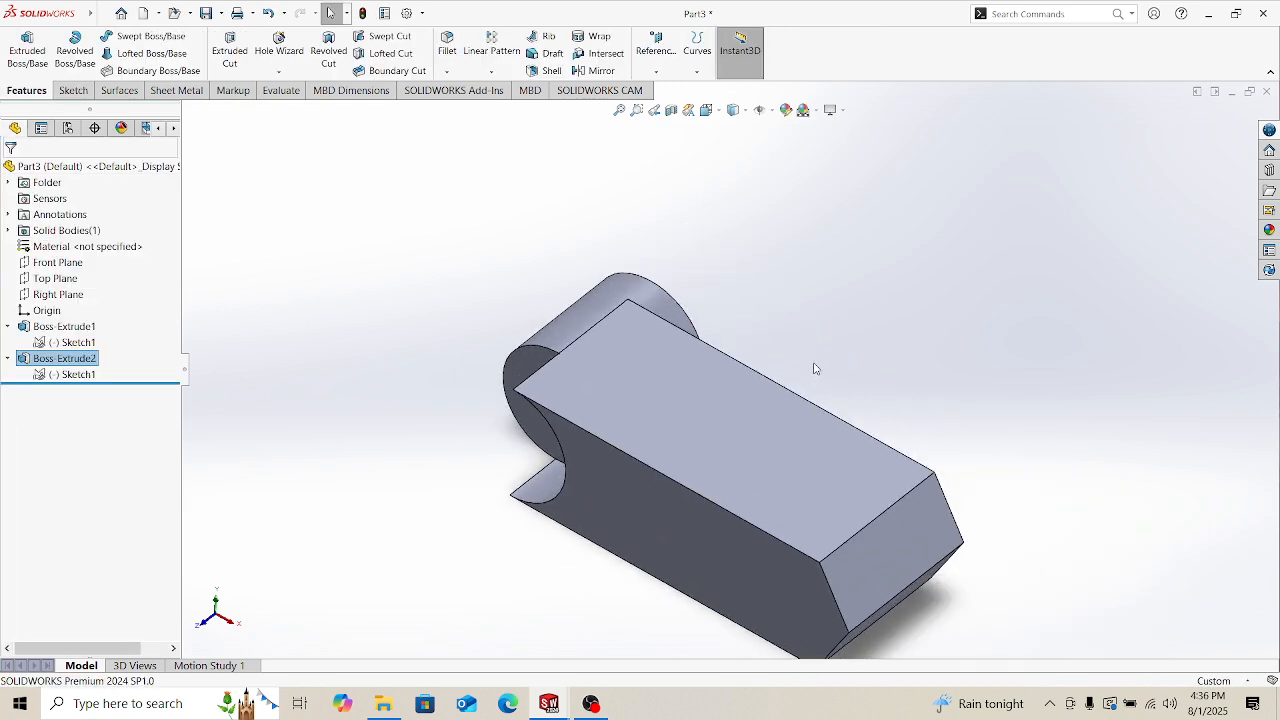
pyautogui.click(716, 432)
pyautogui.click(389, 277)
pyautogui.click(59, 362)
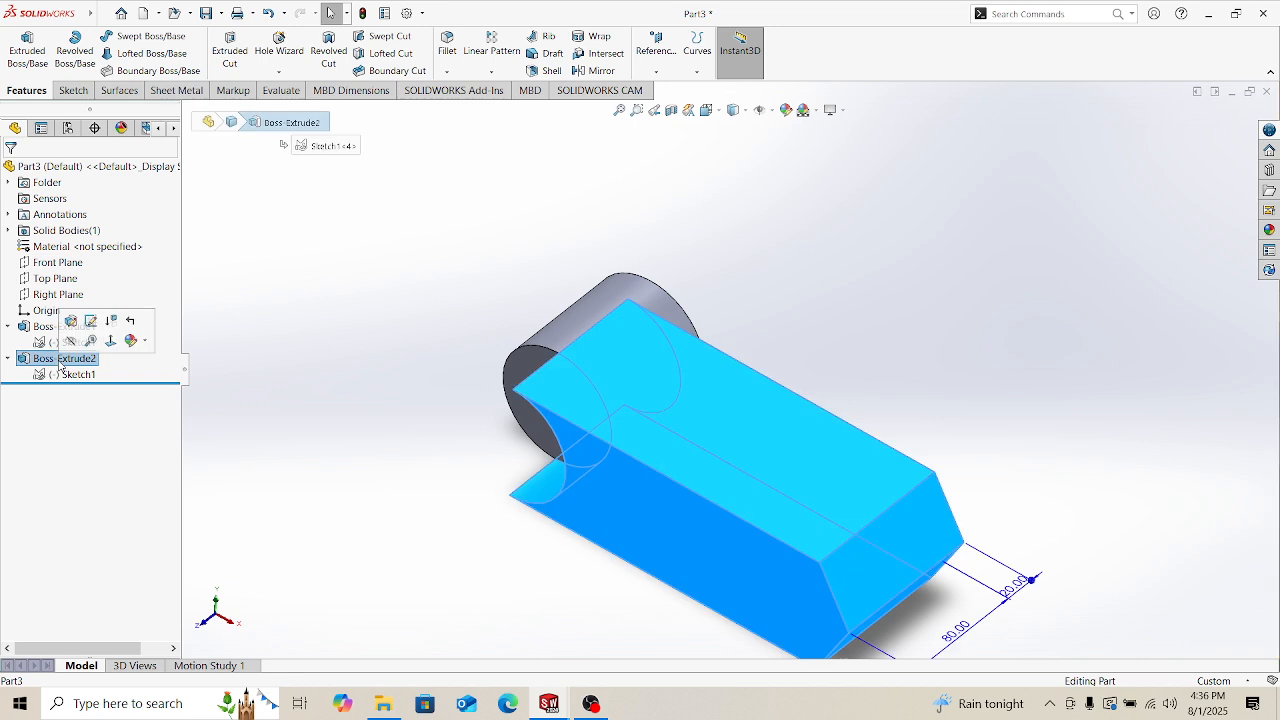
pyautogui.press('Delete')
pyautogui.press('Return')
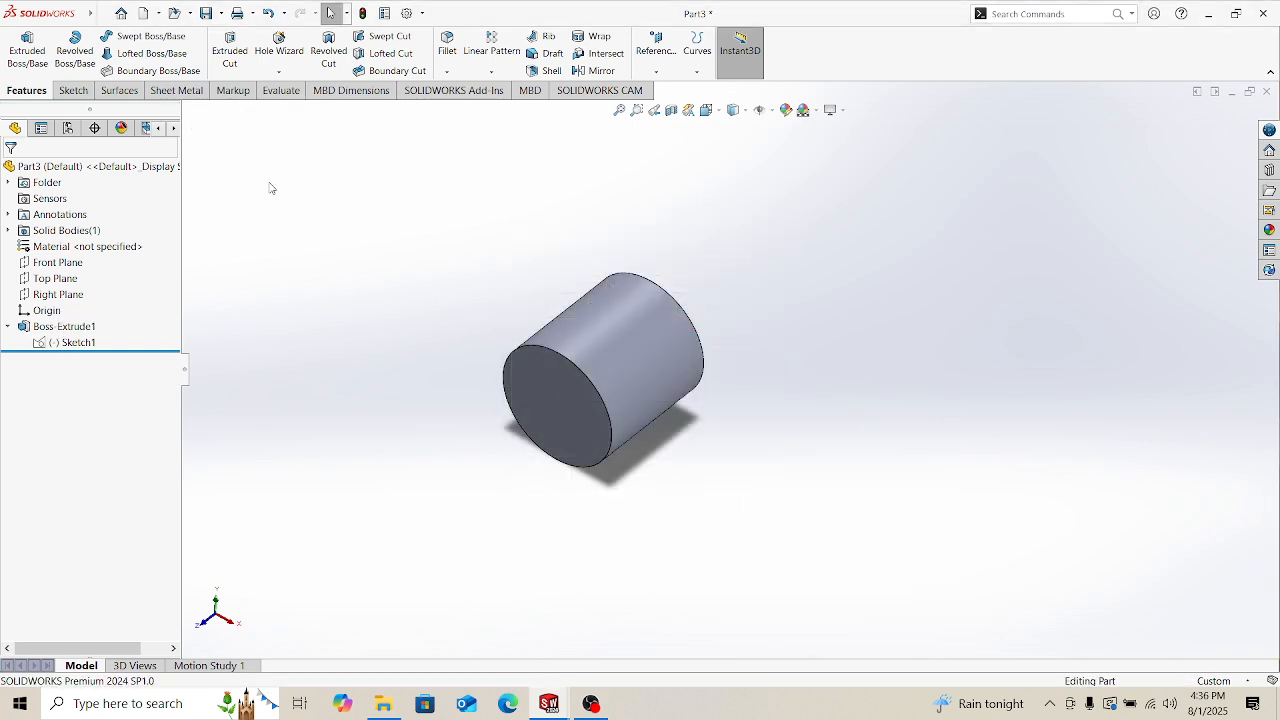
# Step: Create a reference plane offset 190 mm from the Right Plane
pyautogui.moveTo(747, 435); pyautogui.dragTo(667, 386, button='middle')
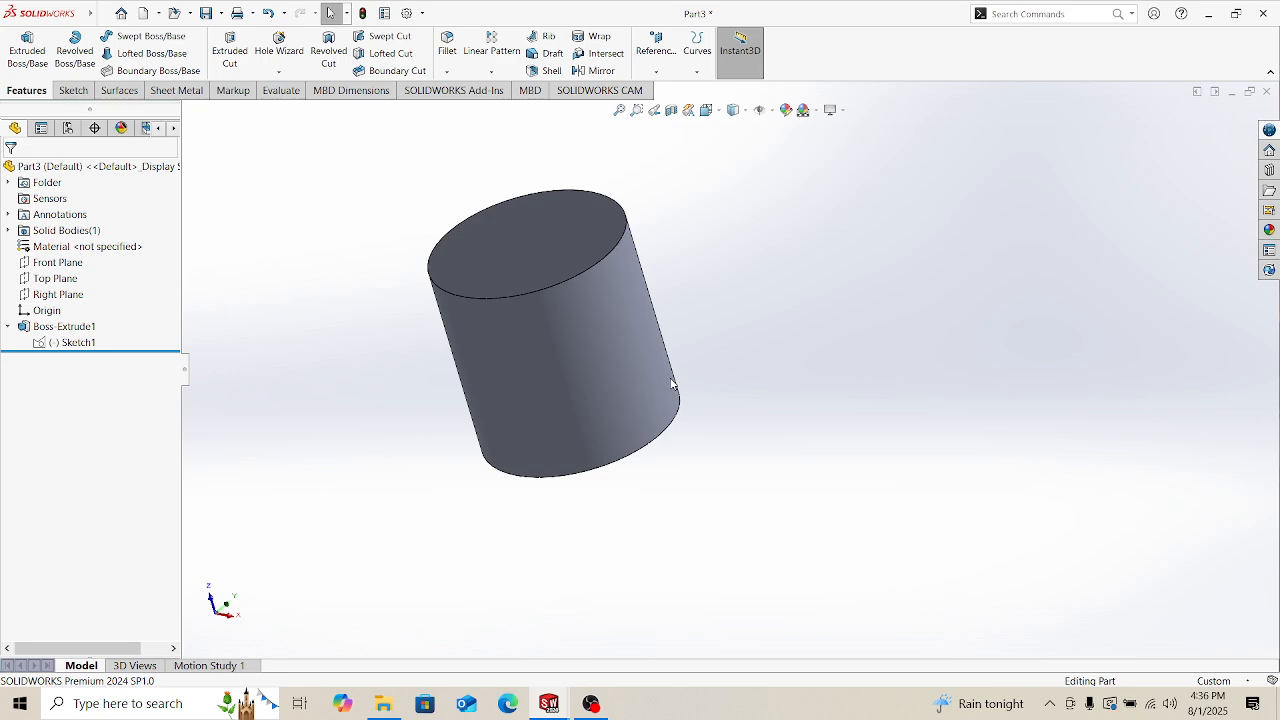
pyautogui.moveTo(777, 349); pyautogui.dragTo(790, 300, button='middle')
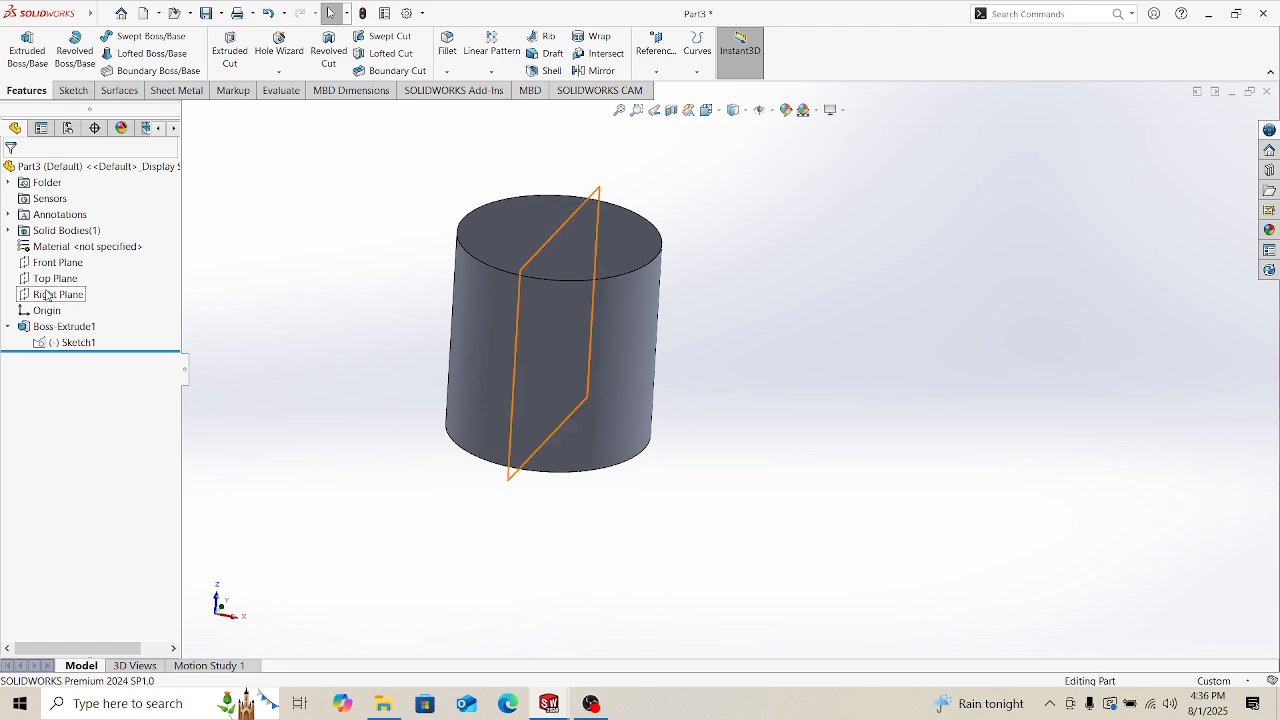
pyautogui.click(46, 295)
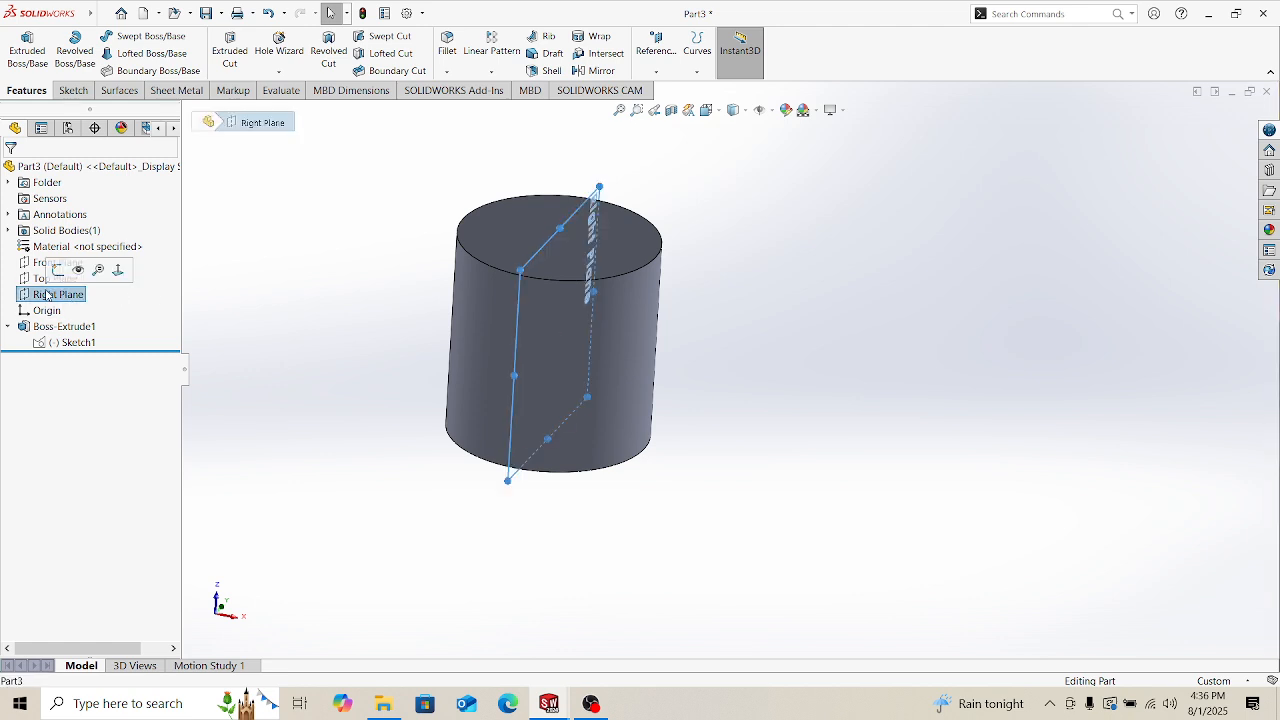
pyautogui.click(656, 72)
pyautogui.click(683, 90)
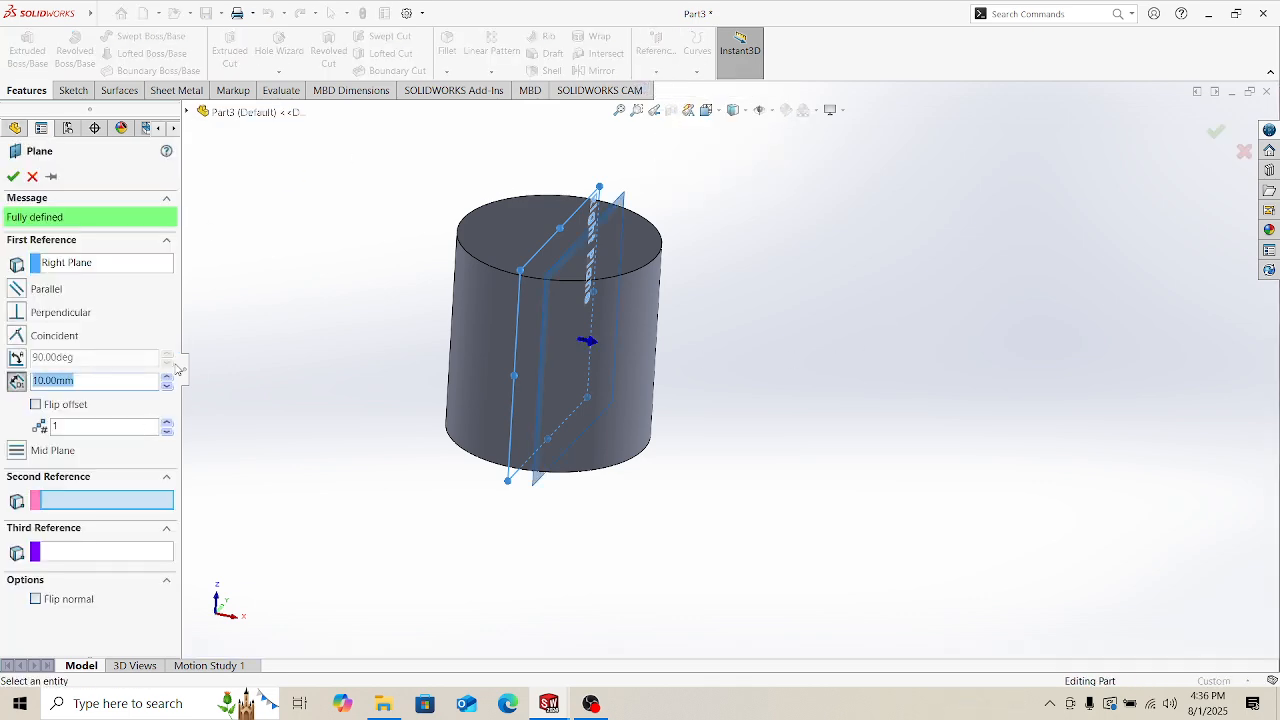
pyautogui.click(168, 377)
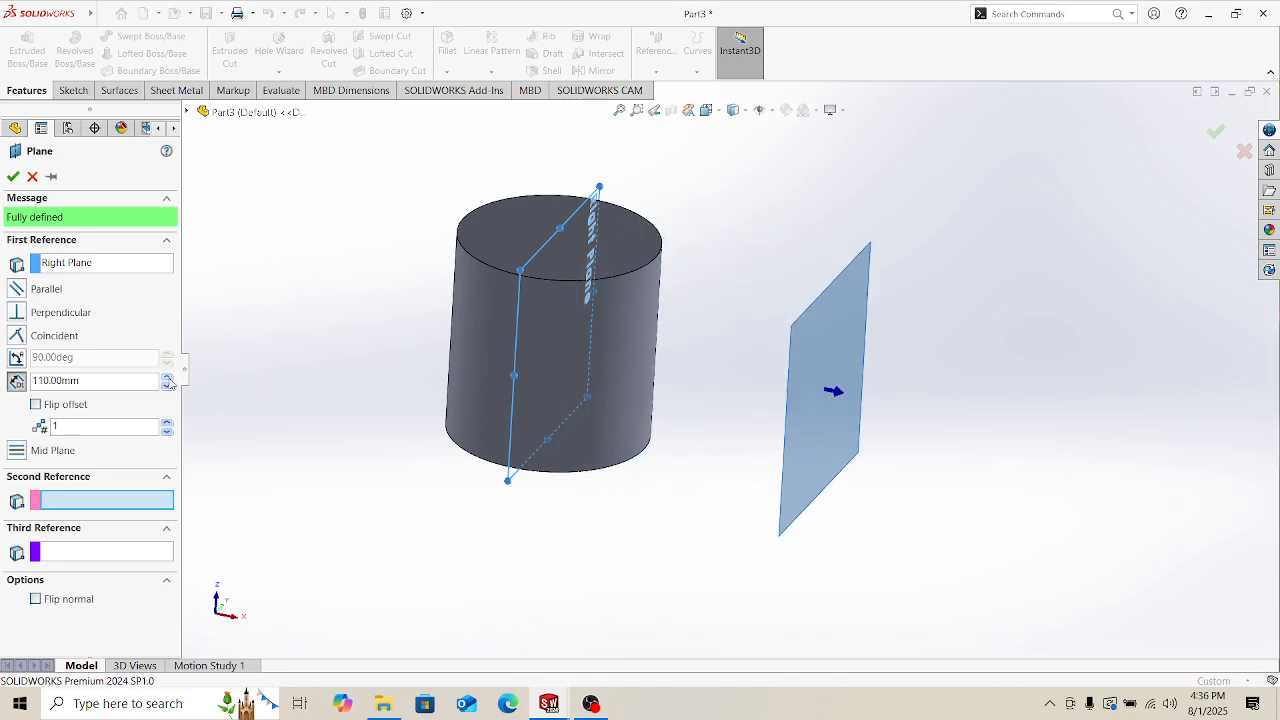
pyautogui.moveTo(168, 382); pyautogui.dragTo(168, 382)
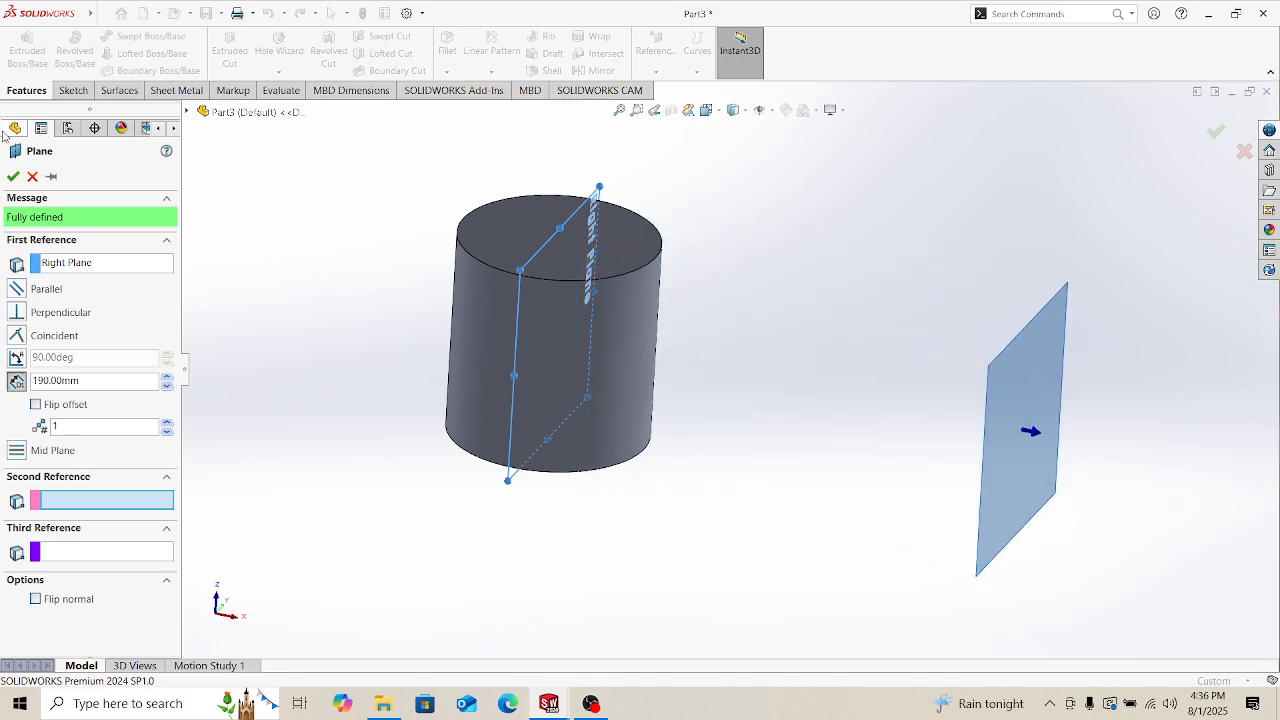
pyautogui.click(13, 176)
# Step: Start a new sketch on the offset plane beside the cylinder
pyautogui.click(846, 237)
pyautogui.moveTo(846, 237); pyautogui.dragTo(857, 262, button='middle')
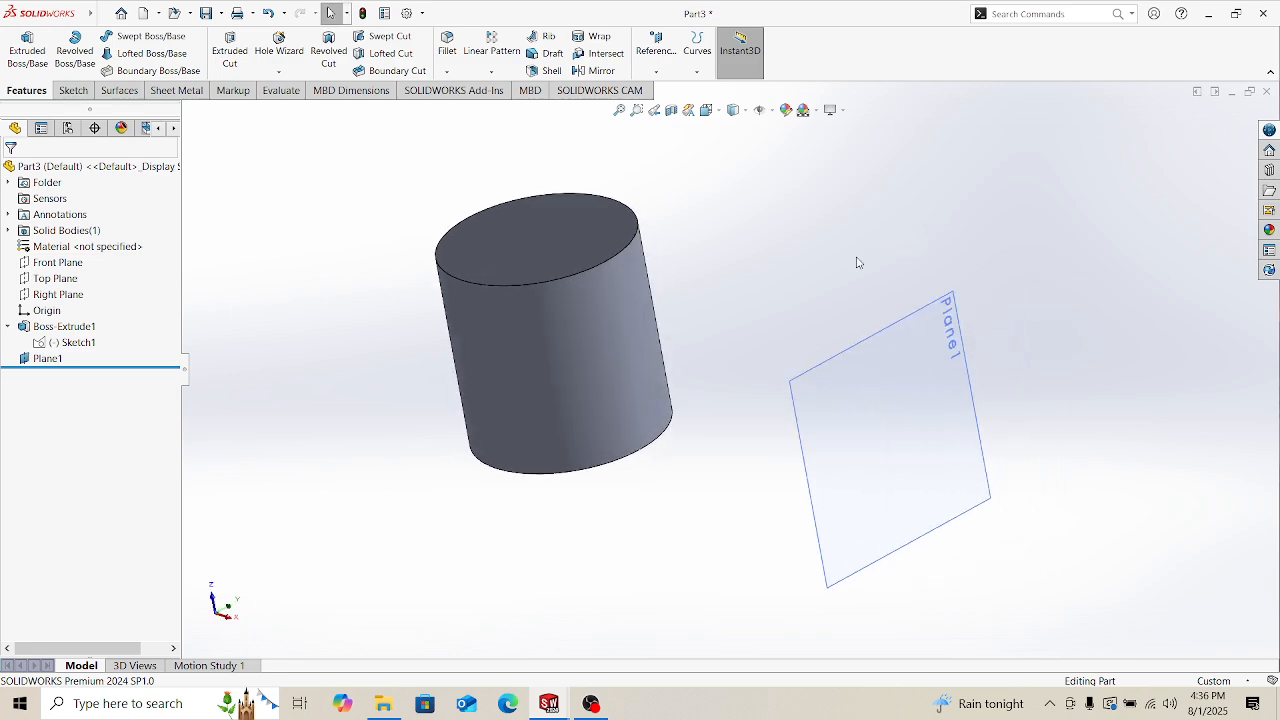
pyautogui.click(880, 387)
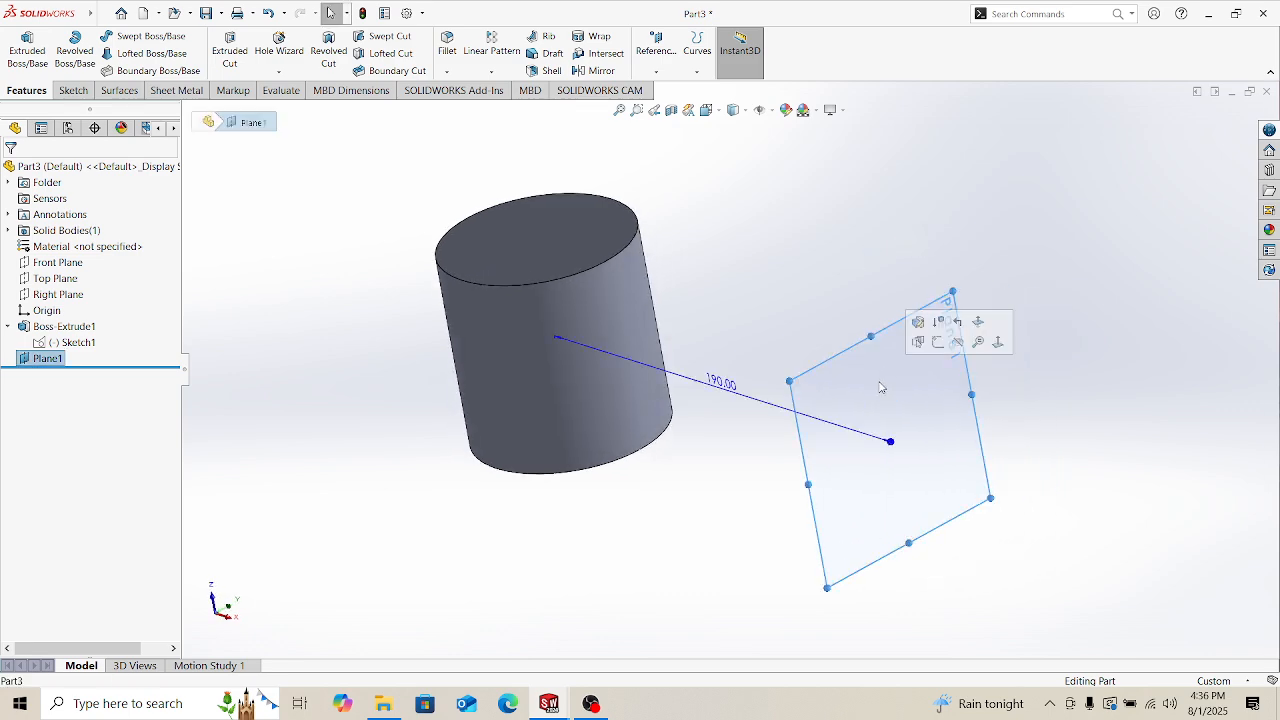
pyautogui.click(73, 90)
pyautogui.click(18, 45)
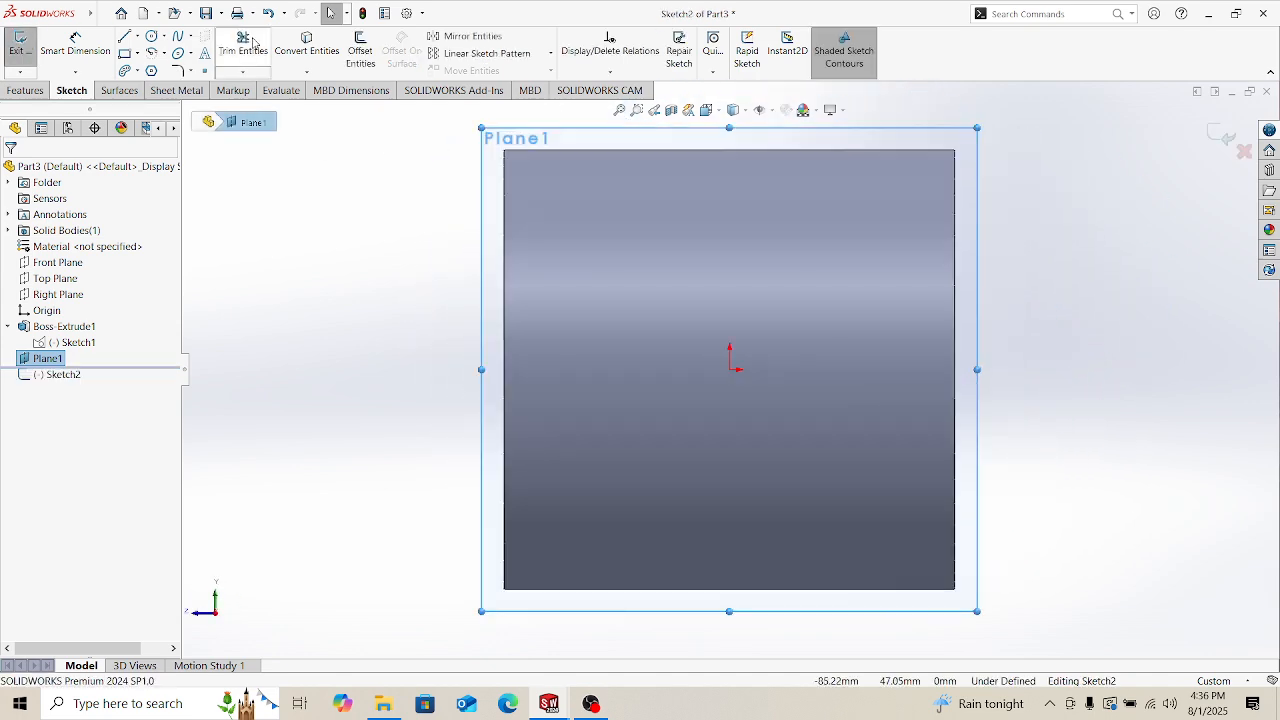
pyautogui.moveTo(810, 255); pyautogui.dragTo(773, 284, button='middle')
pyautogui.scroll(3, 800, 303)
pyautogui.scroll(-1, 728, 311)
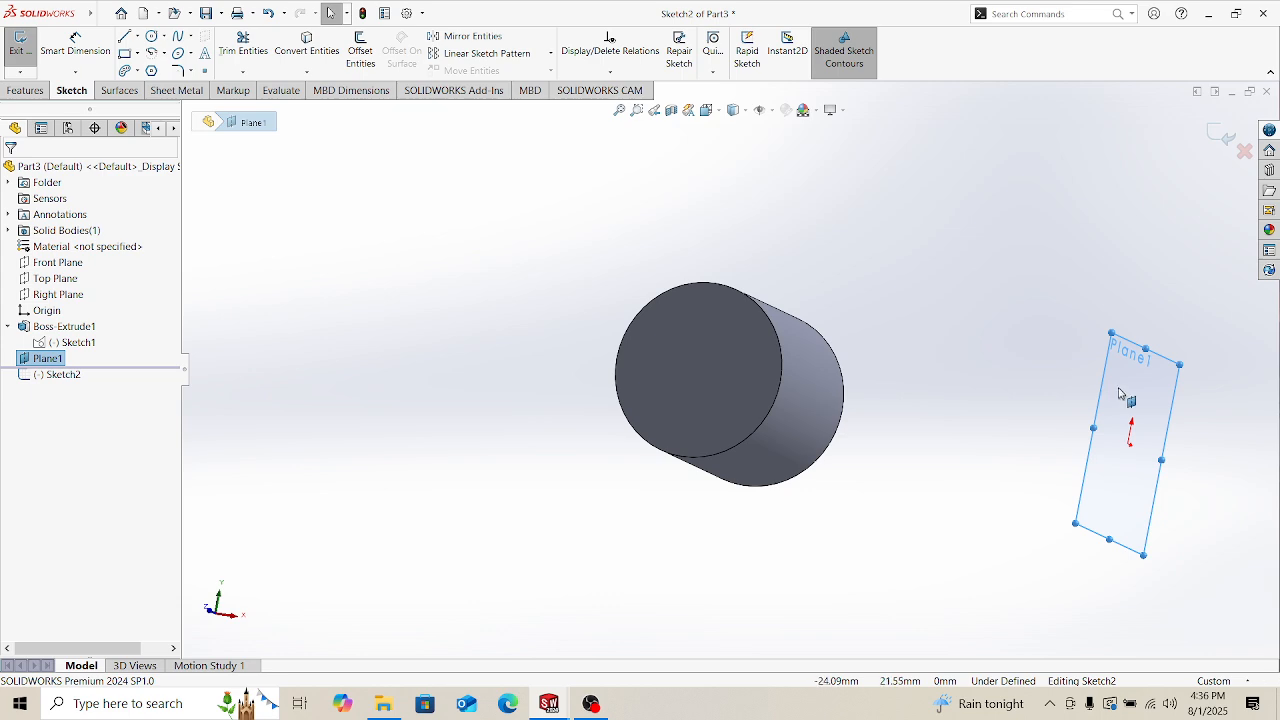
pyautogui.scroll(-3, 1150, 392)
pyautogui.scroll(2, 1085, 390)
pyautogui.scroll(2, 740, 380)
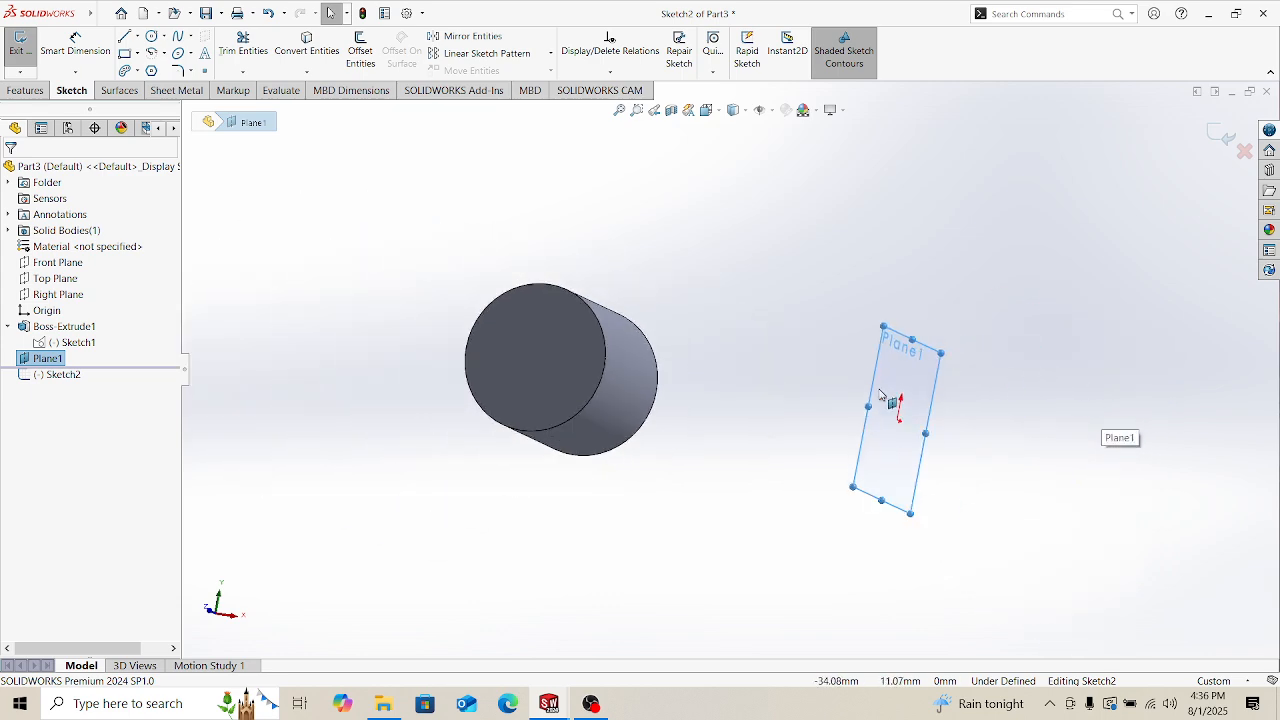
pyautogui.hotkey('ctrl', '8')
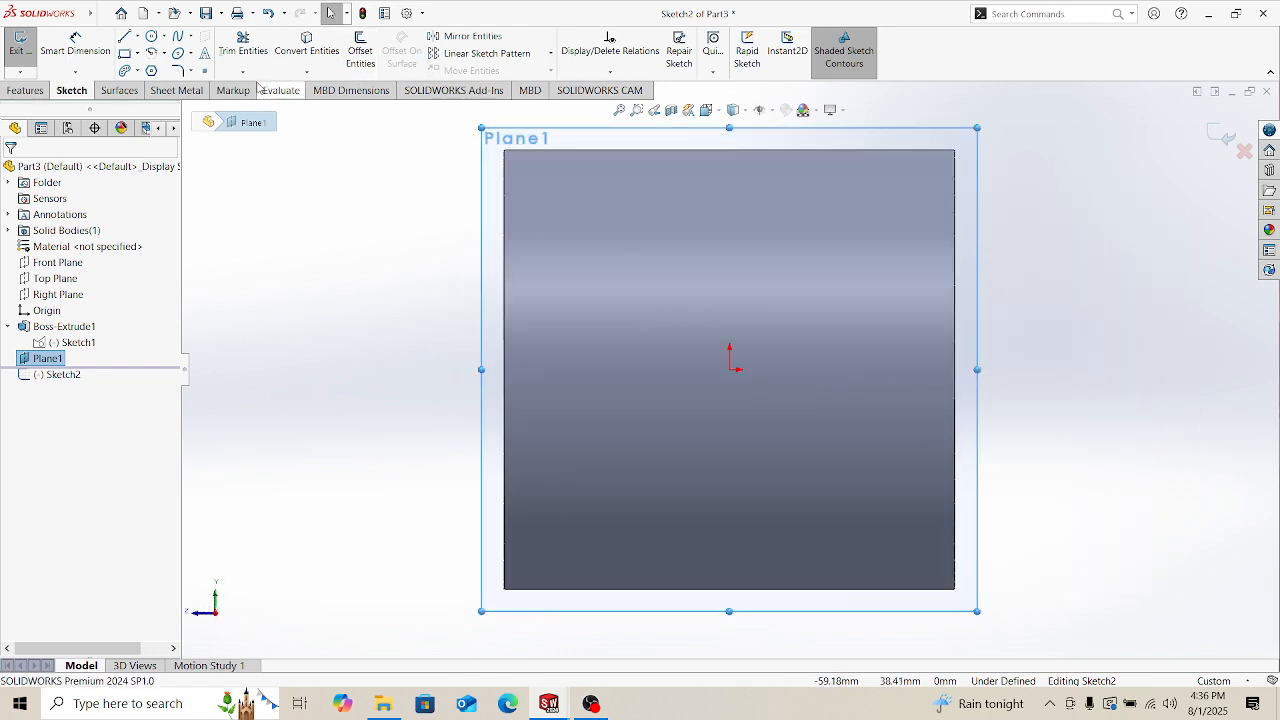
pyautogui.click(150, 54)
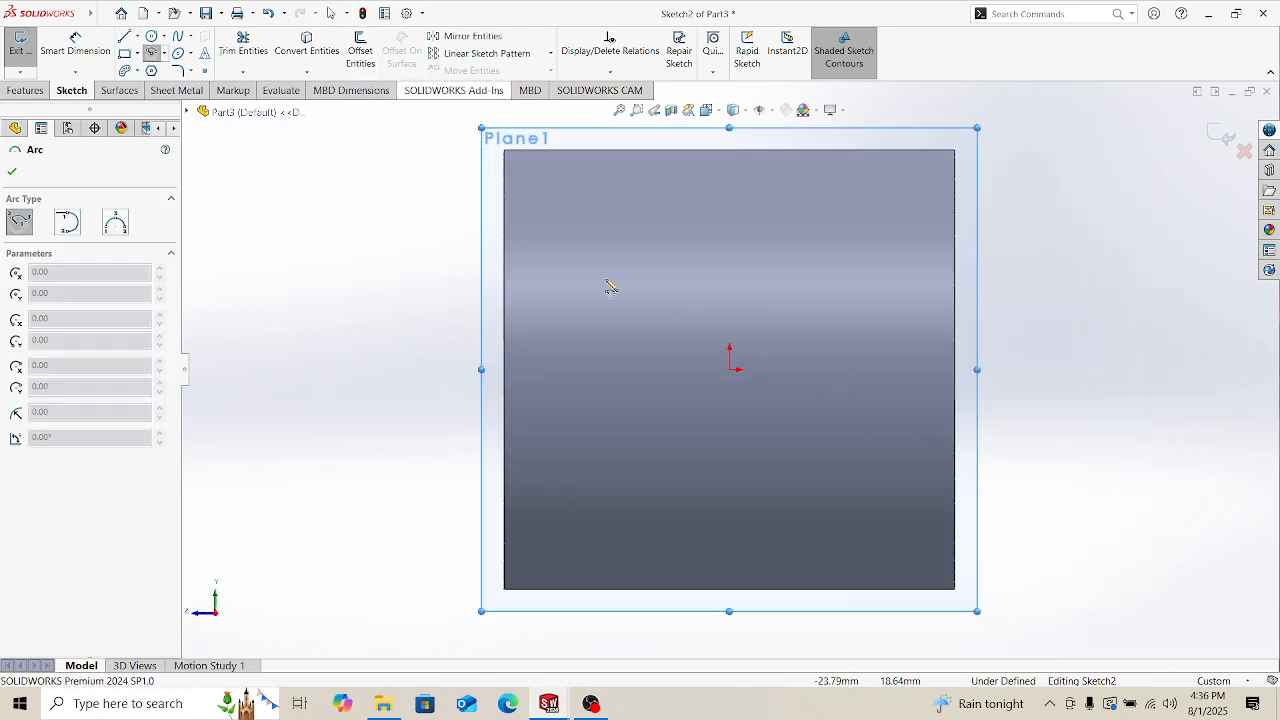
pyautogui.click(613, 347)
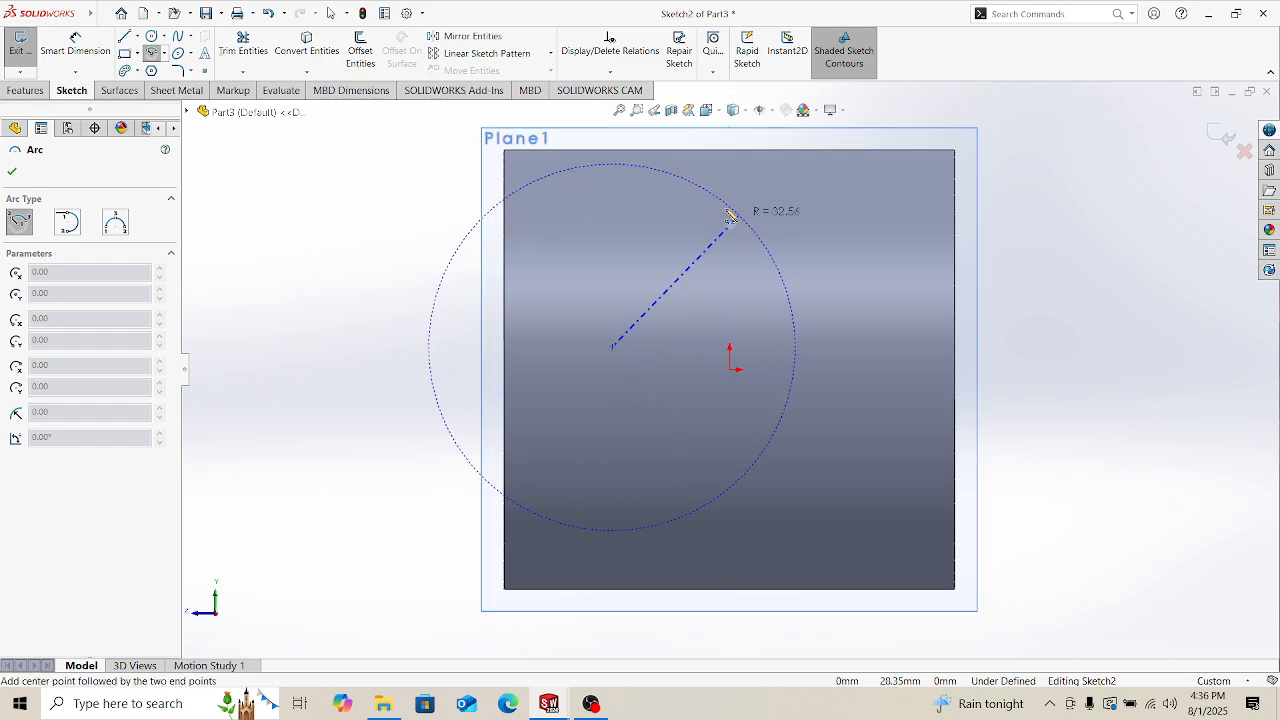
pyautogui.press('Escape')
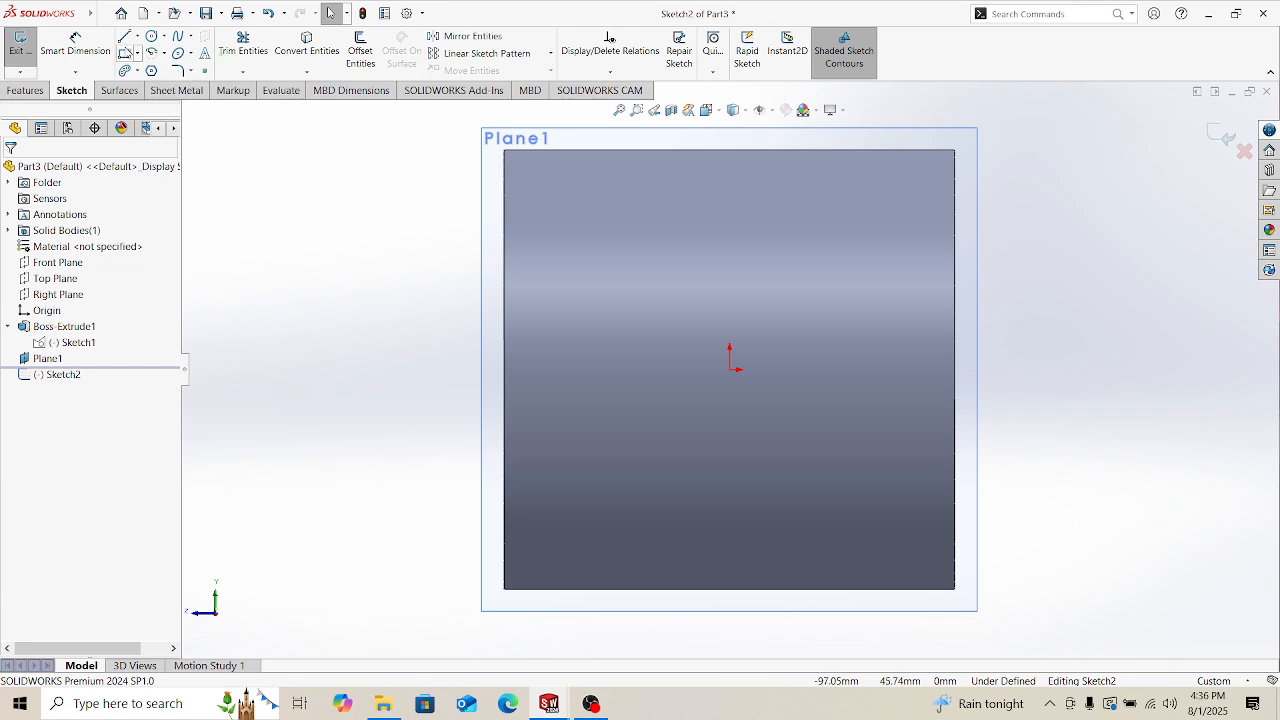
pyautogui.click(151, 54)
pyautogui.click(620, 348)
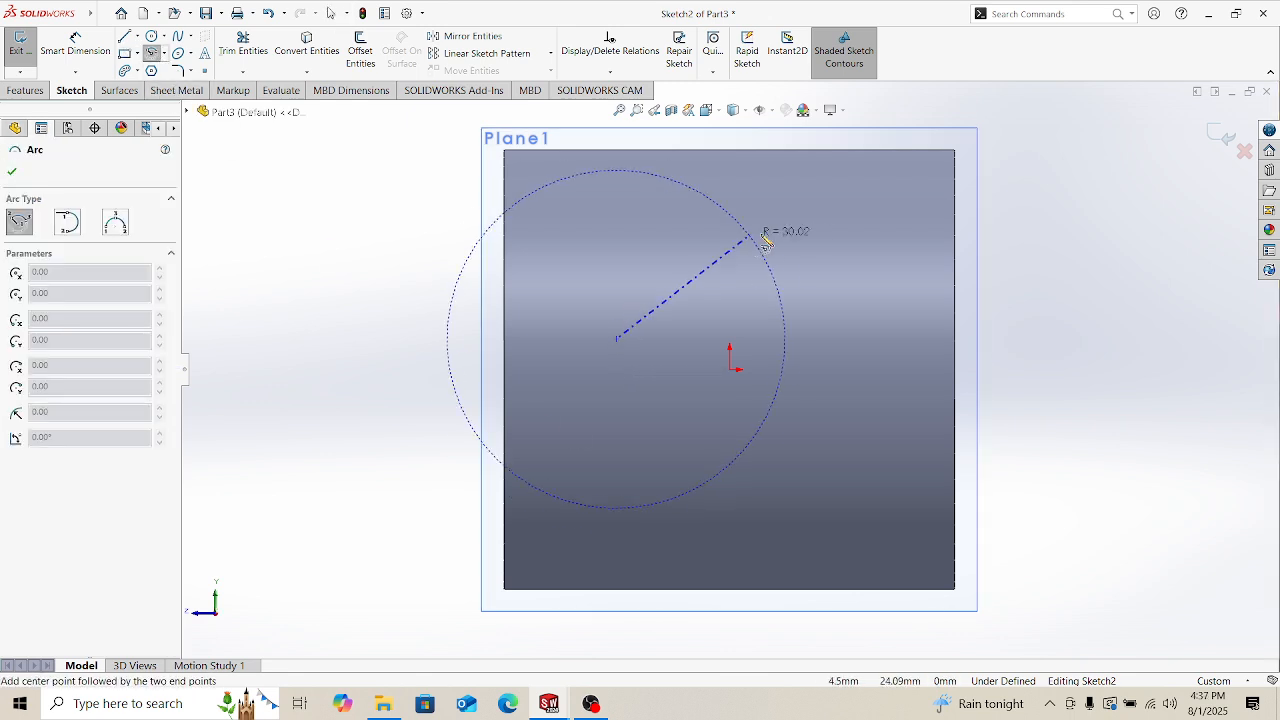
pyautogui.press('Escape')
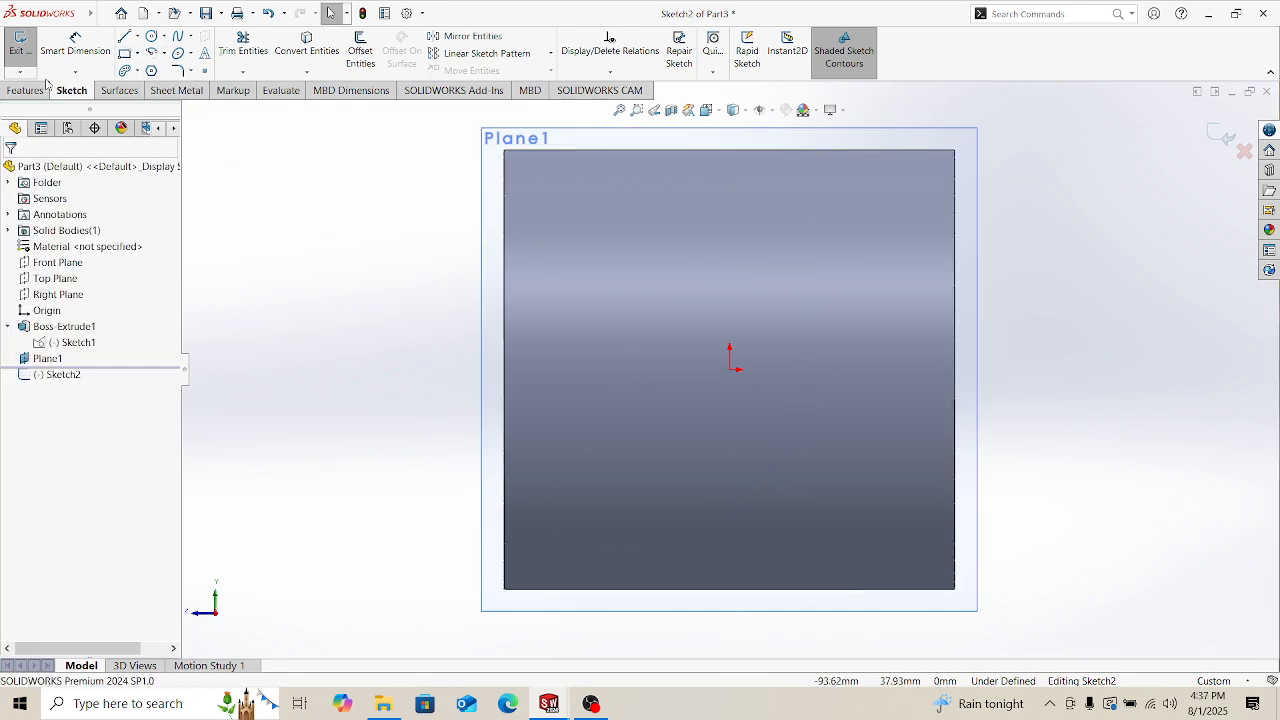
# Step: Sketch a three-point arc bulging upward above the origin, with a radius of about 20 mm
pyautogui.click(151, 53)
pyautogui.click(115, 222)
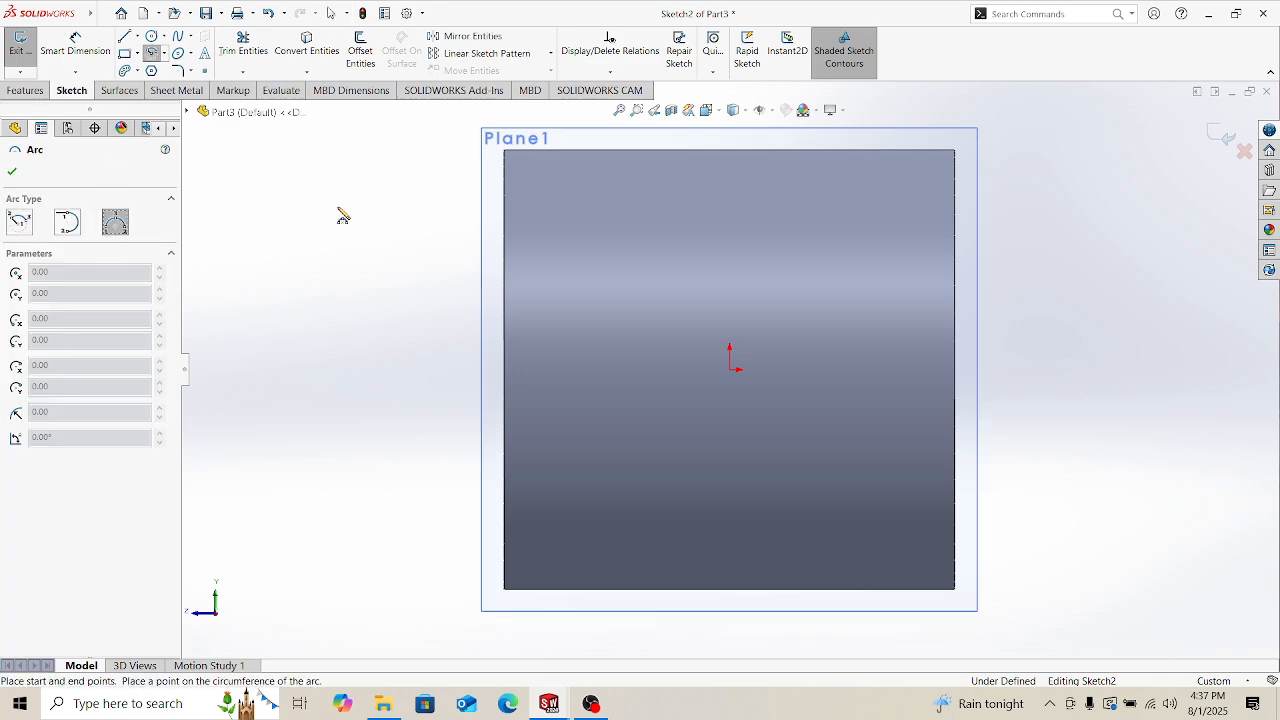
pyautogui.click(628, 300)
pyautogui.click(847, 277)
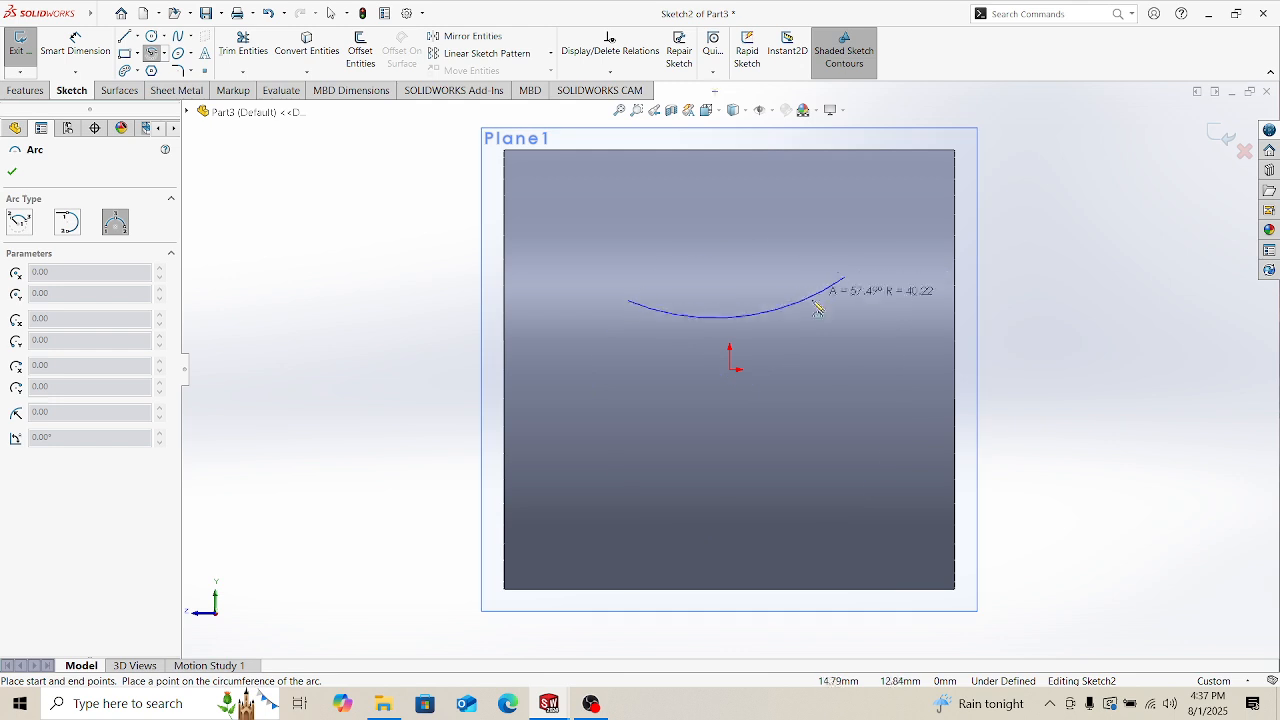
pyautogui.click(745, 212)
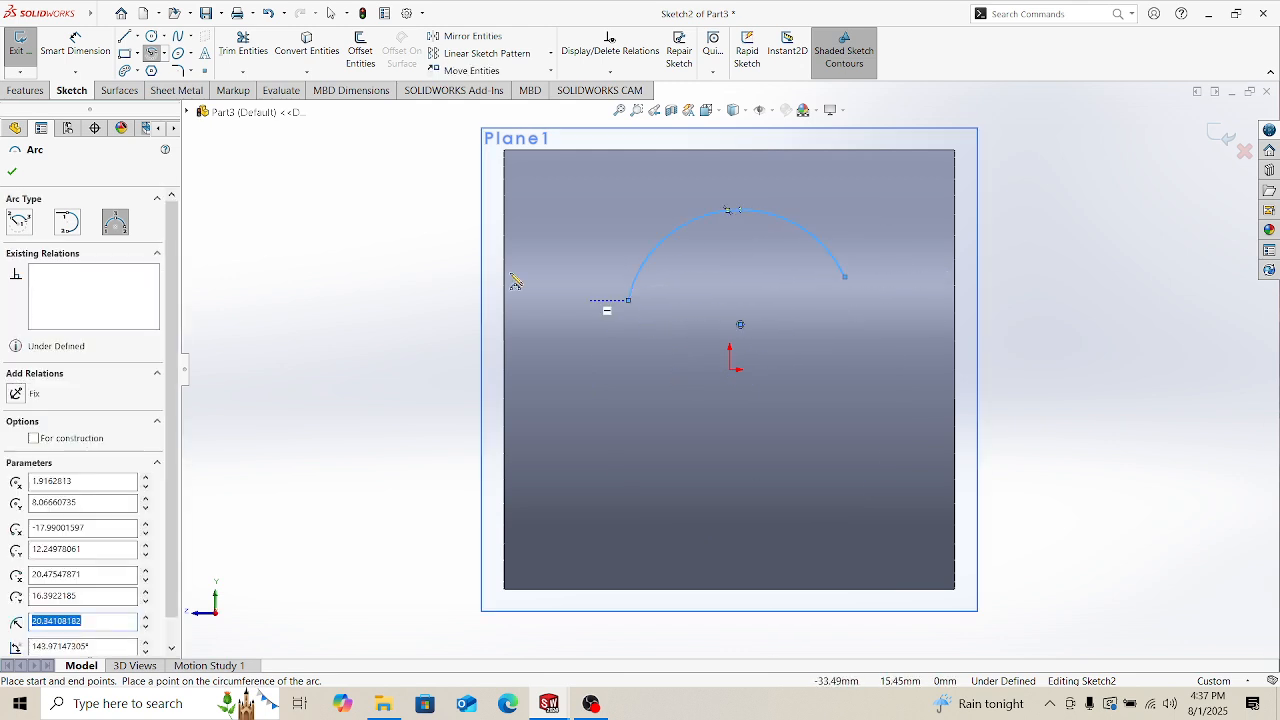
pyautogui.press('Escape')
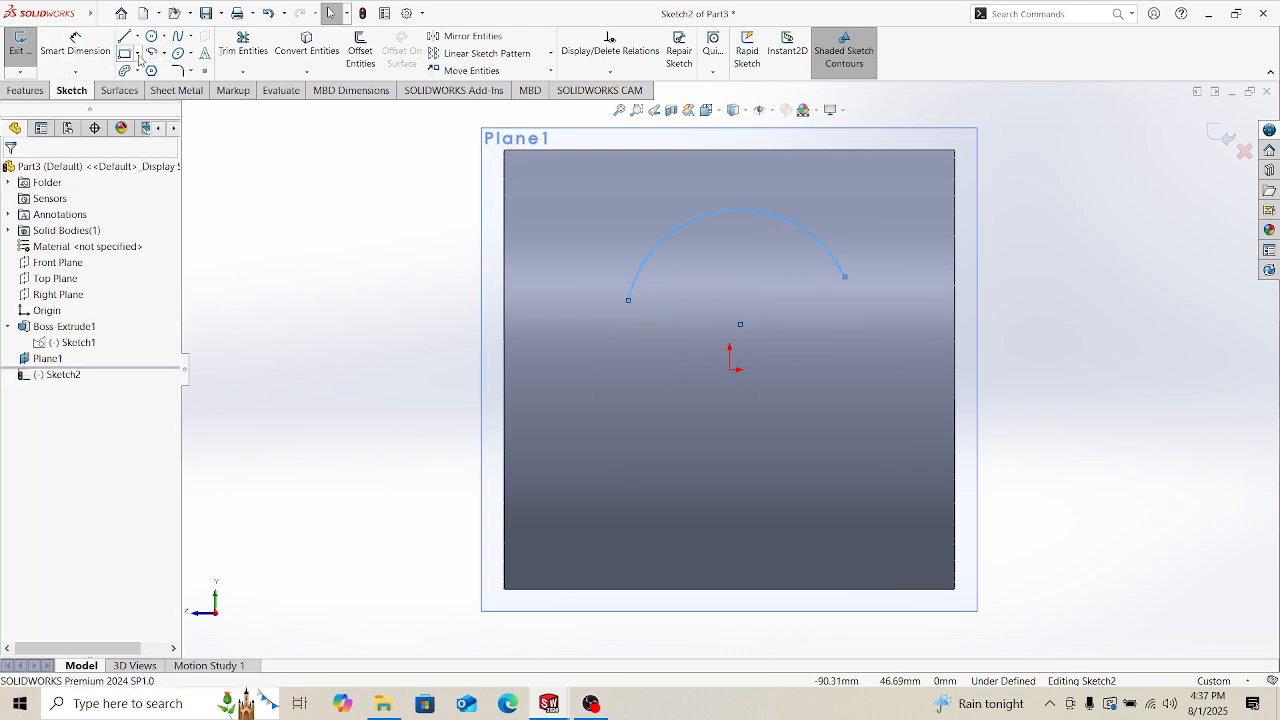
# Step: Close the arc into a pointed profile with two lines from its endpoints meeting below the origin
pyautogui.click(124, 36)
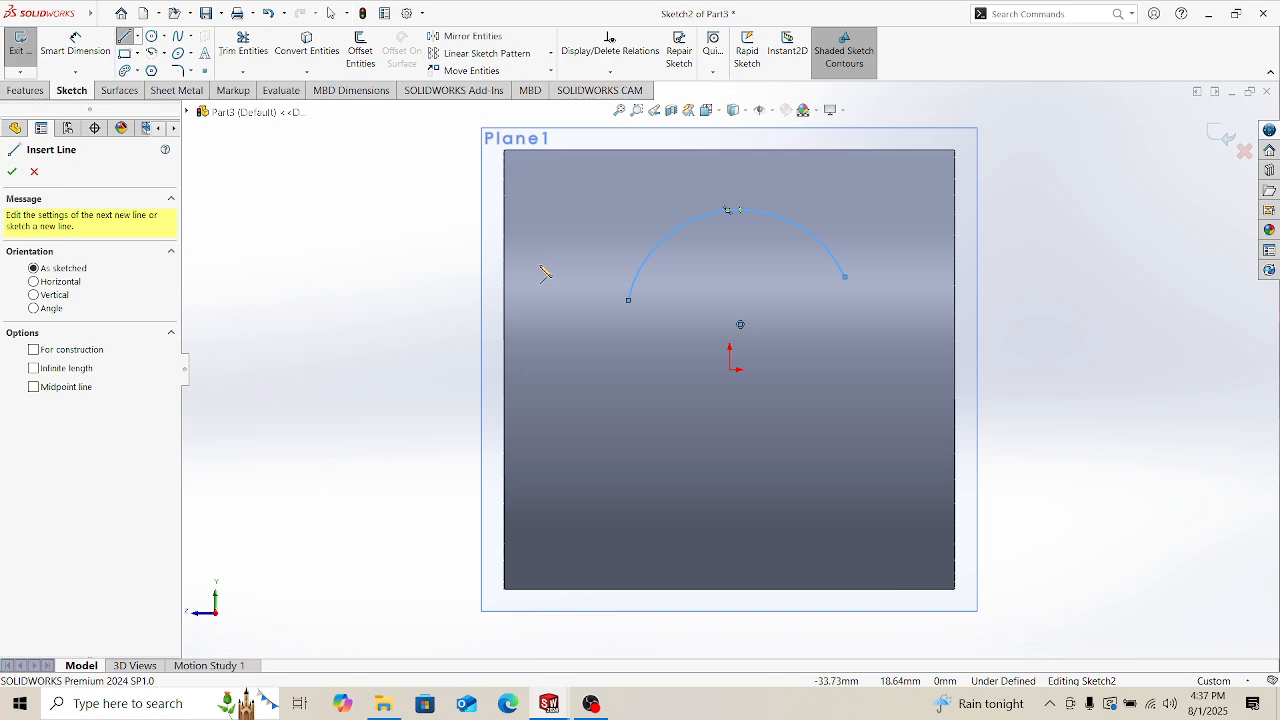
pyautogui.click(630, 302)
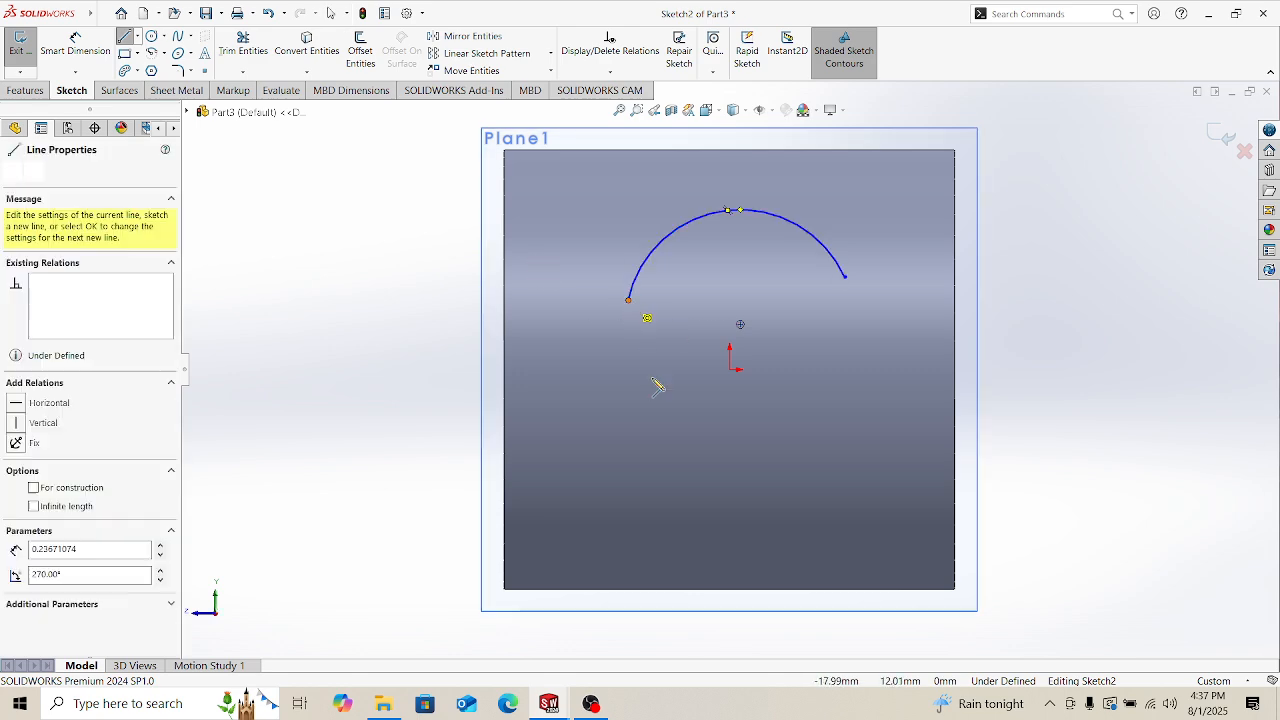
pyautogui.click(730, 502)
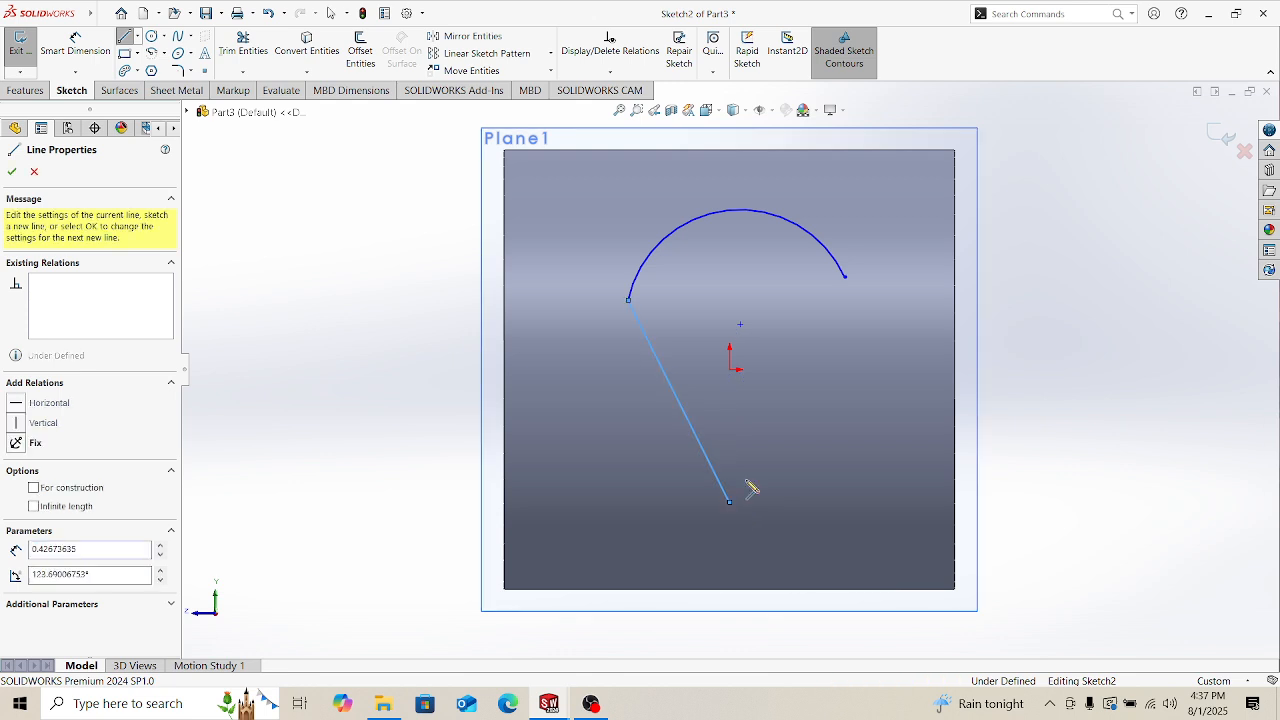
pyautogui.click(846, 278)
pyautogui.press('Escape')
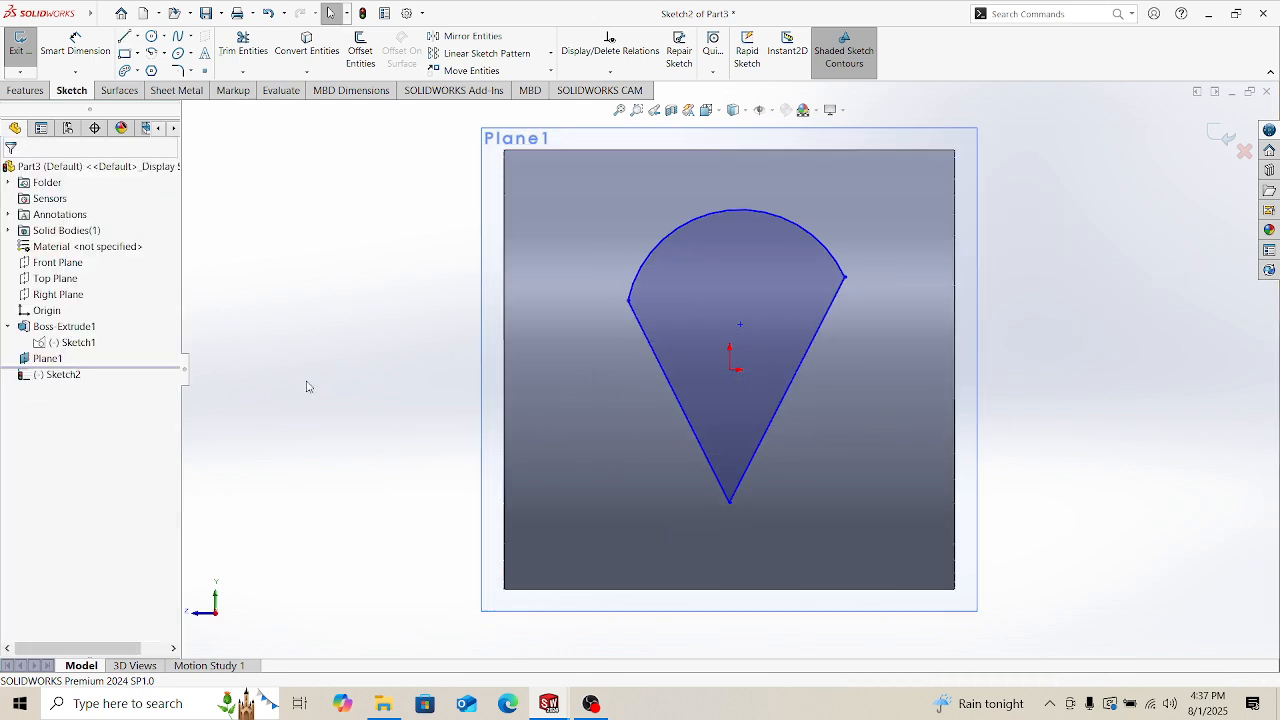
# Step: Start a boss extrusion of the closed profile and set the Direction 1 end condition to Up To Surface
pyautogui.scroll(3, 308, 386)
pyautogui.moveTo(786, 423); pyautogui.dragTo(880, 446, button='middle')
pyautogui.scroll(3, 1116, 410)
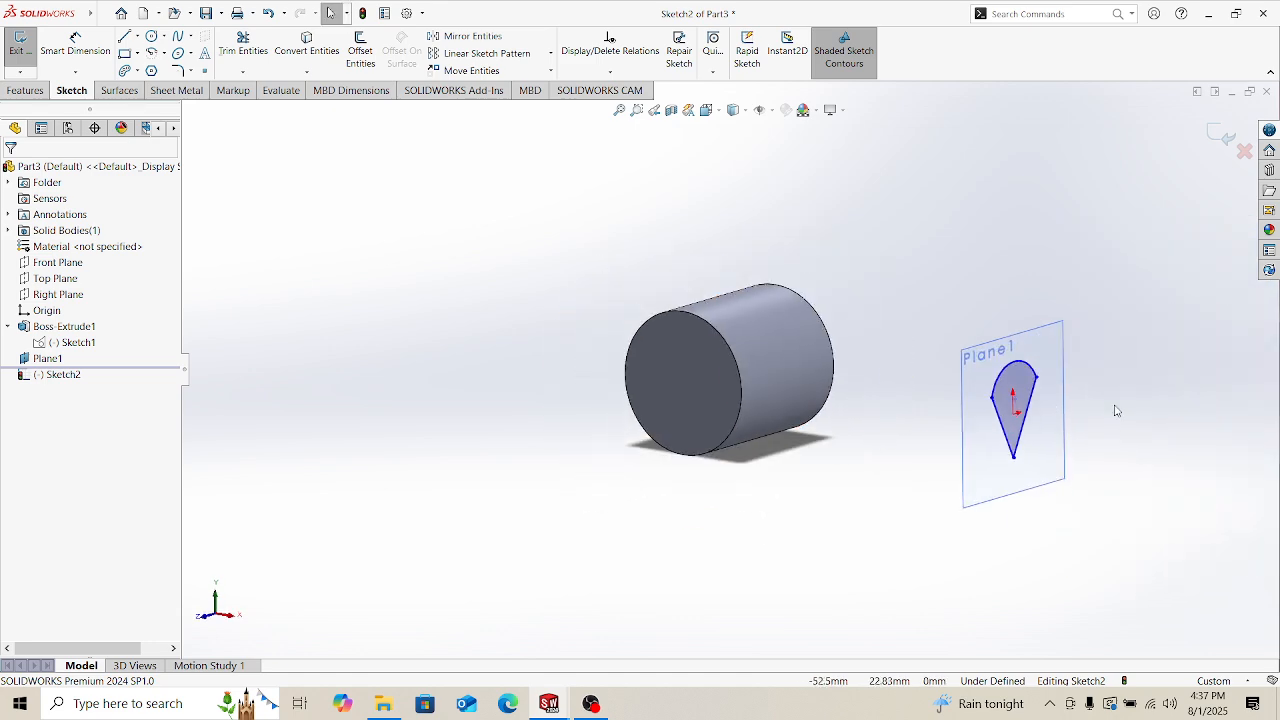
pyautogui.moveTo(1003, 399)
pyautogui.mouseDown(button='middle')
pyautogui.moveTo(1031, 420)
pyautogui.moveTo(934, 403)
pyautogui.moveTo(893, 421)
pyautogui.mouseUp(button='middle')
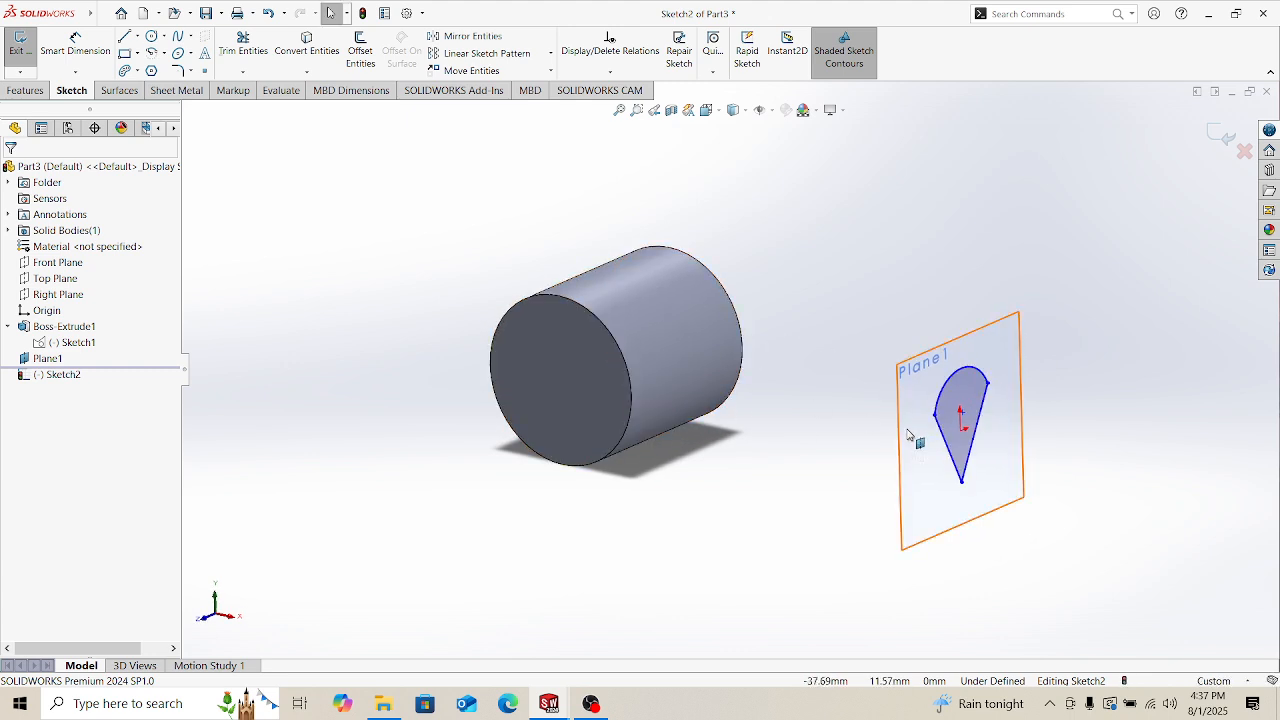
pyautogui.click(42, 91)
pyautogui.click(27, 50)
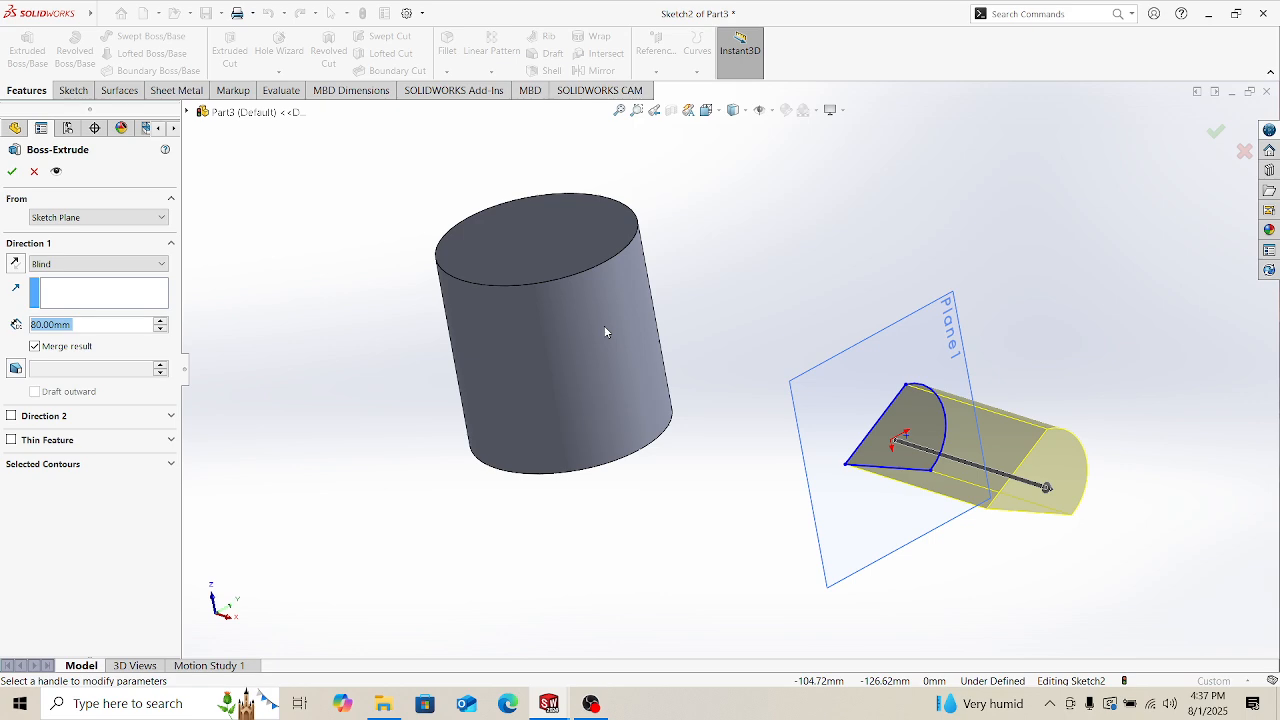
pyautogui.moveTo(657, 286); pyautogui.dragTo(565, 235, button='middle')
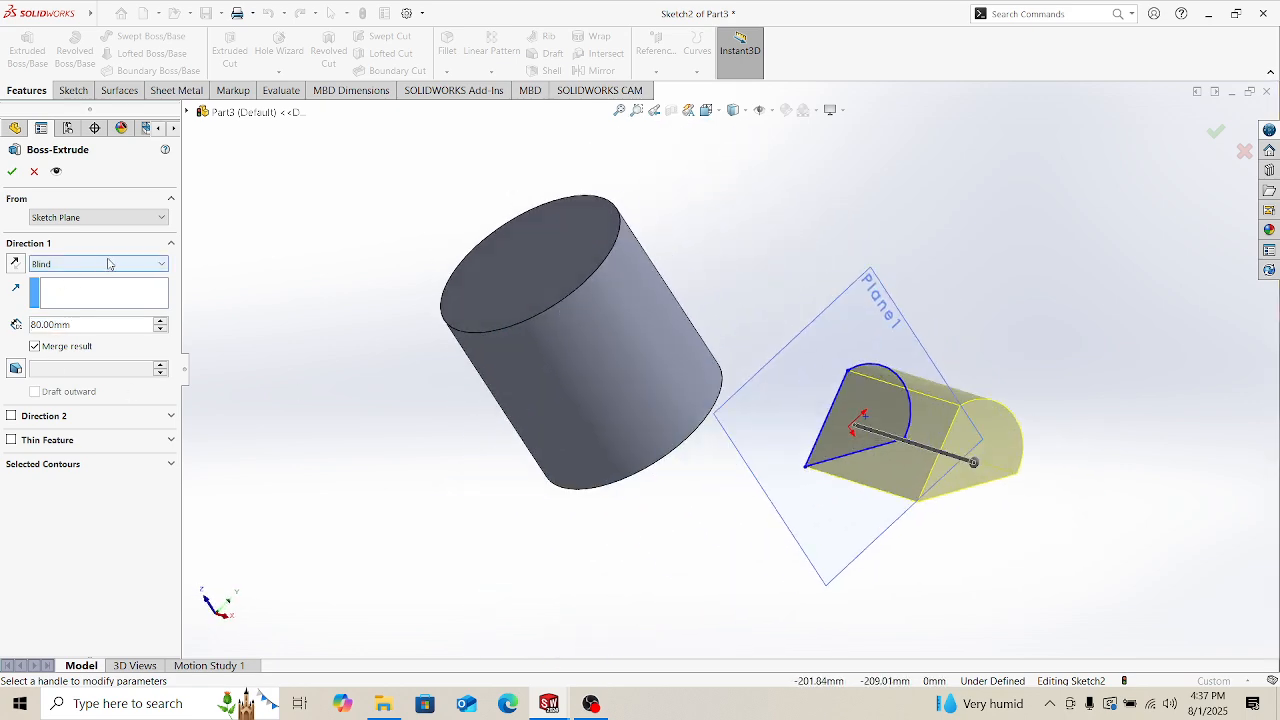
pyautogui.click(76, 264)
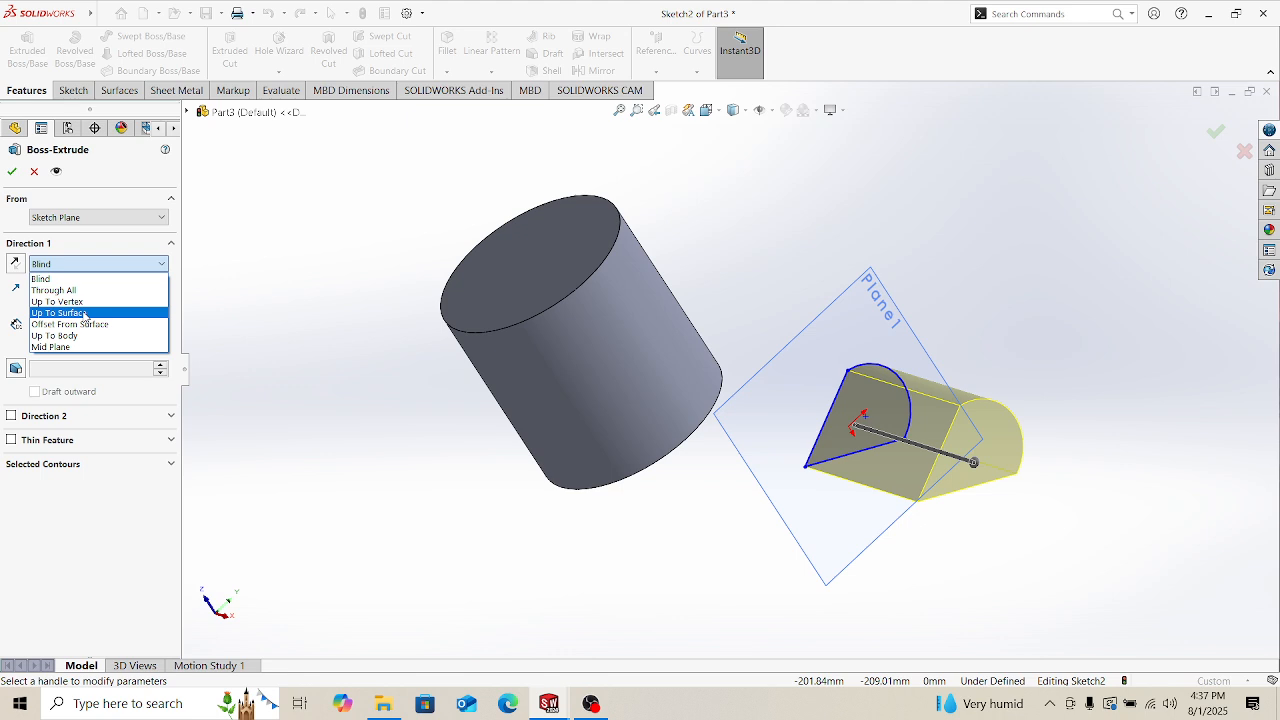
pyautogui.click(80, 312)
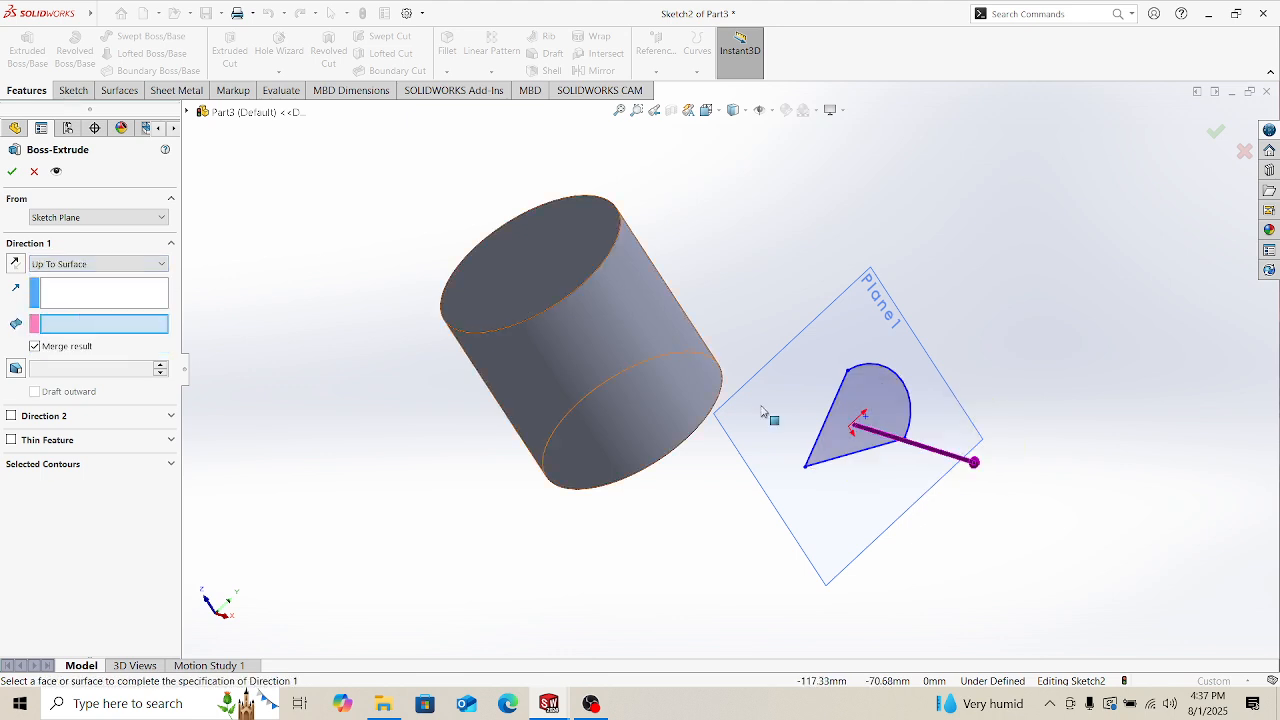
# Step: Choose the cylinder's curved side face as the surface where the extrusion ends
pyautogui.moveTo(948, 370); pyautogui.dragTo(977, 414, button='middle')
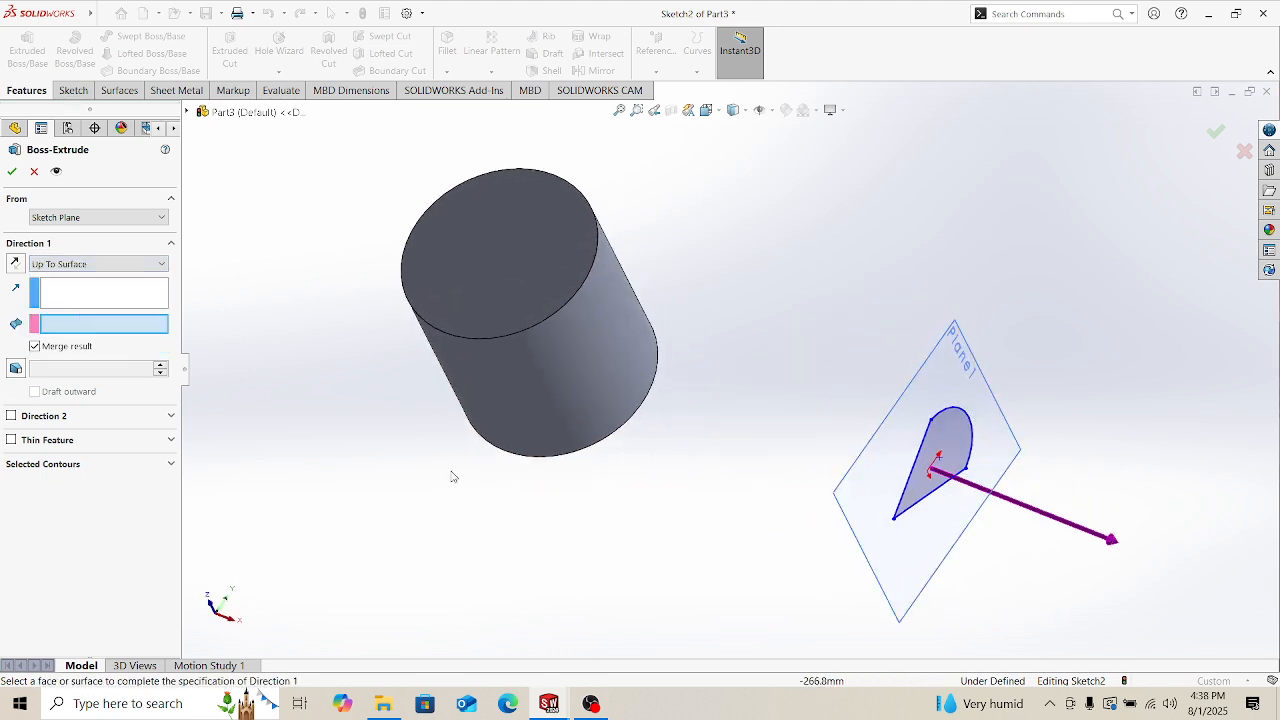
pyautogui.scroll(3, 1068, 494)
pyautogui.moveTo(882, 474); pyautogui.dragTo(930, 480, button='middle')
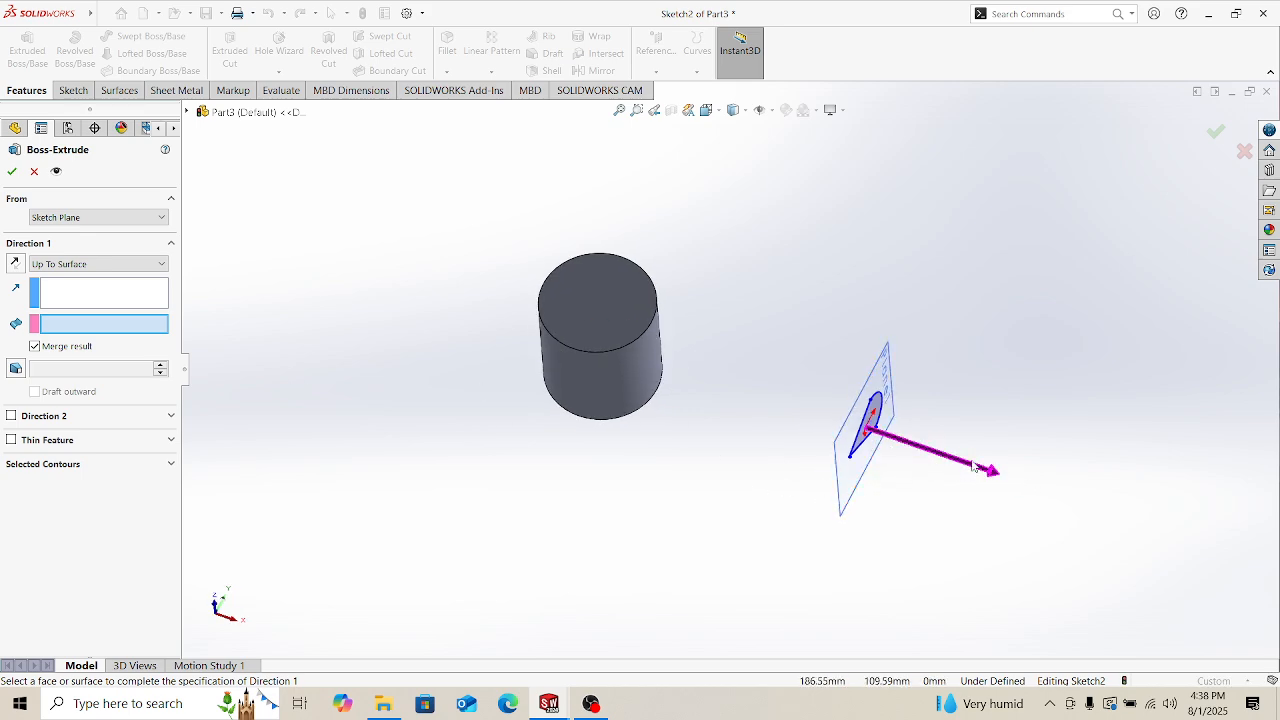
pyautogui.moveTo(588, 360); pyautogui.dragTo(698, 330, button='middle')
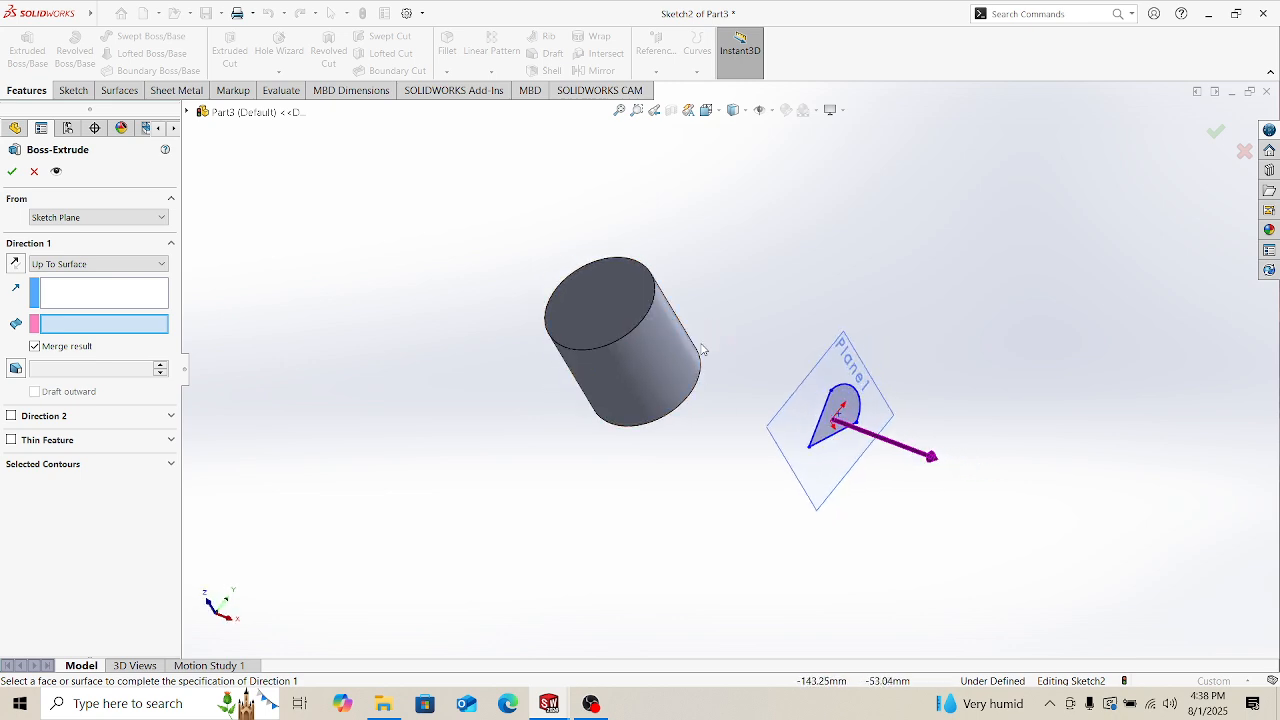
pyautogui.scroll(-3, 690, 345)
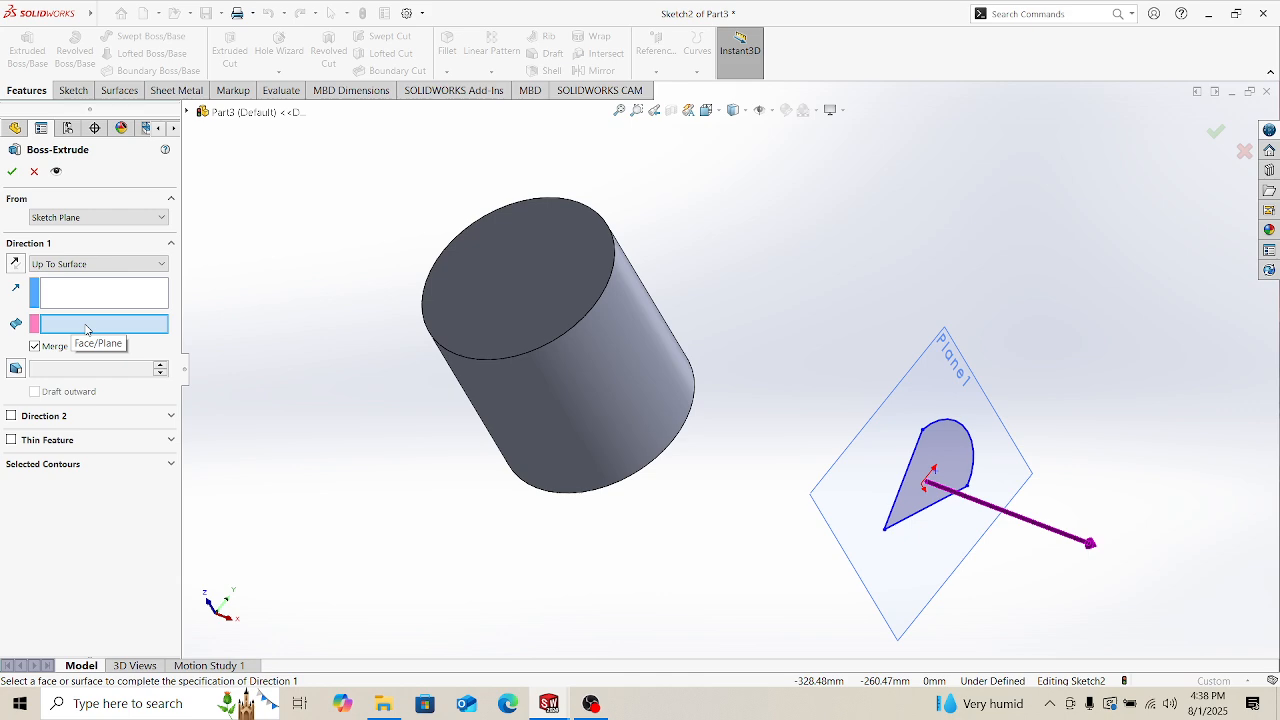
pyautogui.click(604, 362)
pyautogui.click(603, 358)
pyautogui.moveTo(900, 380); pyautogui.dragTo(868, 375, button='middle')
pyautogui.moveTo(564, 373)
pyautogui.mouseDown(button='middle')
pyautogui.moveTo(729, 337)
pyautogui.moveTo(666, 315)
pyautogui.moveTo(566, 359)
pyautogui.mouseUp(button='middle')
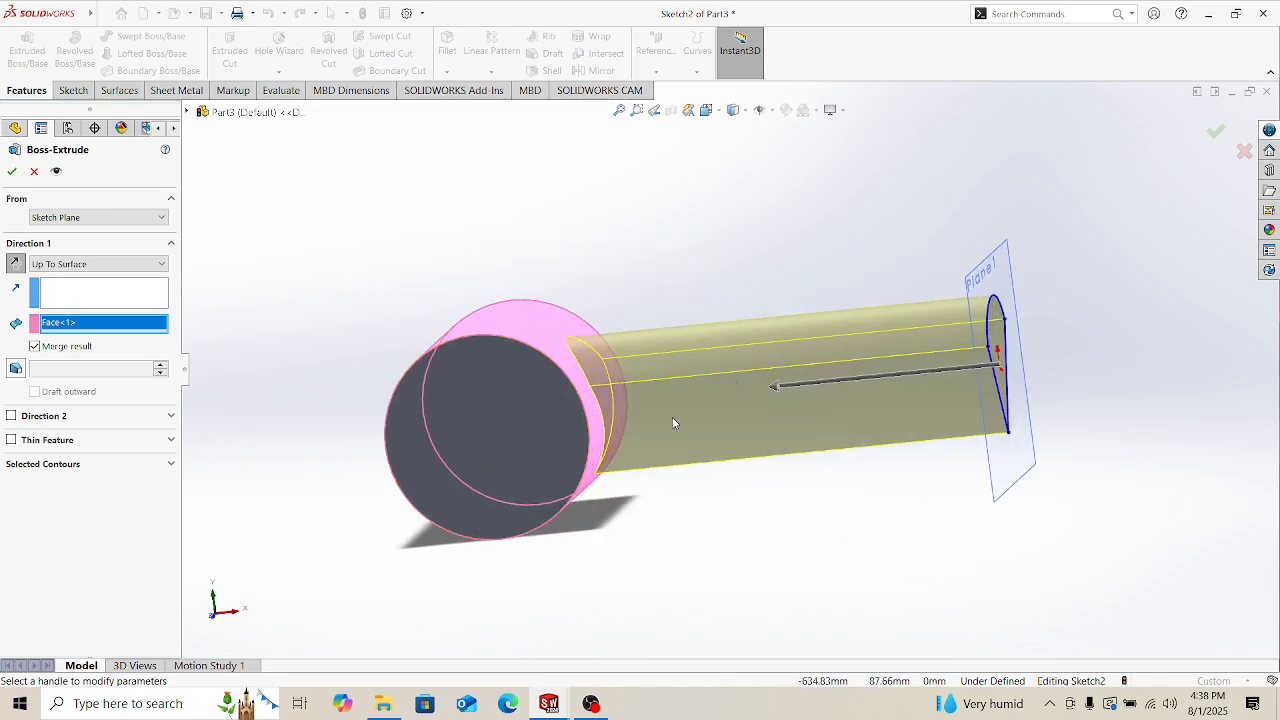
# Step: Check the preview where the extrusion meets the cylinder's curved face and accept the feature
pyautogui.scroll(-3, 615, 369)
pyautogui.scroll(2, 782, 374)
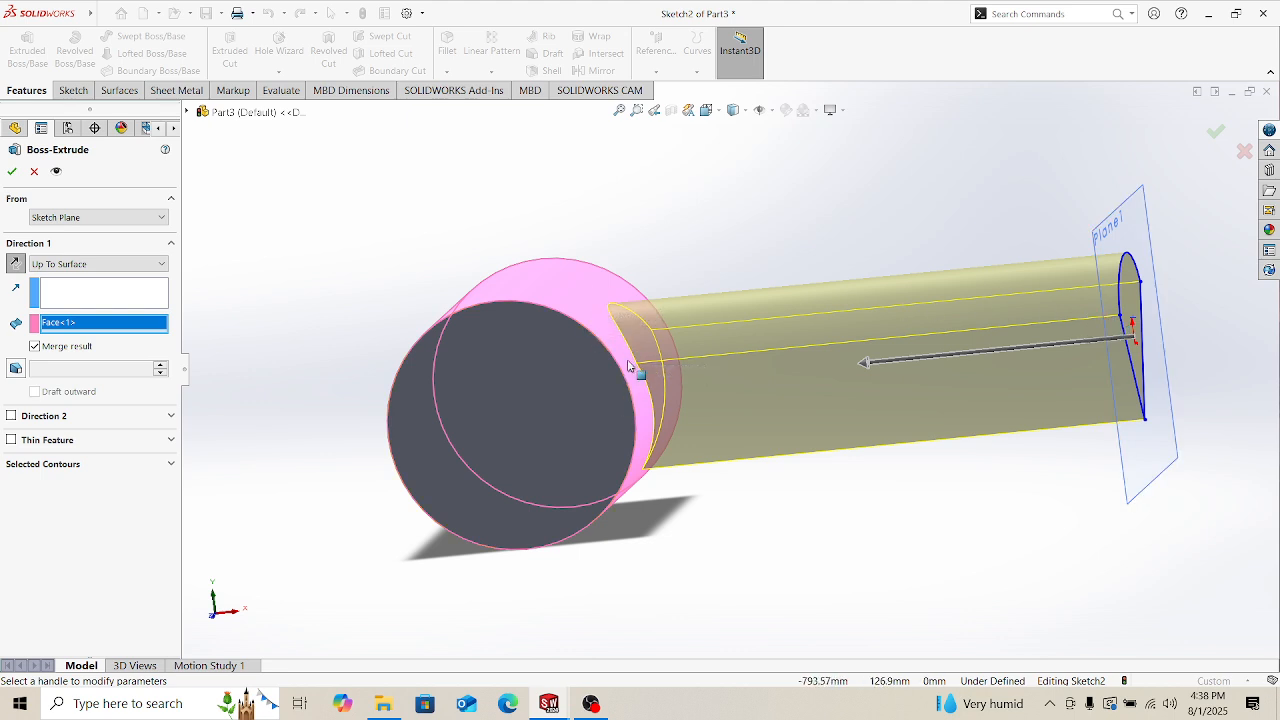
pyautogui.scroll(-2, 640, 395)
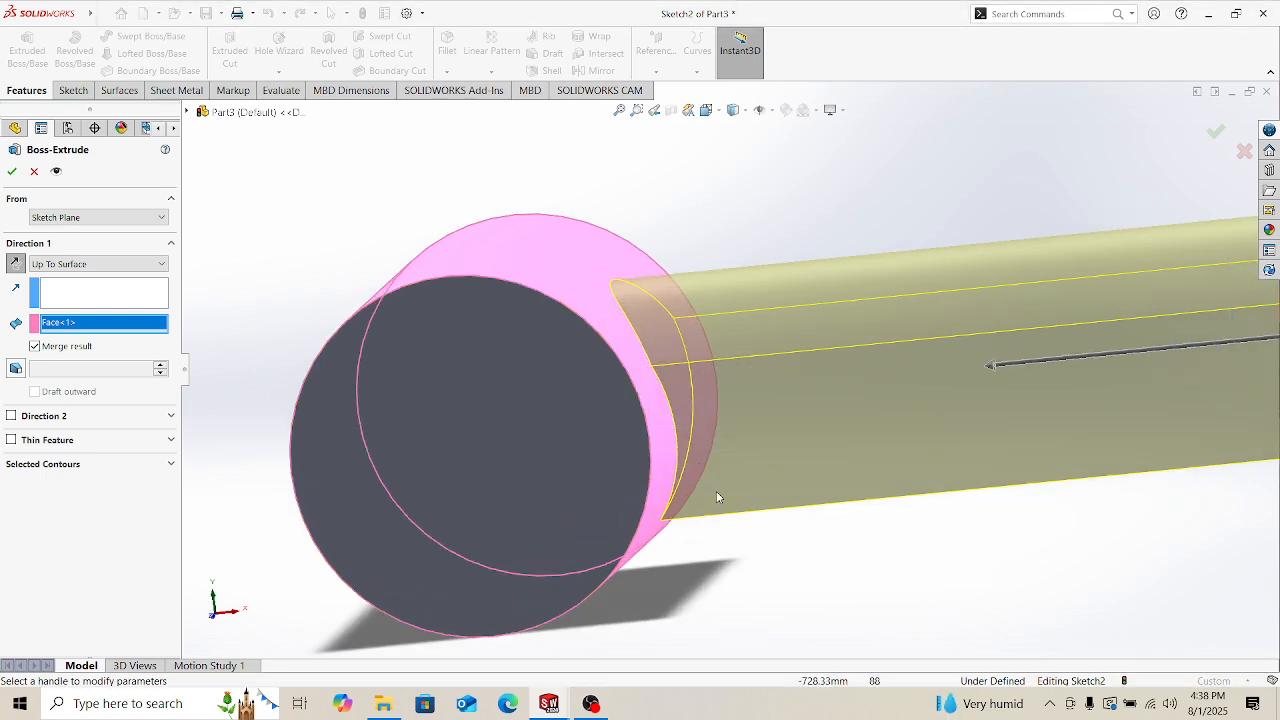
pyautogui.scroll(4, 716, 491)
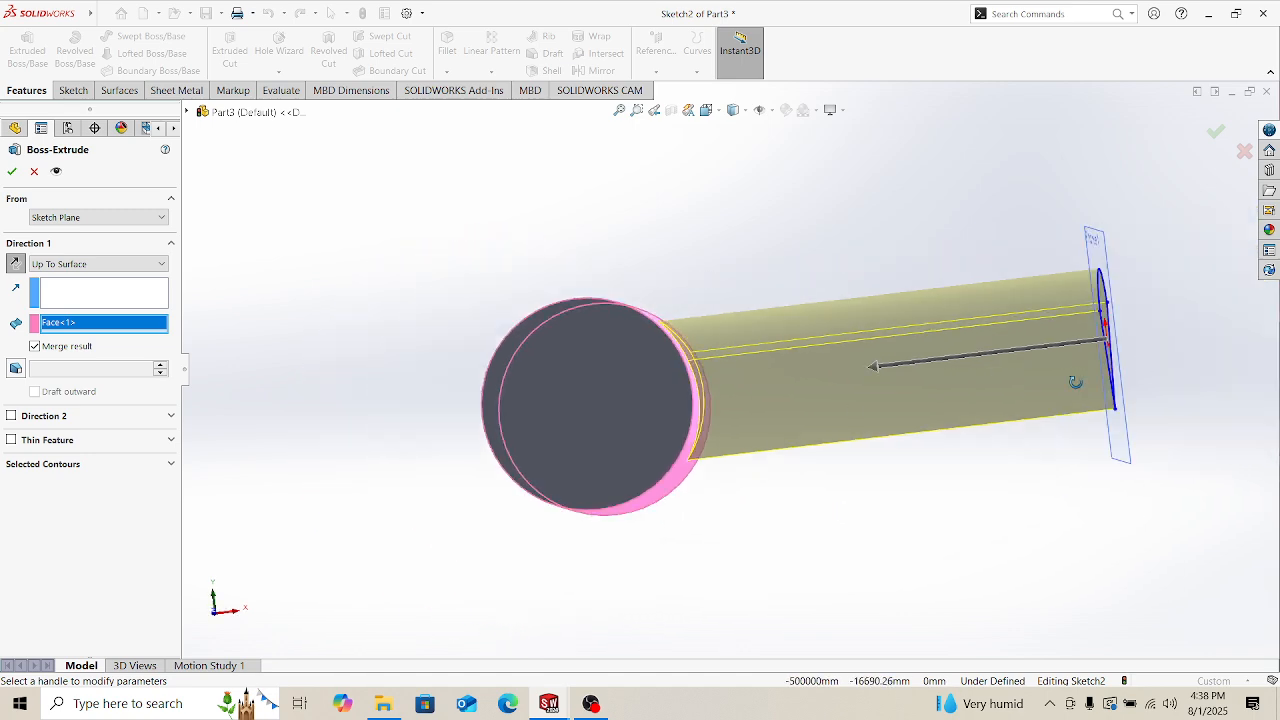
pyautogui.moveTo(1138, 363); pyautogui.dragTo(743, 366, button='middle')
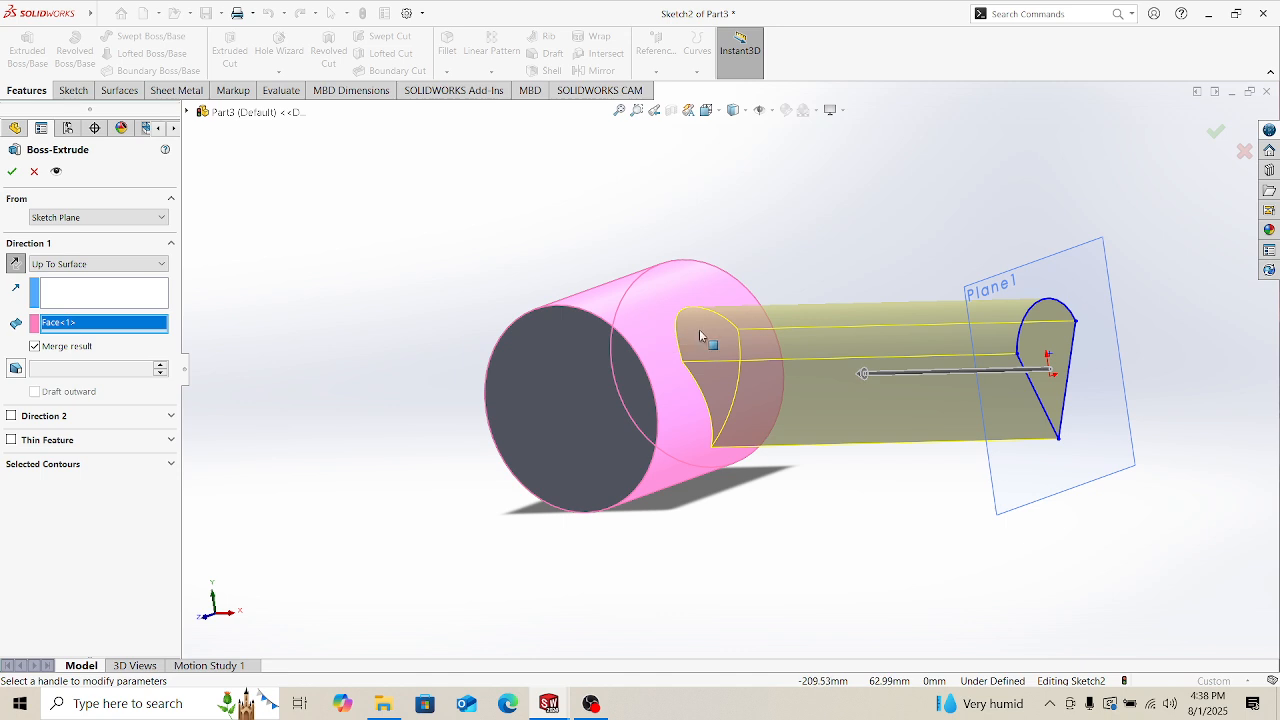
pyautogui.scroll(-2, 663, 378)
pyautogui.scroll(-2, 773, 331)
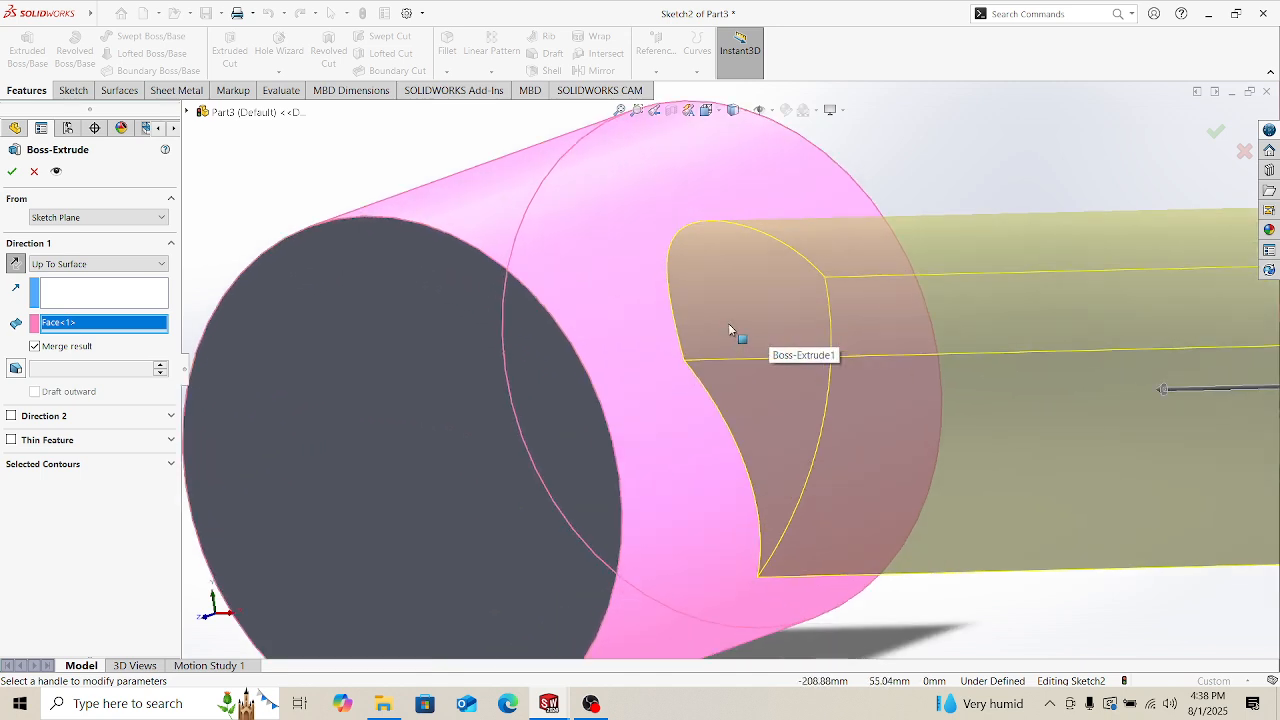
pyautogui.scroll(2, 746, 338)
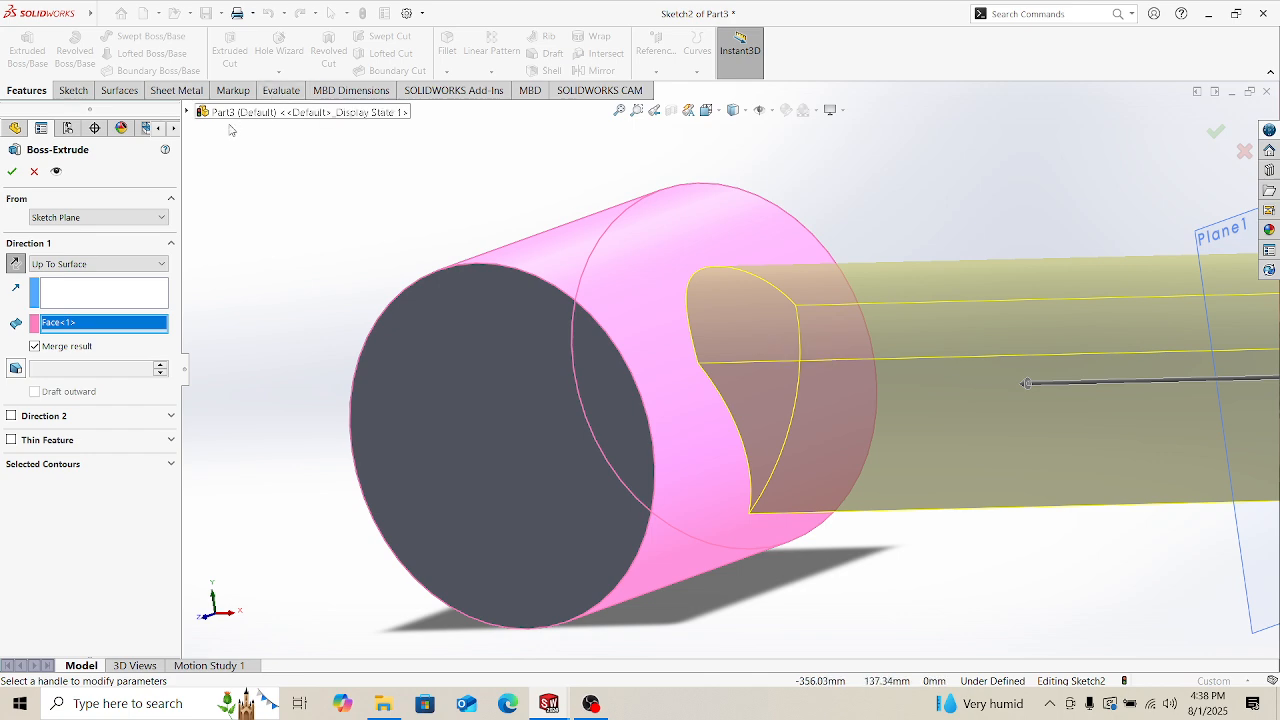
pyautogui.click(12, 171)
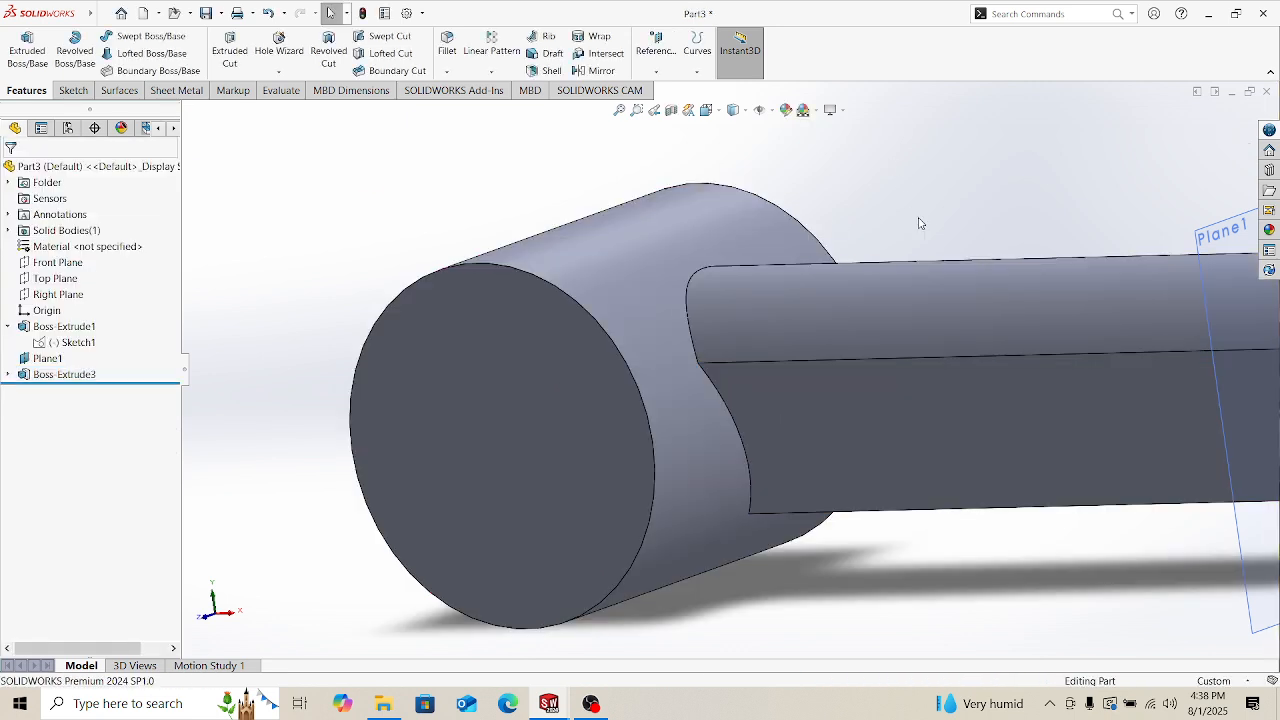
# Step: Examine the new extrusion with its sketch selected, from the offset plane to the junction with the cylinder
pyautogui.scroll(4, 955, 375)
pyautogui.scroll(-3, 950, 408)
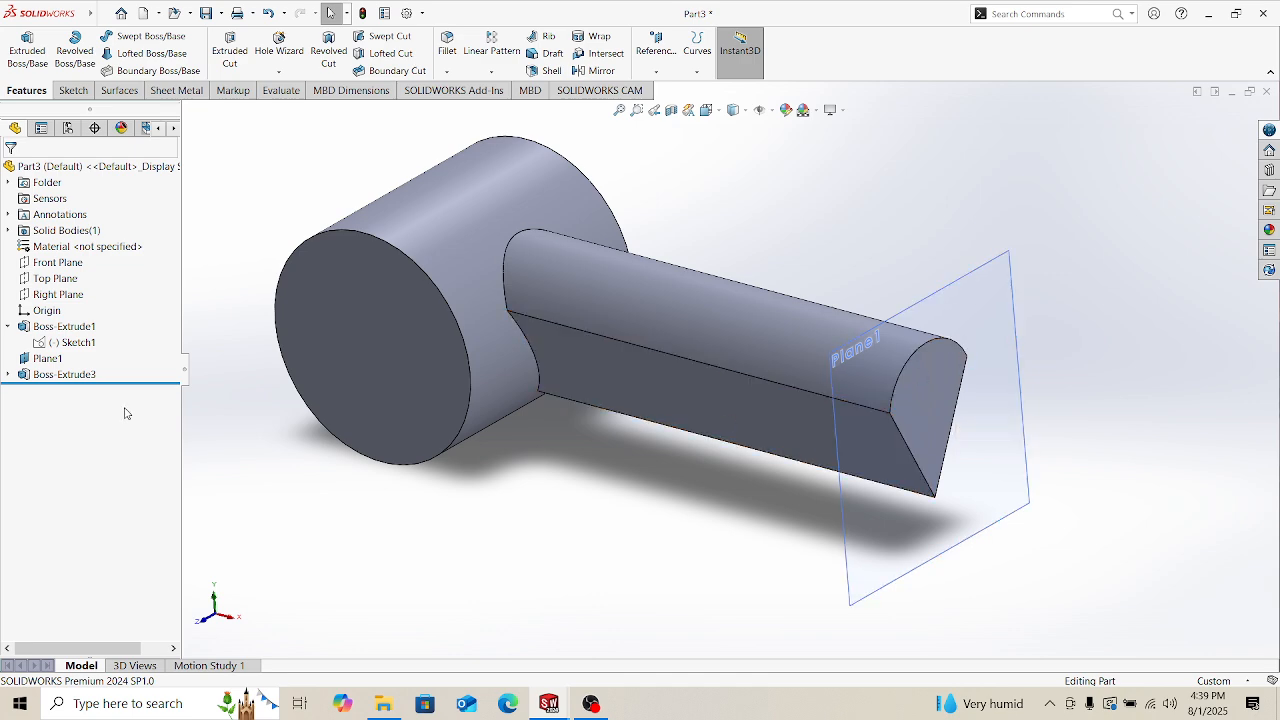
pyautogui.click(7, 374)
pyautogui.click(72, 390)
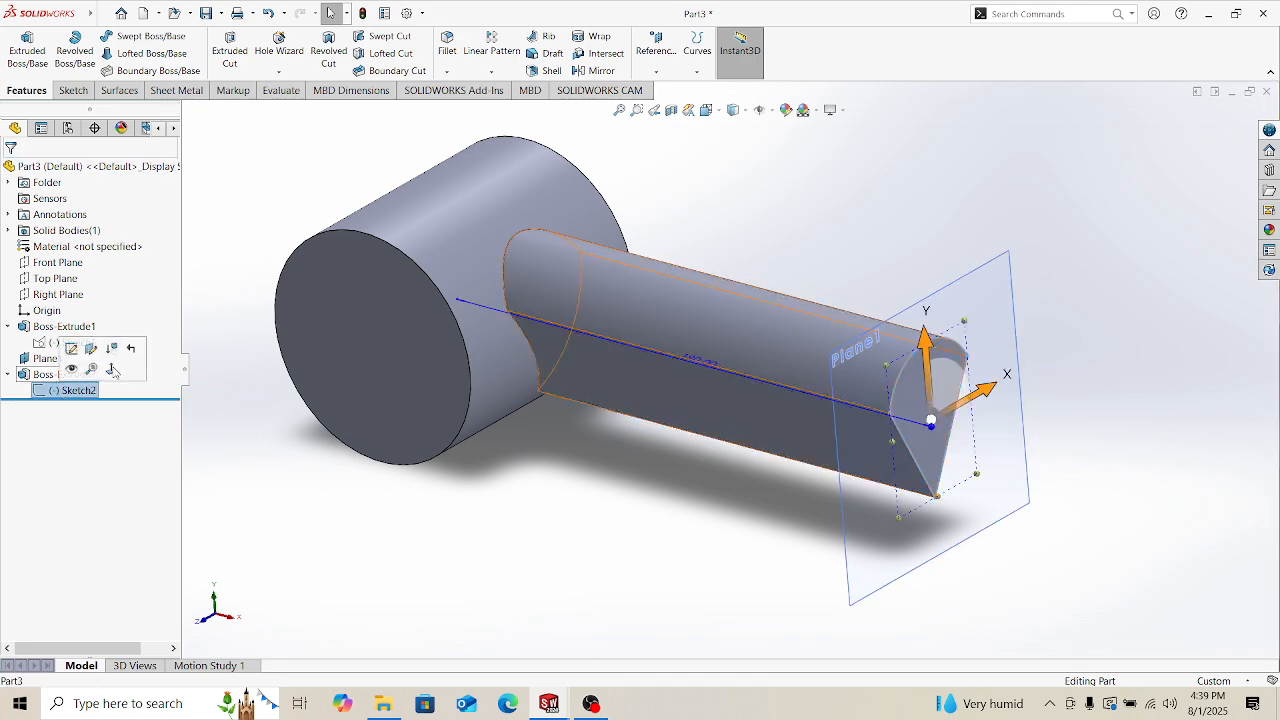
pyautogui.keyDown('ctrl'); pyautogui.moveTo(910, 390); pyautogui.dragTo(790, 395, button='middle'); pyautogui.keyUp('ctrl')
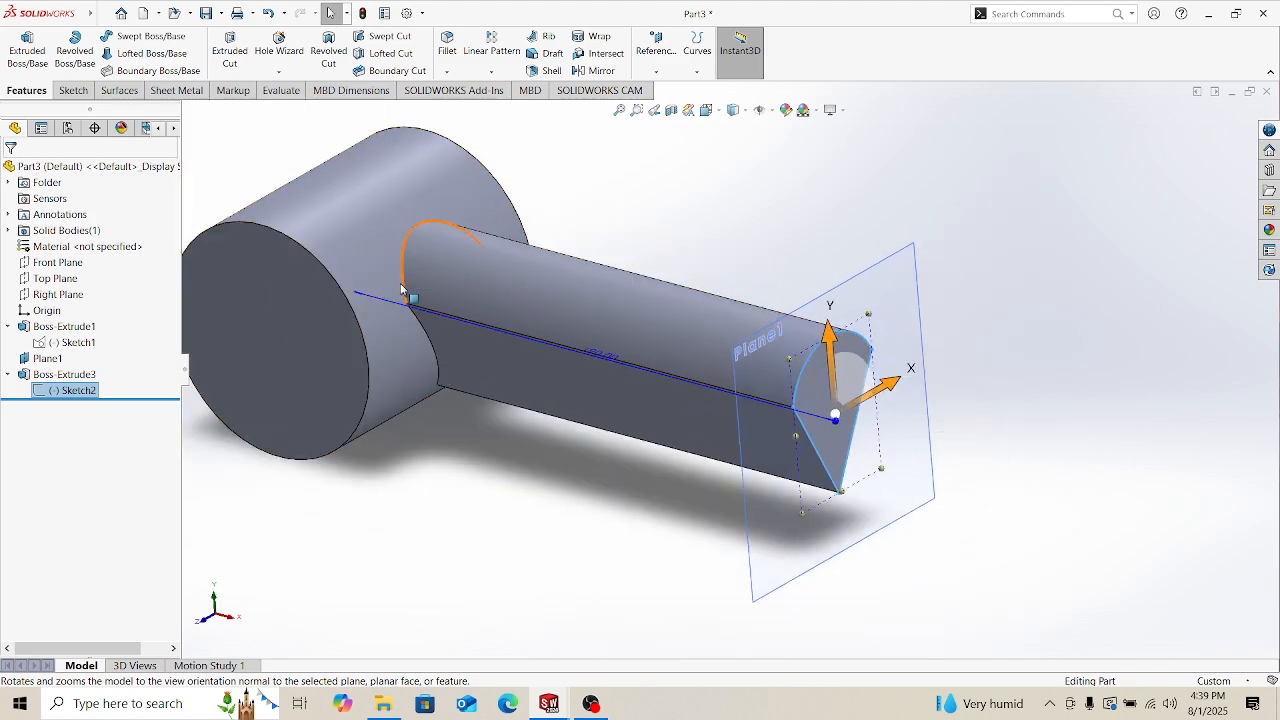
pyautogui.scroll(3, 406, 294)
pyautogui.scroll(-3, 602, 320)
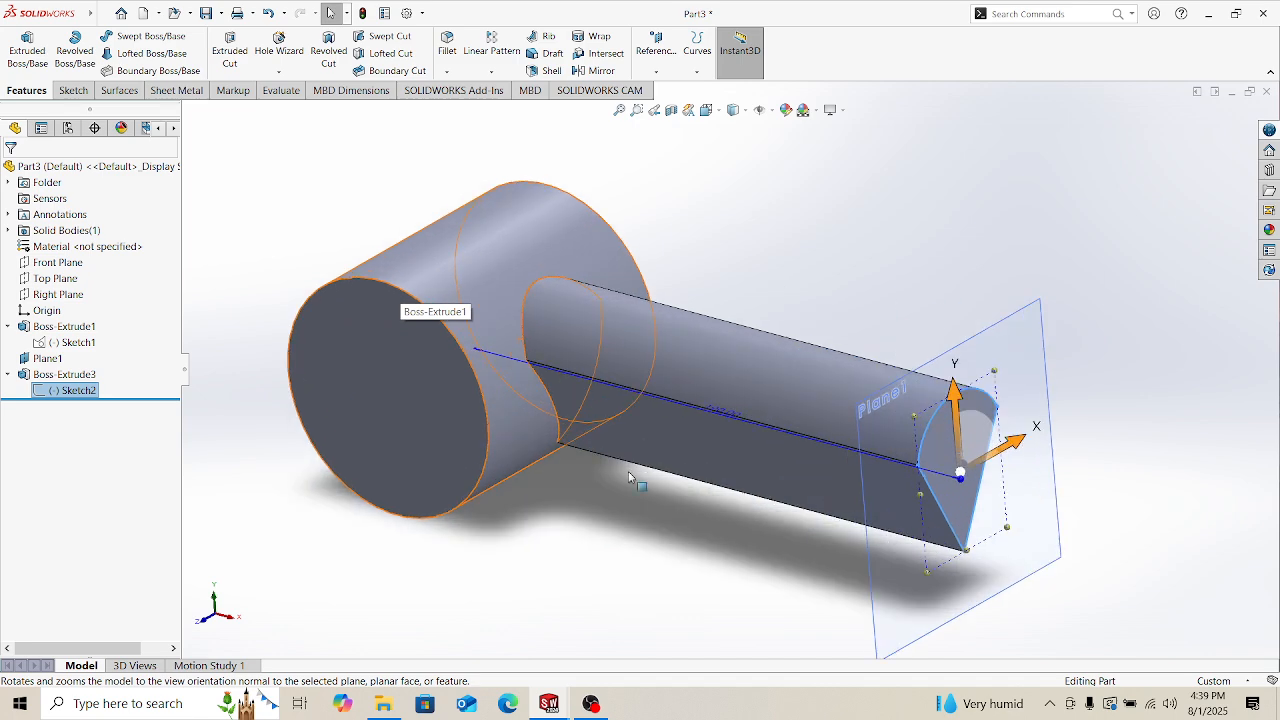
pyautogui.moveTo(636, 481); pyautogui.dragTo(779, 247, button='middle')
pyautogui.scroll(3, 542, 328)
pyautogui.scroll(-4, 580, 310)
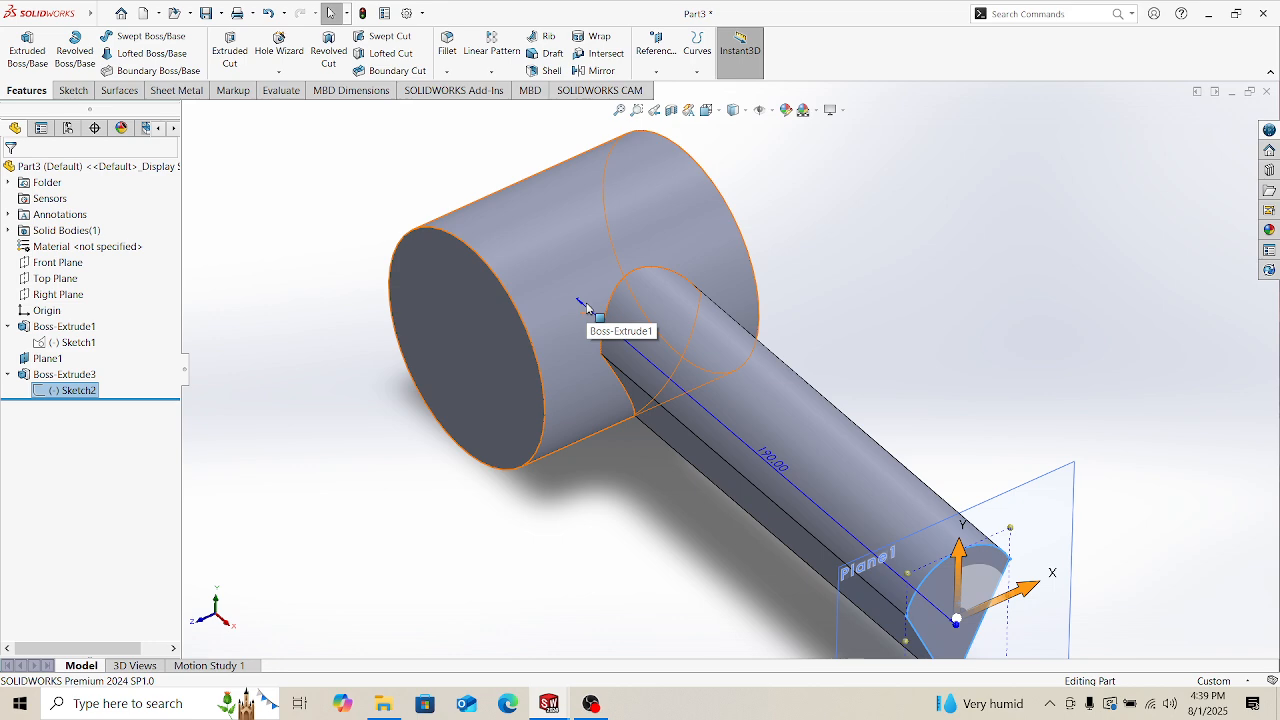
pyautogui.scroll(4, 680, 360)
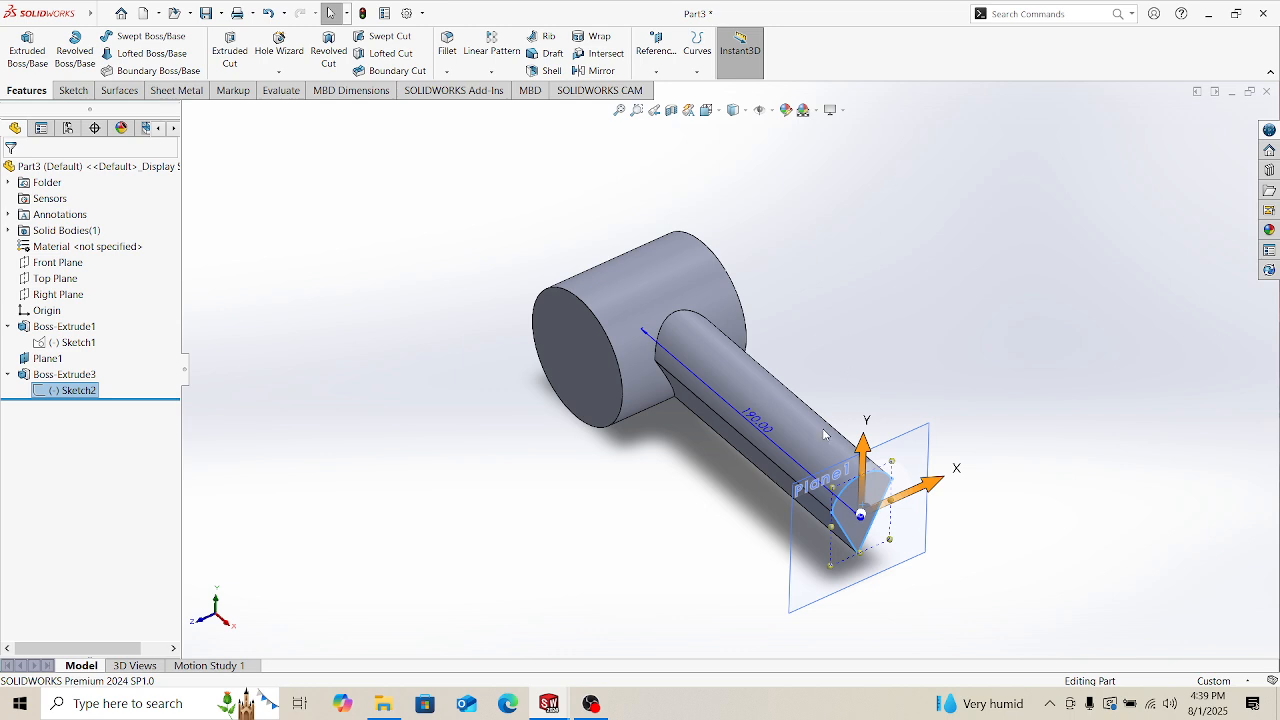
pyautogui.scroll(2, 660, 384)
pyautogui.scroll(-8, 785, 364)
pyautogui.moveTo(932, 225); pyautogui.dragTo(893, 276, button='middle')
# Step: Edit Boss-Extrude3 and change its Direction 1 end condition to Offset From Surface
pyautogui.click(65, 375)
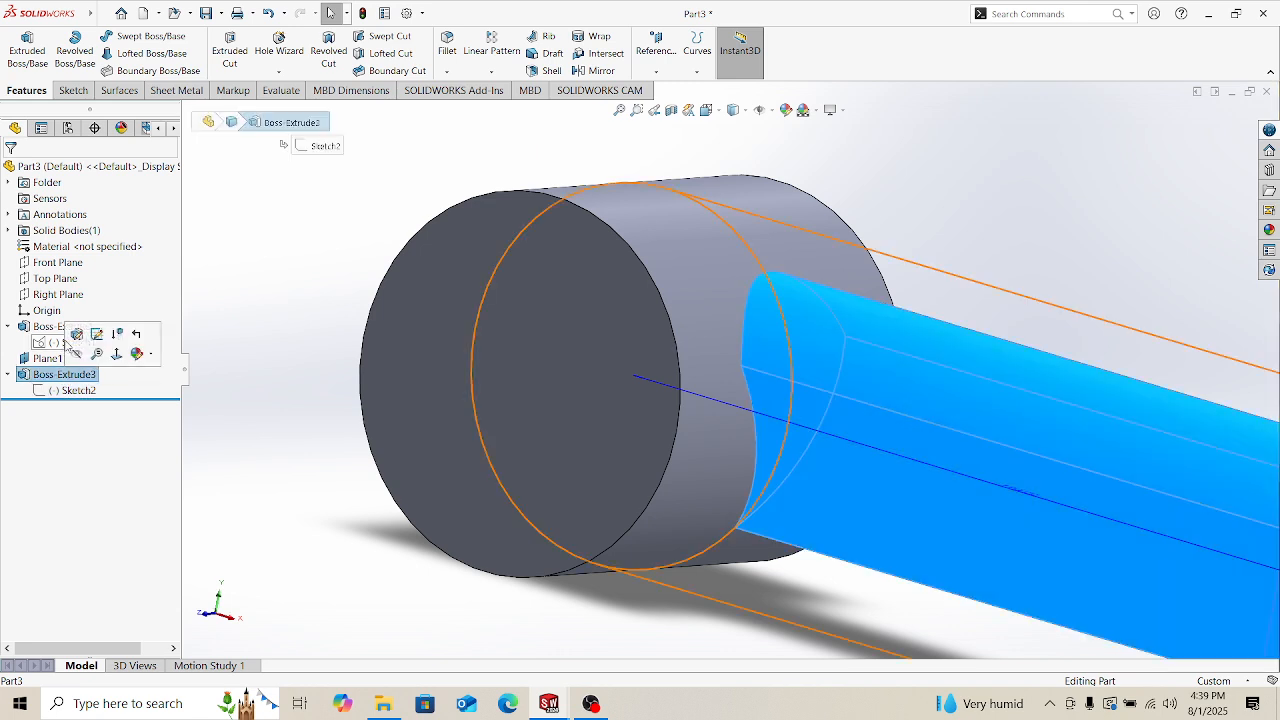
pyautogui.click(86, 337)
pyautogui.click(140, 265)
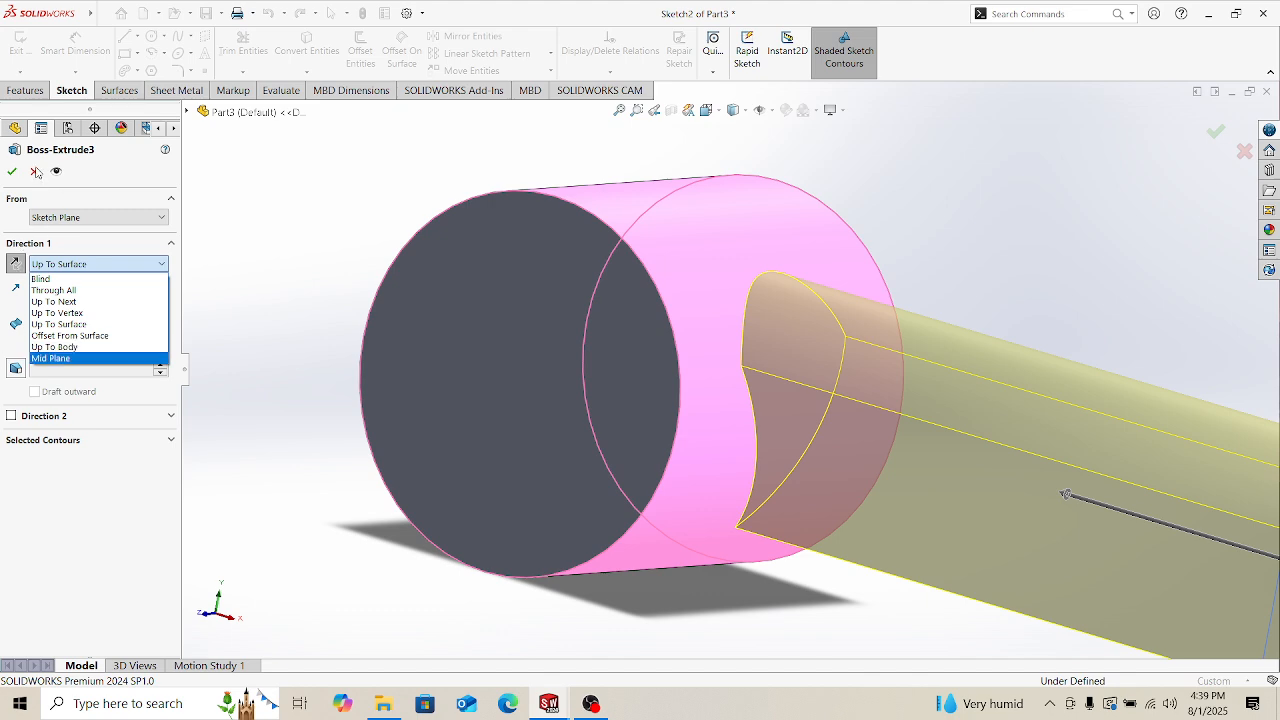
pyautogui.click(93, 337)
pyautogui.scroll(5, 952, 390)
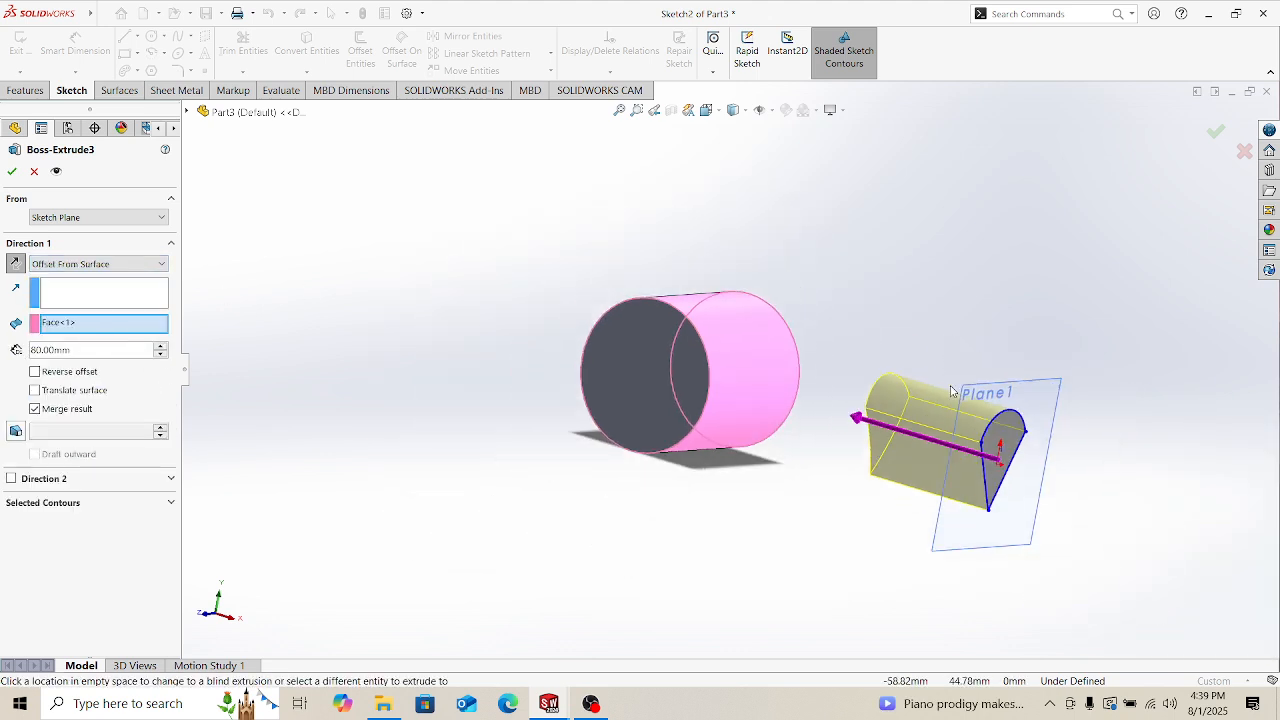
# Step: Try an offset distance of 100 mm from the cylinder's curved face and reduce it to 40 mm
pyautogui.moveTo(952, 390); pyautogui.dragTo(940, 445, button='middle')
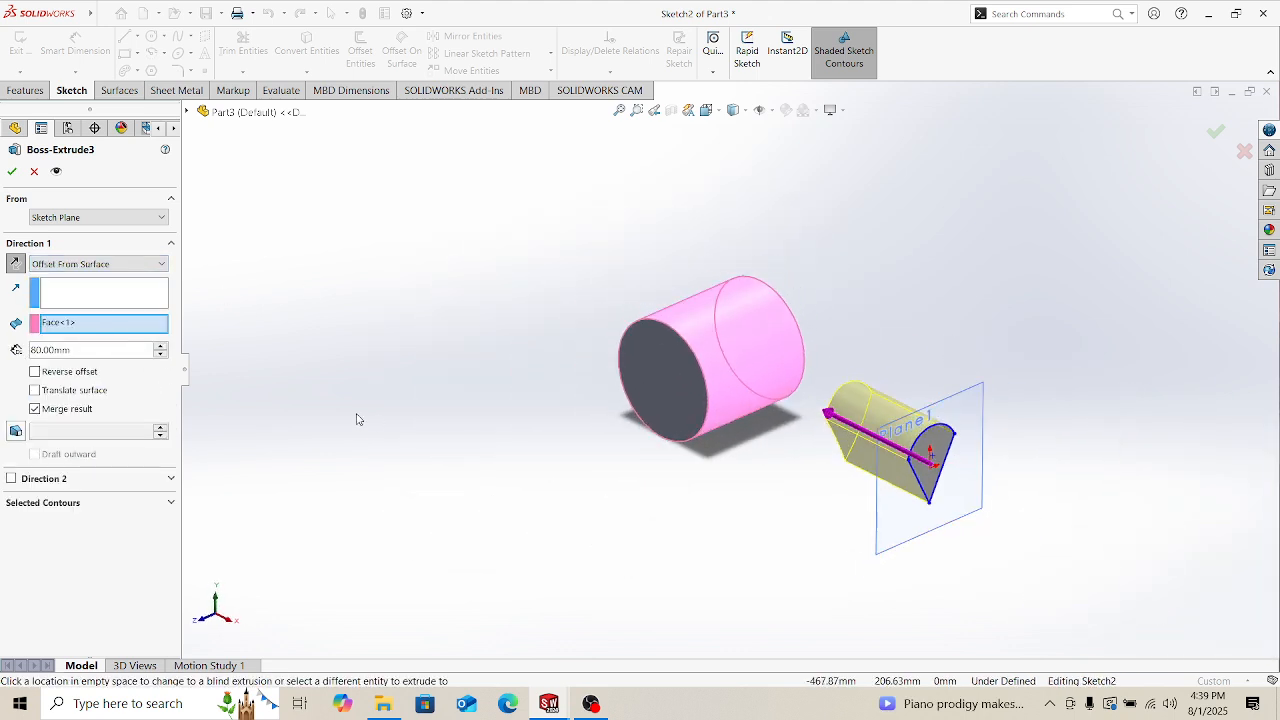
pyautogui.click(161, 347)
pyautogui.click(161, 347)
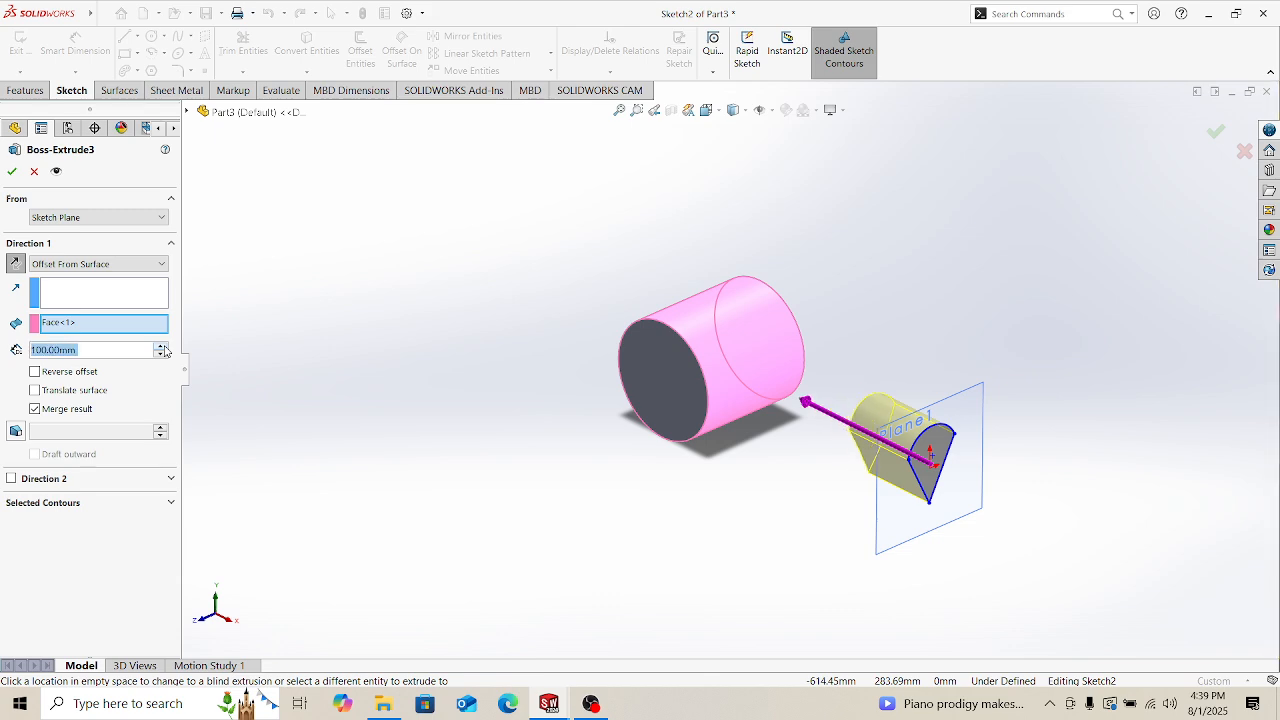
pyautogui.click(161, 354)
pyautogui.click(161, 354)
pyautogui.click(161, 354)
pyautogui.click(161, 354)
pyautogui.click(161, 354)
pyautogui.click(161, 354)
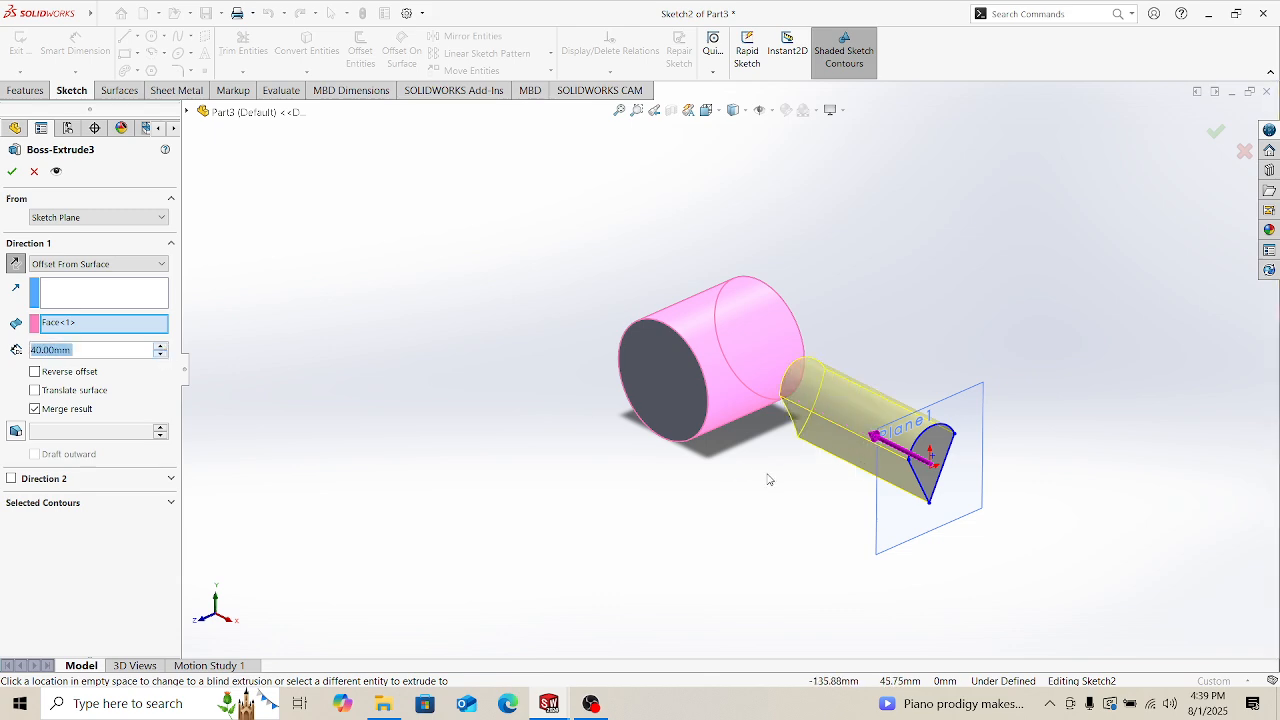
pyautogui.moveTo(769, 479); pyautogui.dragTo(810, 465, button='middle')
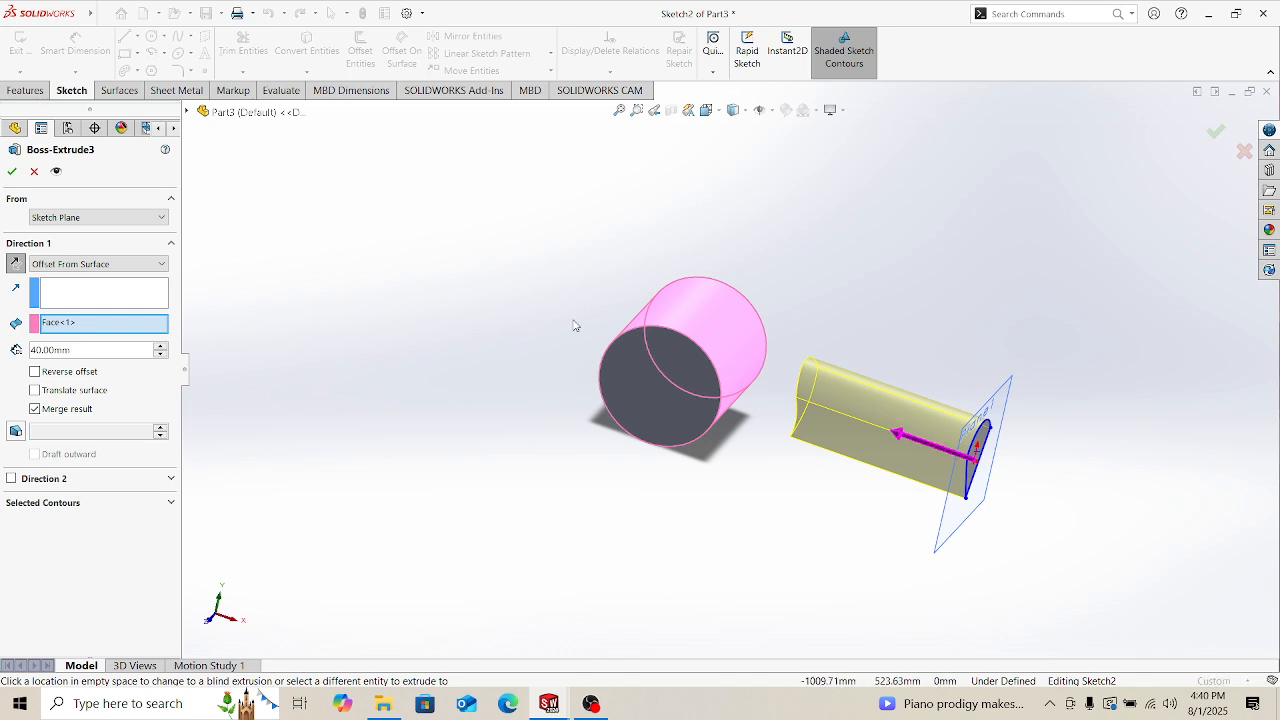
# Step: Clear the cylinder face selected as the offset reference for Direction 1
pyautogui.rightClick(101, 322)
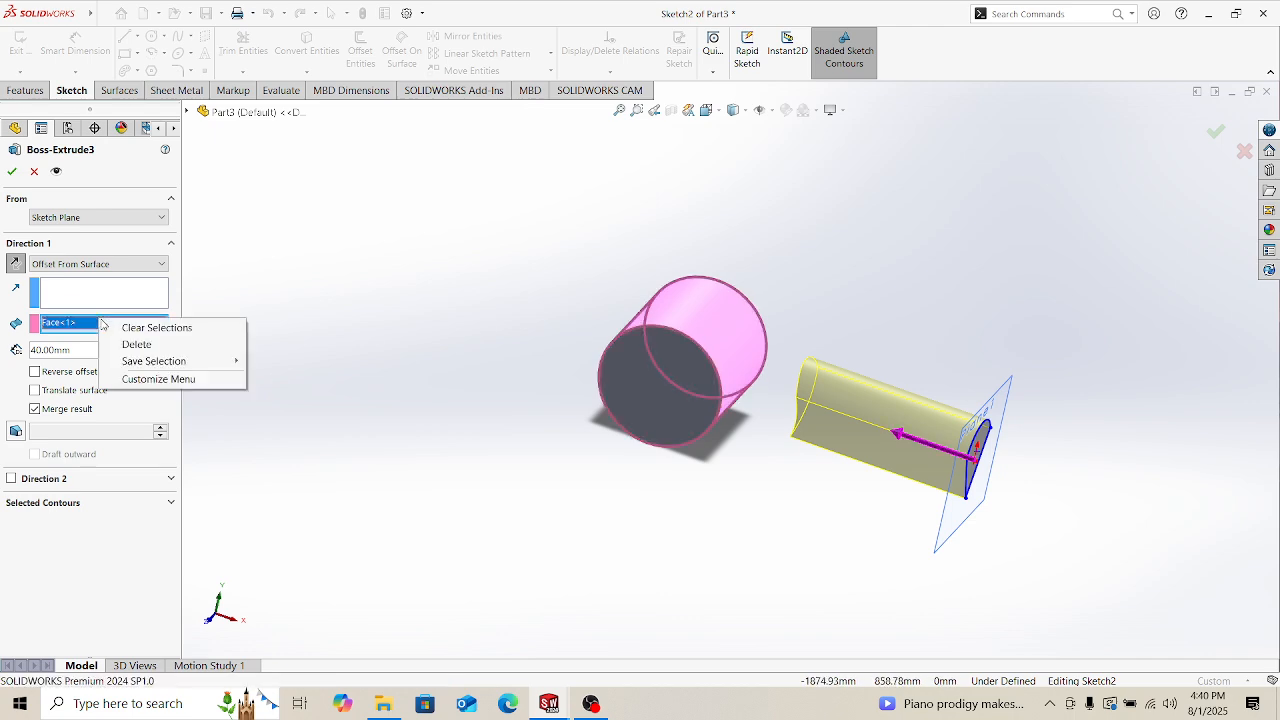
pyautogui.moveTo(148, 358)
pyautogui.click(156, 327)
# Step: Examine the cylinder's curved face and the sketch profile on the offset plane from several angles
pyautogui.scroll(-4, 882, 377)
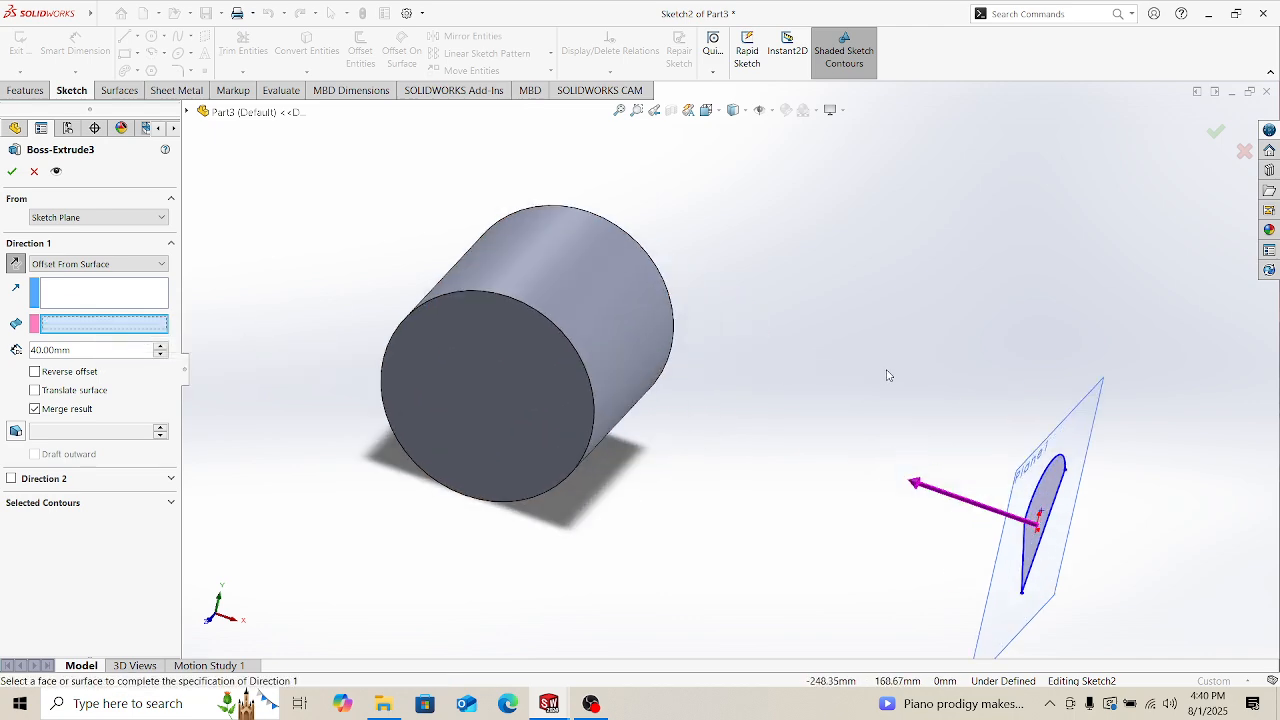
pyautogui.scroll(3, 882, 377)
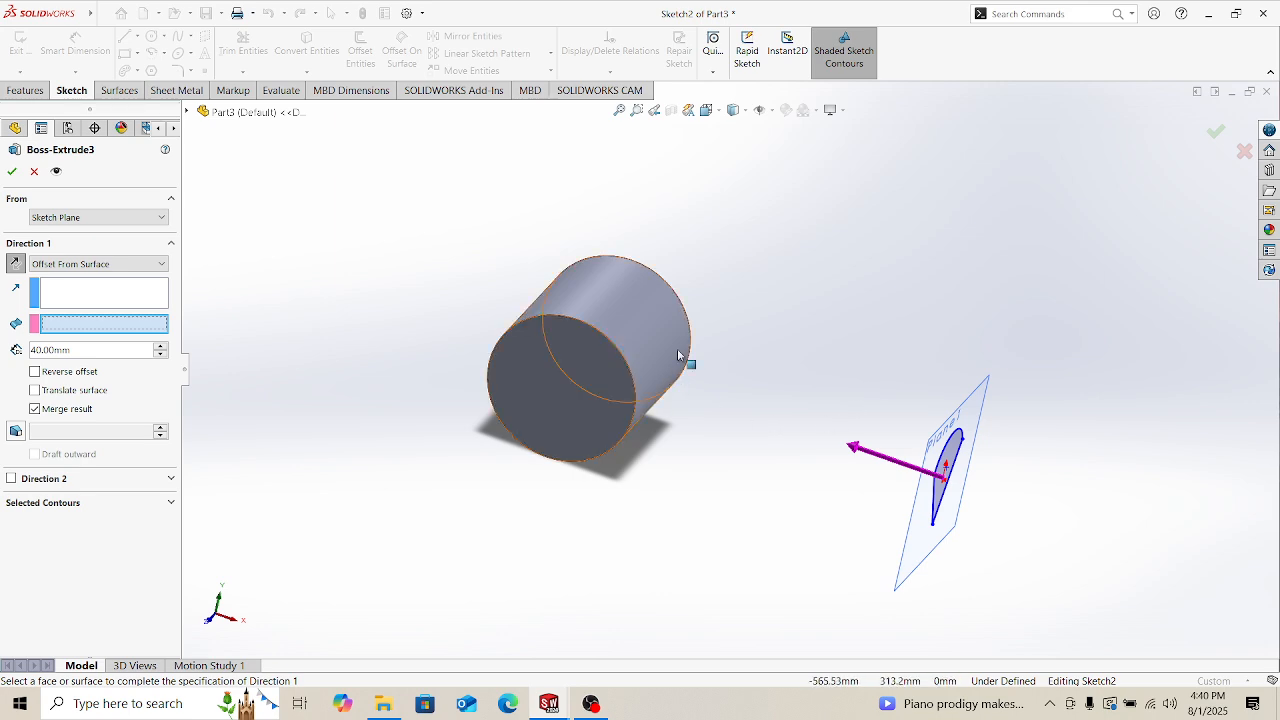
pyautogui.moveTo(697, 362)
pyautogui.mouseDown(button='middle')
pyautogui.moveTo(763, 331)
pyautogui.moveTo(777, 380)
pyautogui.moveTo(823, 397)
pyautogui.moveTo(760, 373)
pyautogui.mouseUp(button='middle')
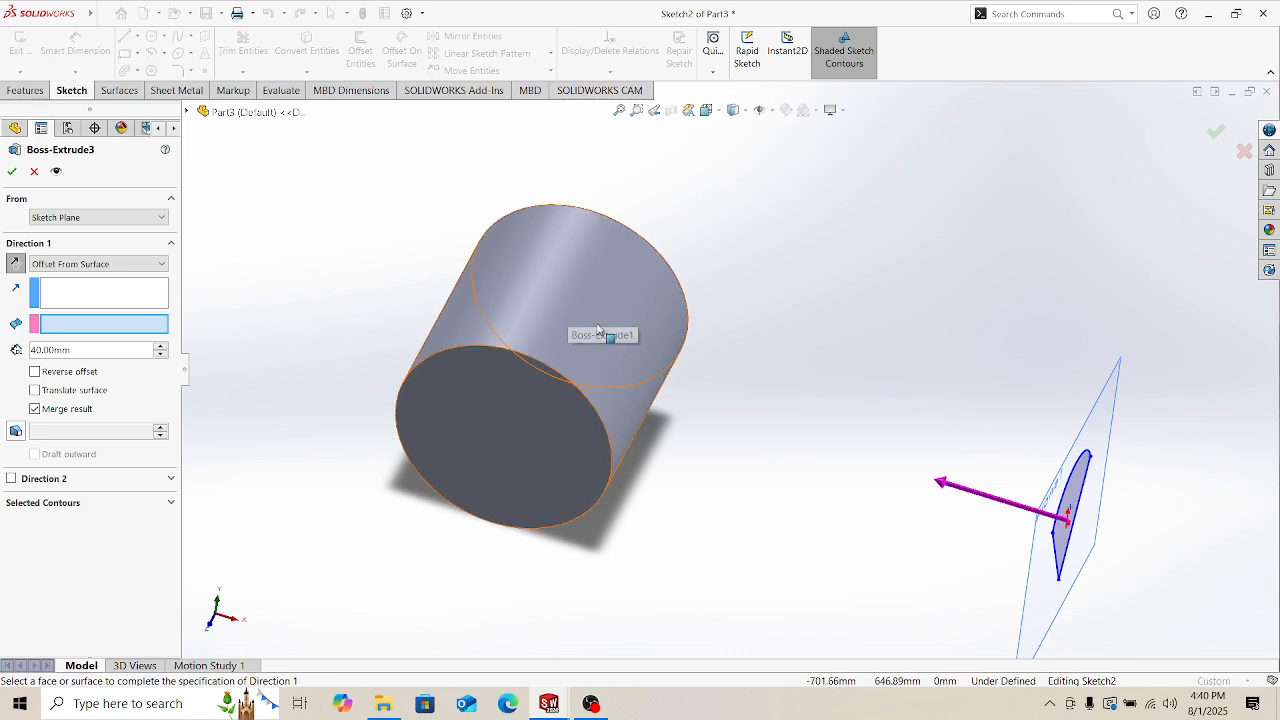
pyautogui.scroll(-3, 603, 335)
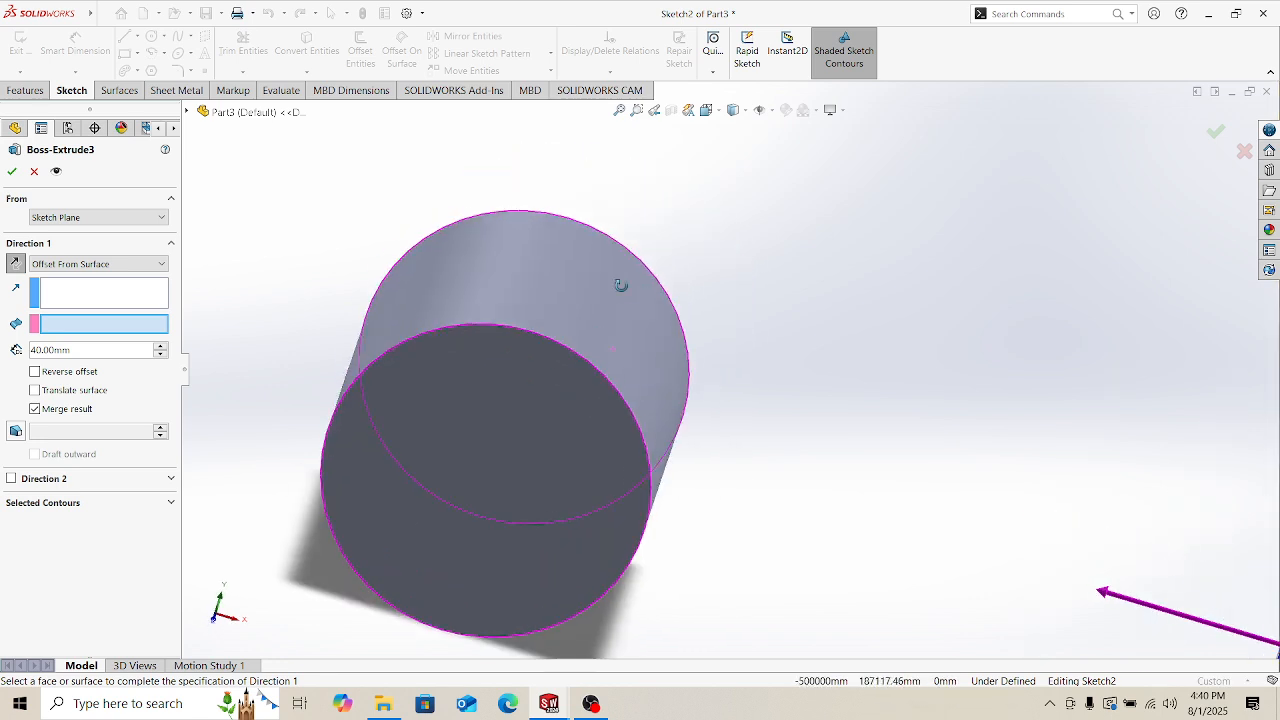
pyautogui.moveTo(707, 362); pyautogui.dragTo(651, 362, button='middle')
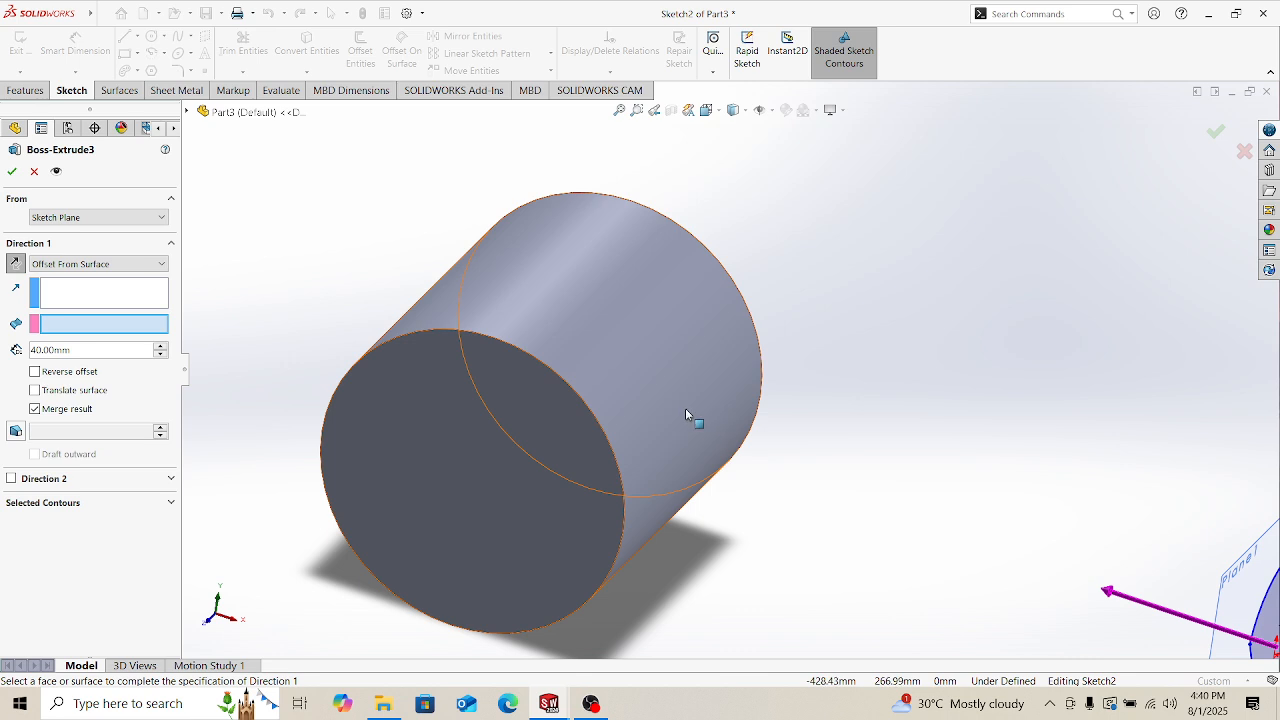
pyautogui.scroll(3, 685, 409)
pyautogui.scroll(-1, 768, 416)
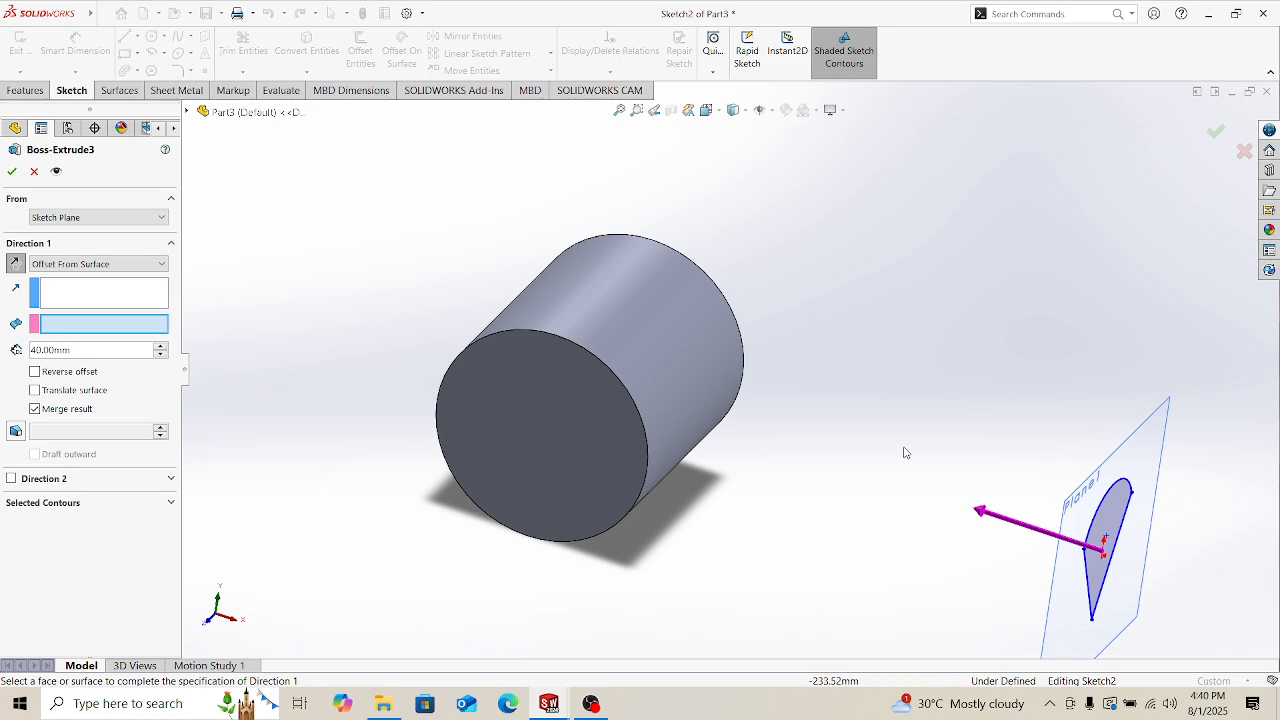
pyautogui.moveTo(1118, 530)
pyautogui.mouseDown(button='middle')
pyautogui.moveTo(1050, 450)
pyautogui.moveTo(1048, 494)
pyautogui.moveTo(1005, 470)
pyautogui.mouseUp(button='middle')
pyautogui.scroll(-3, 1050, 450)
pyautogui.scroll(1, 1066, 502)
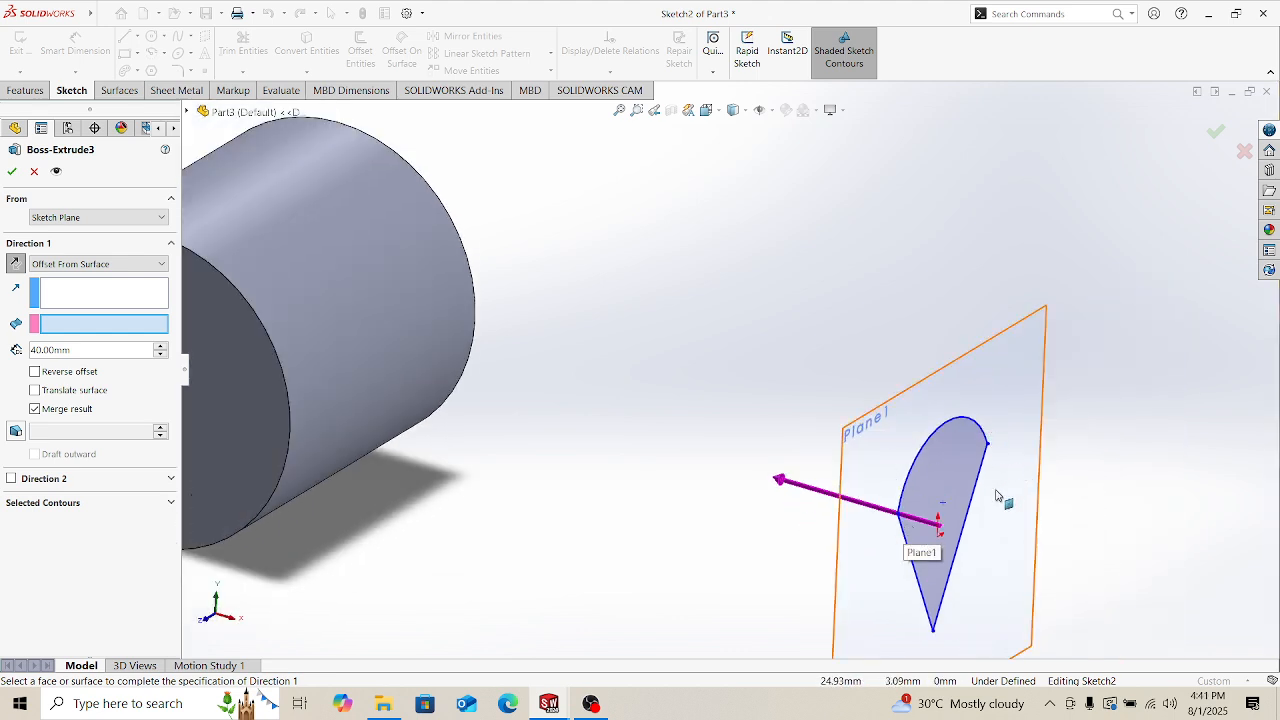
pyautogui.moveTo(392, 338)
pyautogui.mouseDown(button='middle')
pyautogui.moveTo(415, 345)
pyautogui.moveTo(403, 336)
pyautogui.mouseUp(button='middle')
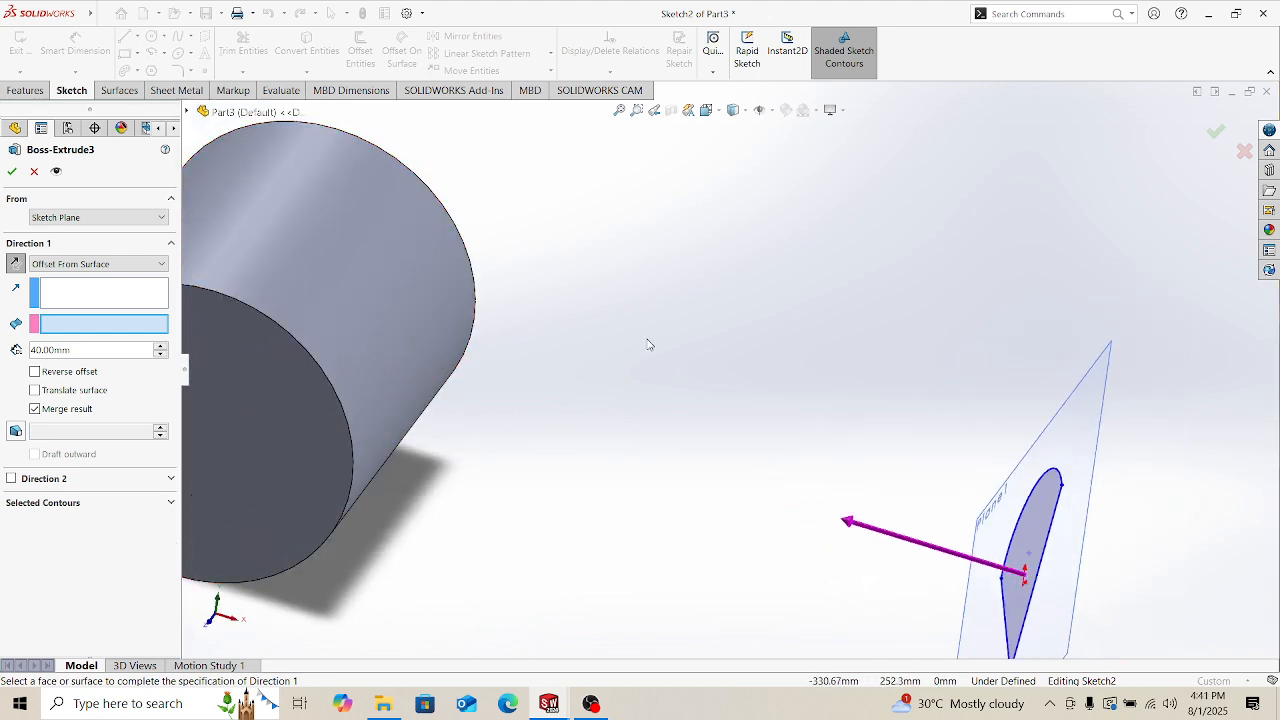
pyautogui.scroll(2, 707, 380)
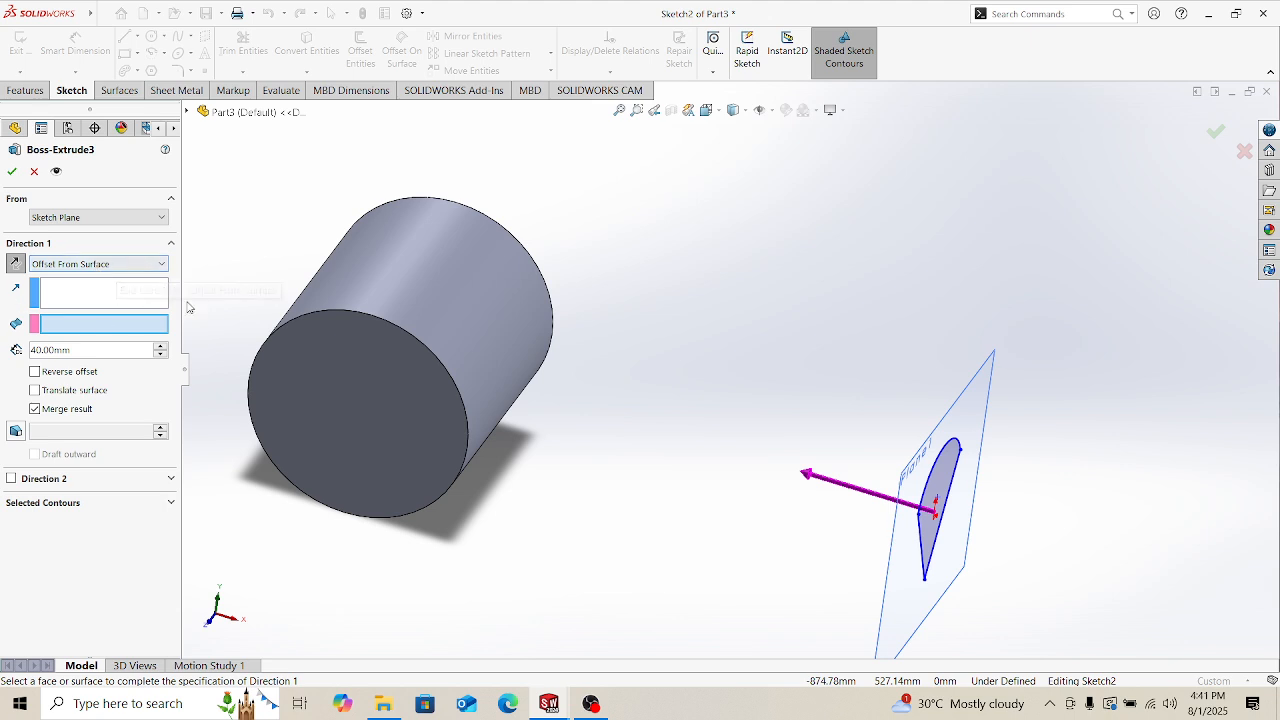
# Step: Choose the cylinder's curved side face as the offset reference and set the offset distance to 20 mm
pyautogui.click(480, 318)
pyautogui.moveTo(543, 303); pyautogui.dragTo(534, 343, button='middle')
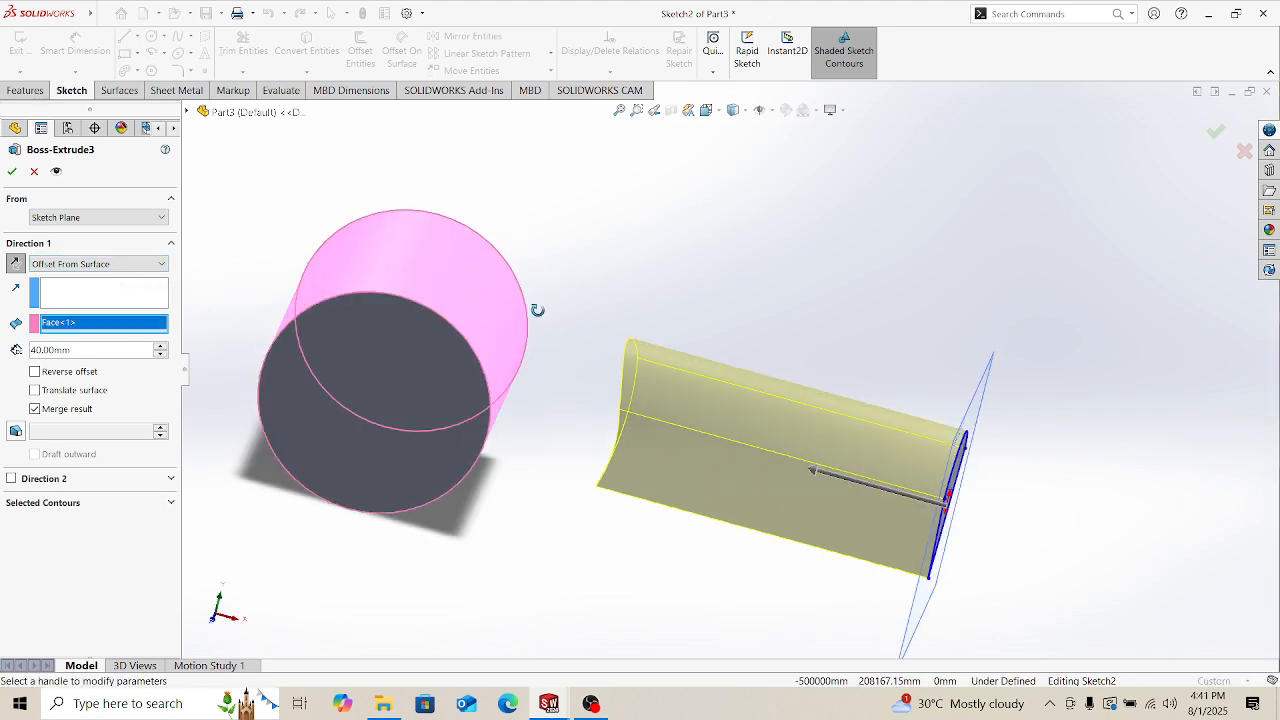
pyautogui.doubleClick(50, 350)
pyautogui.write('20')
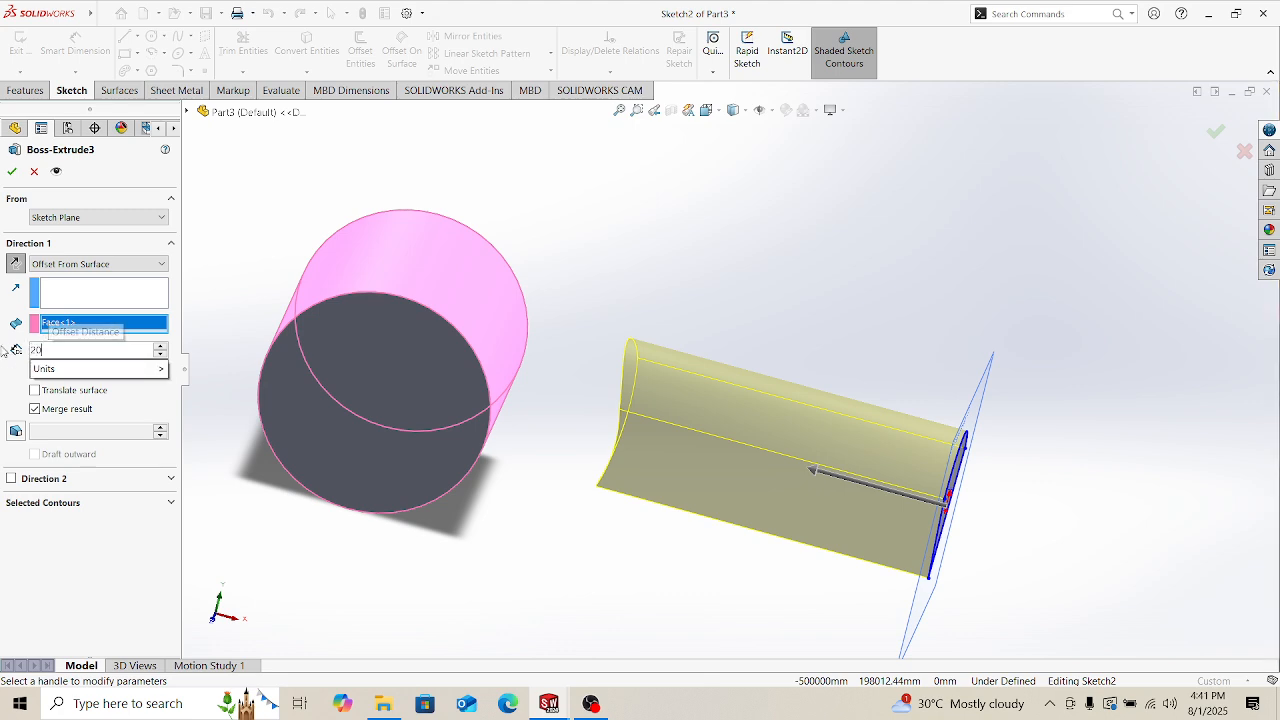
pyautogui.press('Return')
# Step: Check the preview of the gap between the extrusion's end and the cylinder's curved face and accept the feature
pyautogui.scroll(-2, 354, 361)
pyautogui.moveTo(354, 361); pyautogui.dragTo(666, 374, button='middle')
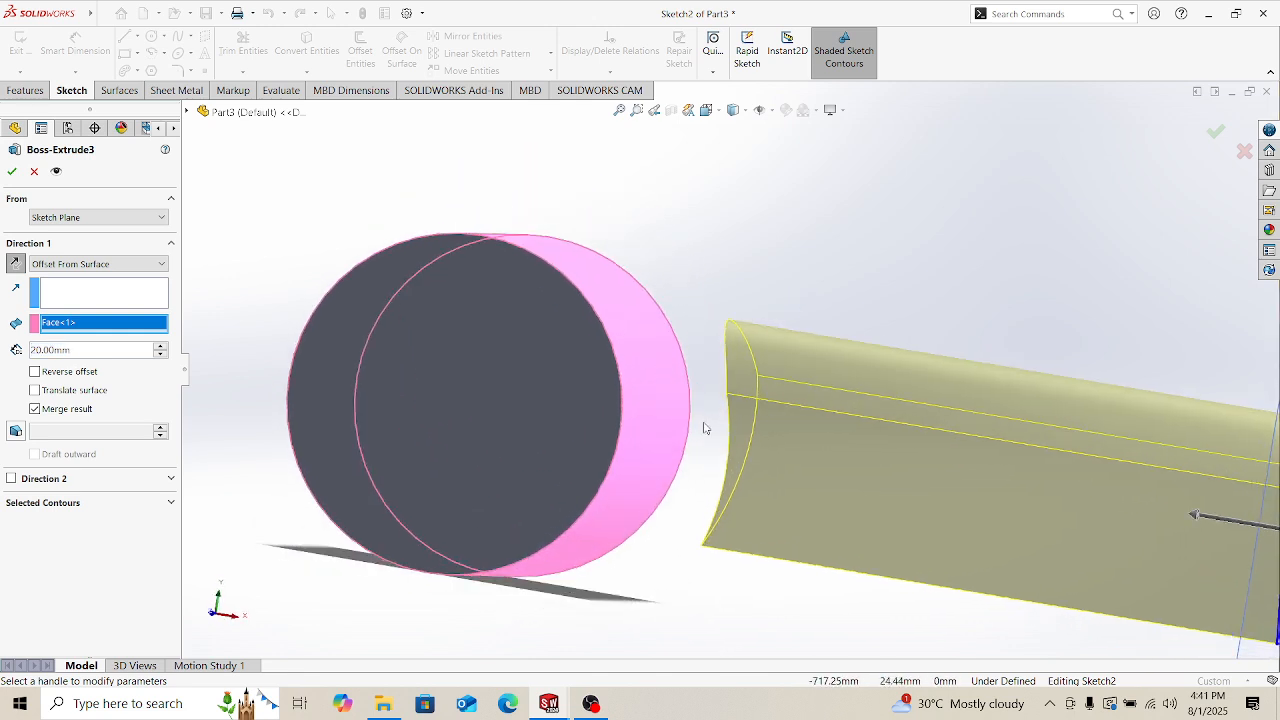
pyautogui.moveTo(718, 423)
pyautogui.mouseDown(button='middle')
pyautogui.moveTo(706, 395)
pyautogui.moveTo(731, 415)
pyautogui.mouseUp(button='middle')
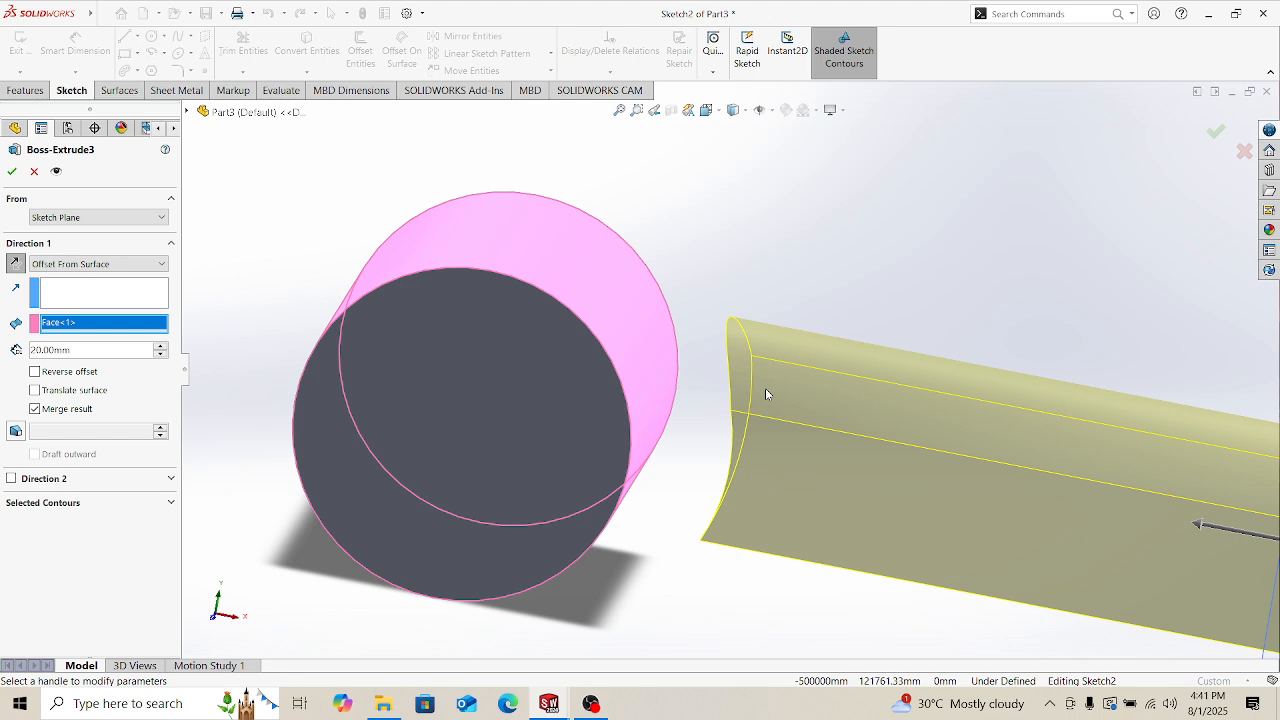
pyautogui.scroll(6, 732, 399)
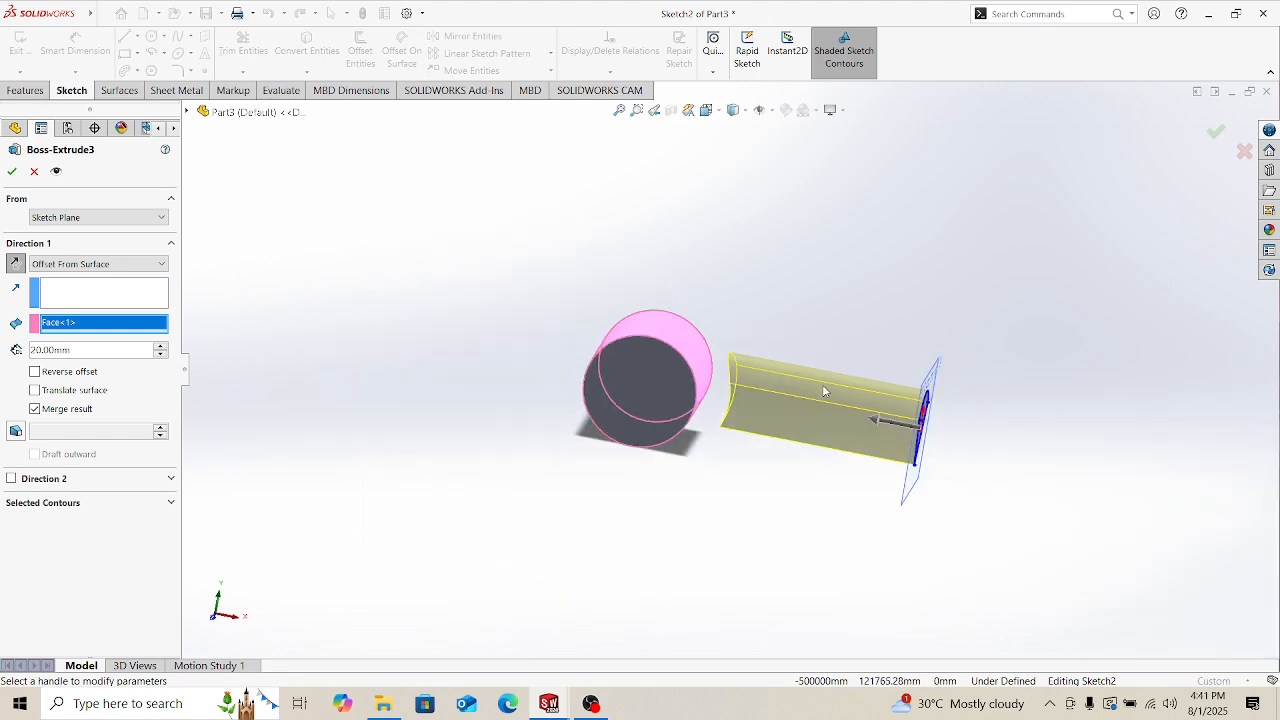
pyautogui.scroll(-1, 836, 388)
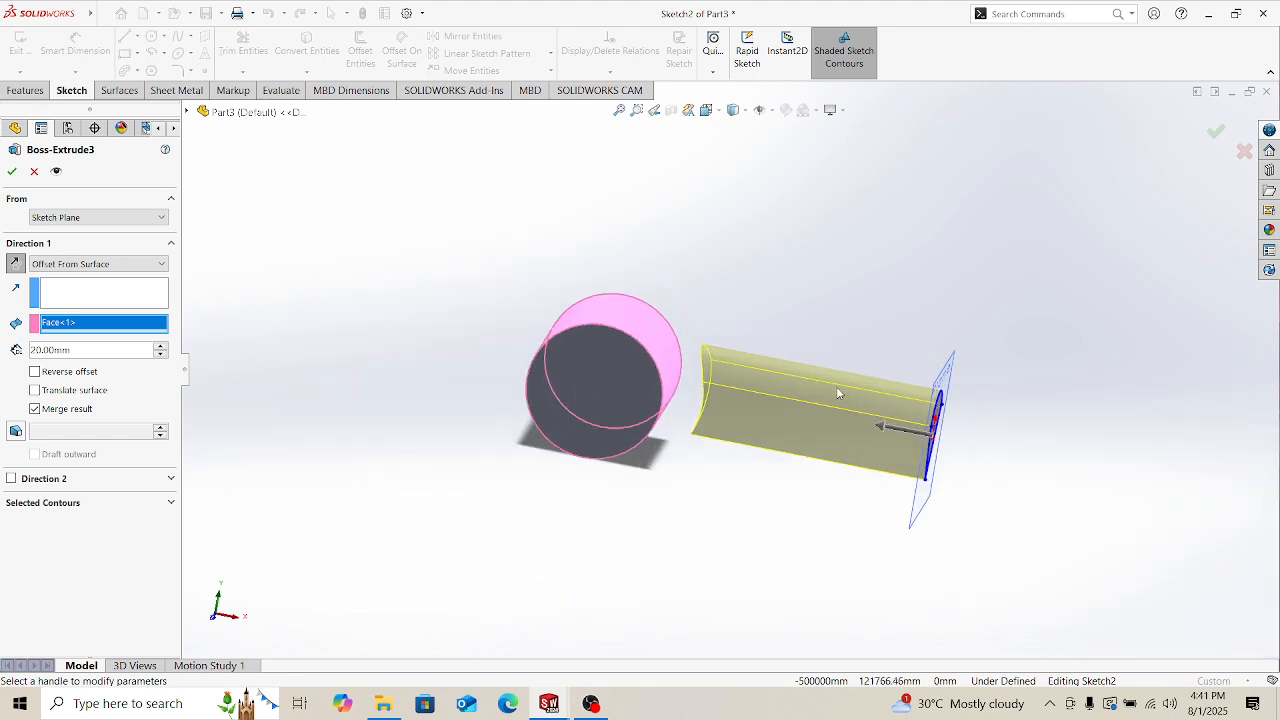
pyautogui.click(13, 175)
# Step: Examine the finished extrusion's concave end and its gap to the cylinder from several angles
pyautogui.moveTo(832, 291); pyautogui.dragTo(732, 300, button='middle')
pyautogui.scroll(-5, 735, 408)
pyautogui.scroll(1, 765, 400)
pyautogui.moveTo(767, 401); pyautogui.dragTo(802, 419, button='middle')
pyautogui.scroll(2, 802, 421)
pyautogui.scroll(-2, 712, 412)
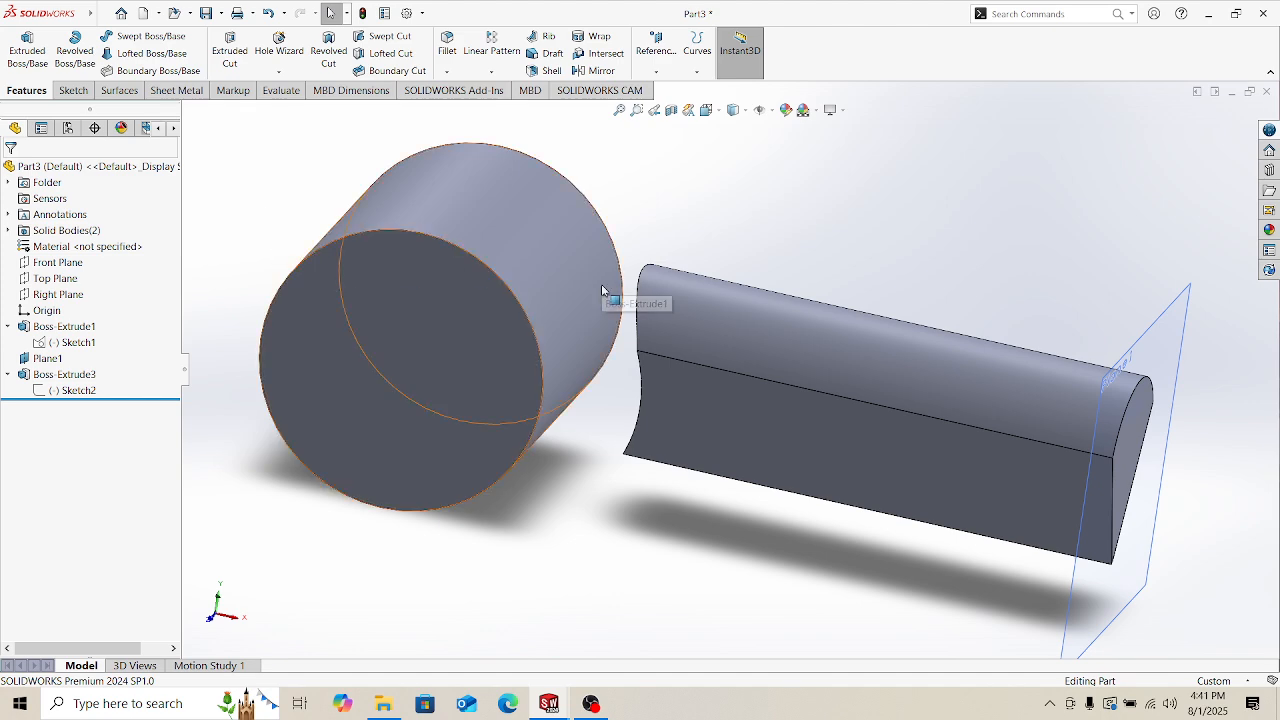
pyautogui.moveTo(602, 282); pyautogui.dragTo(574, 290, button='middle')
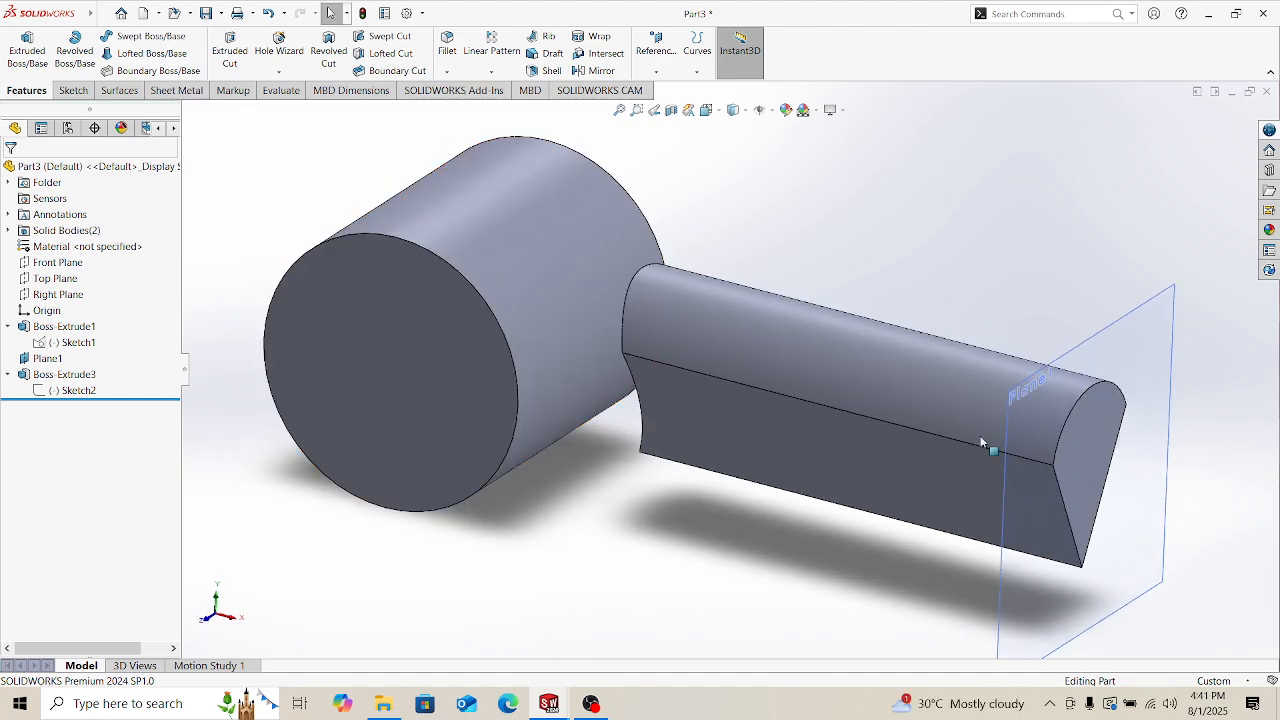
pyautogui.moveTo(646, 319); pyautogui.dragTo(571, 298, button='middle')
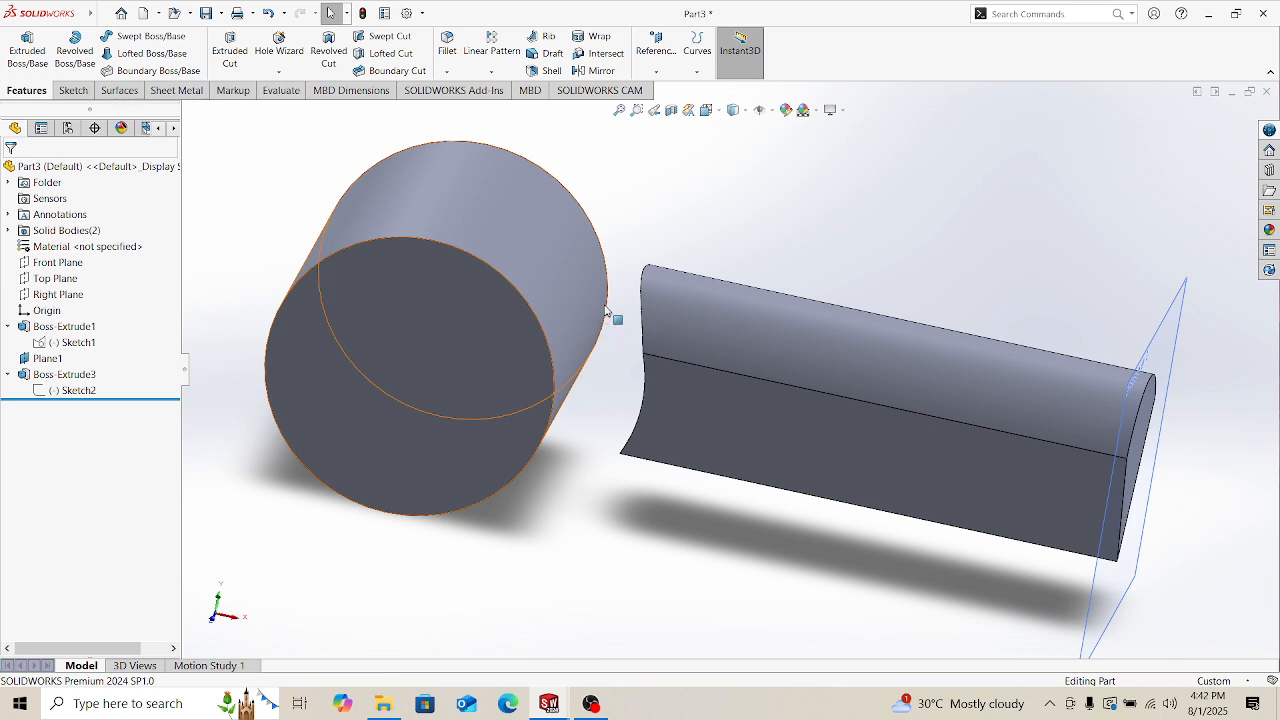
pyautogui.scroll(1, 675, 267)
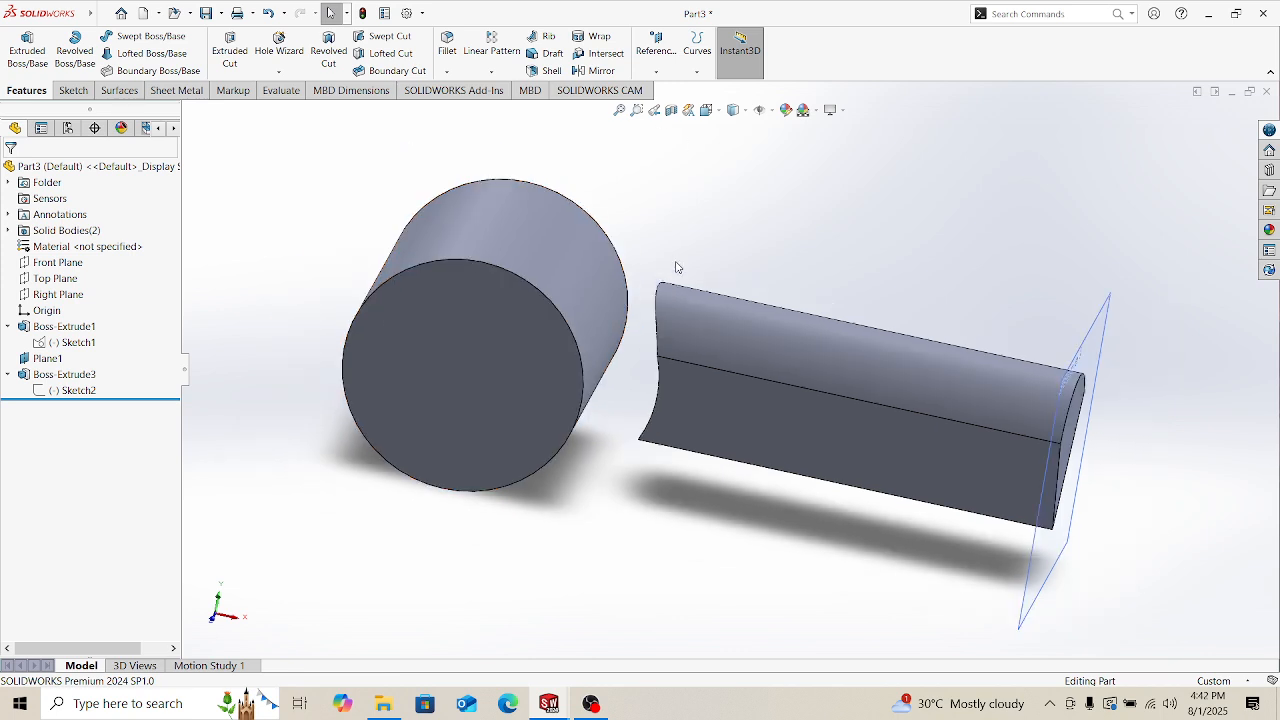
# Step: Edit Boss-Extrude3 and remove the cylinder's curved face from its offset reference
pyautogui.click(64, 374)
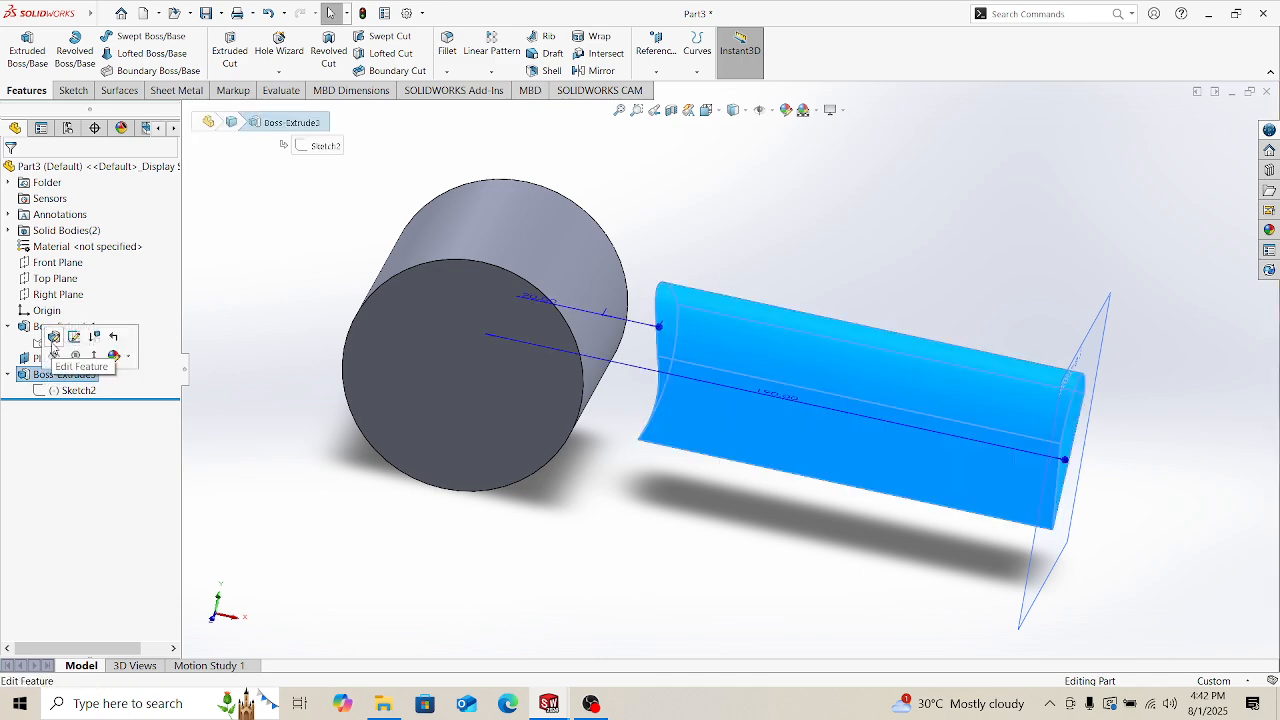
pyautogui.click(55, 349)
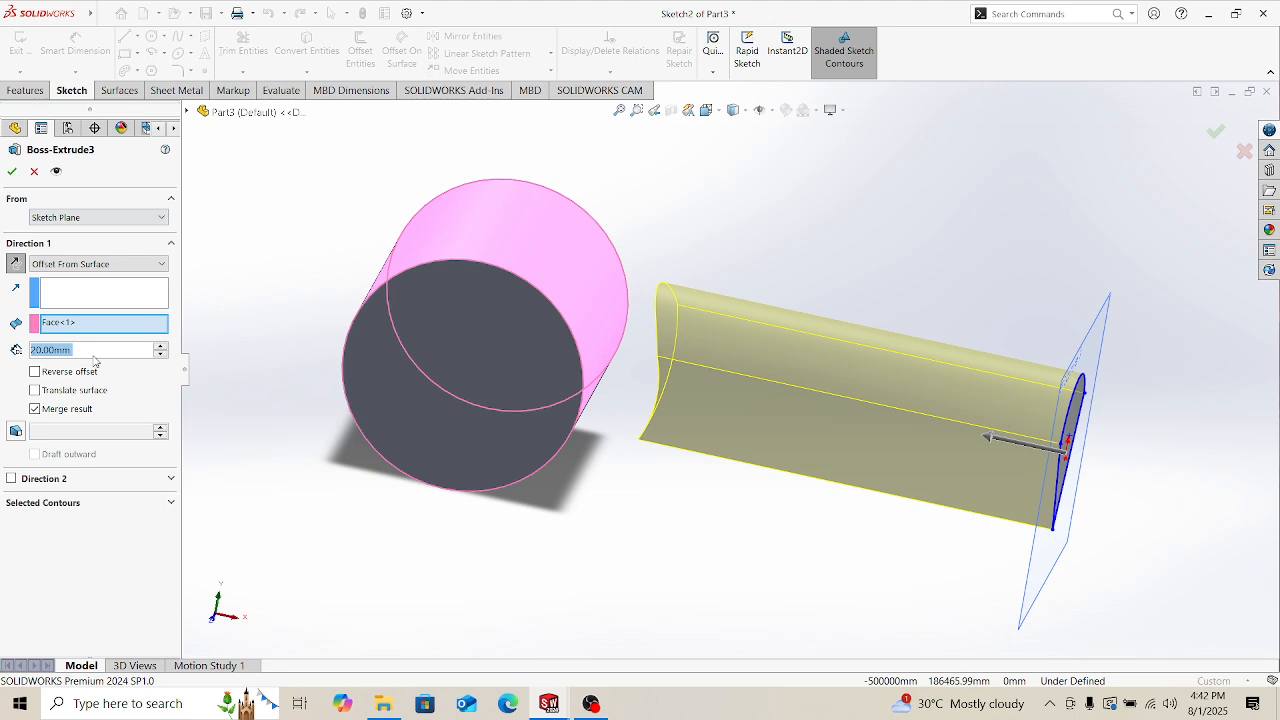
pyautogui.moveTo(923, 314); pyautogui.dragTo(353, 430, button='middle')
pyautogui.rightClick(71, 322)
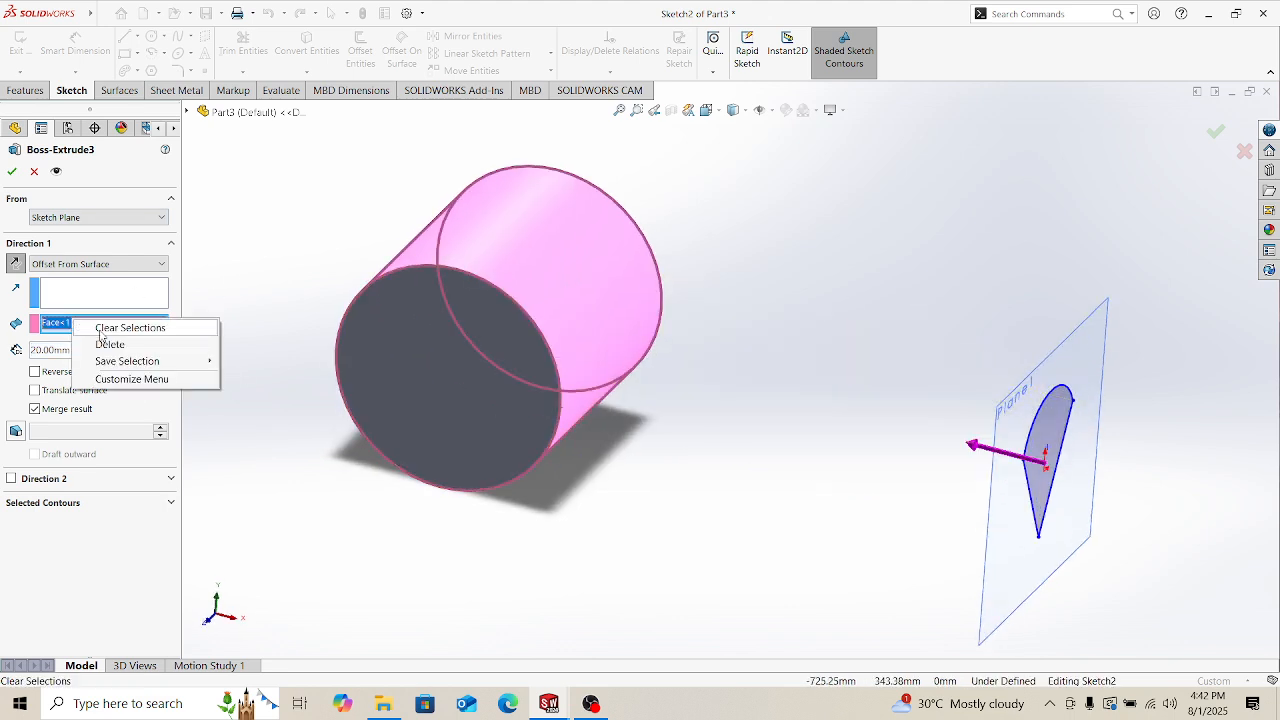
pyautogui.click(180, 346)
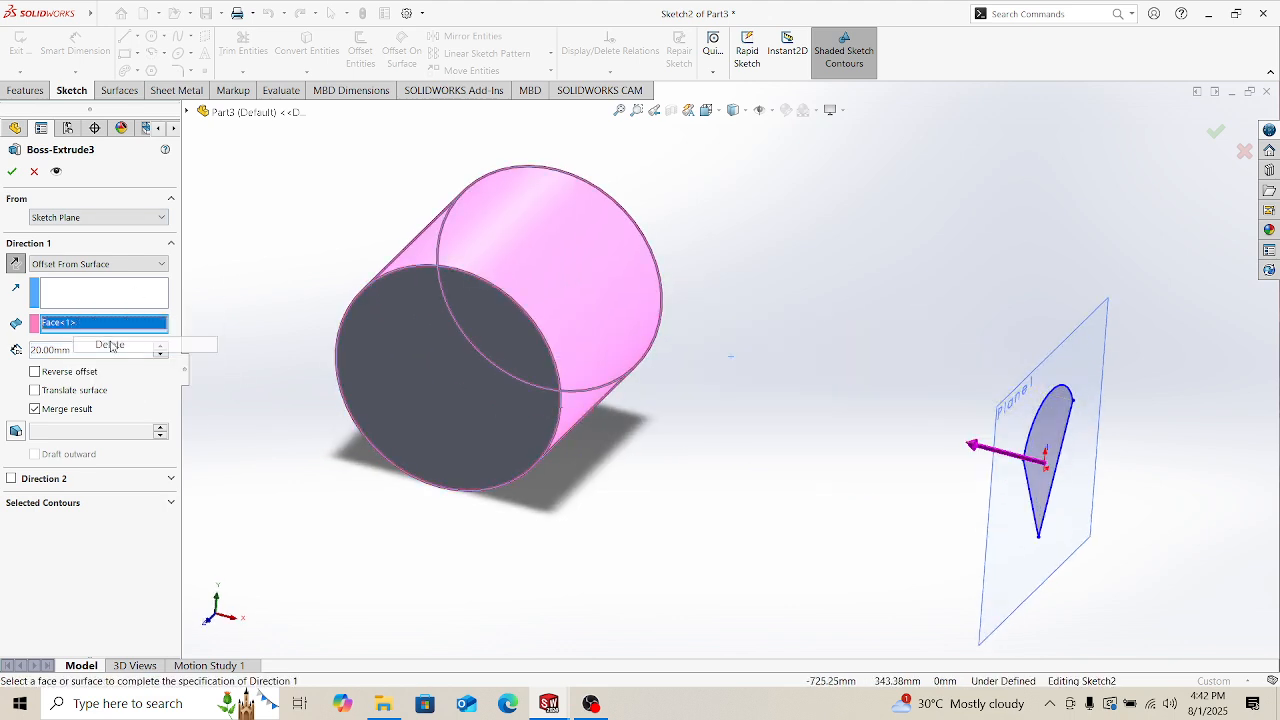
# Step: Change the Direction 1 end condition to Blind and extend the extrusion 68 mm toward the cylinder
pyautogui.click(98, 263)
pyautogui.click(60, 277)
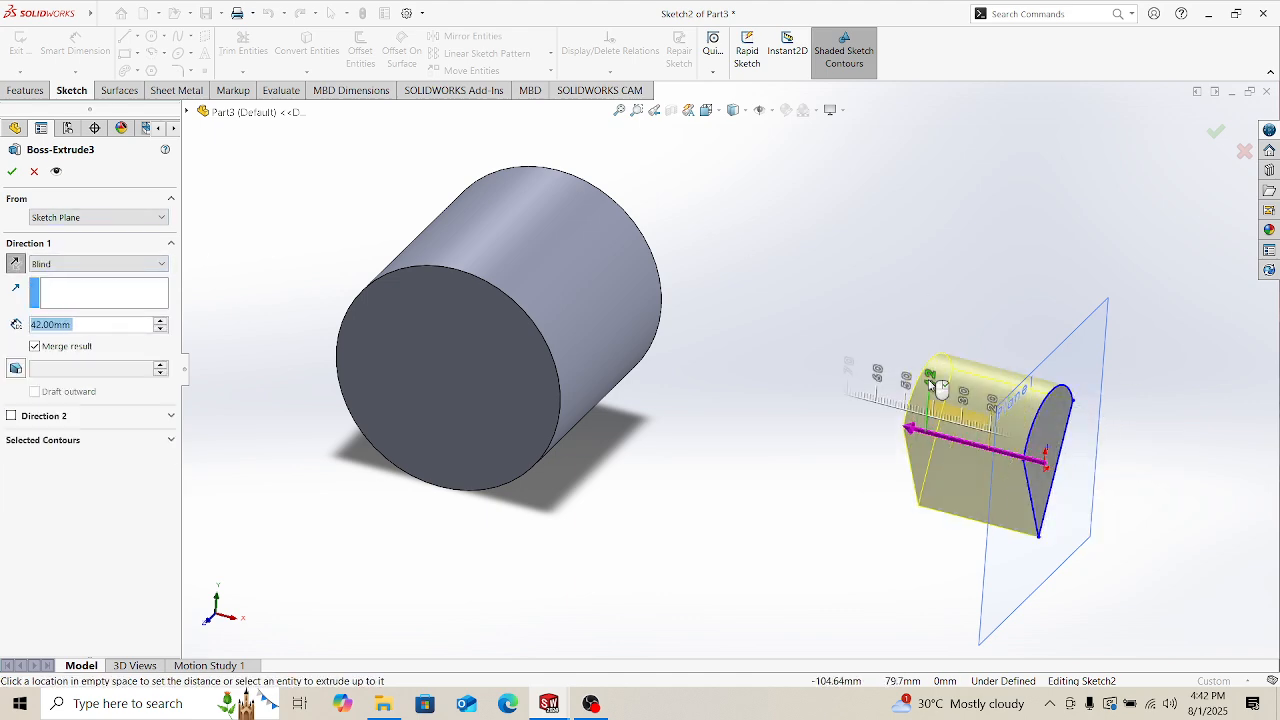
pyautogui.click(930, 386)
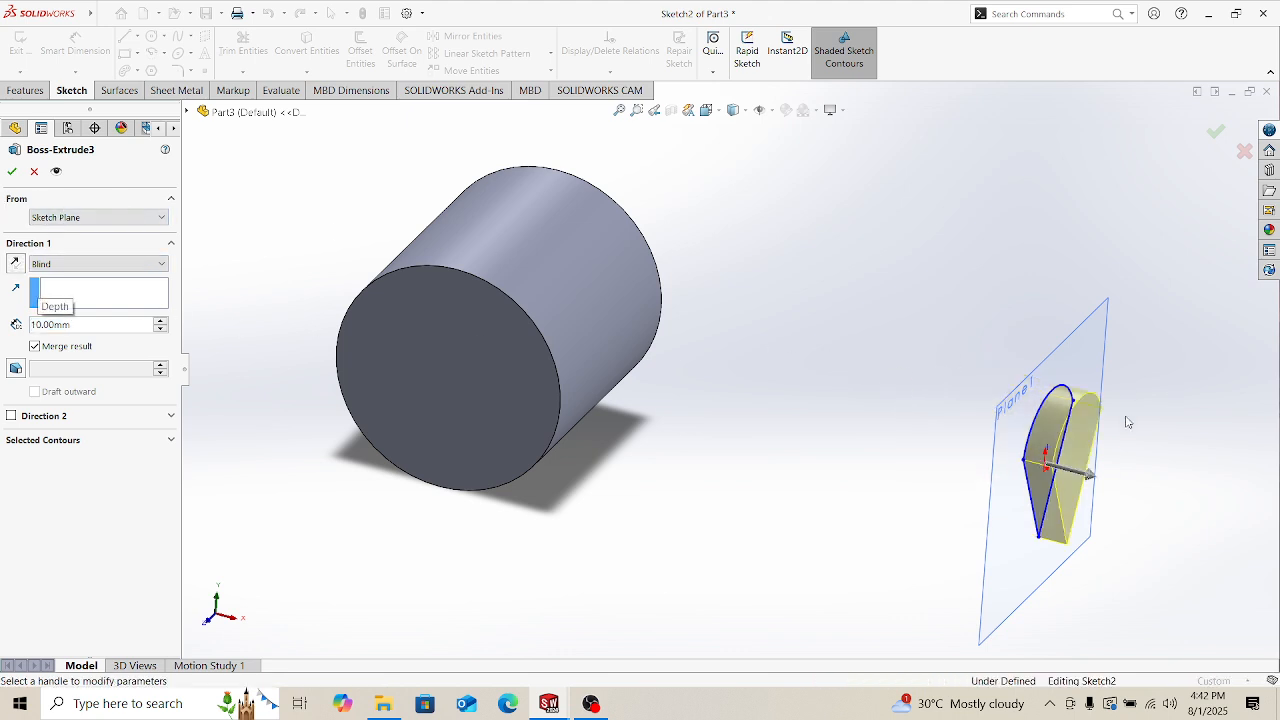
pyautogui.scroll(-2, 1122, 423)
pyautogui.scroll(2, 760, 397)
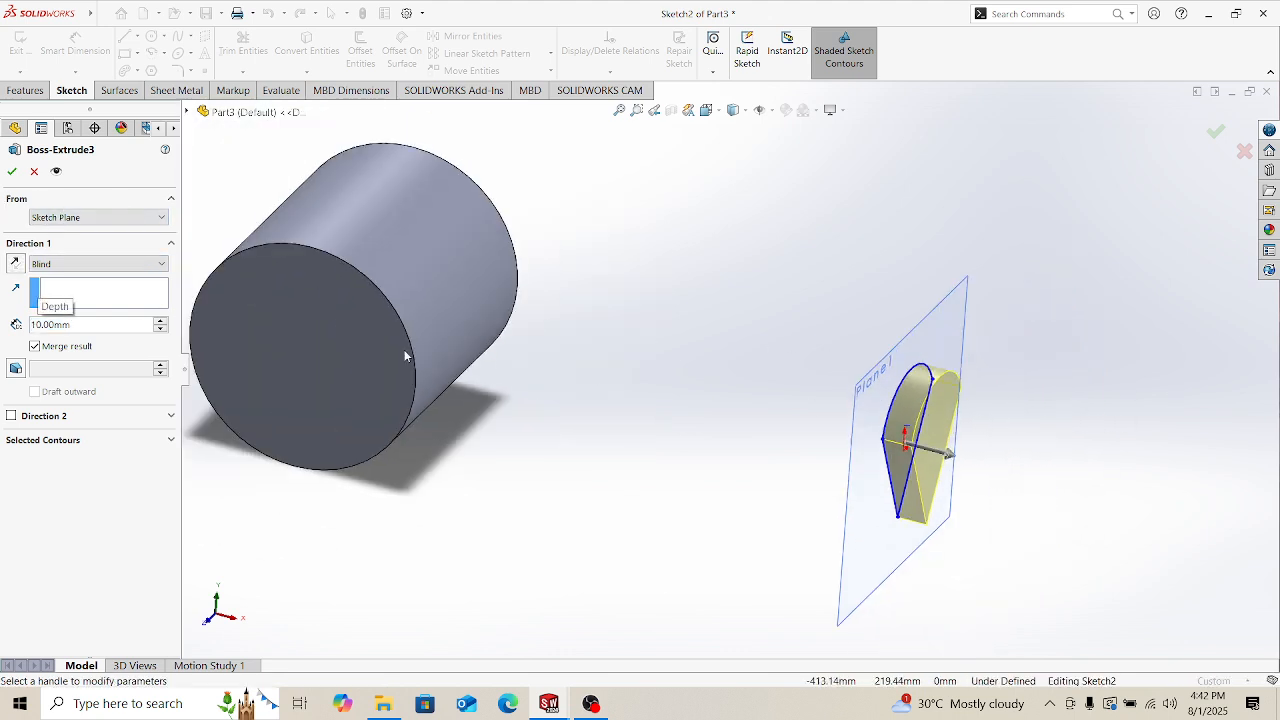
pyautogui.click(64, 222)
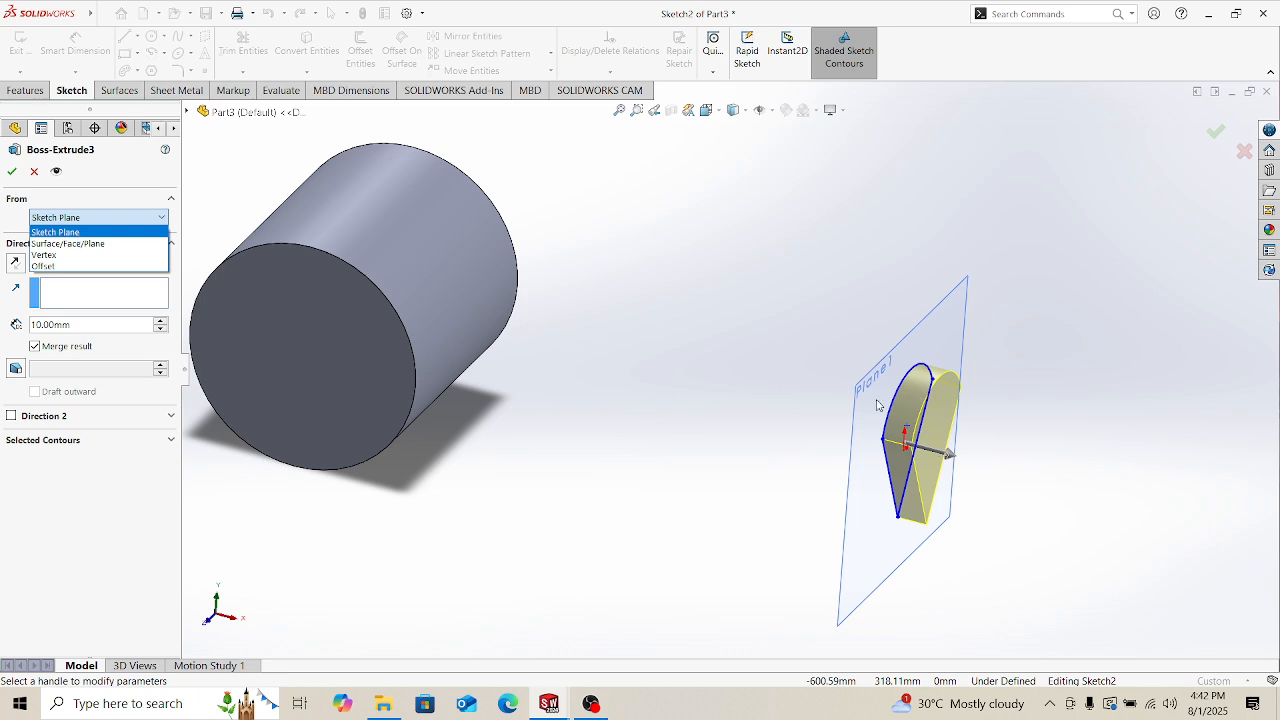
pyautogui.click(1085, 491)
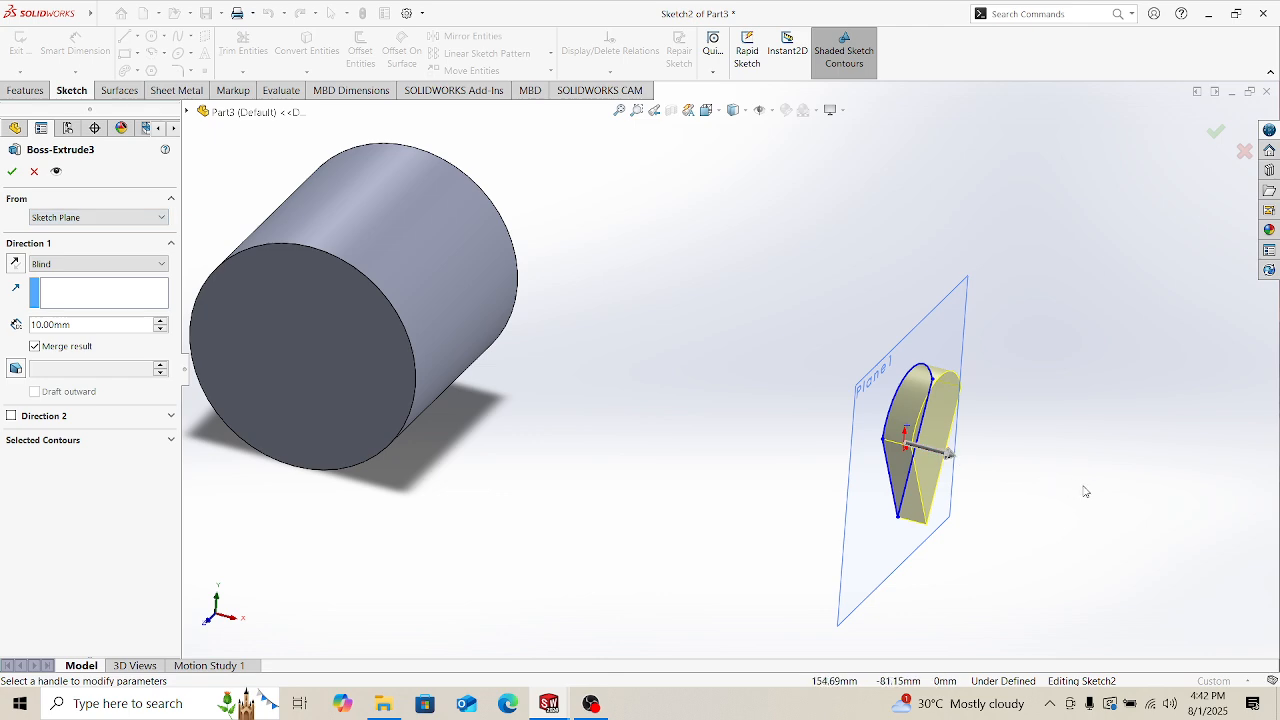
pyautogui.moveTo(1066, 497)
pyautogui.mouseDown(button='middle')
pyautogui.moveTo(1143, 423)
pyautogui.moveTo(1058, 471)
pyautogui.moveTo(1000, 460)
pyautogui.mouseUp(button='middle')
pyautogui.moveTo(962, 447)
pyautogui.mouseDown()
pyautogui.moveTo(1155, 488)
pyautogui.moveTo(908, 351)
pyautogui.moveTo(697, 400)
pyautogui.moveTo(700, 388)
pyautogui.mouseUp()
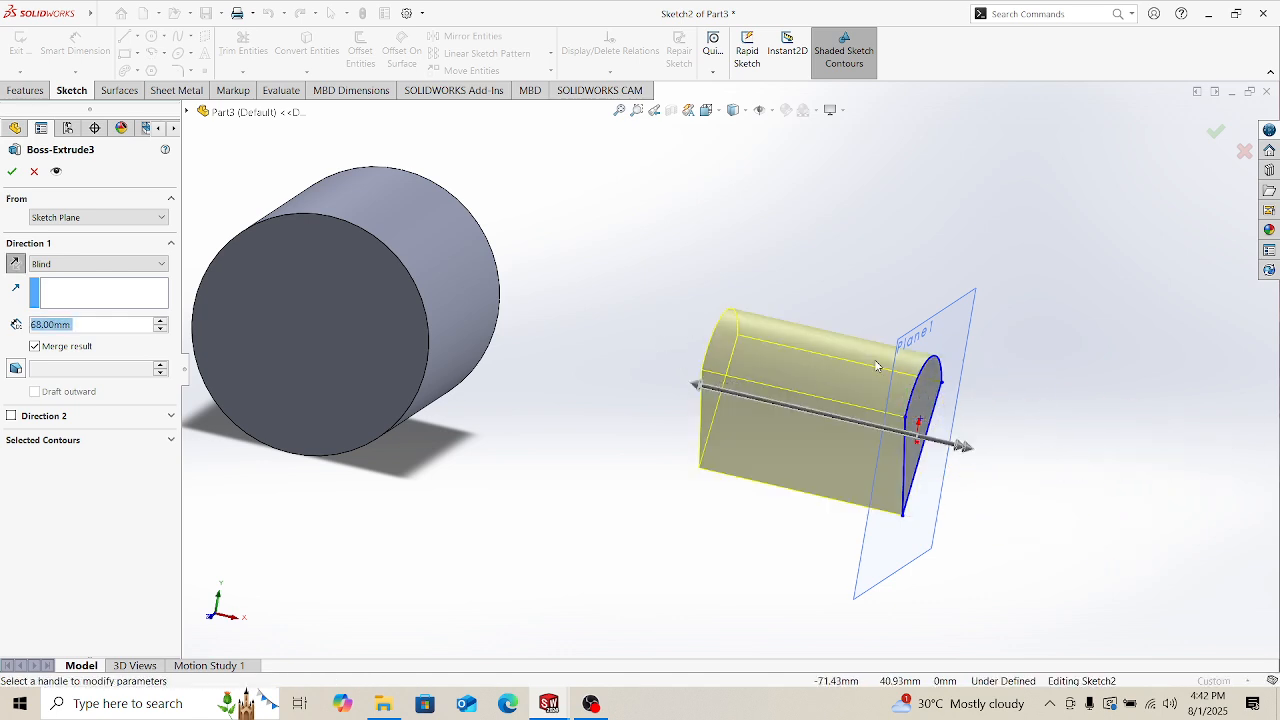
# Step: Change the extrusion's start condition from the sketch plane to Offset and set the offset distance to 20 mm
pyautogui.click(98, 217)
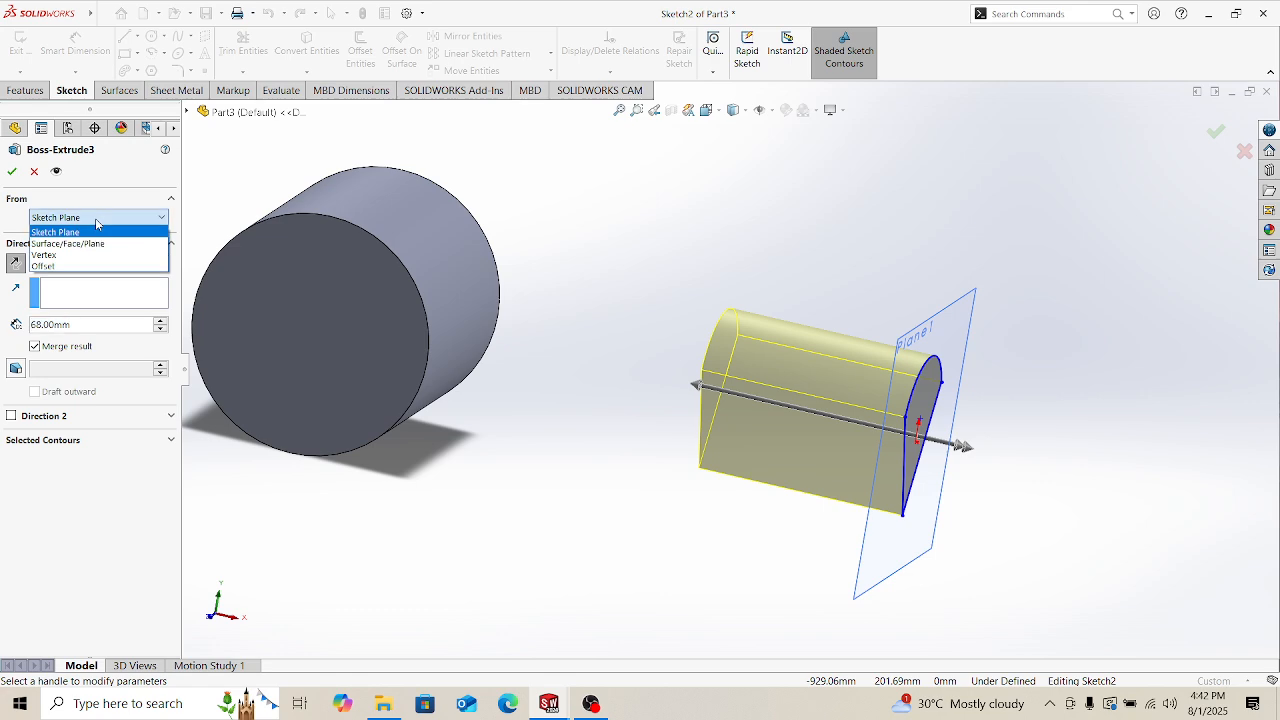
pyautogui.click(45, 266)
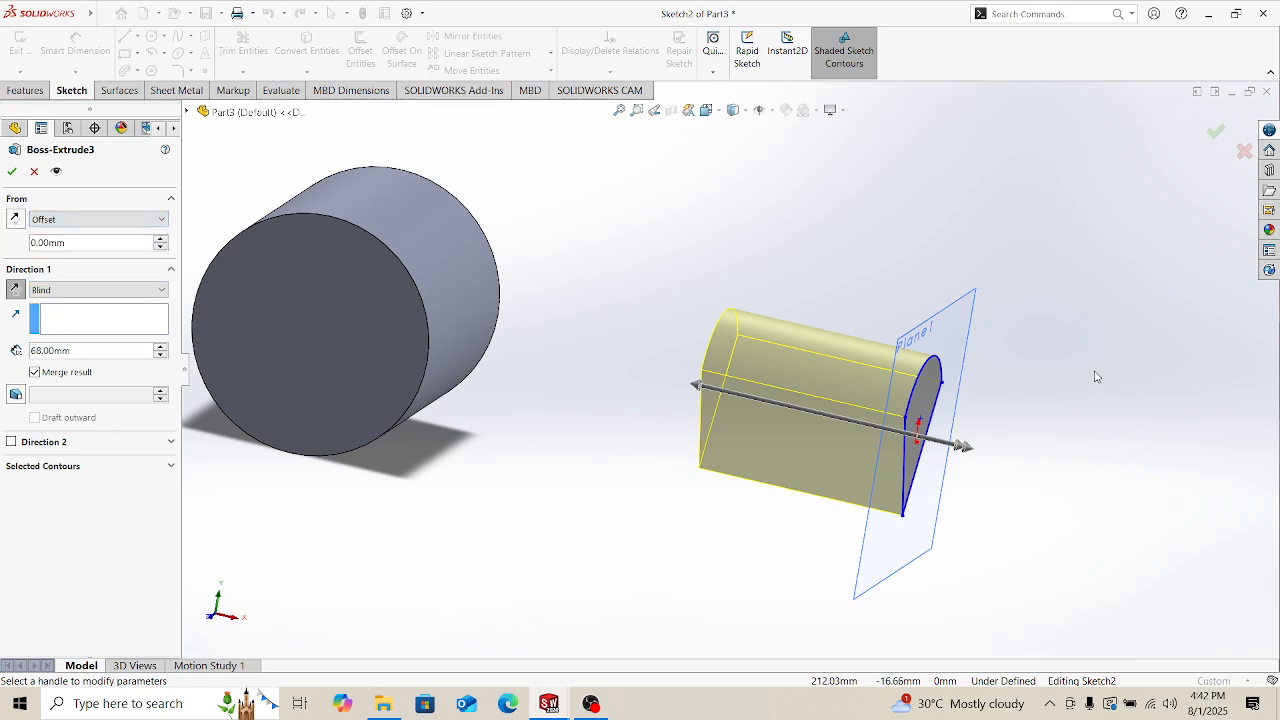
pyautogui.click(87, 243)
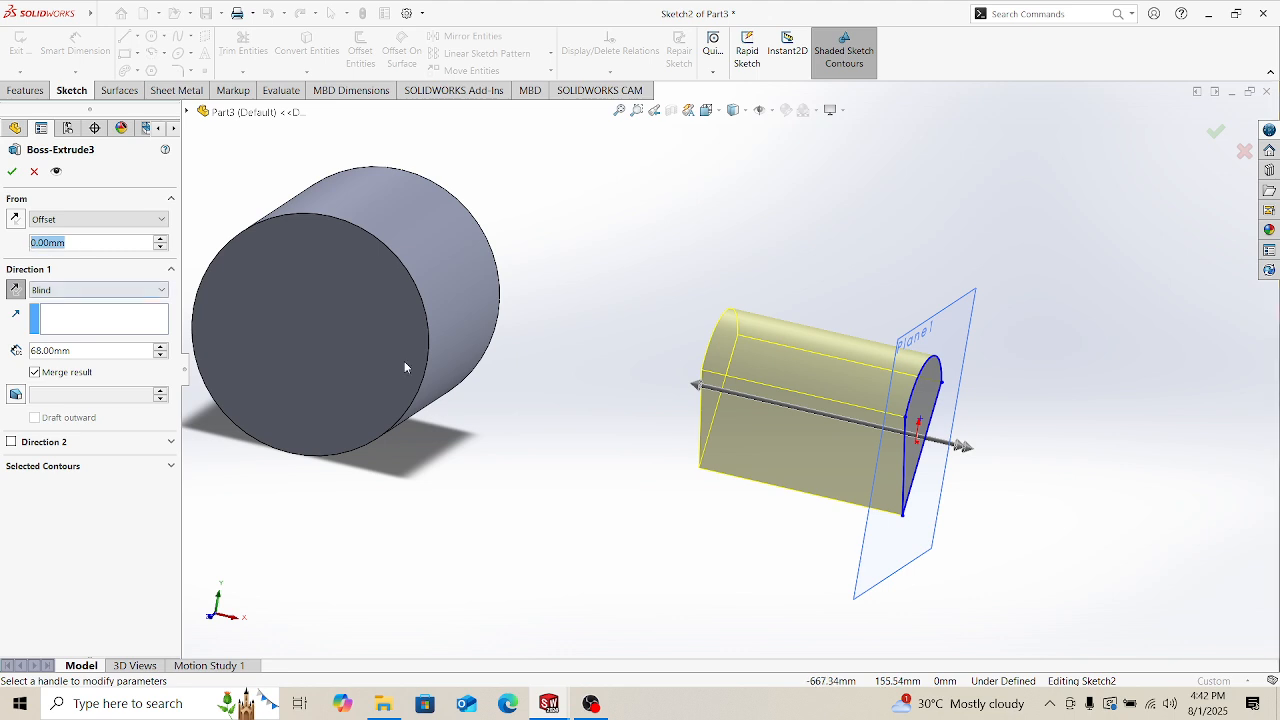
pyautogui.write('20')
pyautogui.press('Return')
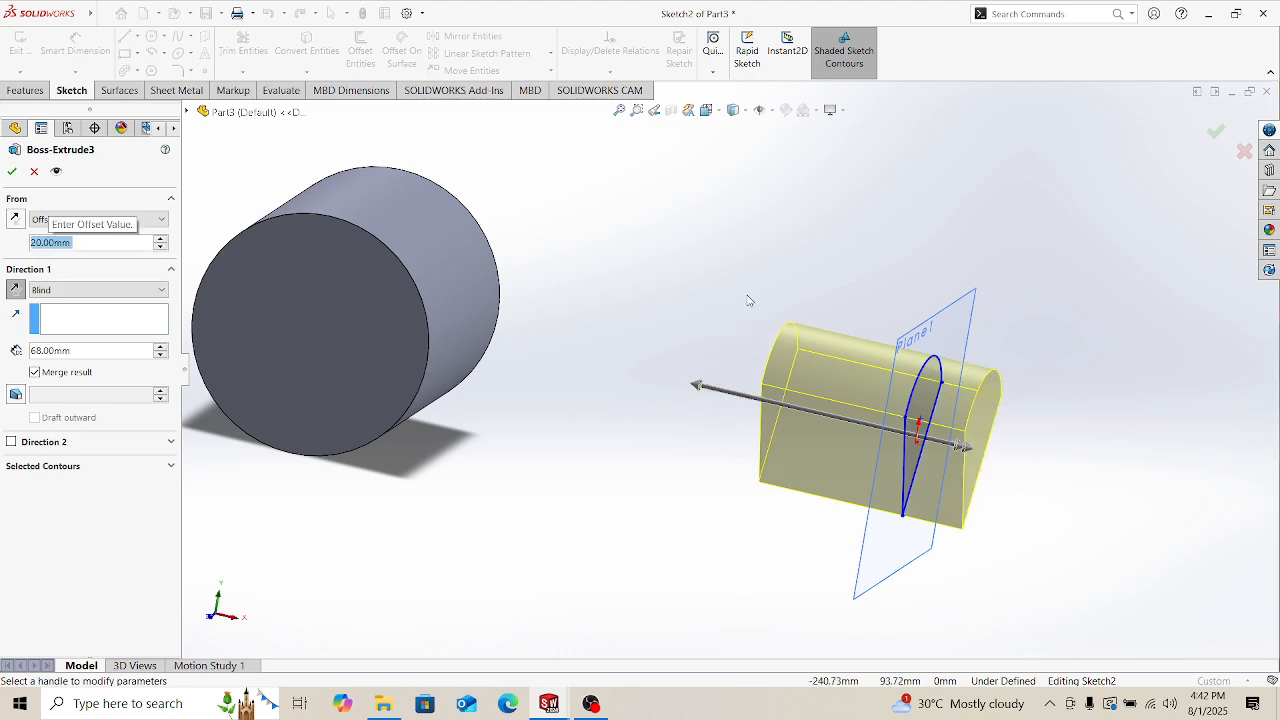
# Step: Try the extrusion away from the cylinder, flip the start offset, and point both offset and extrusion toward the cylinder
pyautogui.click(18, 291)
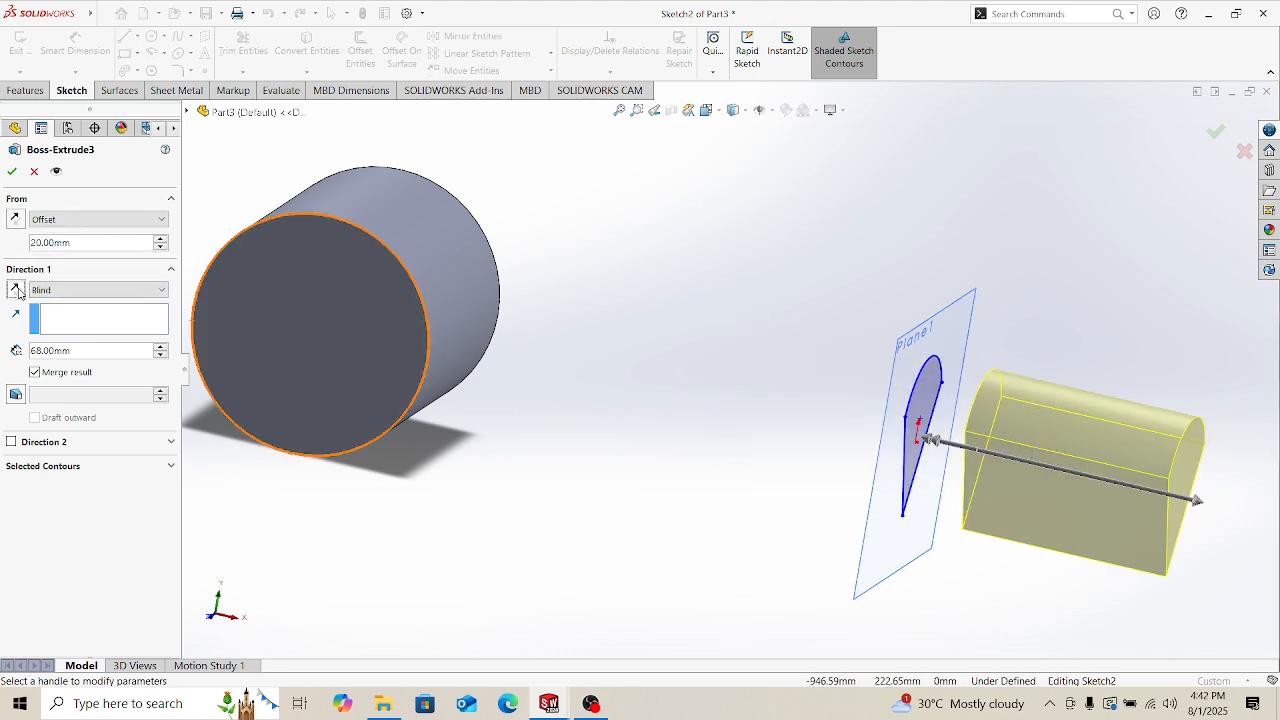
pyautogui.moveTo(1063, 415); pyautogui.dragTo(948, 422, button='middle')
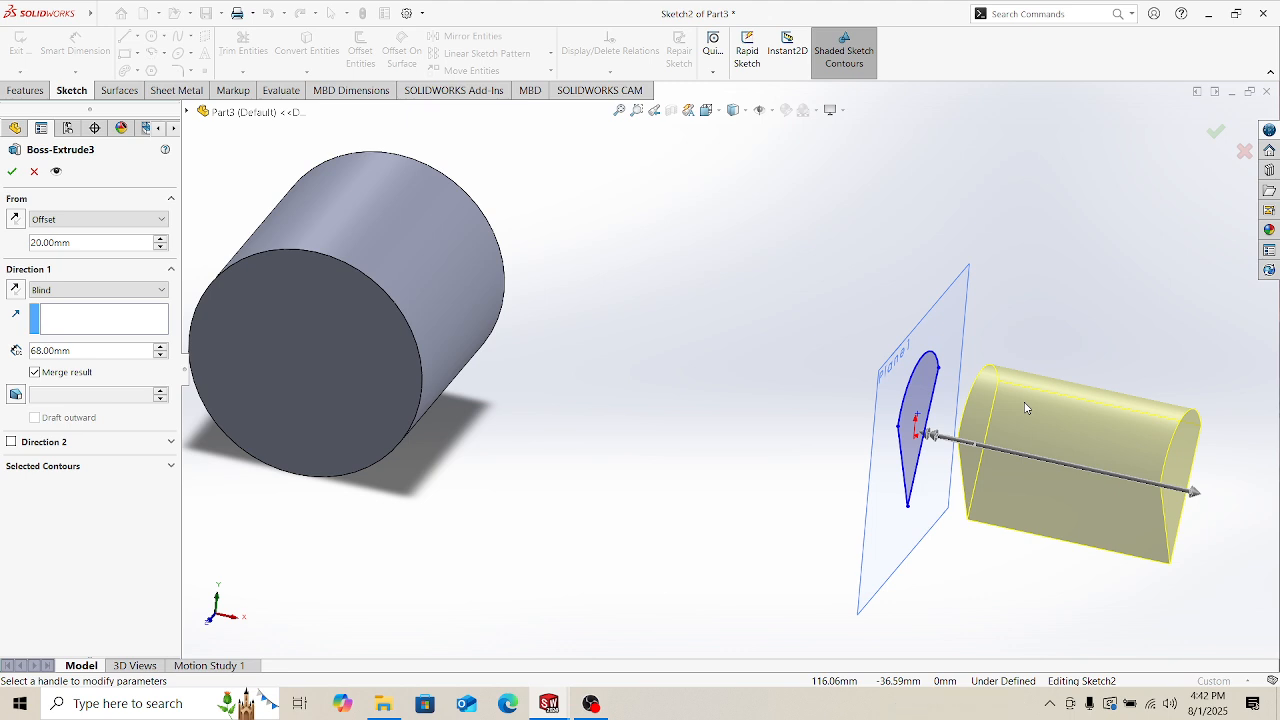
pyautogui.click(14, 220)
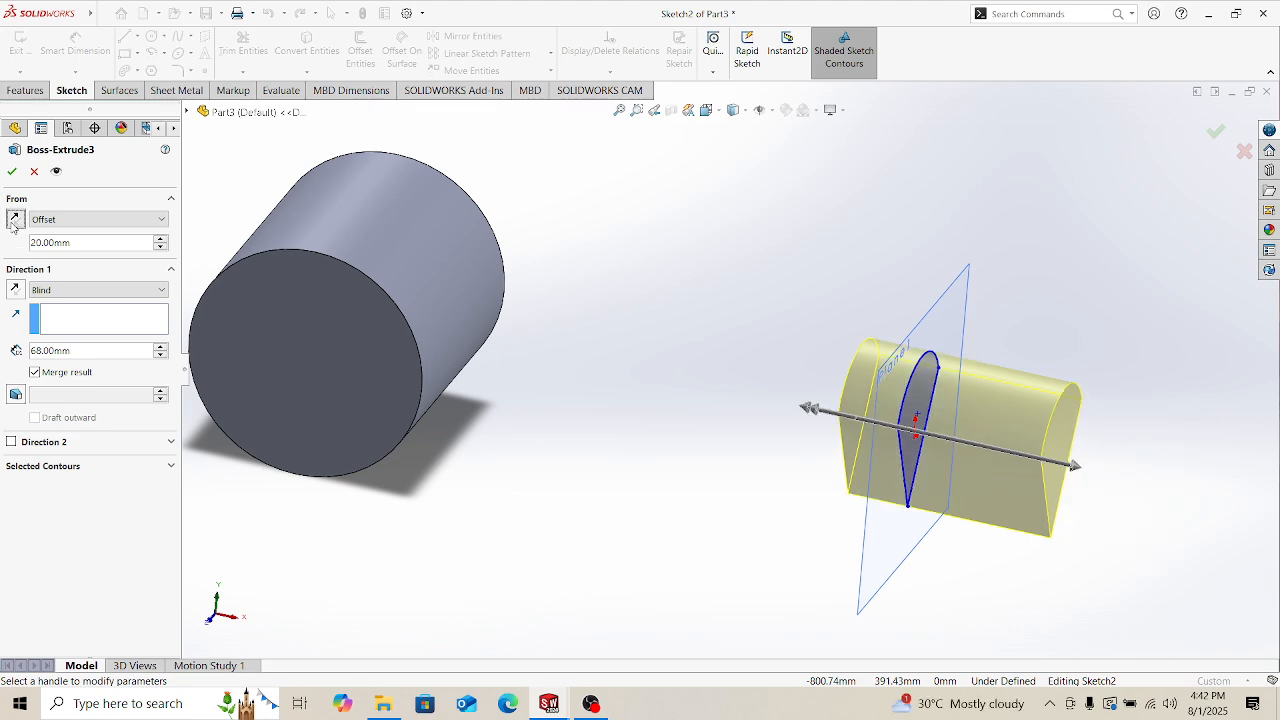
pyautogui.click(16, 294)
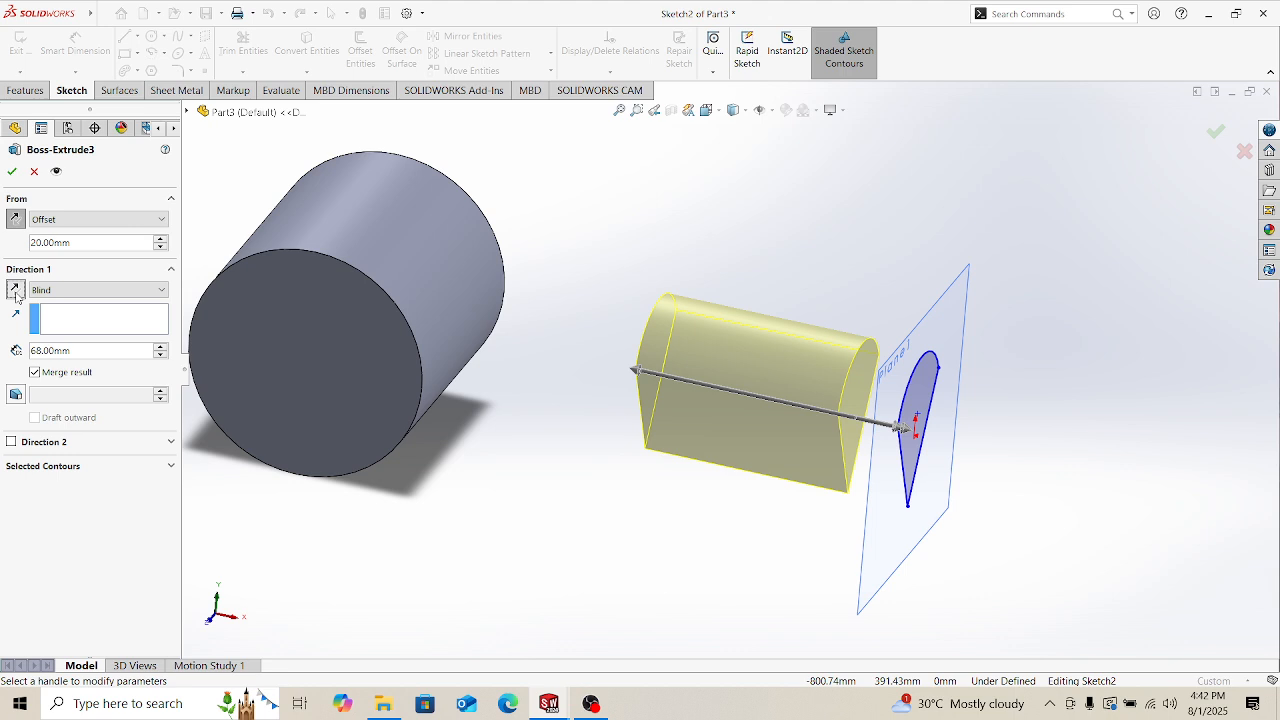
pyautogui.scroll(-2, 926, 344)
pyautogui.scroll(2, 893, 358)
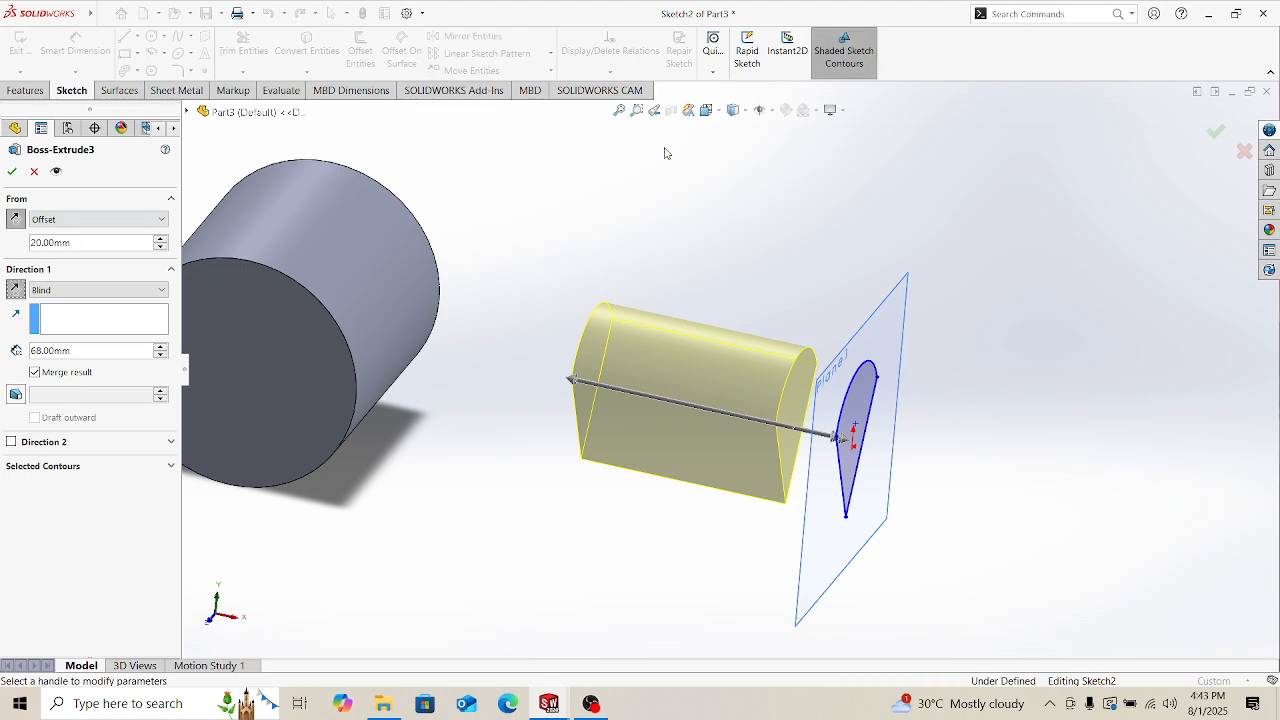
# Step: Extend the Blind depth to 181 mm so the extrusion runs into the cylinder, and accept the feature
pyautogui.moveTo(724, 187); pyautogui.dragTo(710, 283)
pyautogui.moveTo(737, 160); pyautogui.dragTo(684, 324)
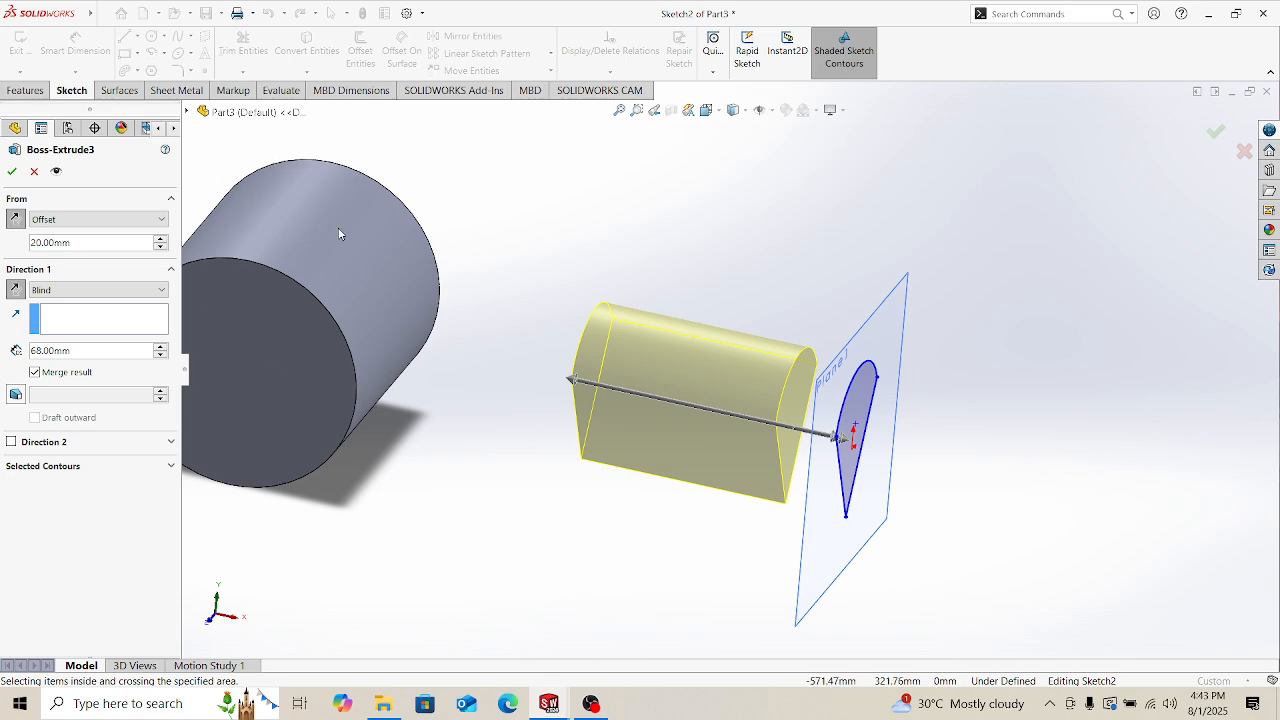
pyautogui.scroll(2, 555, 334)
pyautogui.scroll(-2, 545, 328)
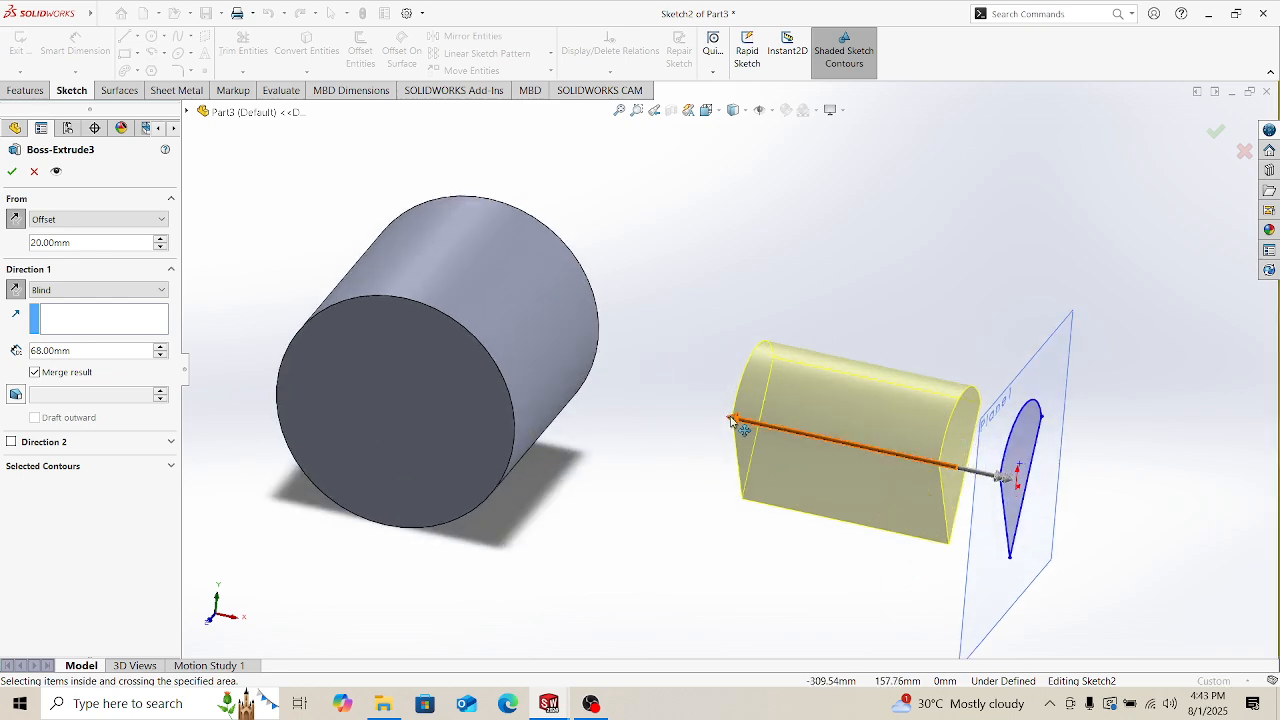
pyautogui.moveTo(744, 426); pyautogui.dragTo(416, 307)
pyautogui.moveTo(416, 307); pyautogui.dragTo(580, 250, button='middle')
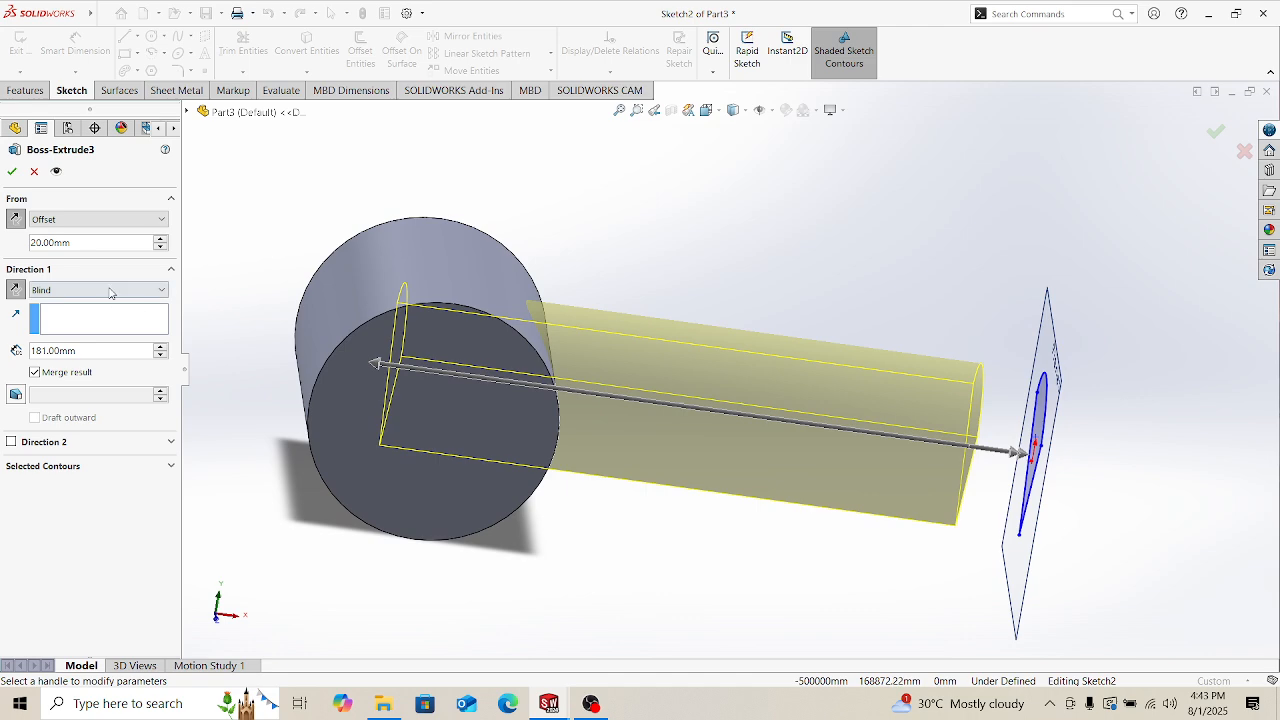
pyautogui.click(12, 172)
pyautogui.moveTo(788, 247); pyautogui.dragTo(724, 266, button='middle')
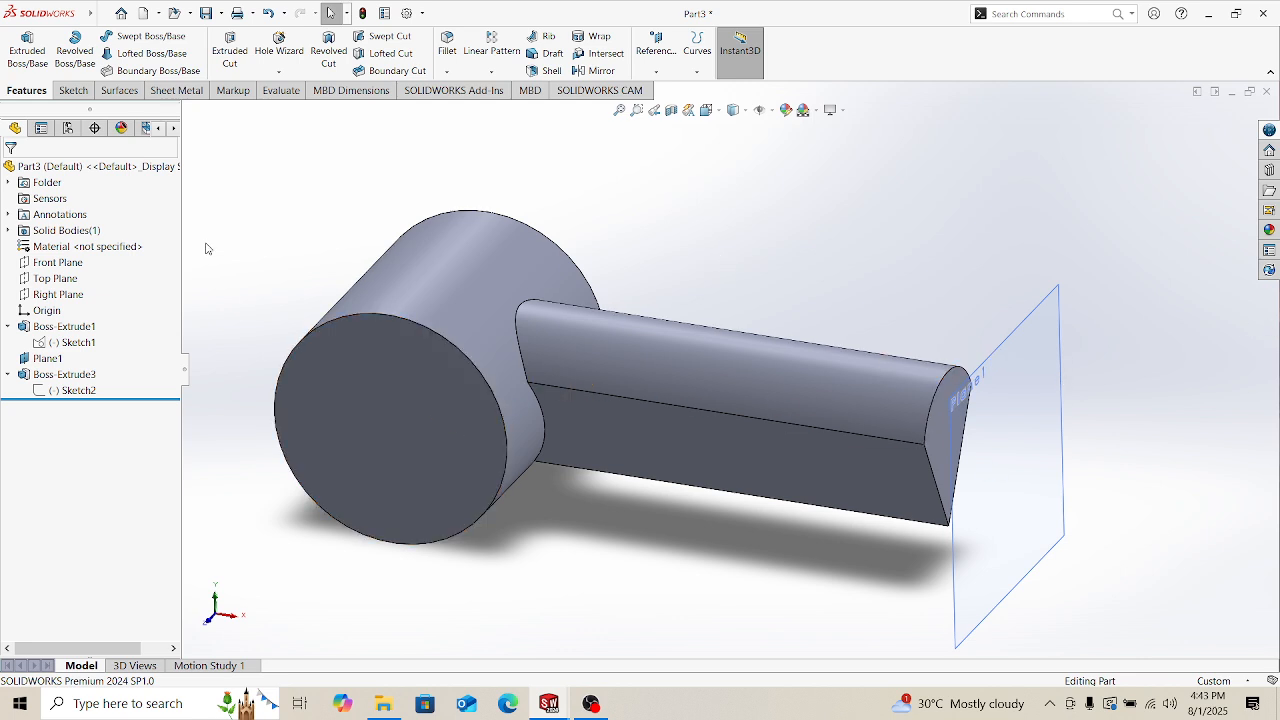
pyautogui.scroll(2, 281, 291)
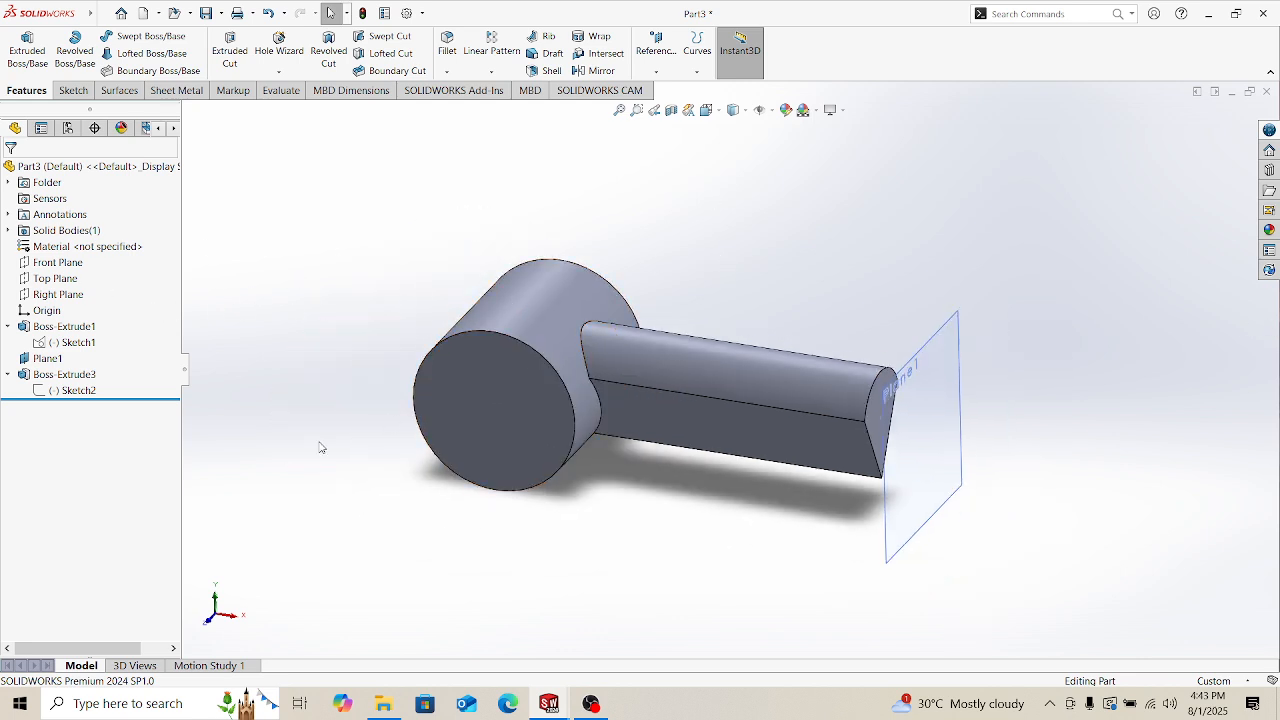
# Step: Create a reference plane offset 190 mm above the Top Plane
pyautogui.click(55, 278)
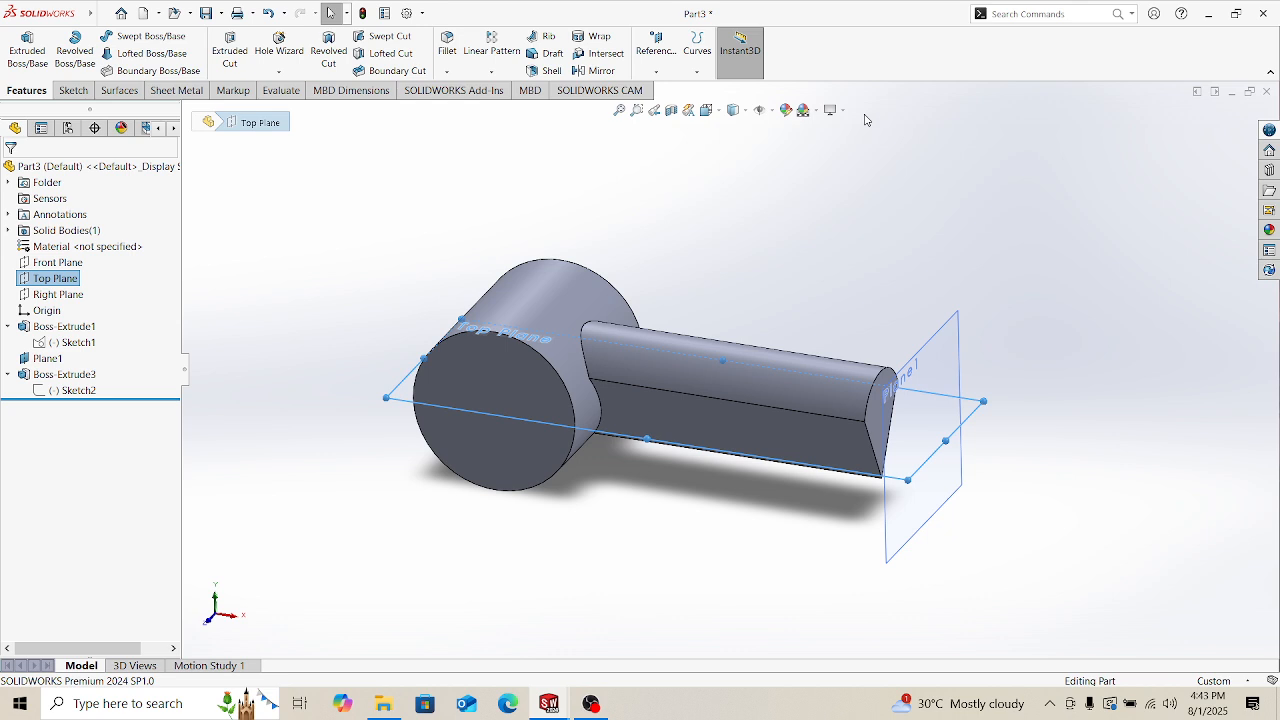
pyautogui.click(658, 72)
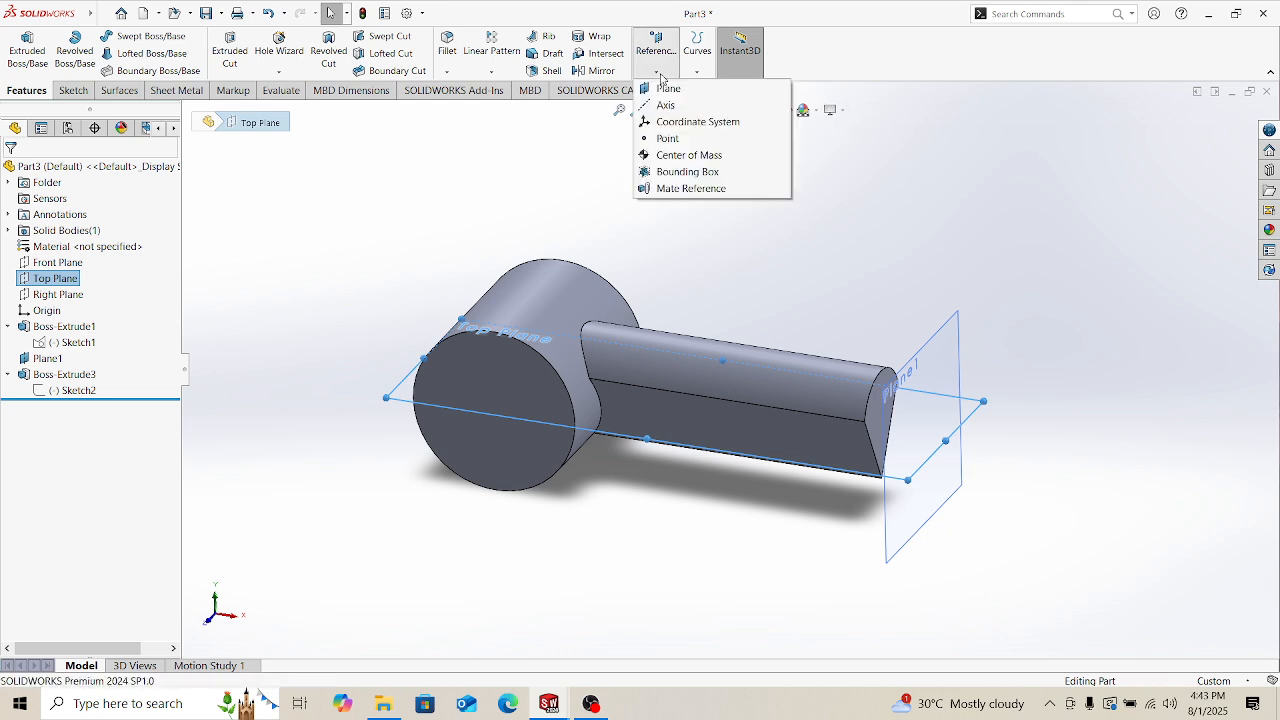
pyautogui.click(667, 88)
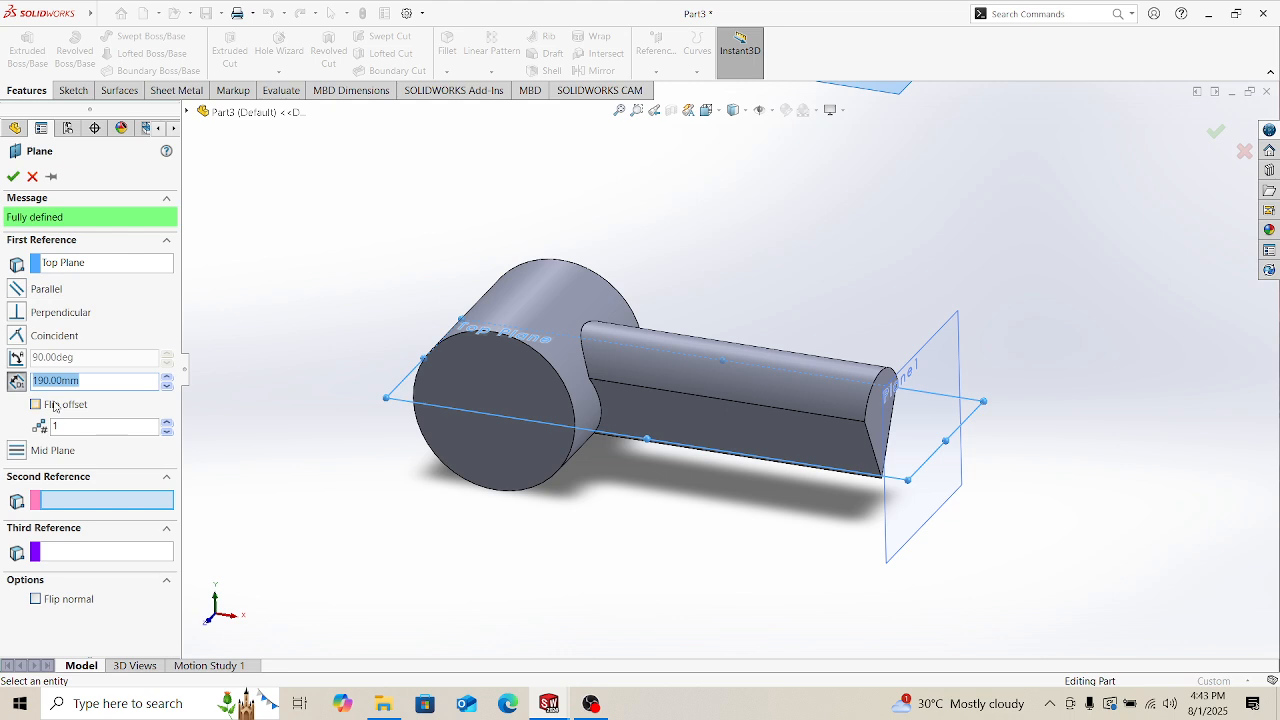
pyautogui.scroll(3, 823, 274)
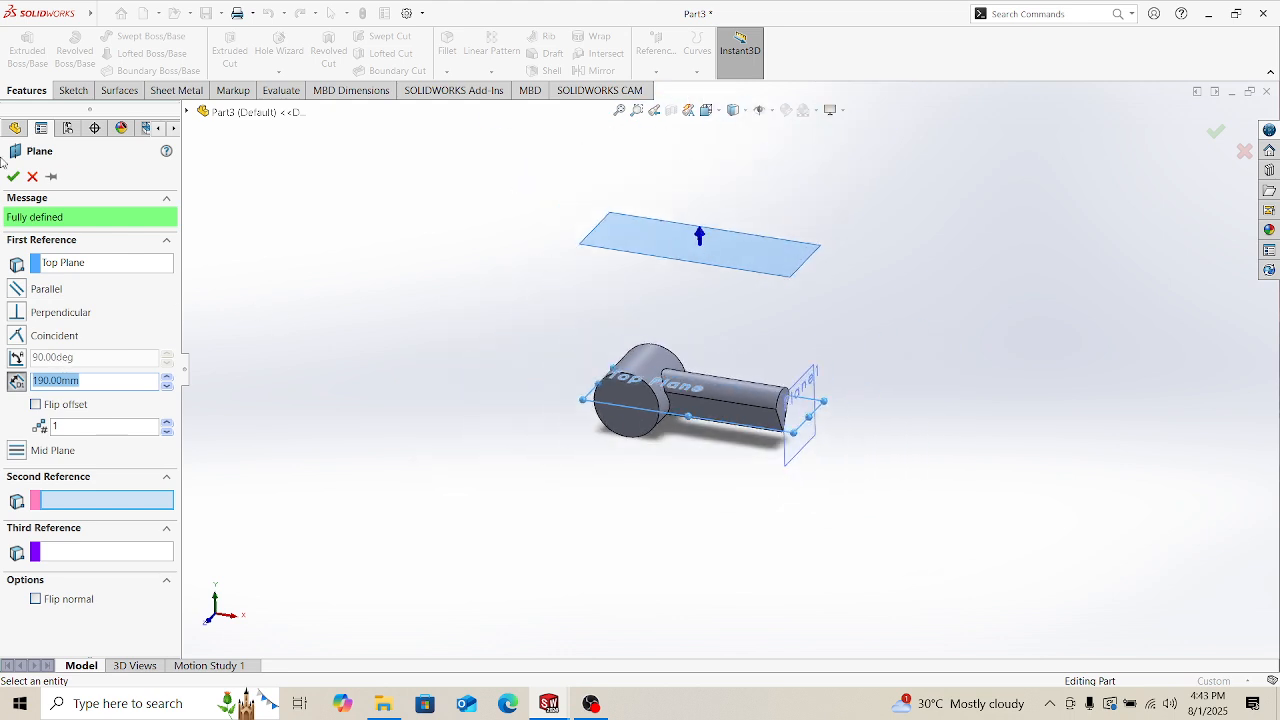
pyautogui.click(12, 180)
pyautogui.scroll(-1, 641, 240)
pyautogui.scroll(2, 660, 262)
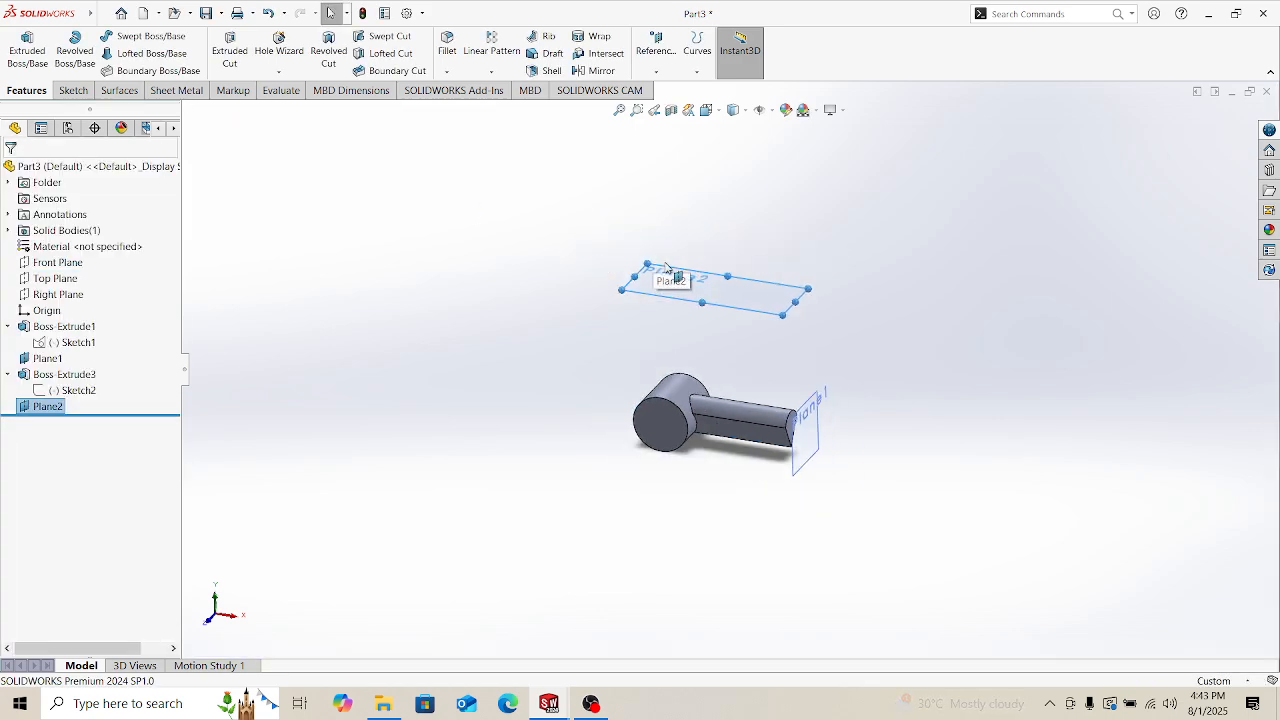
# Step: Start a sketch on Plane2 and draw a corner rectangle about 13 mm by 21 mm from the origin
pyautogui.click(686, 295)
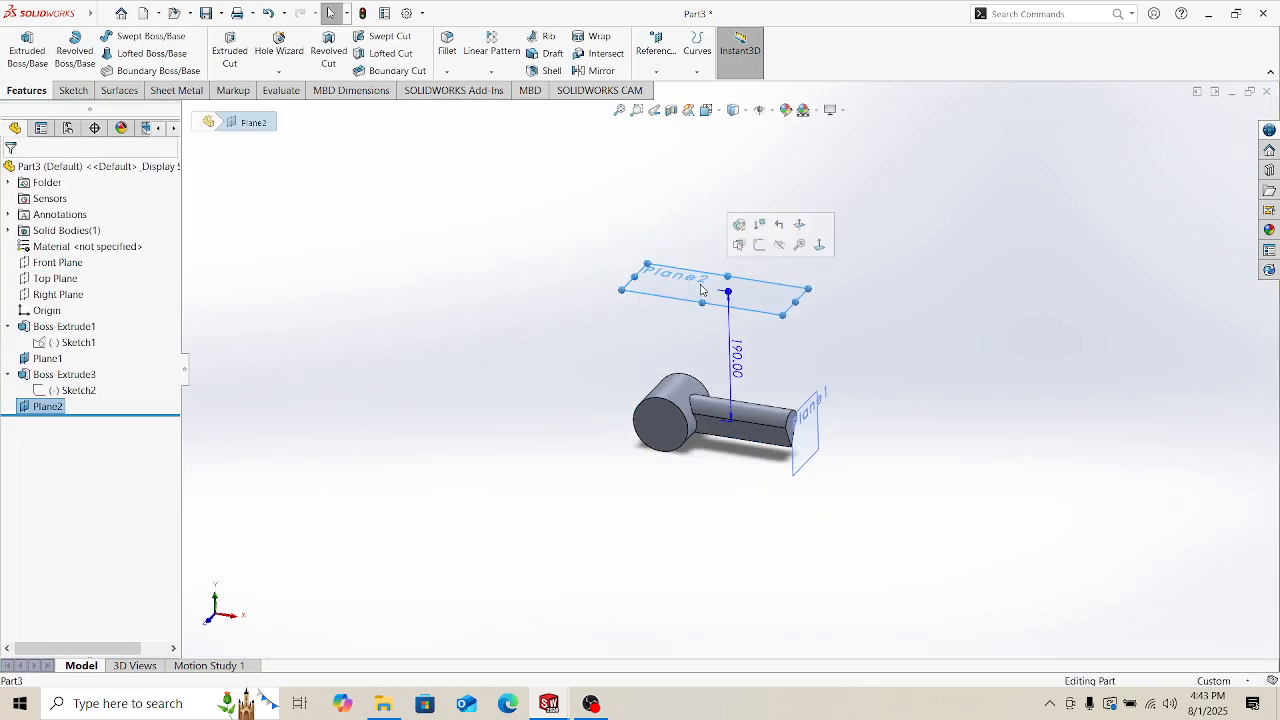
pyautogui.click(72, 90)
pyautogui.click(18, 42)
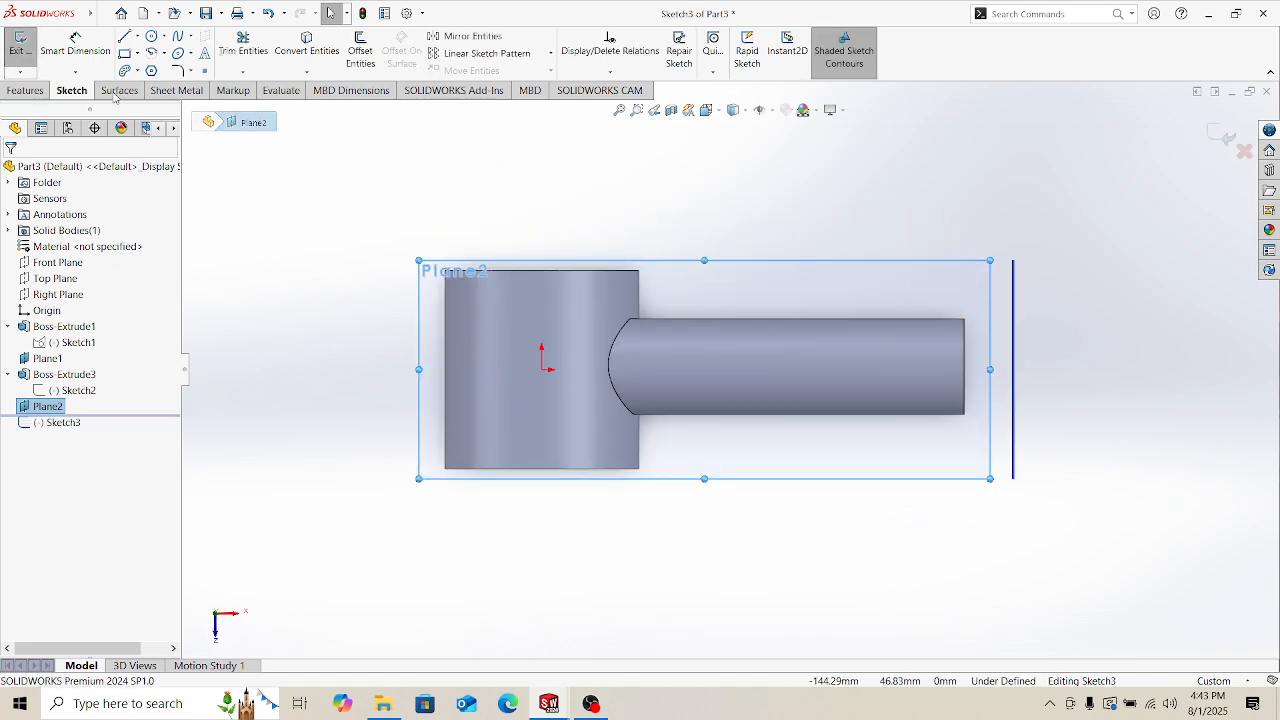
pyautogui.click(104, 14)
pyautogui.click(459, 227)
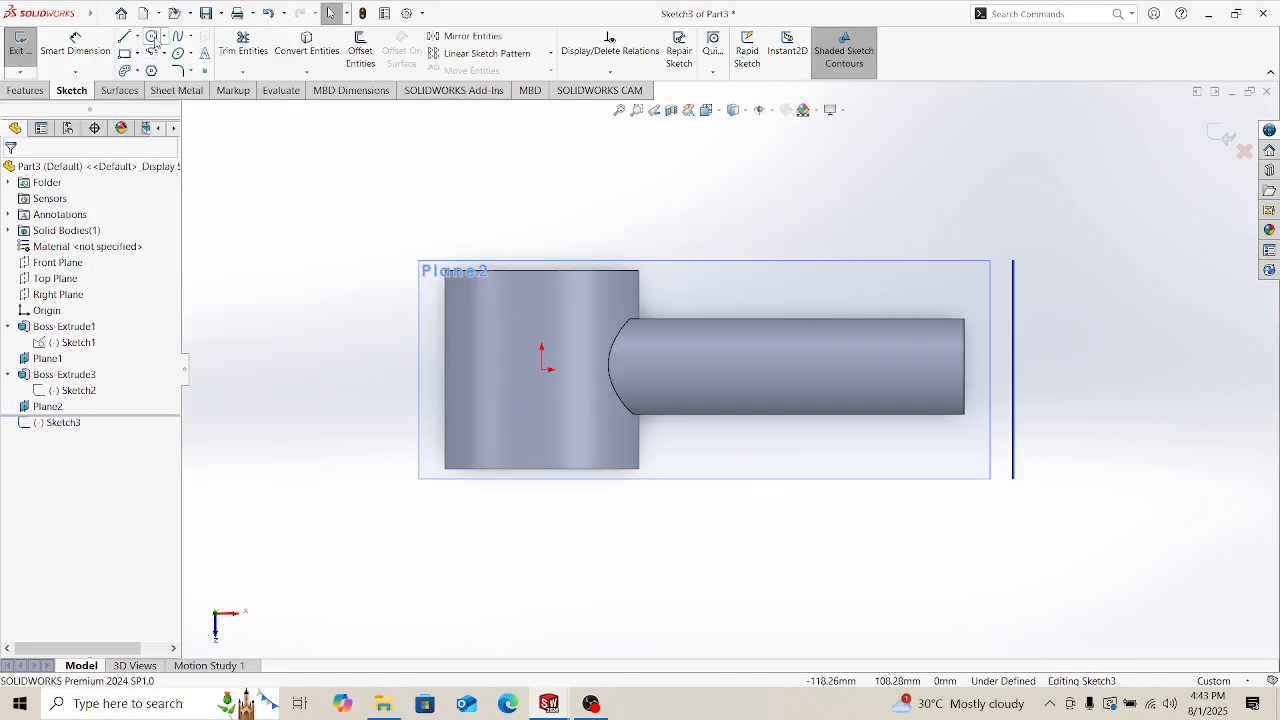
pyautogui.click(123, 54)
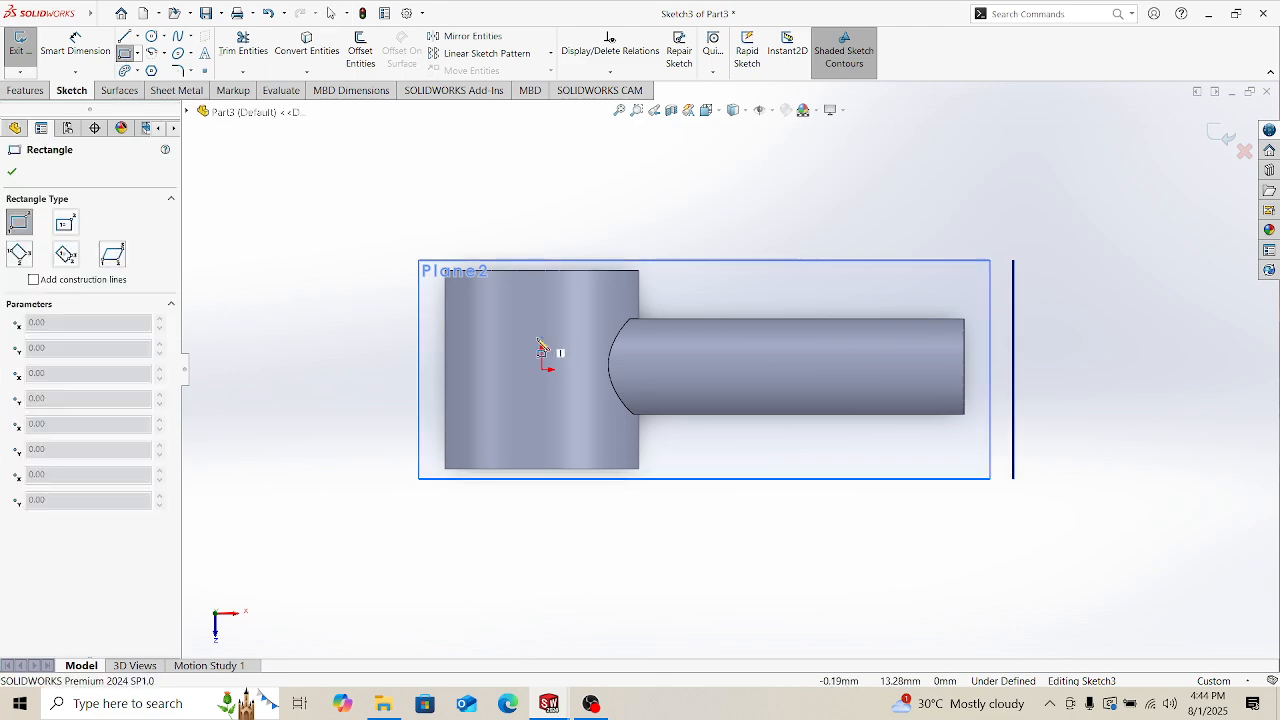
pyautogui.click(541, 369)
pyautogui.click(574, 318)
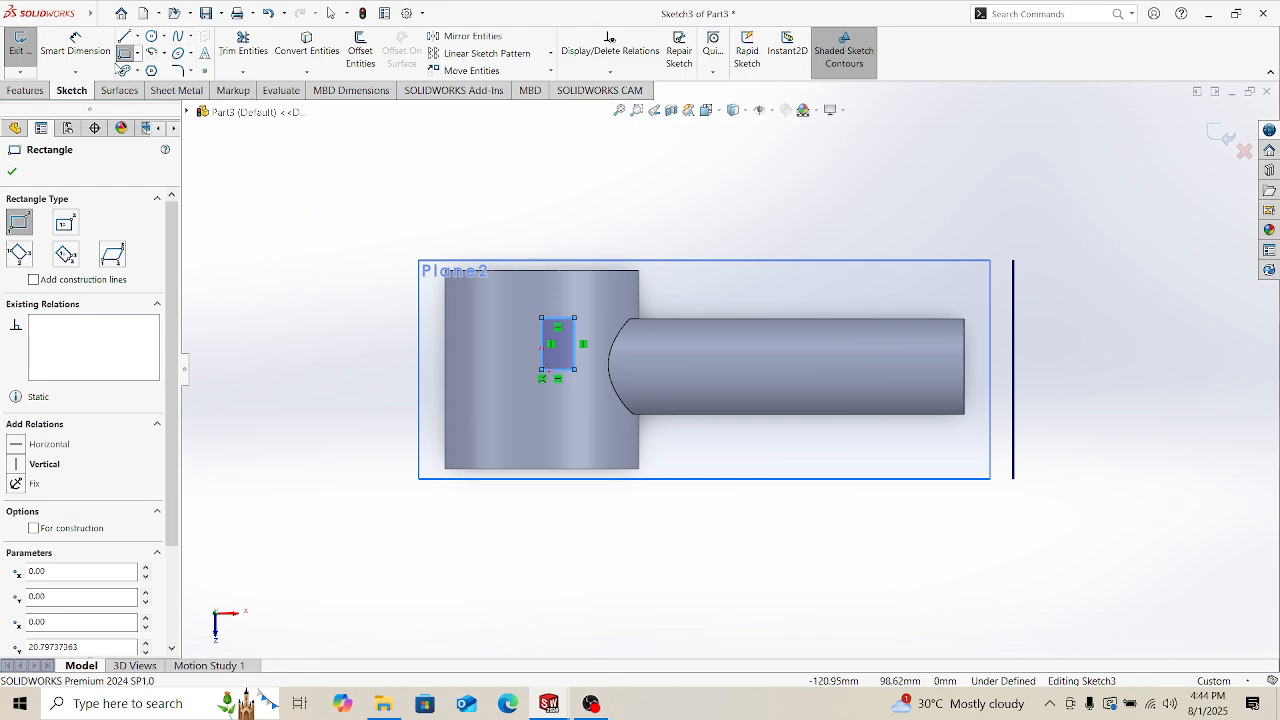
# Step: Draw a three-point arc bulging outward between the two corners of the rectangle's edge at the origin
pyautogui.click(44, 91)
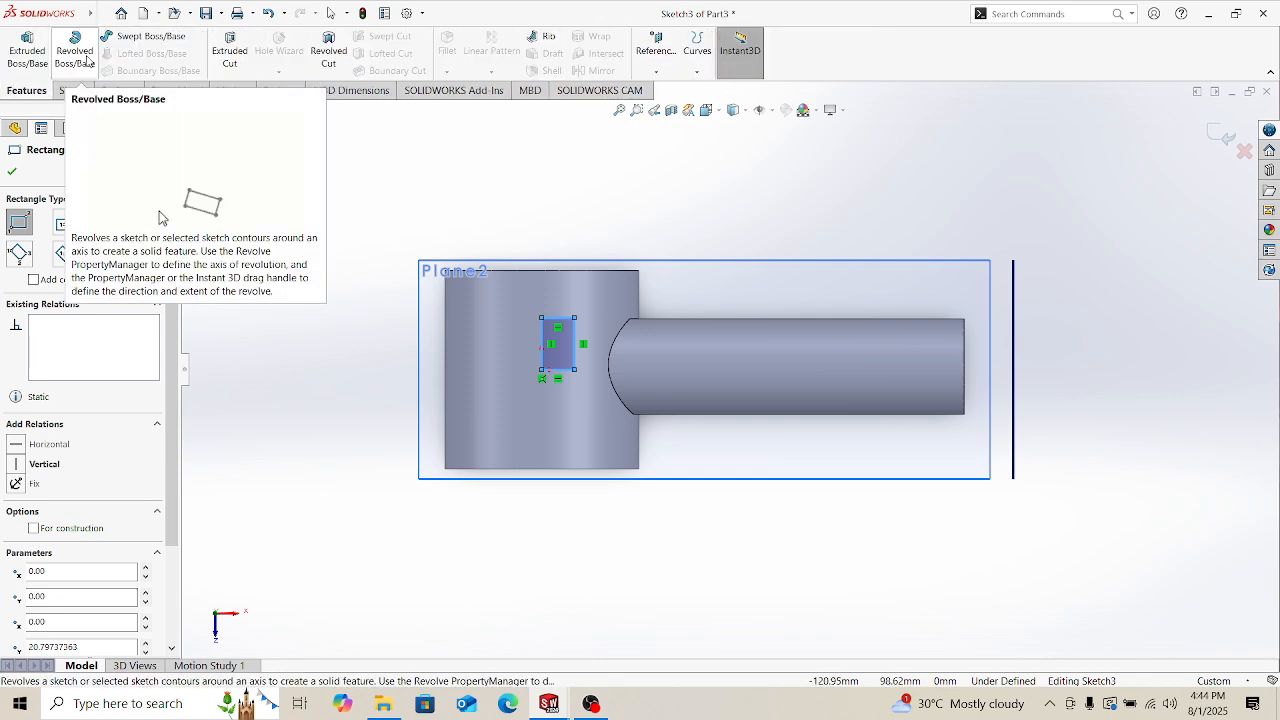
pyautogui.click(72, 90)
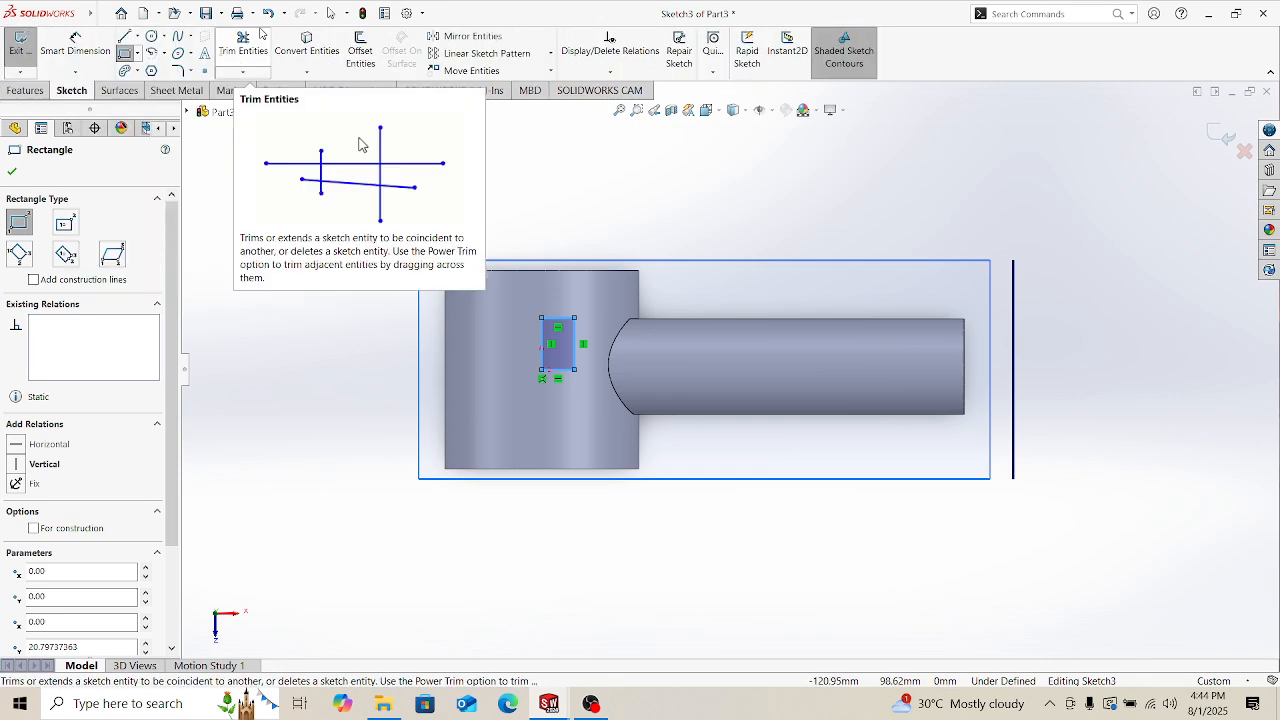
pyautogui.click(152, 53)
pyautogui.scroll(-3, 557, 427)
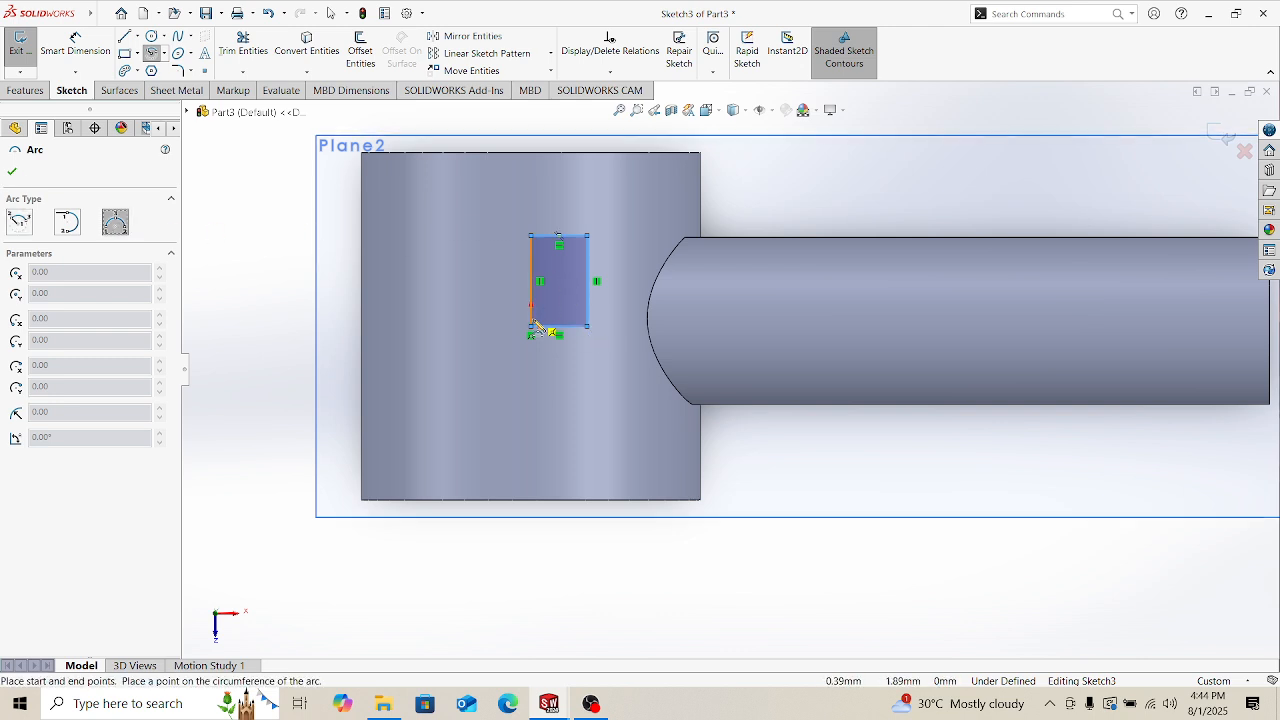
pyautogui.click(587, 326)
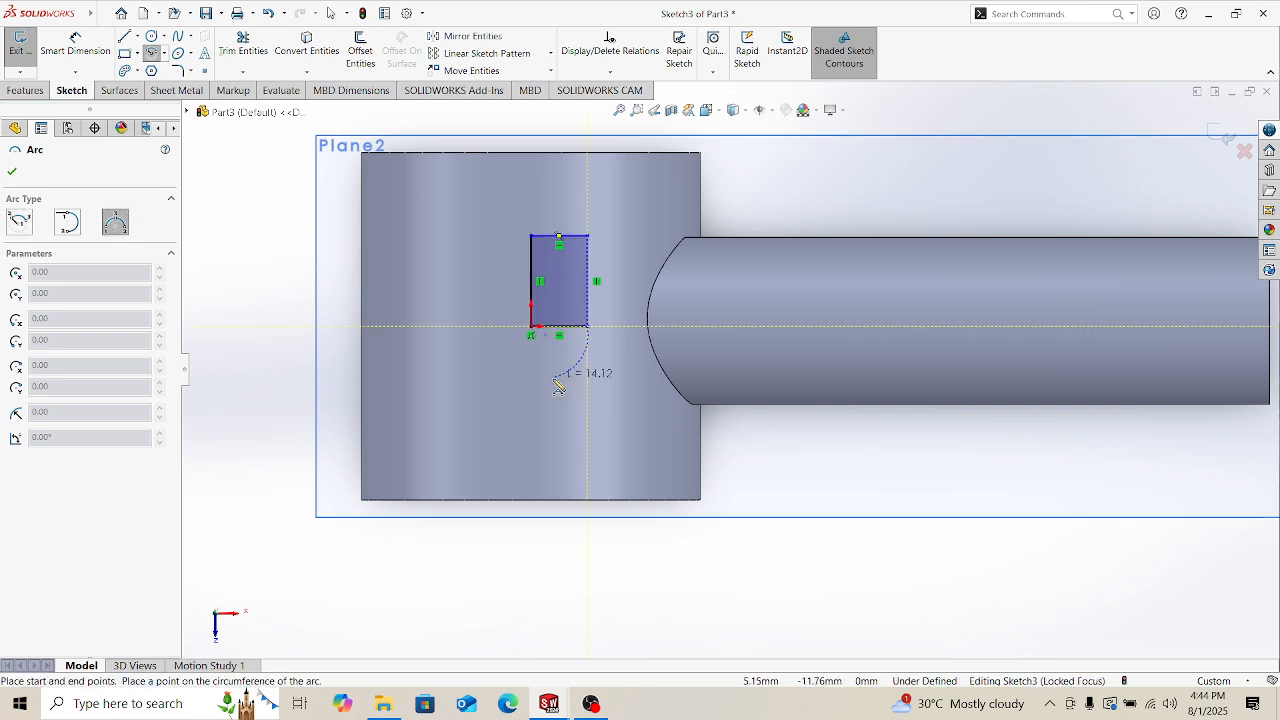
pyautogui.click(532, 327)
pyautogui.click(555, 366)
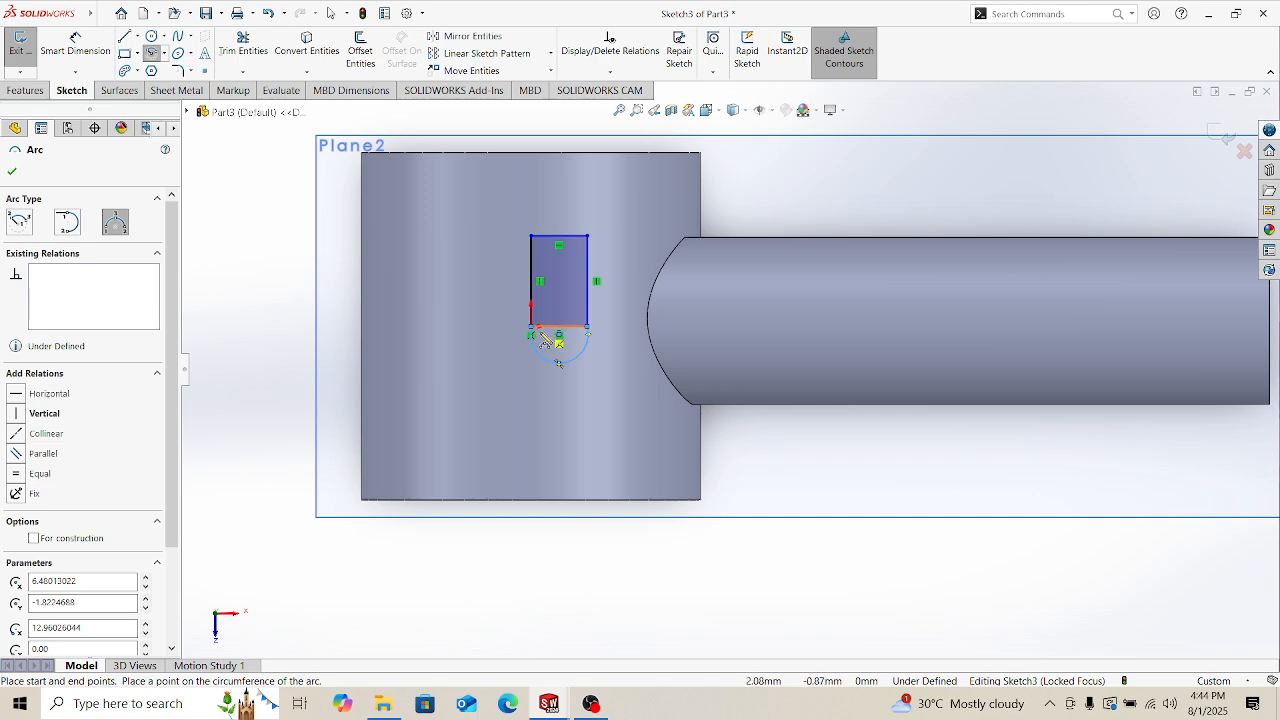
pyautogui.press('Escape')
# Step: Trim away the straight line between the rectangle and the arc to leave one closed profile
pyautogui.moveTo(611, 301); pyautogui.dragTo(567, 370, button='right')
pyautogui.scroll(-4, 562, 331)
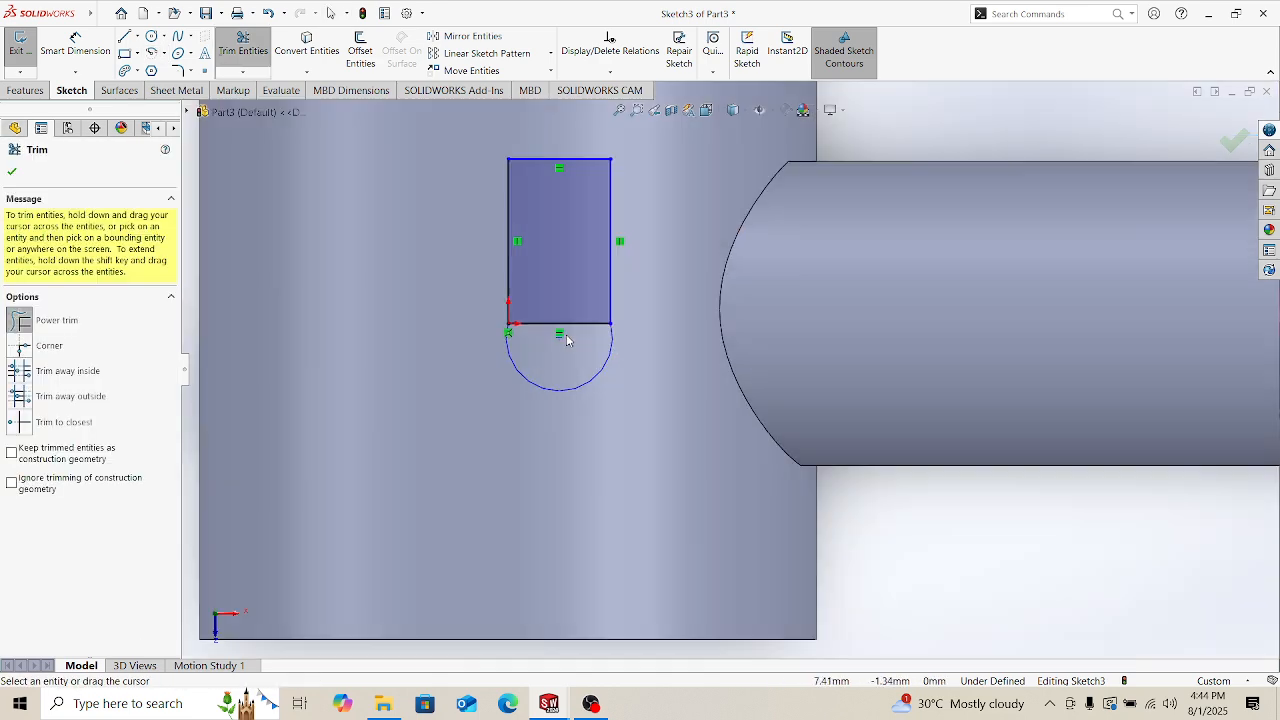
pyautogui.moveTo(567, 339); pyautogui.dragTo(591, 311)
# Step: Start a boss extrusion of the closed profile on Plane2, with its direction reversed toward the cylinder
pyautogui.scroll(6, 598, 301)
pyautogui.scroll(-1, 676, 327)
pyautogui.moveTo(677, 327); pyautogui.dragTo(691, 243, button='middle')
pyautogui.scroll(4, 680, 240)
pyautogui.moveTo(594, 175); pyautogui.dragTo(688, 342, button='middle')
pyautogui.scroll(3, 695, 323)
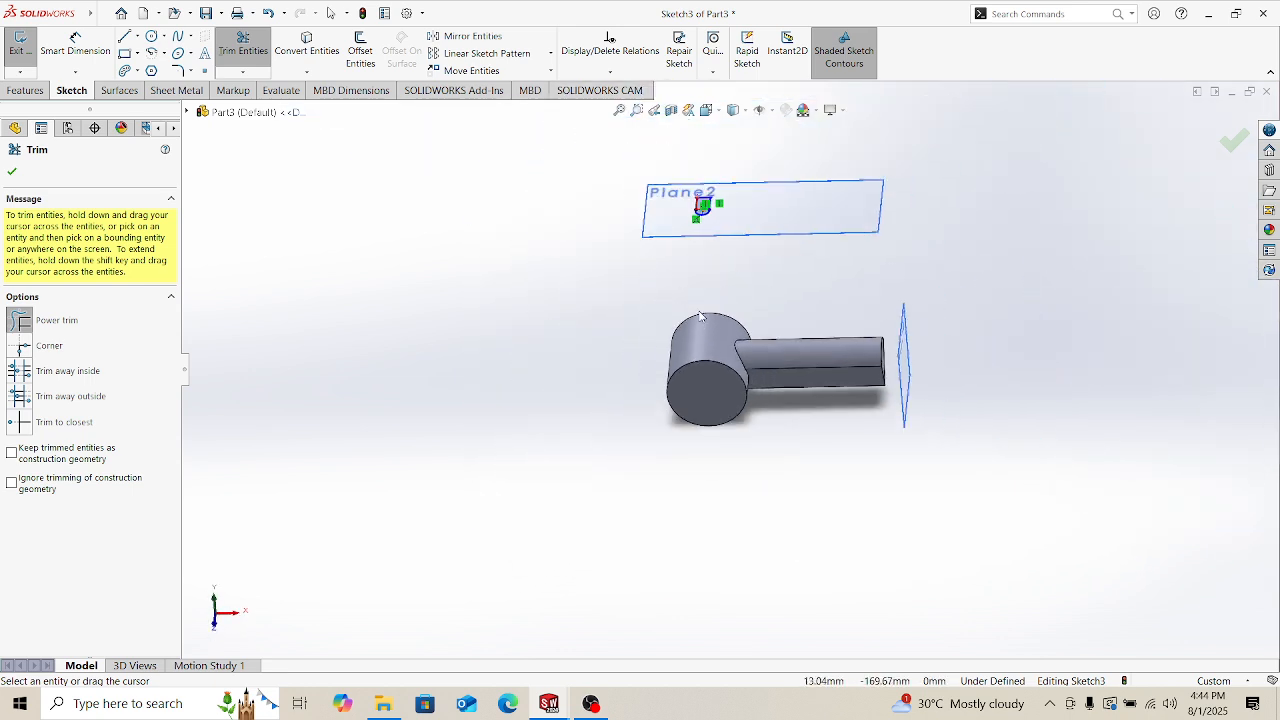
pyautogui.scroll(-1, 697, 321)
pyautogui.click(26, 90)
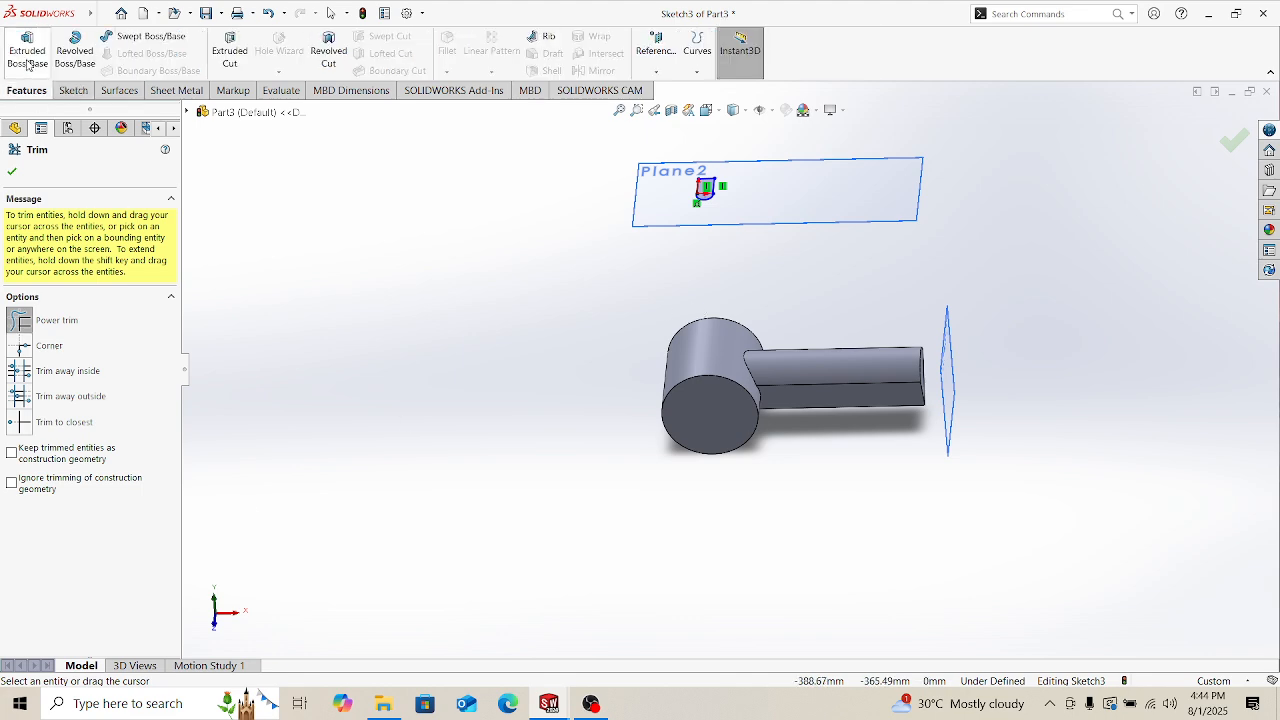
pyautogui.click(27, 50)
pyautogui.scroll(-2, 759, 228)
pyautogui.scroll(2, 755, 233)
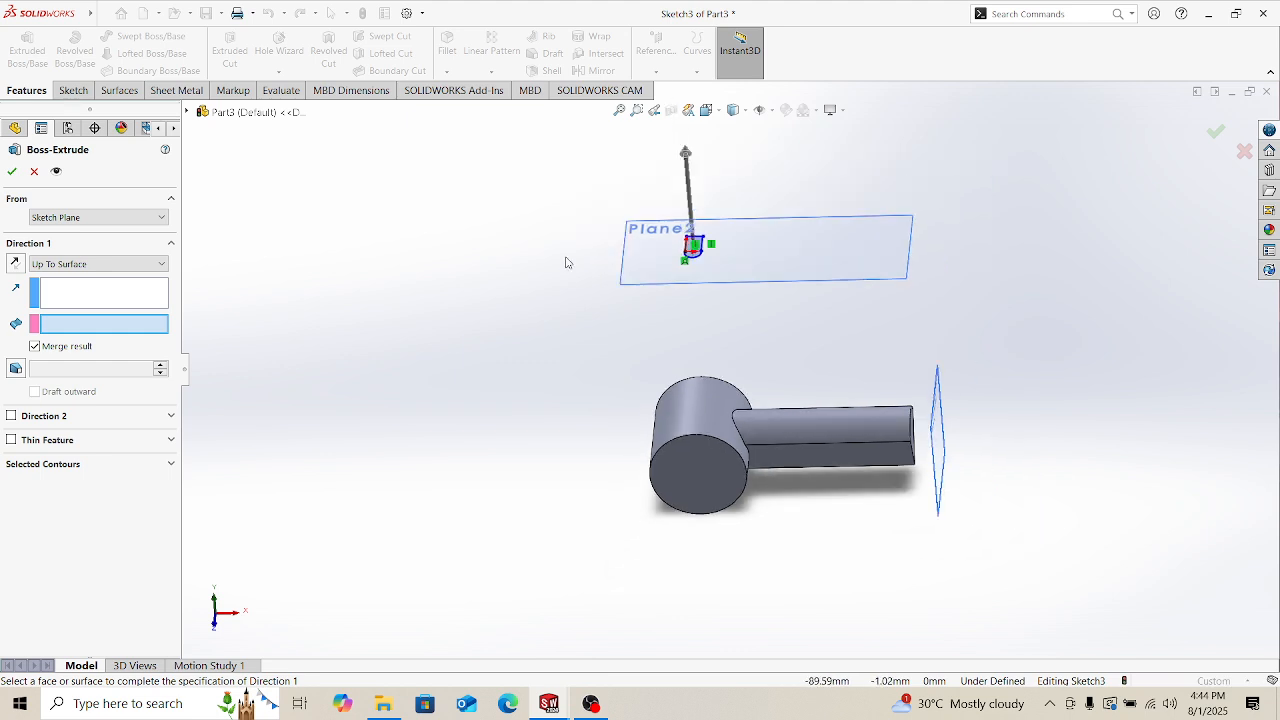
pyautogui.click(15, 264)
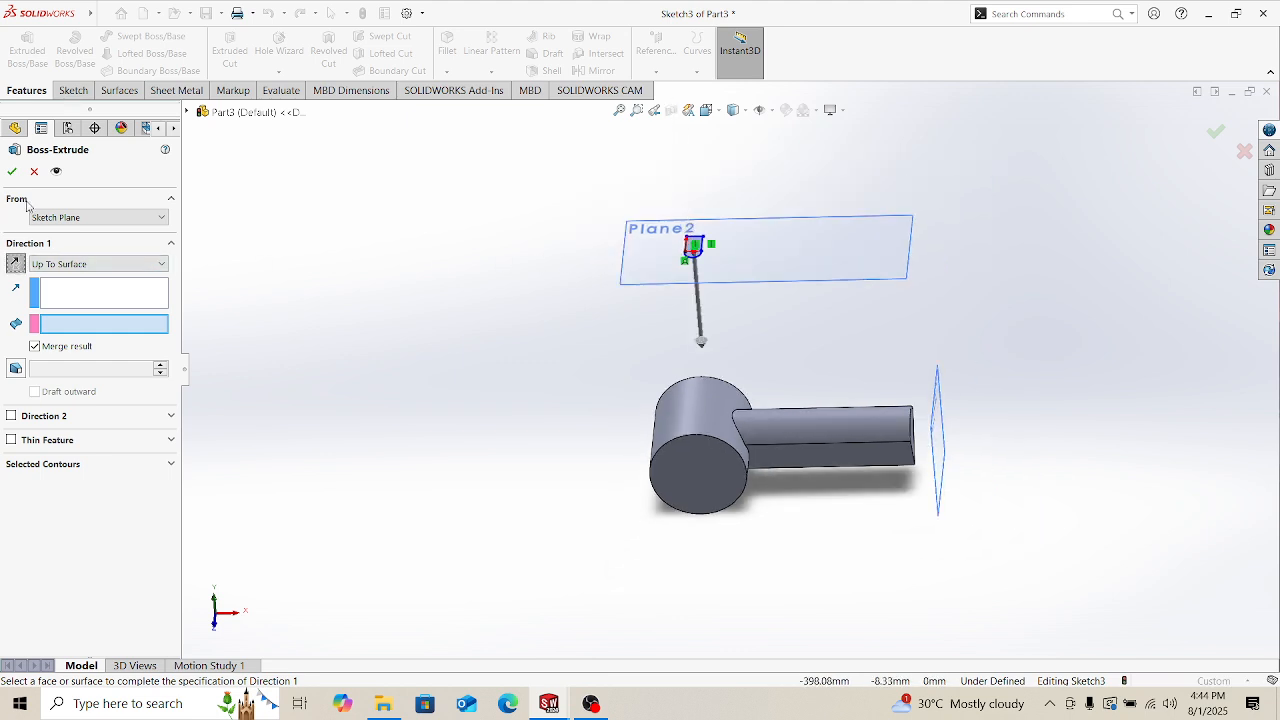
# Step: End the extrusion Up To Surface at the cylinder's curved face and create the feature
pyautogui.click(95, 264)
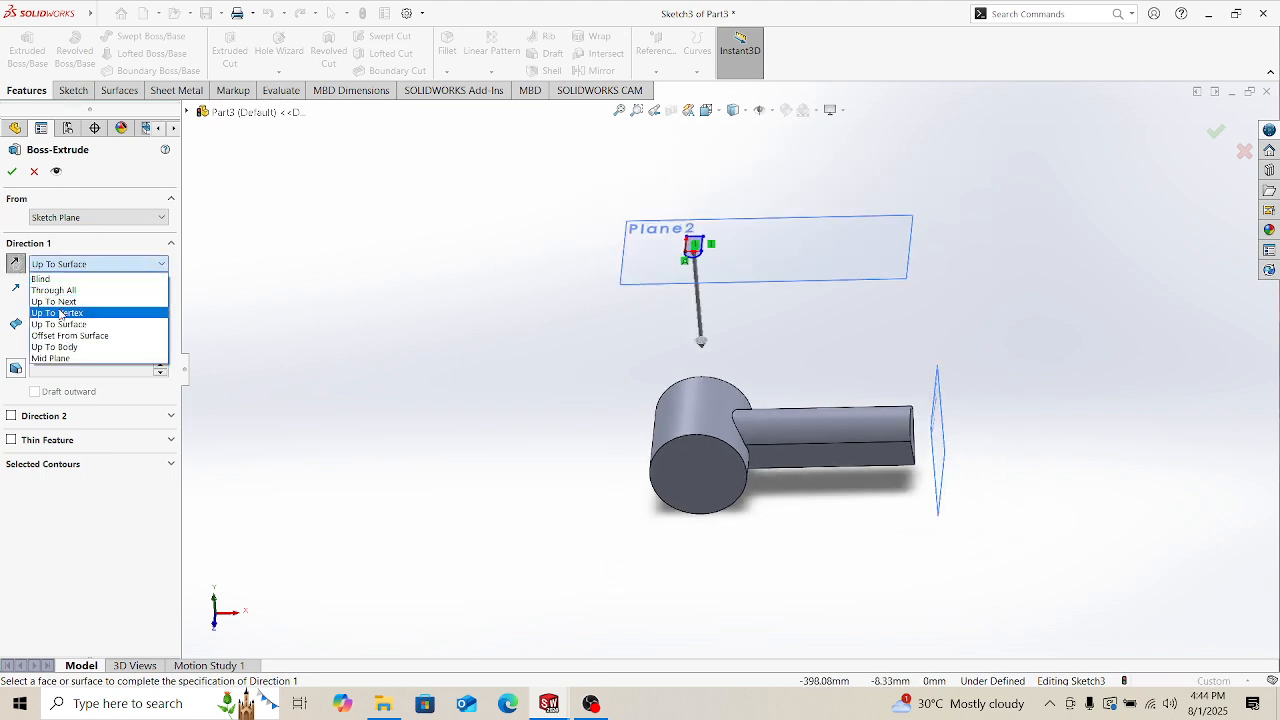
pyautogui.click(66, 326)
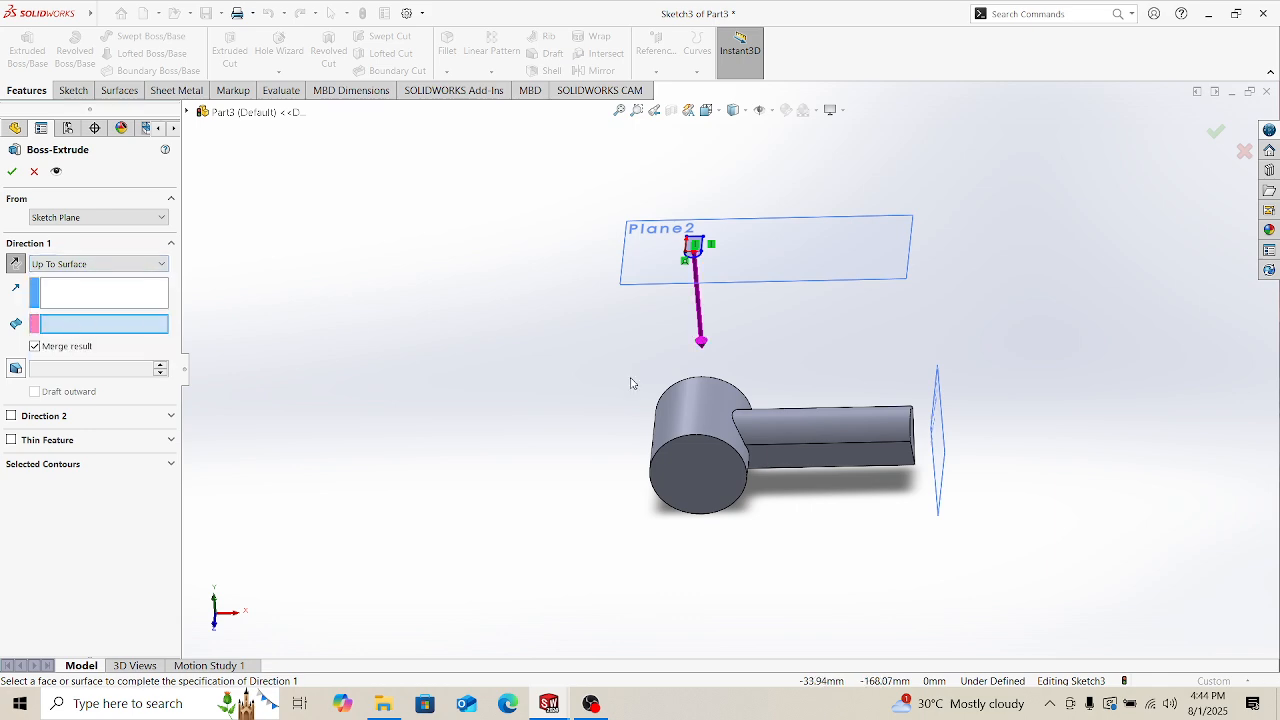
pyautogui.click(694, 406)
pyautogui.scroll(-2, 746, 392)
pyautogui.moveTo(746, 392)
pyautogui.mouseDown(button='middle')
pyautogui.moveTo(766, 243)
pyautogui.moveTo(640, 250)
pyautogui.mouseUp(button='middle')
pyautogui.click(12, 172)
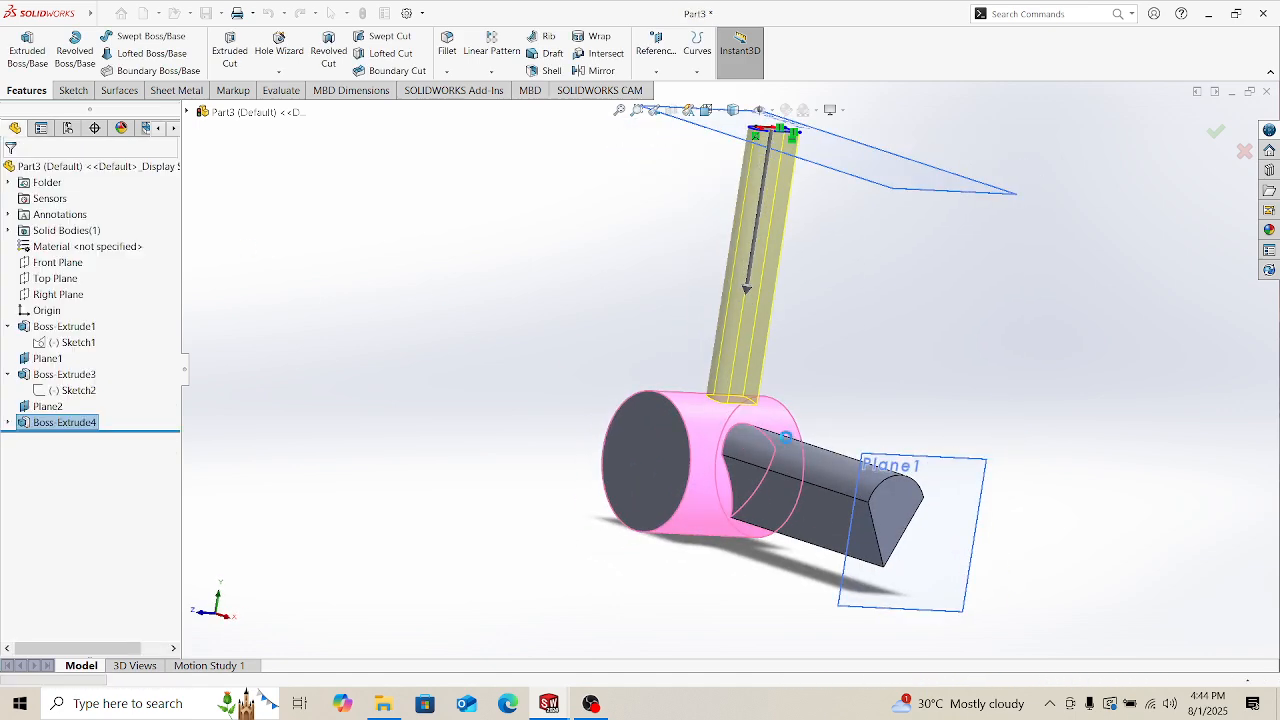
# Step: Edit the vertical extrusion and change its end condition to Blind
pyautogui.scroll(-5, 641, 318)
pyautogui.moveTo(641, 318); pyautogui.dragTo(623, 397, button='middle')
pyautogui.scroll(-1, 508, 262)
pyautogui.scroll(3, 508, 262)
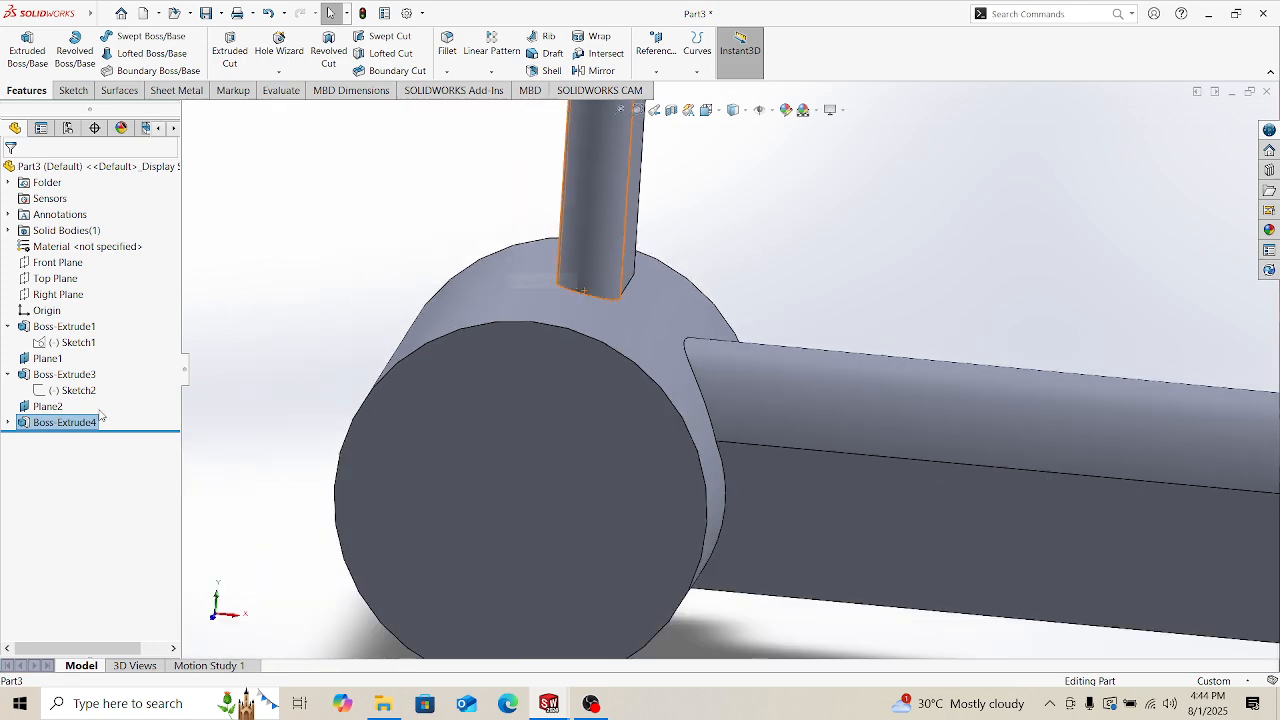
pyautogui.click(75, 390)
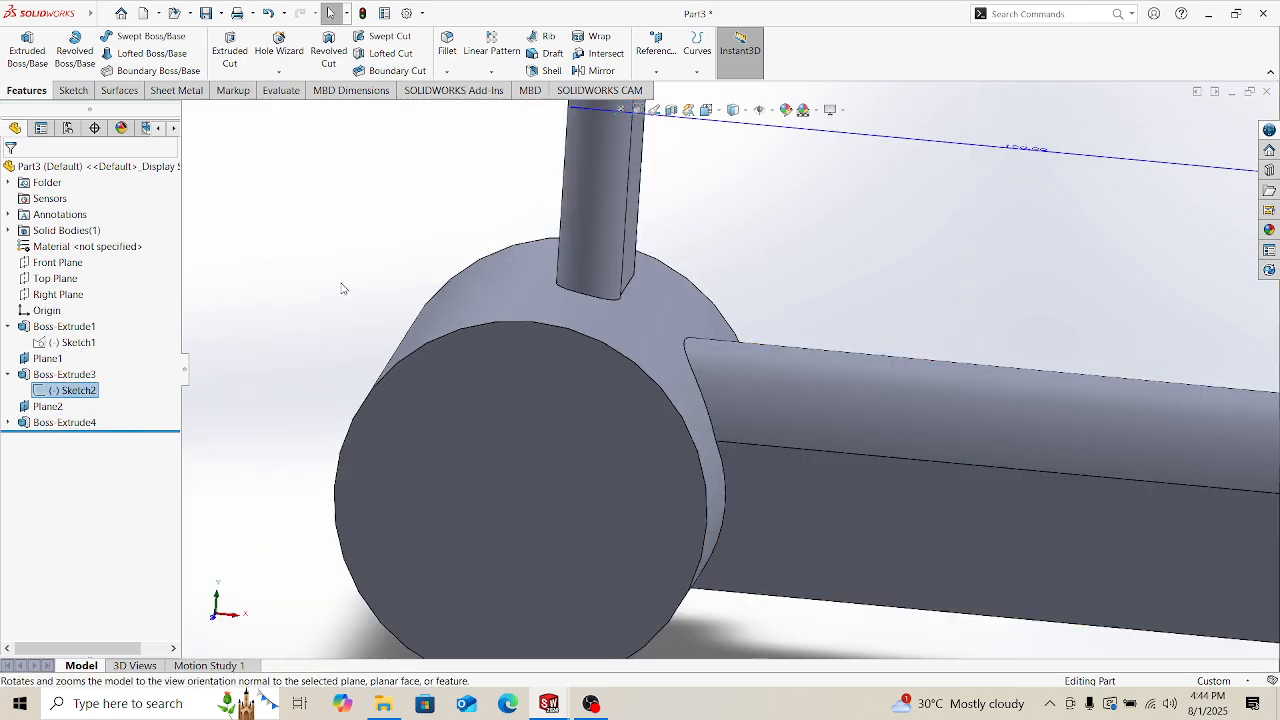
pyautogui.click(64, 422)
pyautogui.click(74, 380)
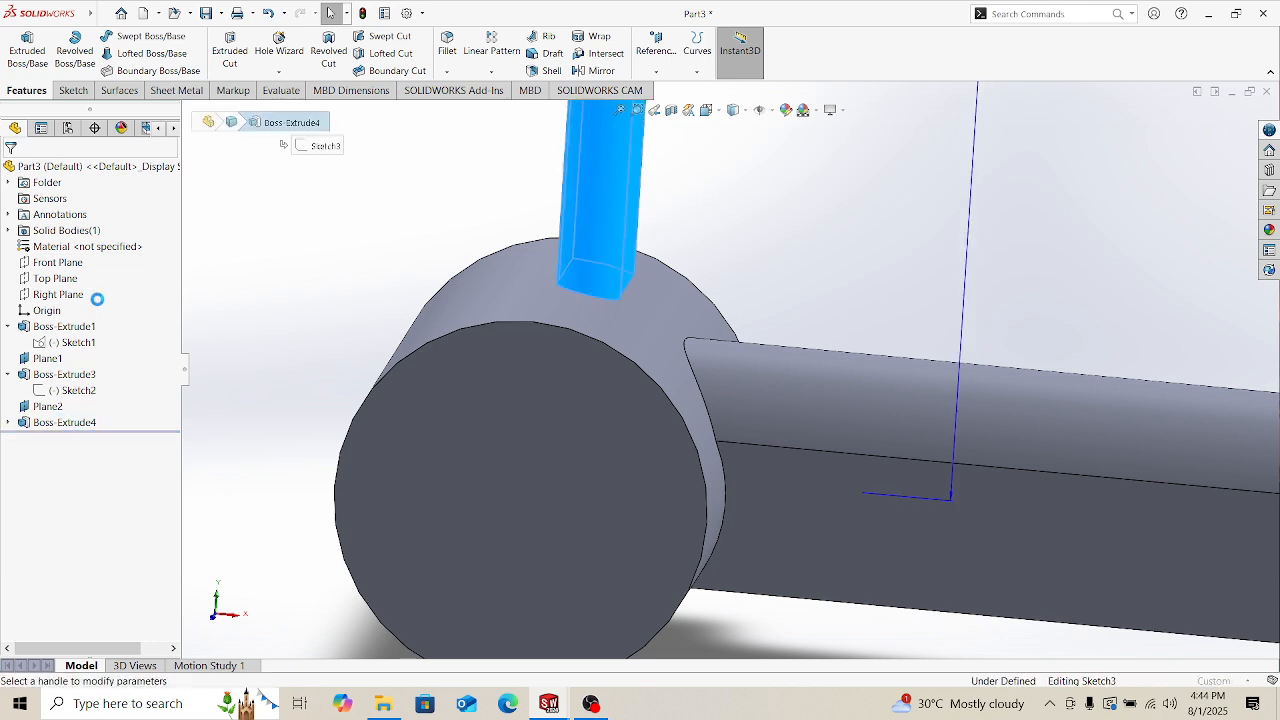
pyautogui.click(95, 264)
pyautogui.click(74, 280)
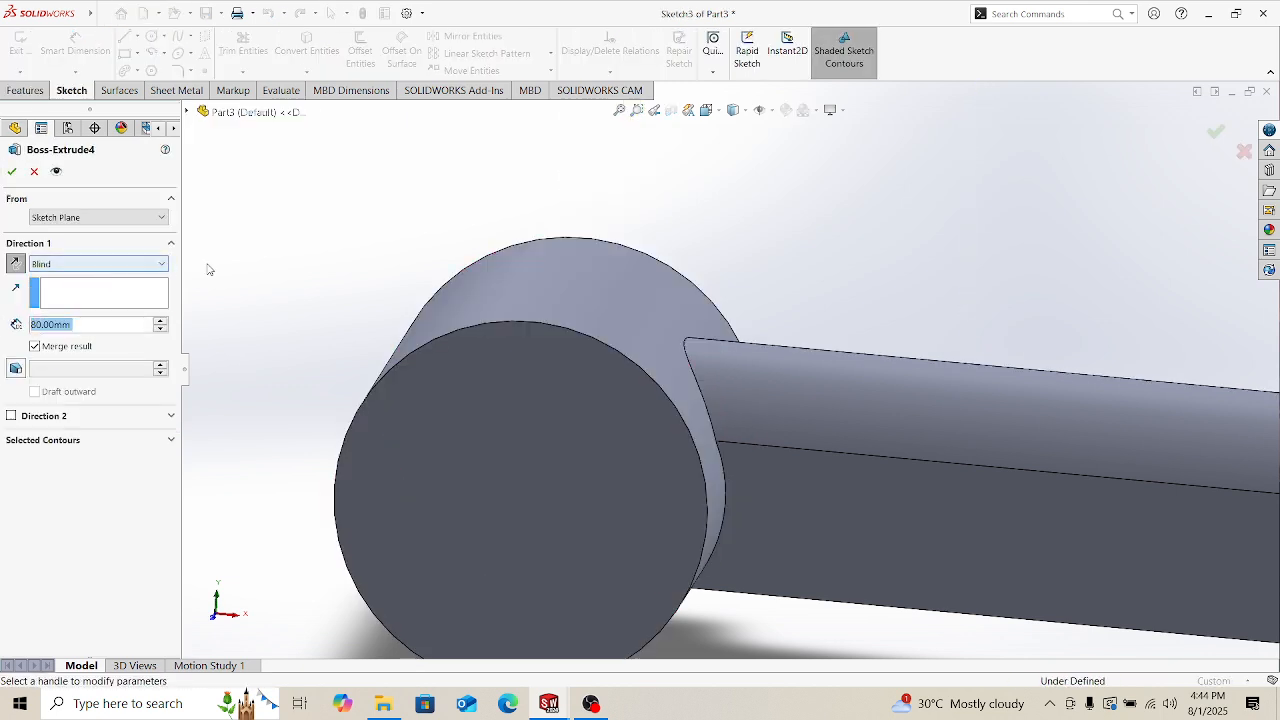
# Step: Extend the Blind depth to 189 mm so the vertical extrusion reaches into the cylinder, and accept the edit
pyautogui.scroll(4, 600, 299)
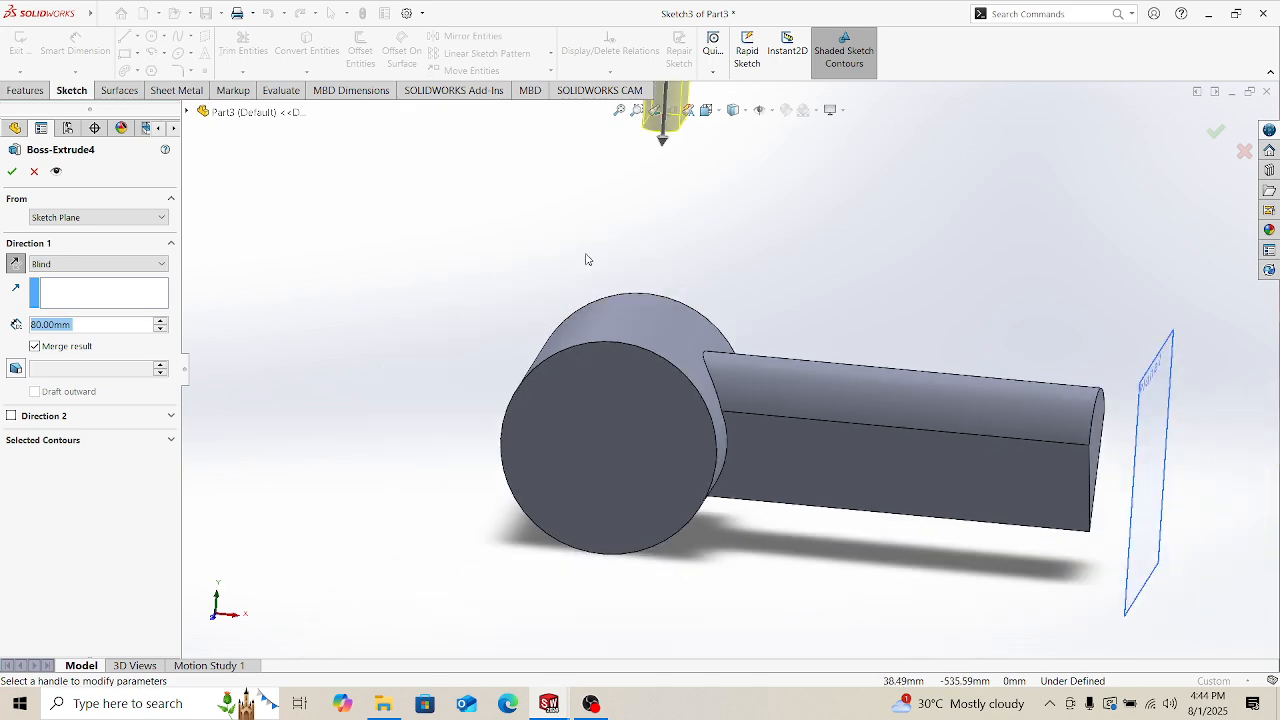
pyautogui.moveTo(763, 171); pyautogui.dragTo(726, 217, button='middle')
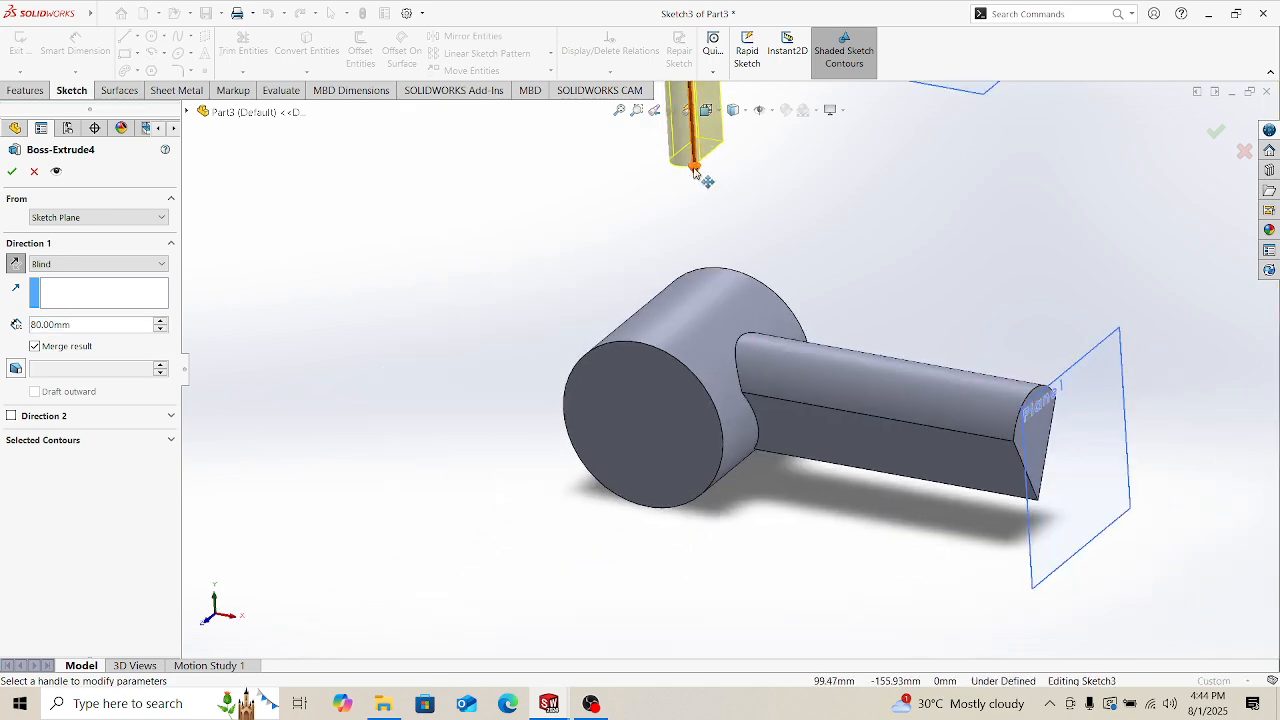
pyautogui.moveTo(696, 170); pyautogui.dragTo(664, 383)
pyautogui.scroll(1, 790, 330)
pyautogui.moveTo(790, 332); pyautogui.dragTo(835, 304, button='middle')
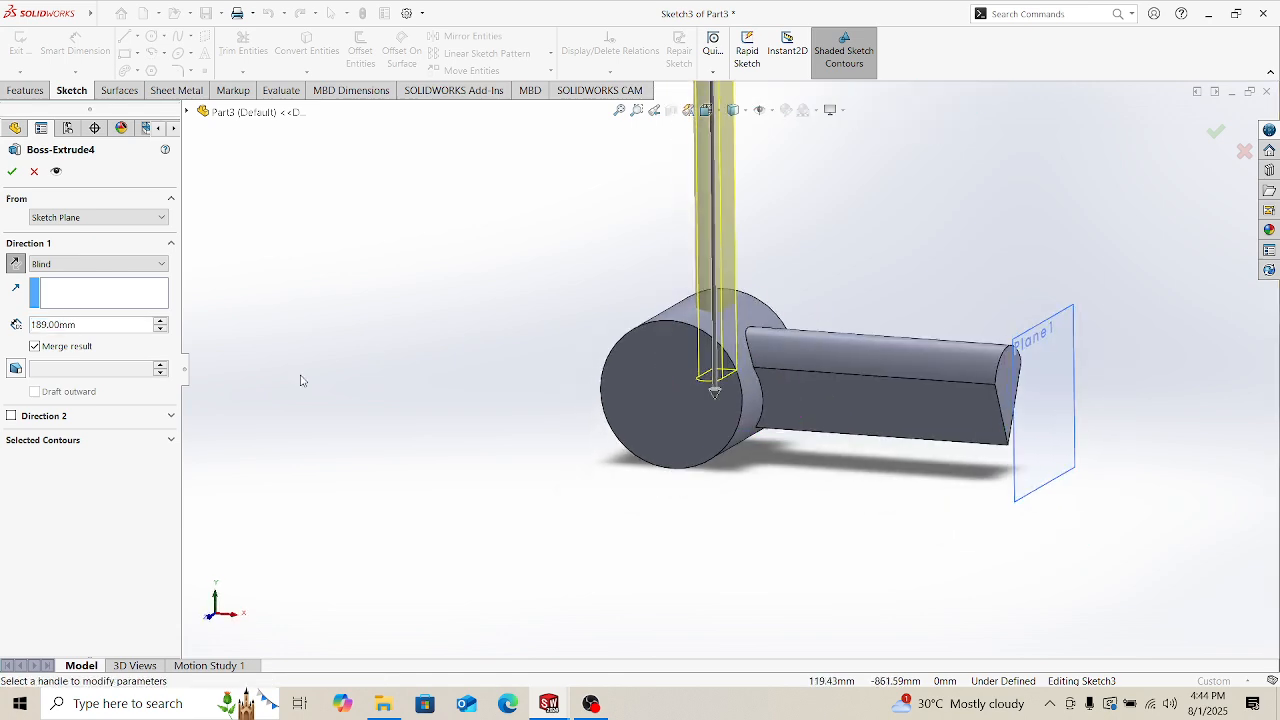
pyautogui.click(12, 171)
# Step: Edit the vertical extrusion again and change its end condition to Through All
pyautogui.moveTo(812, 352); pyautogui.dragTo(846, 354, button='middle')
pyautogui.scroll(-4, 711, 325)
pyautogui.moveTo(755, 315); pyautogui.dragTo(689, 320, button='middle')
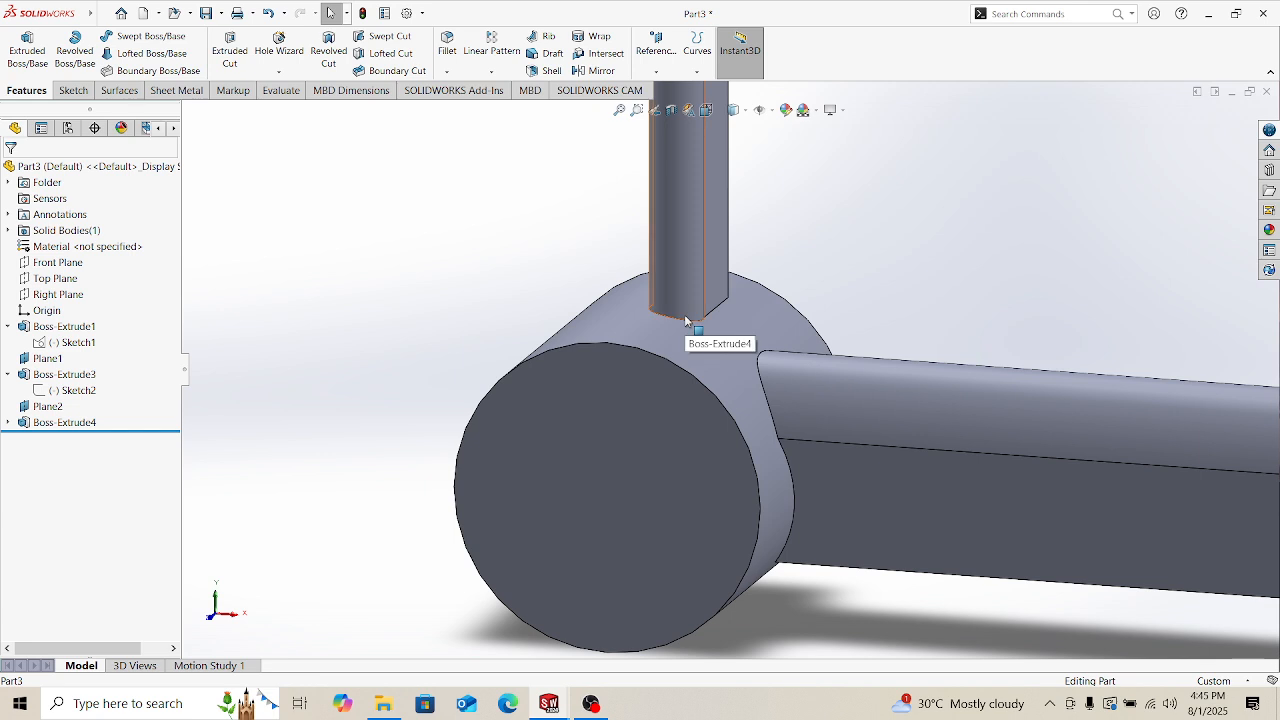
pyautogui.scroll(6, 720, 260)
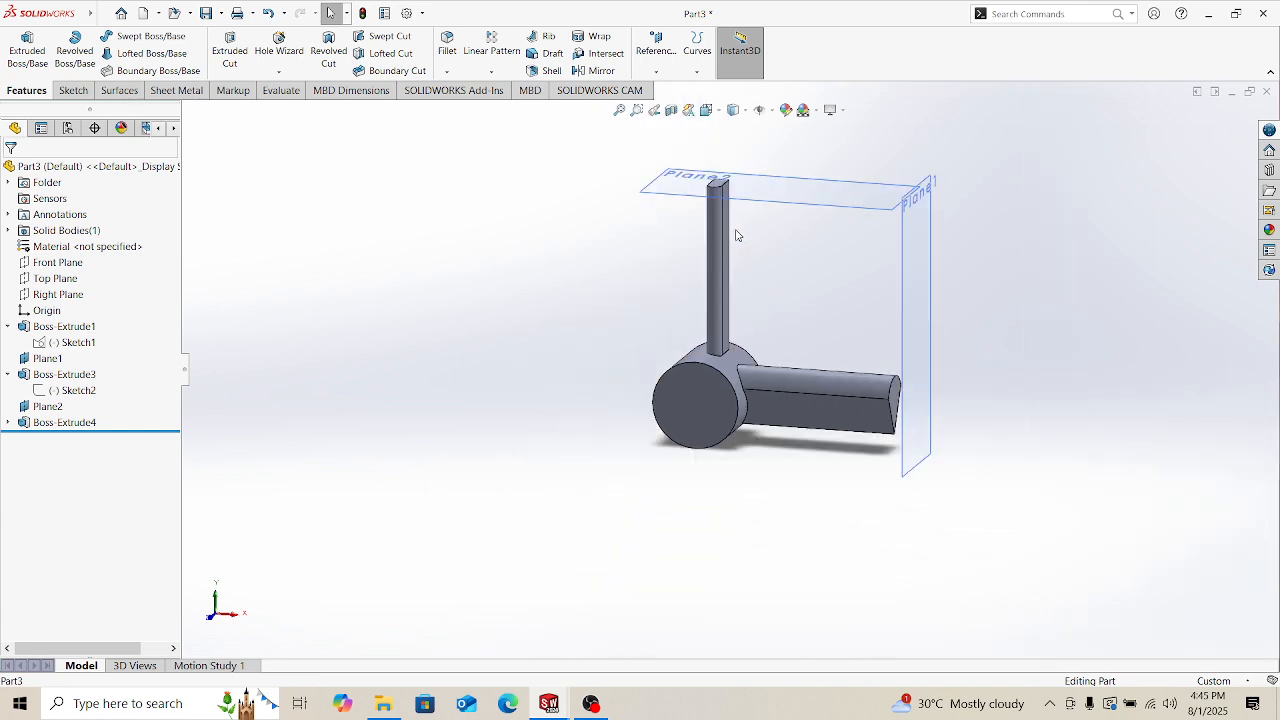
pyautogui.click(62, 423)
pyautogui.click(84, 383)
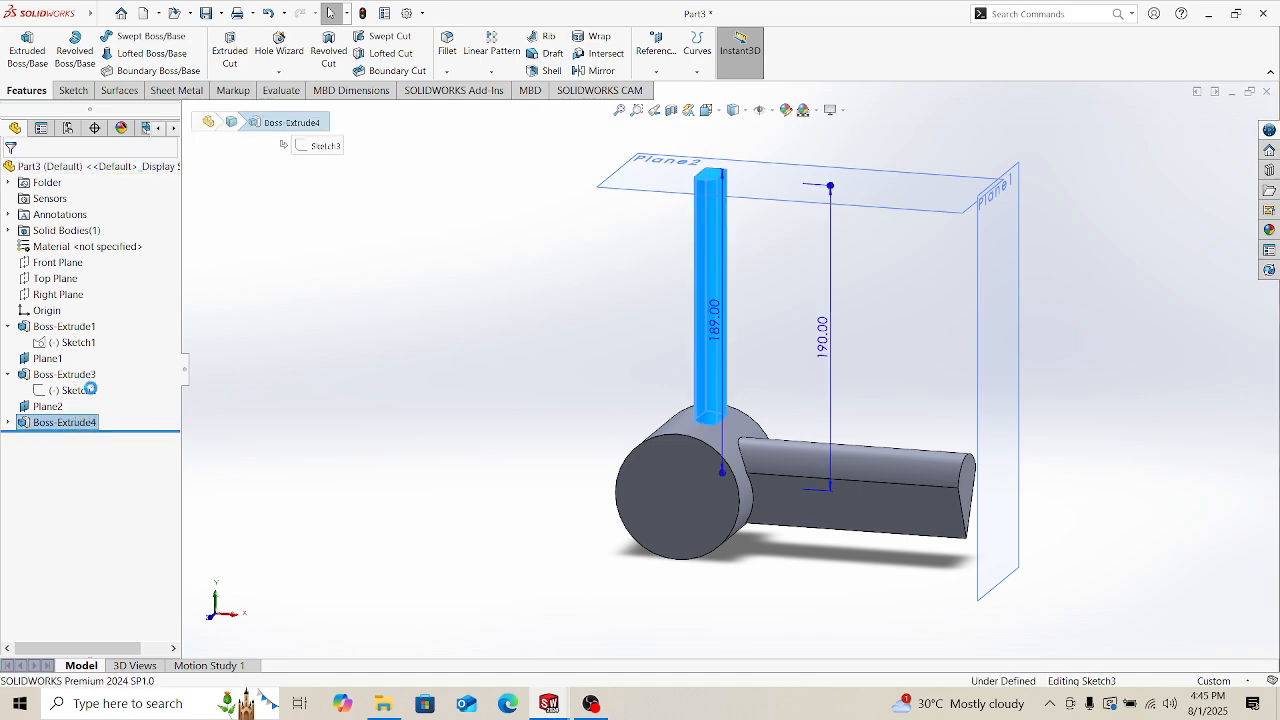
pyautogui.click(86, 264)
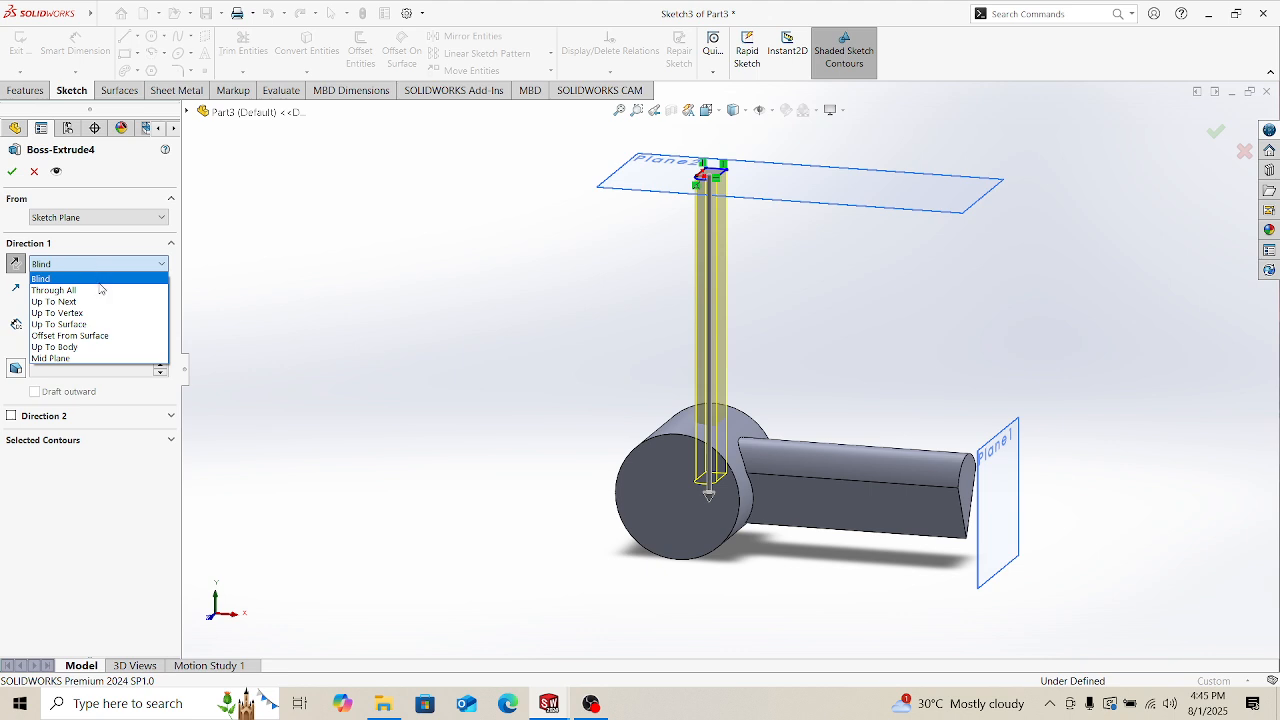
pyautogui.click(75, 290)
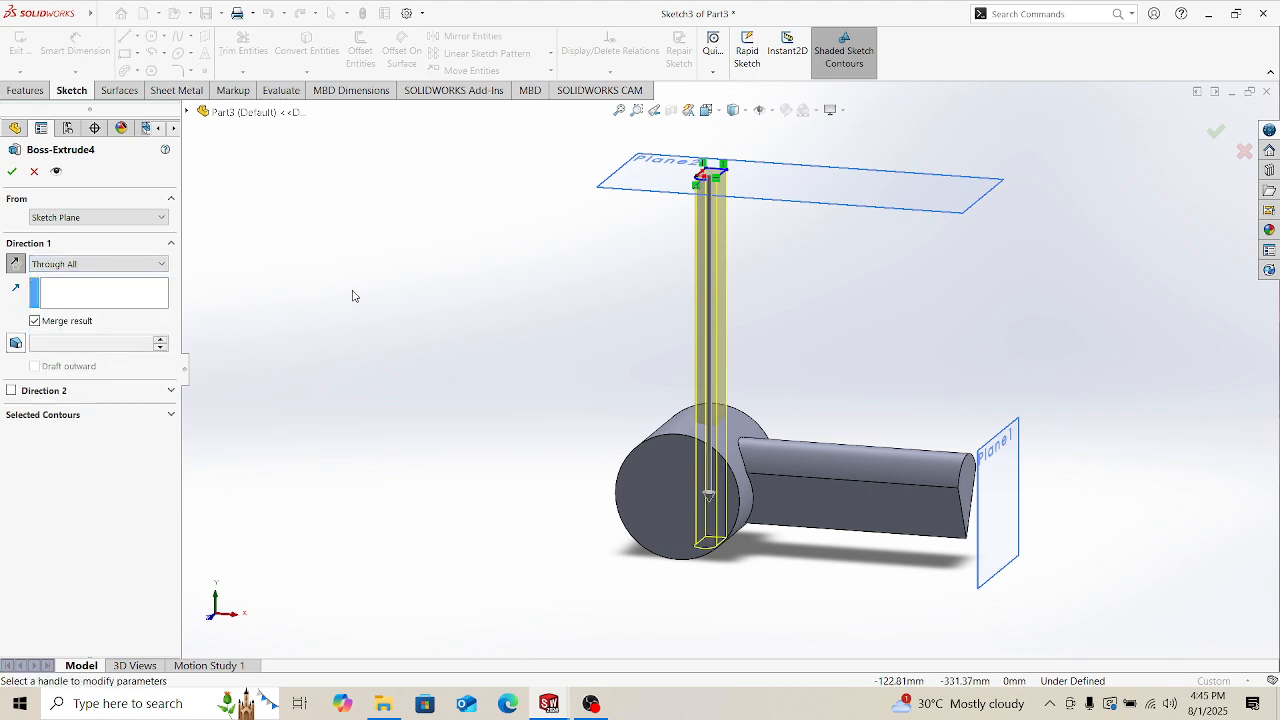
# Step: Examine from several angles where the Through All preview passes through and ends at the cylinder's underside
pyautogui.moveTo(771, 356); pyautogui.dragTo(790, 323, button='middle')
pyautogui.scroll(-2, 745, 305)
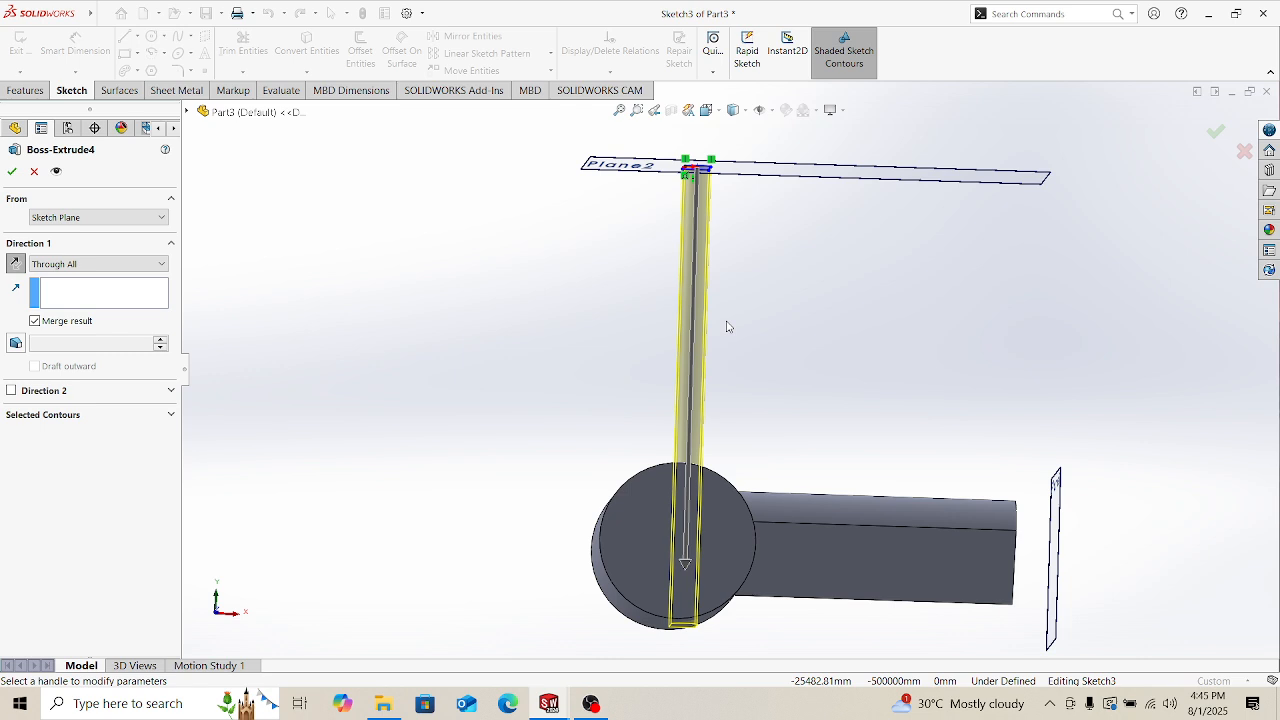
pyautogui.scroll(-2, 697, 515)
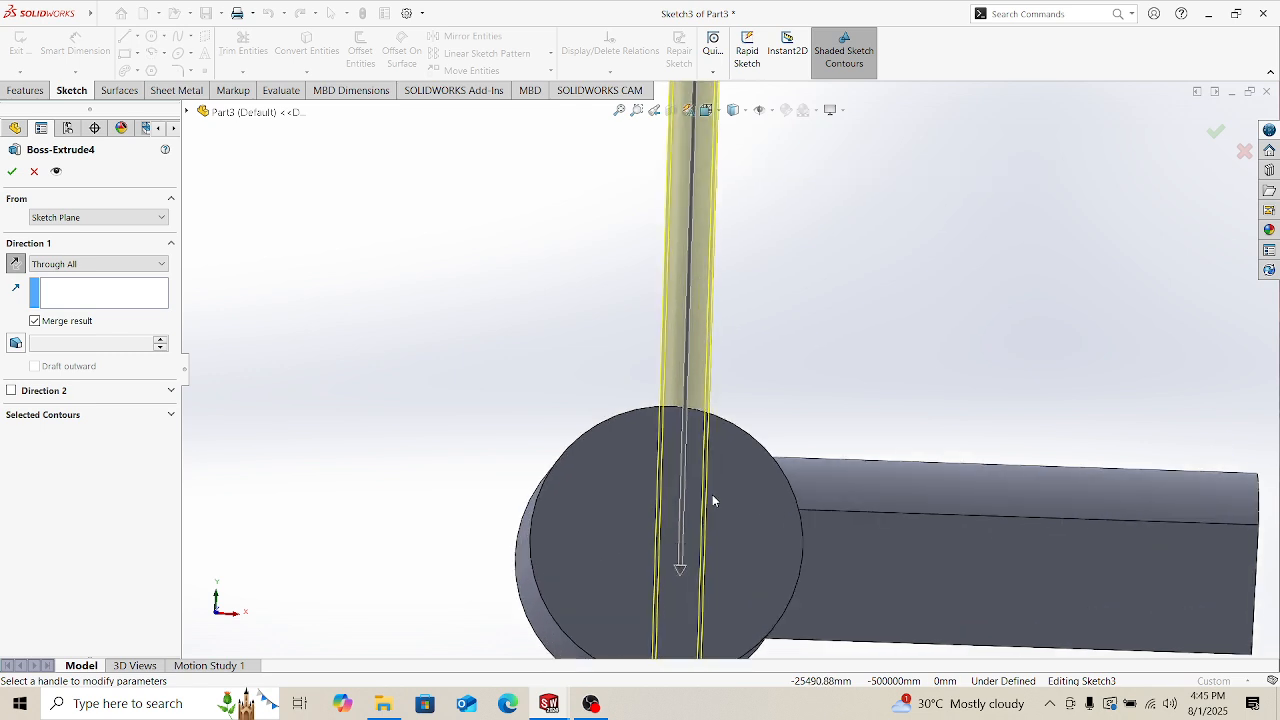
pyautogui.scroll(3, 698, 548)
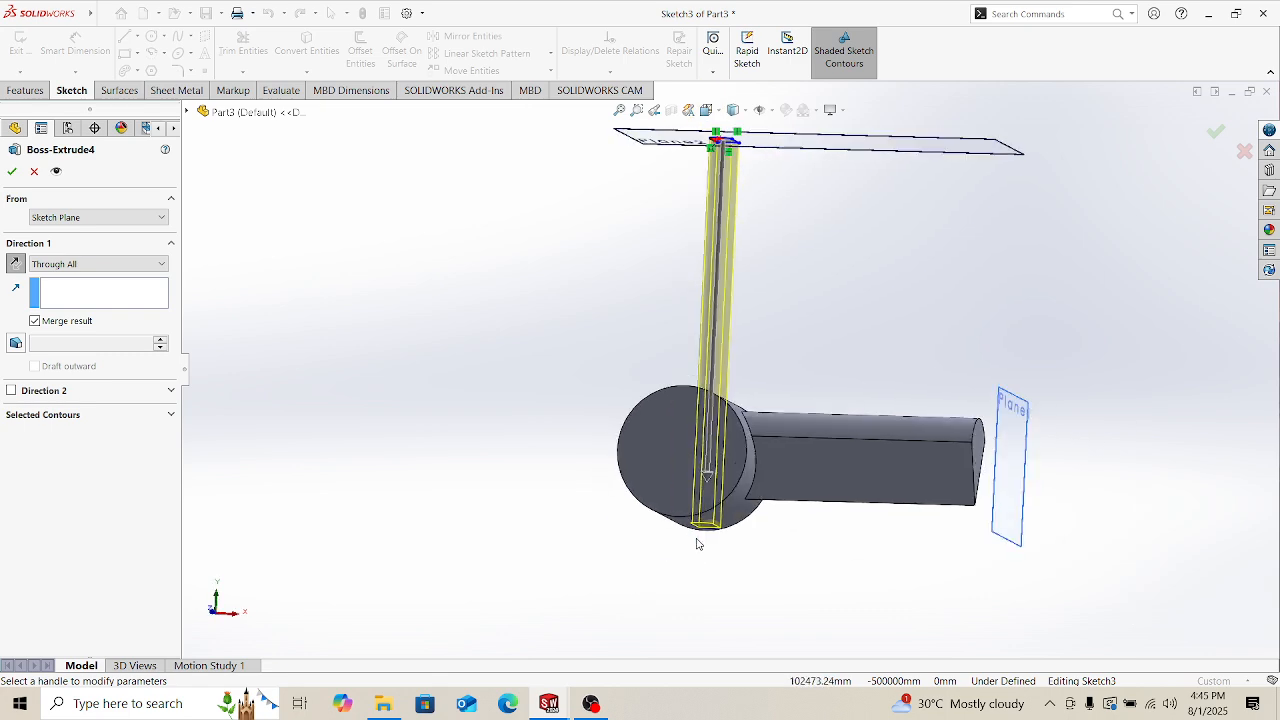
pyautogui.scroll(-2, 716, 289)
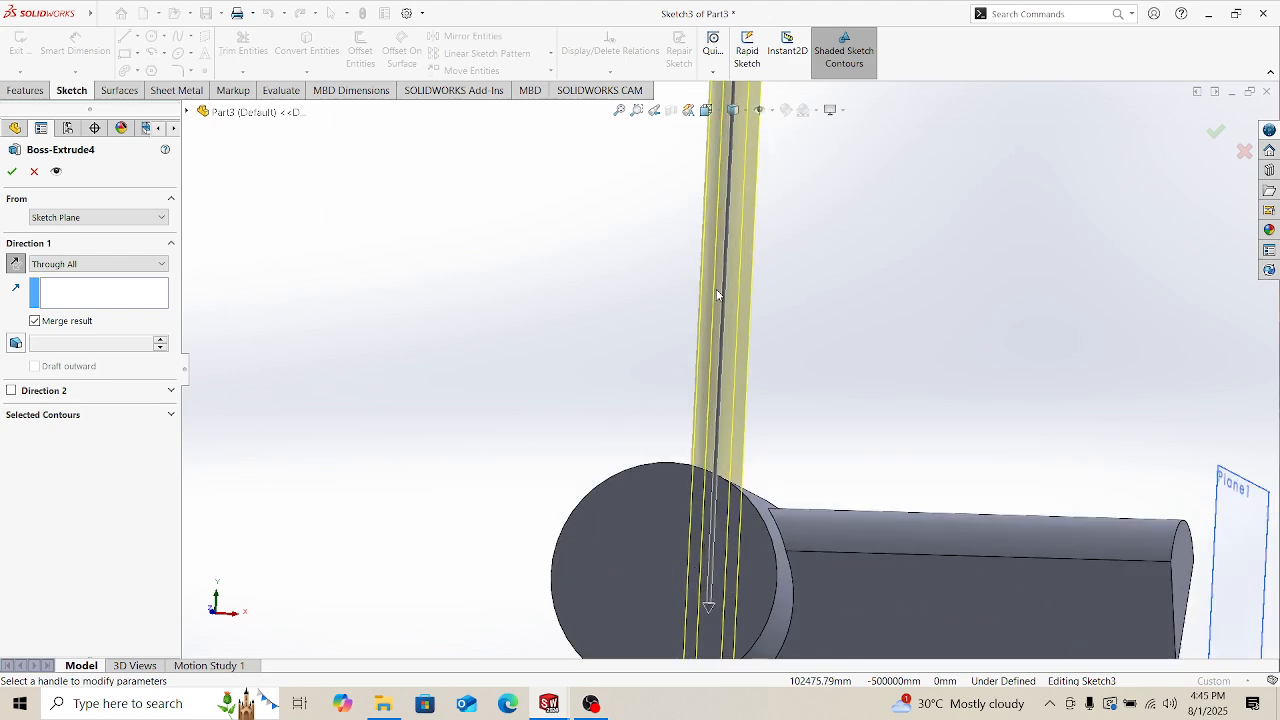
pyautogui.moveTo(716, 289)
pyautogui.mouseDown(button='middle')
pyautogui.moveTo(766, 297)
pyautogui.moveTo(735, 287)
pyautogui.mouseUp(button='middle')
pyautogui.scroll(2, 700, 450)
pyautogui.scroll(-5, 700, 550)
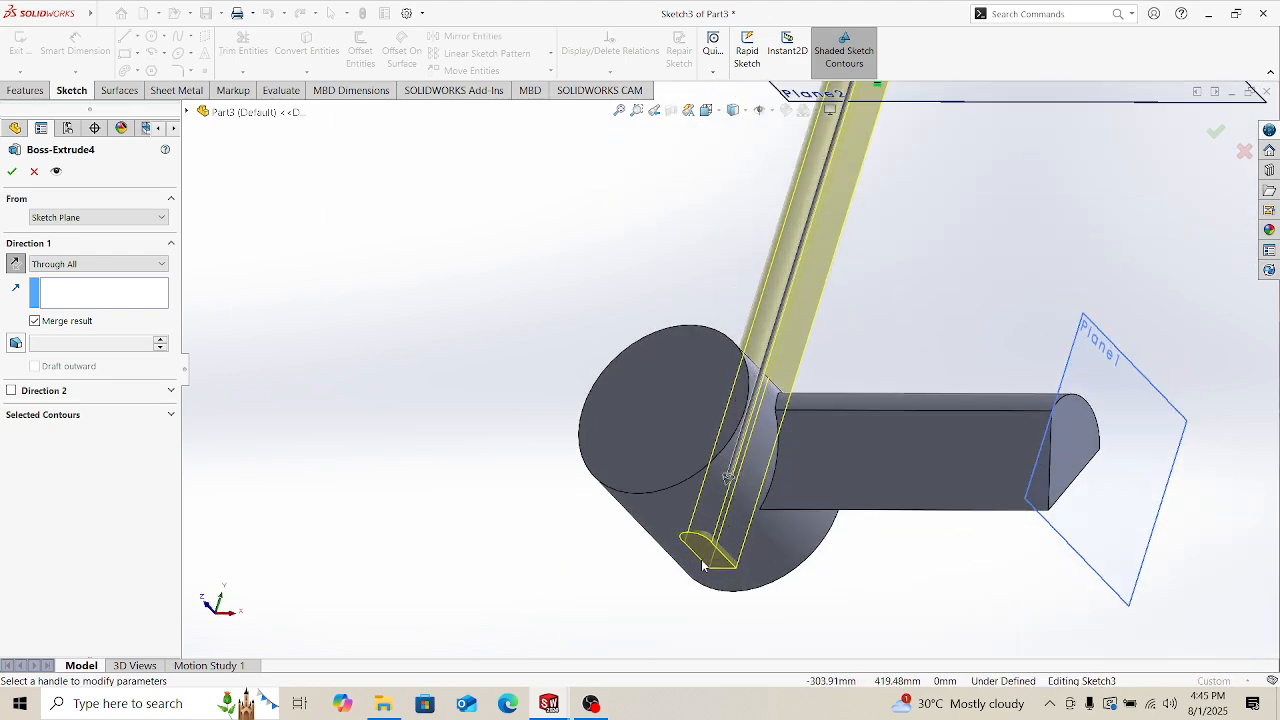
pyautogui.moveTo(690, 545); pyautogui.dragTo(748, 398, button='middle')
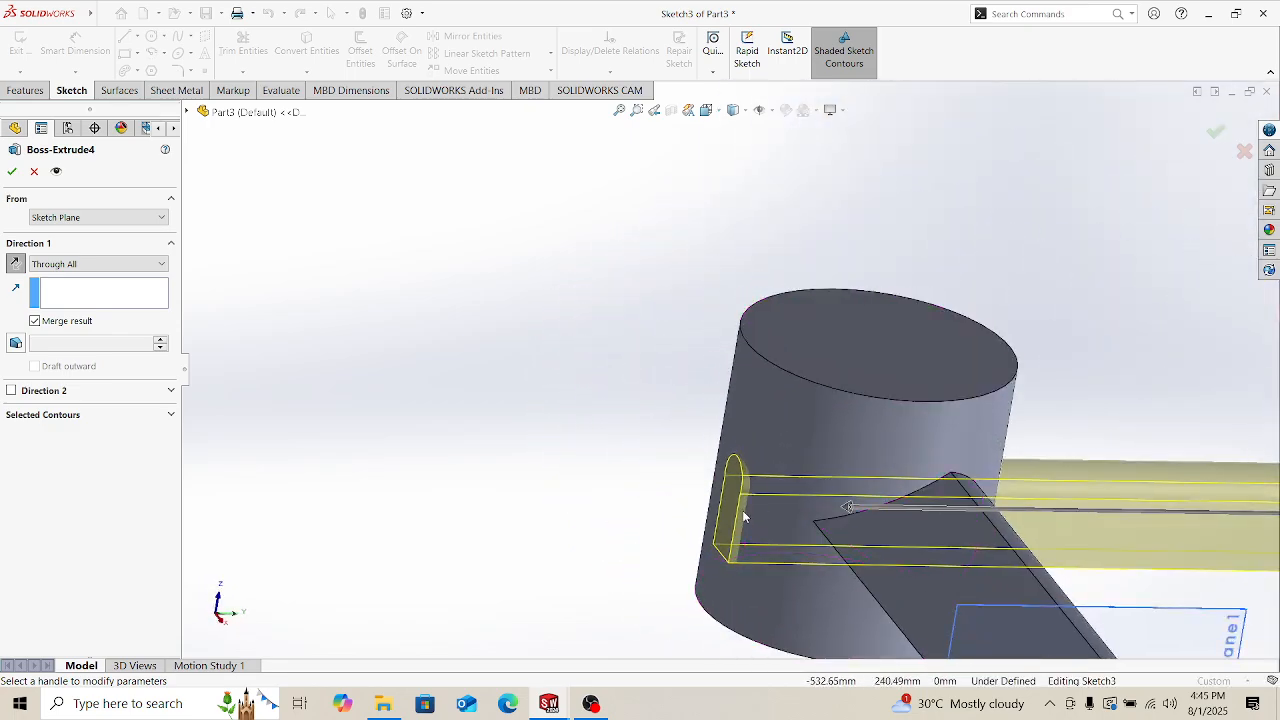
pyautogui.scroll(-3, 746, 519)
pyautogui.moveTo(881, 448)
pyautogui.mouseDown(button='middle')
pyautogui.moveTo(835, 427)
pyautogui.moveTo(803, 460)
pyautogui.moveTo(812, 509)
pyautogui.mouseUp(button='middle')
pyautogui.scroll(3, 813, 509)
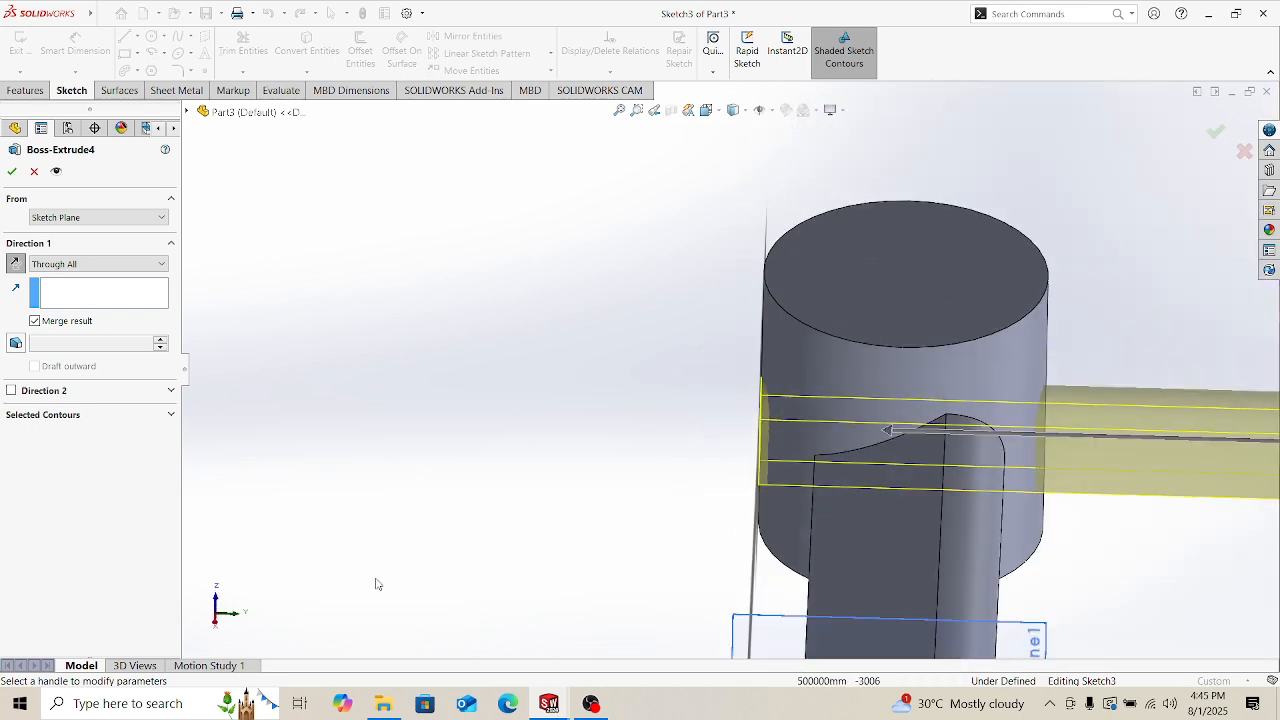
# Step: Examine in the Front view how the preview's lower end meets the bottom of the cylinder's circular outline
pyautogui.click(217, 597)
pyautogui.scroll(-5, 726, 493)
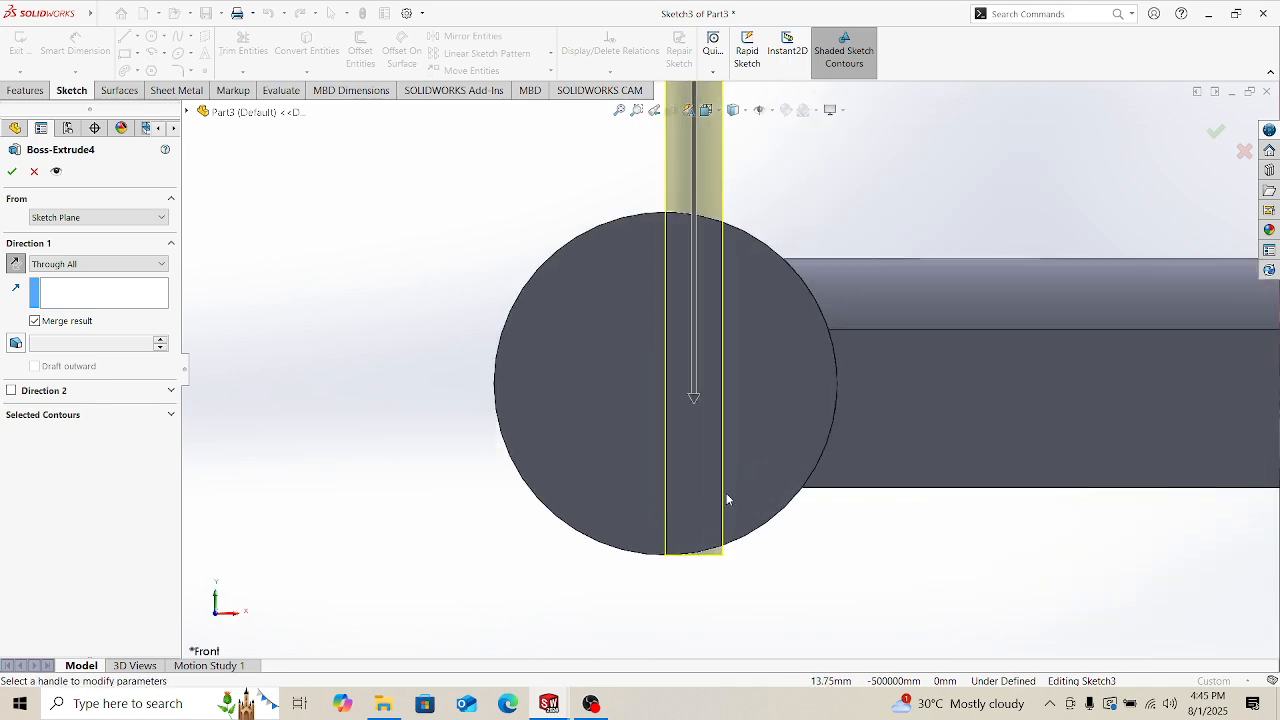
pyautogui.scroll(3, 694, 255)
pyautogui.scroll(3, 697, 337)
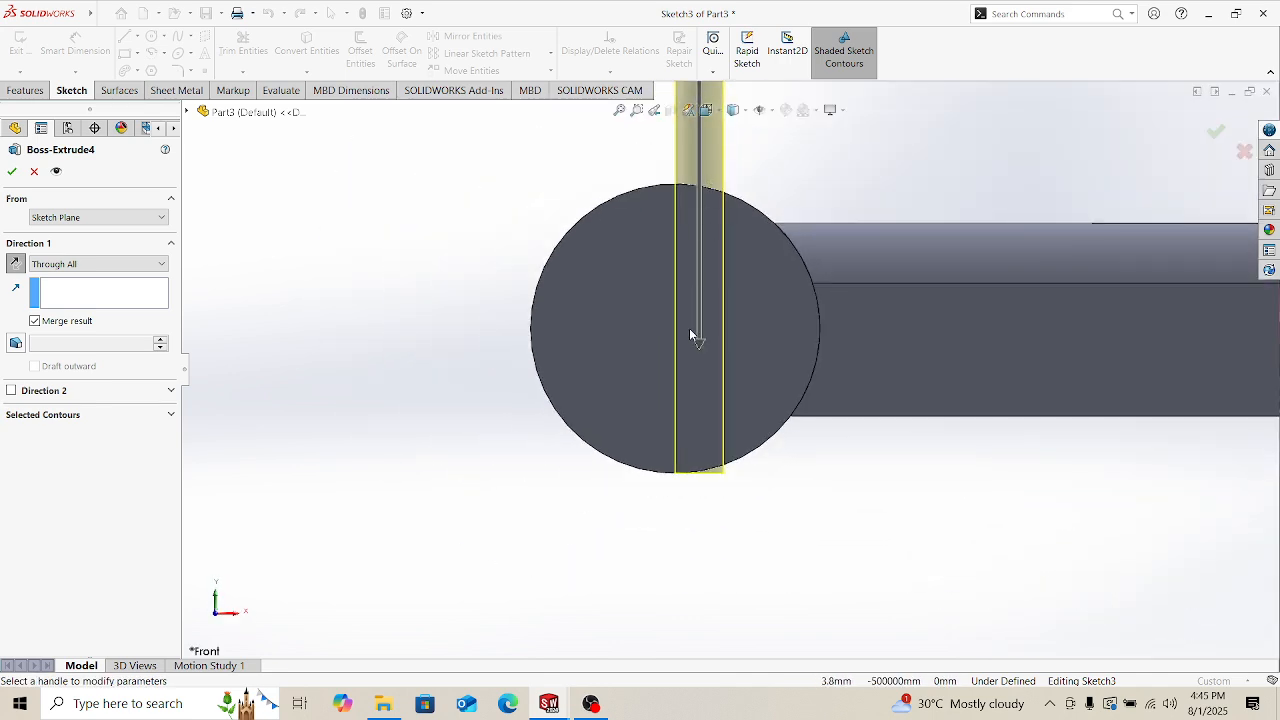
pyautogui.scroll(-3, 703, 477)
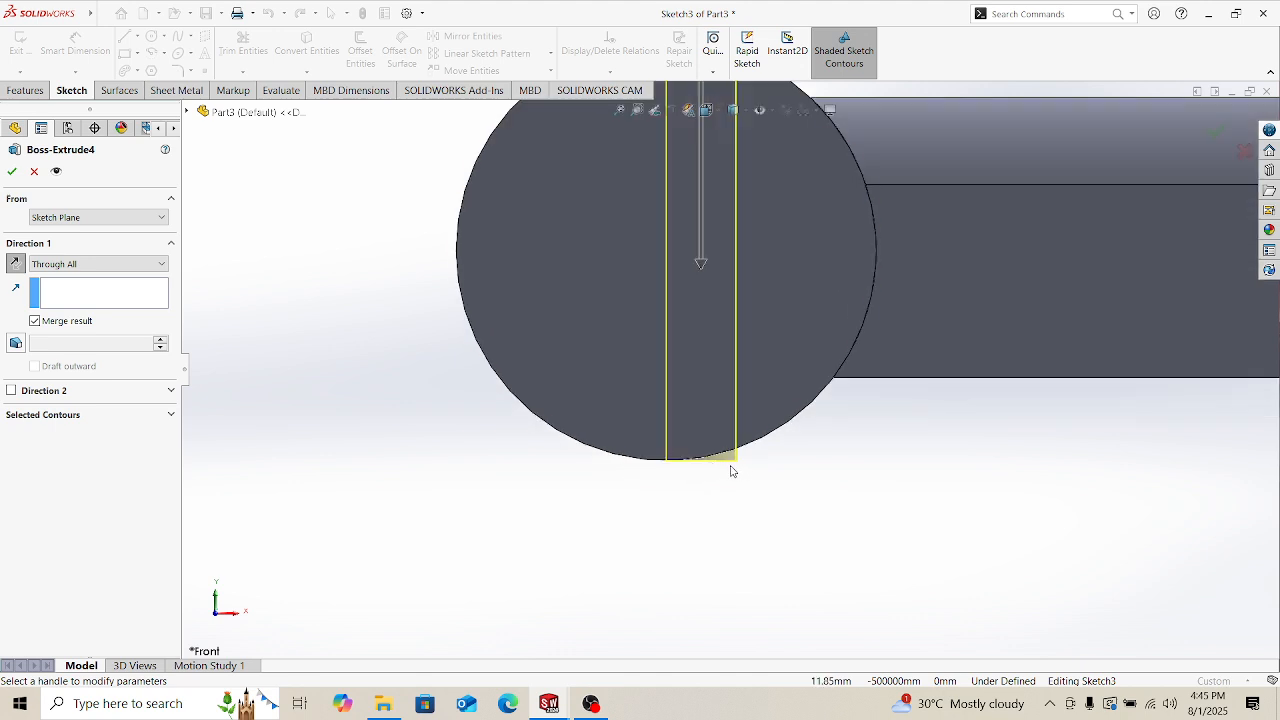
pyautogui.scroll(-3, 727, 460)
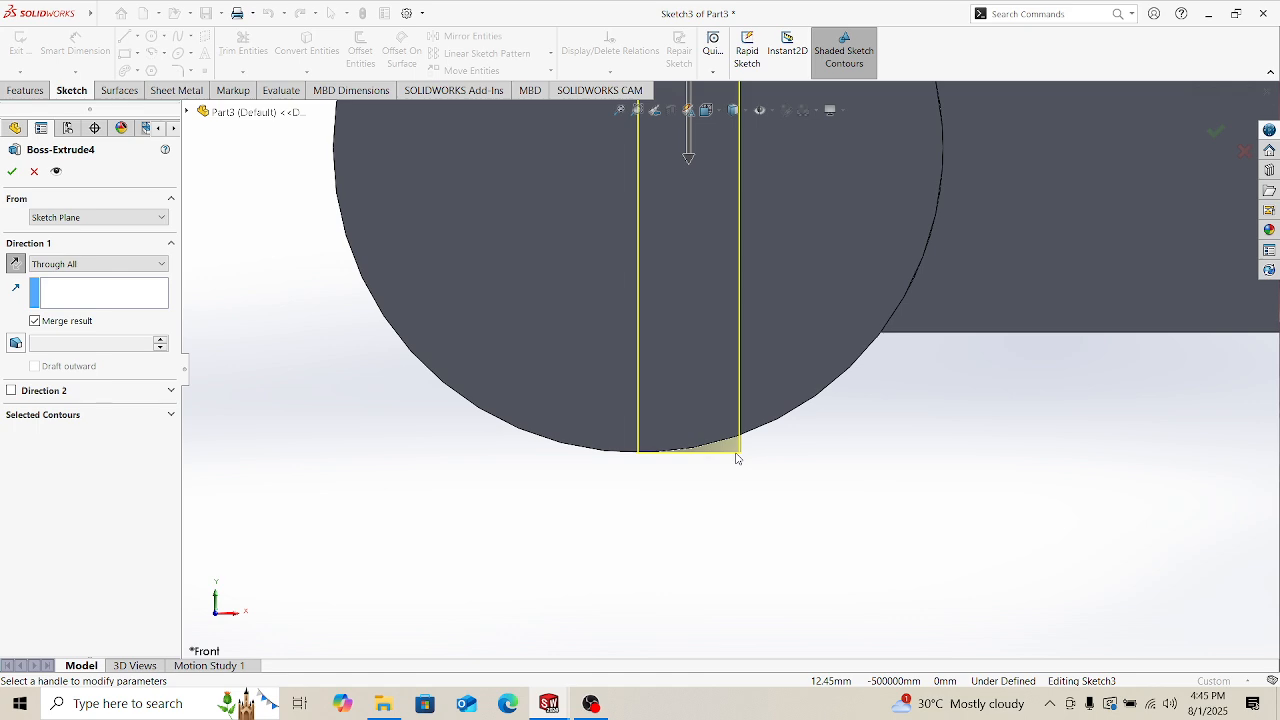
pyautogui.scroll(2, 706, 414)
pyautogui.scroll(-2, 737, 432)
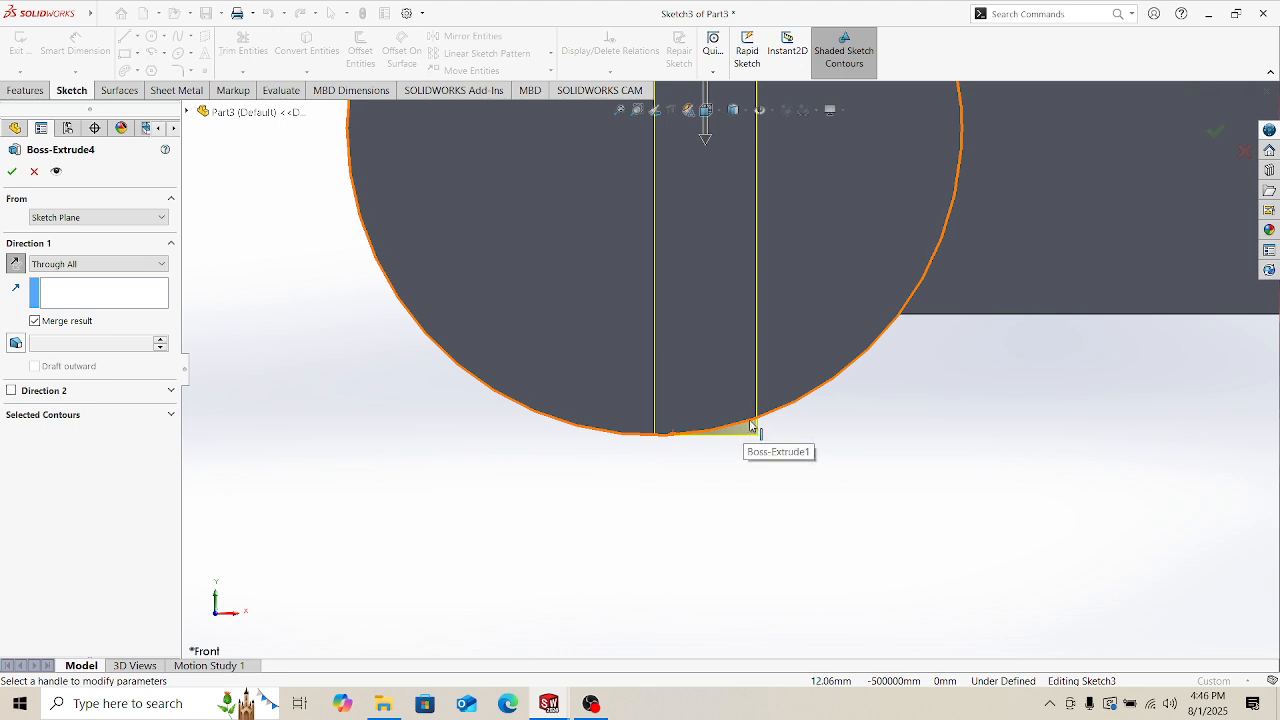
# Step: Compare the preview's start at Plane2 with its flat end at the bottom of the cylinder
pyautogui.scroll(8, 751, 425)
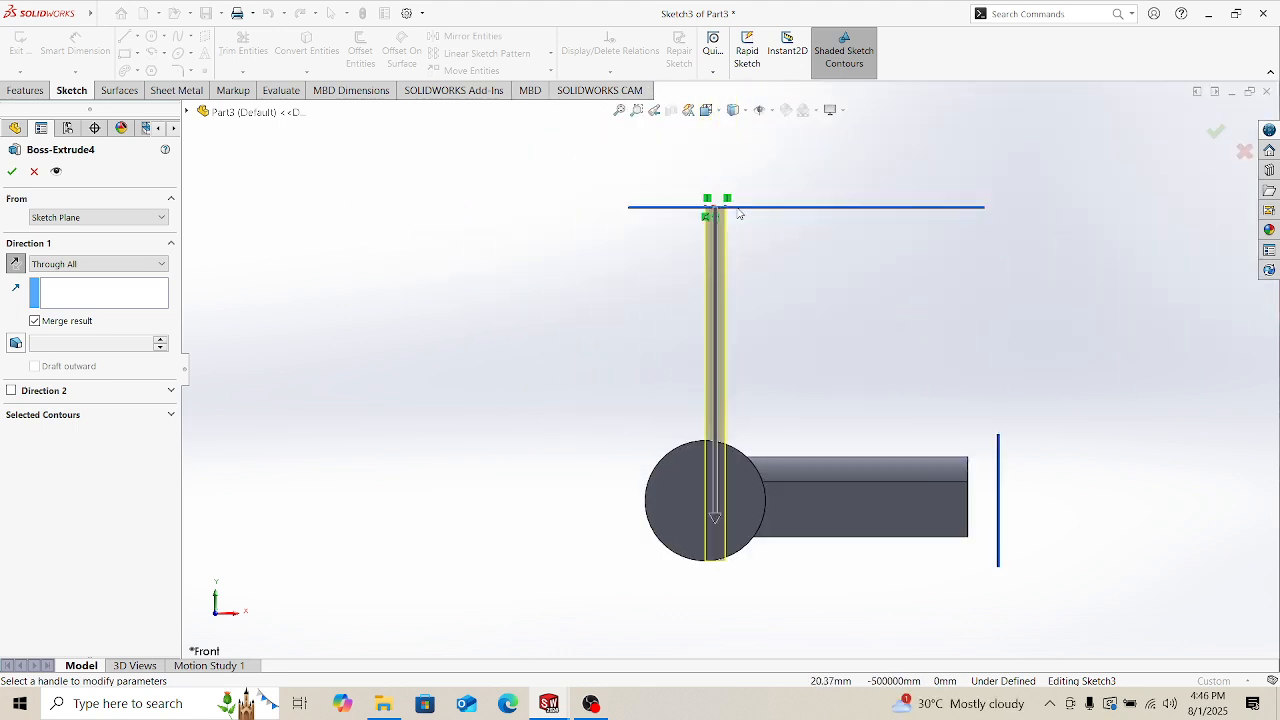
pyautogui.scroll(-1, 738, 213)
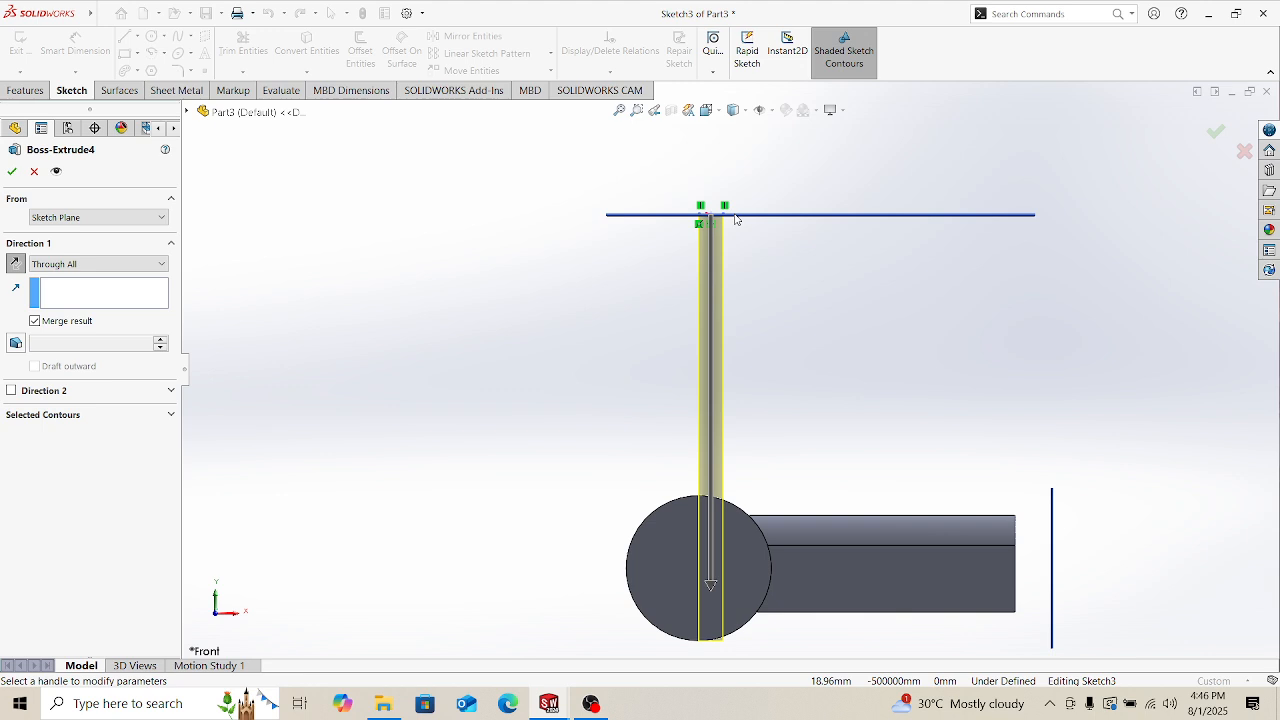
pyautogui.scroll(-3, 731, 207)
pyautogui.scroll(3, 623, 381)
pyautogui.scroll(-3, 798, 537)
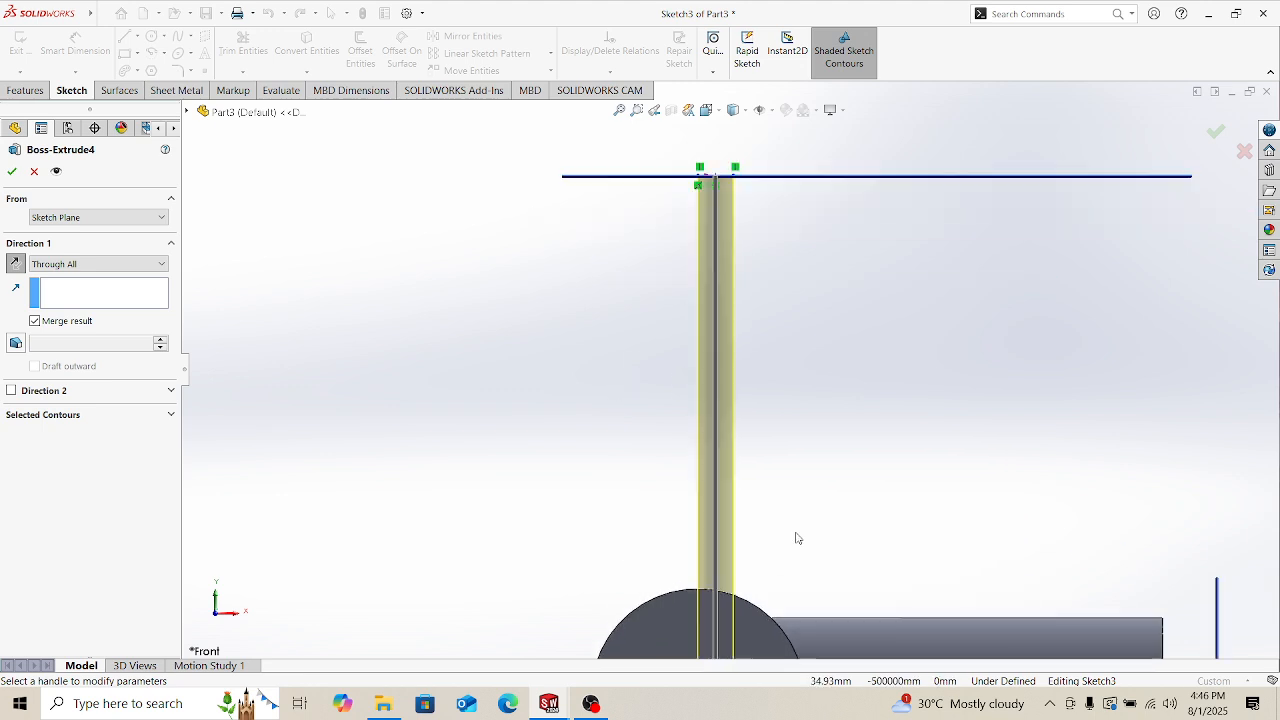
pyautogui.scroll(4, 707, 578)
pyautogui.scroll(-6, 707, 550)
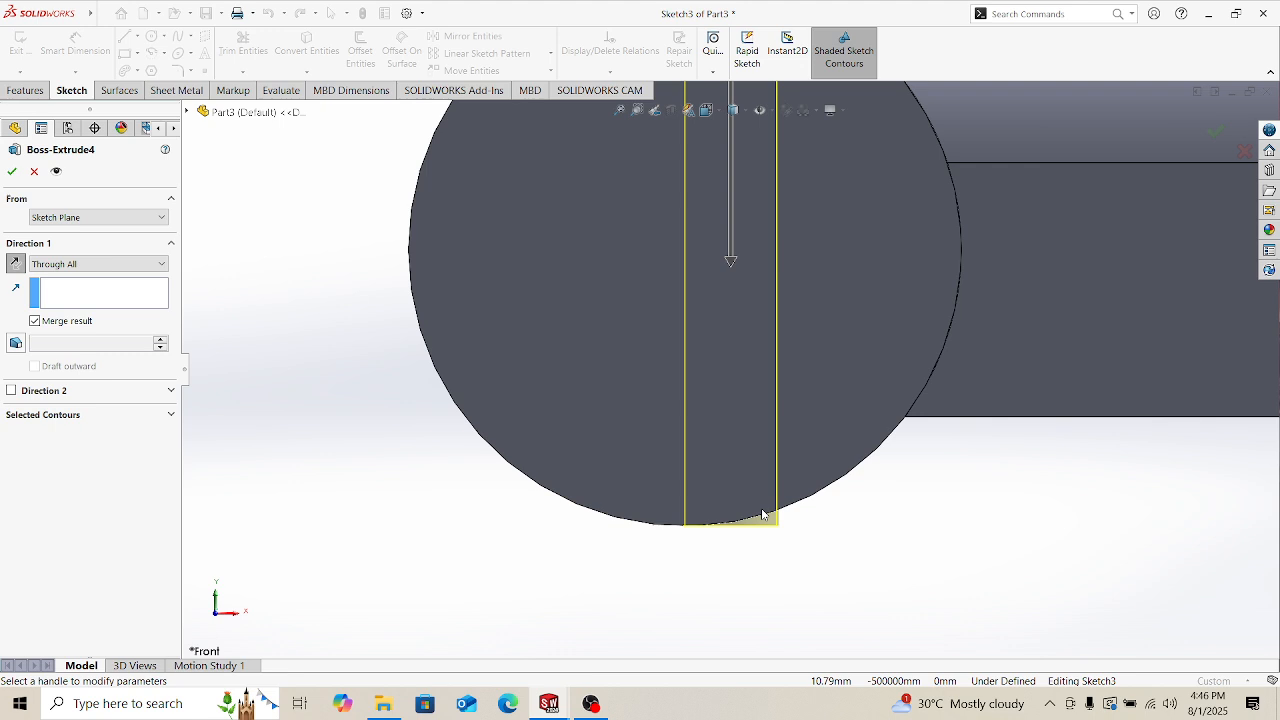
# Step: Inspect the preview's lower end and accept the vertical extrusion with the Through All end condition
pyautogui.scroll(-3, 680, 533)
pyautogui.scroll(2, 880, 450)
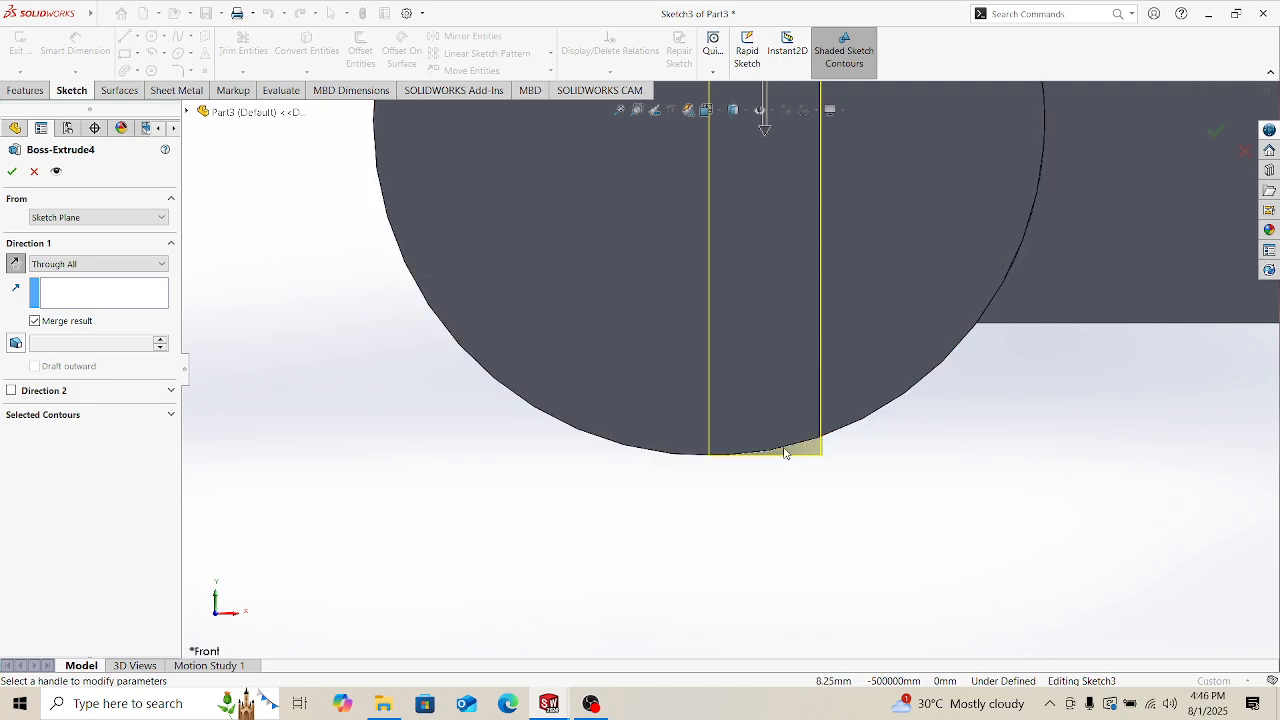
pyautogui.moveTo(785, 463)
pyautogui.mouseDown(button='middle')
pyautogui.moveTo(800, 470)
pyautogui.moveTo(790, 455)
pyautogui.mouseUp(button='middle')
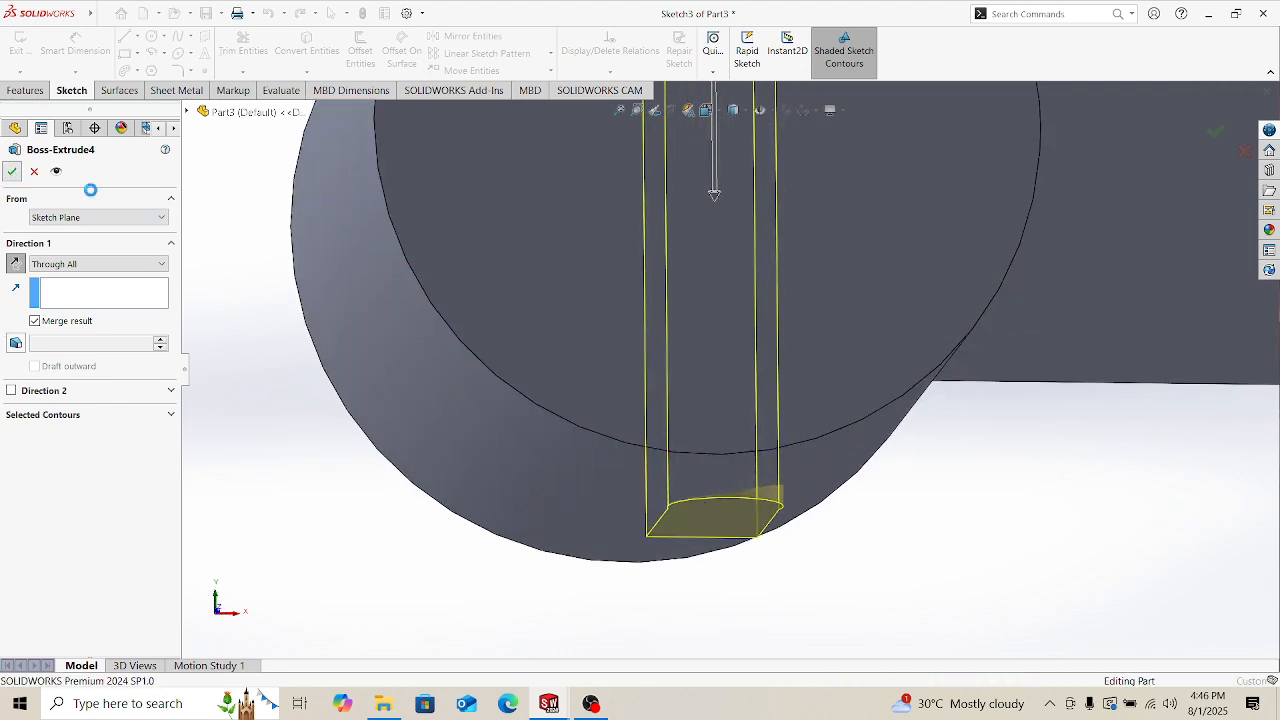
pyautogui.click(12, 171)
# Step: Examine the vertical extrusion's end under the cylinder and the whole part together with Plane1 and Plane2
pyautogui.moveTo(857, 509); pyautogui.dragTo(754, 545, button='middle')
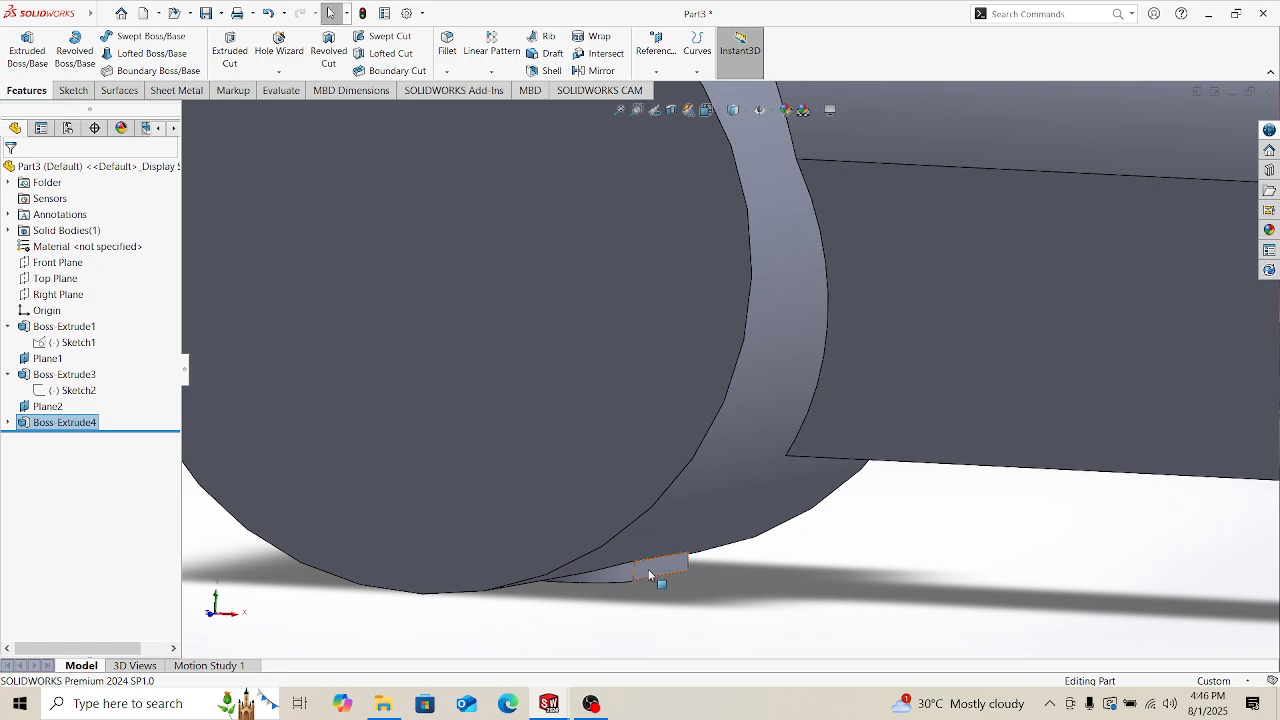
pyautogui.scroll(4, 887, 616)
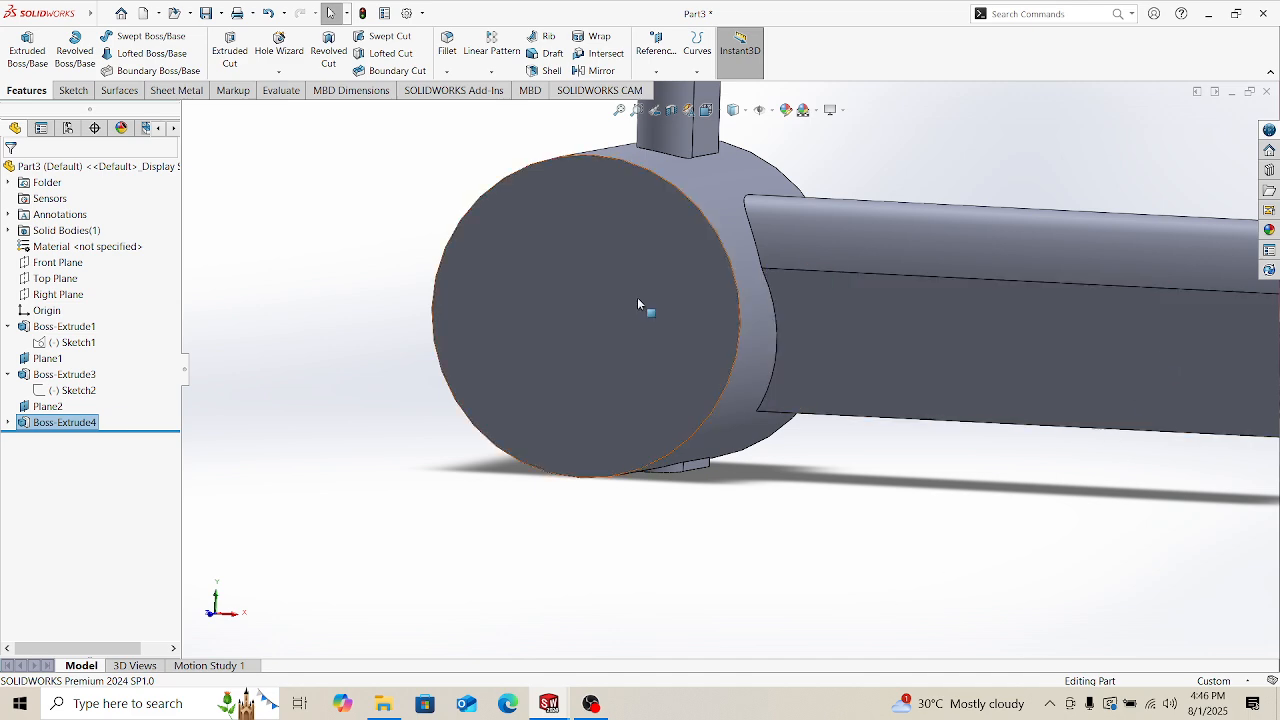
pyautogui.scroll(4, 641, 302)
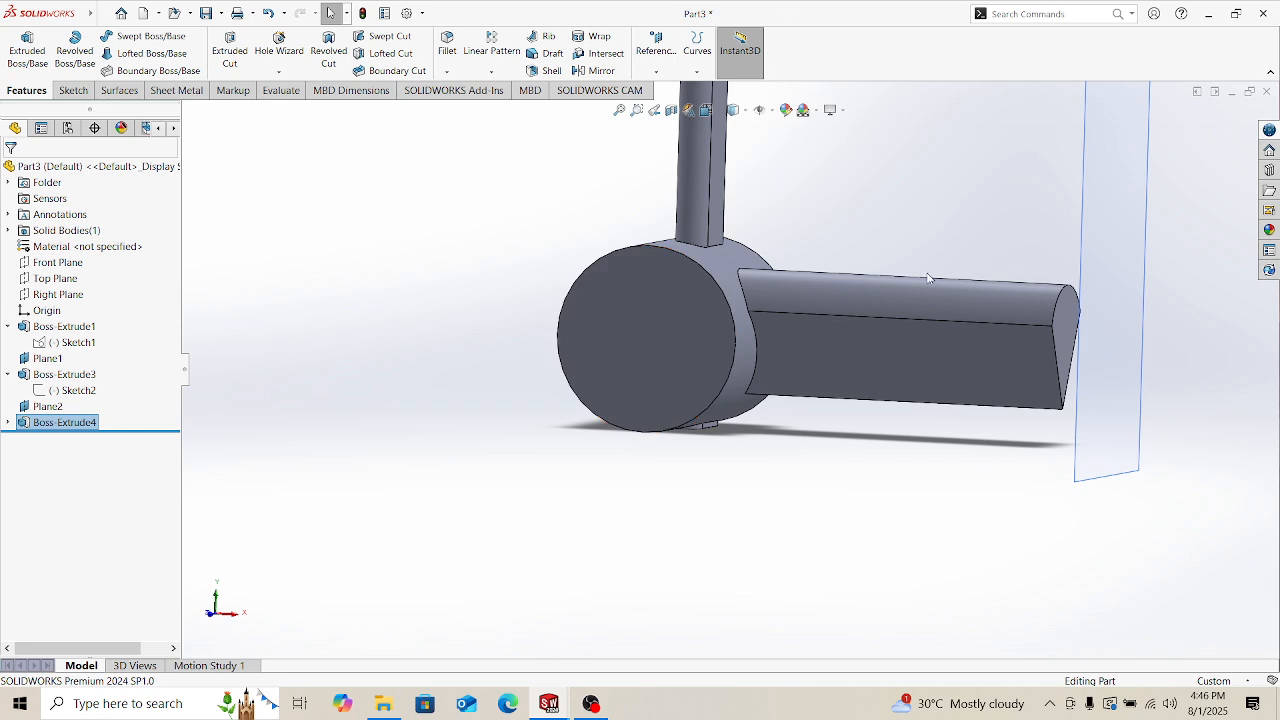
pyautogui.scroll(3, 812, 323)
pyautogui.moveTo(712, 277); pyautogui.dragTo(712, 350, button='middle')
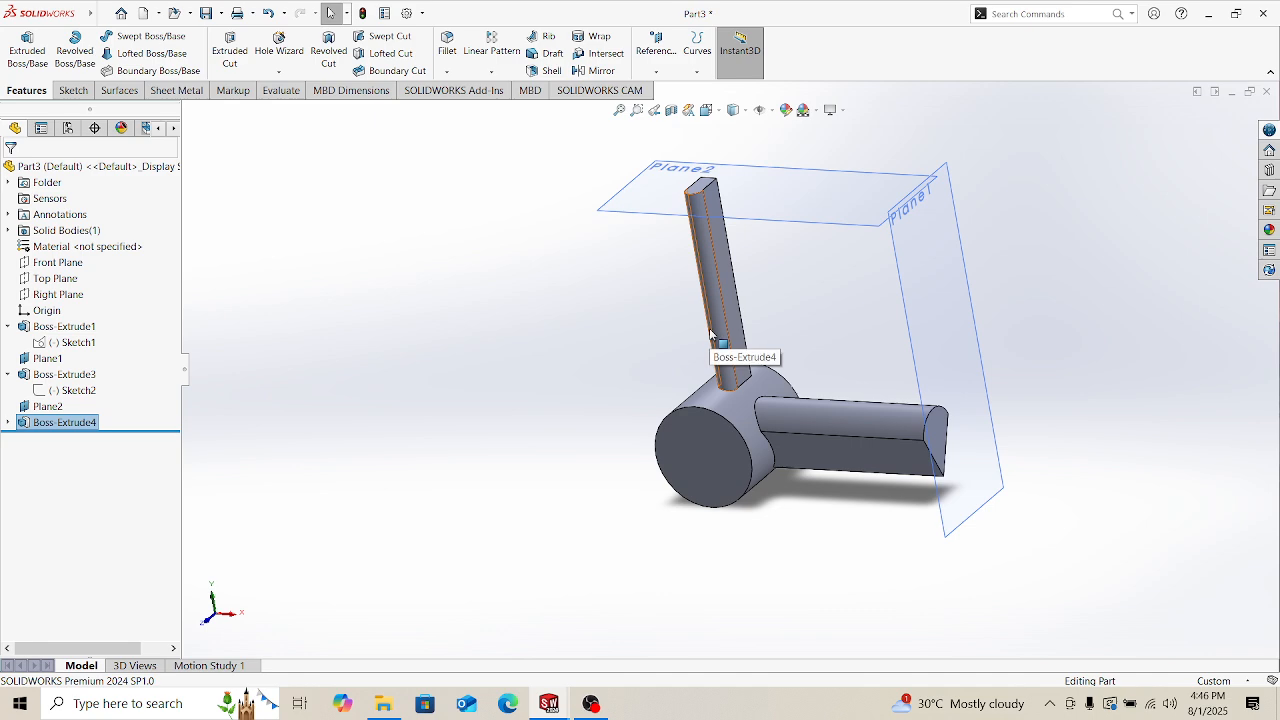
pyautogui.click(360, 268)
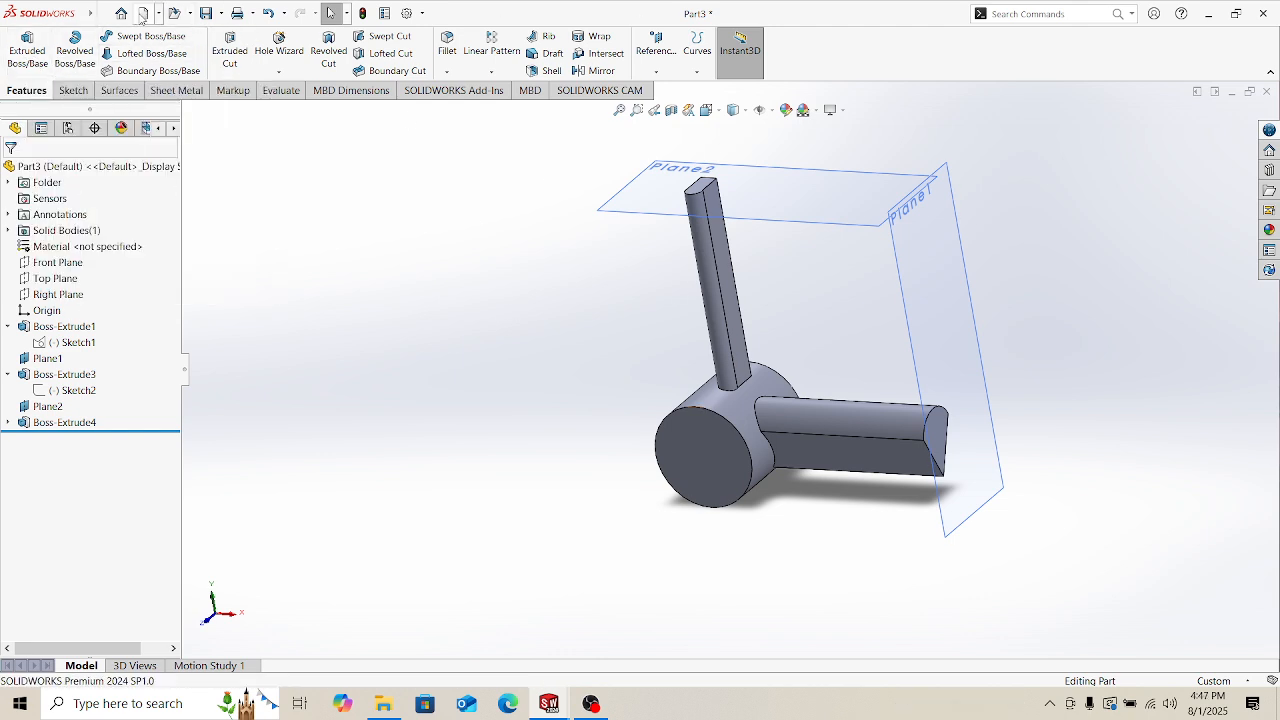
# Step: Create a new part document and close Part3 without saving its changes
pyautogui.click(121, 13)
pyautogui.click(350, 197)
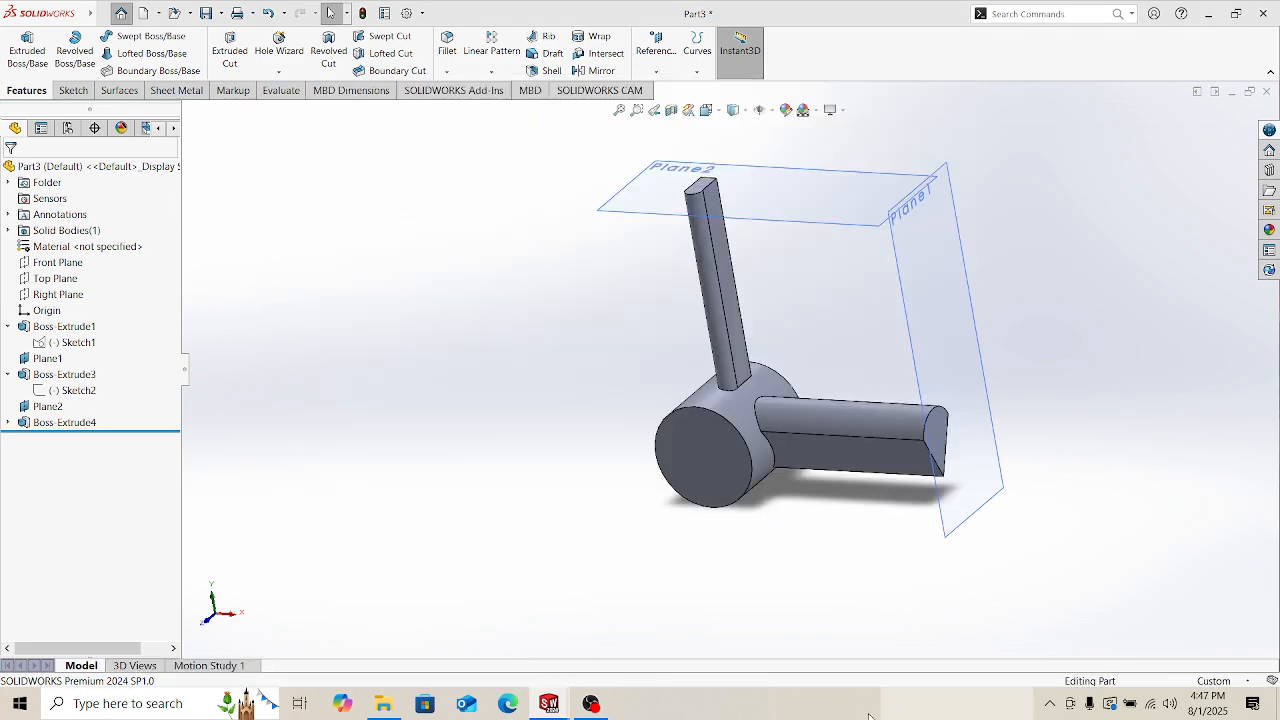
pyautogui.moveTo(552, 703)
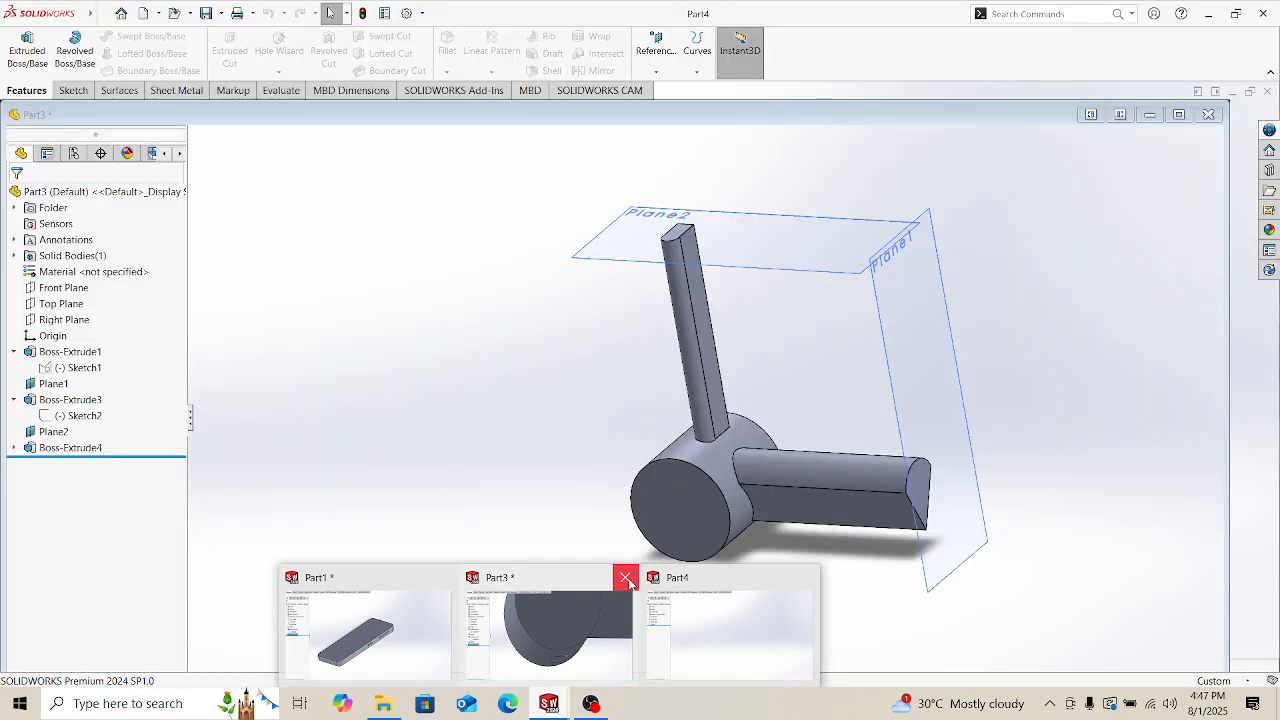
pyautogui.click(627, 580)
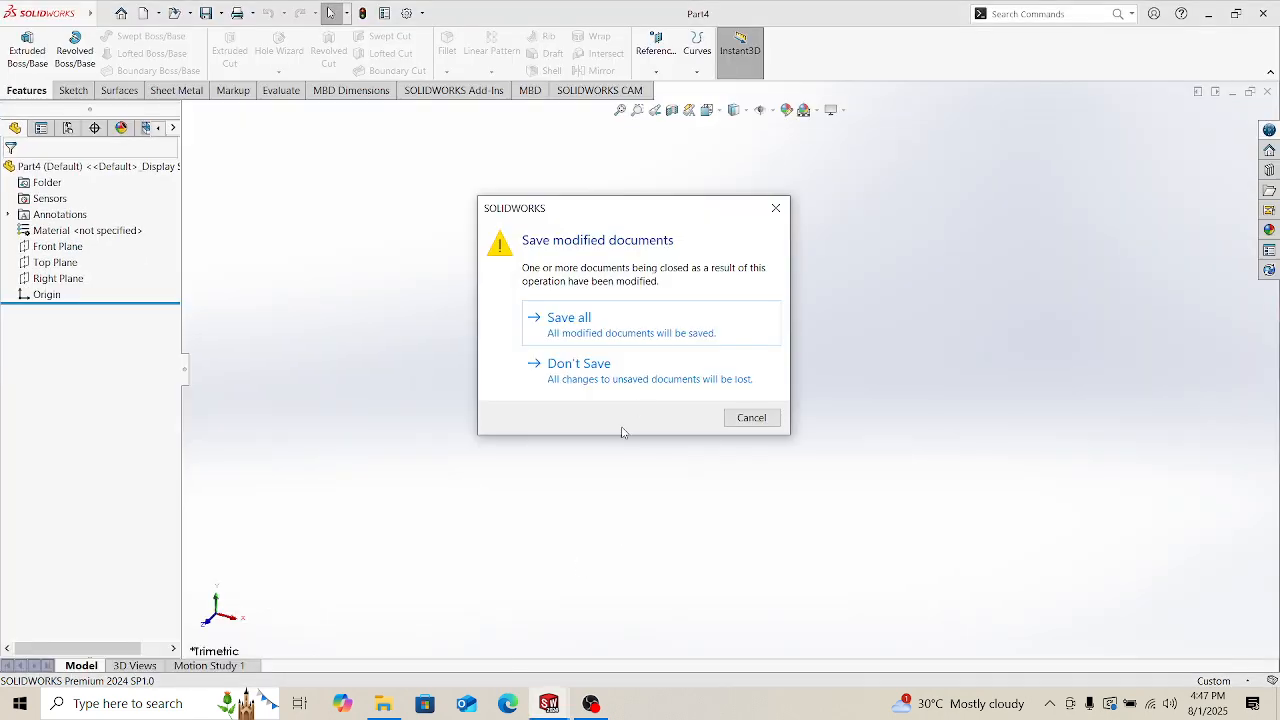
pyautogui.click(603, 365)
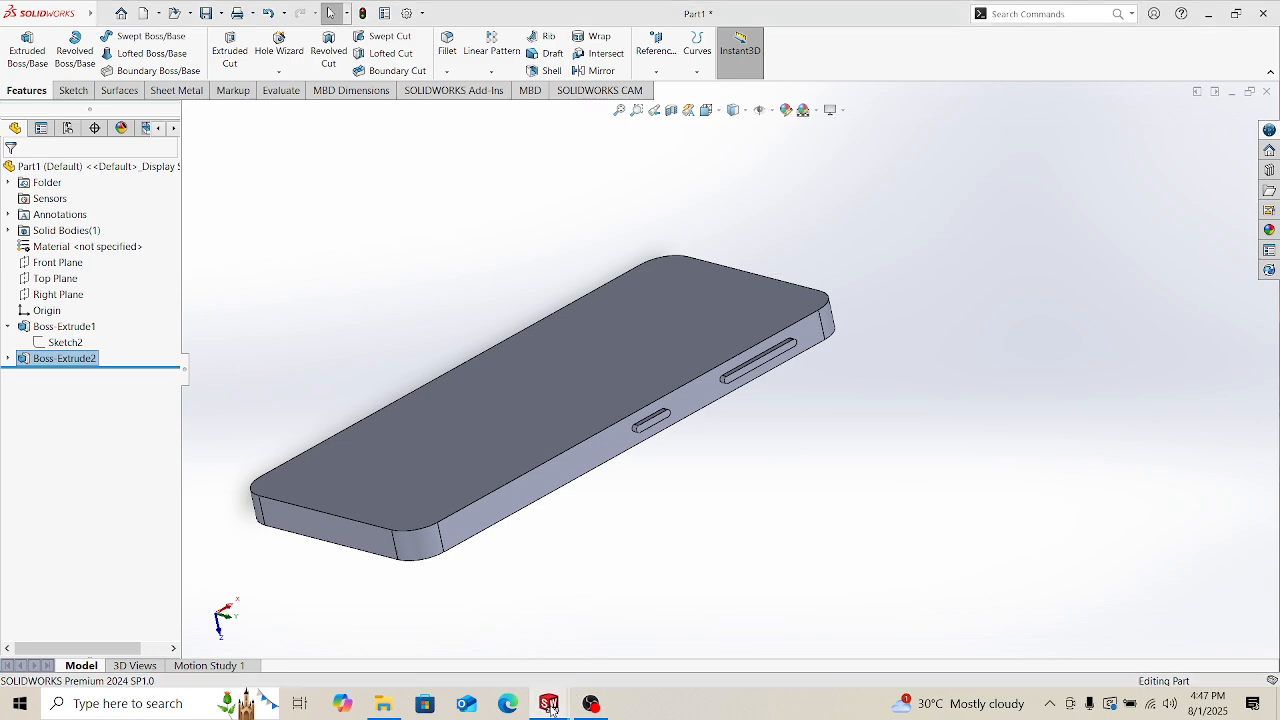
# Step: Switch to the empty Part4 and set its unit system to MMGS (millimeter, gram, second)
pyautogui.moveTo(552, 706)
pyautogui.click(708, 580)
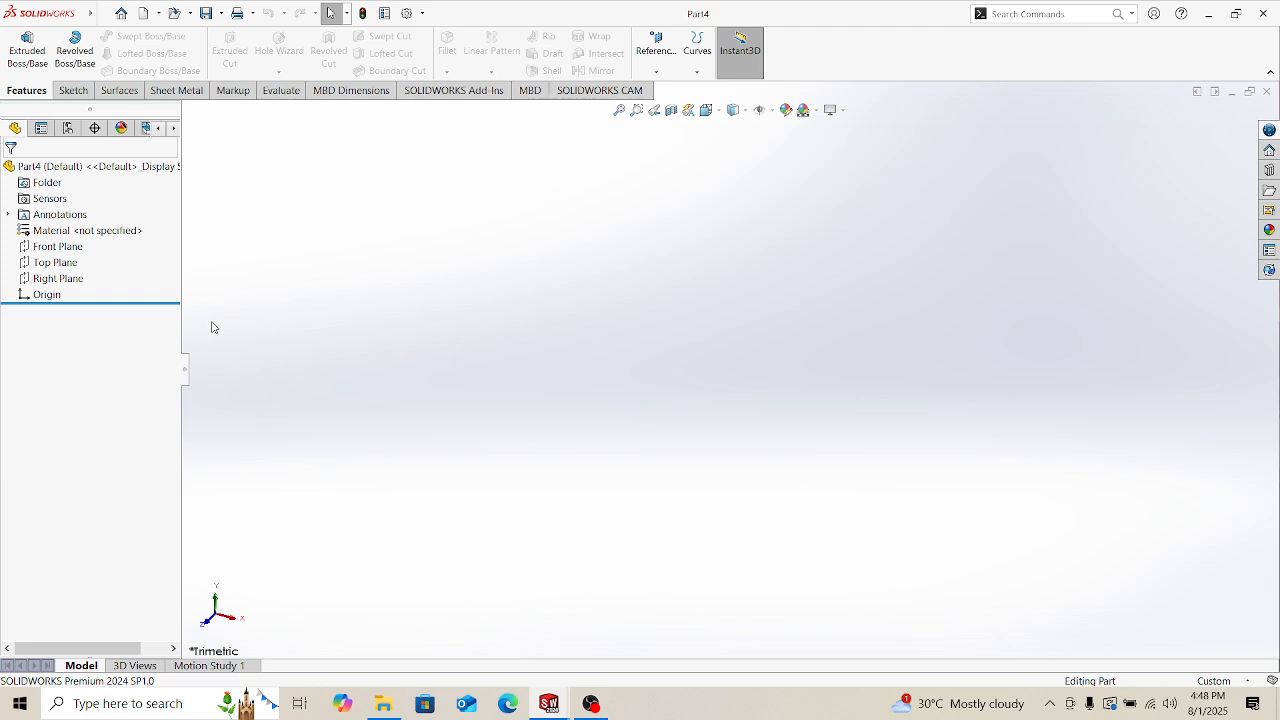
pyautogui.click(50, 246)
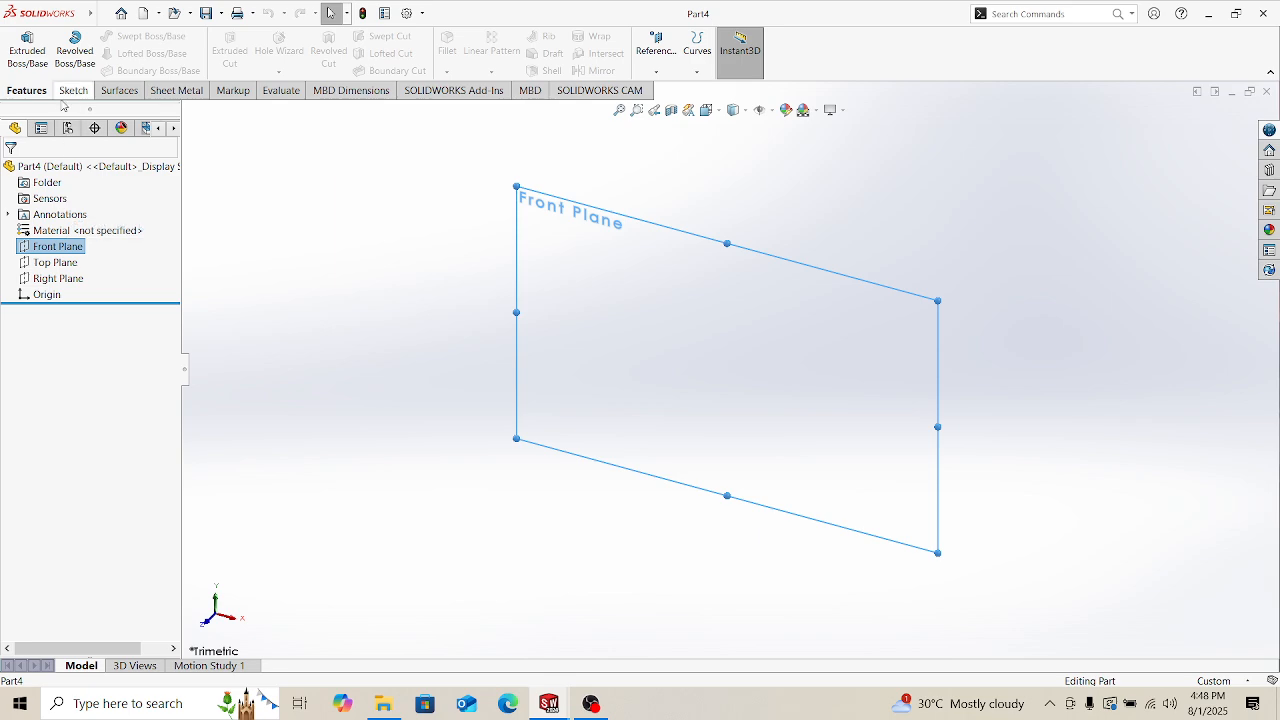
pyautogui.click(1213, 680)
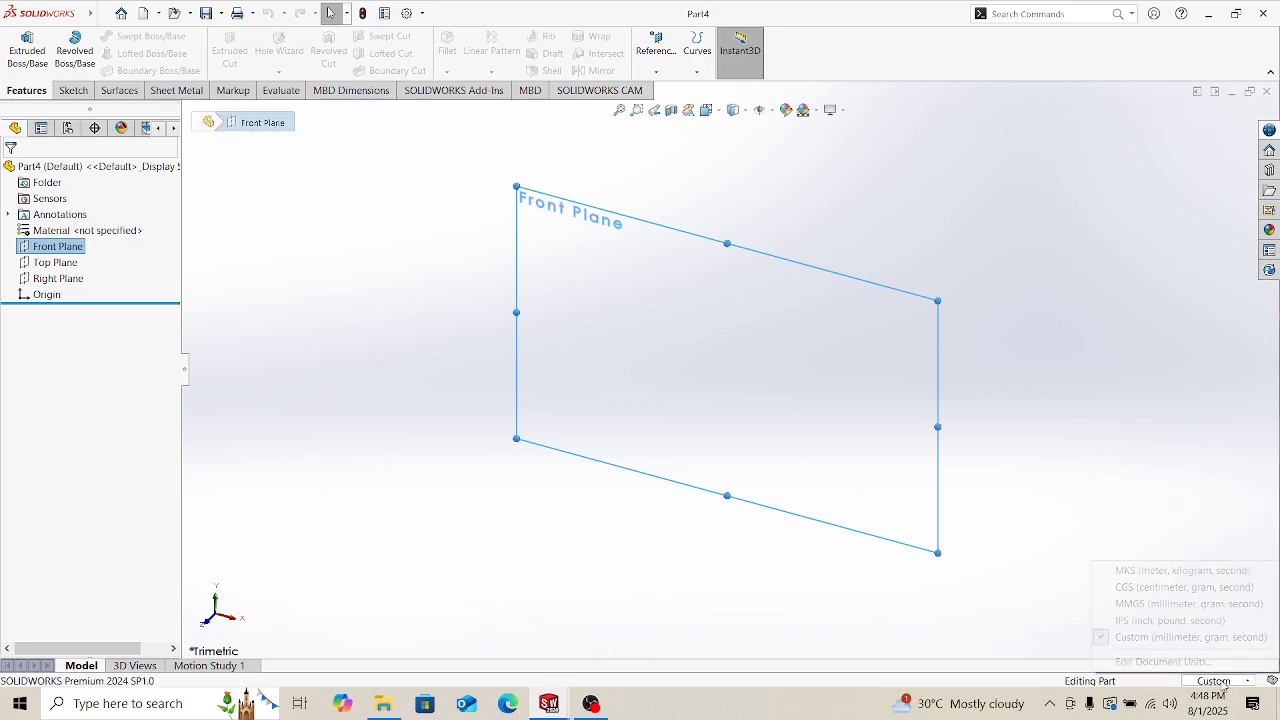
pyautogui.click(1150, 603)
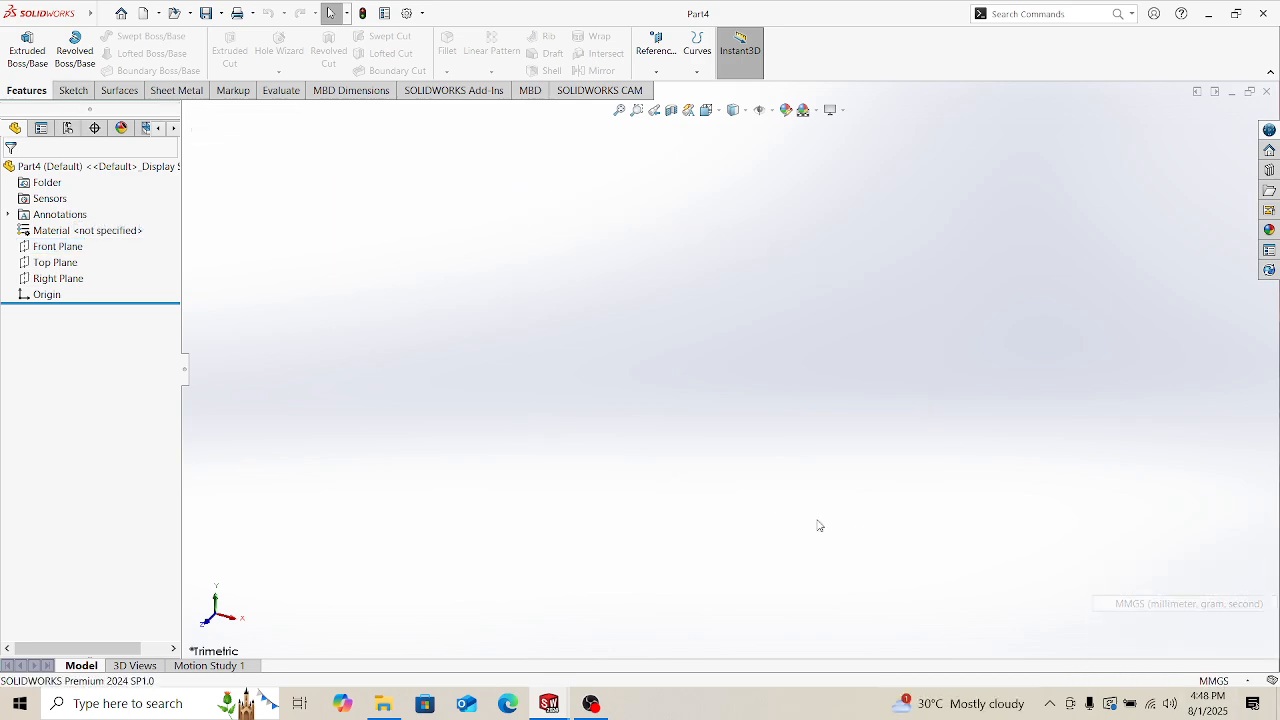
# Step: Start a sketch on the Front Plane and draw a vertical centerline through the origin, reaching about 90 mm above it and equally far below
pyautogui.click(62, 246)
pyautogui.click(73, 90)
pyautogui.click(20, 45)
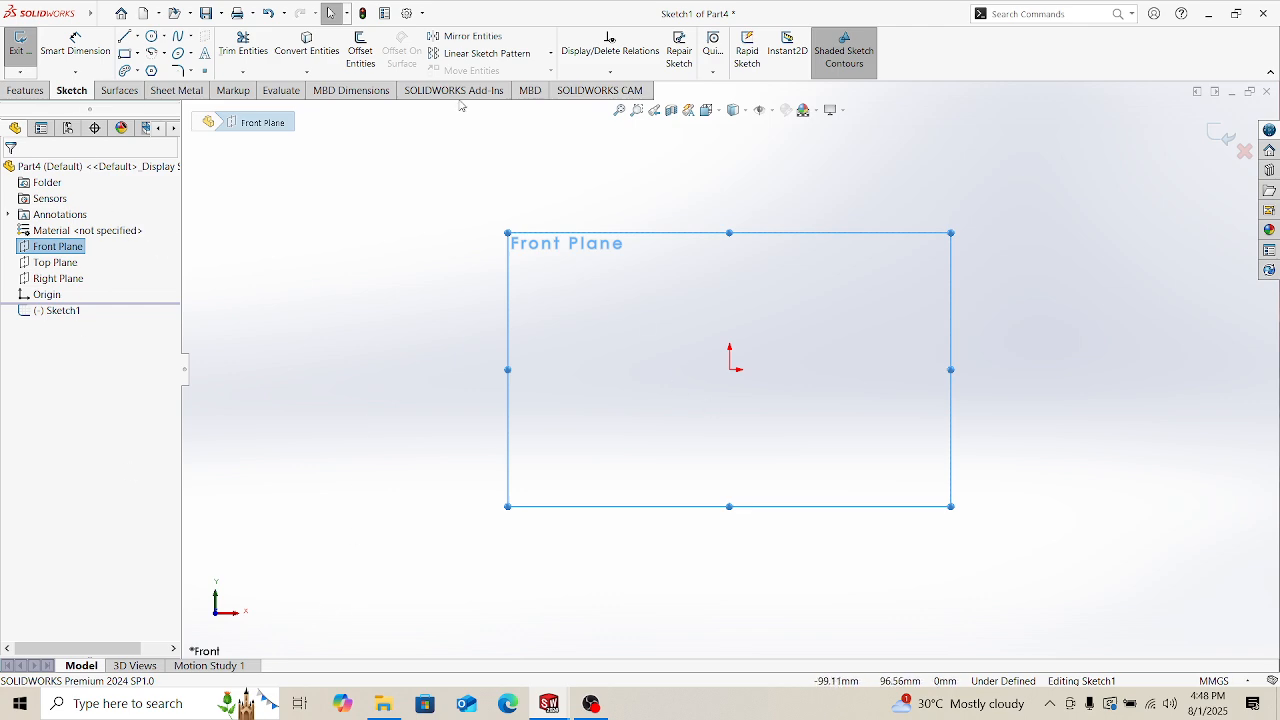
pyautogui.click(136, 37)
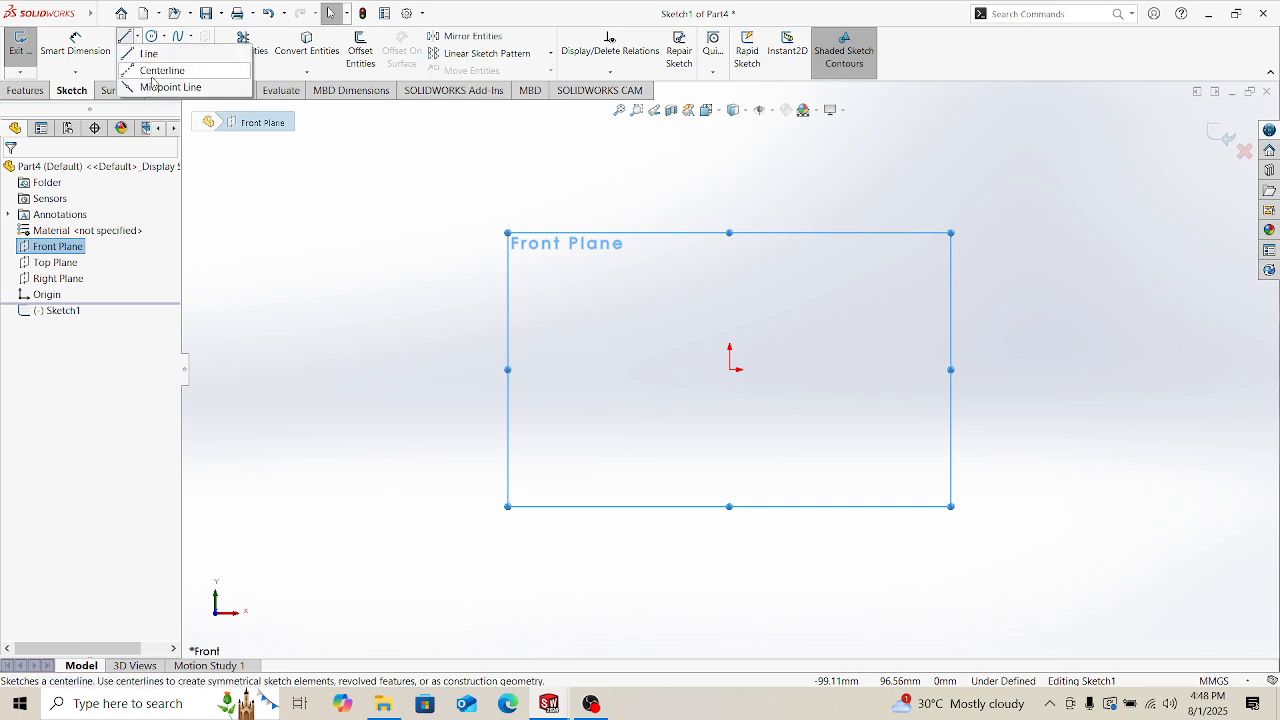
pyautogui.click(158, 71)
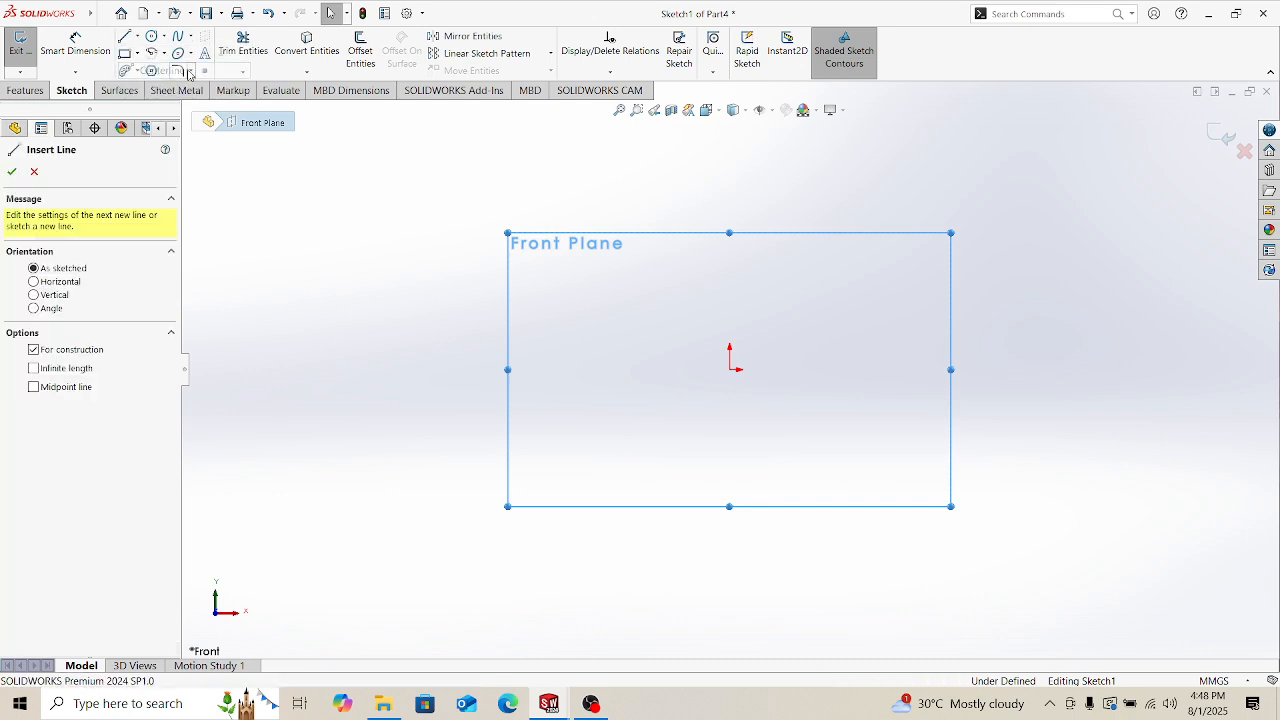
pyautogui.click(729, 369)
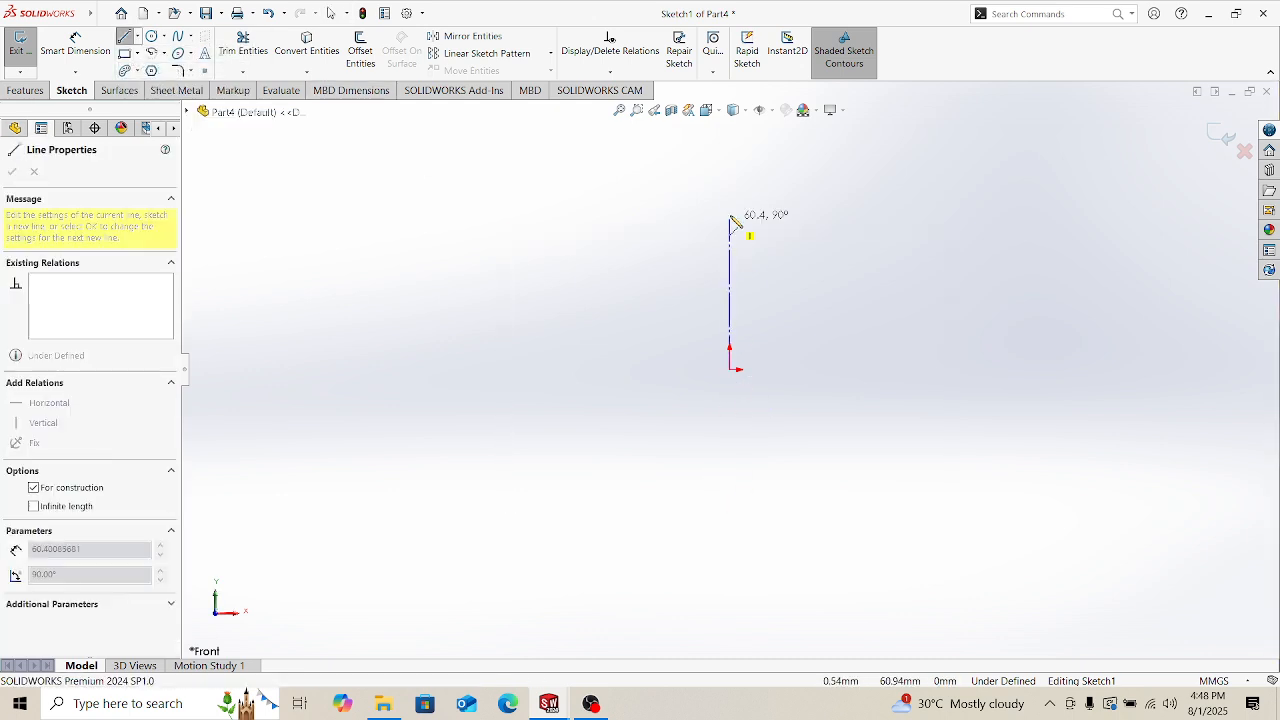
pyautogui.click(729, 146)
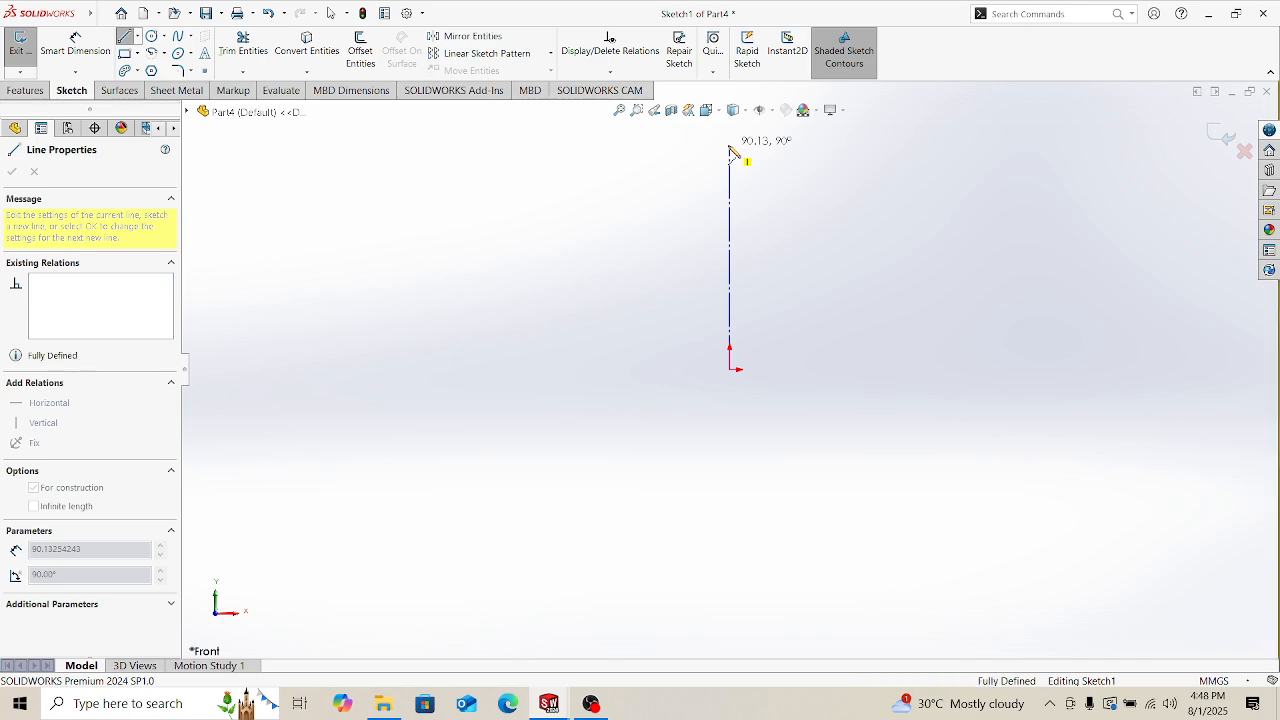
pyautogui.click(730, 593)
pyautogui.press('Escape')
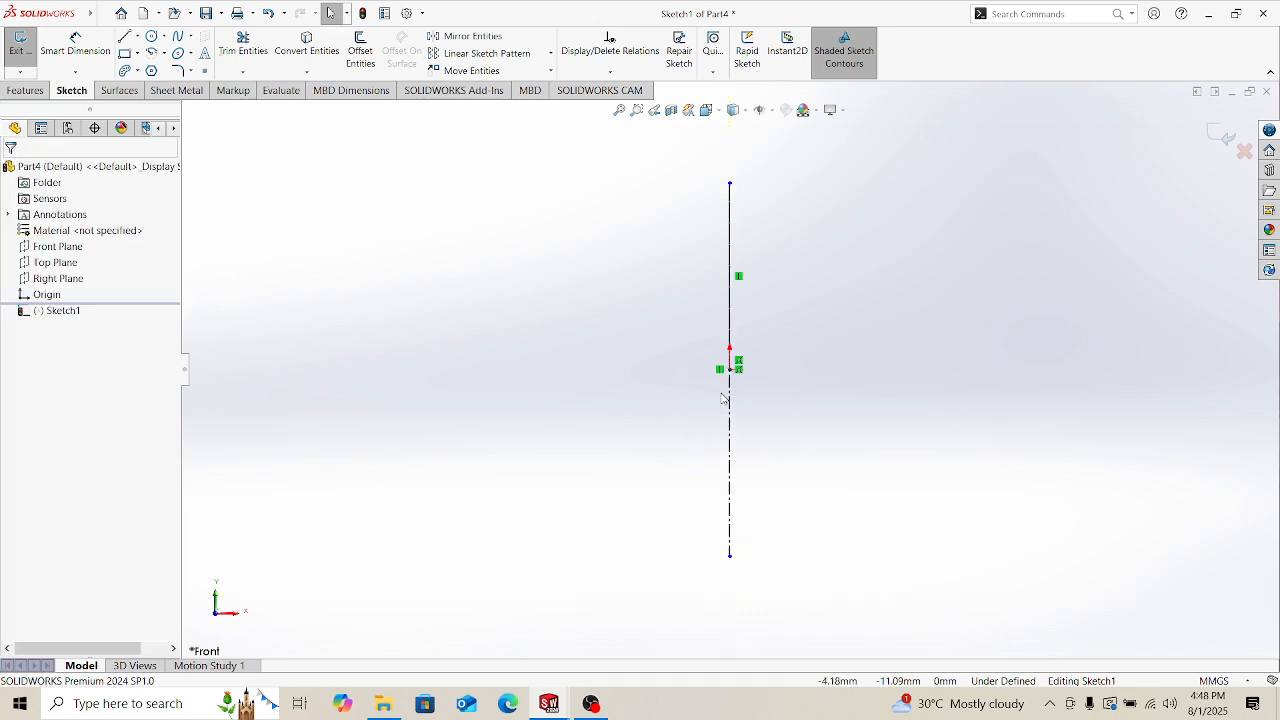
pyautogui.click(103, 14)
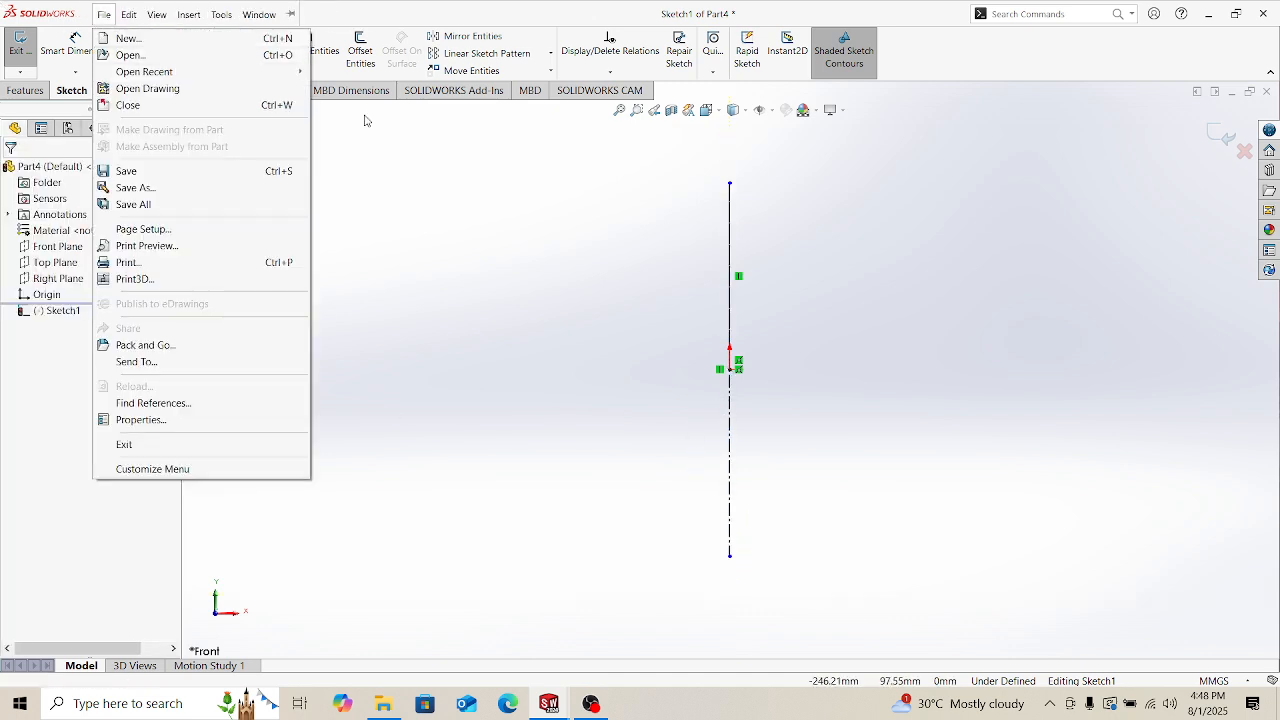
pyautogui.click(384, 191)
# Step: Draw a short vertical line about 62 mm to the right of the centerline, beside its upper half
pyautogui.click(124, 37)
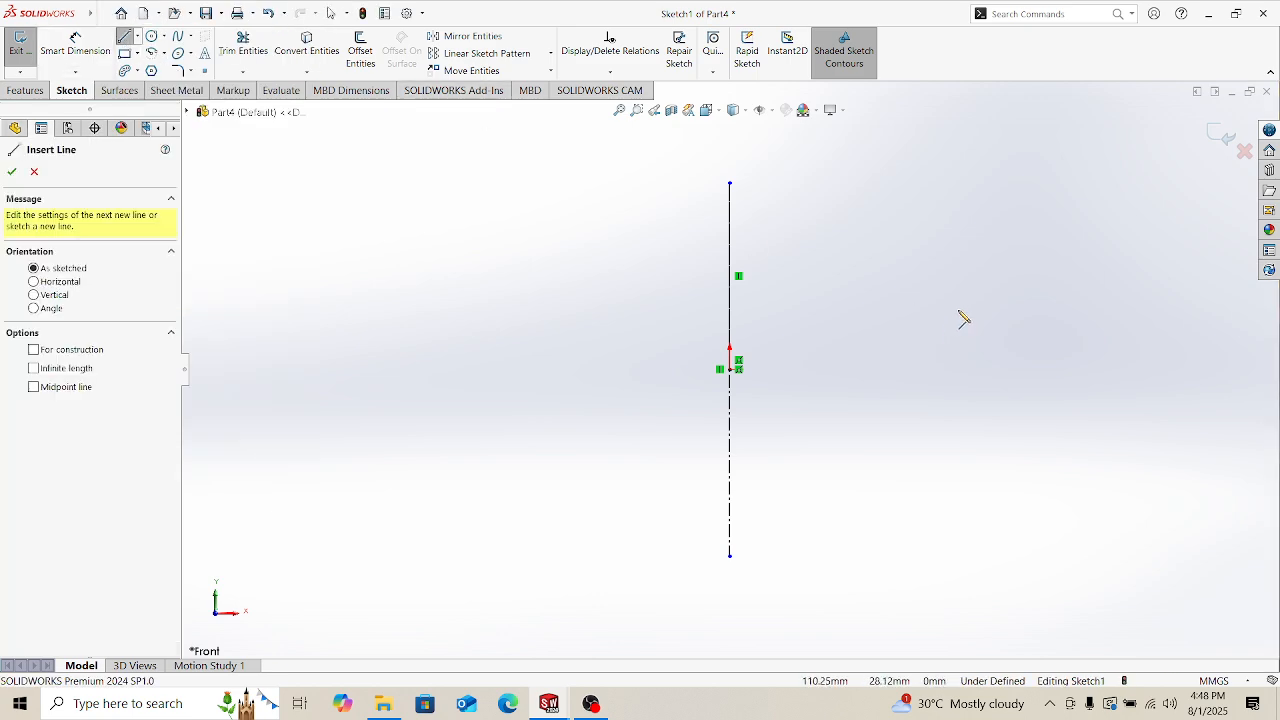
pyautogui.scroll(-1, 774, 286)
pyautogui.scroll(-1, 810, 289)
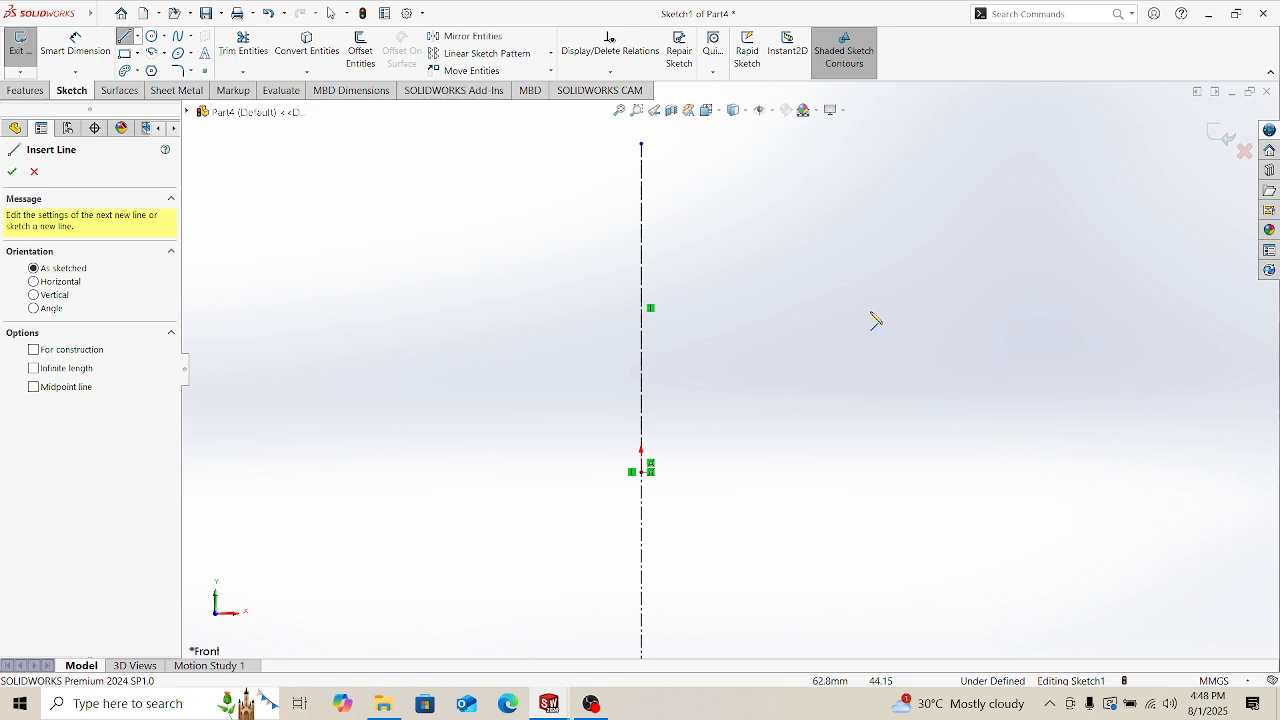
pyautogui.click(867, 327)
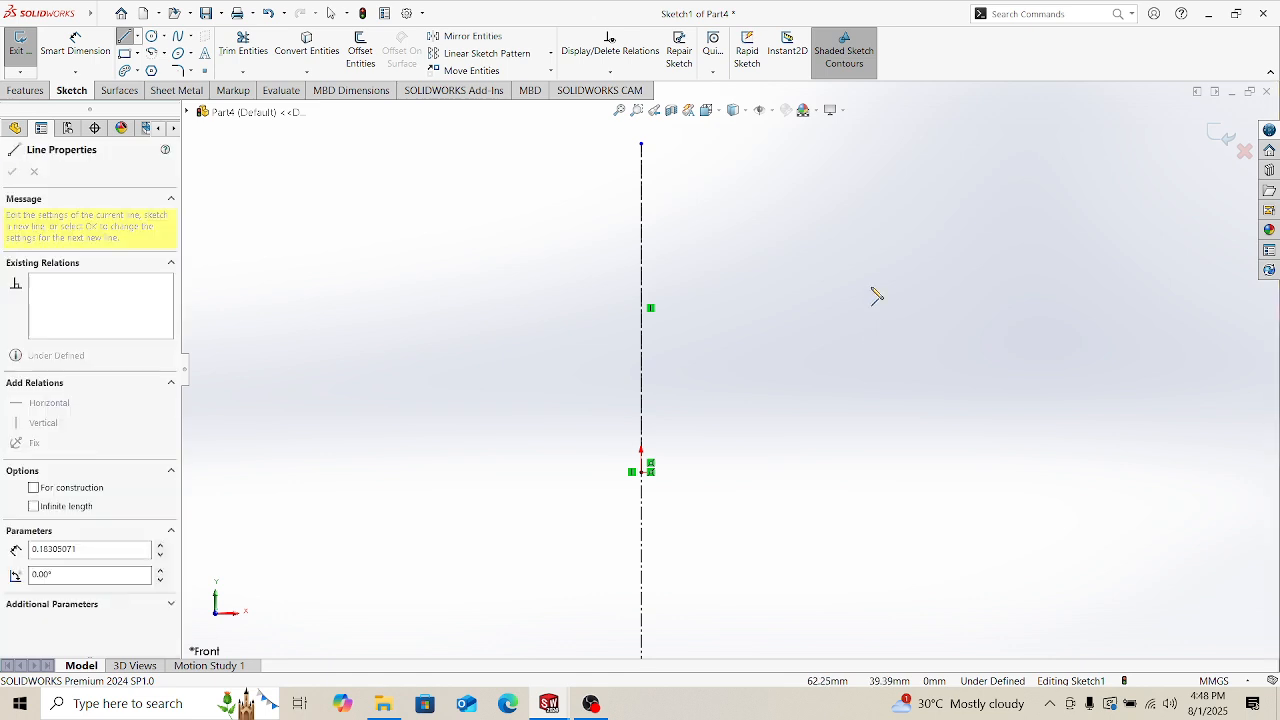
pyautogui.click(867, 229)
pyautogui.press('Escape')
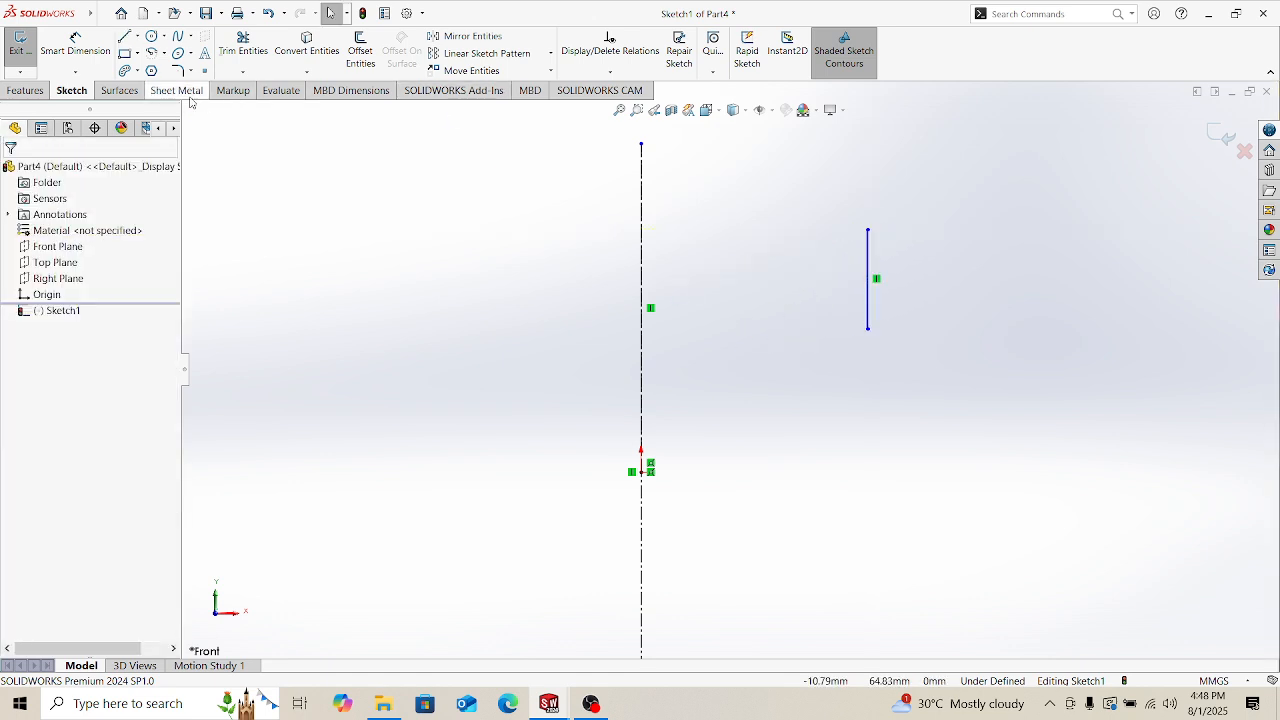
# Step: Draw a 90° tangent arc of about 18 mm radius from the short line's upper end, curving inward toward the centerline
pyautogui.click(148, 52)
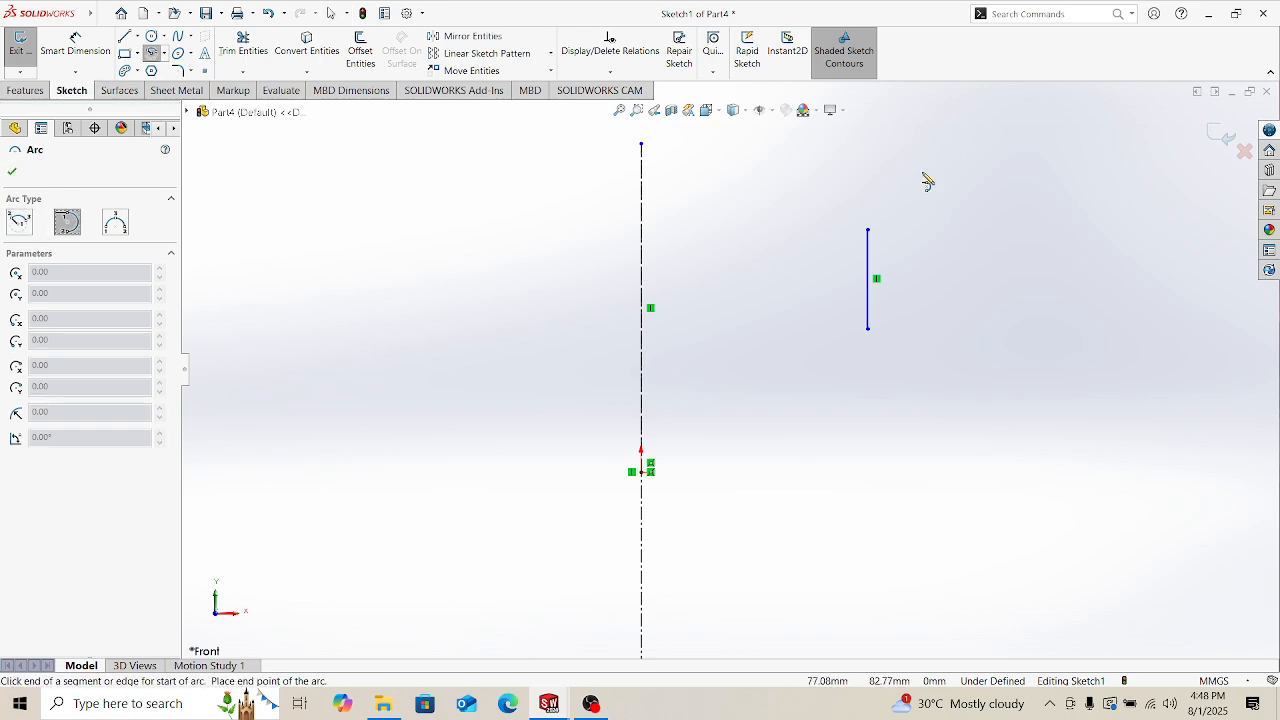
pyautogui.click(867, 229)
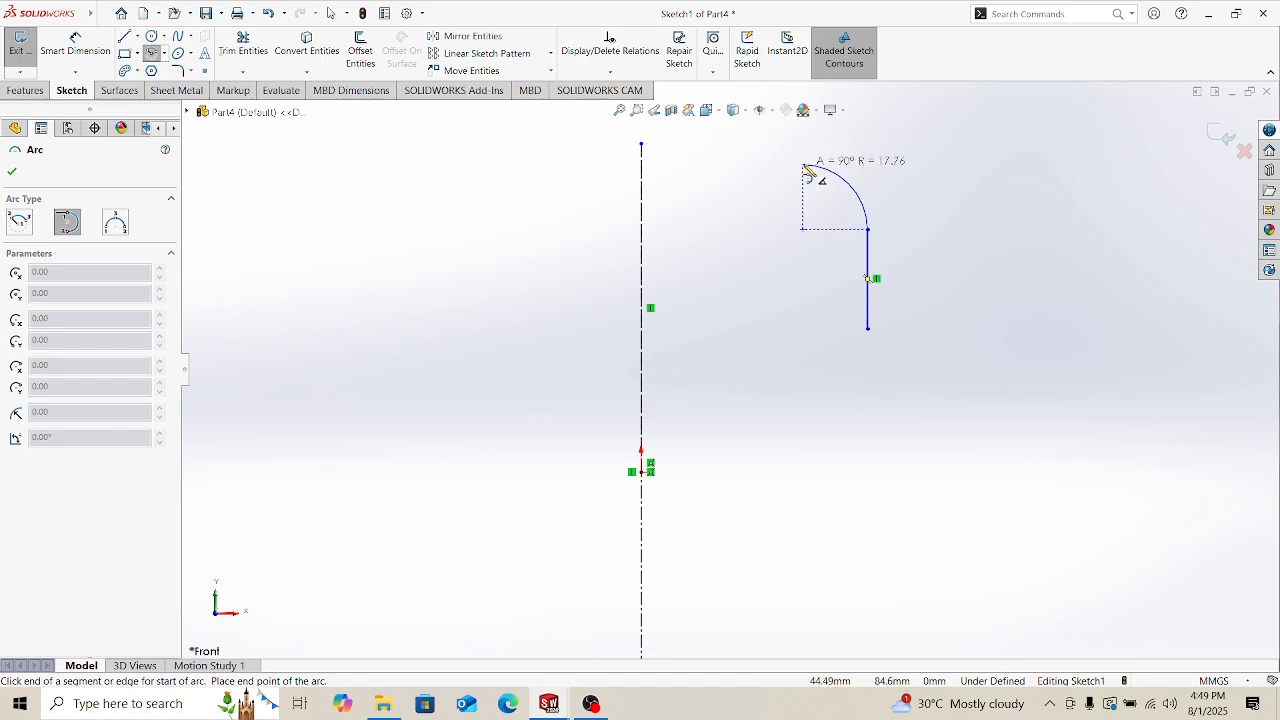
pyautogui.click(803, 164)
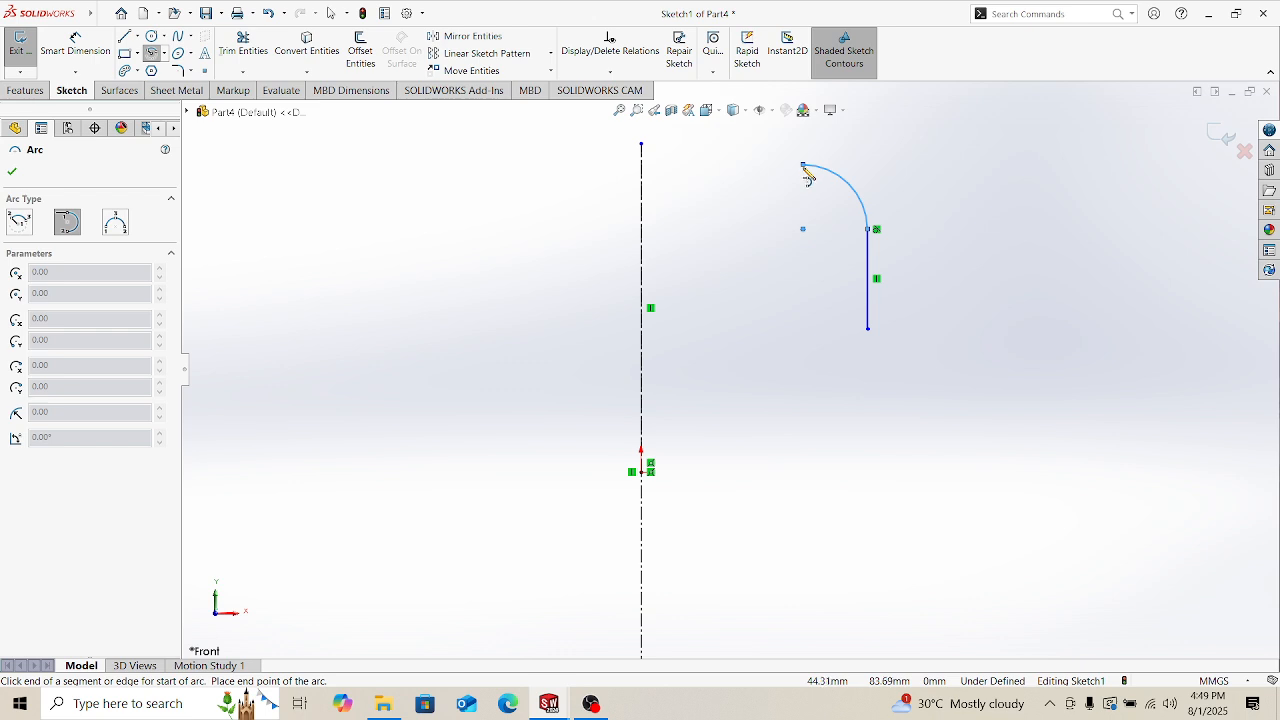
pyautogui.press('Escape')
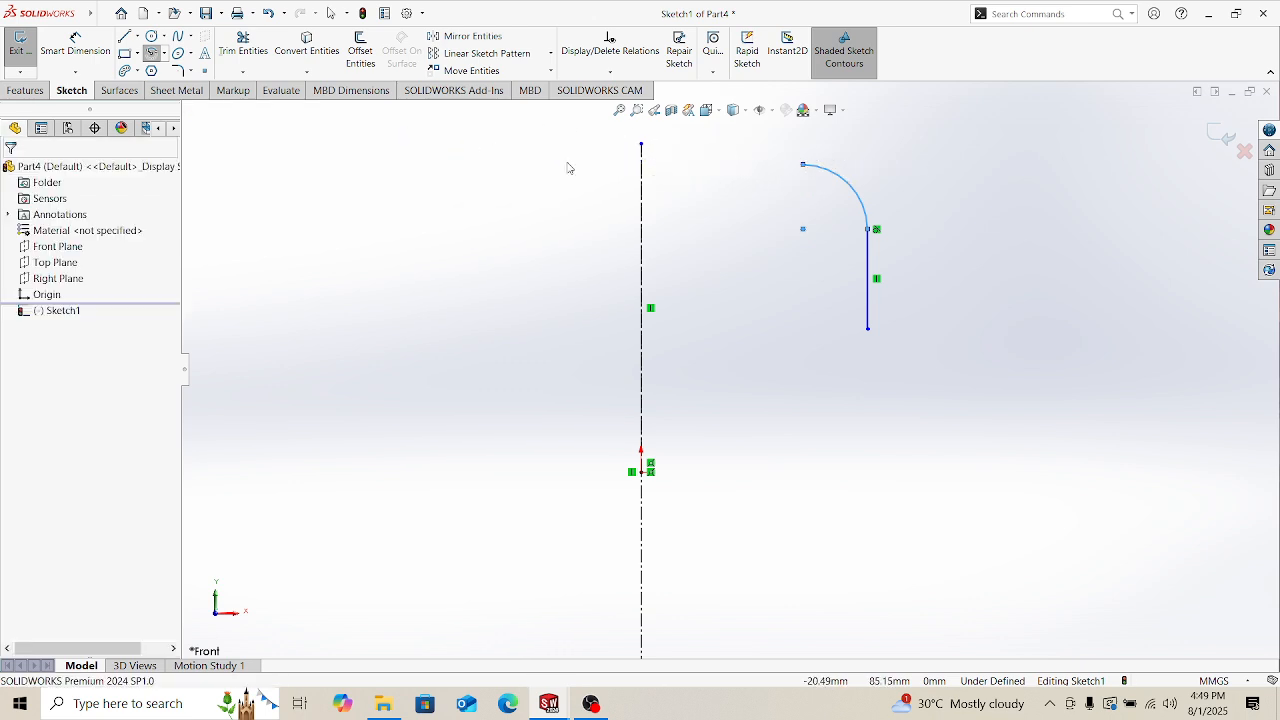
pyautogui.click(103, 13)
pyautogui.click(497, 214)
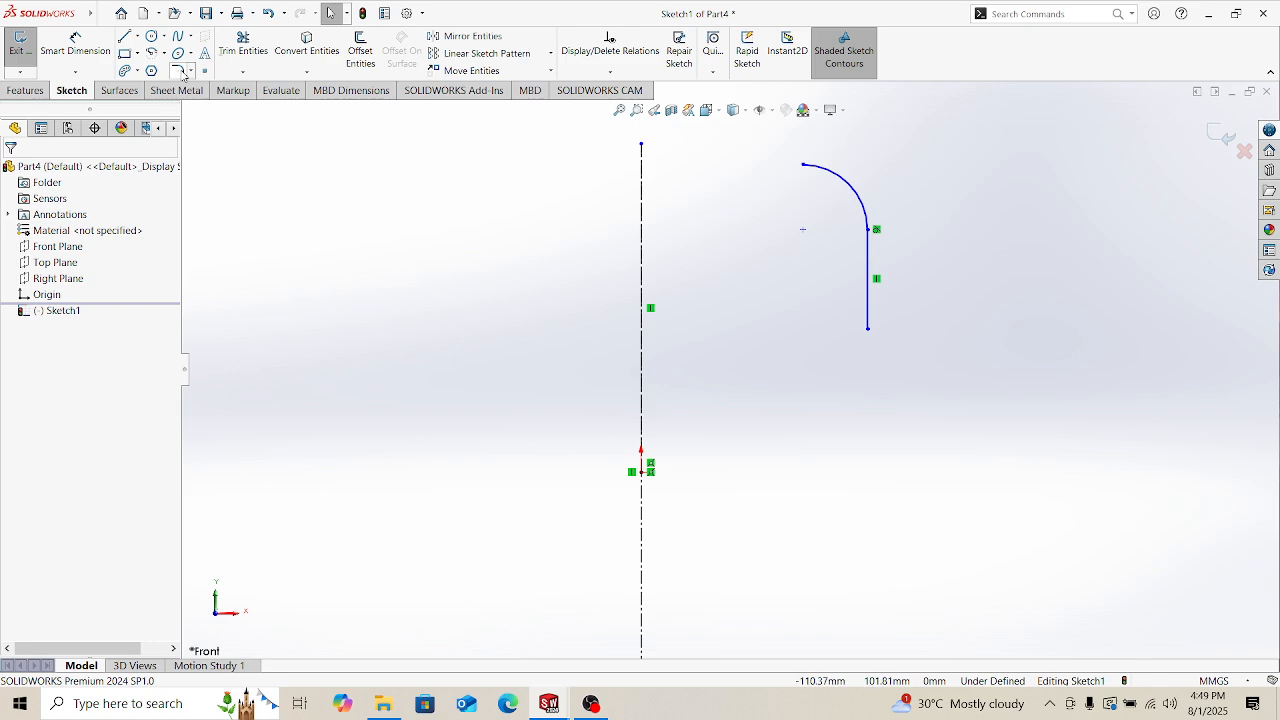
# Step: Draw a vertical line about 19 mm long upward from the arc's upper end
pyautogui.click(124, 37)
pyautogui.scroll(2, 874, 218)
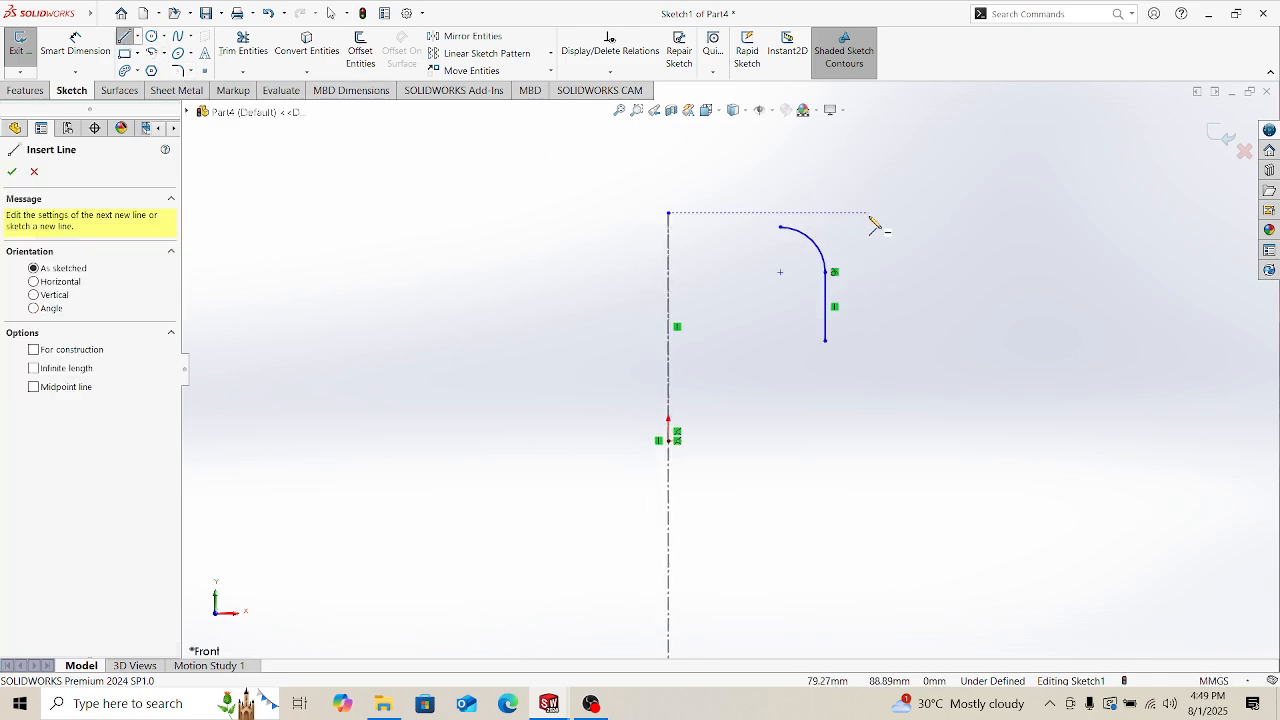
pyautogui.click(781, 228)
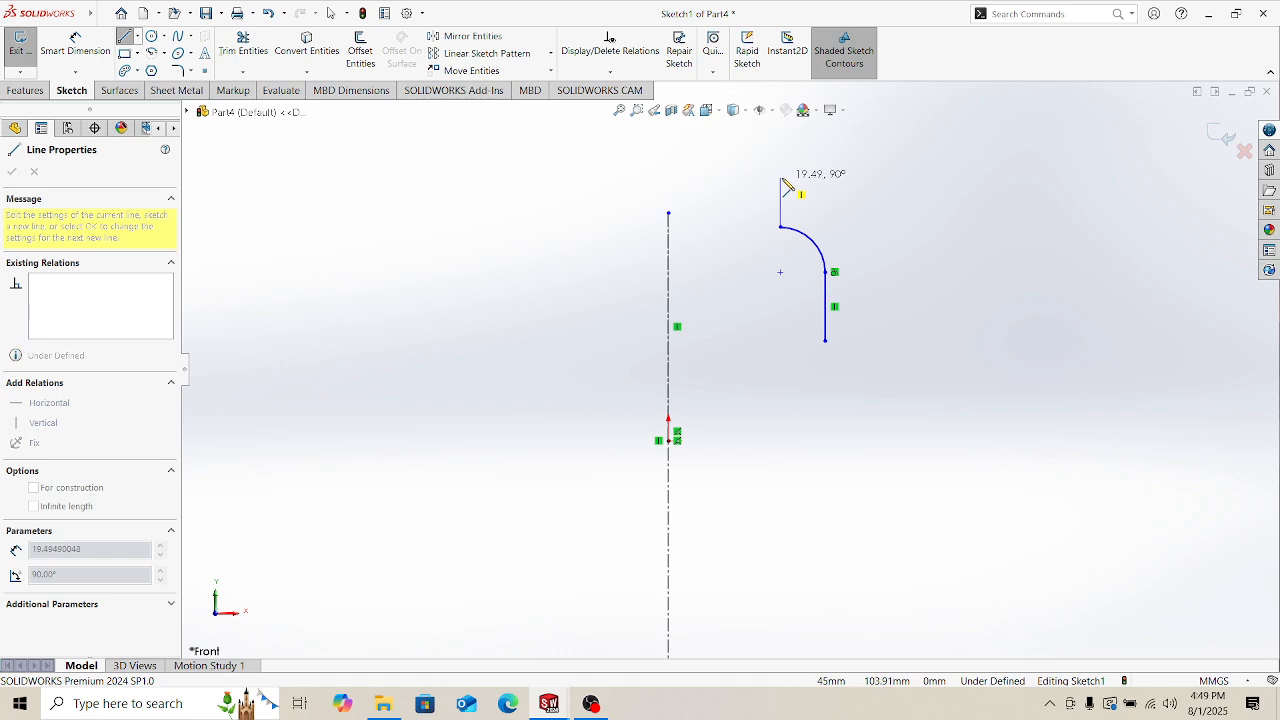
pyautogui.click(781, 180)
pyautogui.press('Escape')
pyautogui.scroll(-2, 806, 234)
pyautogui.scroll(1, 824, 278)
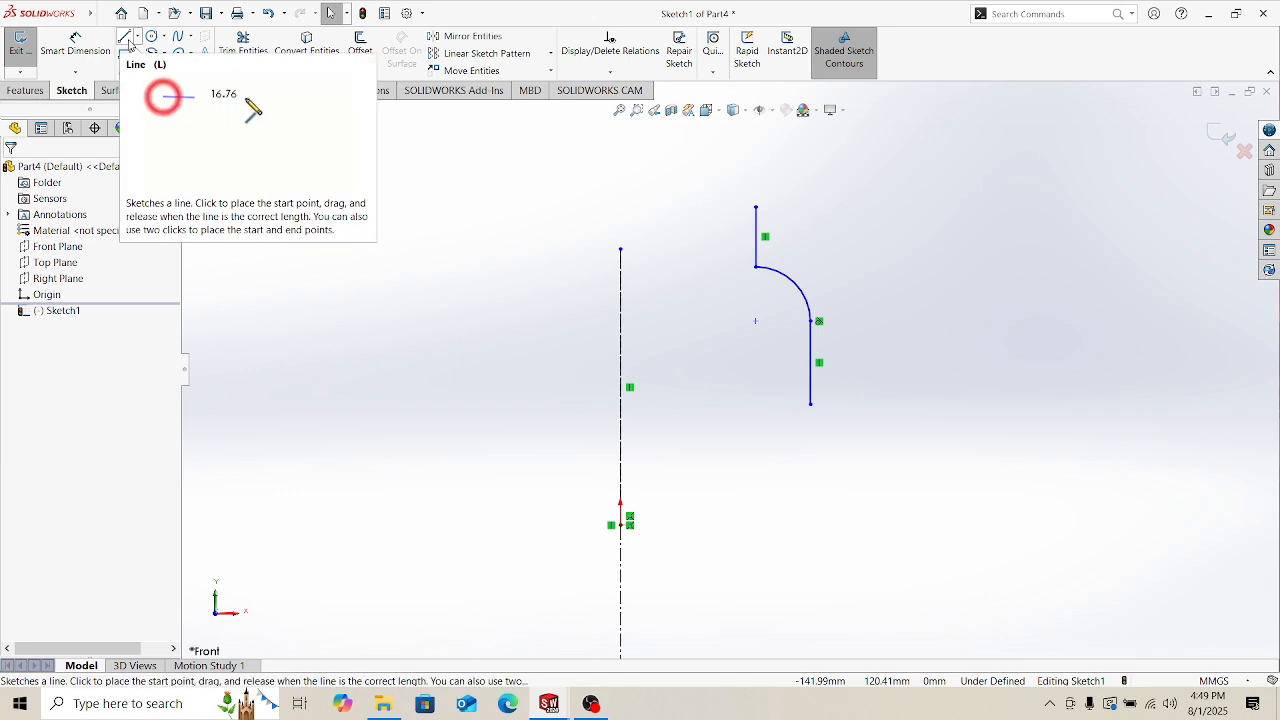
pyautogui.click(150, 52)
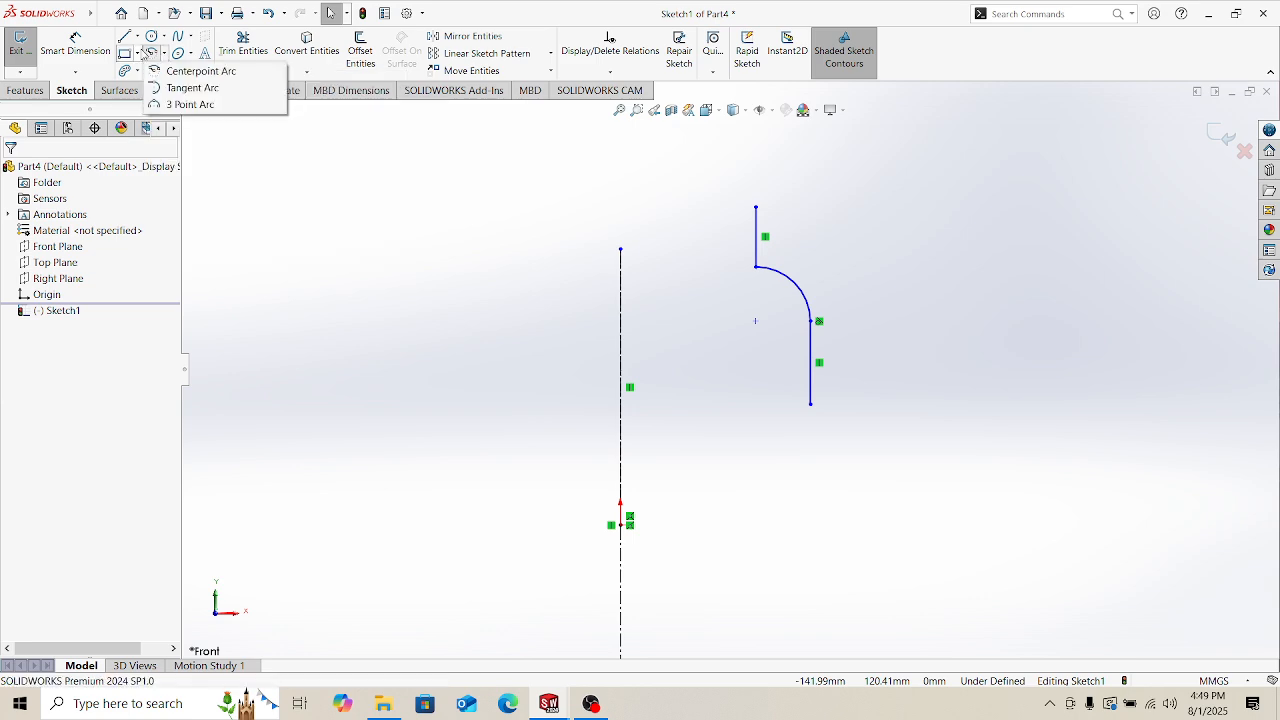
pyautogui.click(190, 104)
pyautogui.click(810, 405)
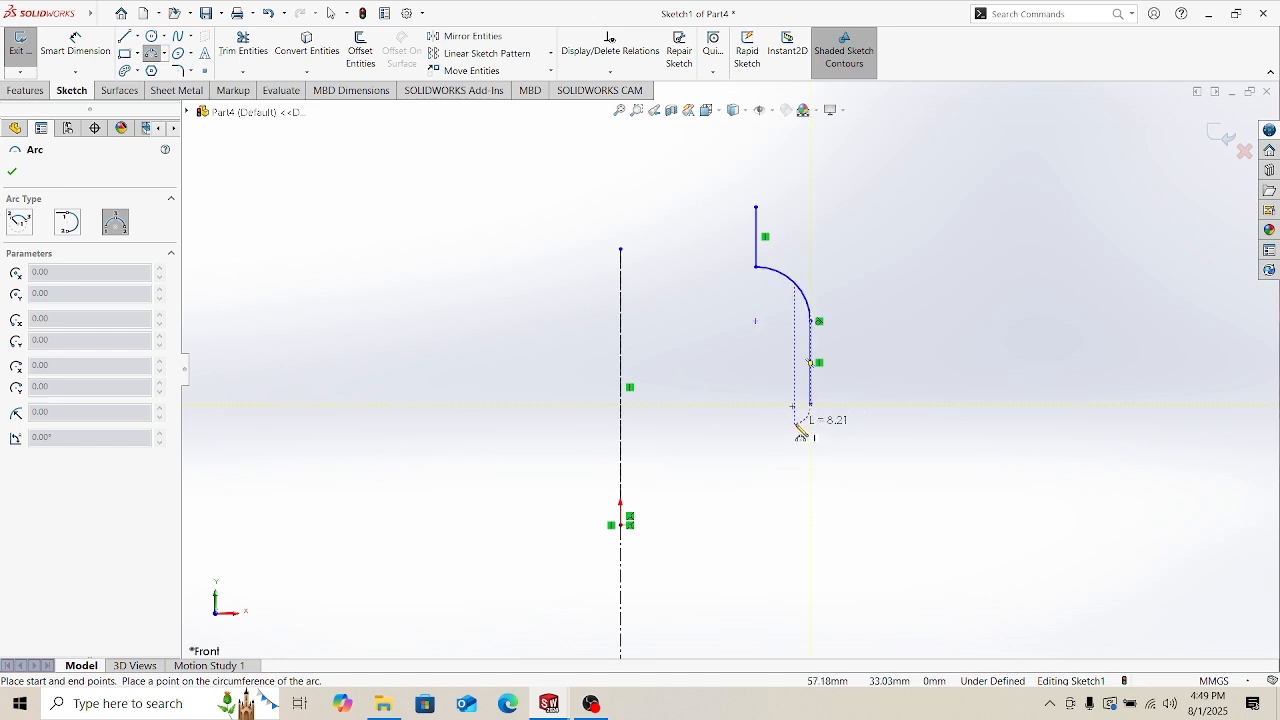
pyautogui.press('Escape')
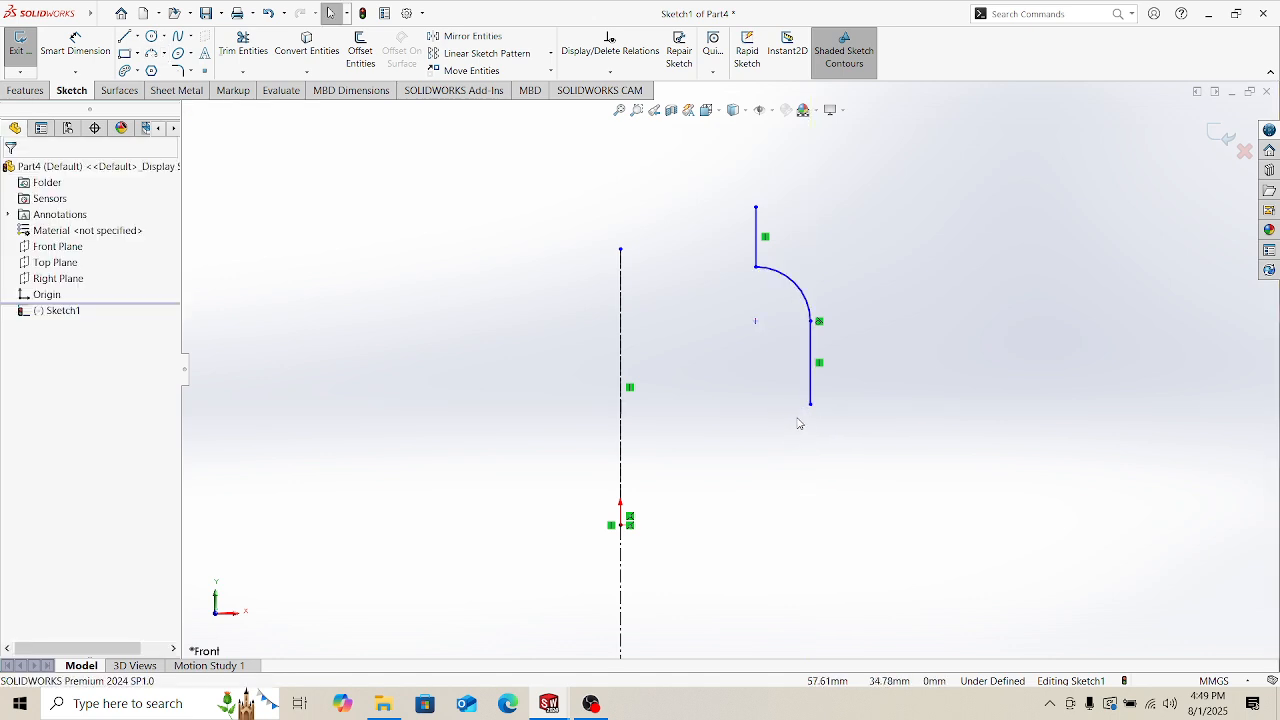
pyautogui.click(151, 53)
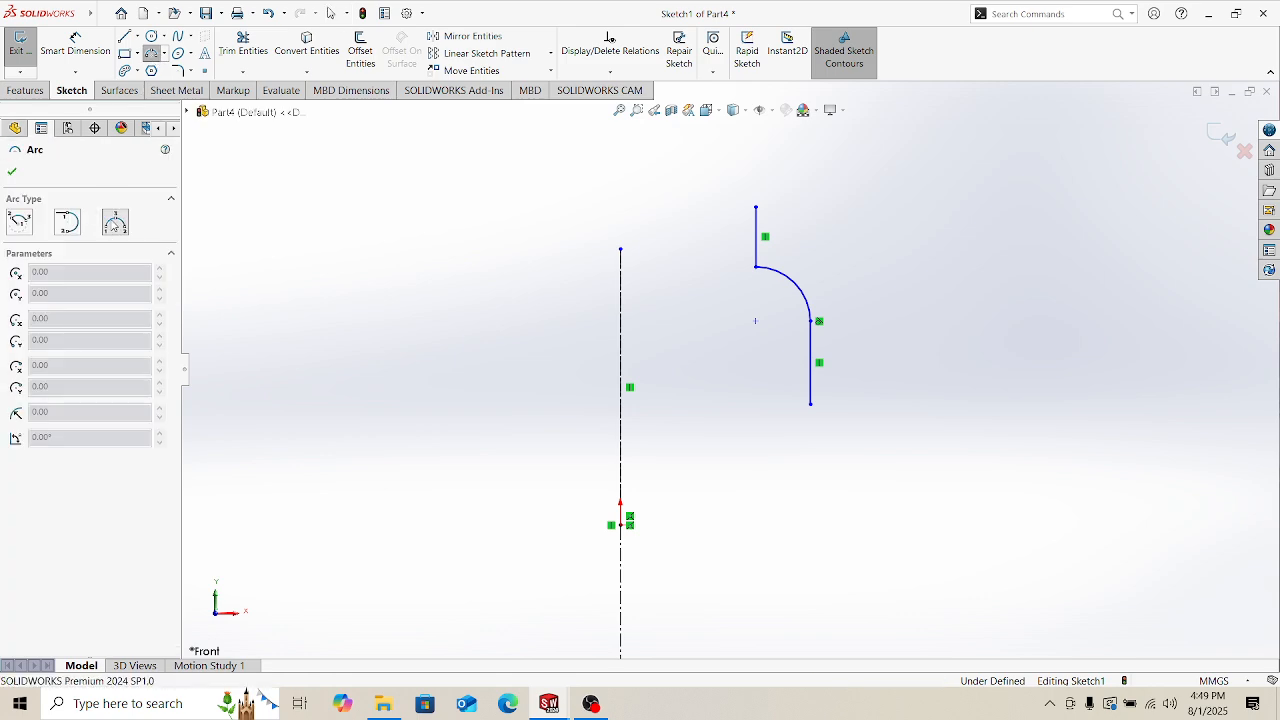
pyautogui.press('Escape')
pyautogui.click(151, 36)
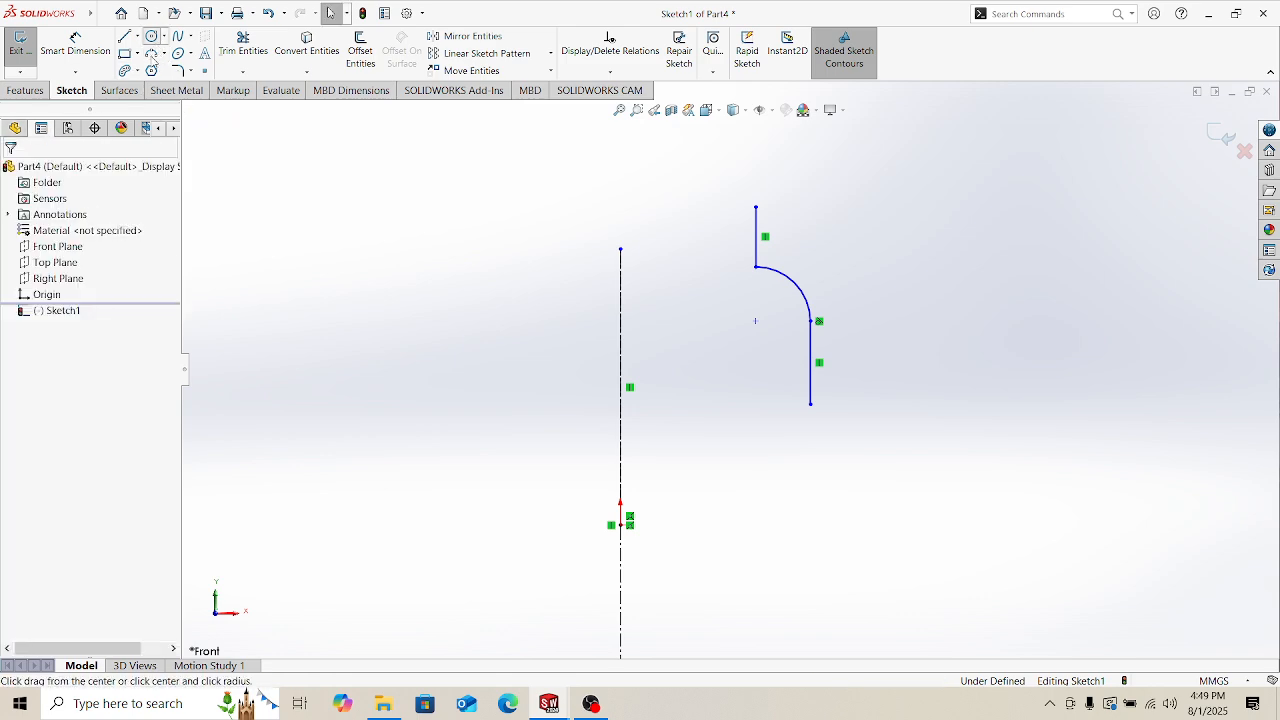
# Step: Draw a 90° three-point arc of about 5.34 mm radius from the lower end of the outer vertical line, curving inward toward the centerline
pyautogui.click(151, 53)
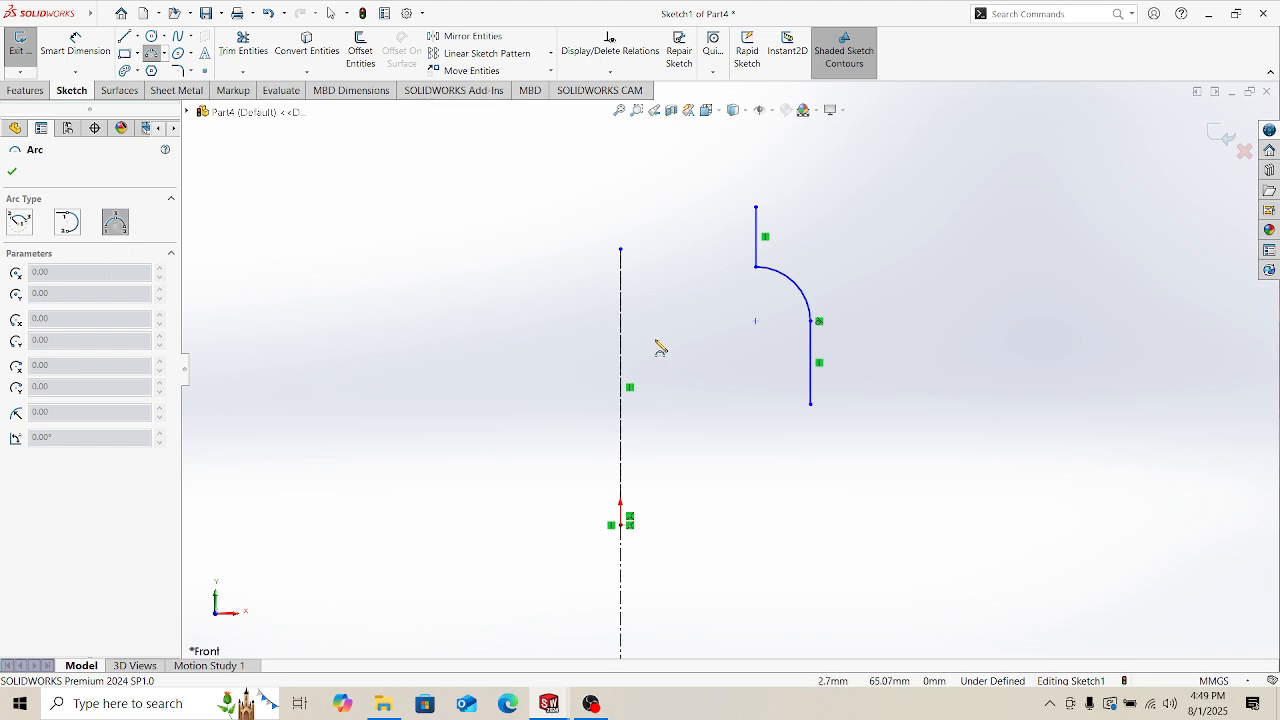
pyautogui.click(811, 406)
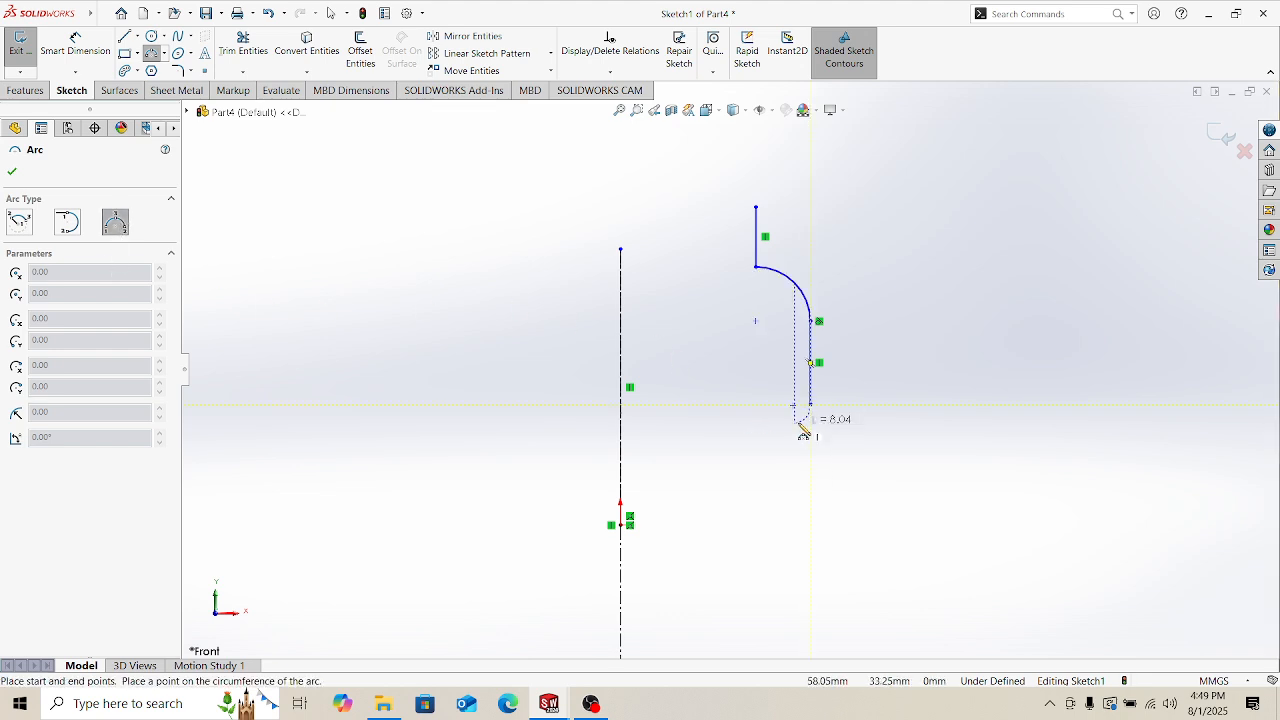
pyautogui.click(803, 420)
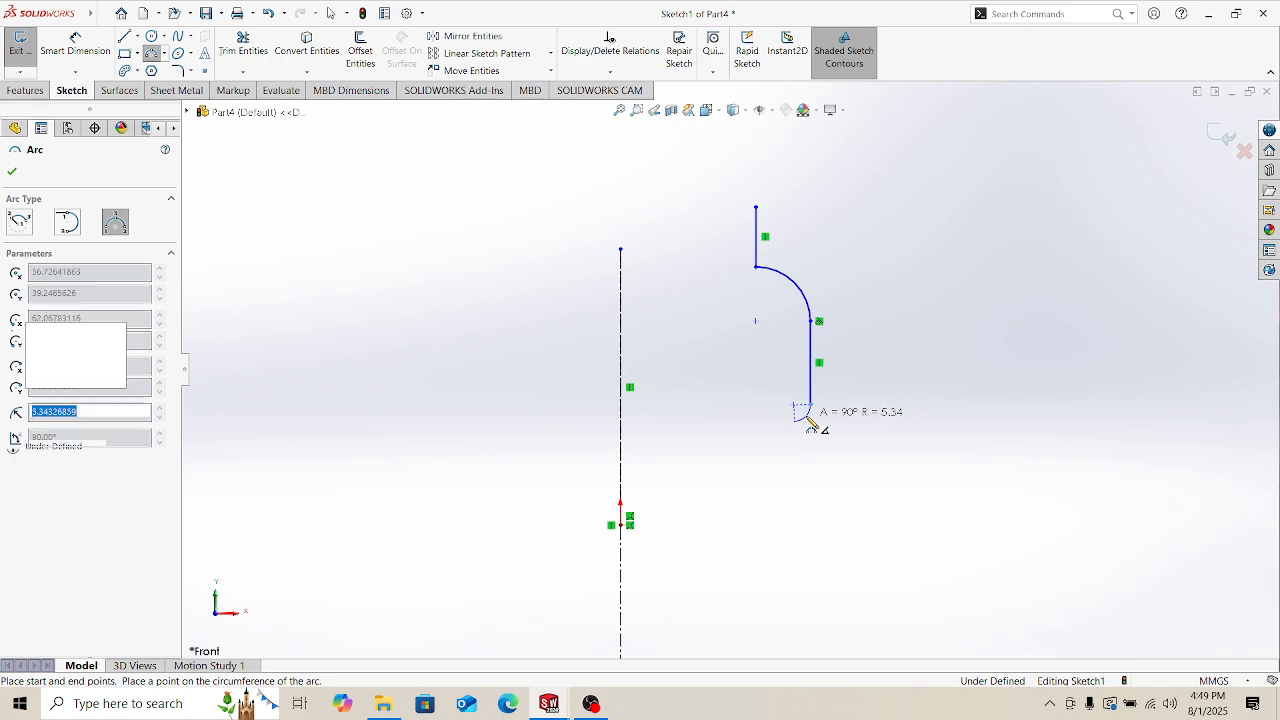
pyautogui.click(809, 420)
pyautogui.press('Escape')
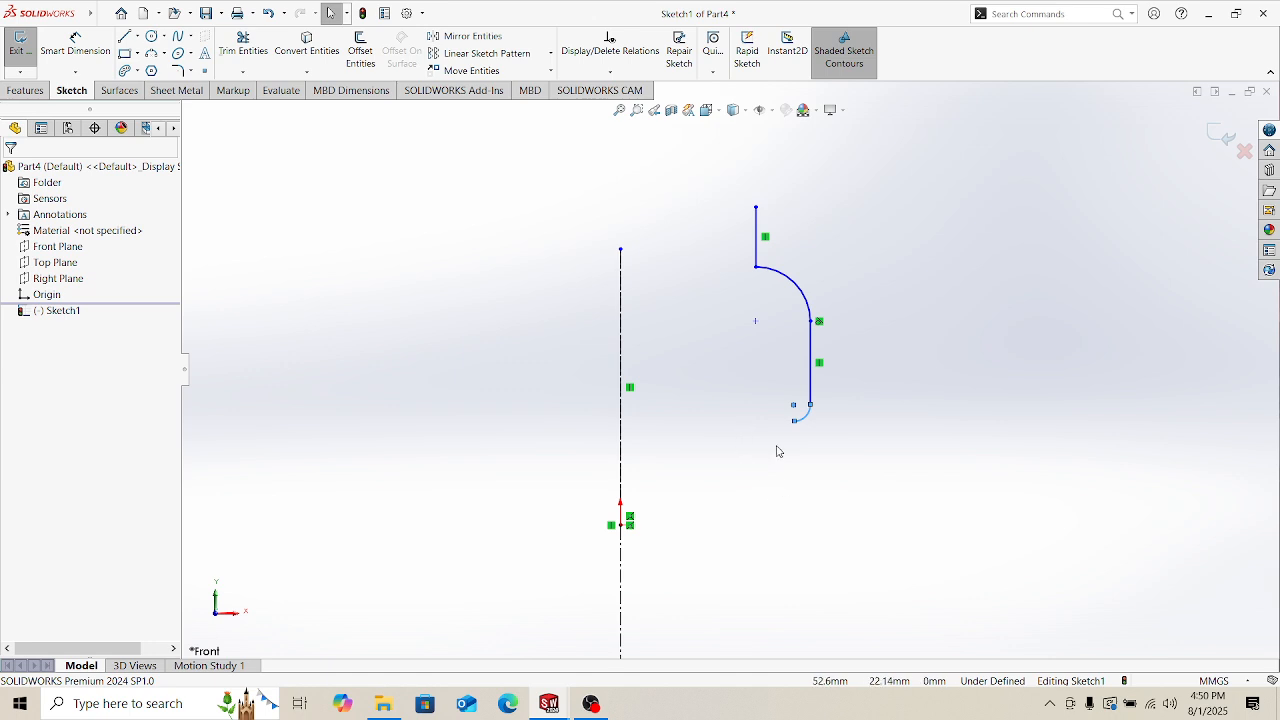
# Step: Continue the profile downward from the small arc with a short vertical line, an outward-curving arc and a vertical line about 8 mm long
pyautogui.click(124, 36)
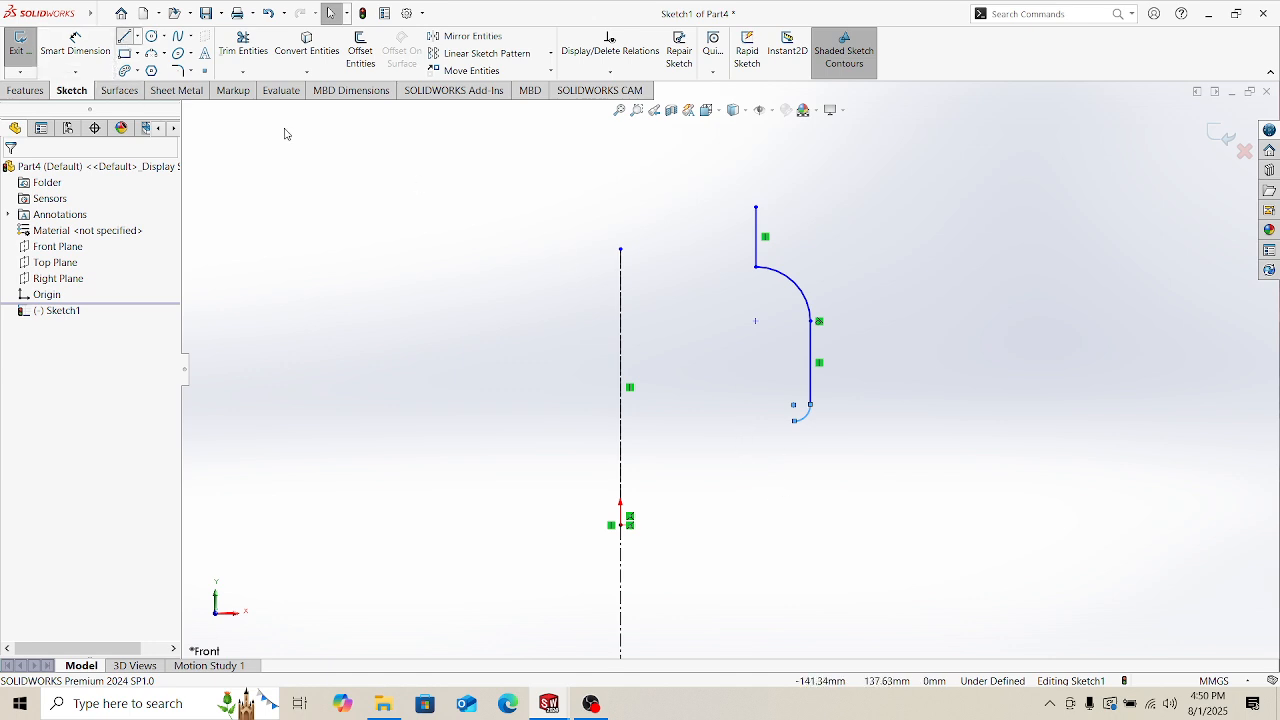
pyautogui.click(795, 420)
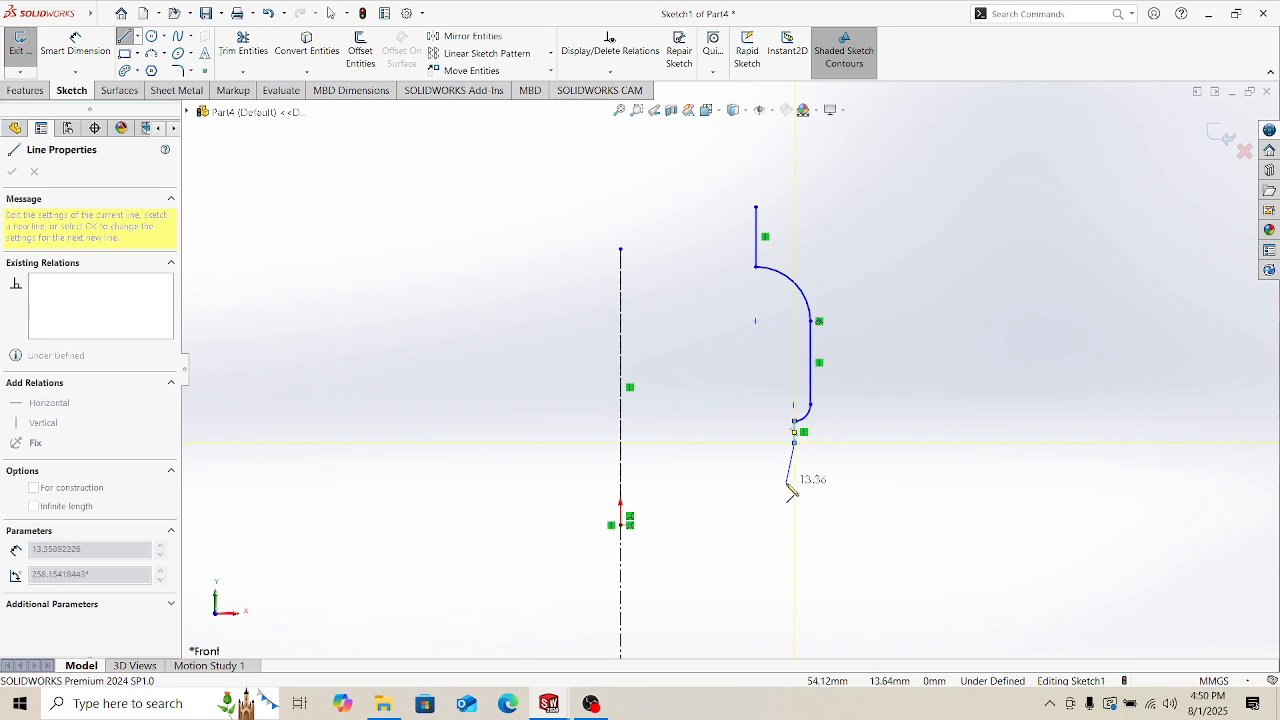
pyautogui.click(795, 443)
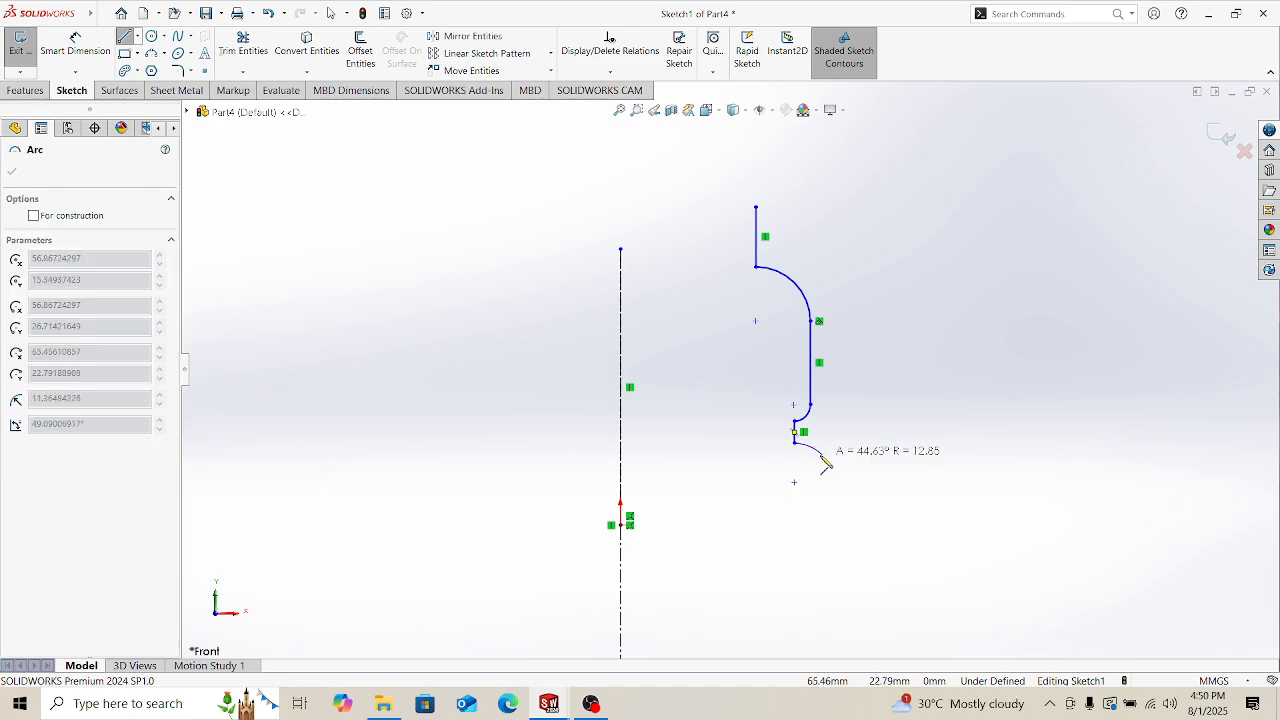
pyautogui.click(812, 458)
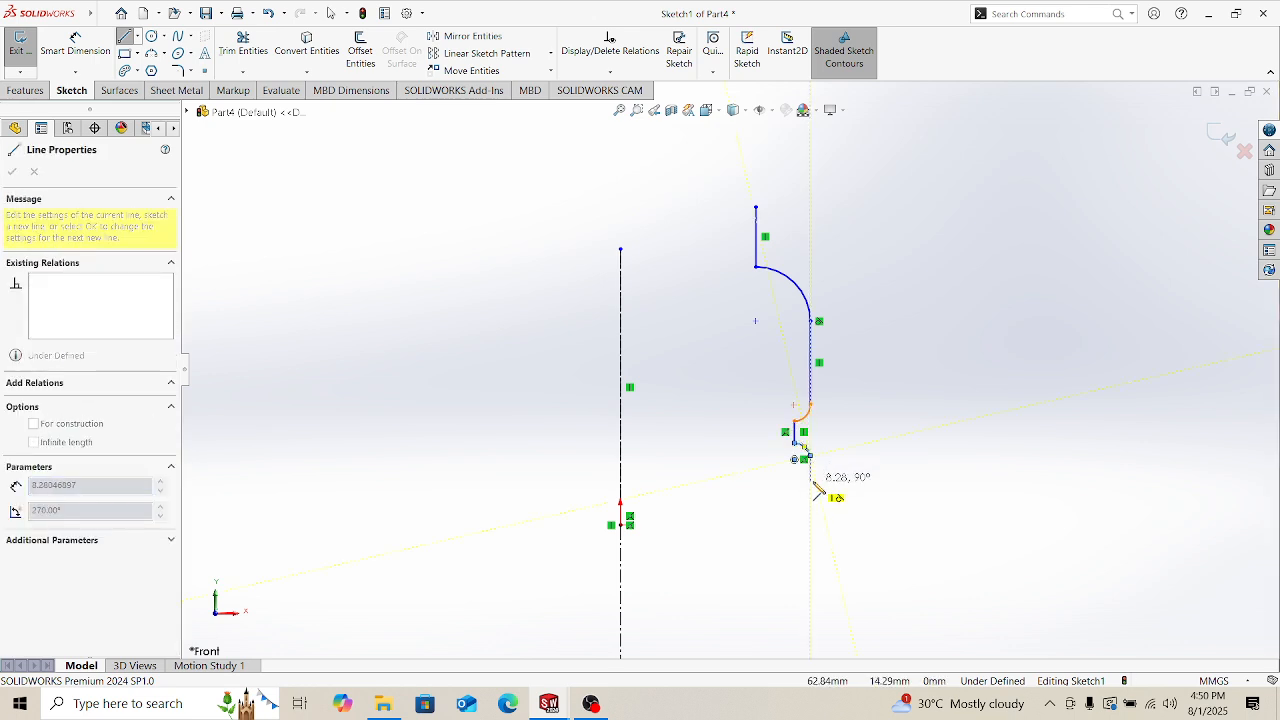
pyautogui.click(818, 486)
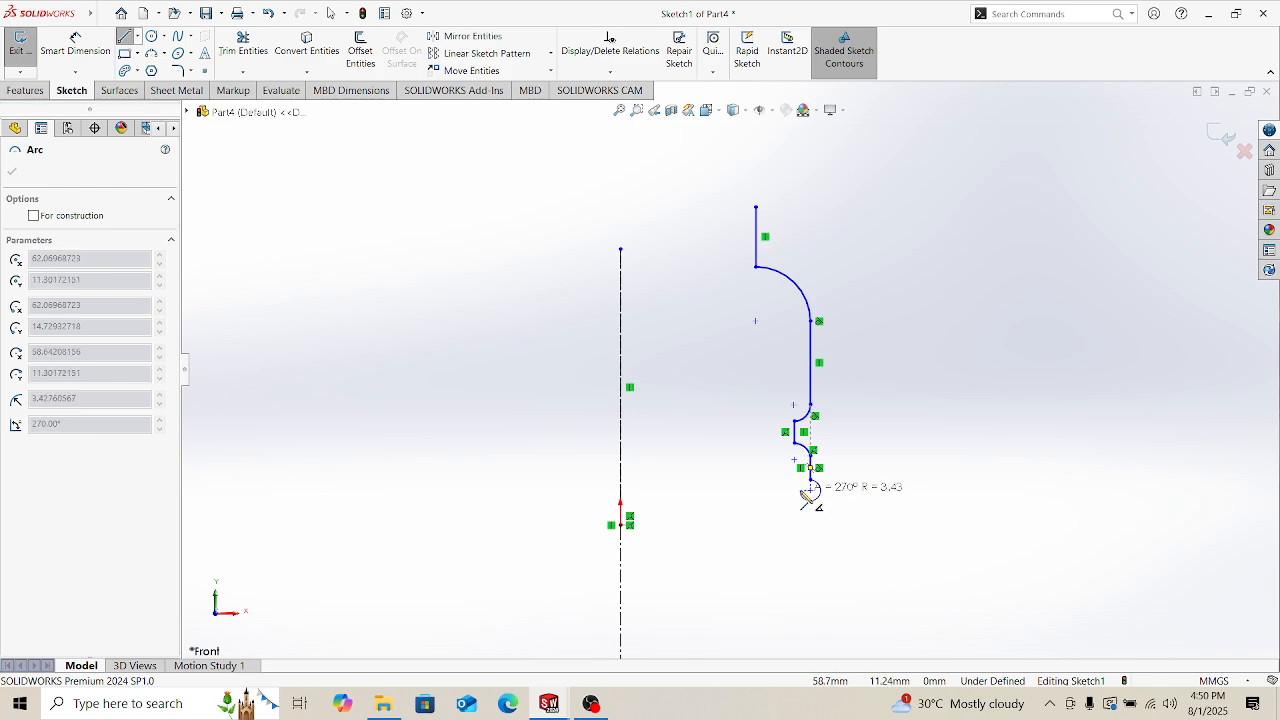
pyautogui.press('Escape')
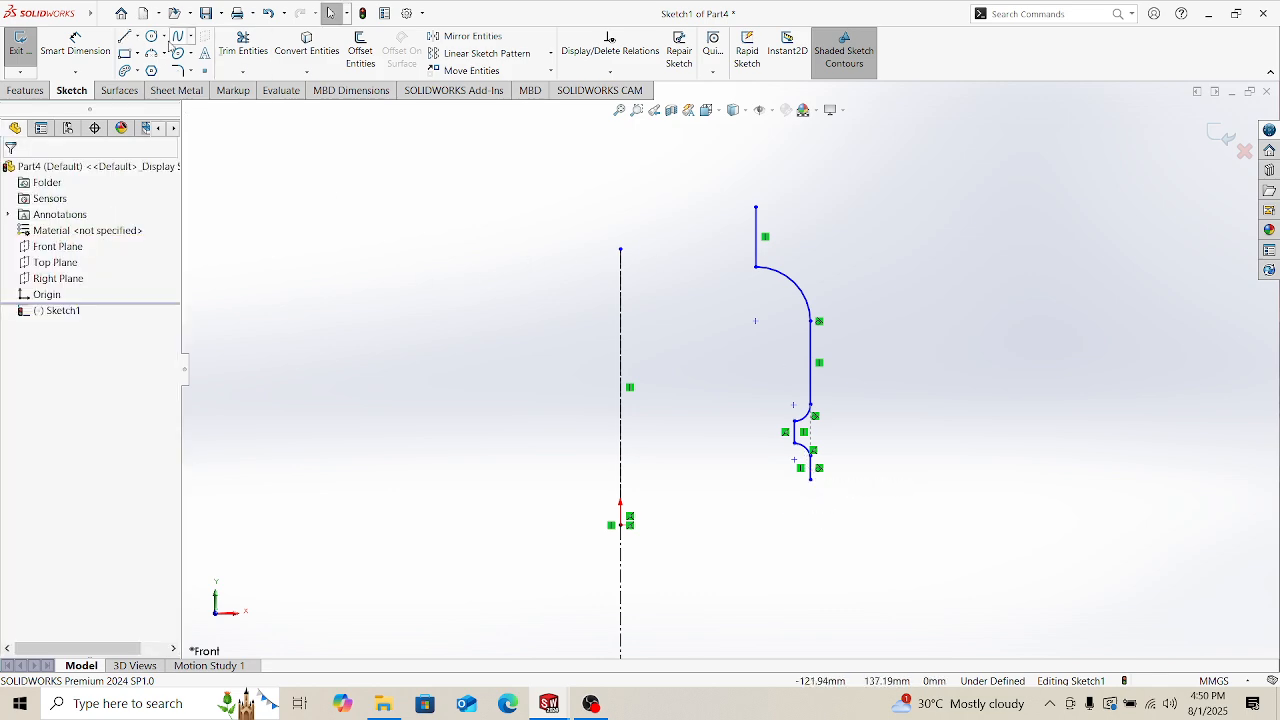
# Step: Draw a 90° tangent arc from the 8 mm line's lower end, curving inward and ending directly below the centre of the arc above
pyautogui.click(151, 53)
pyautogui.click(68, 224)
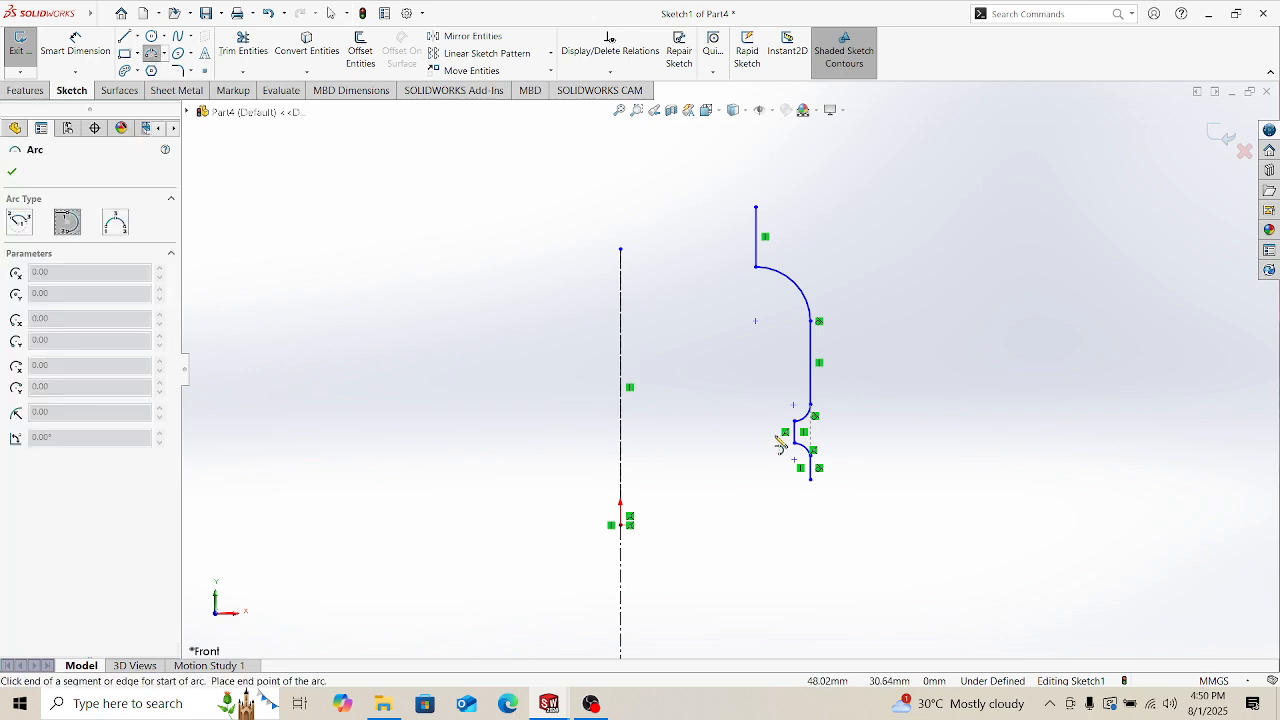
pyautogui.click(811, 482)
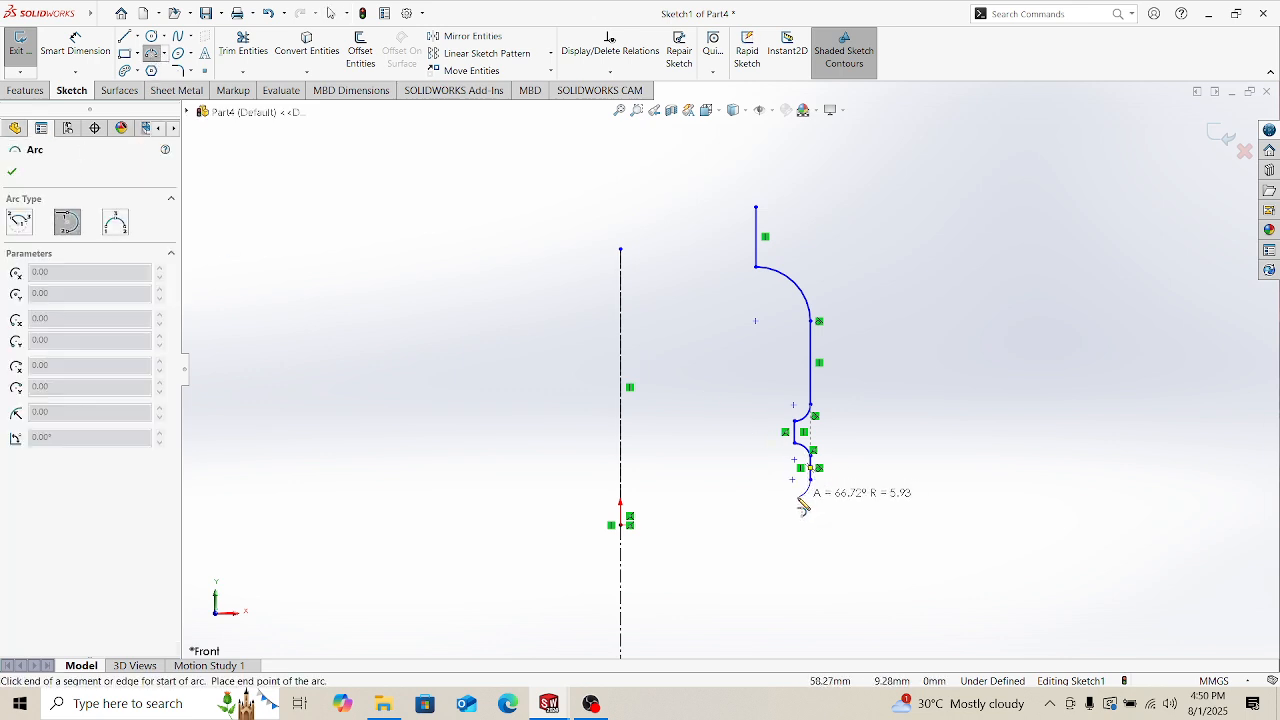
pyautogui.click(794, 497)
pyautogui.press('Escape')
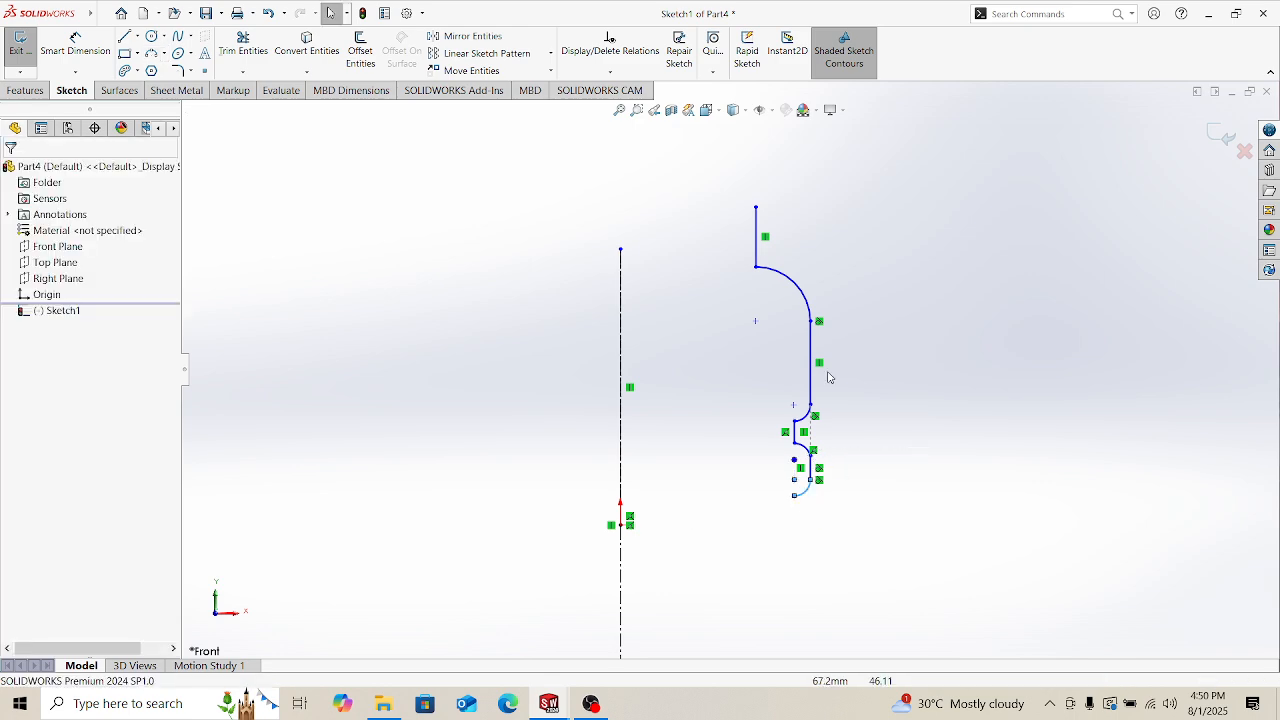
# Step: Draw a vertical line about 5 mm down from the tangent arc, followed by an outward arc of about 65° and 5.75 mm radius
pyautogui.scroll(-2, 823, 518)
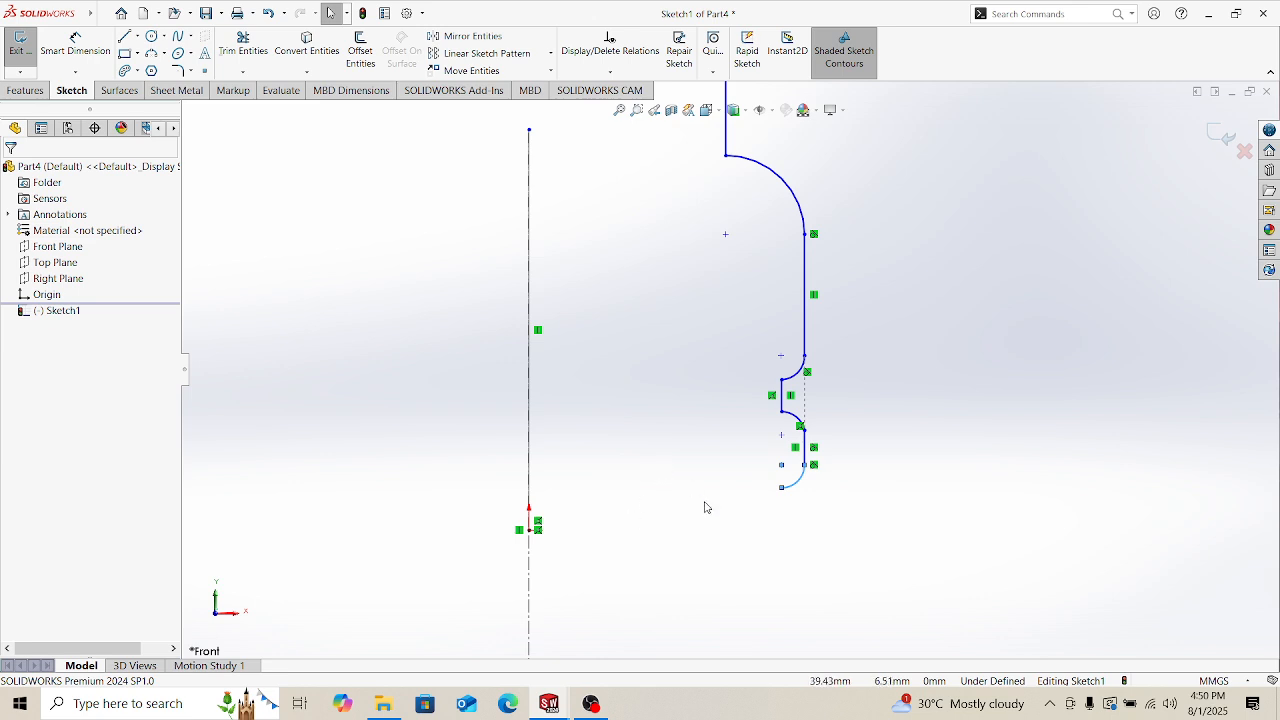
pyautogui.press('l')
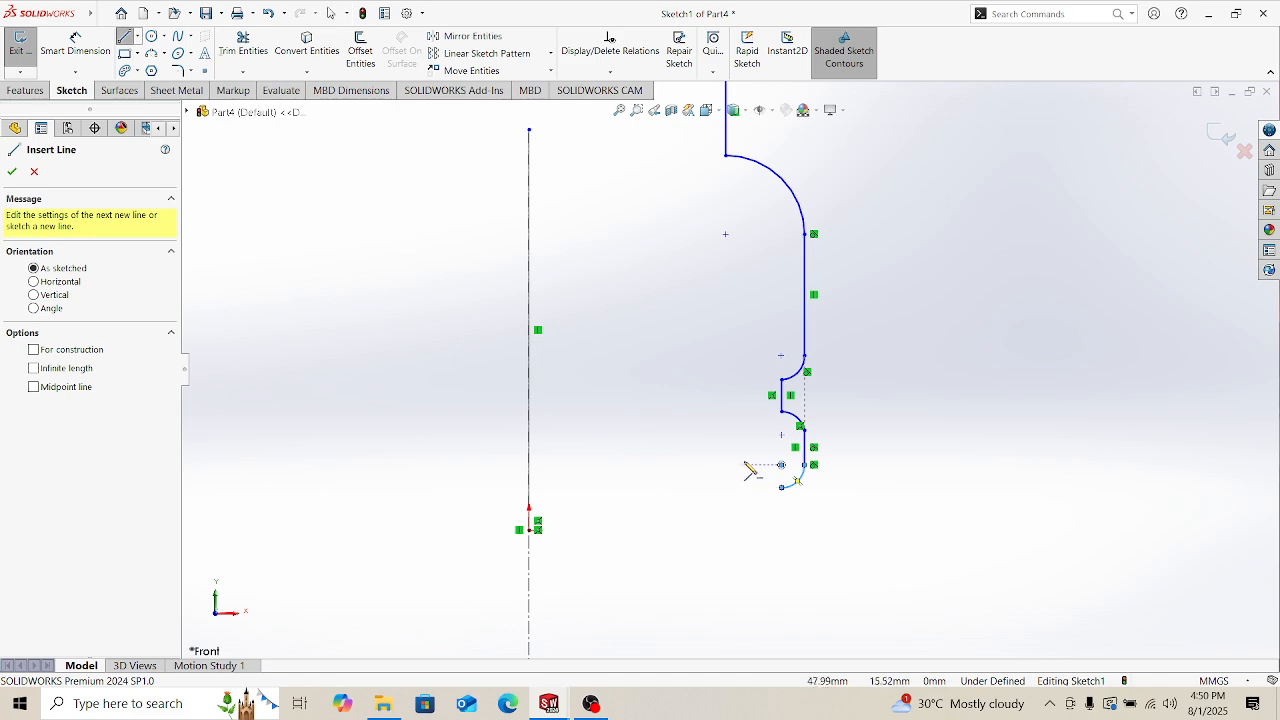
pyautogui.click(781, 487)
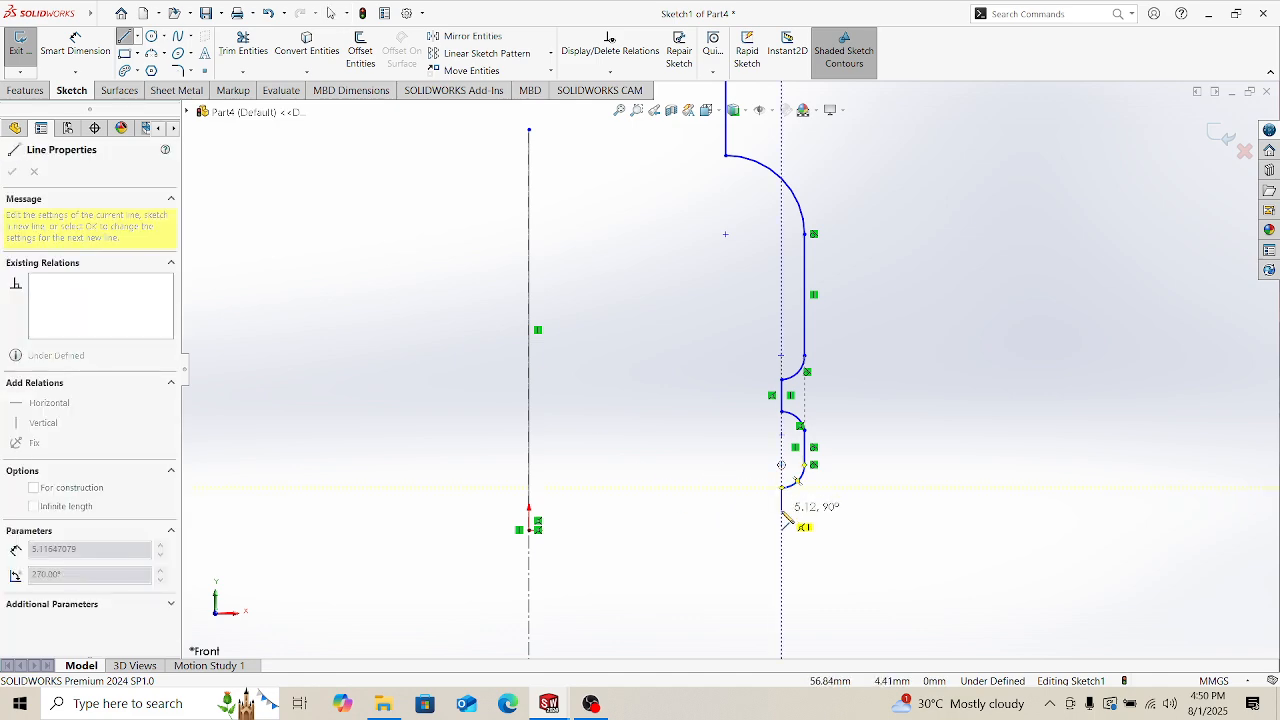
pyautogui.click(782, 511)
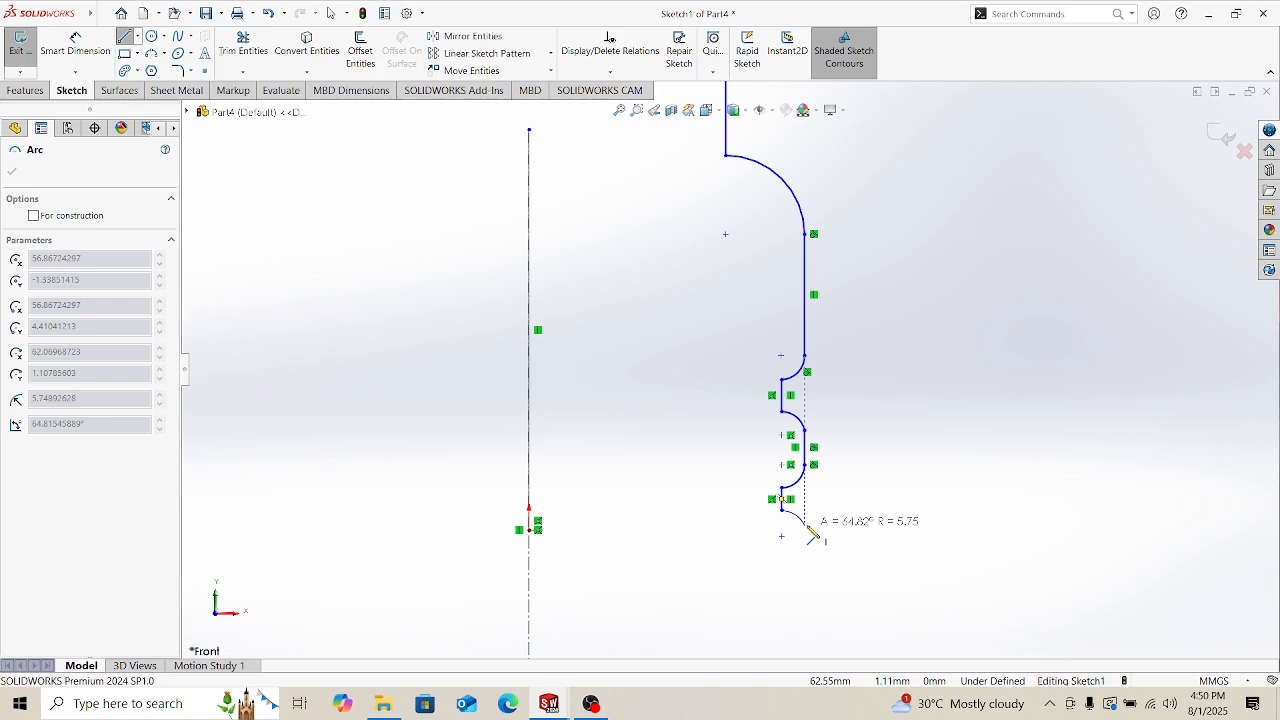
pyautogui.click(808, 527)
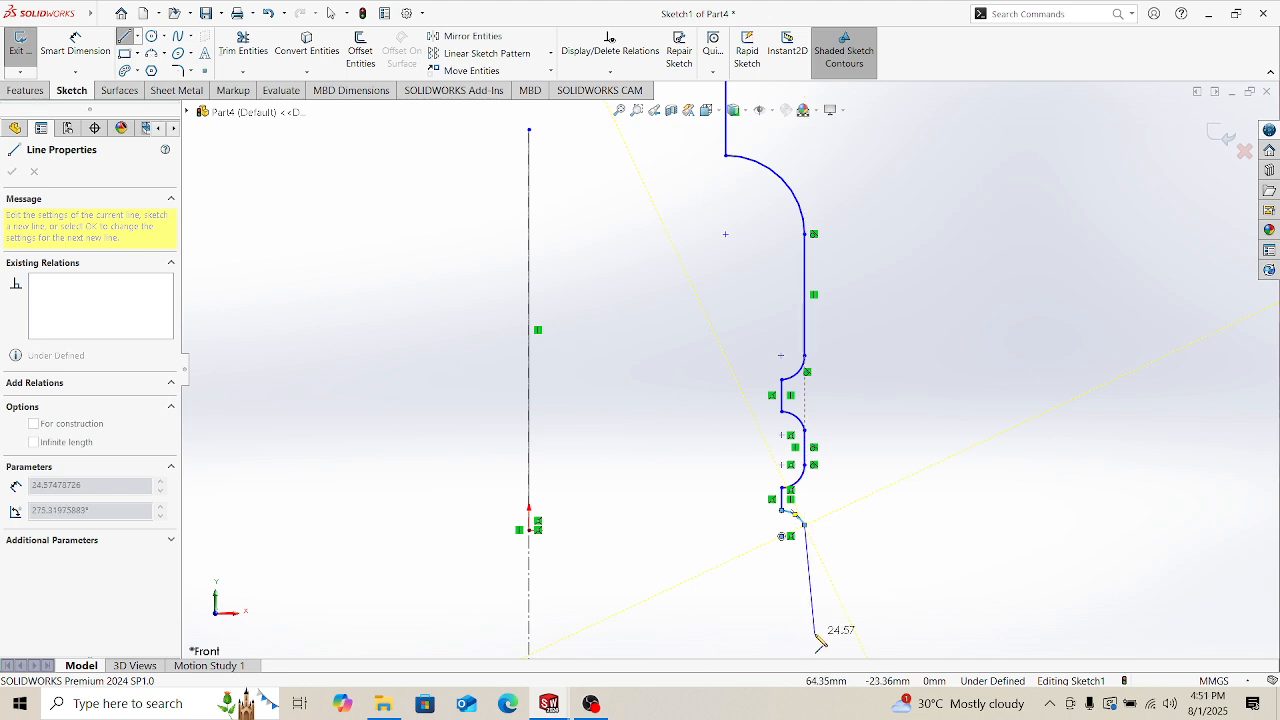
# Step: Draw a vertical line about 57 mm long downward from the last outward arc, in line with the outer vertical lines above
pyautogui.scroll(3, 816, 641)
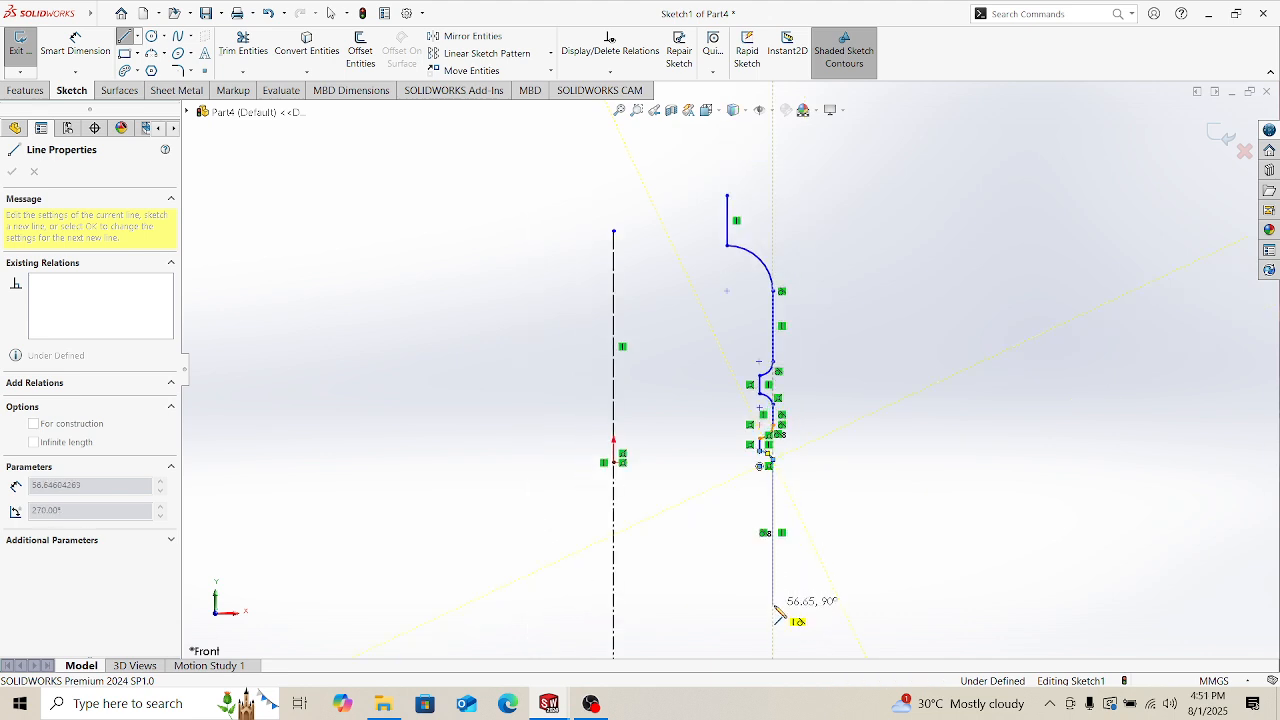
pyautogui.click(775, 604)
pyautogui.press('Escape')
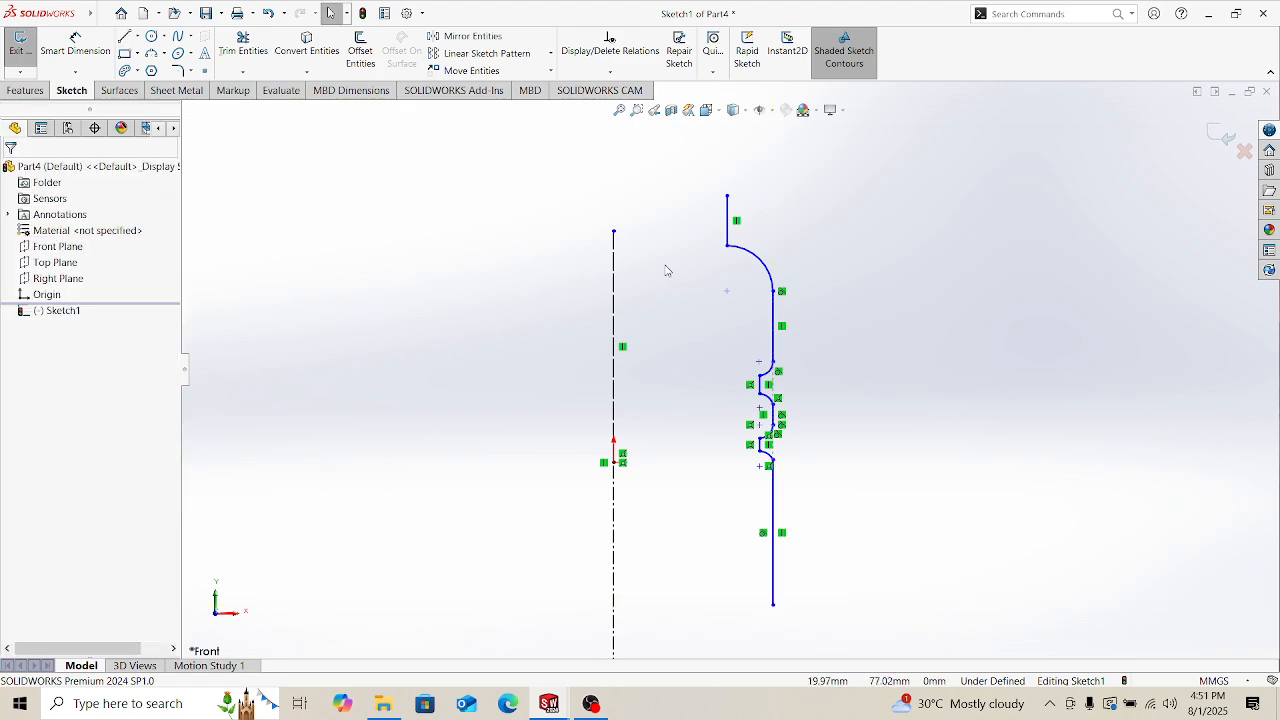
# Step: Extend the centerline's upper end to about 104 mm above the origin, level with the top of the profile
pyautogui.moveTo(614, 231); pyautogui.dragTo(618, 200)
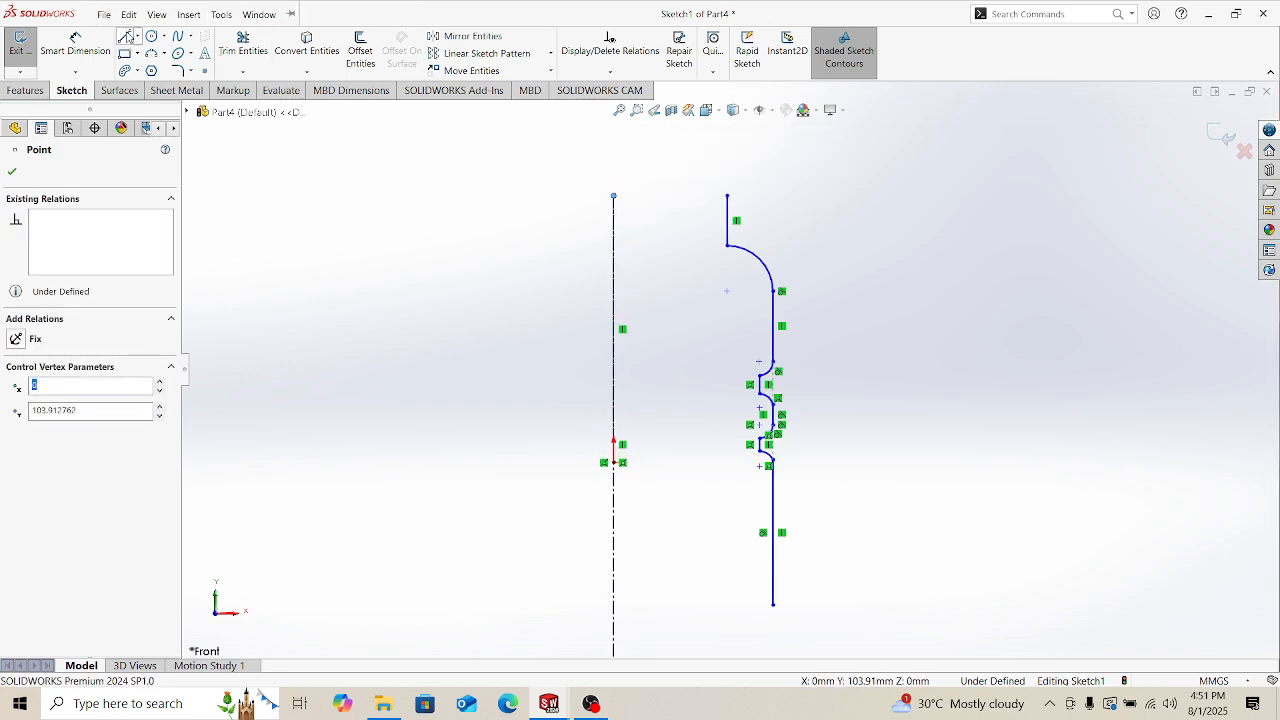
pyautogui.click(137, 36)
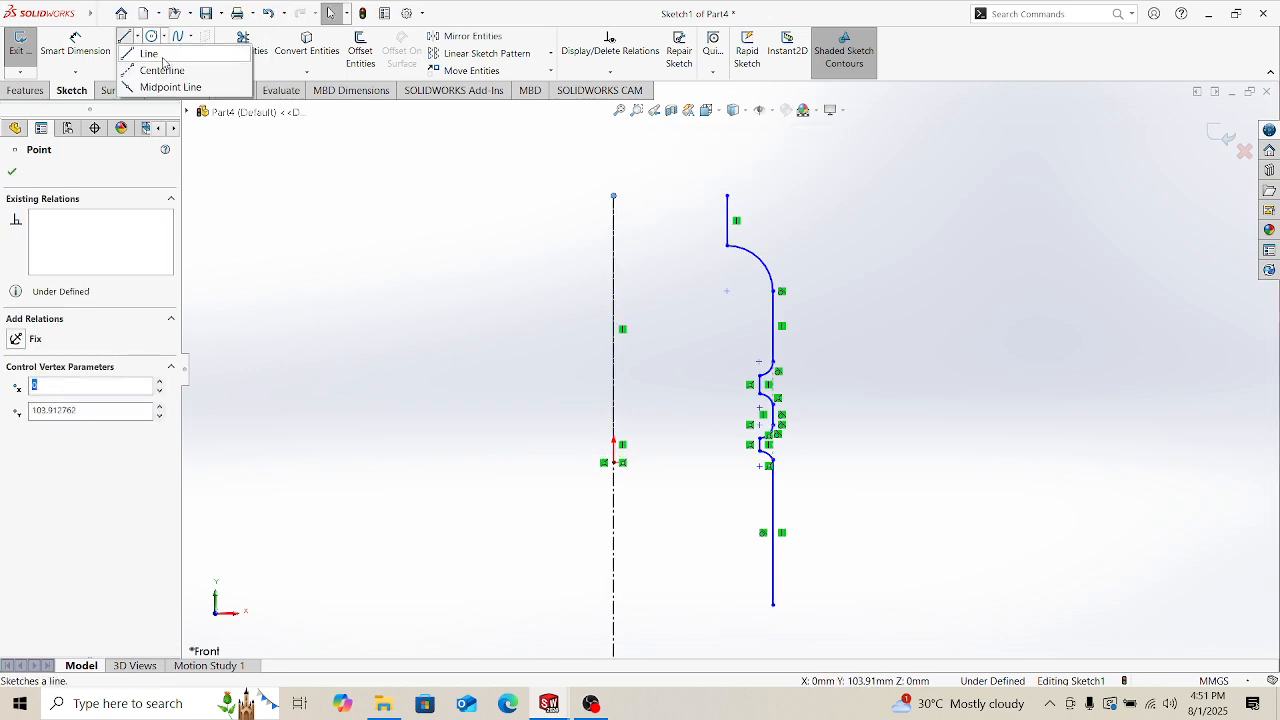
pyautogui.click(75, 72)
pyautogui.click(402, 168)
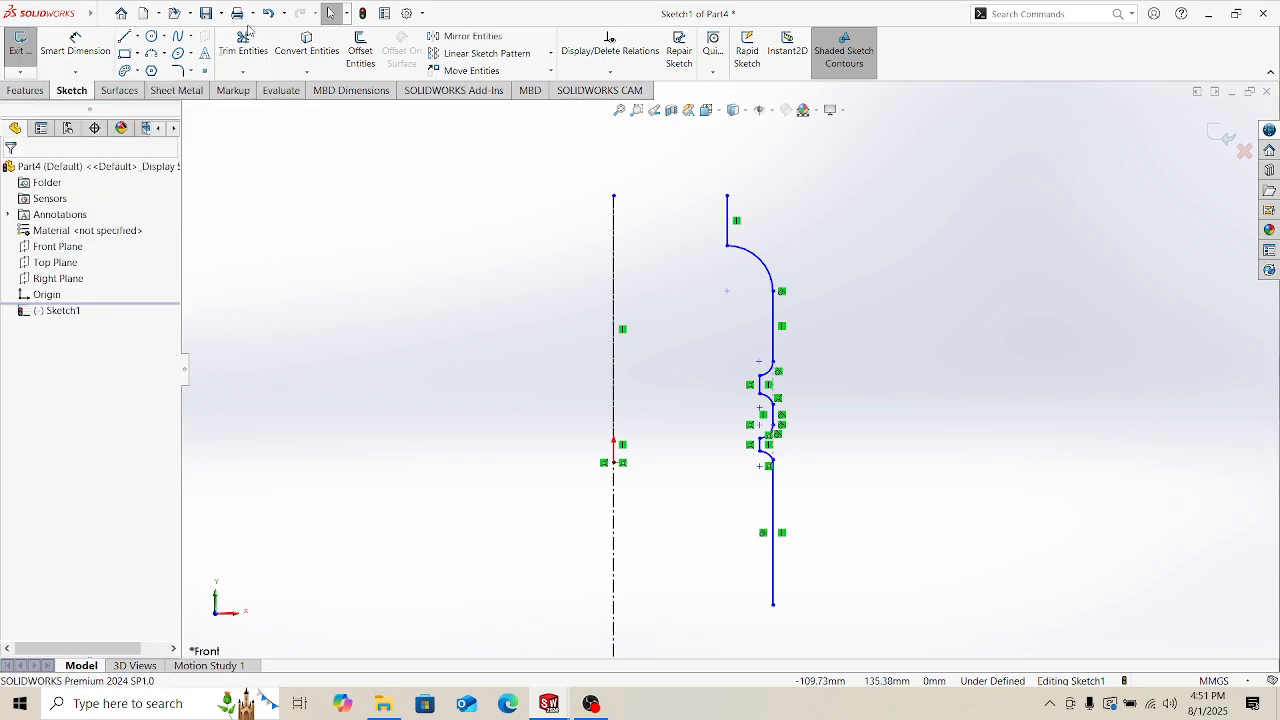
# Step: Offset the whole profile chain 5 mm outward, away from the centerline
pyautogui.click(362, 58)
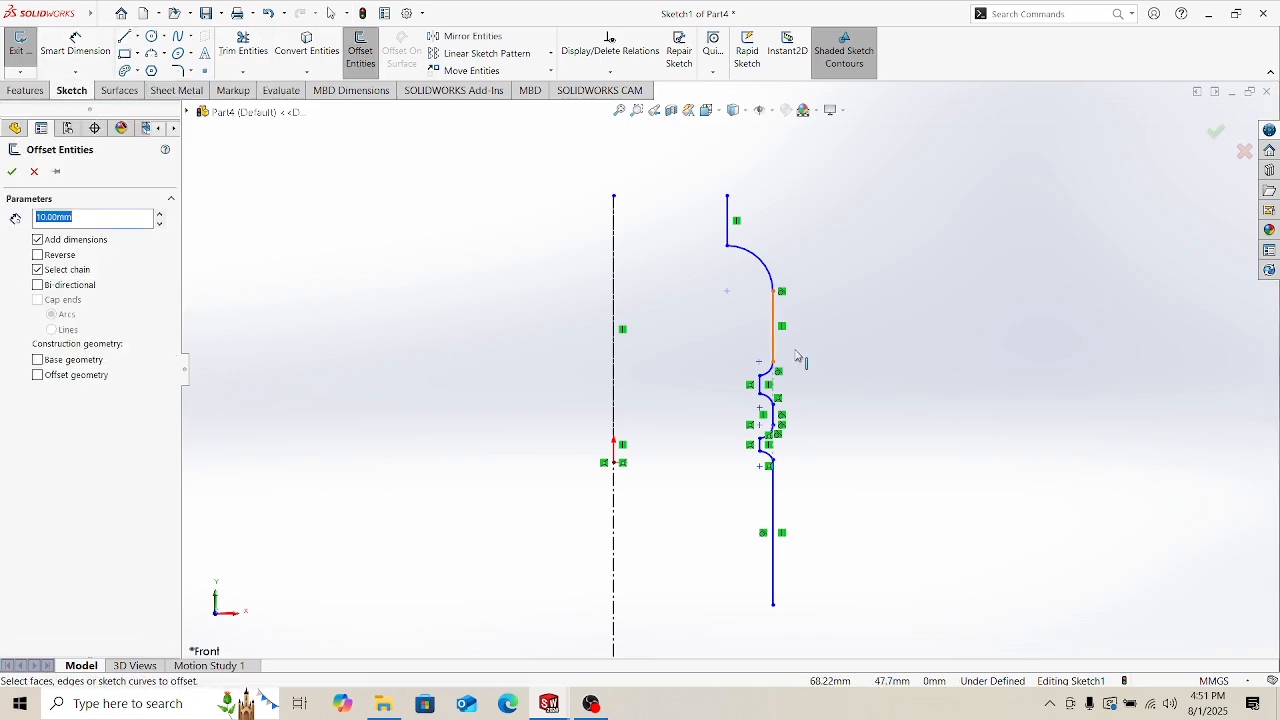
pyautogui.click(733, 243)
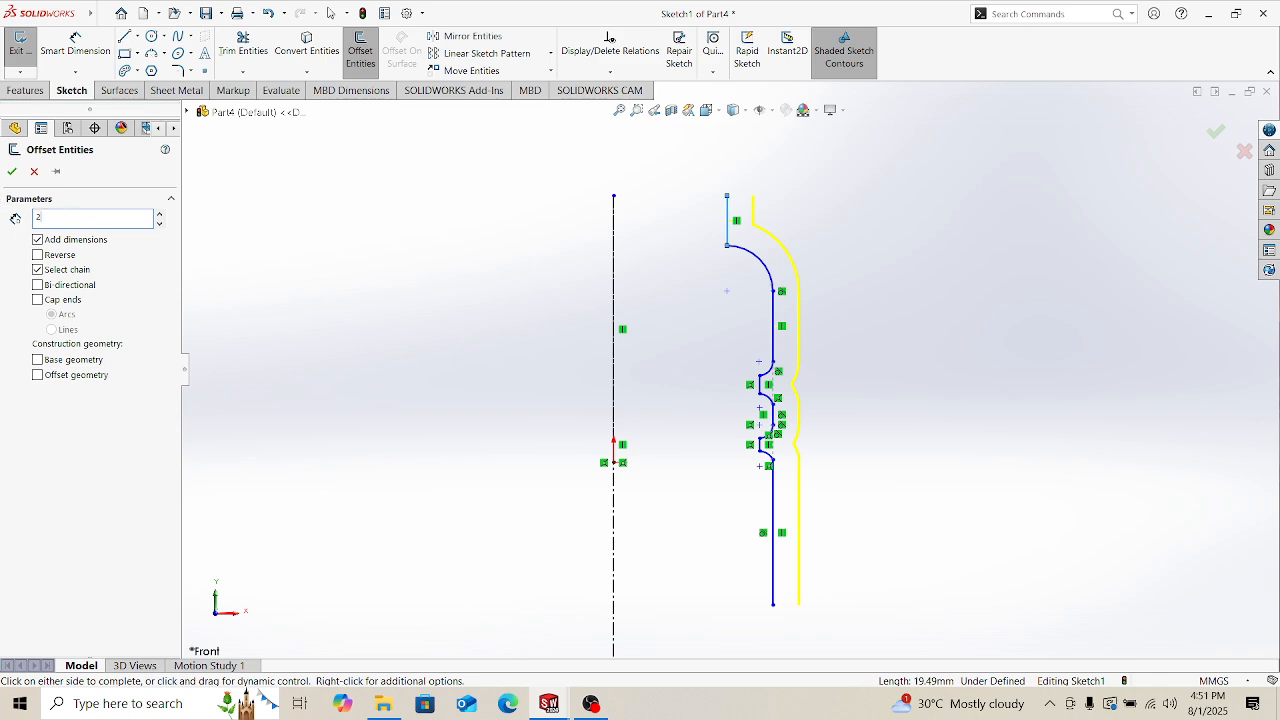
pyautogui.write('2')
pyautogui.press('Return')
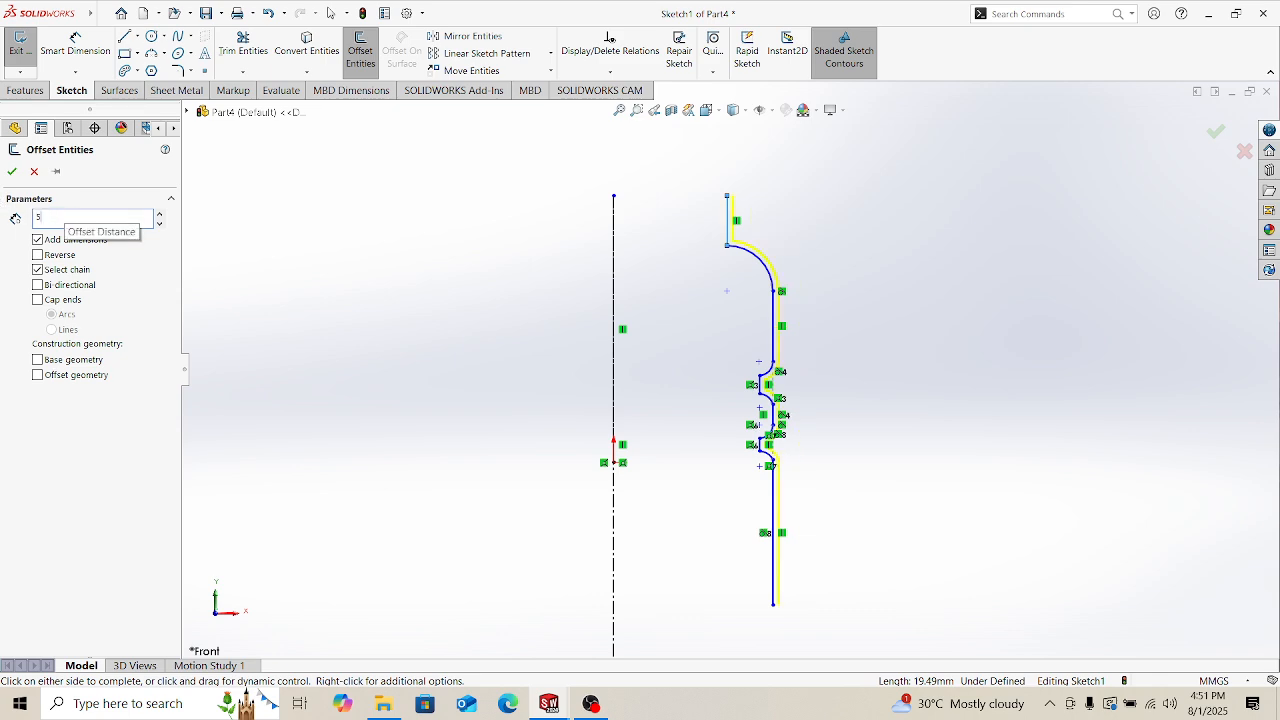
pyautogui.press('Return')
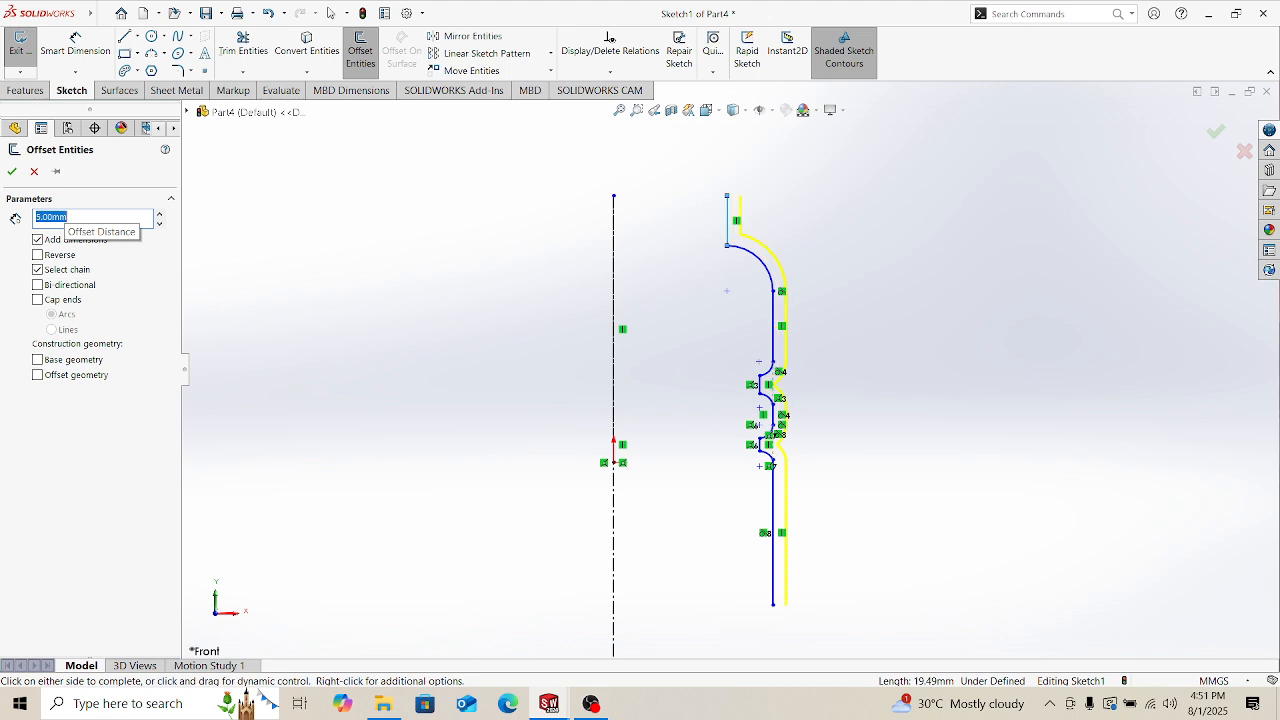
pyautogui.click(12, 173)
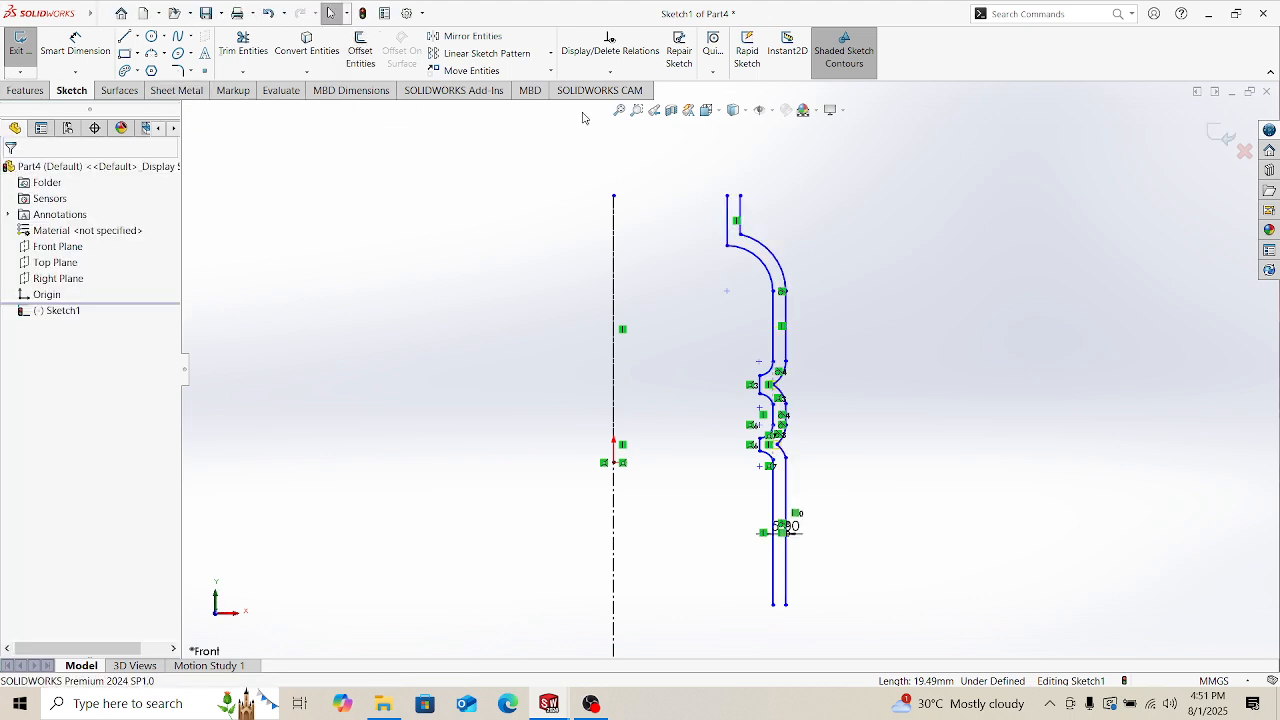
# Step: Close the upper and lower ends of the thin-walled profile with short horizontal lines between its inner and outer walls
pyautogui.click(124, 36)
pyautogui.click(738, 197)
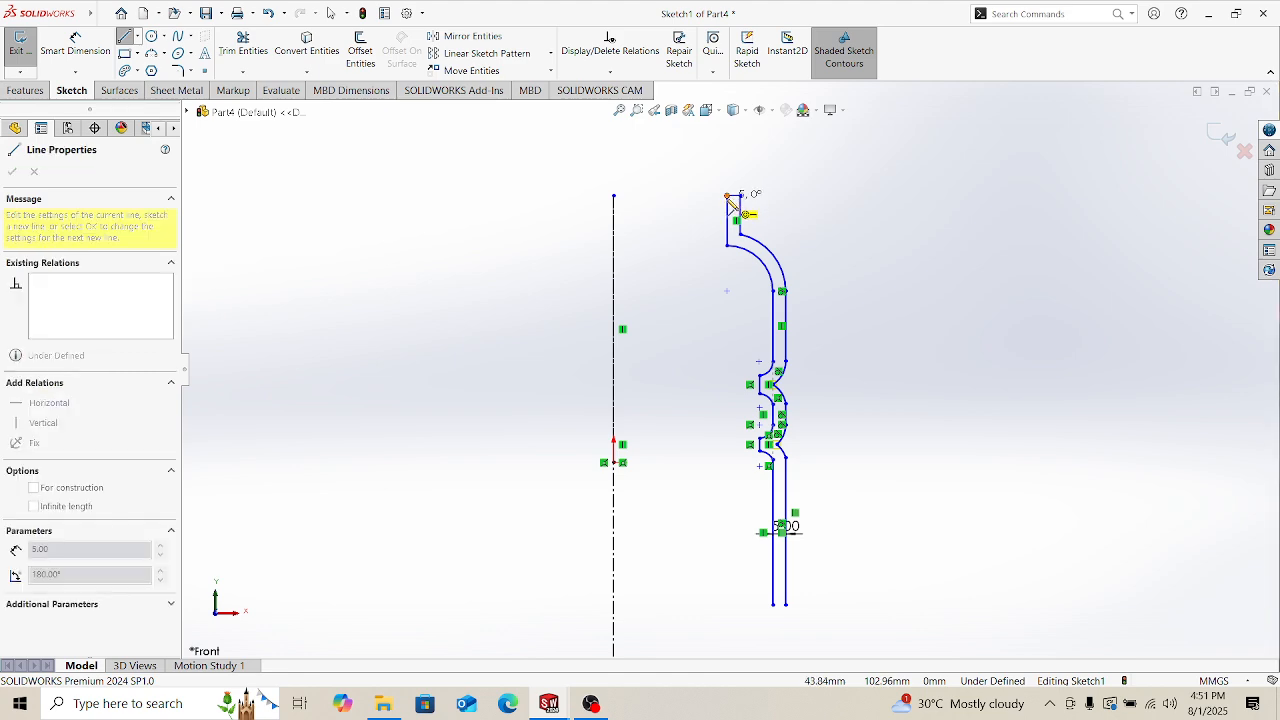
pyautogui.click(774, 604)
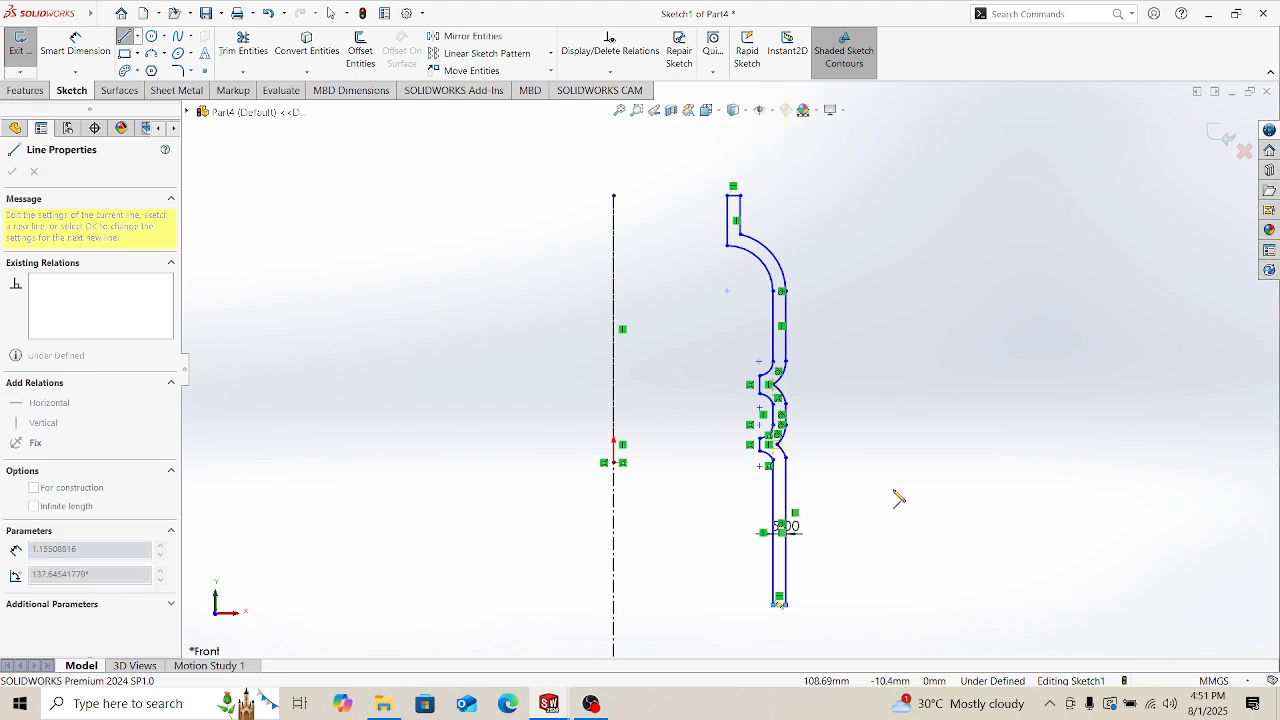
pyautogui.press('Escape')
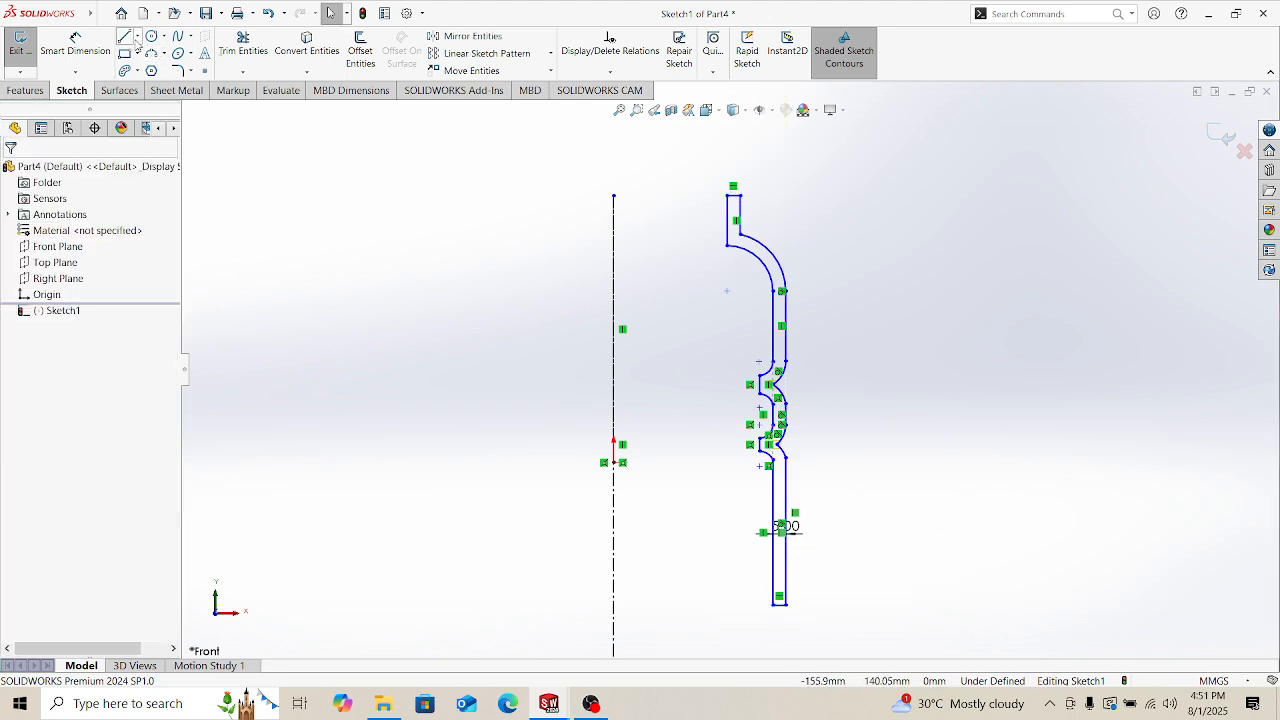
# Step: Draw horizontal centerlines from the profile's upper and lower inner corners to the vertical centerline
pyautogui.click(138, 42)
pyautogui.click(162, 69)
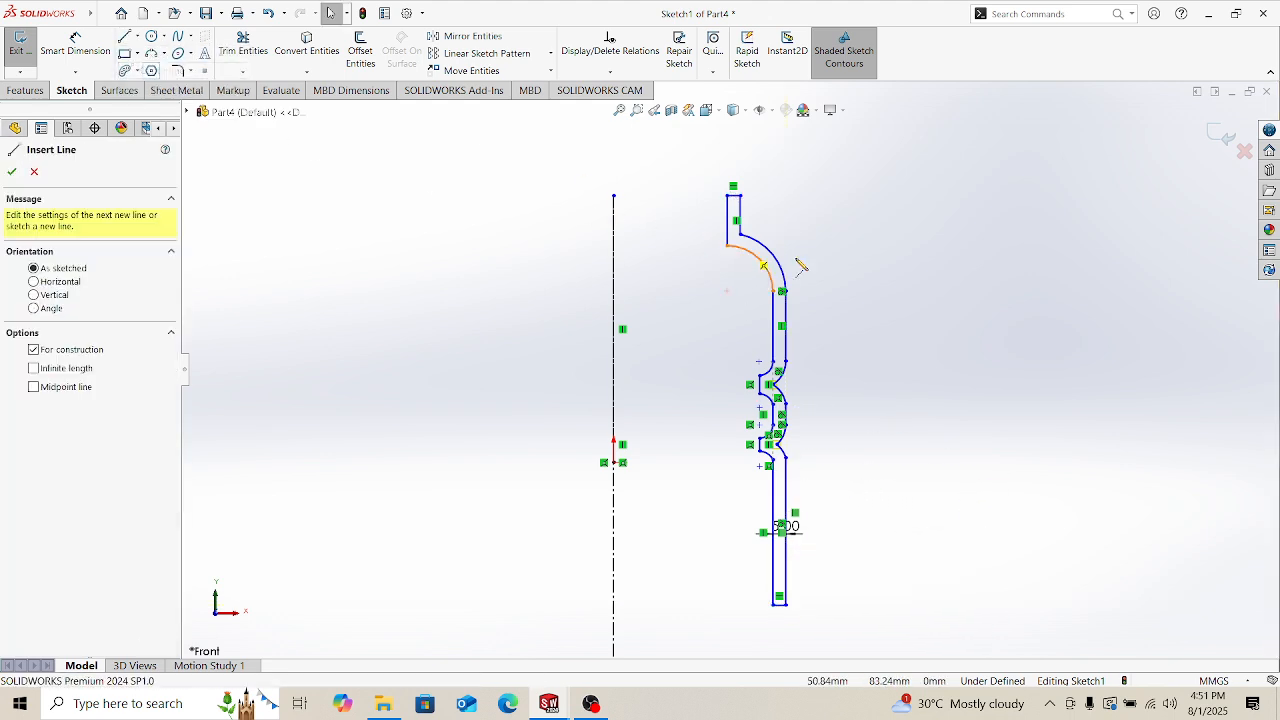
pyautogui.click(728, 196)
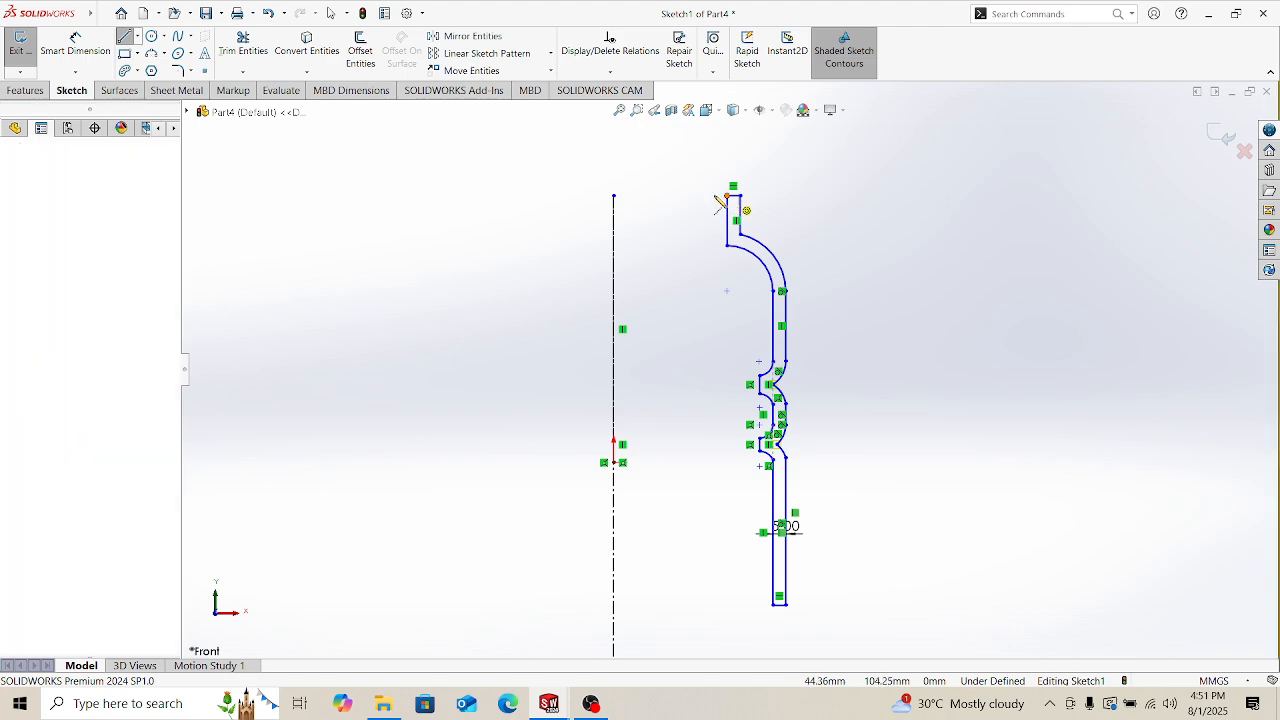
pyautogui.click(614, 196)
pyautogui.press('Escape')
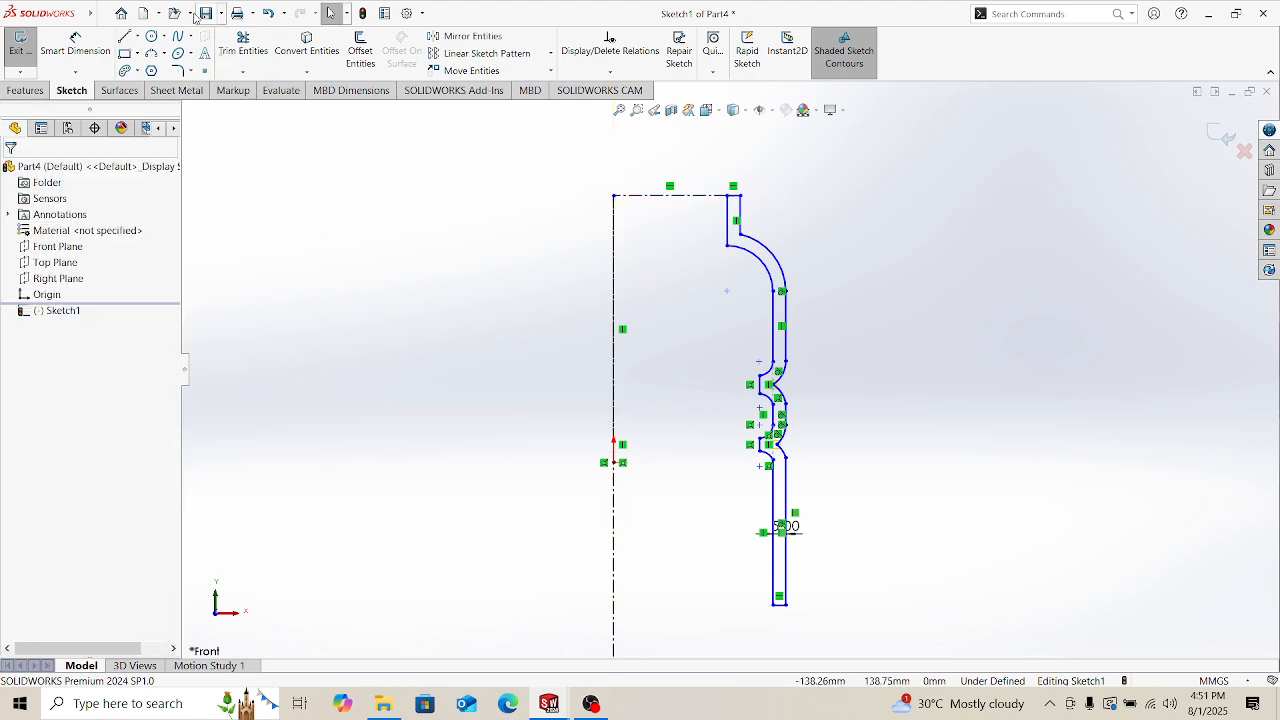
pyautogui.click(138, 40)
pyautogui.click(162, 69)
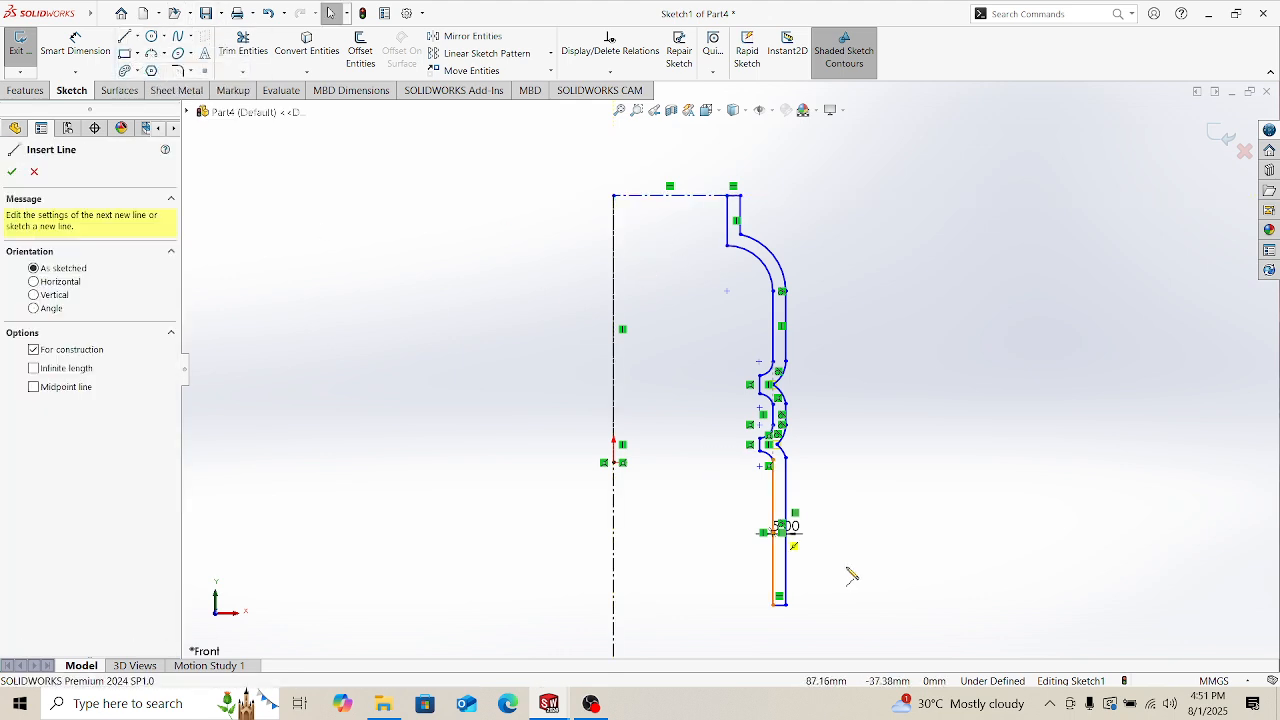
pyautogui.click(774, 605)
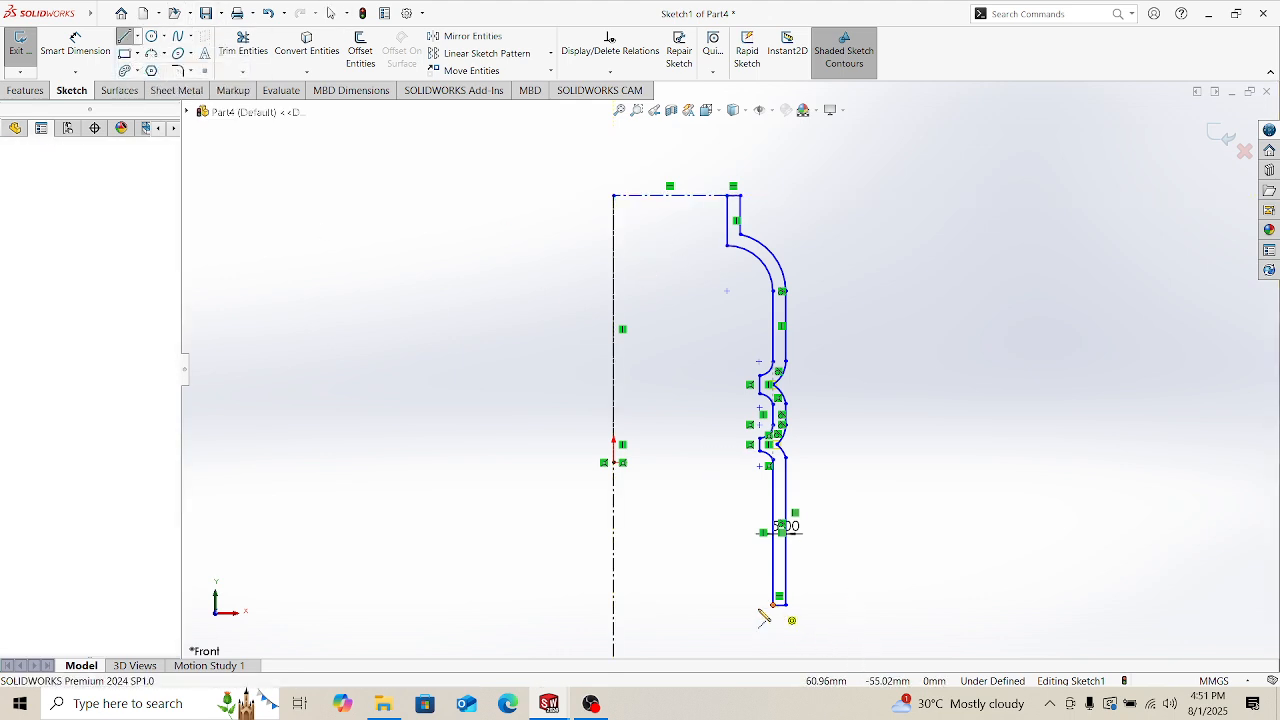
pyautogui.click(615, 606)
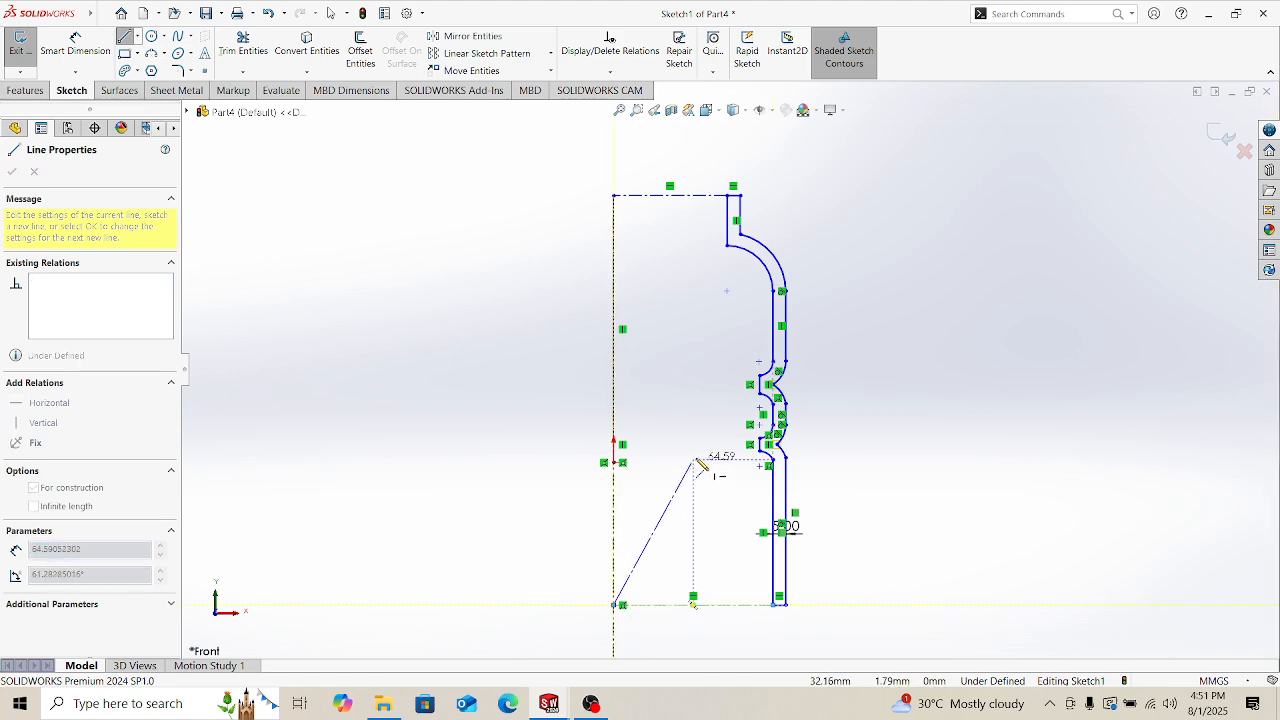
pyautogui.press('Escape')
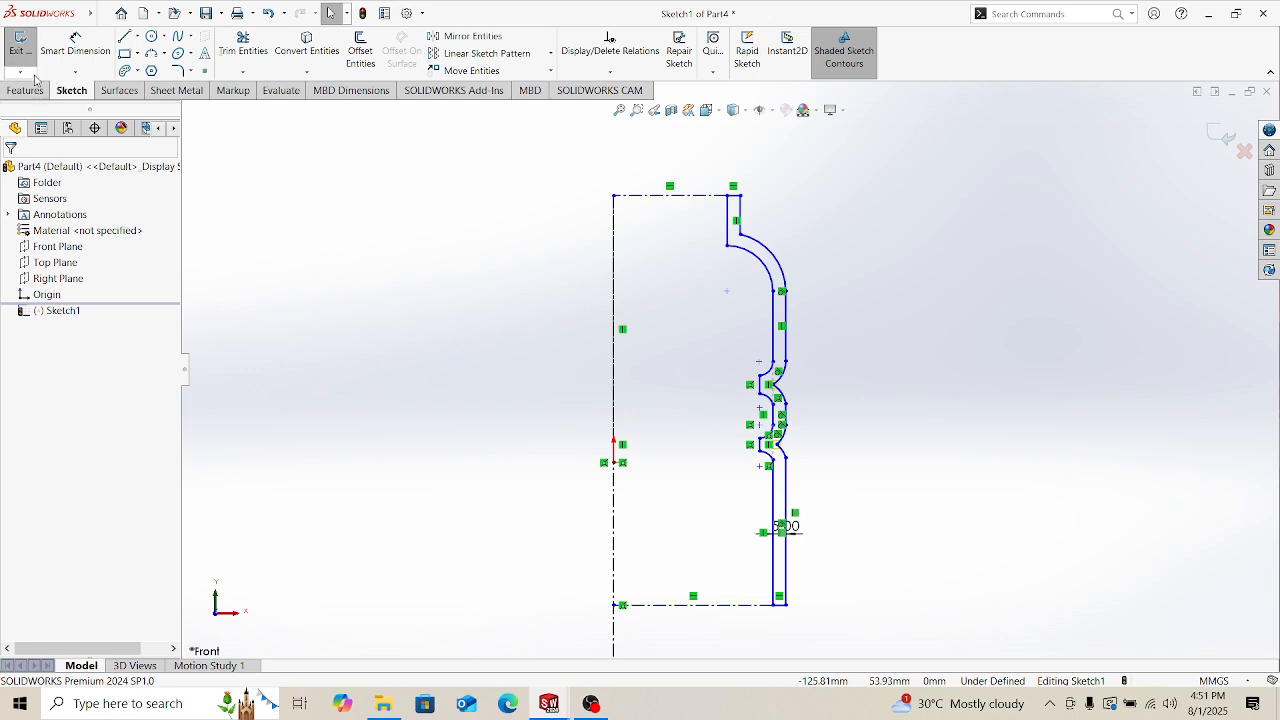
# Step: Try a 360° blind revolve of the closed profile about the vertical centerline
pyautogui.click(25, 90)
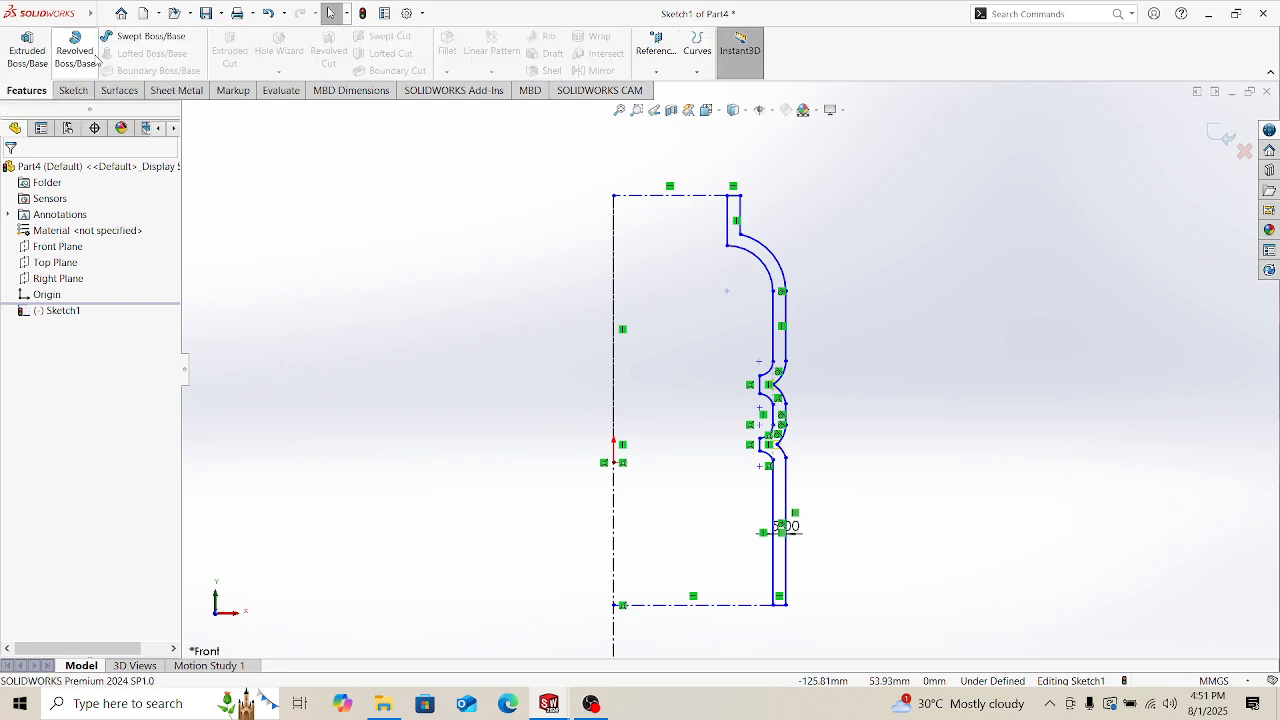
pyautogui.click(75, 50)
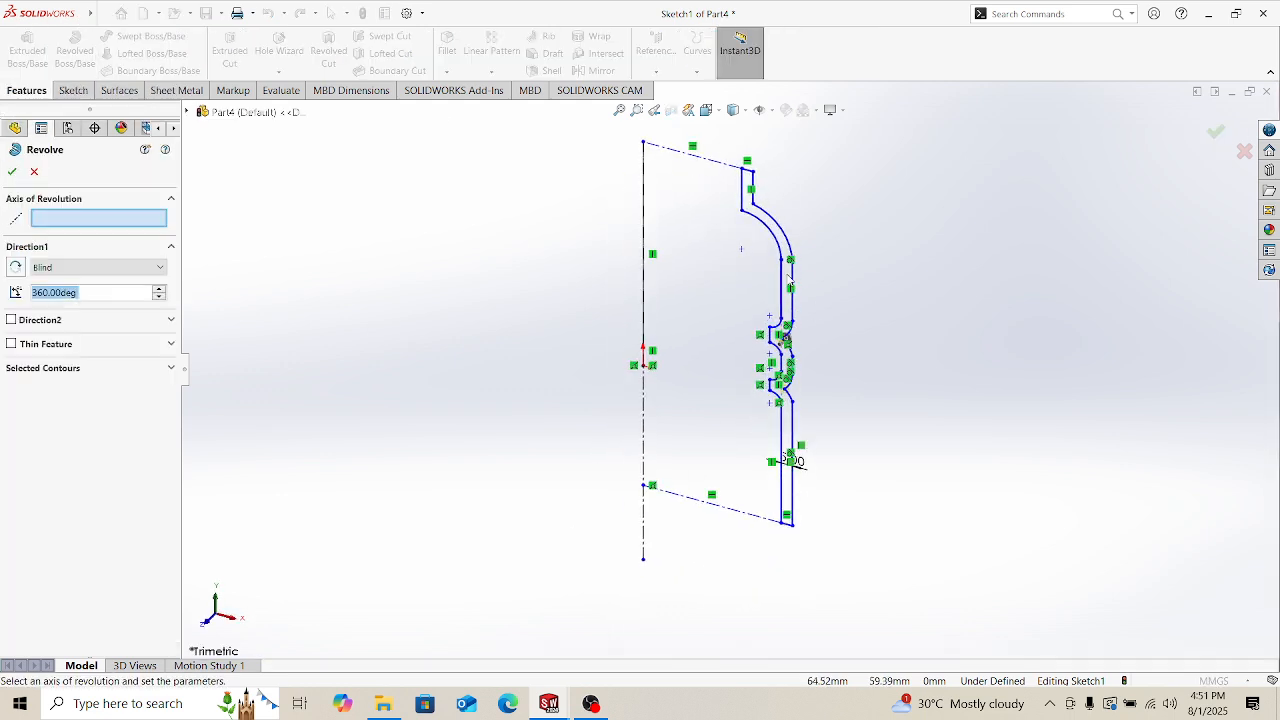
pyautogui.click(643, 210)
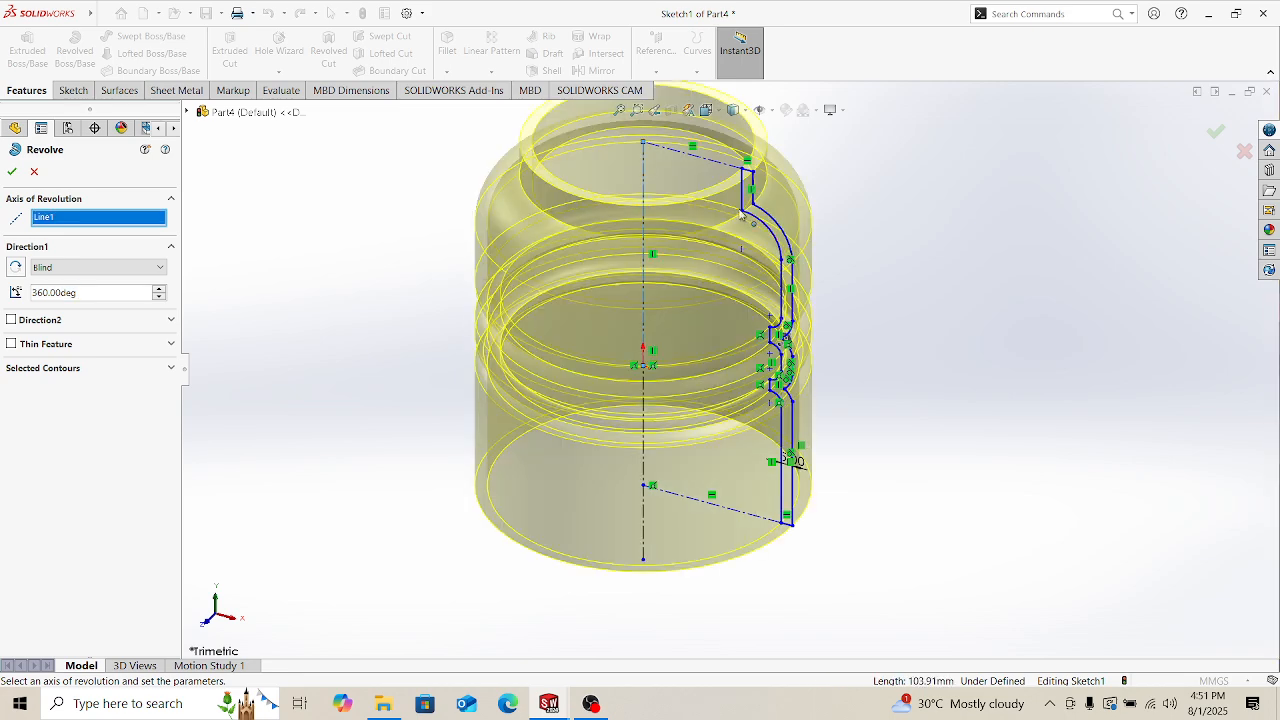
pyautogui.scroll(4, 748, 357)
pyautogui.moveTo(723, 275)
pyautogui.mouseDown(button='middle')
pyautogui.moveTo(760, 255)
pyautogui.moveTo(736, 235)
pyautogui.mouseUp(button='middle')
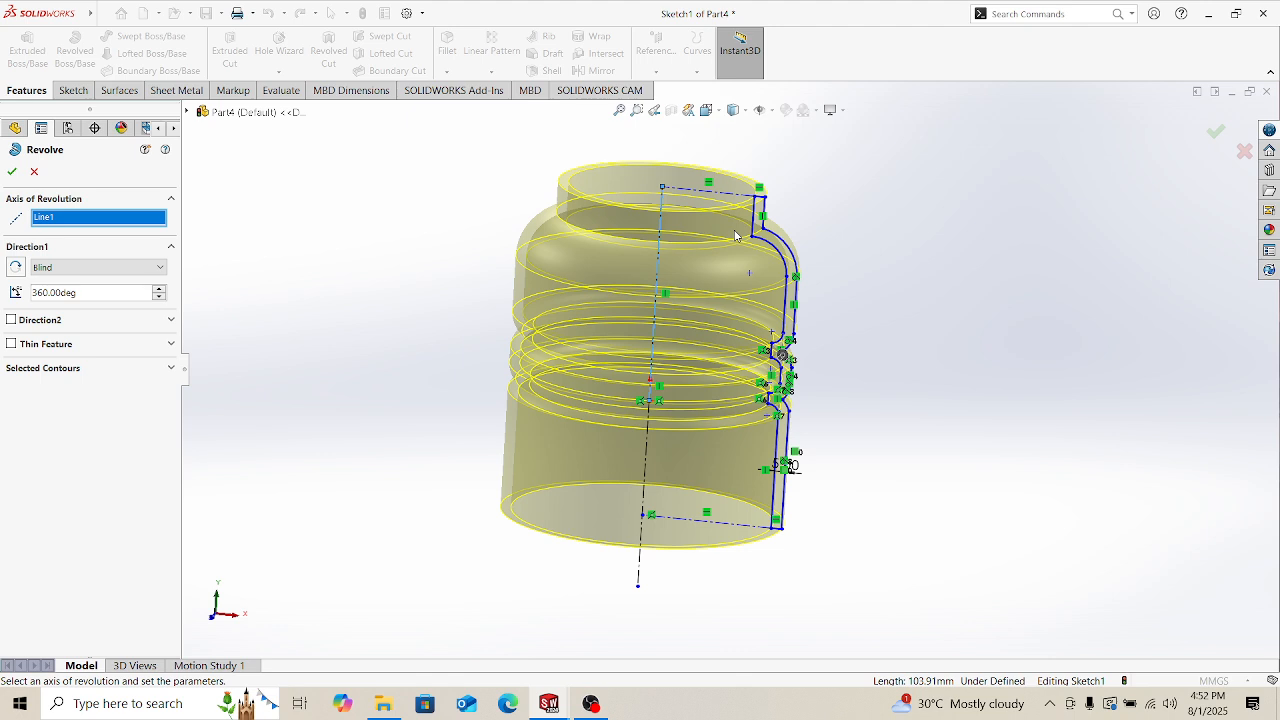
pyautogui.scroll(2, 900, 330)
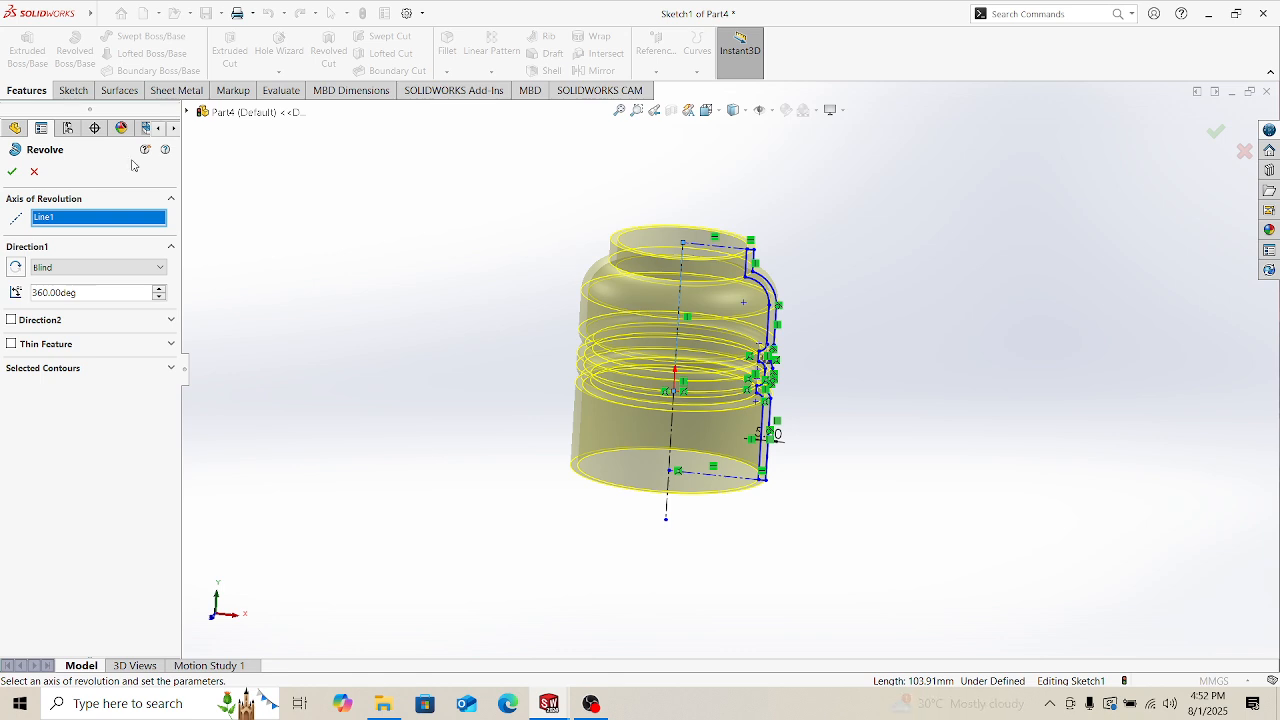
pyautogui.click(34, 172)
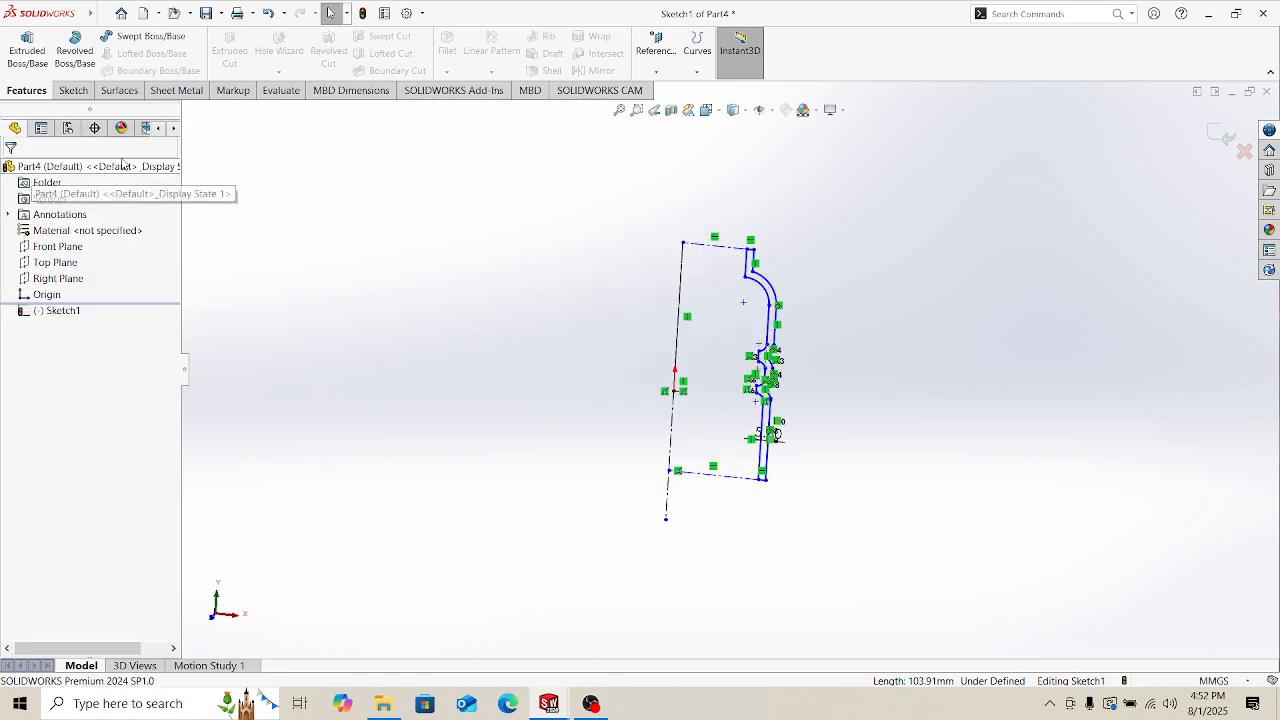
# Step: Undo the horizontal centerlines, the end-closing lines and the offset, select the profile's uppermost vertical line, and return to the front view
pyautogui.press('f')
pyautogui.scroll(3, 694, 349)
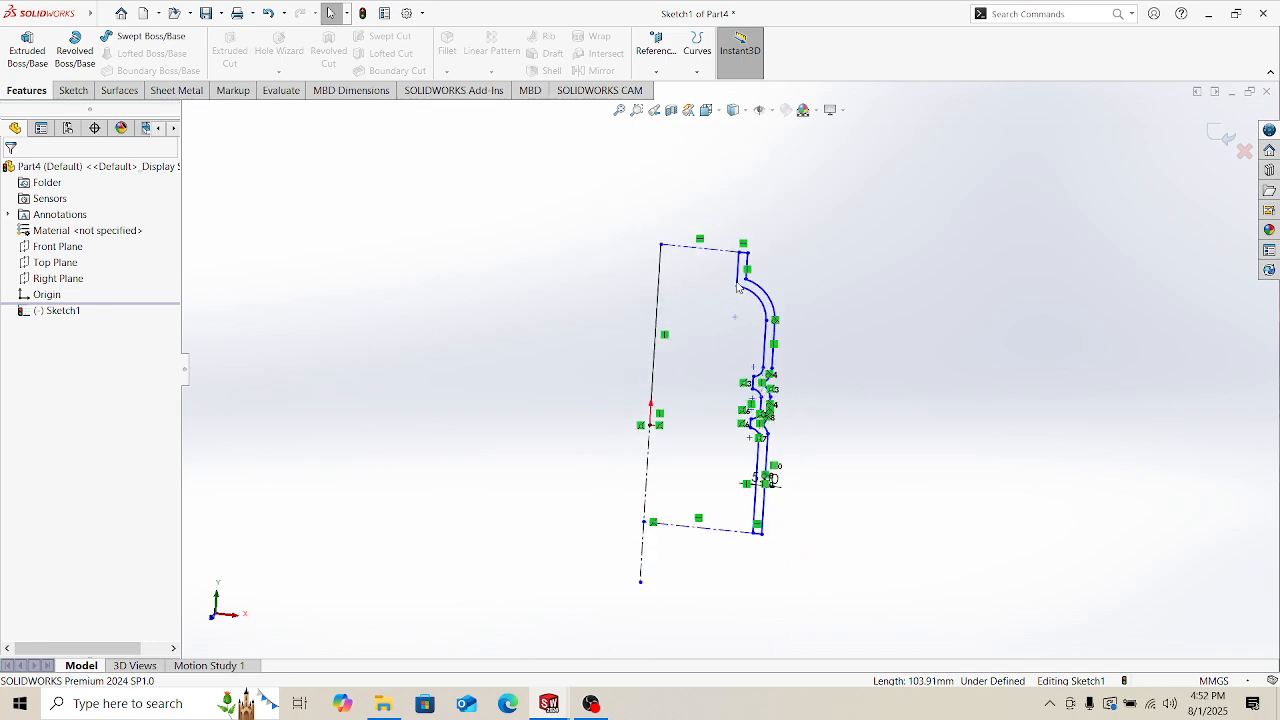
pyautogui.scroll(-3, 731, 360)
pyautogui.hotkey('ctrl', 'z')
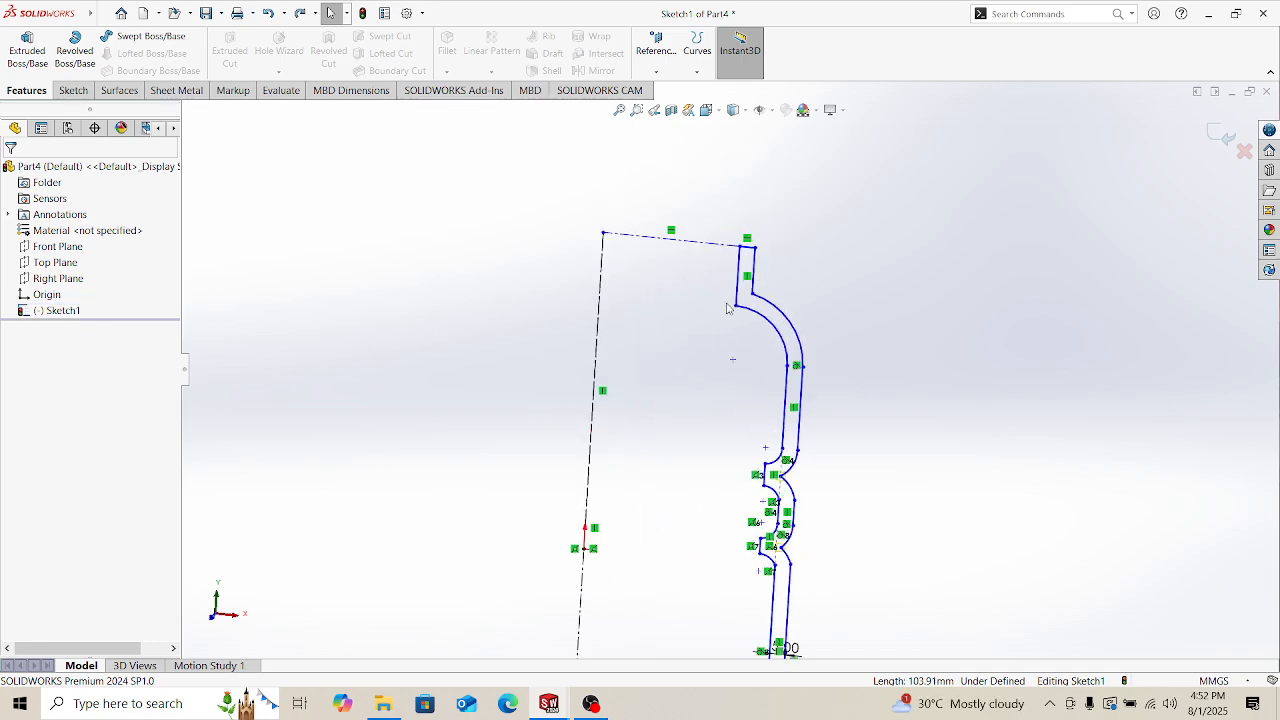
pyautogui.click(727, 308)
pyautogui.hotkey('ctrl', 'z')
pyautogui.click(727, 308)
pyautogui.scroll(-1, 747, 353)
pyautogui.scroll(1, 749, 364)
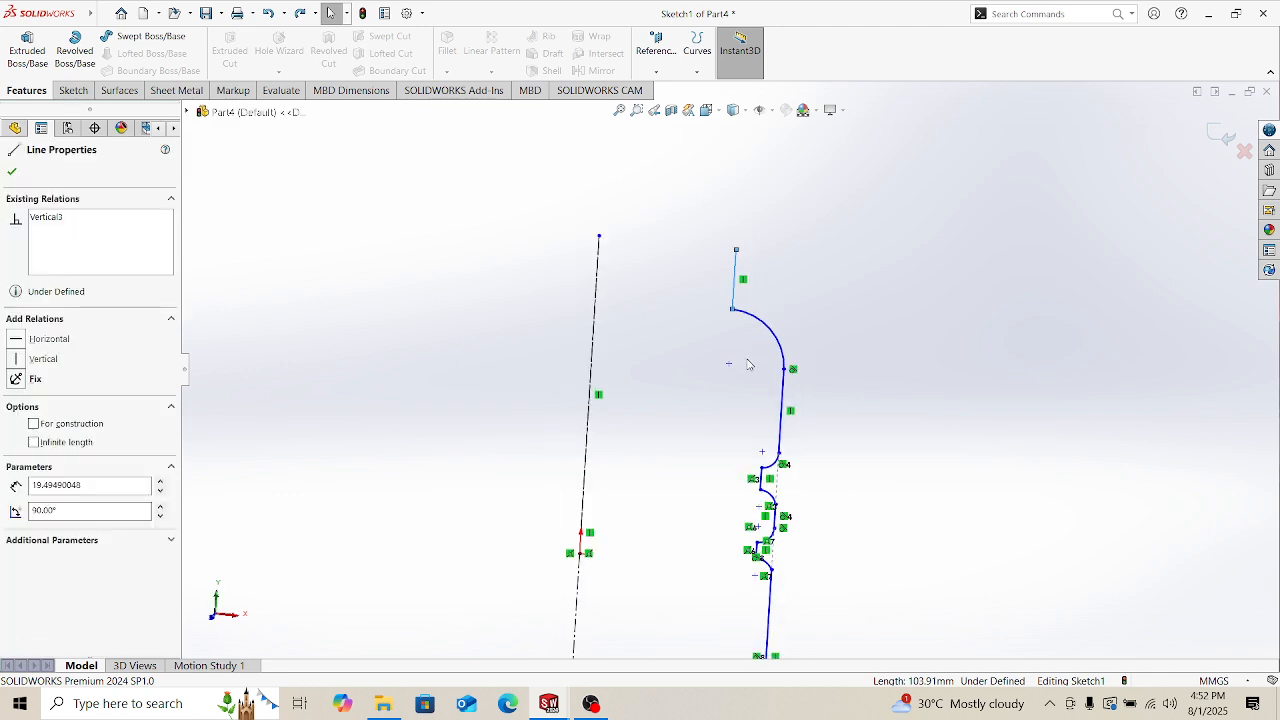
pyautogui.hotkey('ctrl', '1')
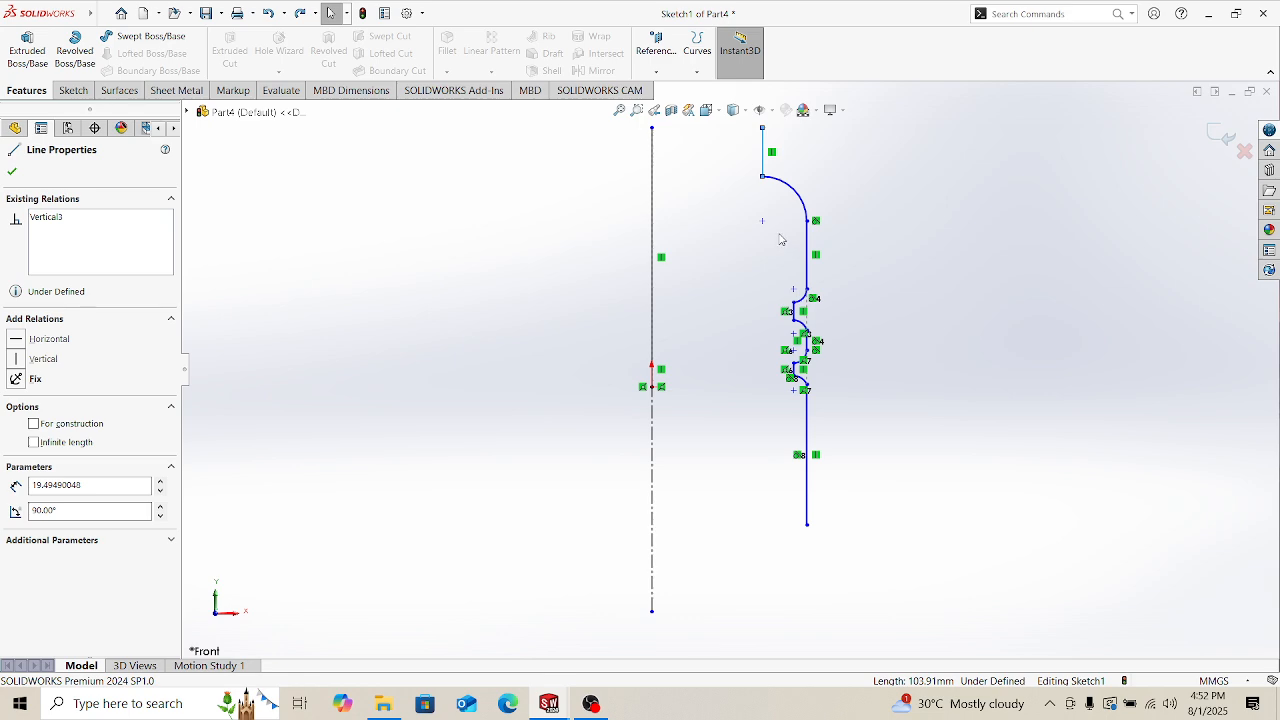
pyautogui.scroll(-2, 781, 198)
pyautogui.scroll(2, 781, 198)
pyautogui.scroll(-2, 775, 510)
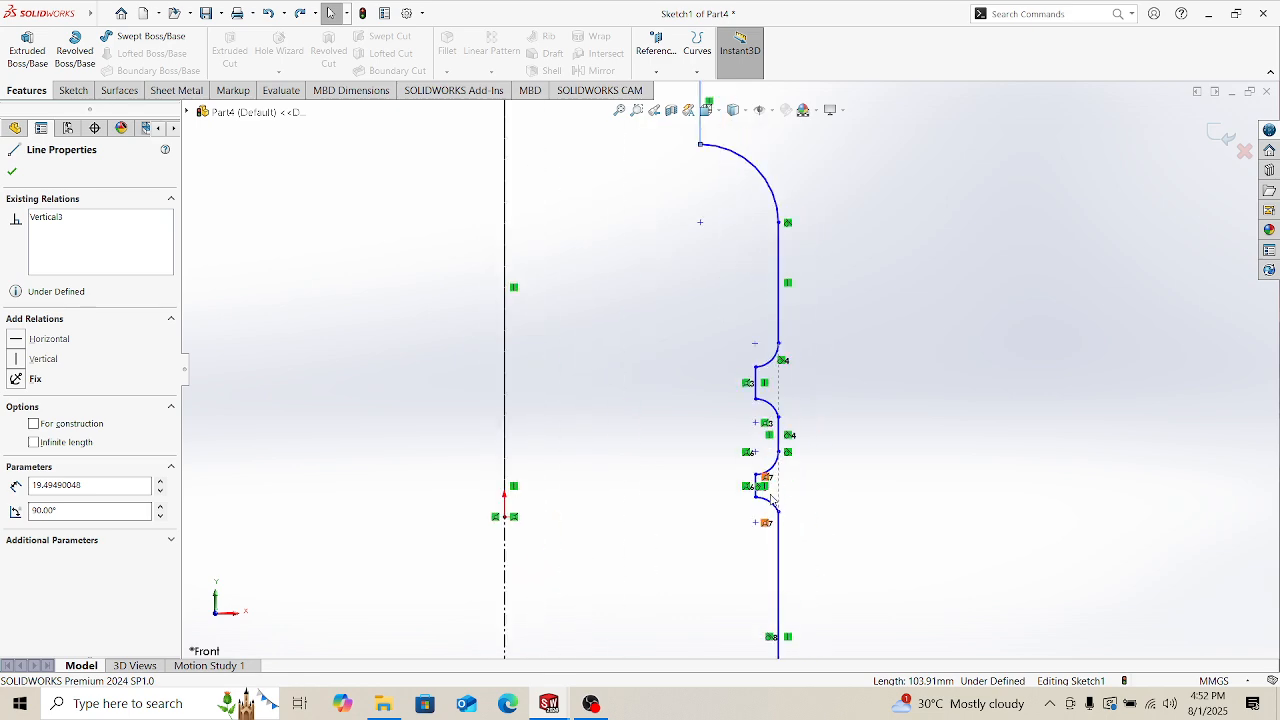
pyautogui.scroll(3, 770, 510)
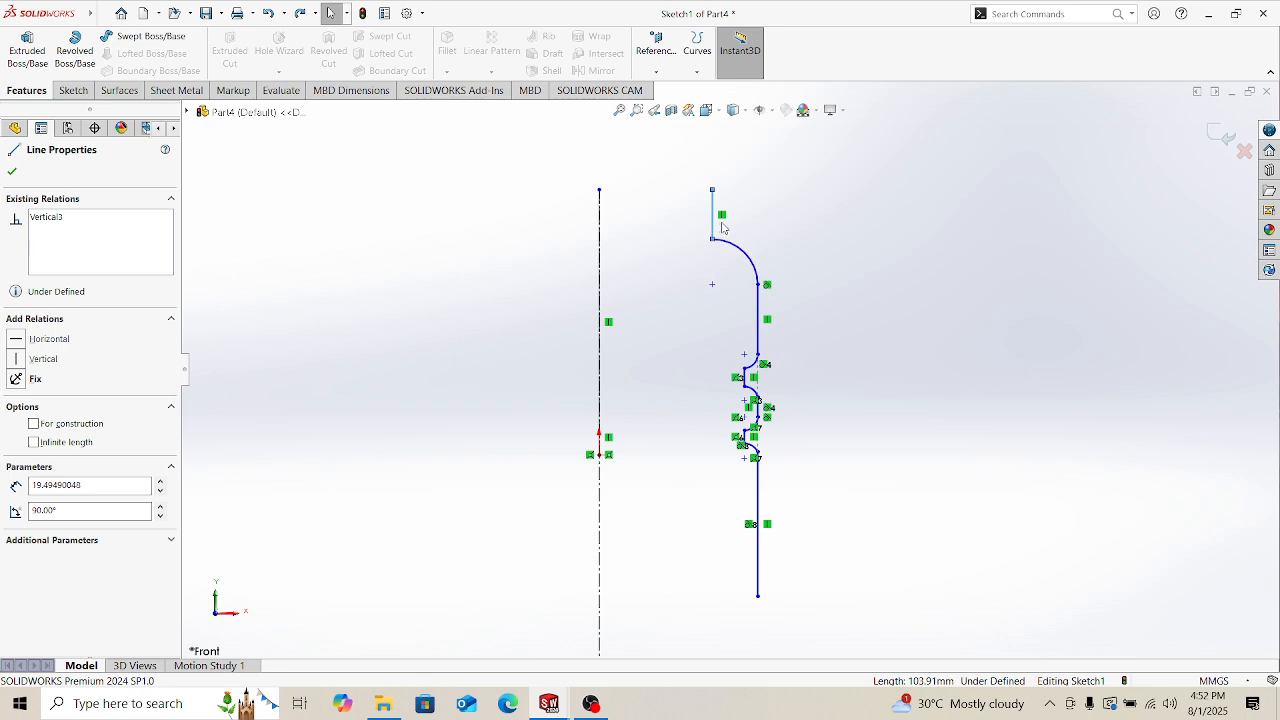
# Step: Offset the whole profile chain 5 mm outward with dimensions added, keeping the reverse and bi-directional options off
pyautogui.click(78, 92)
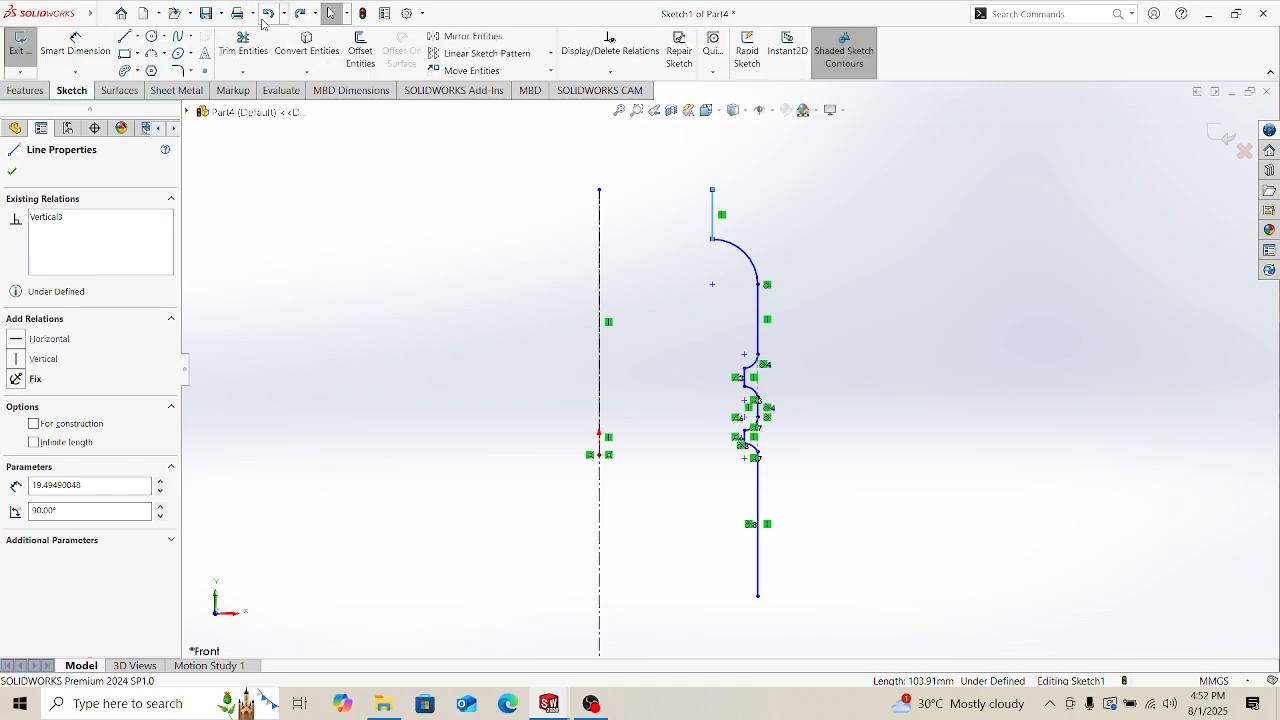
pyautogui.click(358, 52)
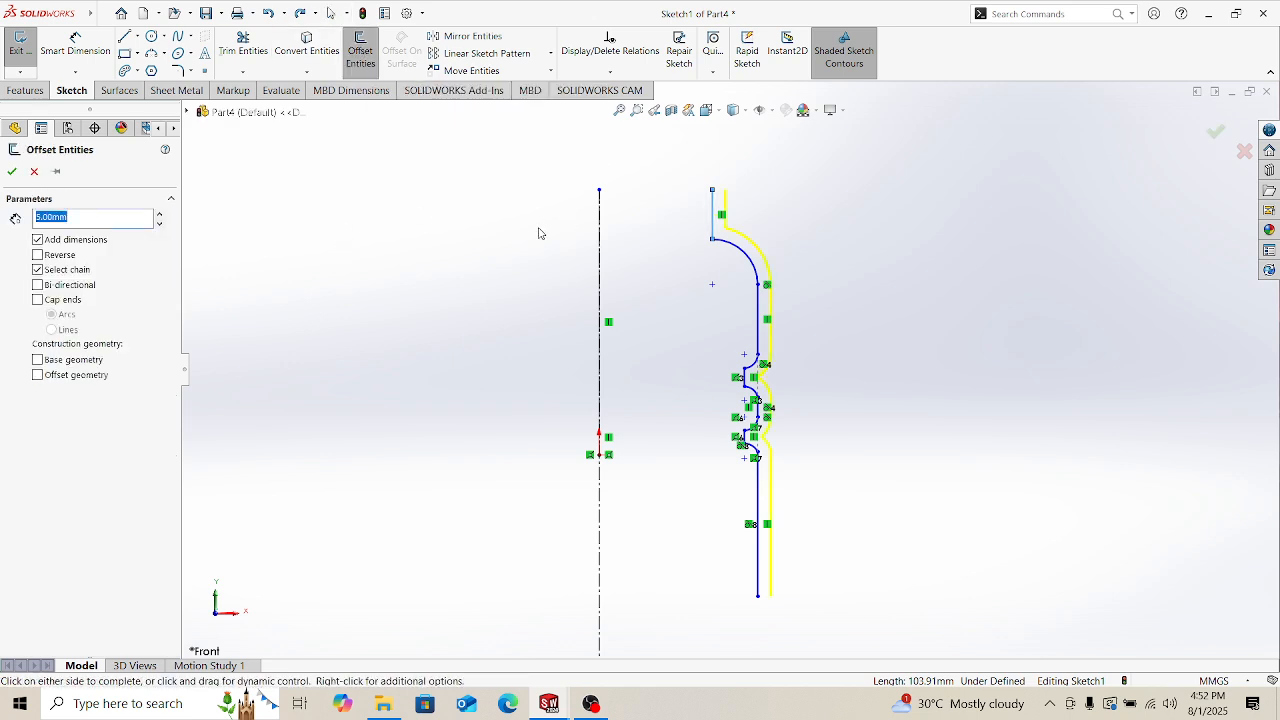
pyautogui.scroll(-3, 720, 215)
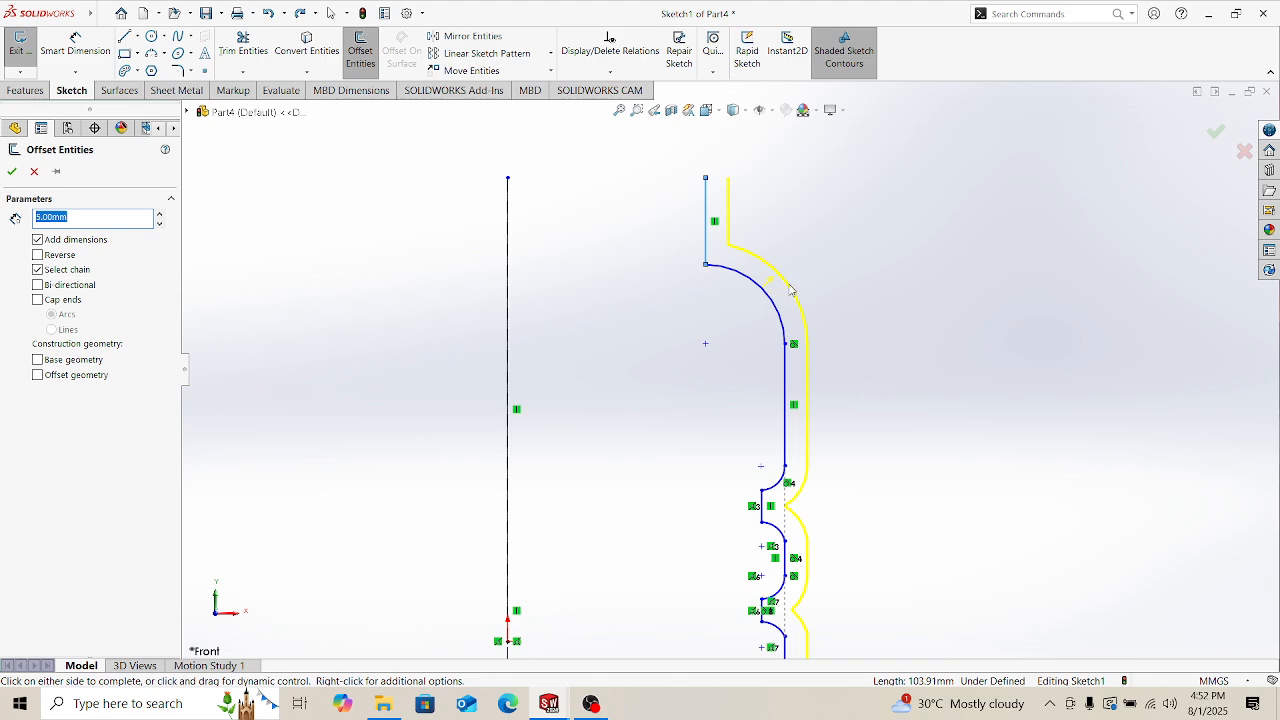
pyautogui.click(45, 256)
pyautogui.click(42, 256)
pyautogui.click(42, 256)
pyautogui.click(42, 256)
pyautogui.click(42, 286)
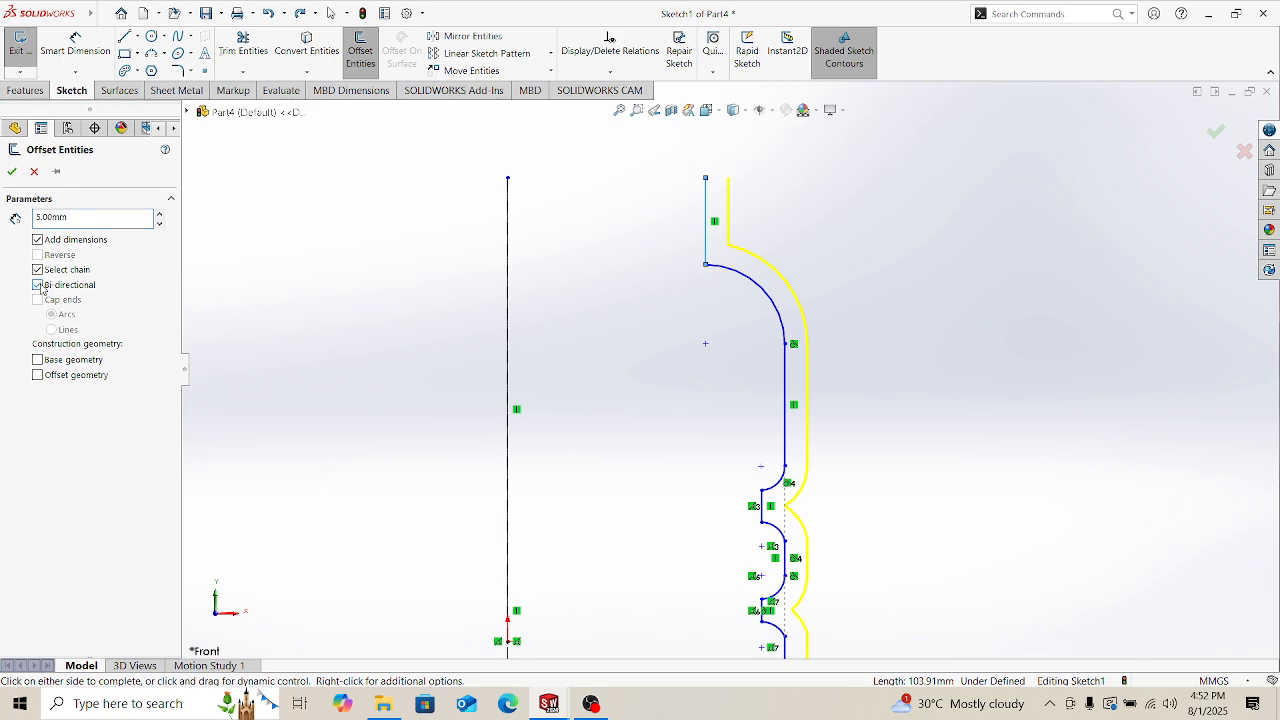
pyautogui.scroll(5, 753, 497)
pyautogui.scroll(-3, 753, 497)
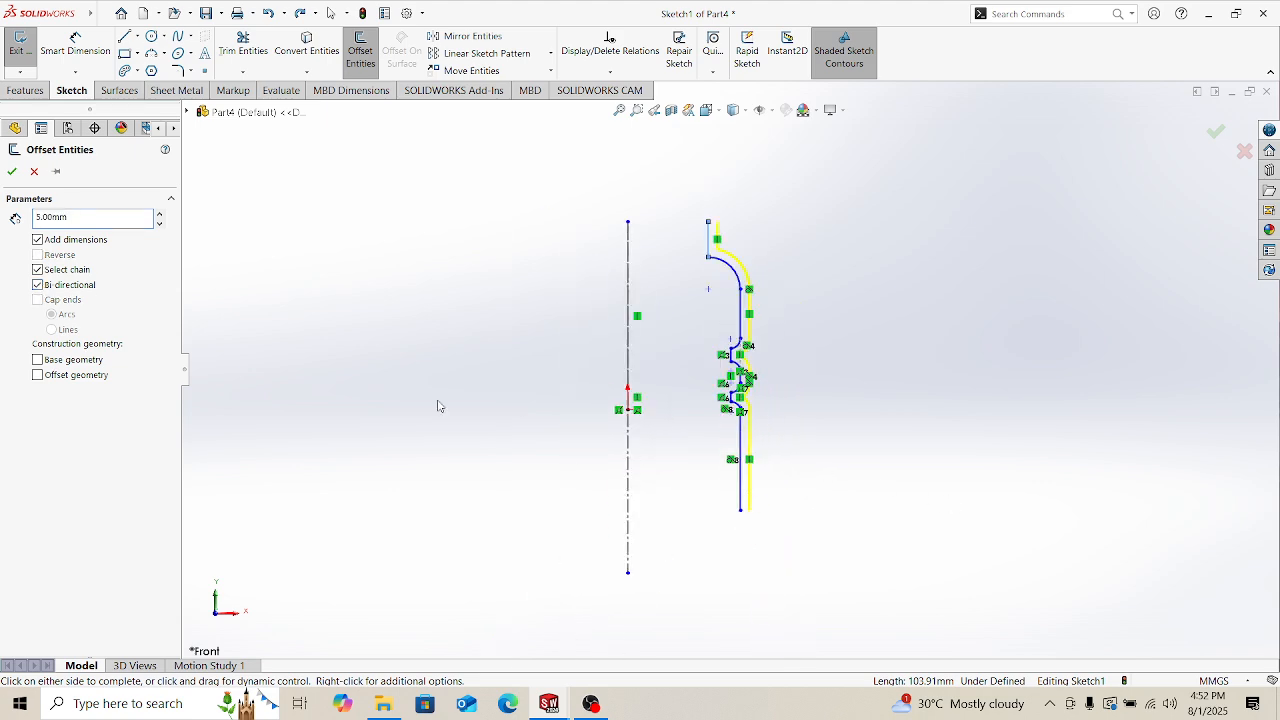
pyautogui.click(42, 286)
pyautogui.scroll(-5, 757, 291)
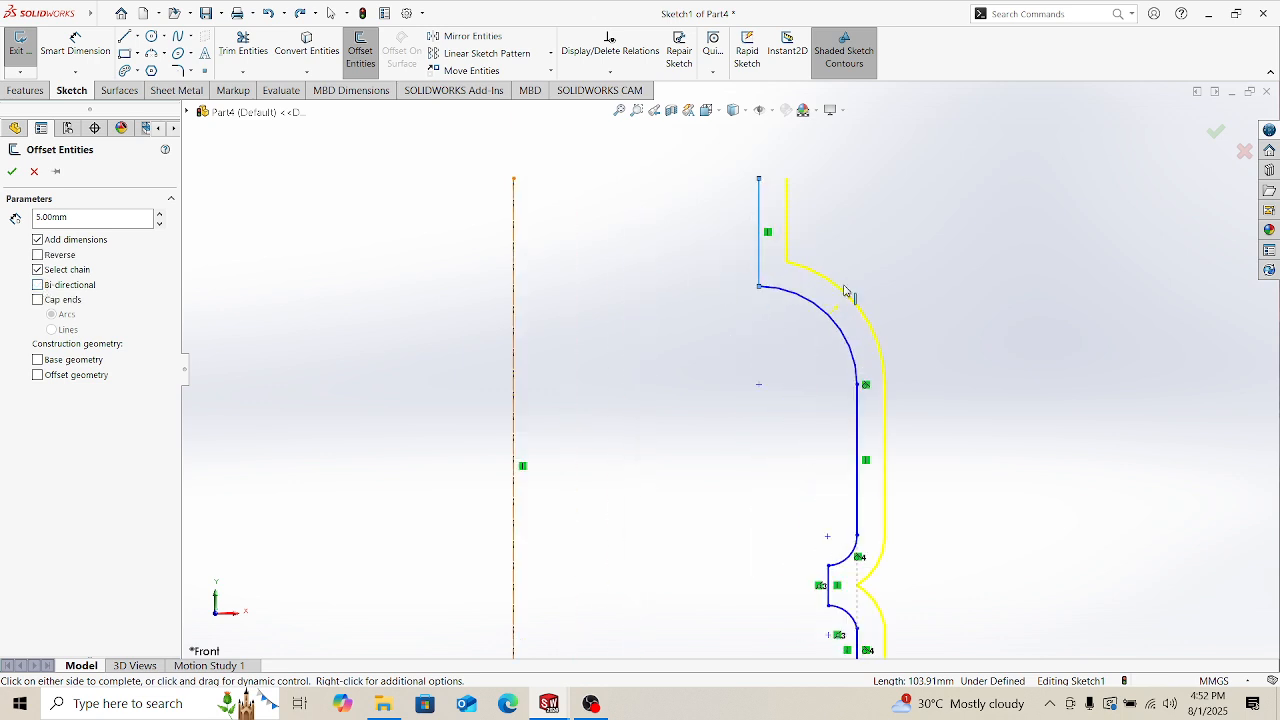
pyautogui.scroll(-2, 844, 291)
pyautogui.scroll(2, 775, 287)
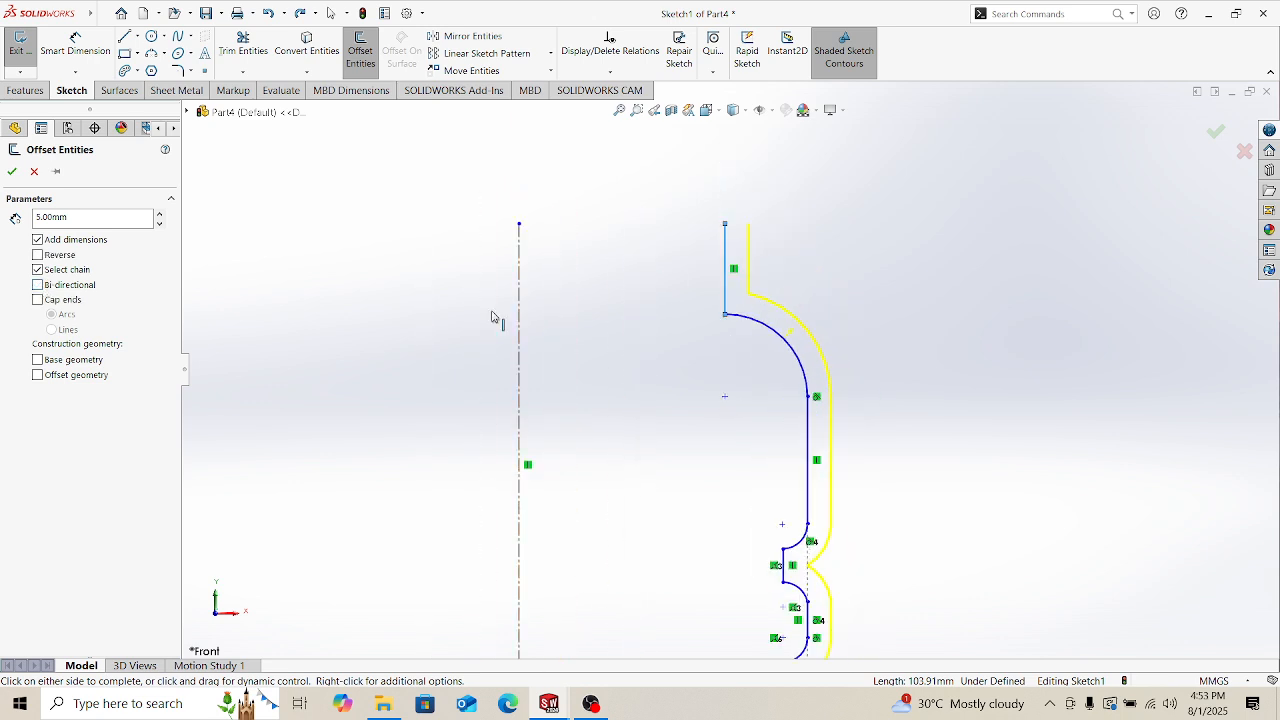
pyautogui.click(12, 171)
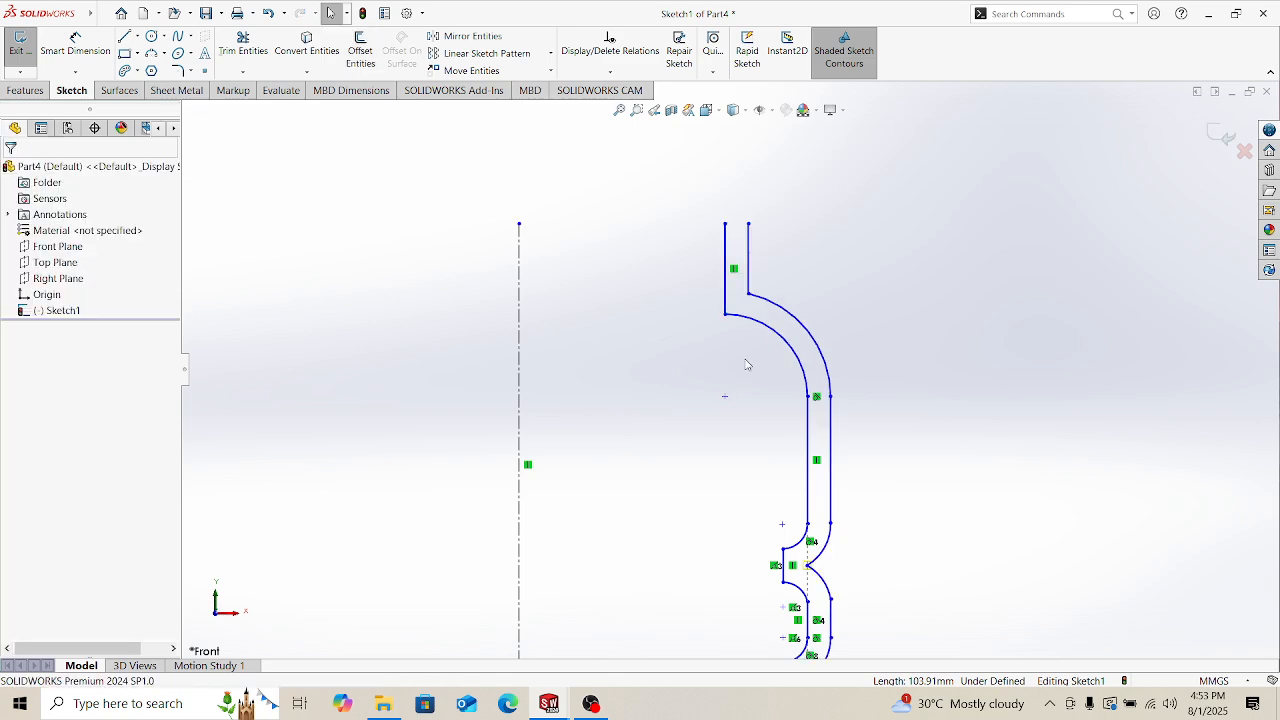
# Step: Close the upper end of the offset profile with a horizontal line joining the inner and outer wall endpoints
pyautogui.scroll(-2, 742, 296)
pyautogui.scroll(4, 760, 291)
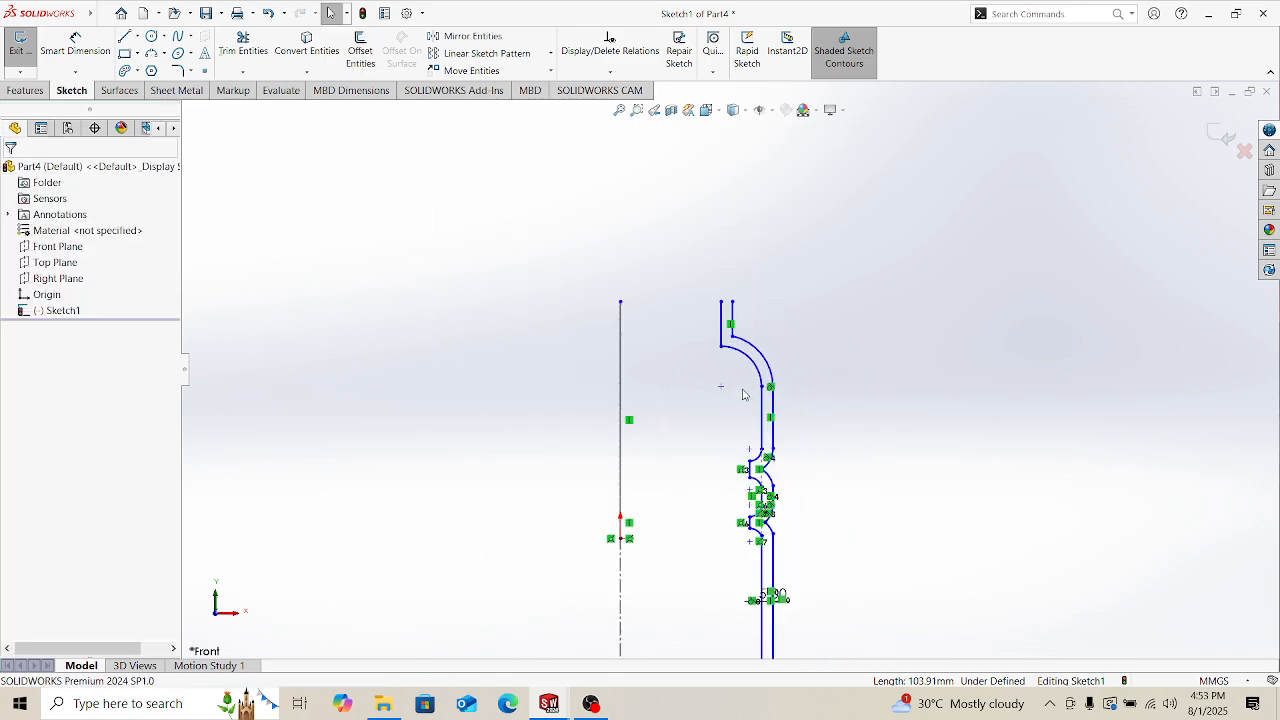
pyautogui.scroll(2, 816, 379)
pyautogui.scroll(-1, 763, 431)
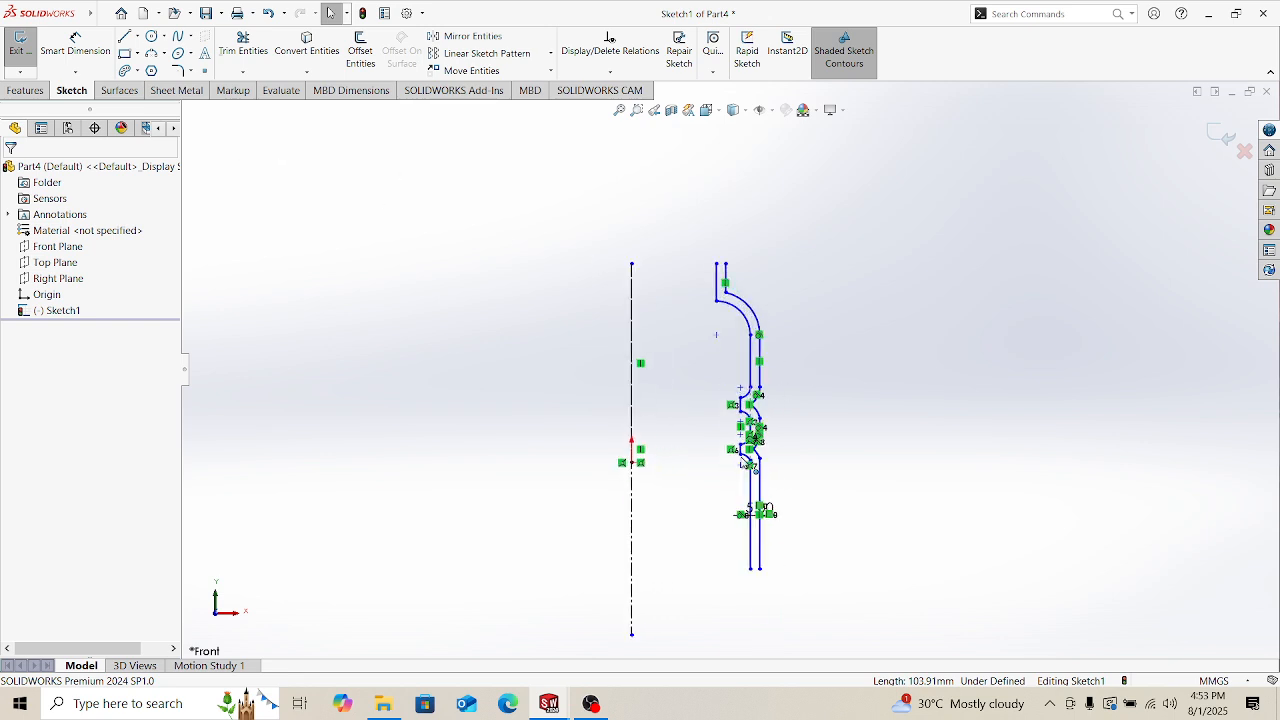
pyautogui.scroll(-1, 743, 425)
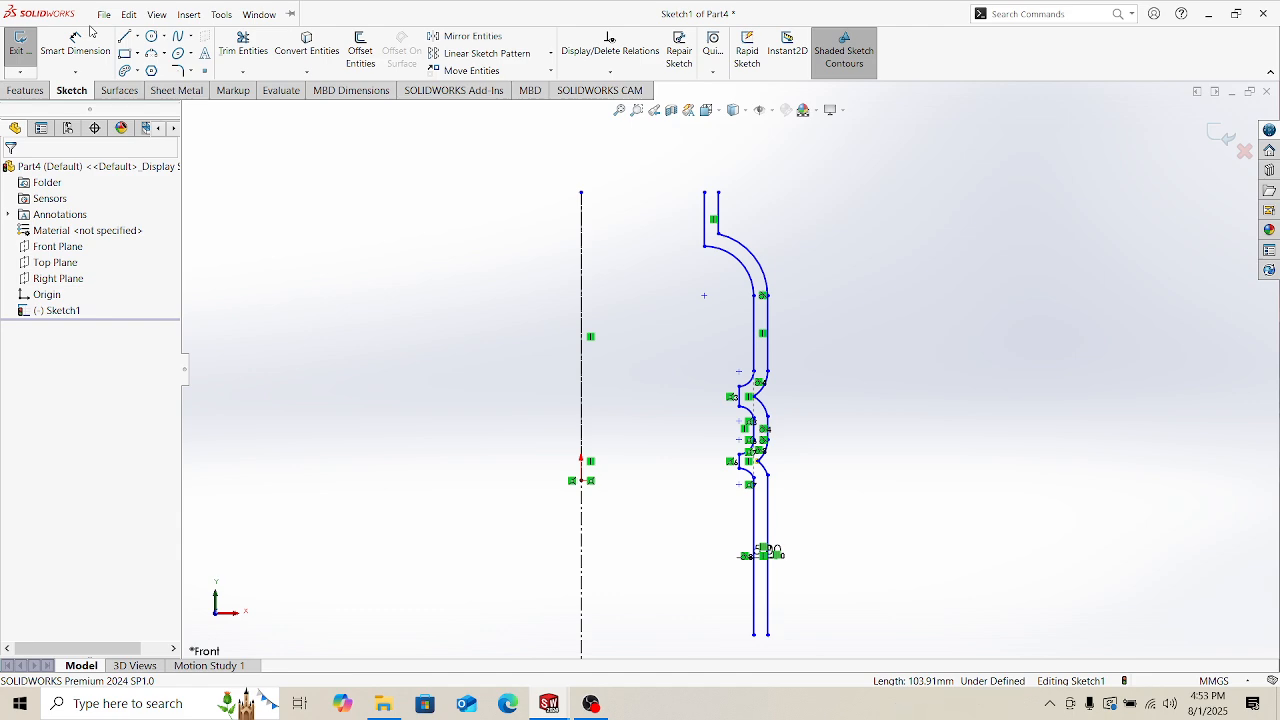
pyautogui.click(189, 14)
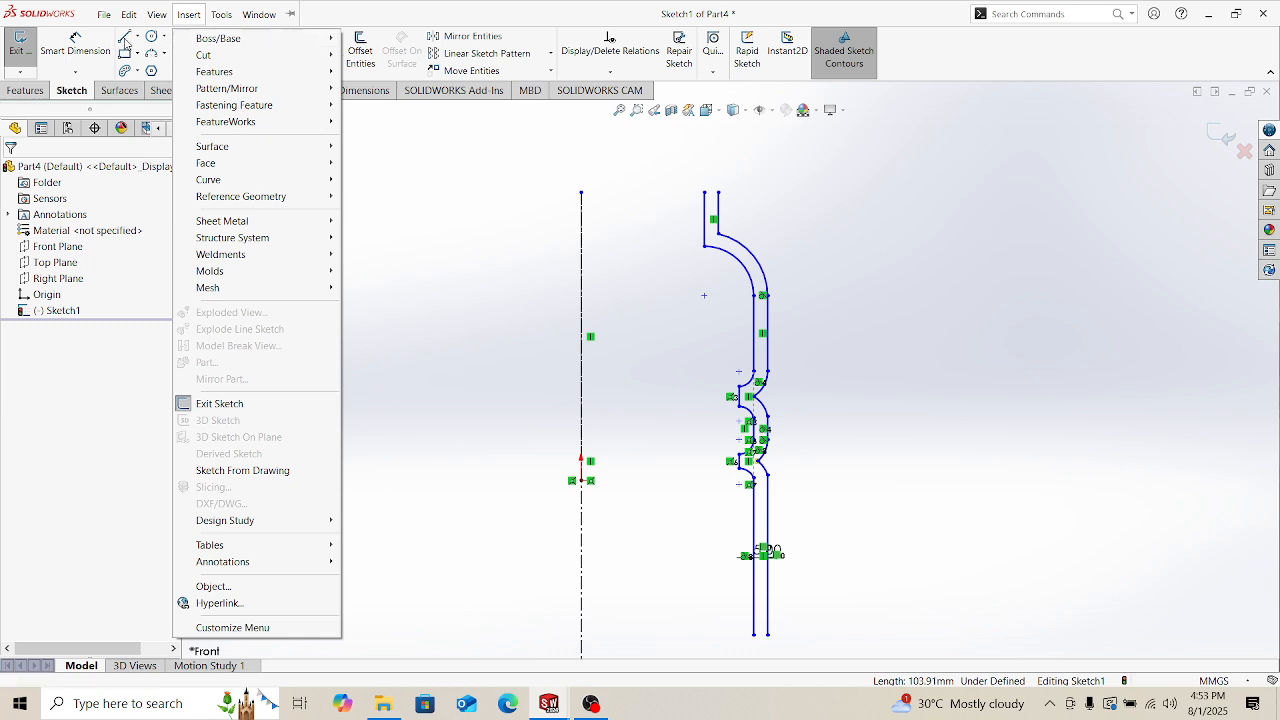
pyautogui.click(125, 38)
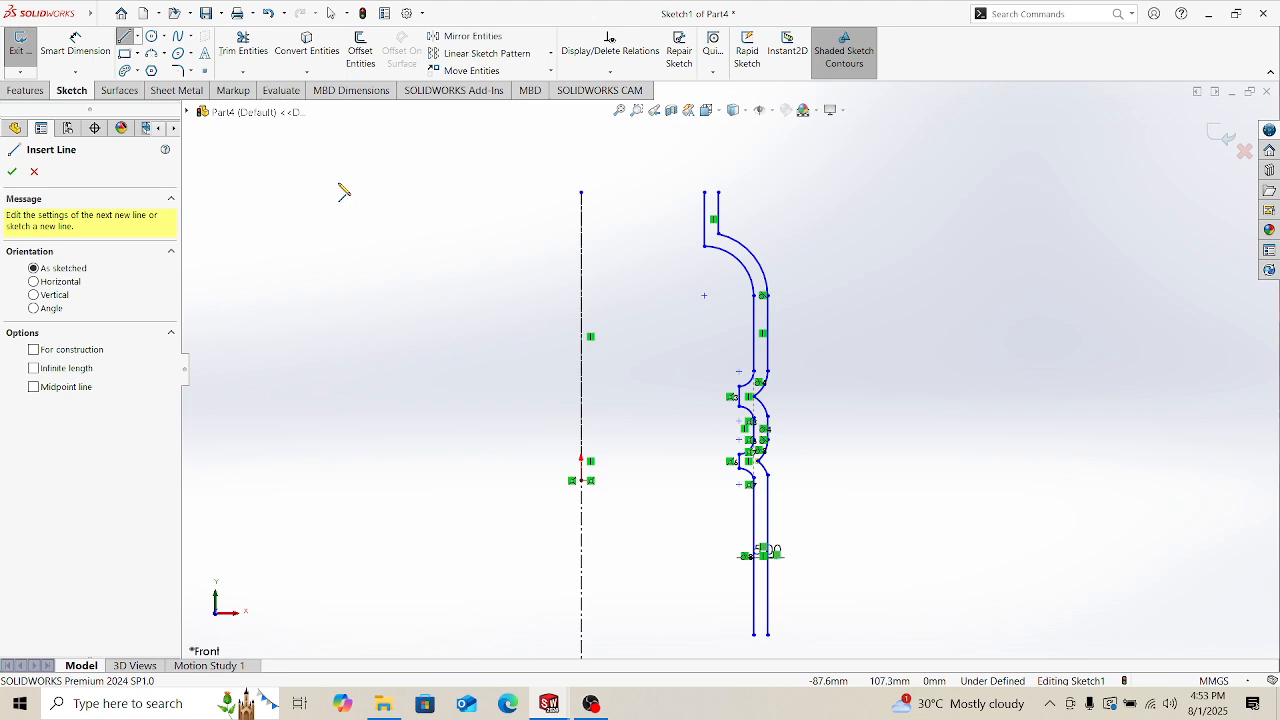
pyautogui.scroll(-2, 704, 291)
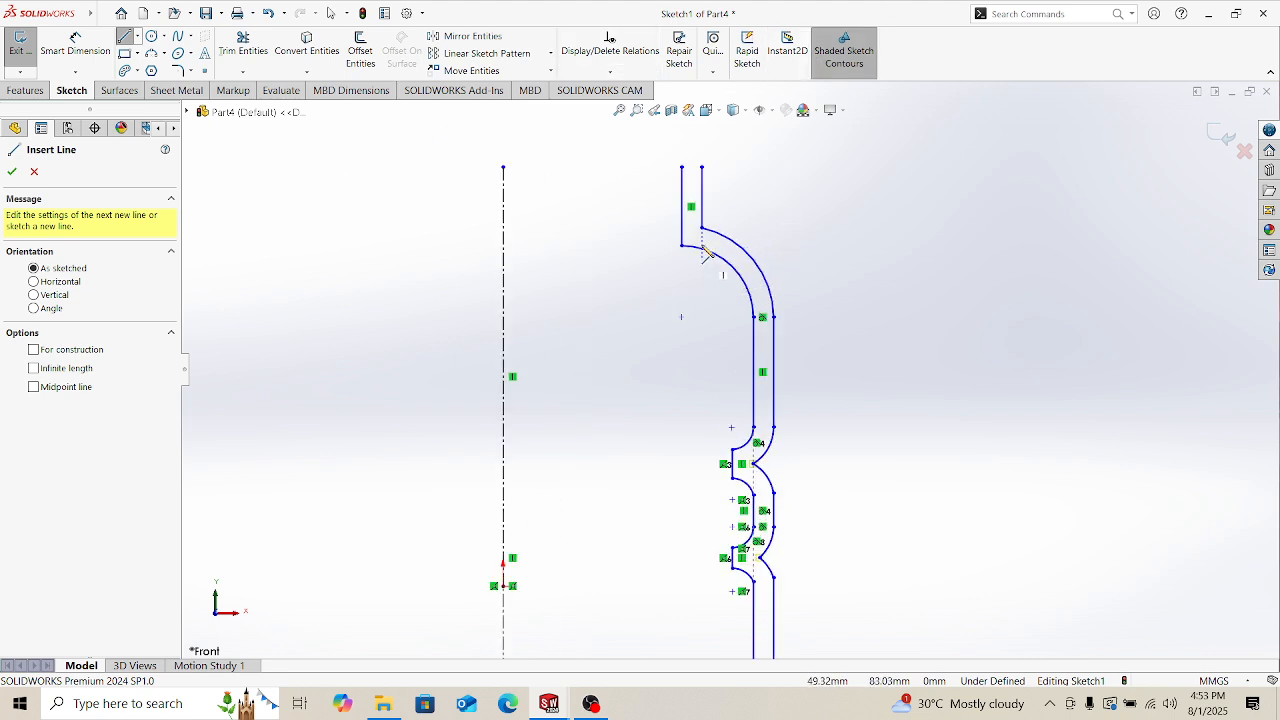
pyautogui.scroll(-1, 697, 205)
pyautogui.scroll(2, 700, 210)
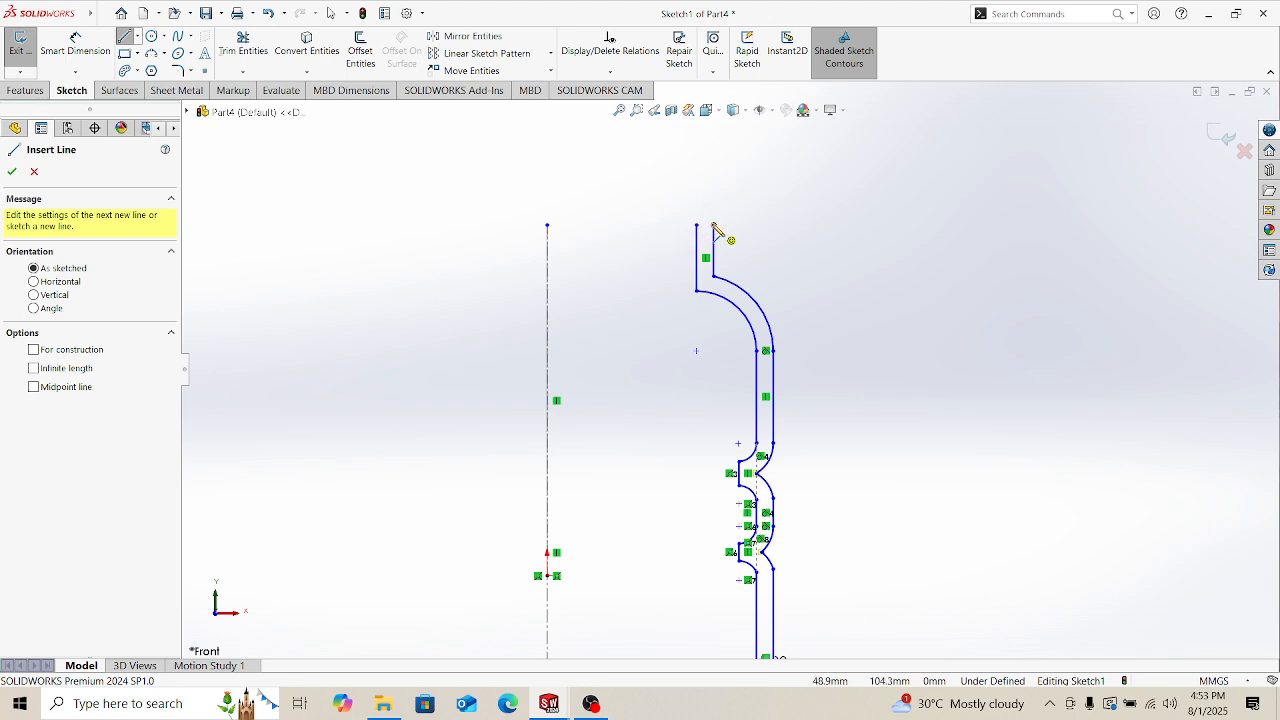
pyautogui.click(697, 225)
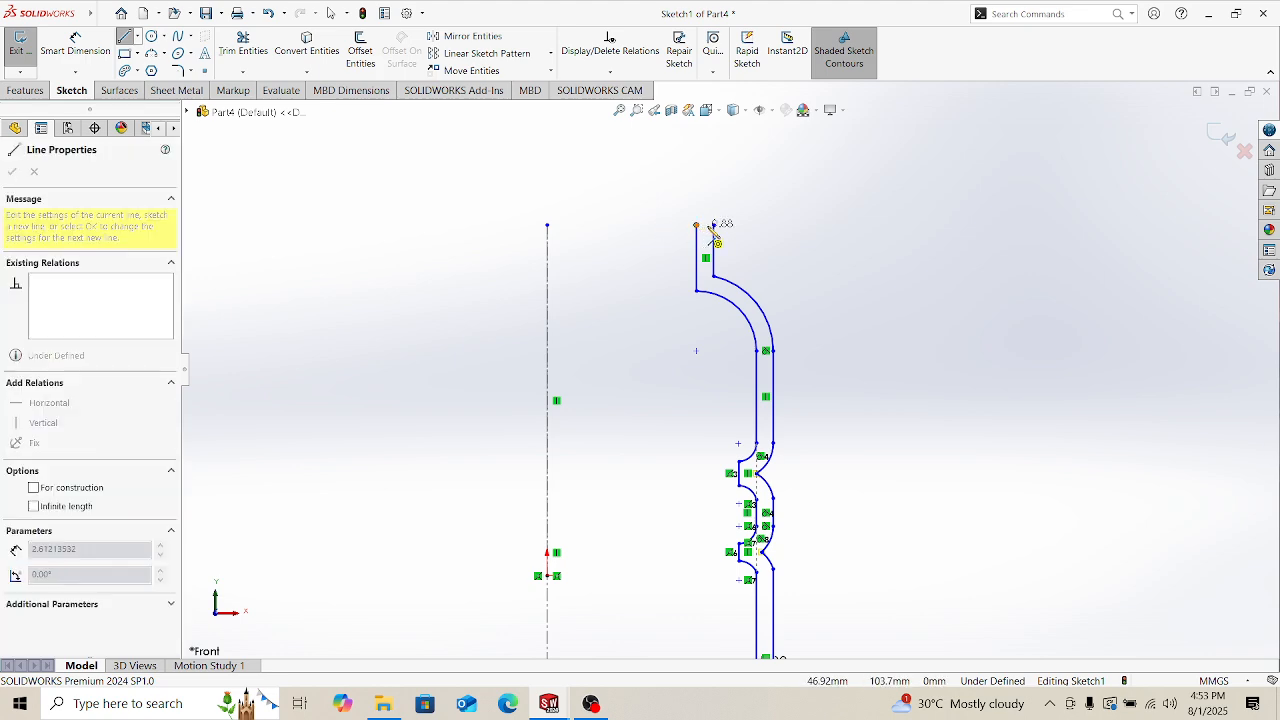
pyautogui.click(714, 225)
# Step: Close the lower end of the profile with a horizontal line between the inner and outer wall endpoints
pyautogui.scroll(3, 803, 606)
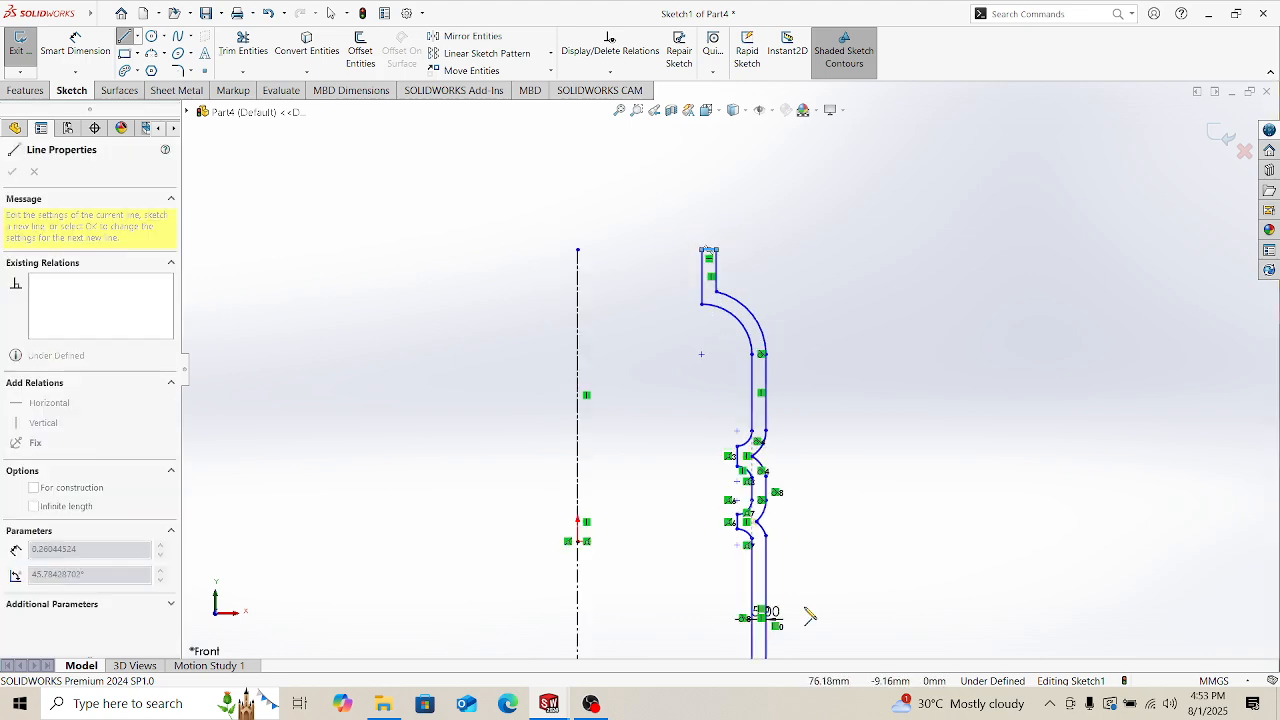
pyautogui.scroll(-4, 760, 632)
pyautogui.click(730, 558)
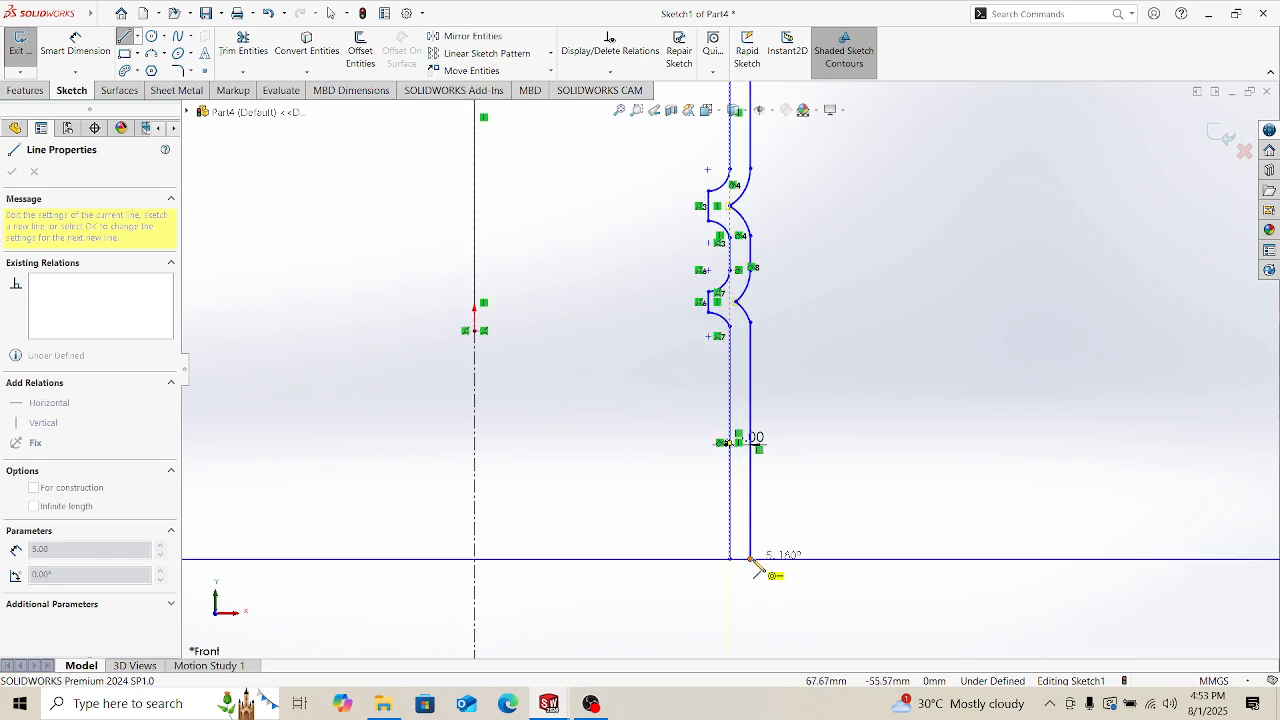
pyautogui.click(750, 558)
pyautogui.press('Escape')
# Step: Draw a horizontal centerline from the profile's upper inner corner to the upper endpoint of the vertical centerline
pyautogui.scroll(4, 660, 340)
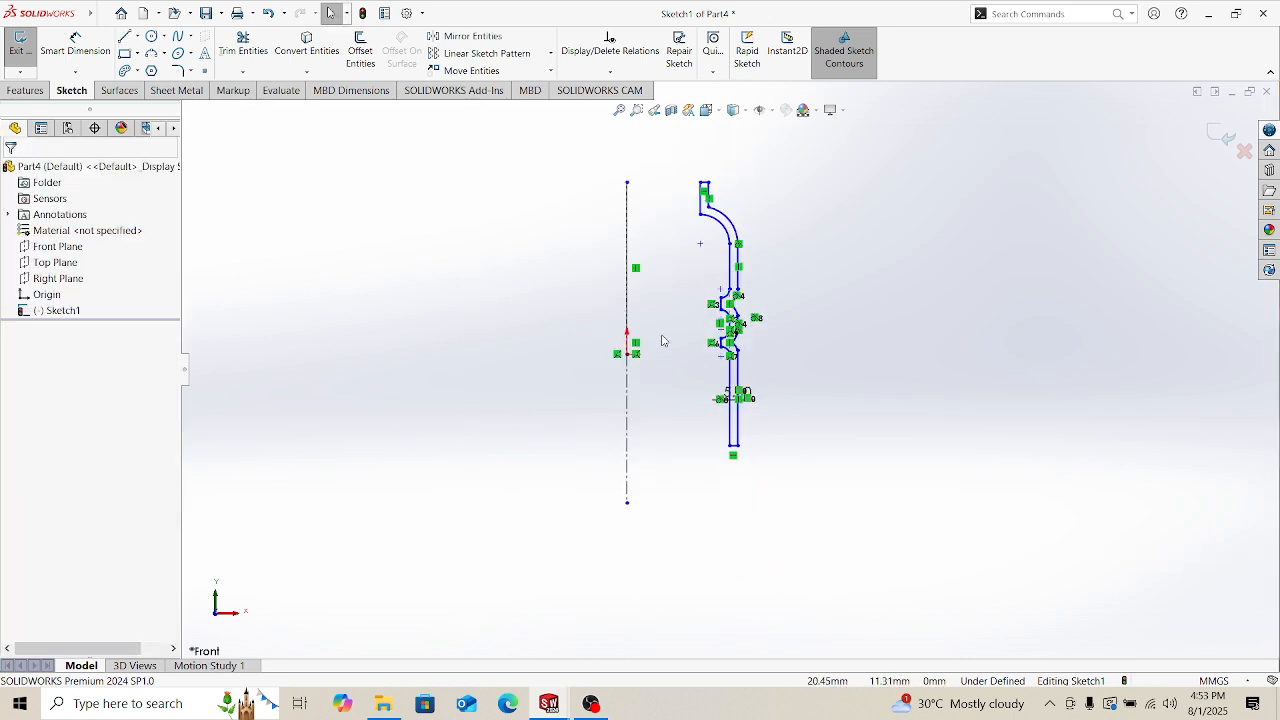
pyautogui.scroll(-4, 750, 294)
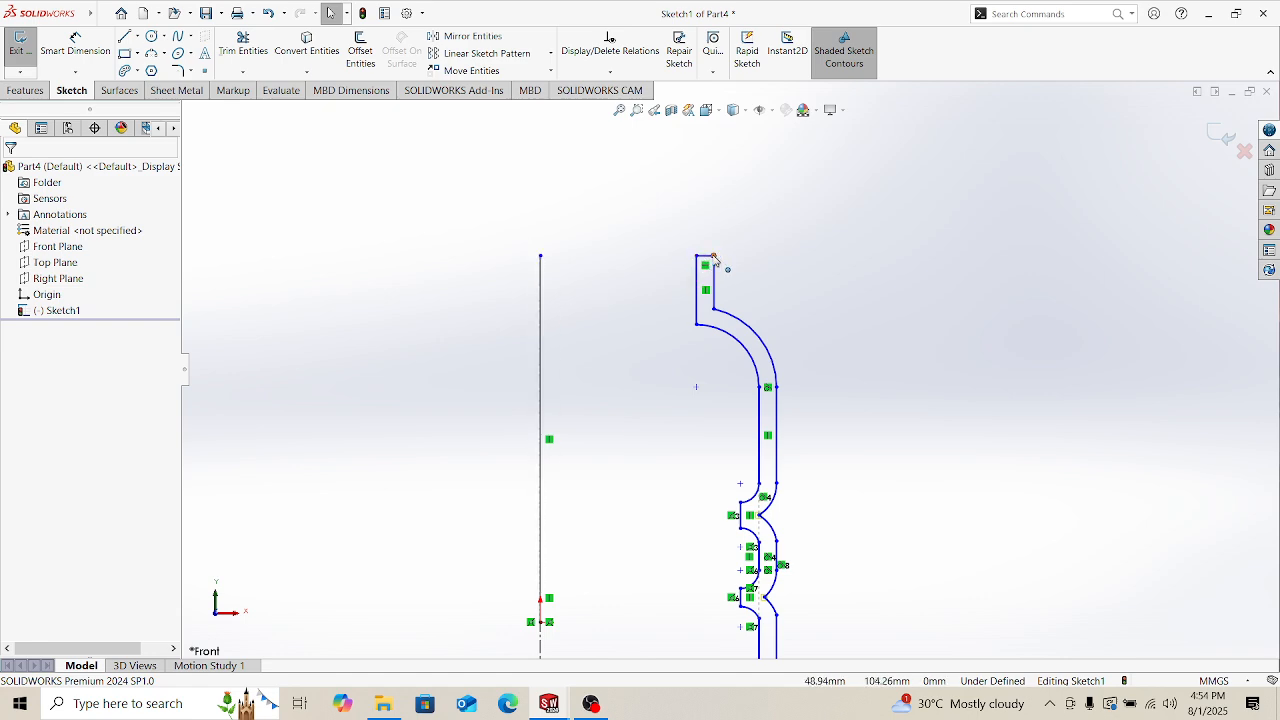
pyautogui.click(137, 36)
pyautogui.click(162, 69)
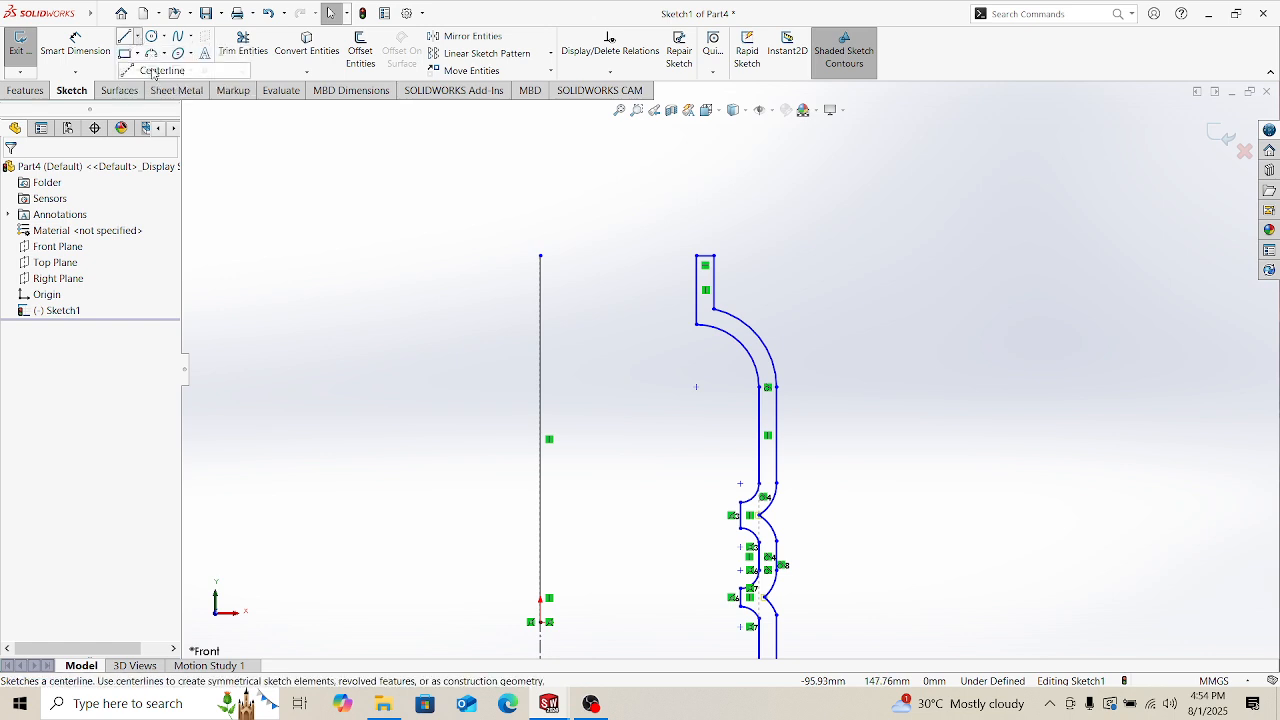
pyautogui.click(714, 256)
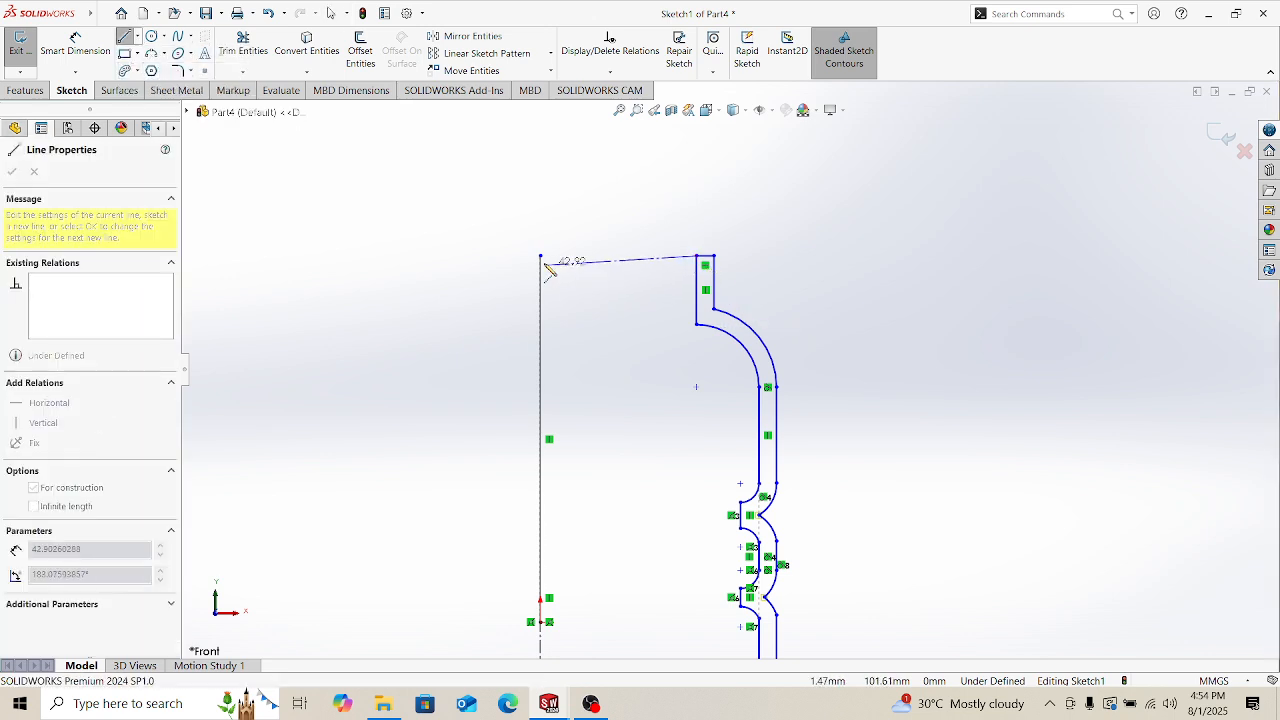
pyautogui.click(541, 256)
pyautogui.press('Escape')
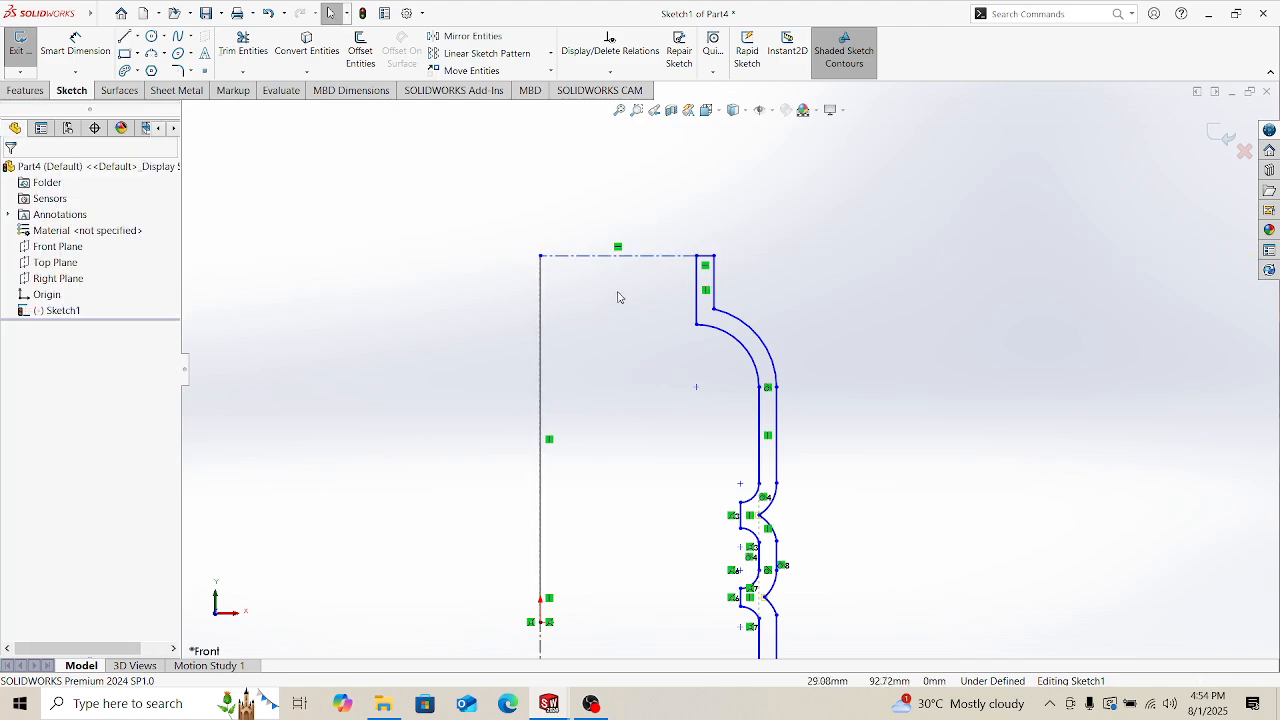
# Step: Draw a horizontal centerline from the profile's lower inner corner across to the vertical centerline
pyautogui.click(137, 36)
pyautogui.click(162, 67)
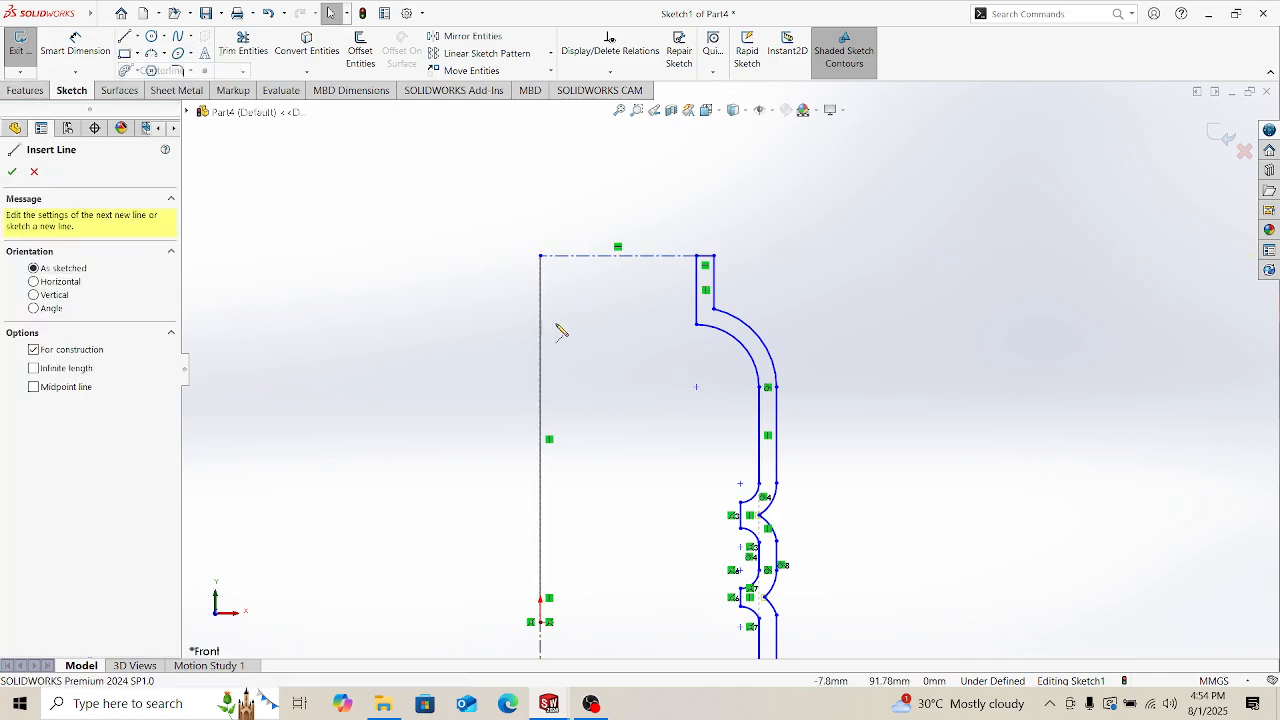
pyautogui.scroll(4, 729, 369)
pyautogui.scroll(2, 740, 577)
pyautogui.scroll(-3, 742, 588)
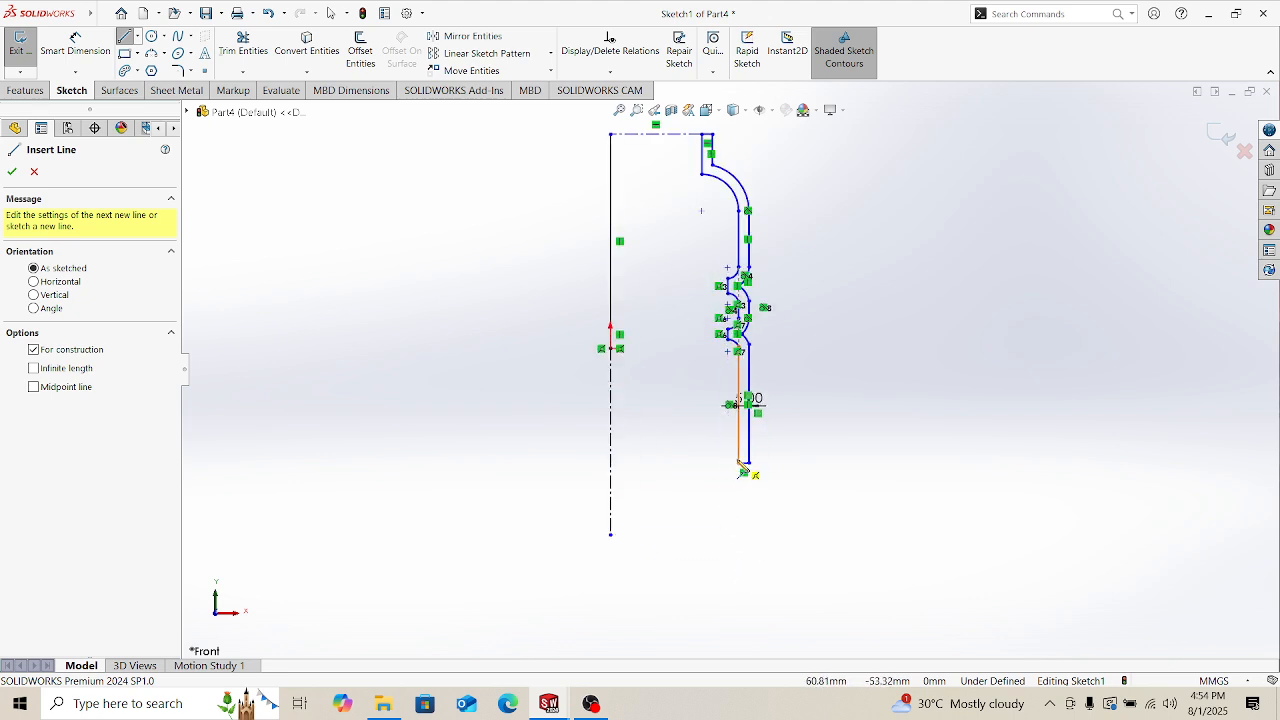
pyautogui.click(740, 464)
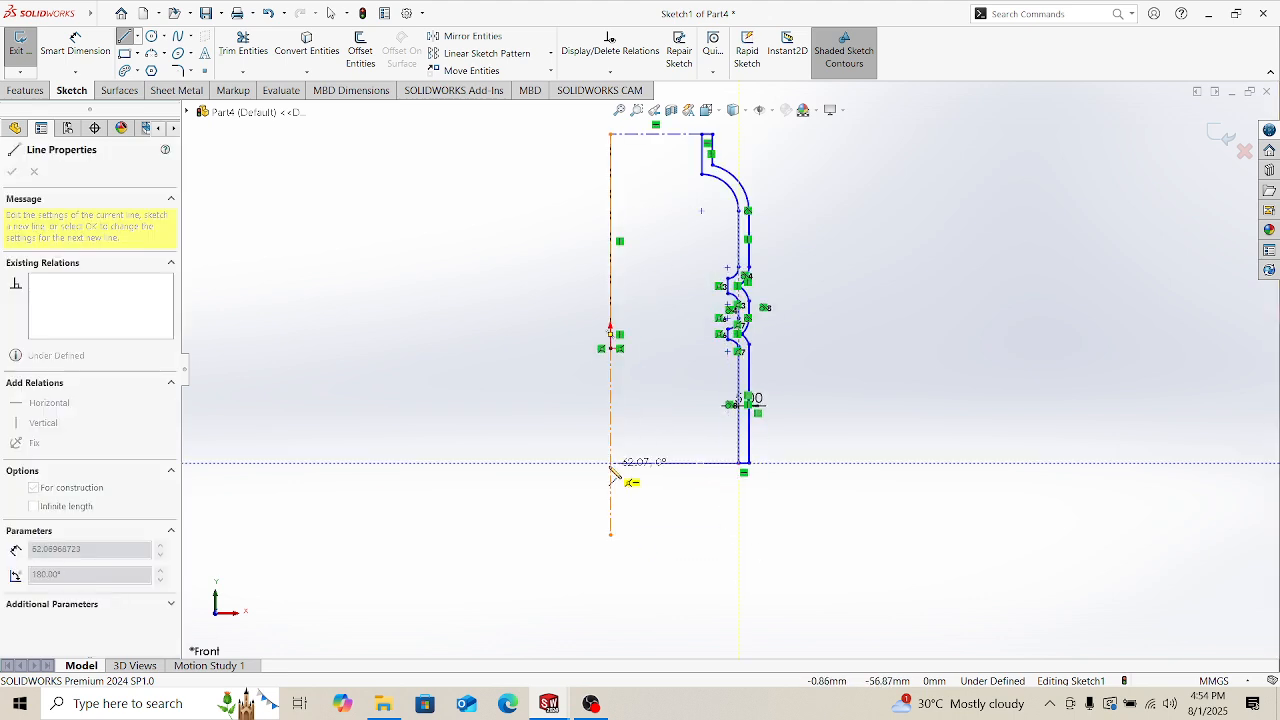
pyautogui.click(611, 464)
pyautogui.press('Escape')
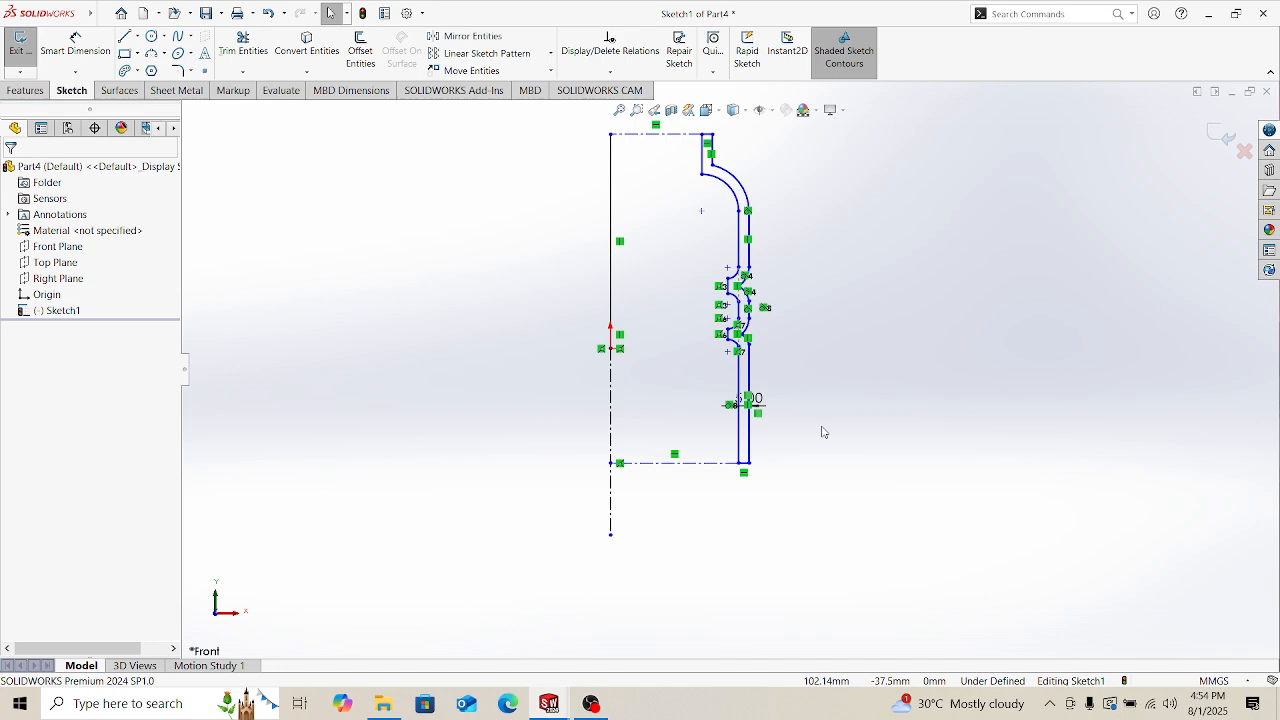
# Step: Start a Revolved Boss/Base of the closed wall profile, using the vertical centerline as the axis of revolution
pyautogui.scroll(2, 430, 374)
pyautogui.click(26, 90)
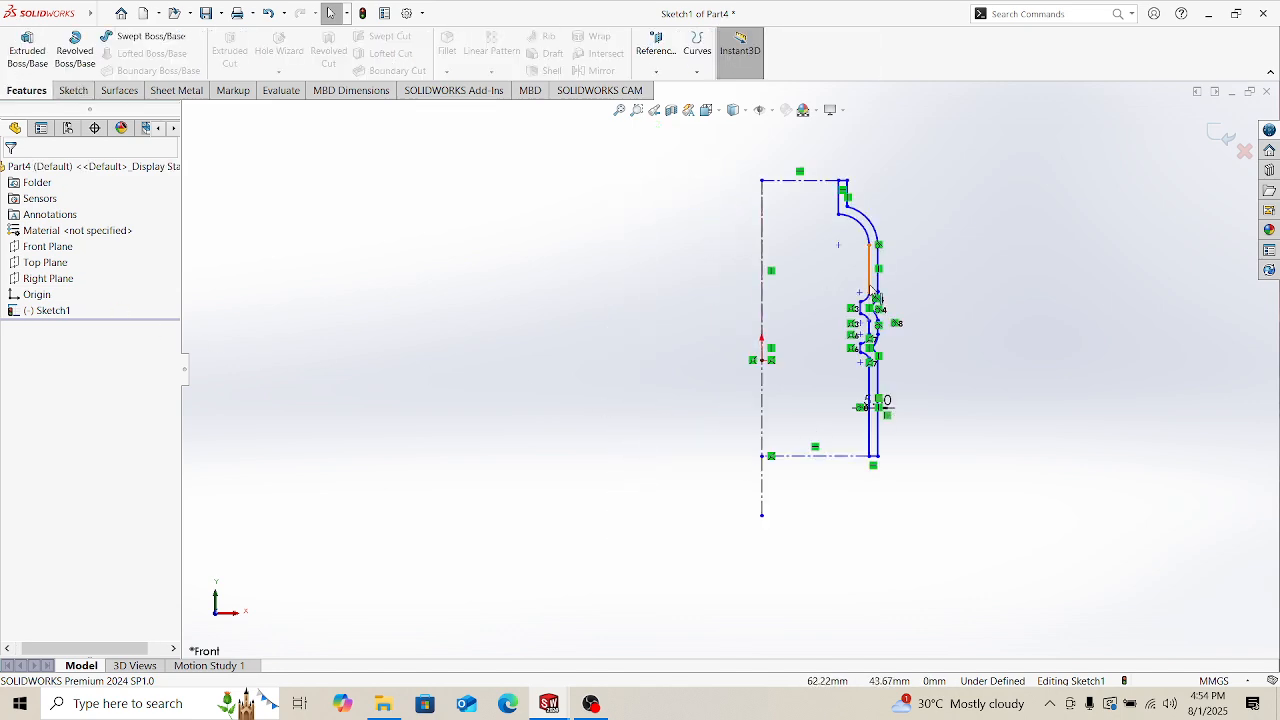
pyautogui.click(75, 50)
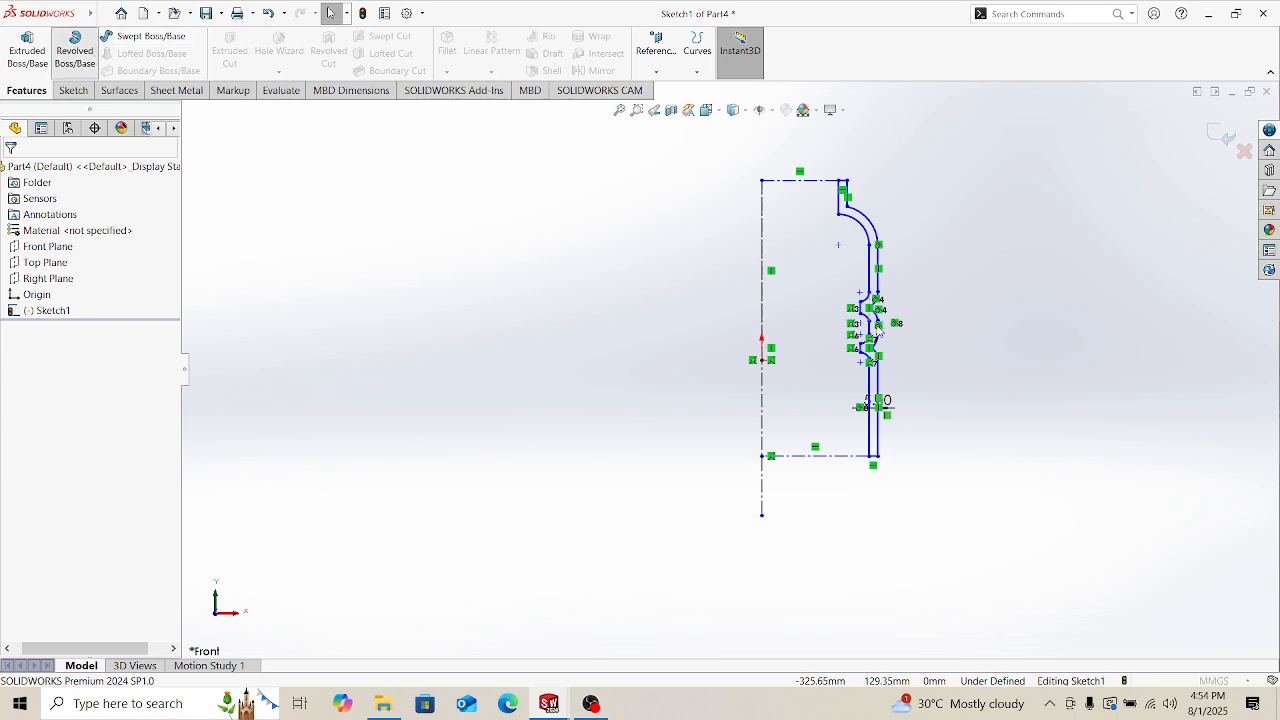
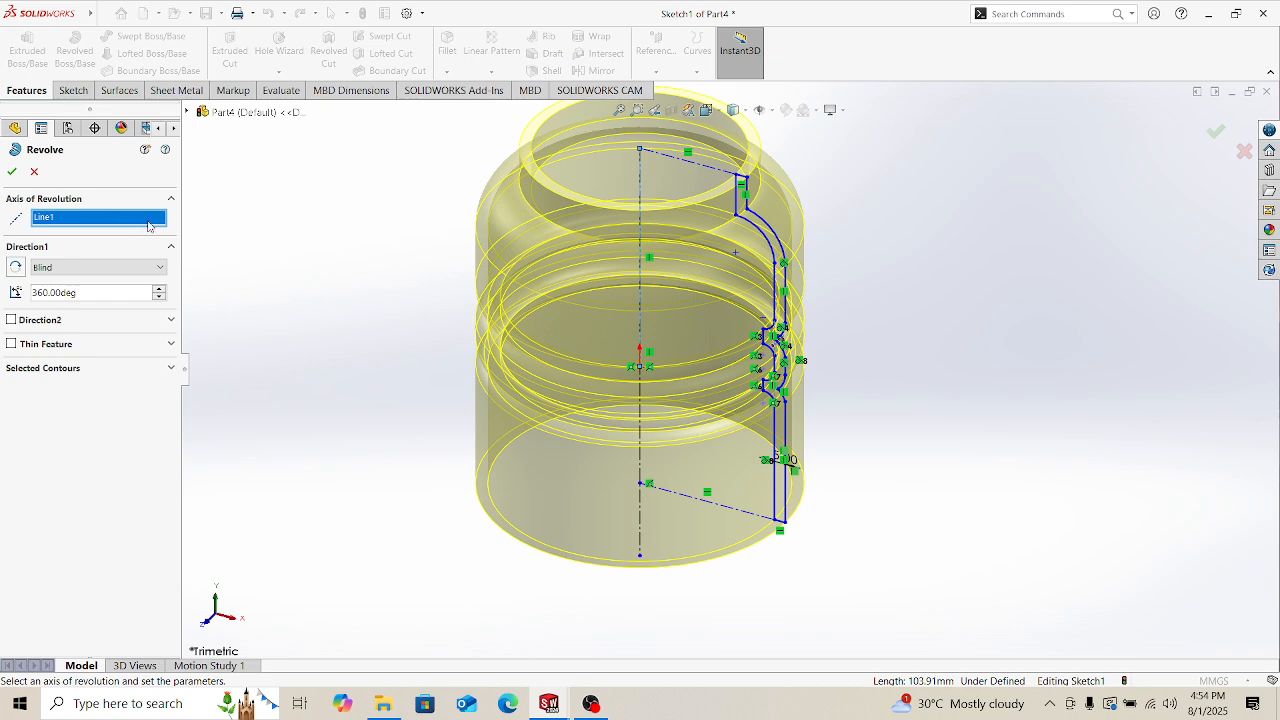
pyautogui.scroll(-5, 580, 266)
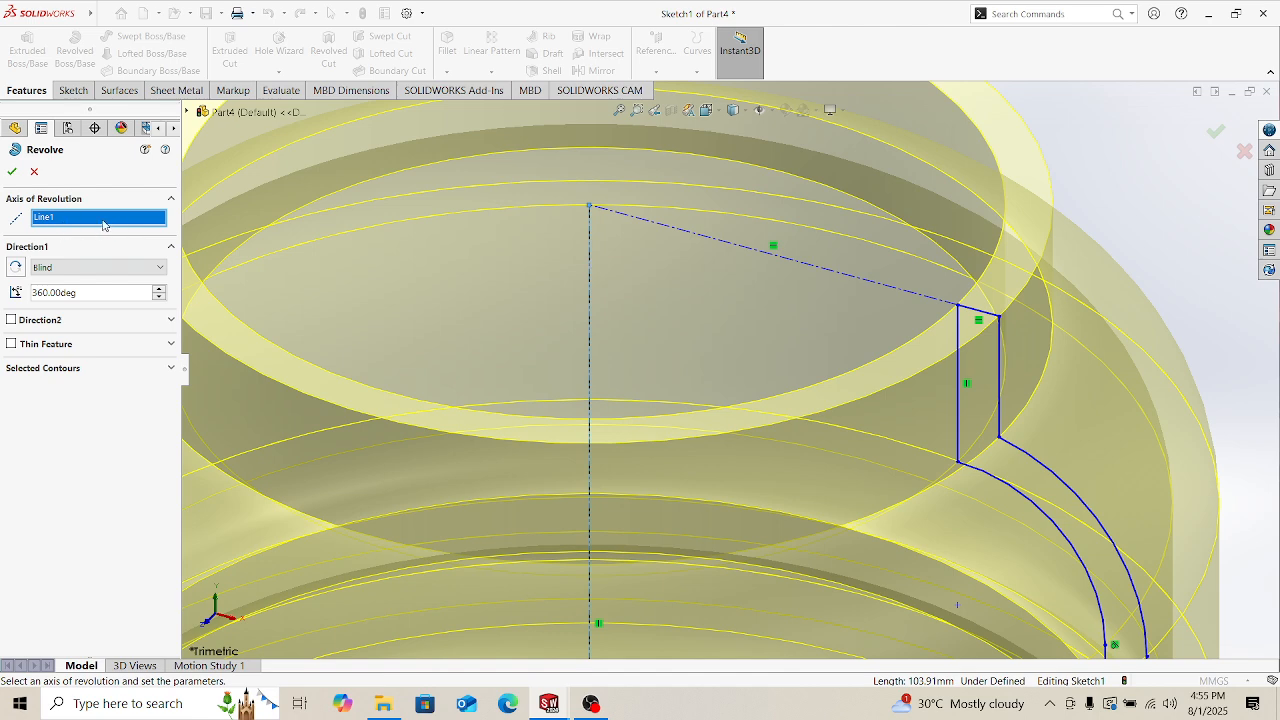
pyautogui.scroll(8, 730, 360)
pyautogui.scroll(-3, 786, 454)
pyautogui.scroll(2, 723, 347)
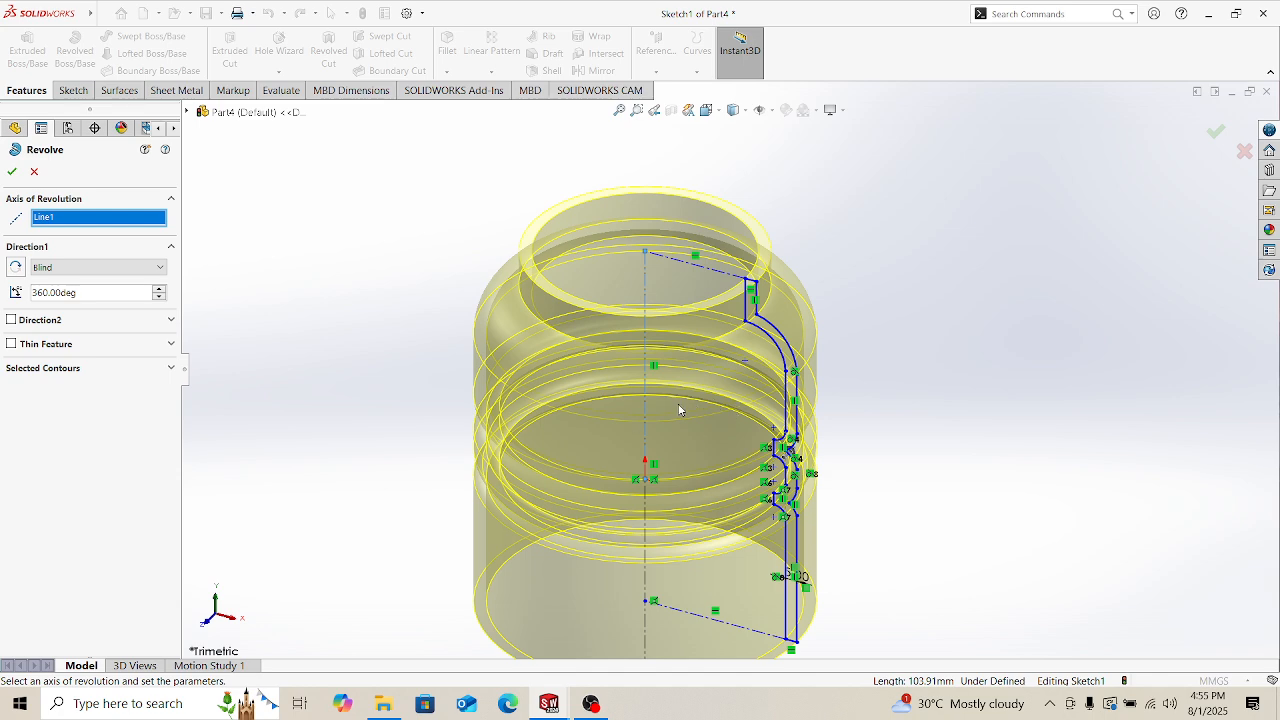
# Step: Try partial revolve angles of 180 and 90 degrees in Direction 1 and view the resulting preview
pyautogui.doubleClick(55, 292)
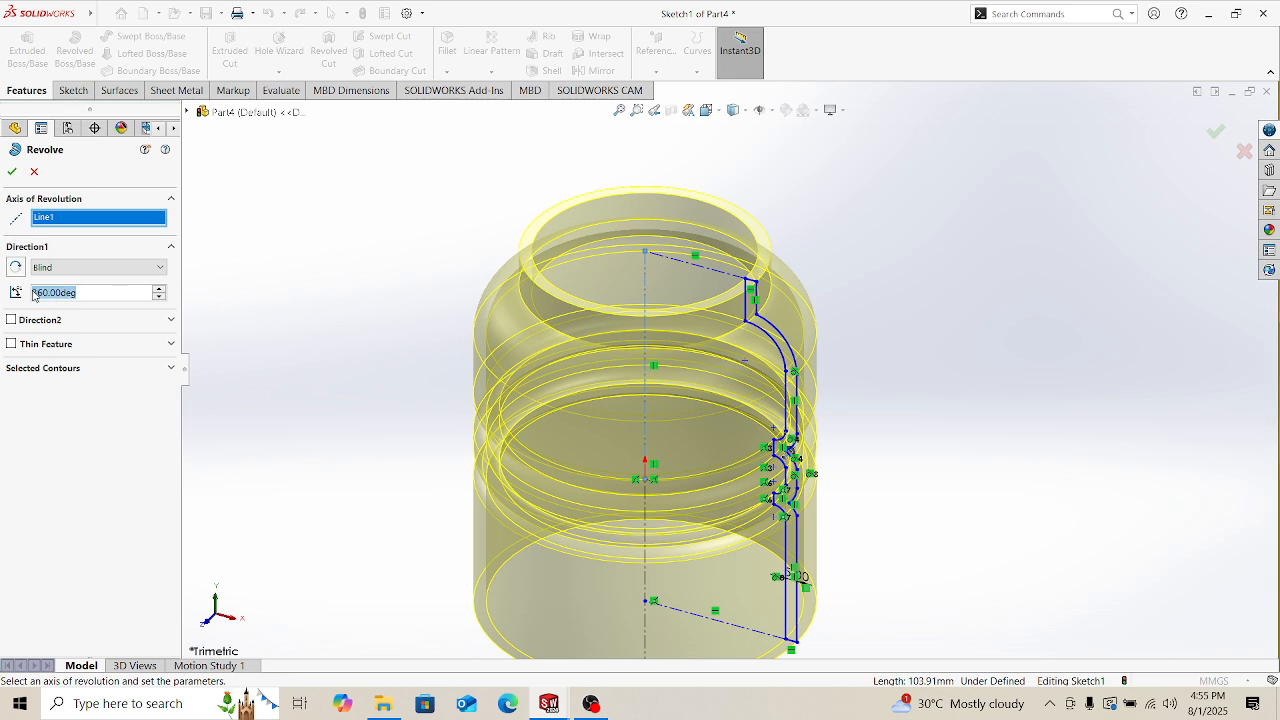
pyautogui.write('180')
pyautogui.press('Return')
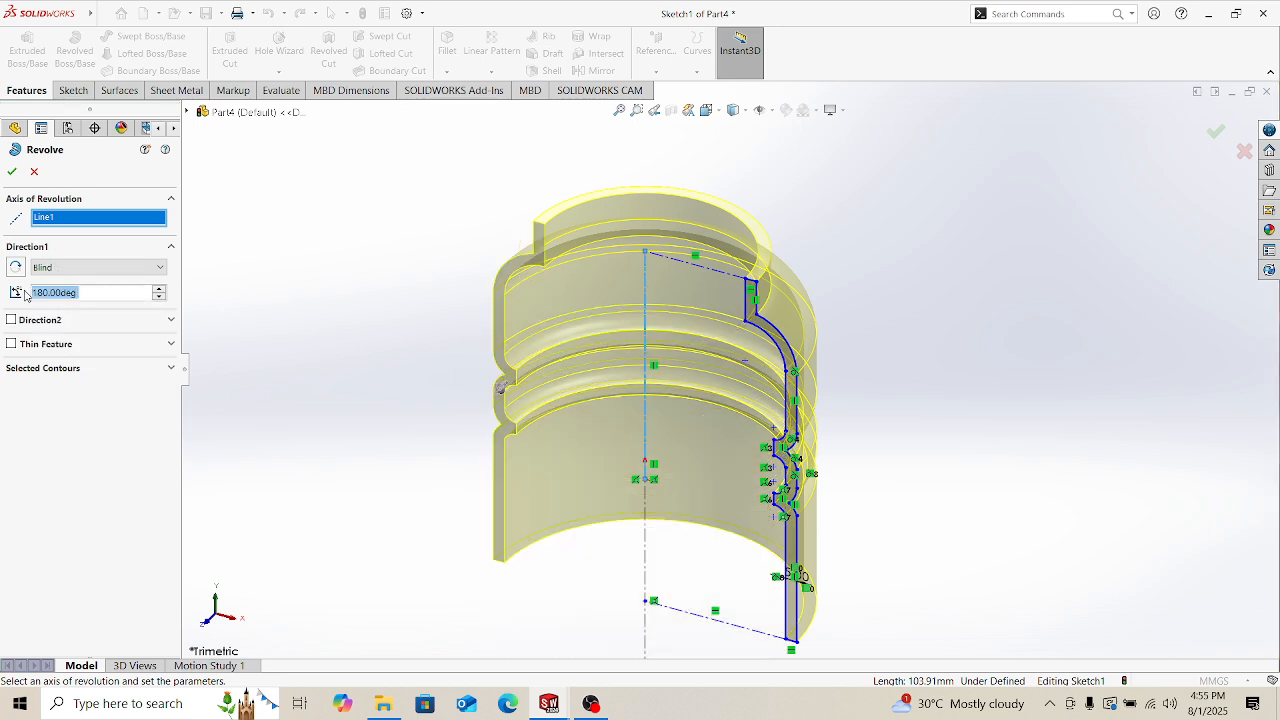
pyautogui.scroll(3, 735, 360)
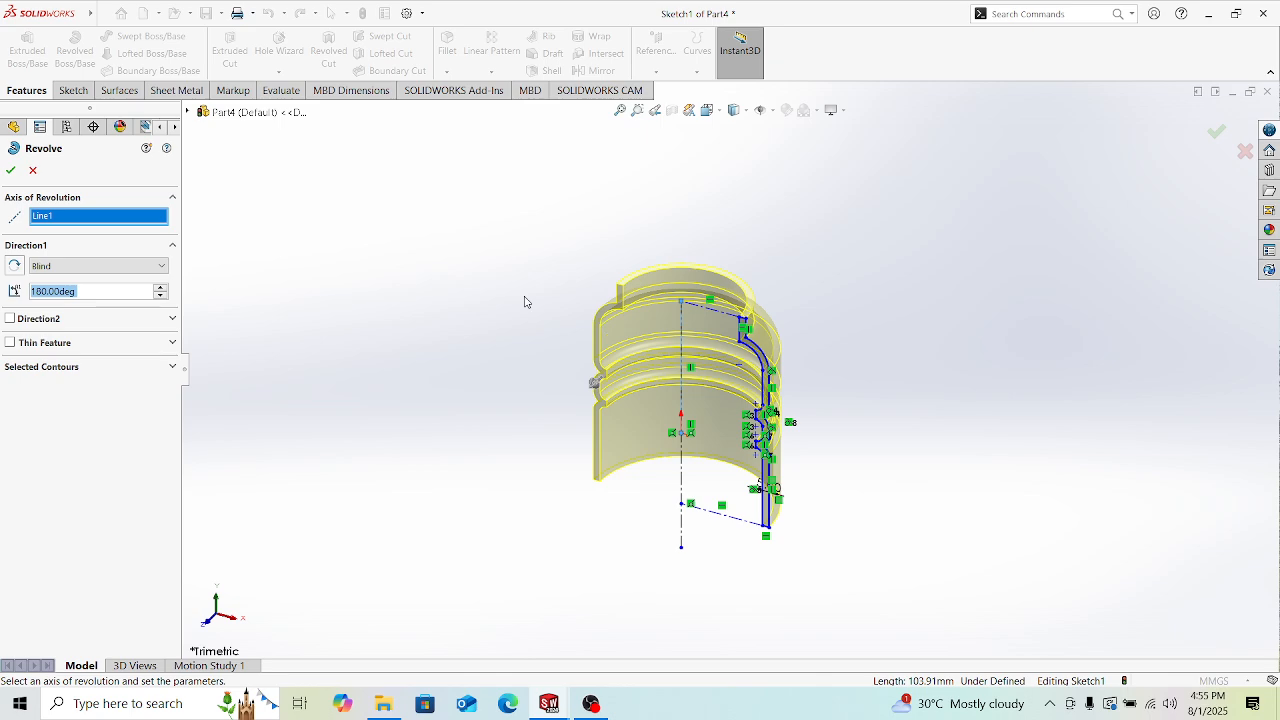
pyautogui.write('90')
pyautogui.press('Return')
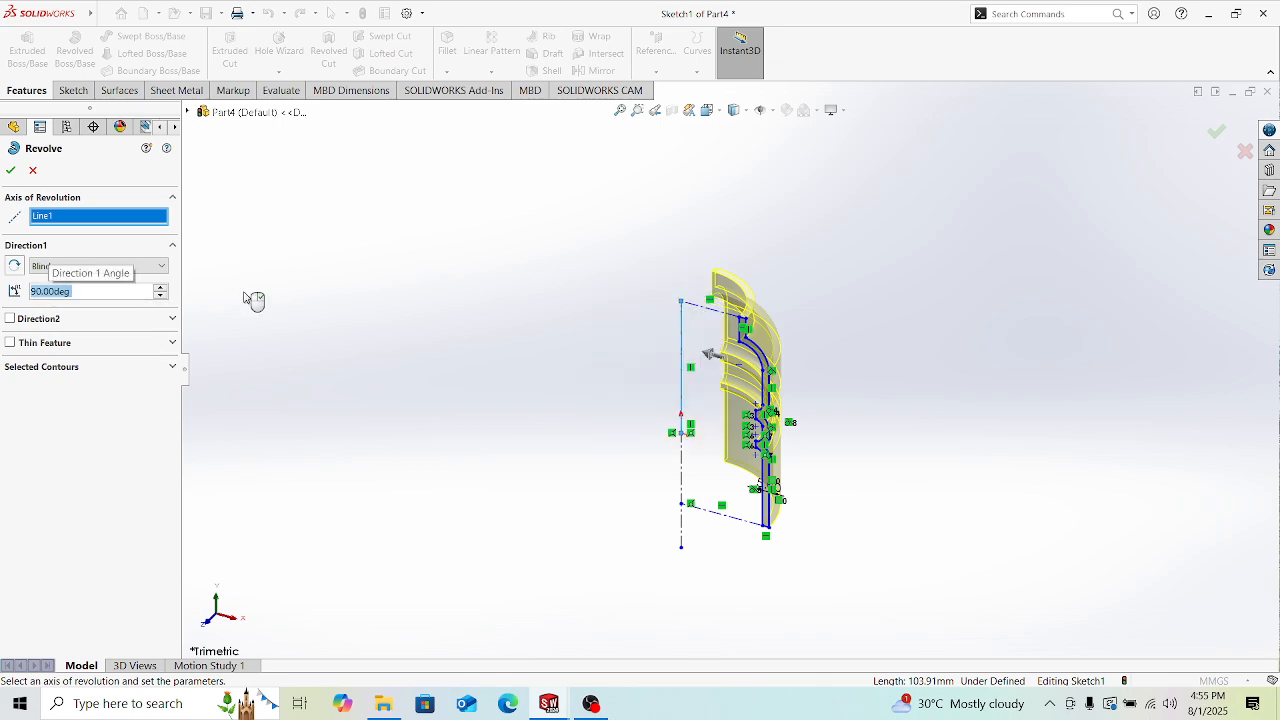
pyautogui.scroll(-5, 714, 423)
pyautogui.moveTo(714, 423)
pyautogui.mouseDown(button='middle')
pyautogui.moveTo(883, 471)
pyautogui.moveTo(879, 451)
pyautogui.mouseUp(button='middle')
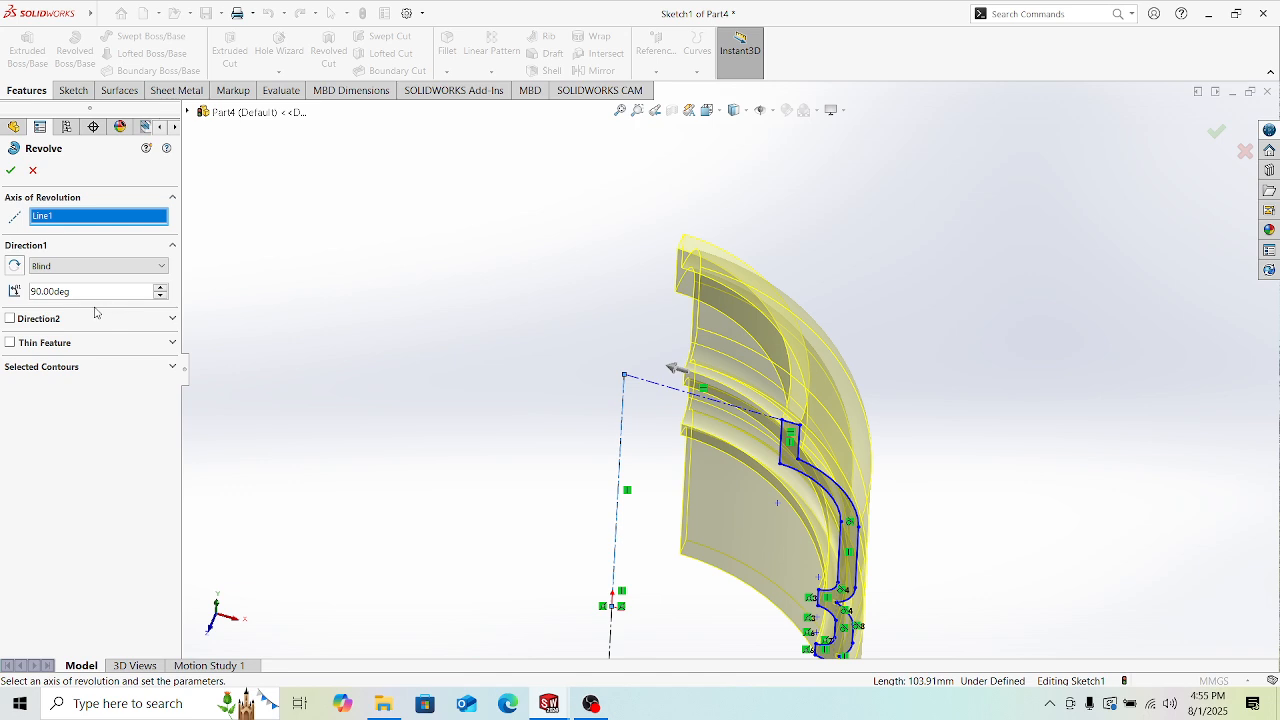
pyautogui.click(100, 274)
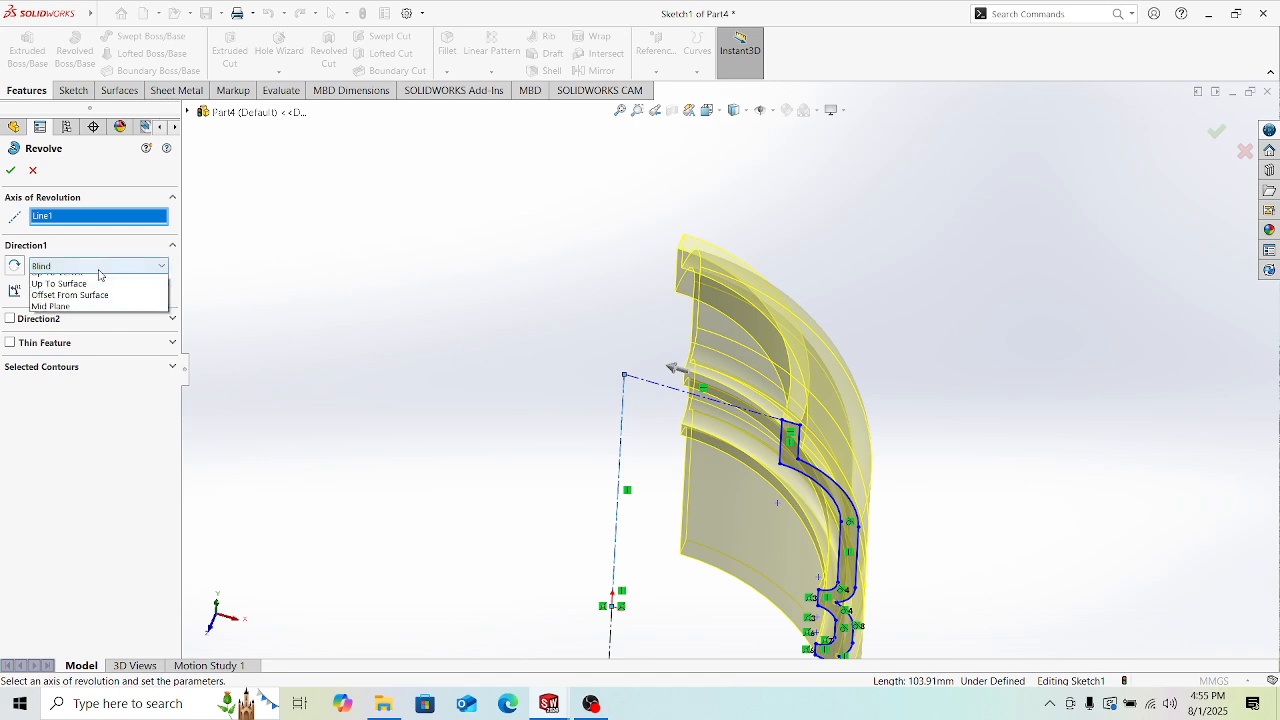
pyautogui.click(99, 275)
pyautogui.click(99, 274)
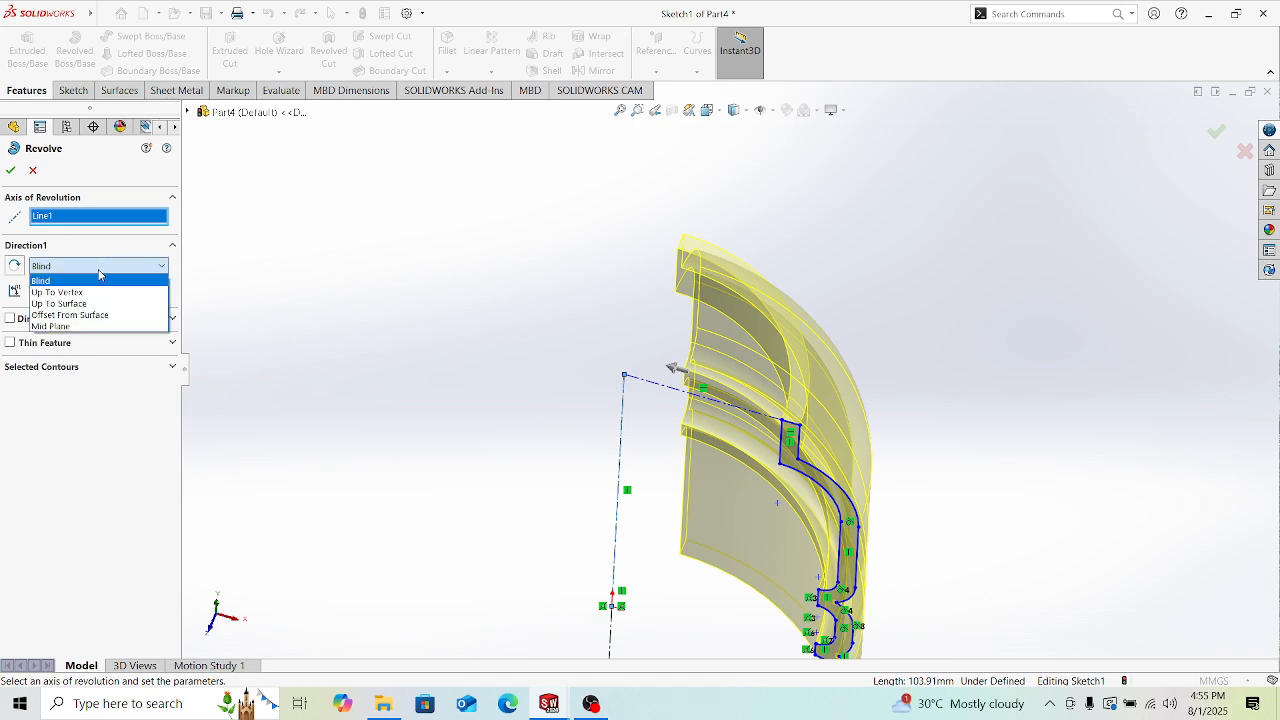
pyautogui.click(99, 274)
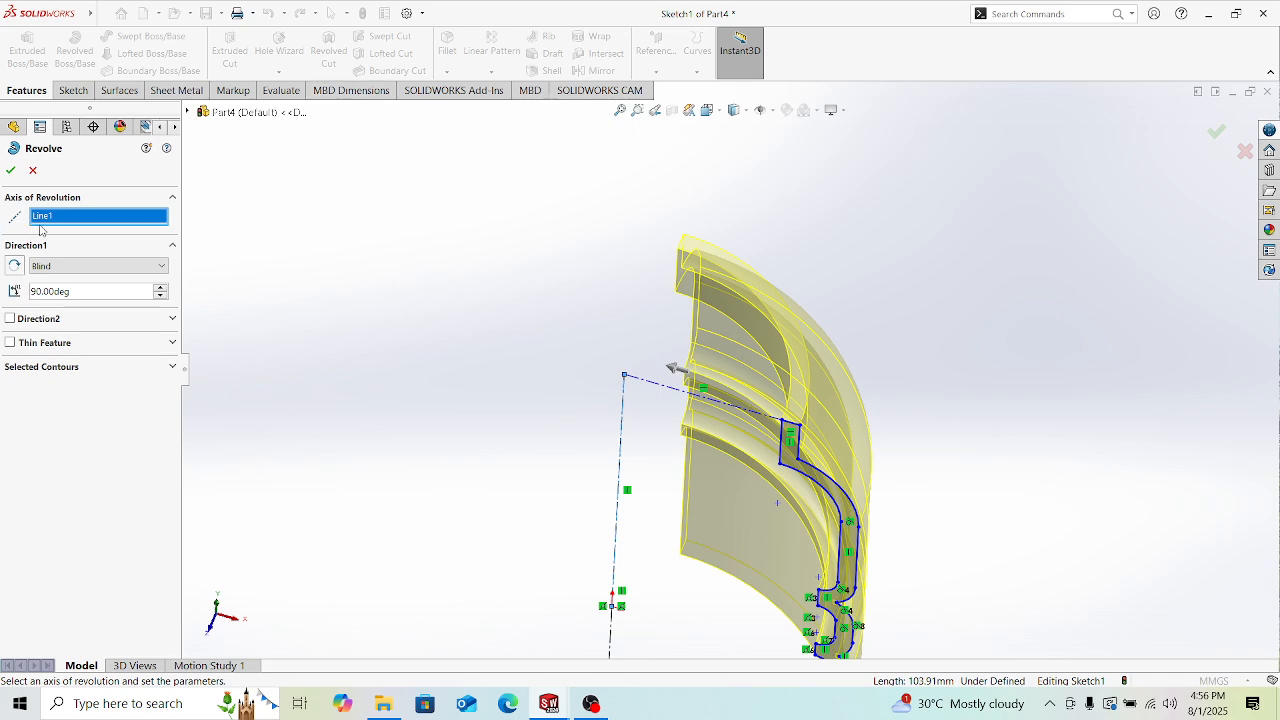
# Step: Set the Direction 1 angle to 360 degrees with the Blind end condition and create the revolved solid
pyautogui.scroll(2, 822, 336)
pyautogui.moveTo(774, 410); pyautogui.dragTo(794, 371, button='middle')
pyautogui.click(90, 296)
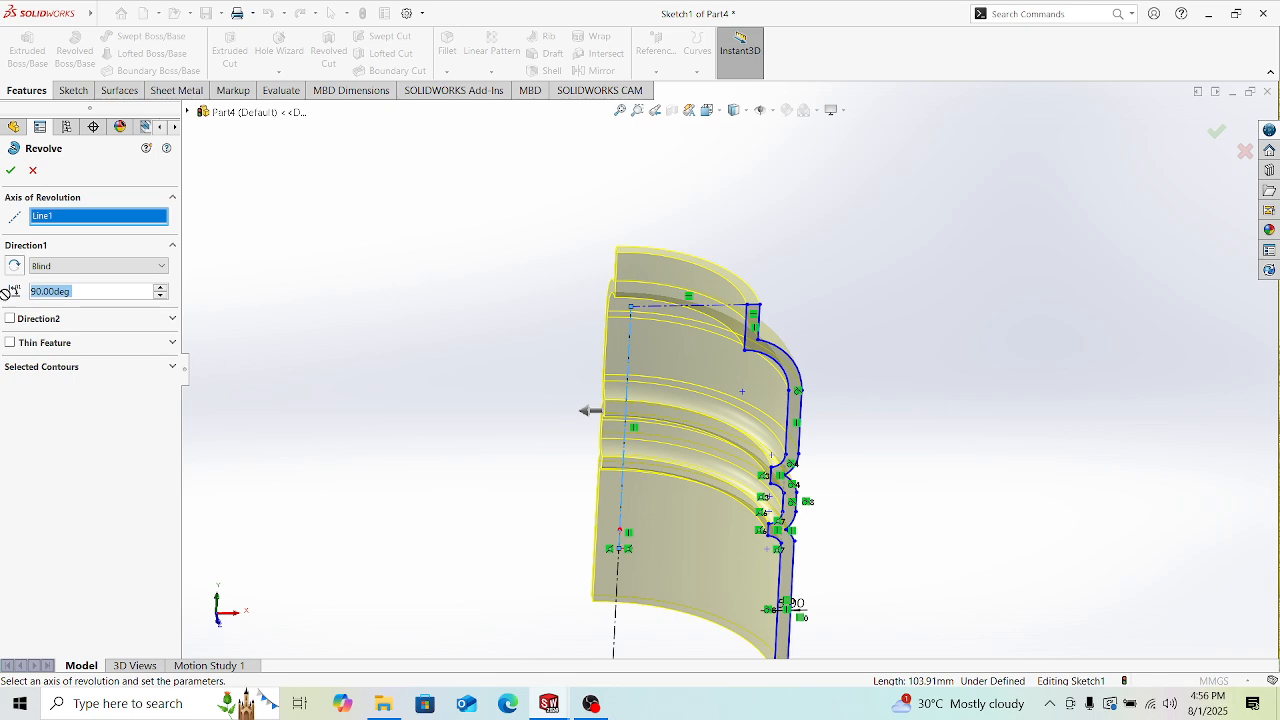
pyautogui.write('360')
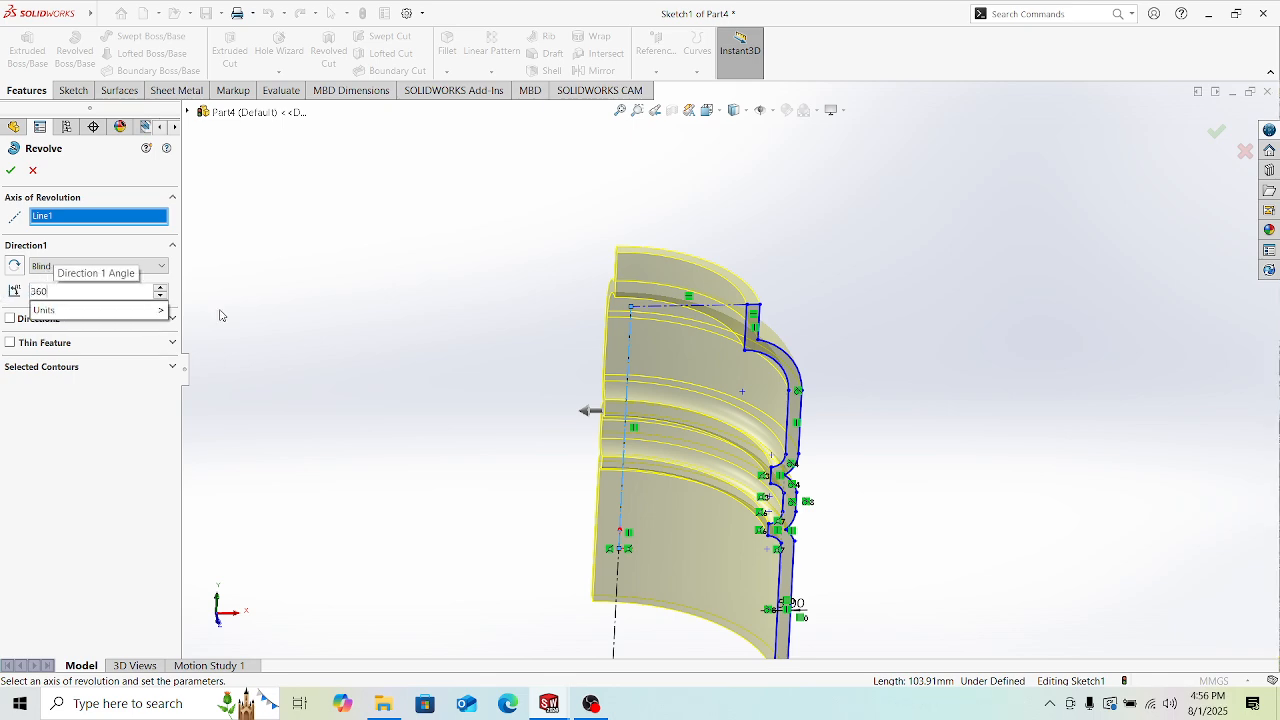
pyautogui.press('Return')
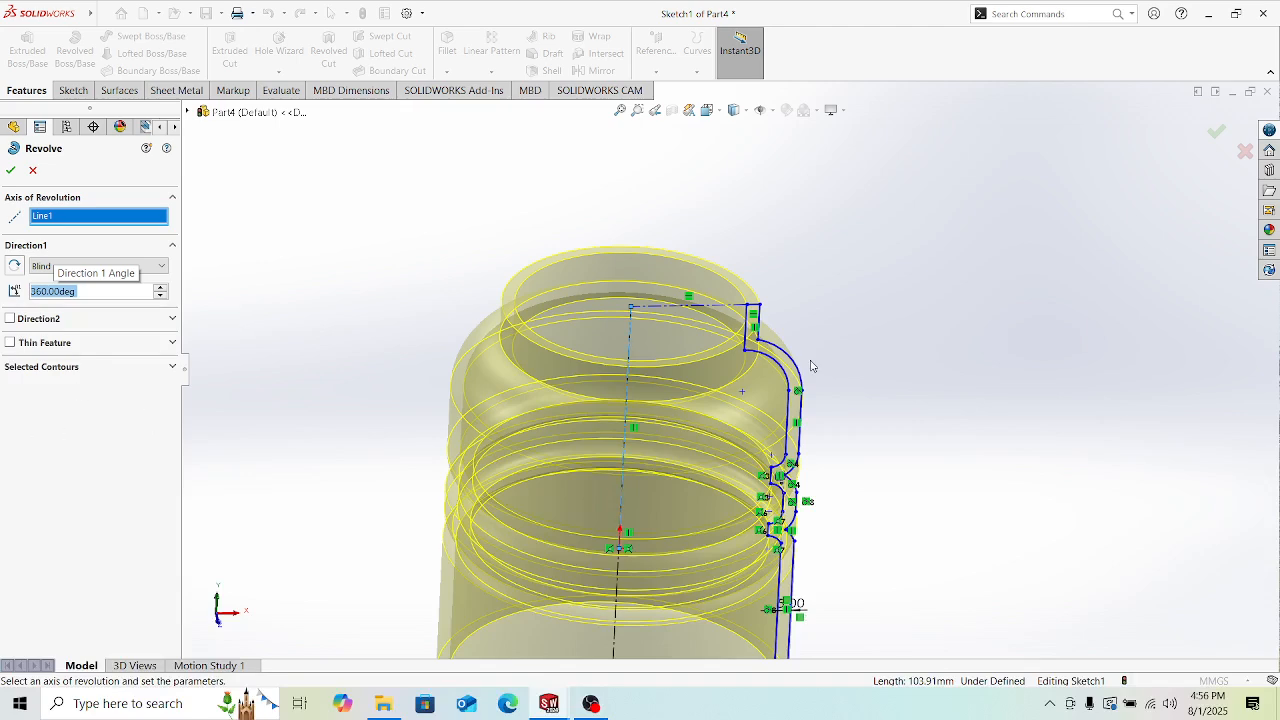
pyautogui.moveTo(793, 368); pyautogui.dragTo(556, 459, button='middle')
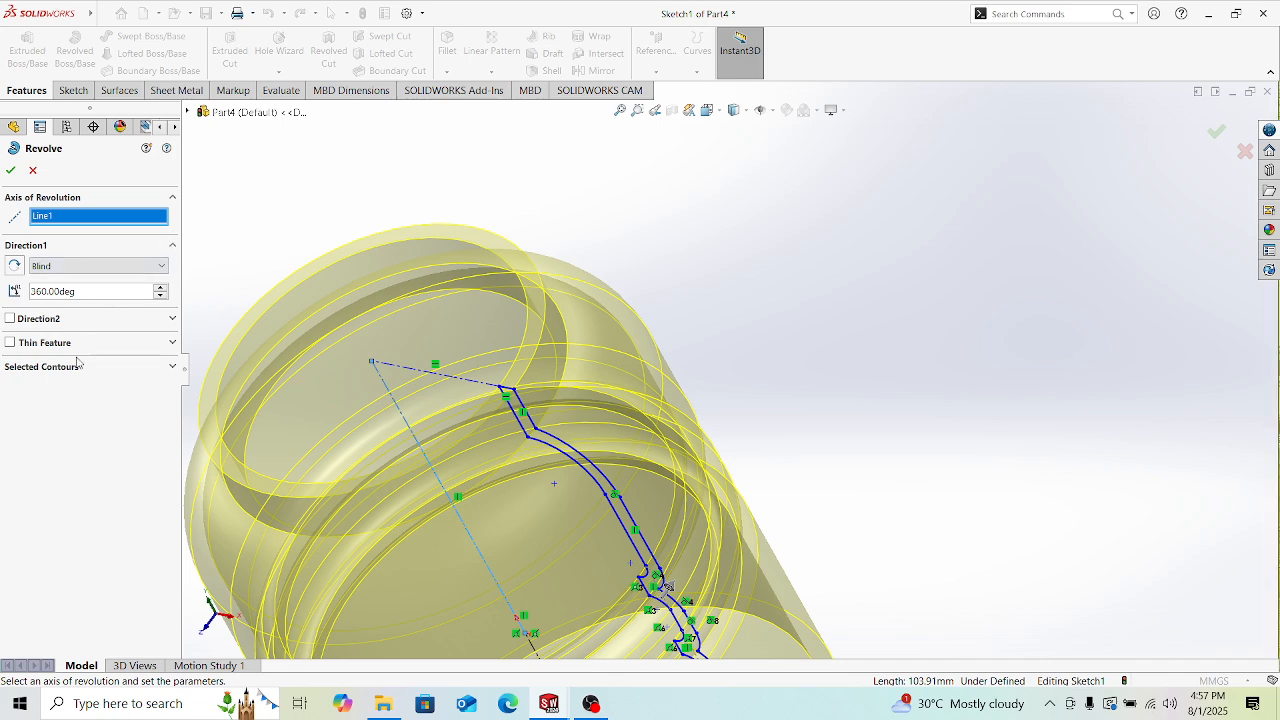
pyautogui.click(138, 345)
pyautogui.click(138, 345)
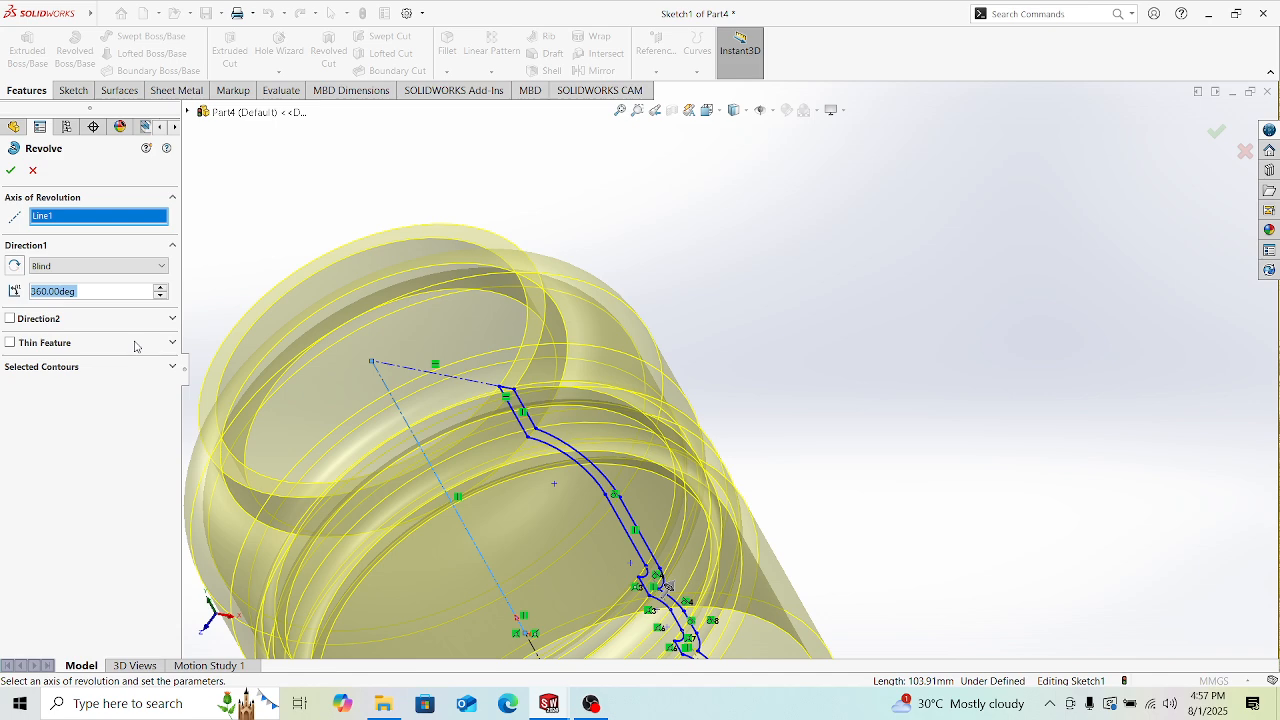
pyautogui.click(11, 171)
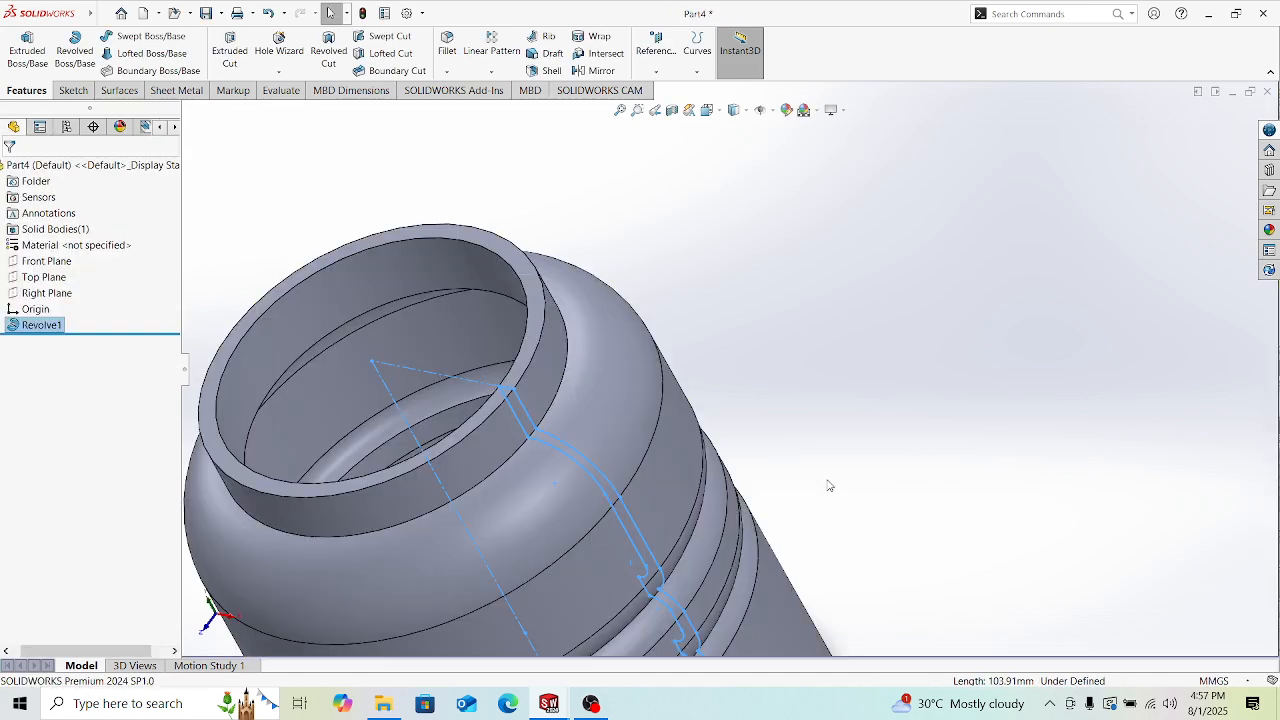
# Step: Examine the revolved body from the side and from above, with its sketch deselected
pyautogui.scroll(5, 829, 485)
pyautogui.moveTo(606, 414); pyautogui.dragTo(687, 433, button='middle')
pyautogui.scroll(-4, 687, 430)
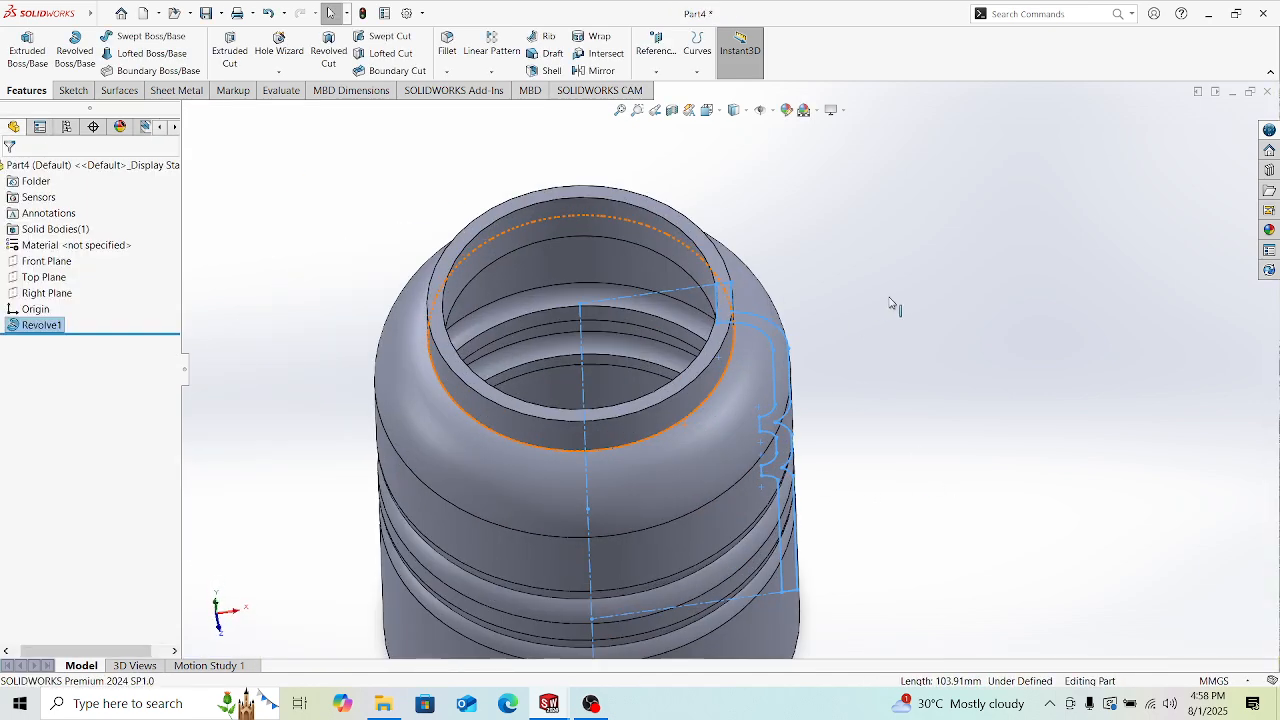
pyautogui.click(889, 362)
pyautogui.moveTo(889, 362); pyautogui.dragTo(856, 264, button='middle')
pyautogui.scroll(4, 783, 371)
pyautogui.scroll(-2, 771, 402)
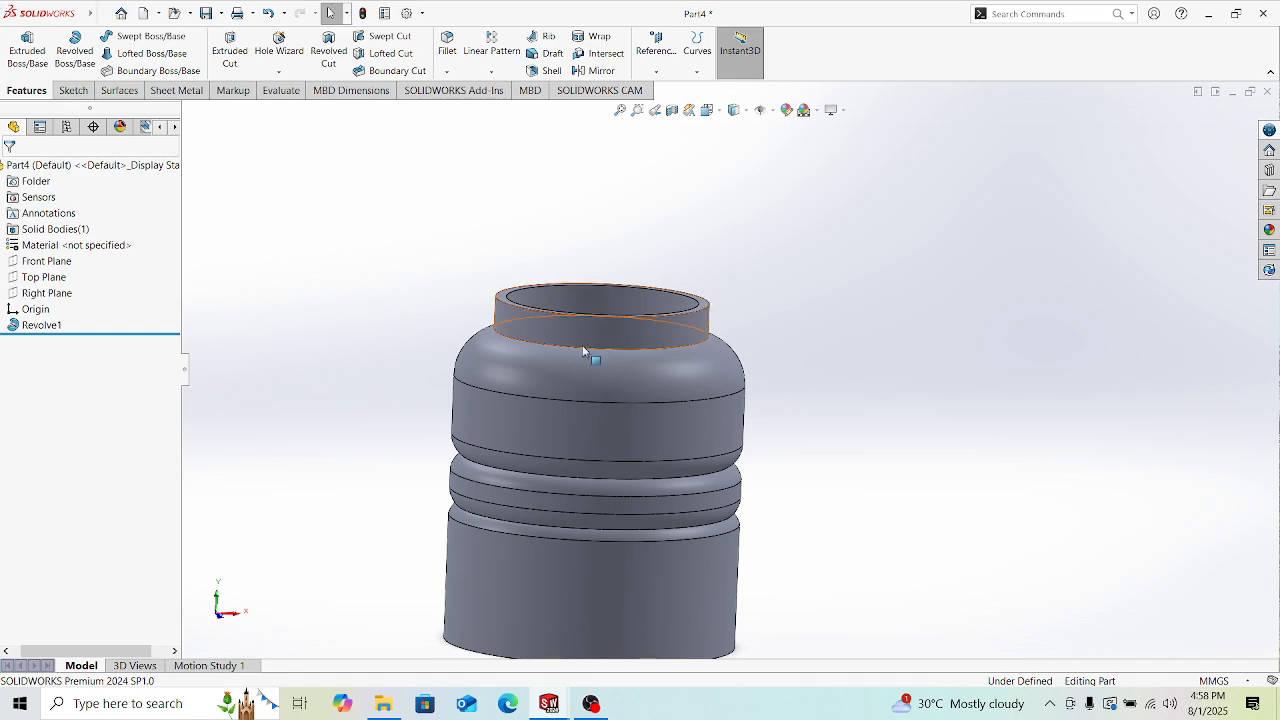
pyautogui.scroll(2, 684, 377)
pyautogui.scroll(-3, 680, 385)
pyautogui.moveTo(660, 432); pyautogui.dragTo(650, 500, button='middle')
pyautogui.scroll(2, 648, 477)
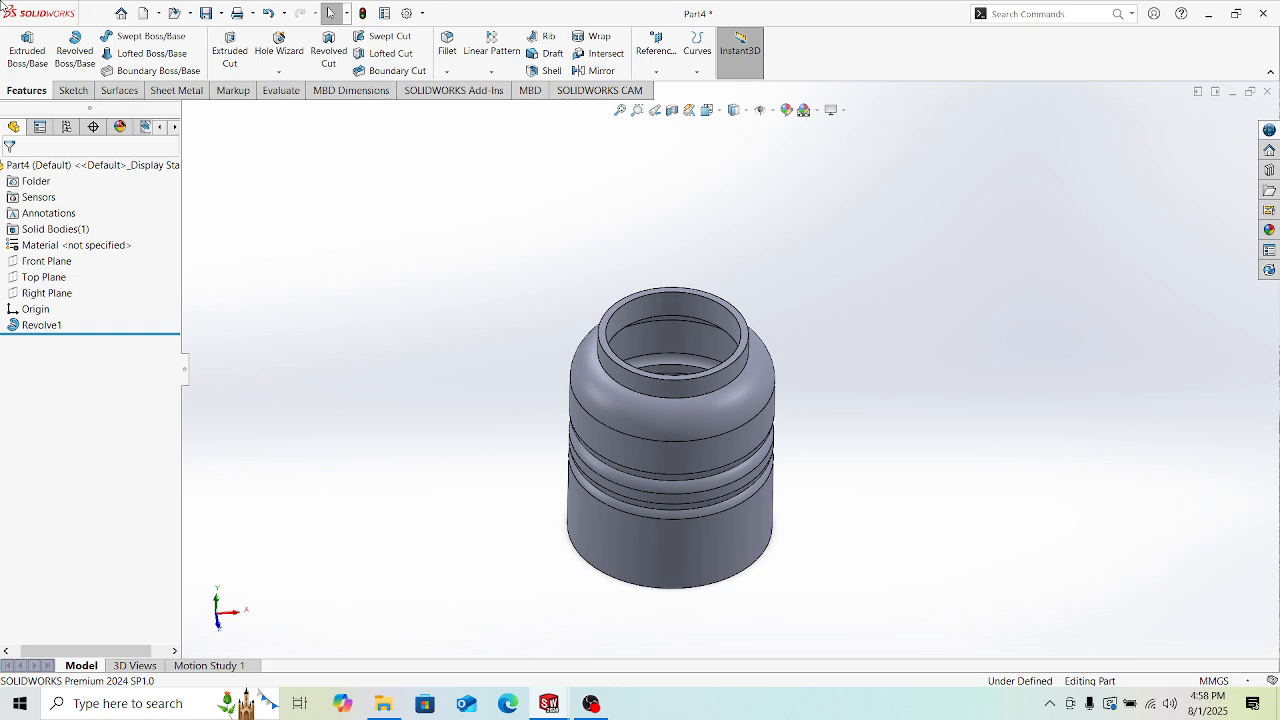
pyautogui.moveTo(6, 10)
pyautogui.click(105, 14)
pyautogui.click(202, 189)
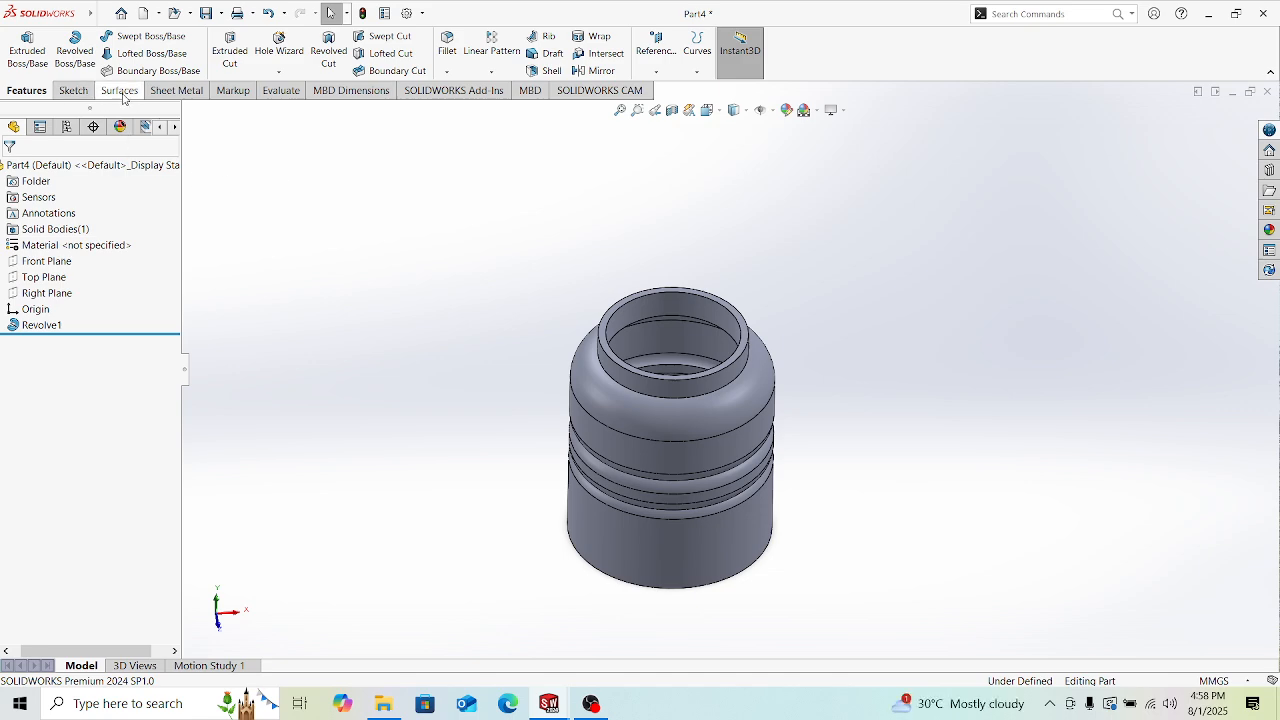
# Step: Examine the body's neck opening, rounded shoulder and side grooves up close
pyautogui.scroll(2, 688, 406)
pyautogui.scroll(-4, 722, 397)
pyautogui.scroll(-3, 722, 397)
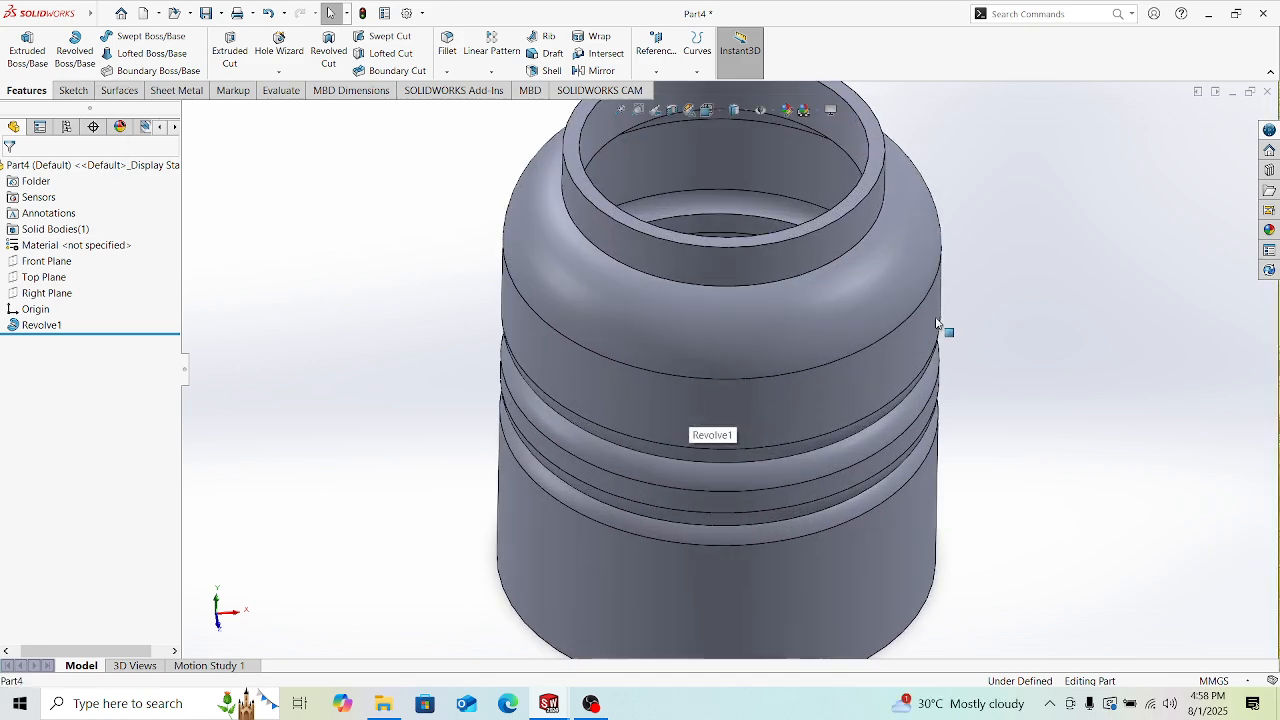
pyautogui.moveTo(932, 317); pyautogui.dragTo(920, 341, button='middle')
pyautogui.scroll(4, 878, 348)
pyautogui.scroll(-3, 860, 360)
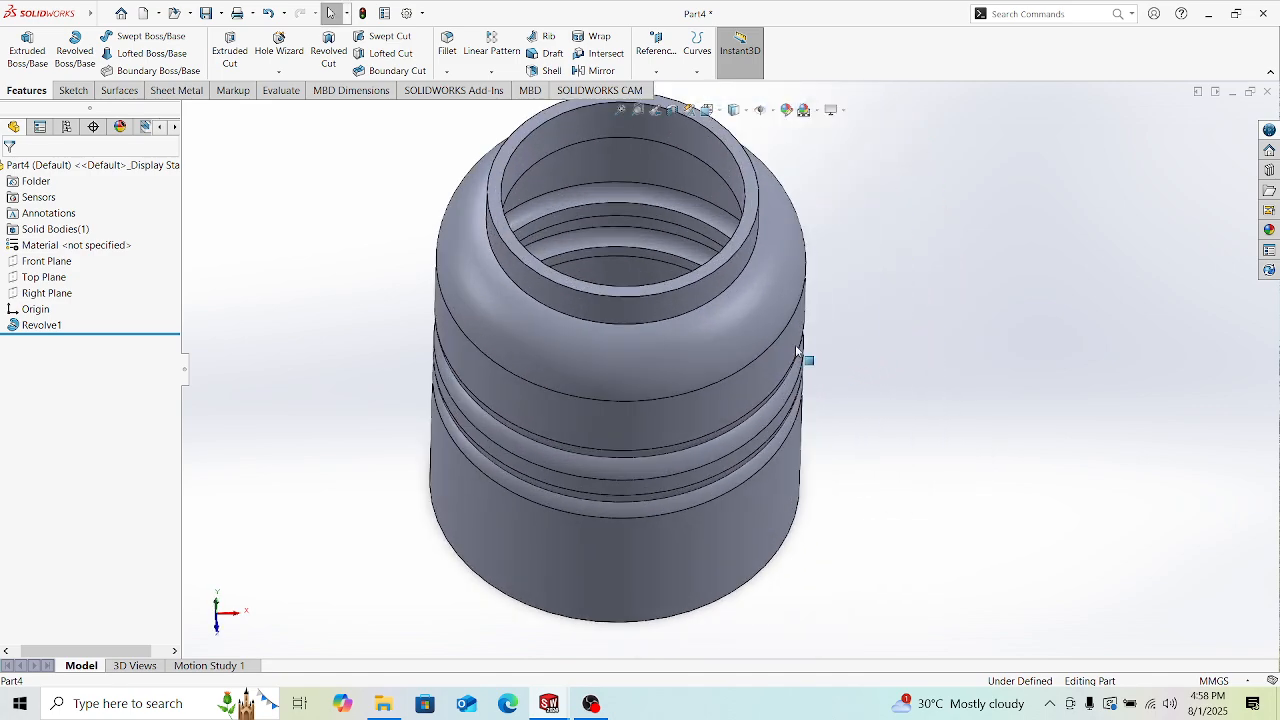
pyautogui.scroll(3, 677, 346)
pyautogui.scroll(-2, 660, 330)
pyautogui.moveTo(660, 329); pyautogui.dragTo(596, 339, button='middle')
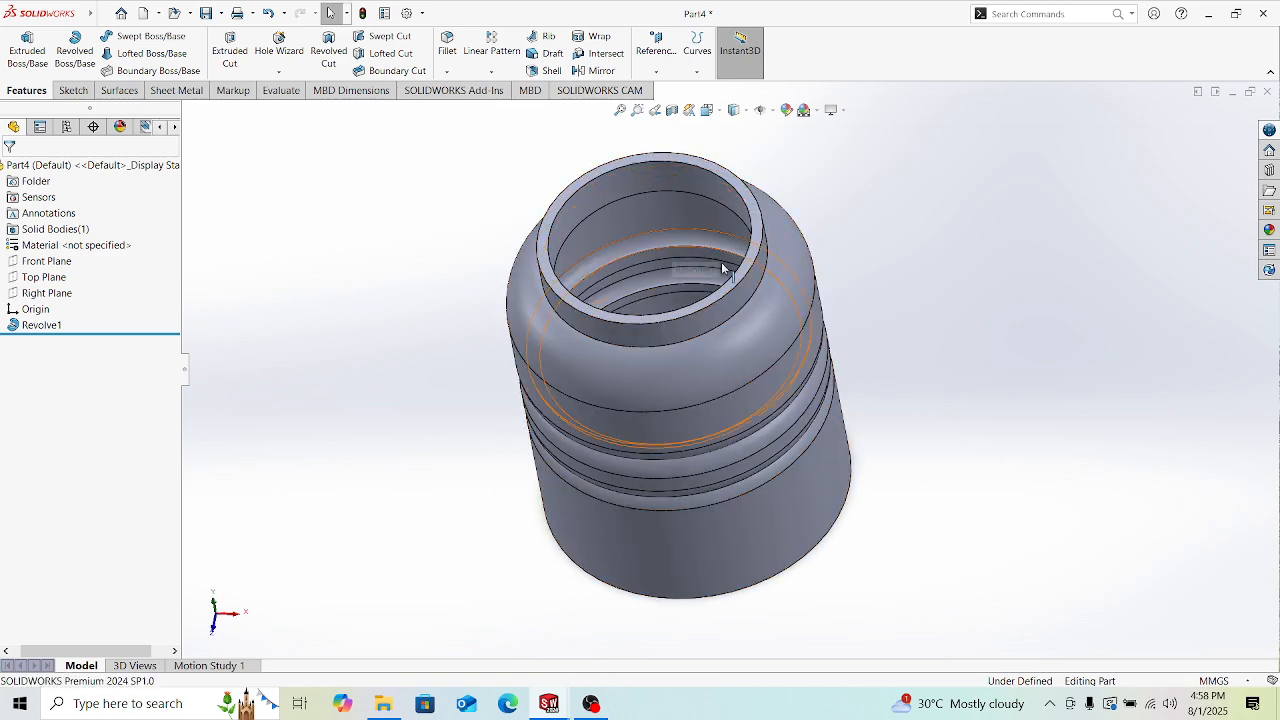
pyautogui.scroll(-3, 723, 285)
pyautogui.moveTo(726, 302); pyautogui.dragTo(740, 200, button='middle')
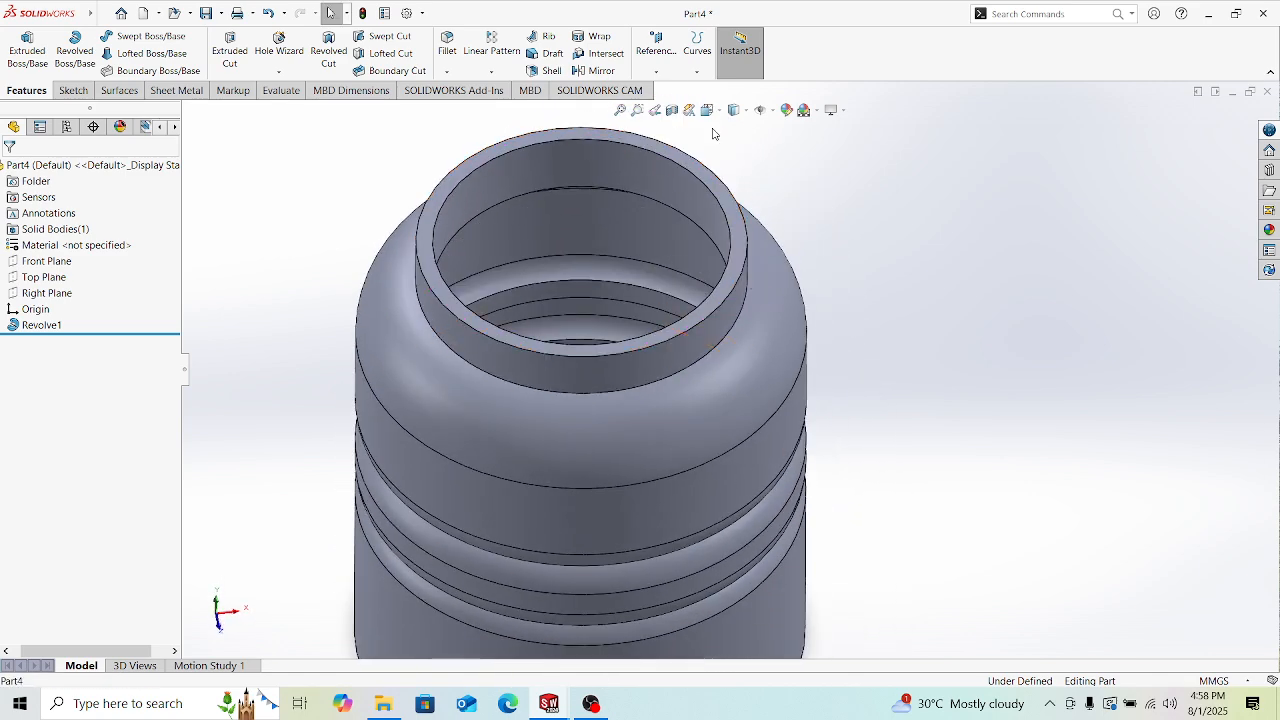
# Step: Preview a section view of the body cut at the Front Plane, and cancel it after viewing the interior
pyautogui.click(672, 110)
pyautogui.scroll(3, 675, 370)
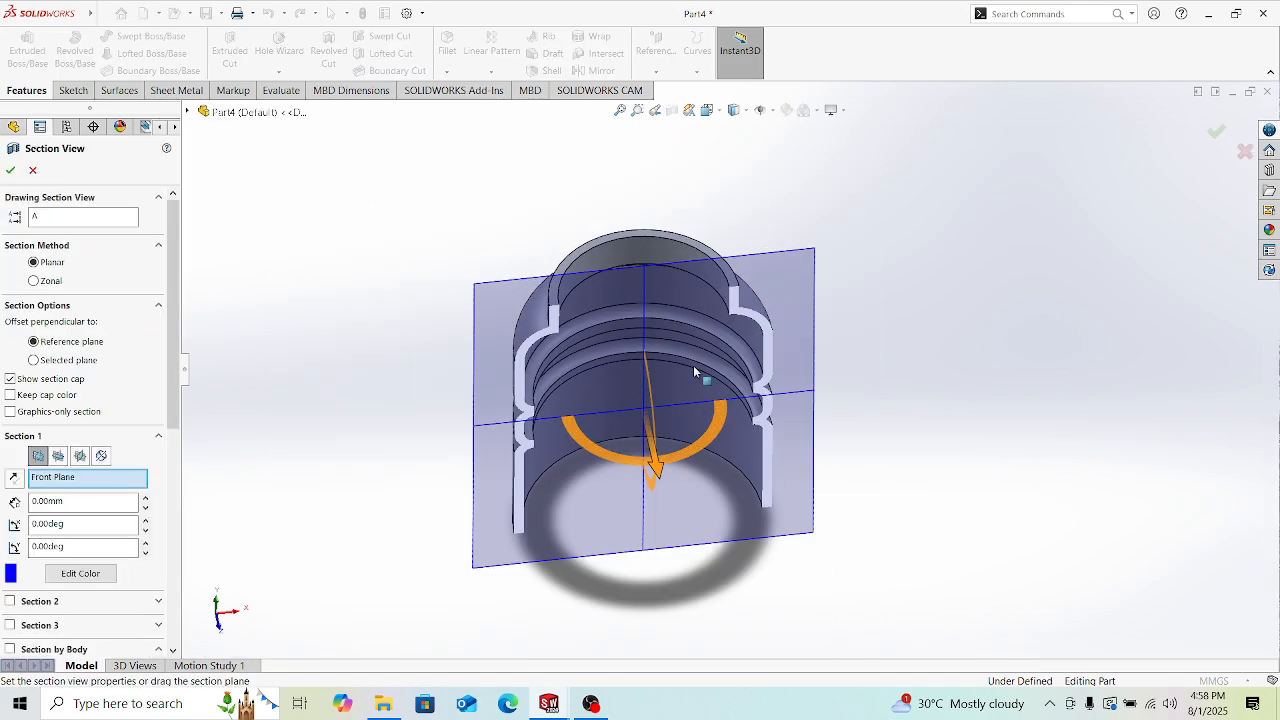
pyautogui.click(707, 110)
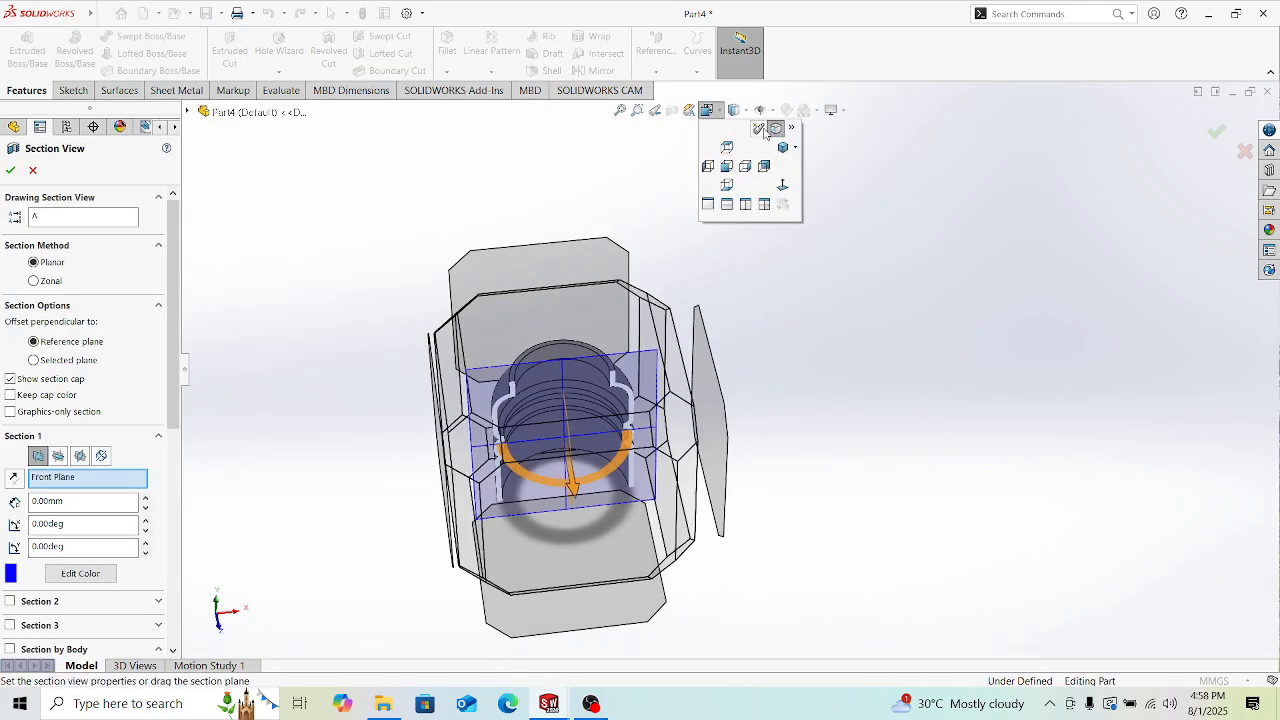
pyautogui.click(33, 170)
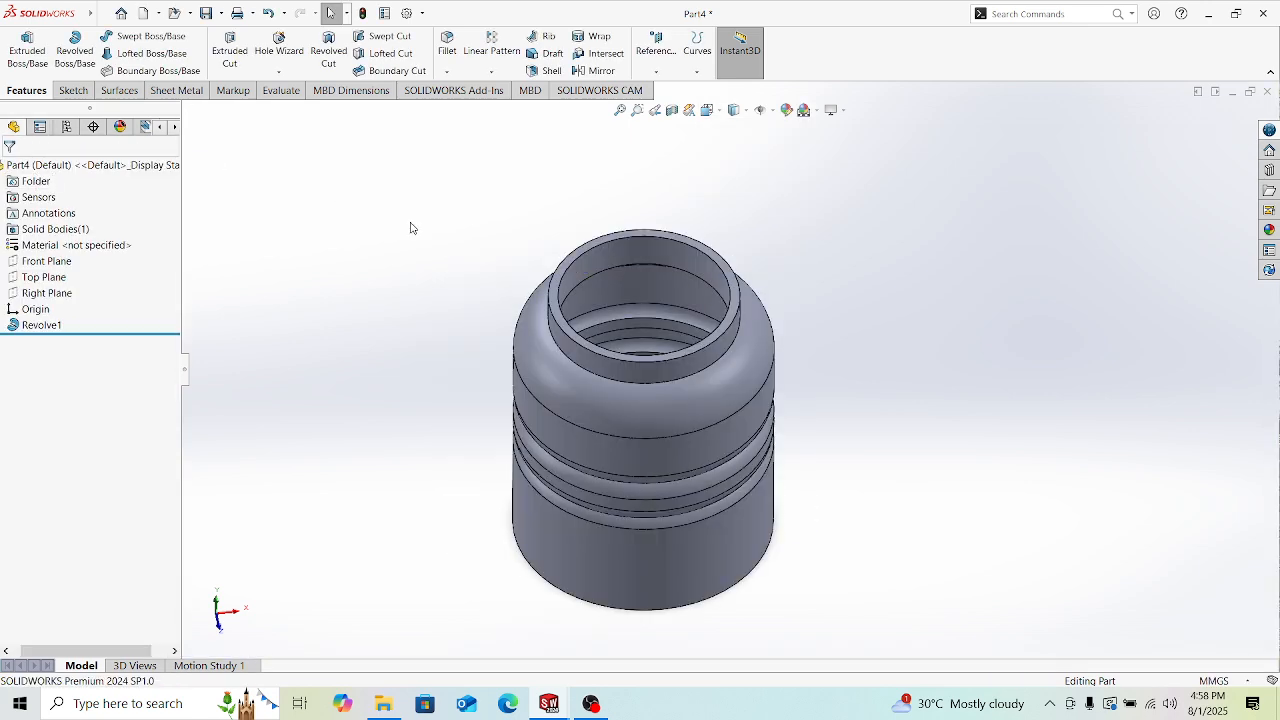
# Step: Select the sketch under the revolve feature and examine its profile and centerline against the solid body
pyautogui.scroll(-3, 666, 331)
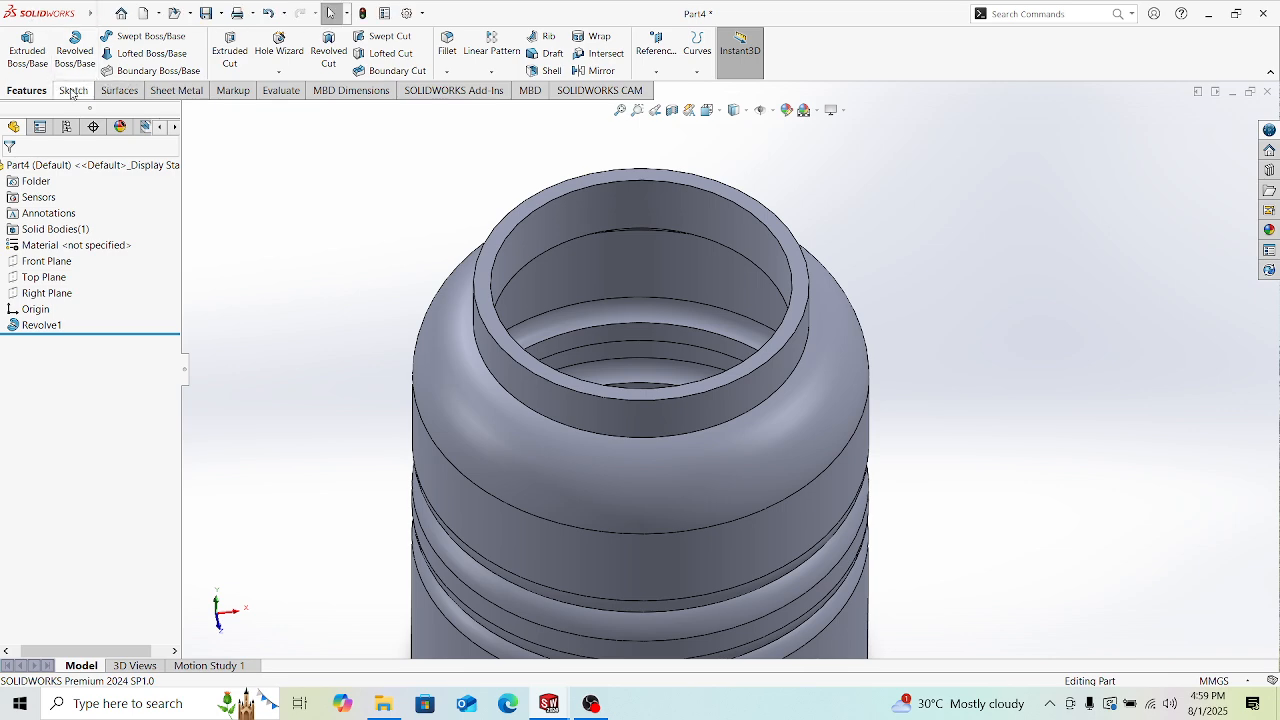
pyautogui.click(8, 325)
pyautogui.click(70, 341)
pyautogui.scroll(5, 702, 328)
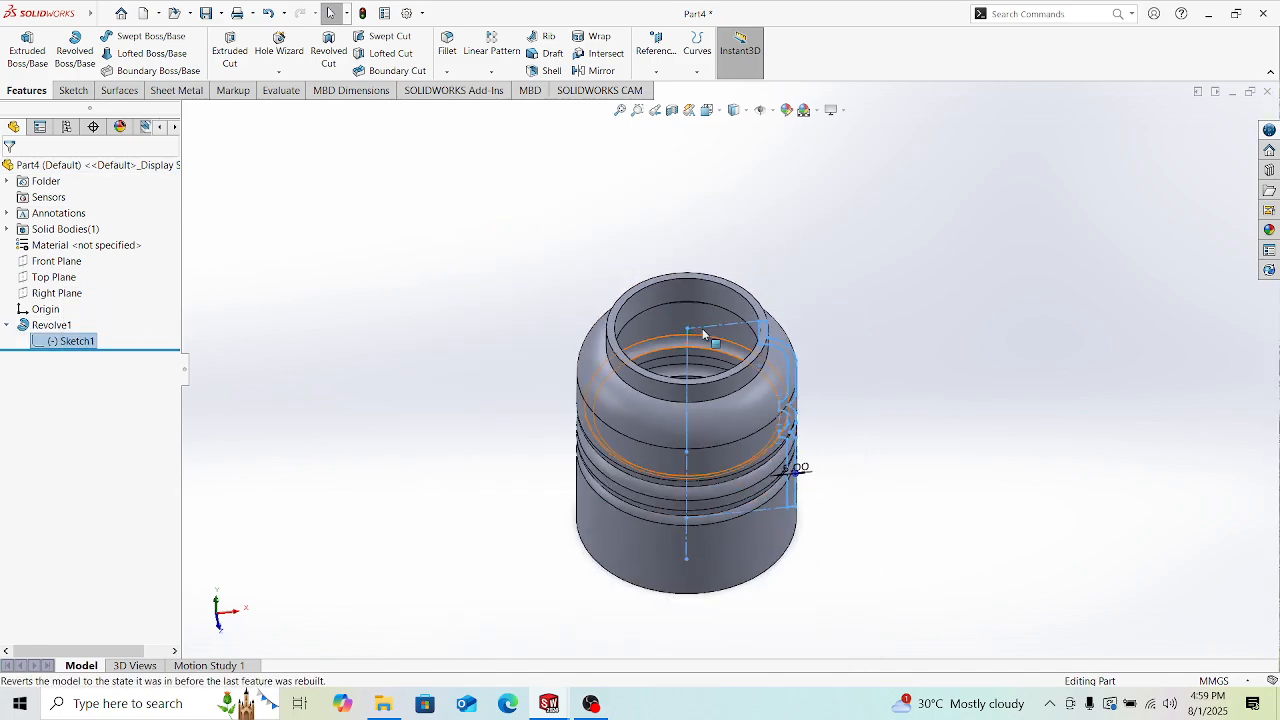
pyautogui.scroll(-2, 805, 414)
pyautogui.moveTo(805, 414); pyautogui.dragTo(843, 392, button='middle')
pyautogui.scroll(-3, 815, 500)
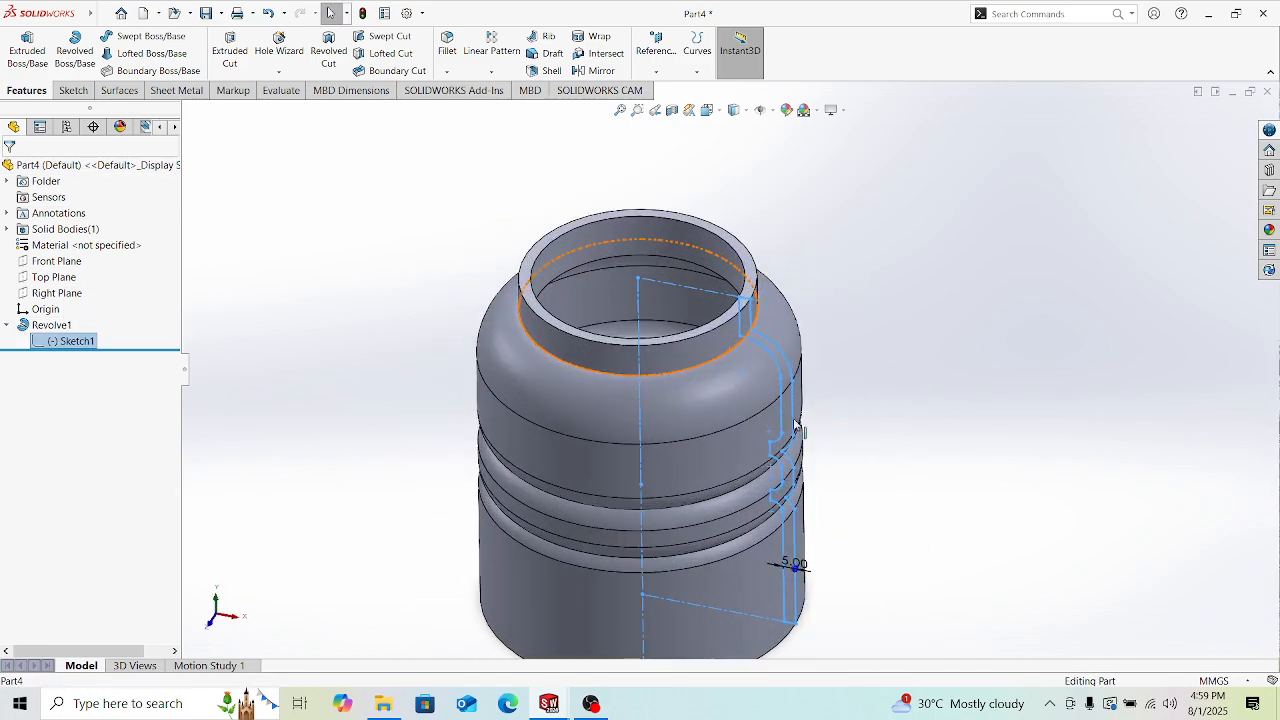
pyautogui.scroll(3, 718, 498)
pyautogui.scroll(-3, 717, 492)
pyautogui.scroll(3, 689, 442)
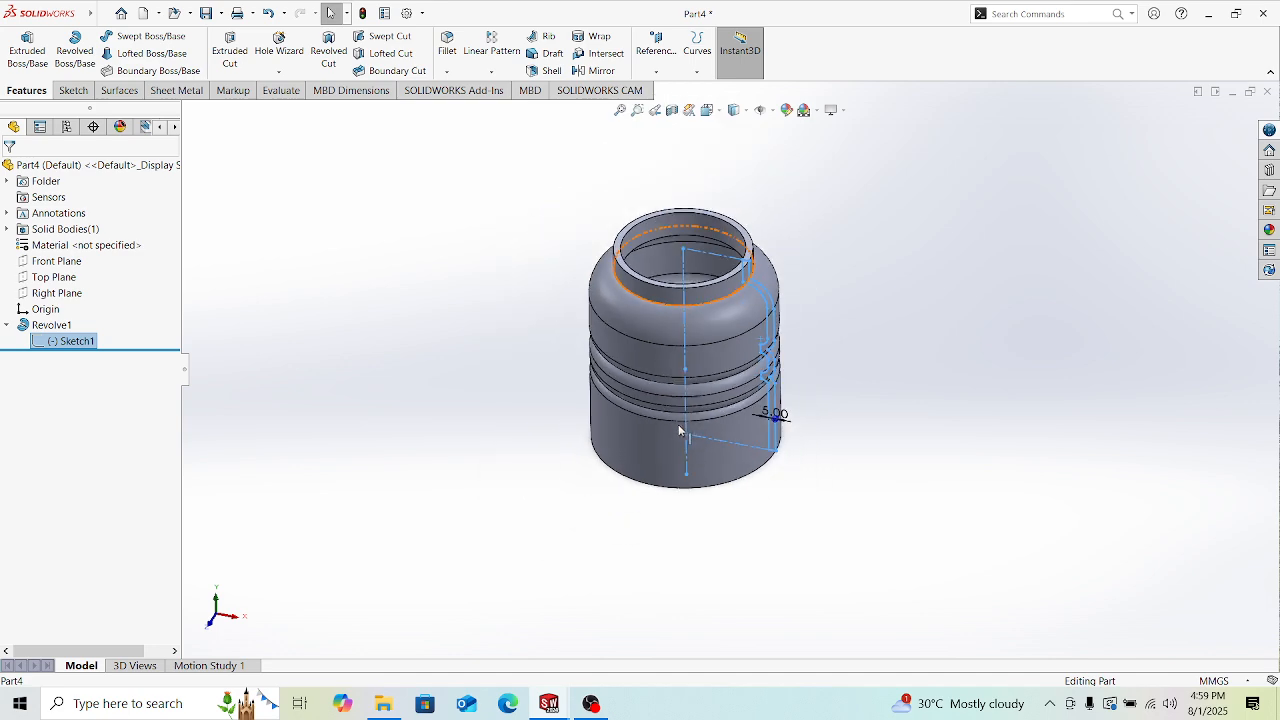
pyautogui.scroll(-4, 688, 386)
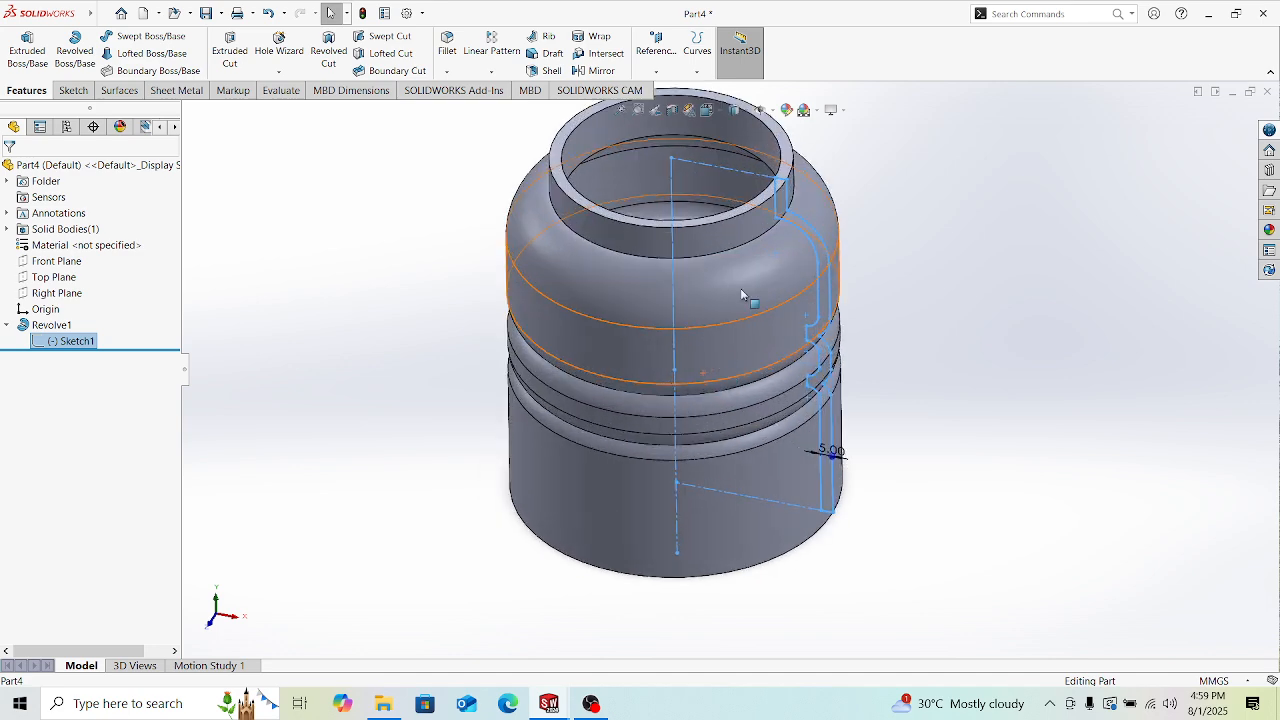
# Step: Examine the revolved body's open underside and wall edge up close, with the profile sketch highlighted
pyautogui.moveTo(676, 298); pyautogui.dragTo(571, 488, button='middle')
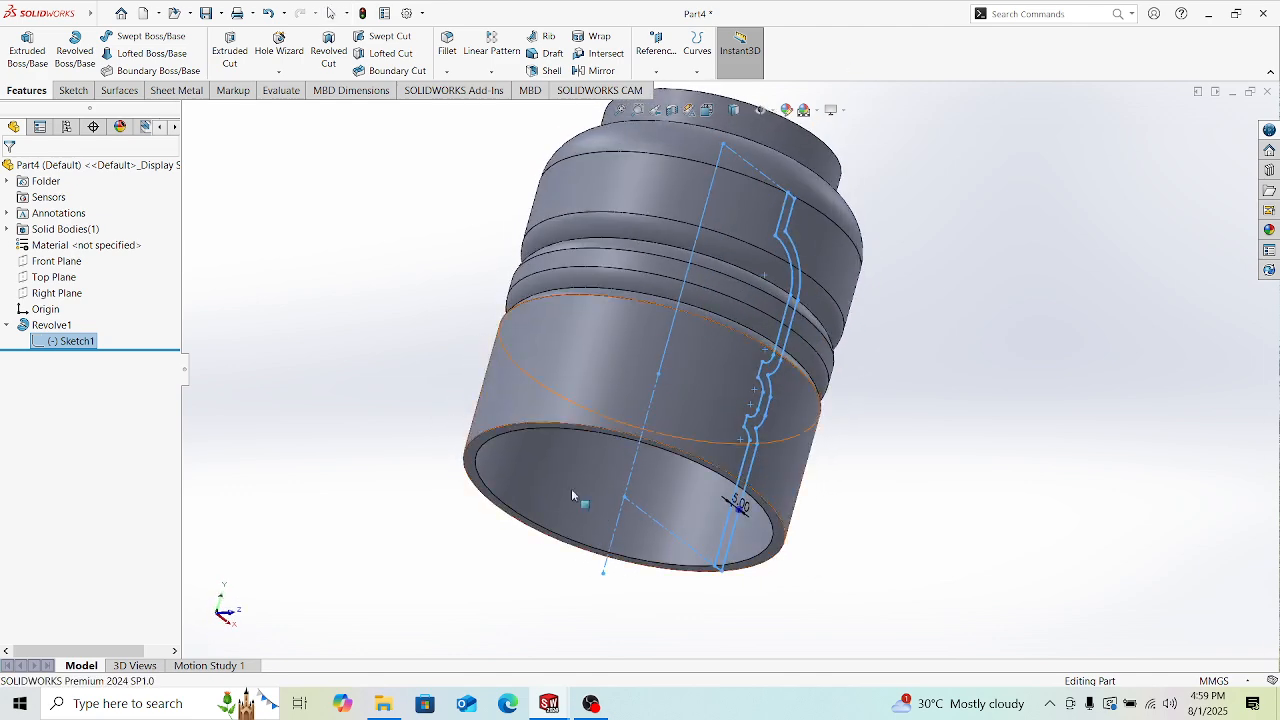
pyautogui.scroll(-3, 571, 488)
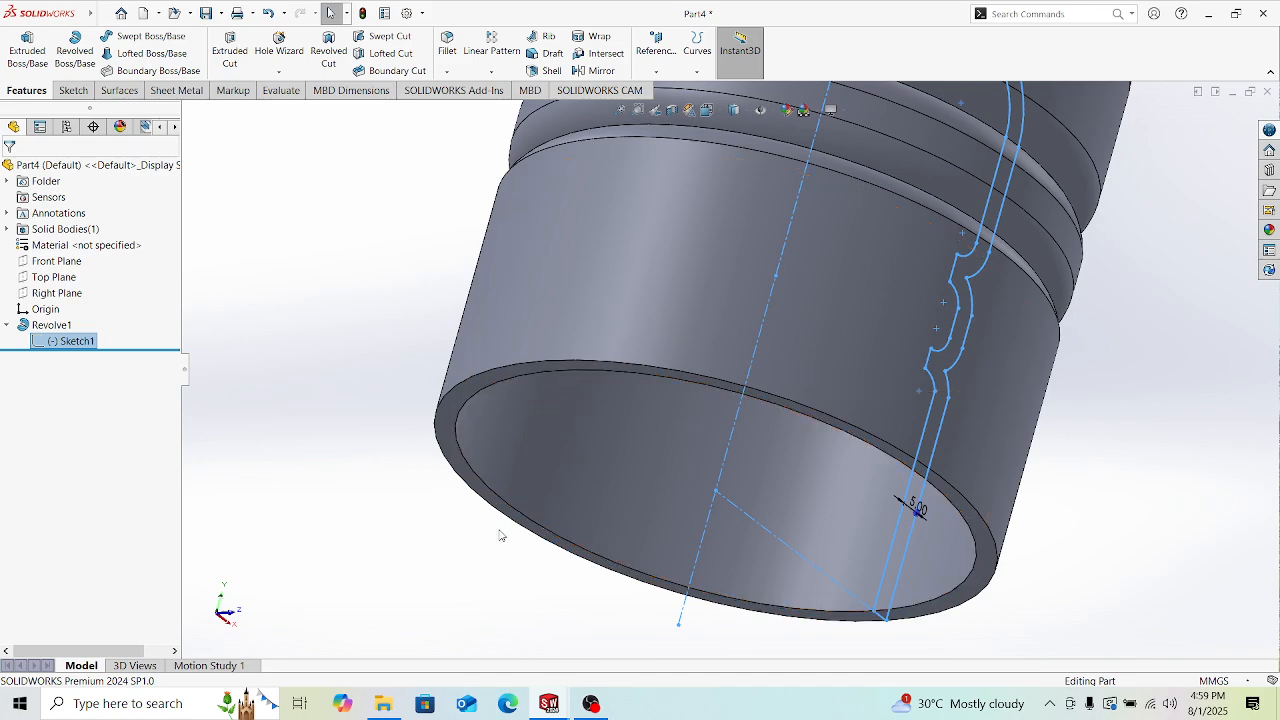
pyautogui.moveTo(549, 593); pyautogui.dragTo(578, 636, button='middle')
pyautogui.scroll(4, 588, 622)
pyautogui.scroll(1, 566, 552)
pyautogui.scroll(-3, 608, 465)
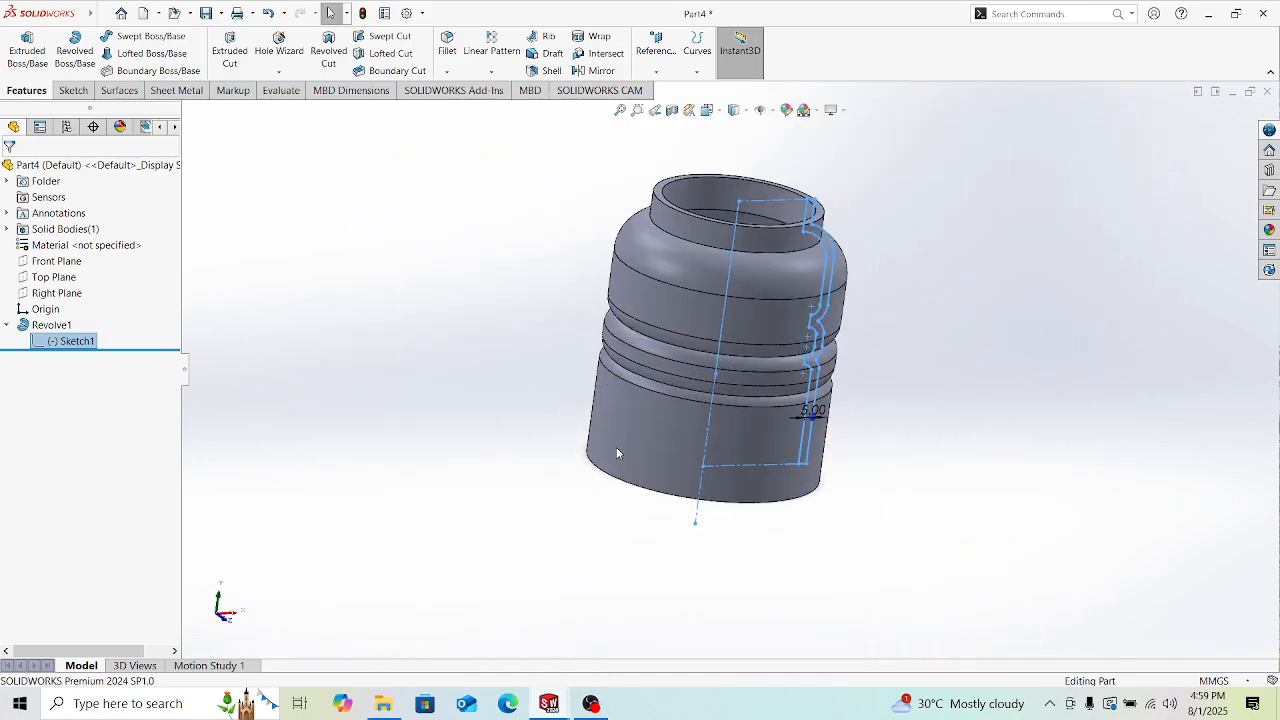
pyautogui.scroll(-2, 866, 404)
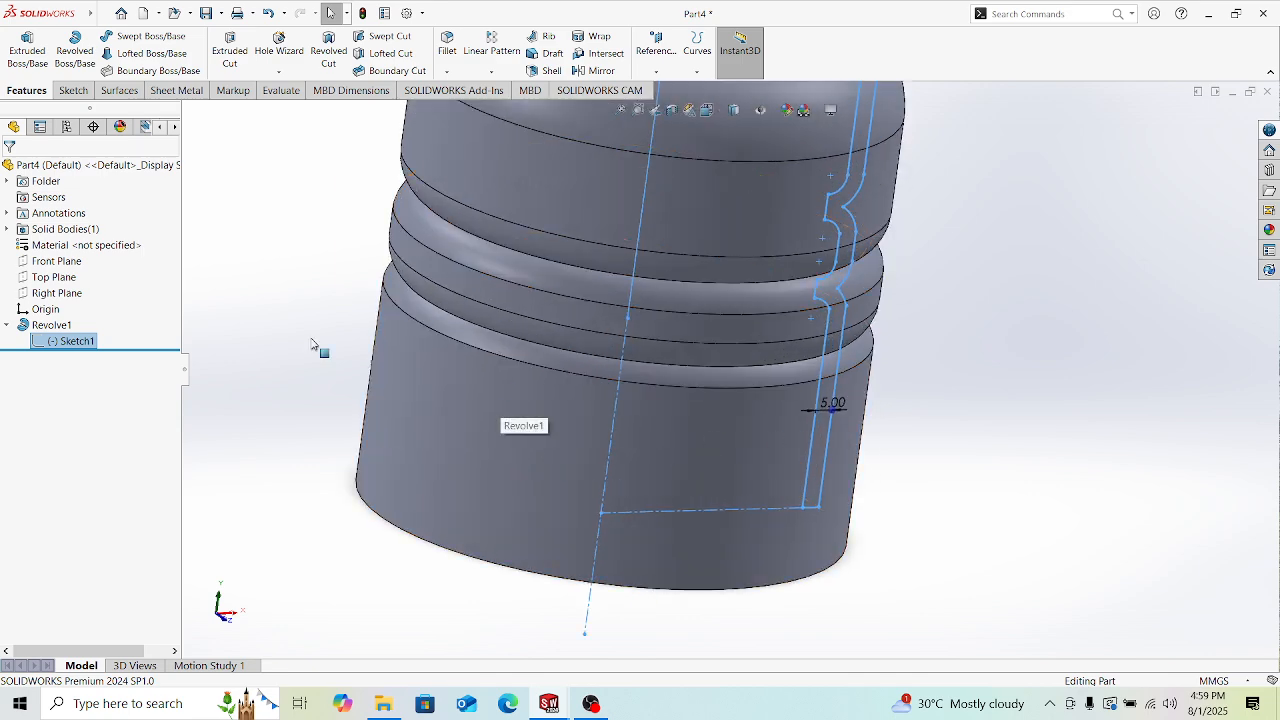
# Step: Open the revolve feature's definition, review its axis, 360-degree angle and preview against the profile, and accept it
pyautogui.click(50, 325)
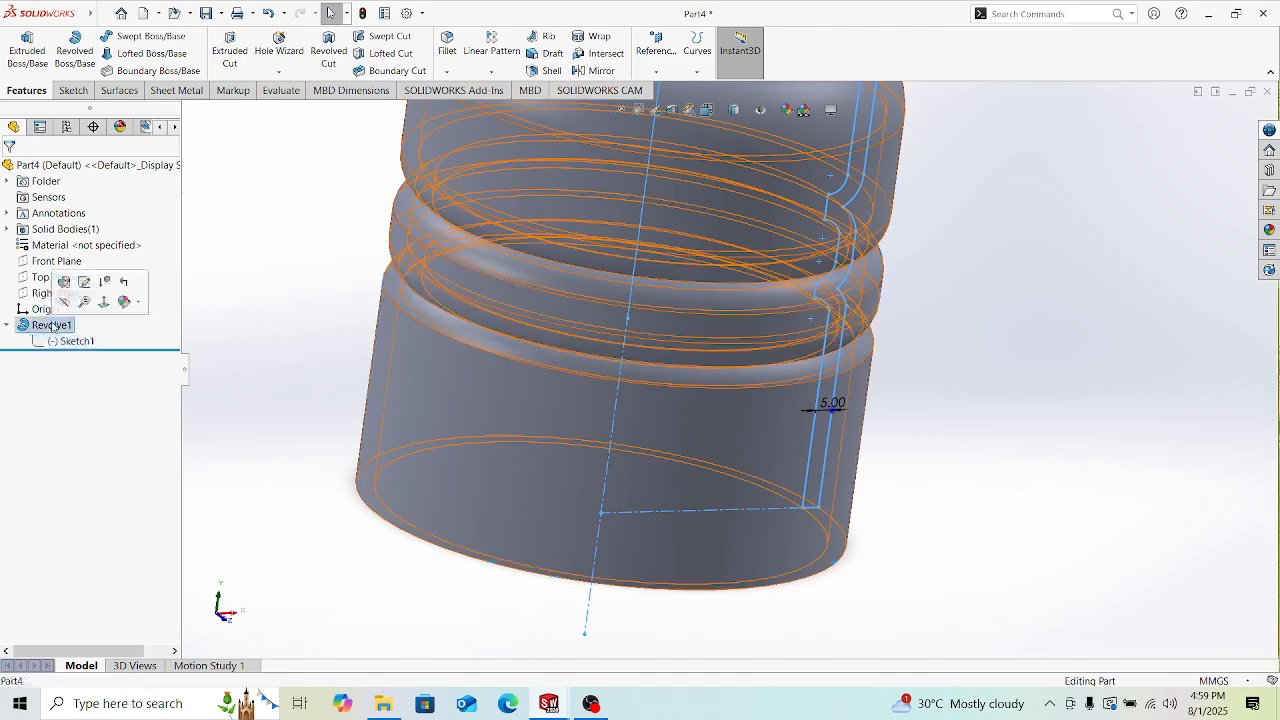
pyautogui.click(65, 283)
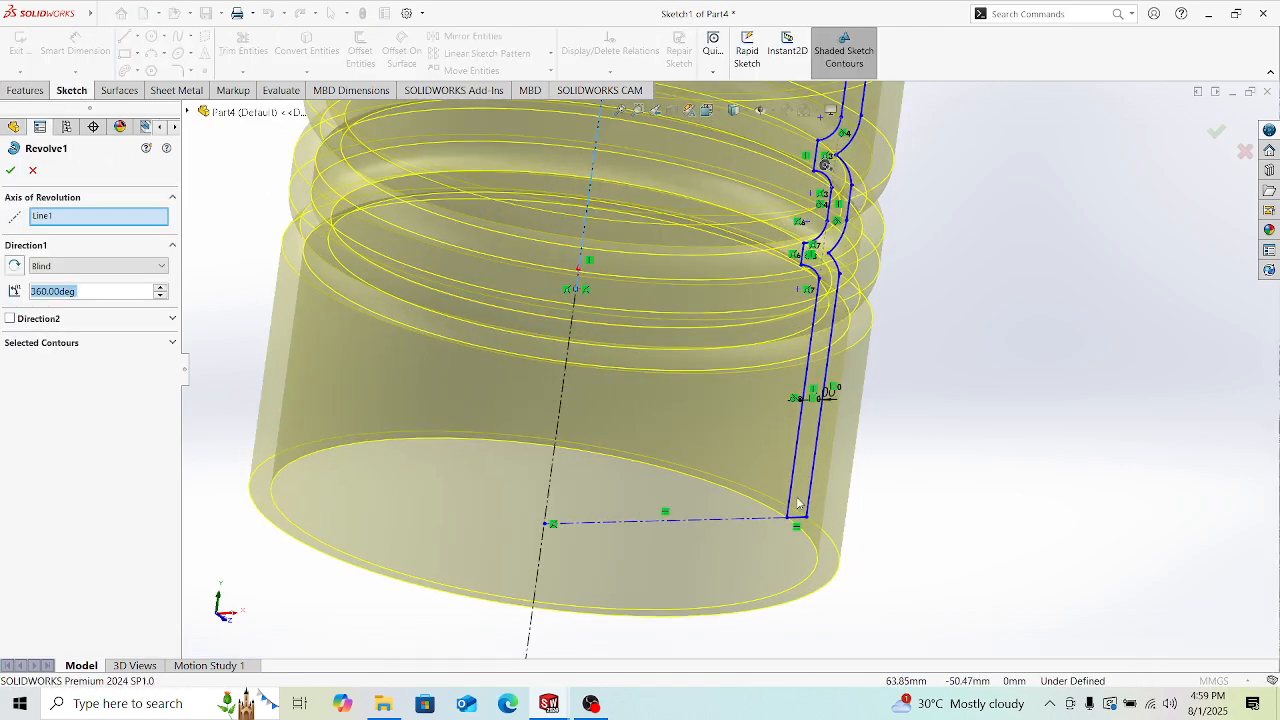
pyautogui.scroll(4, 798, 504)
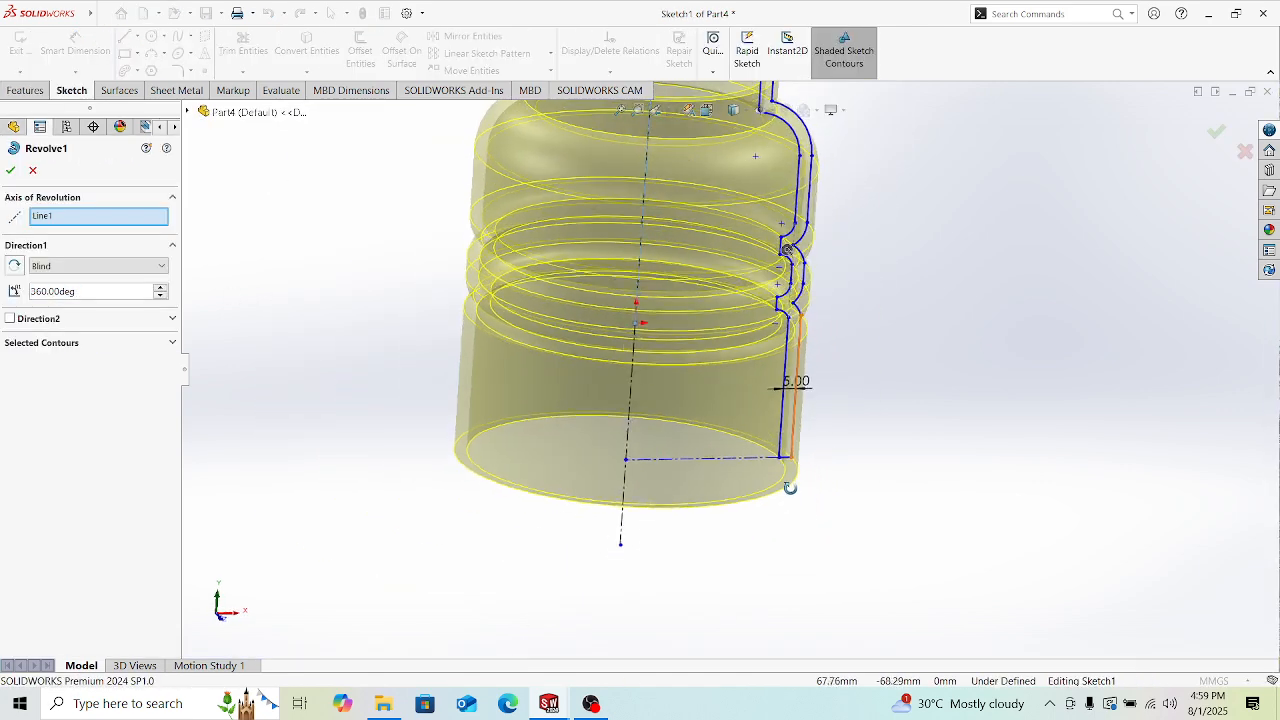
pyautogui.scroll(1, 791, 484)
pyautogui.moveTo(778, 436); pyautogui.dragTo(747, 428, button='middle')
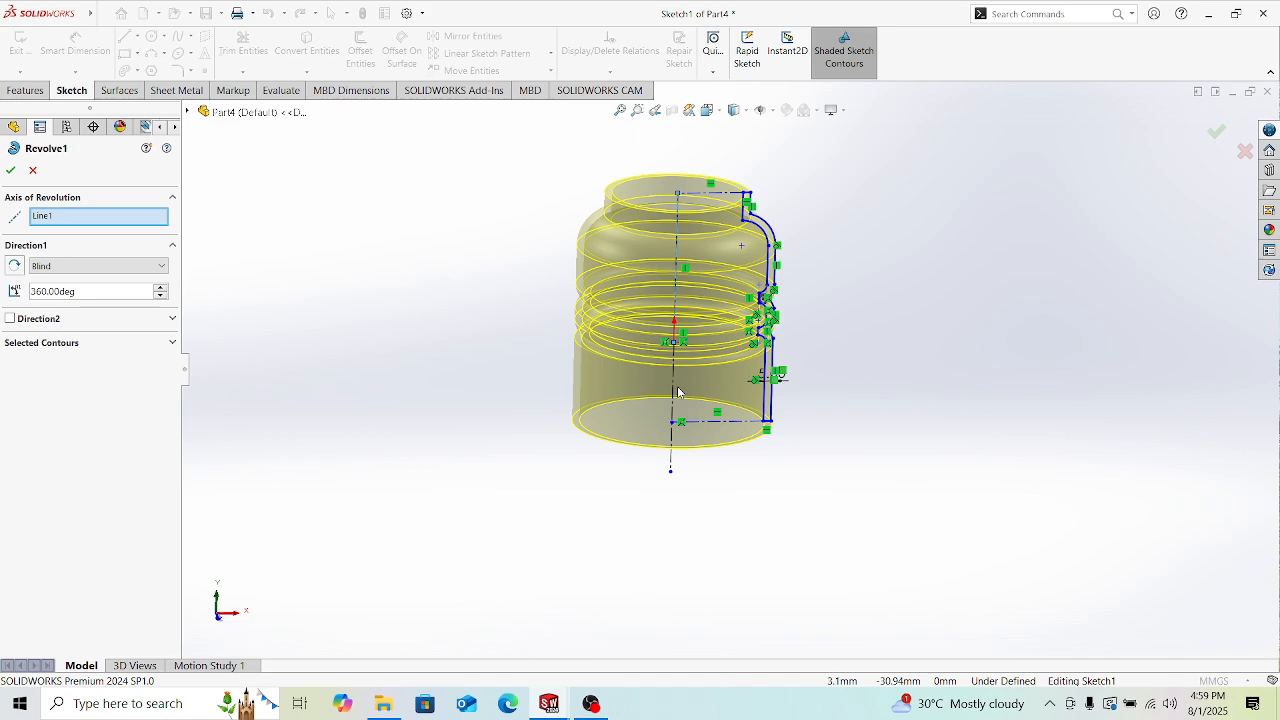
pyautogui.scroll(-1, 670, 393)
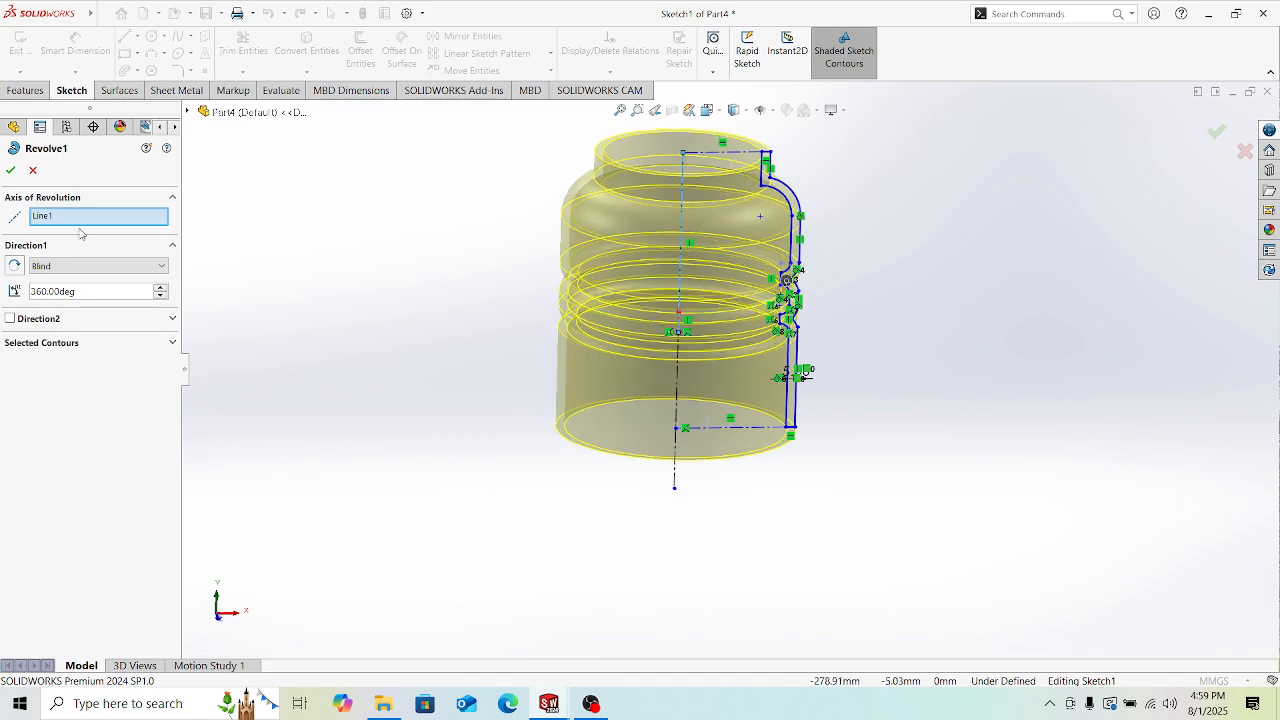
pyautogui.scroll(-2, 680, 393)
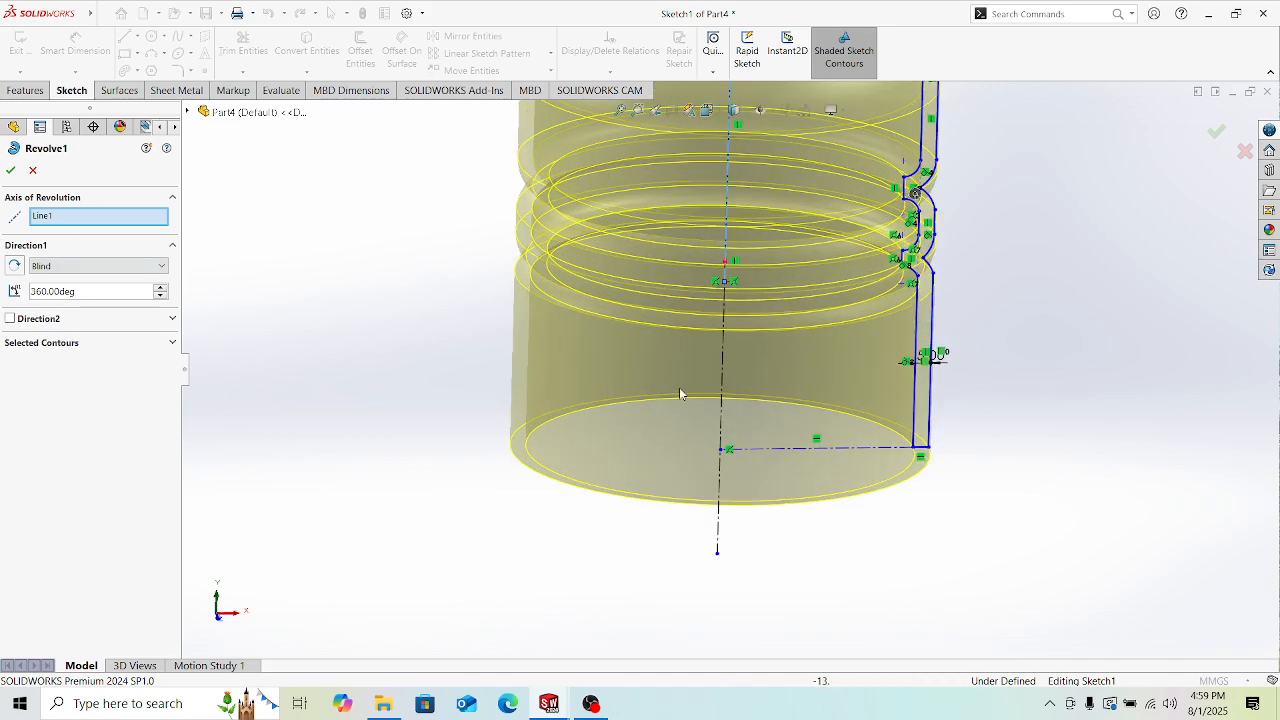
pyautogui.click(11, 170)
# Step: Edit the revolve's sketch and trim away the short bottom line joining the inner and outer walls
pyautogui.click(74, 341)
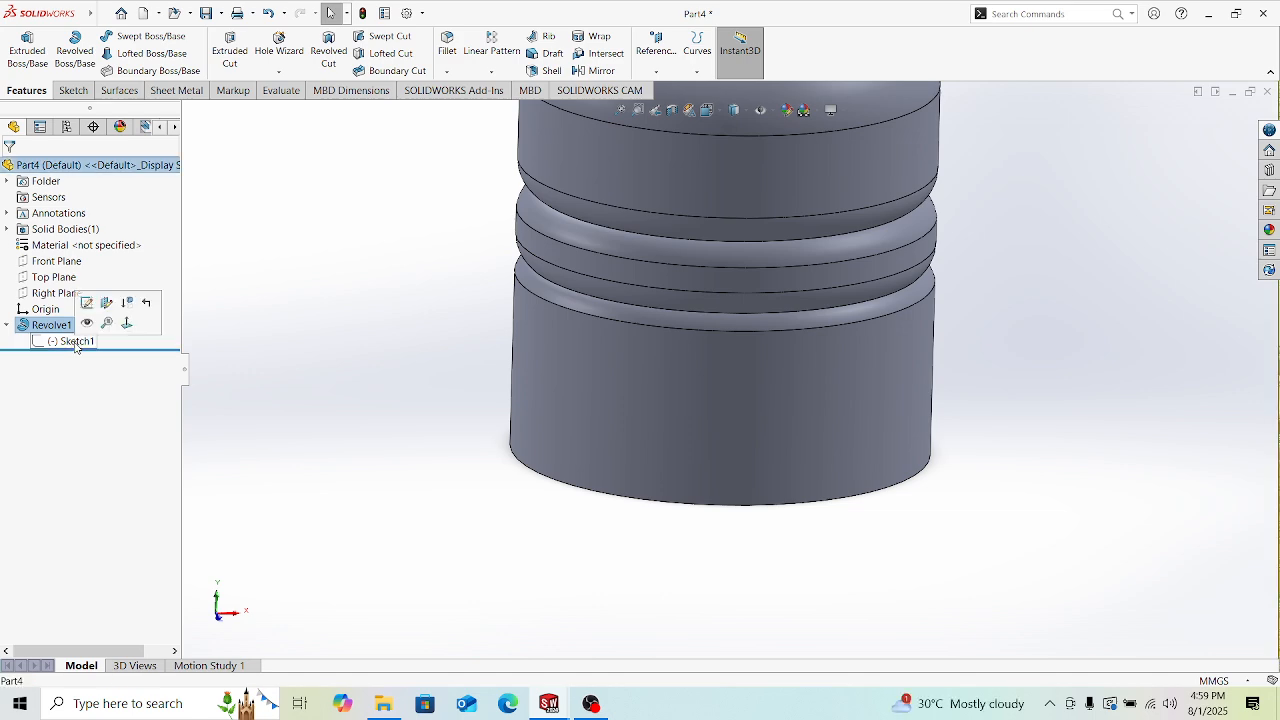
pyautogui.click(87, 303)
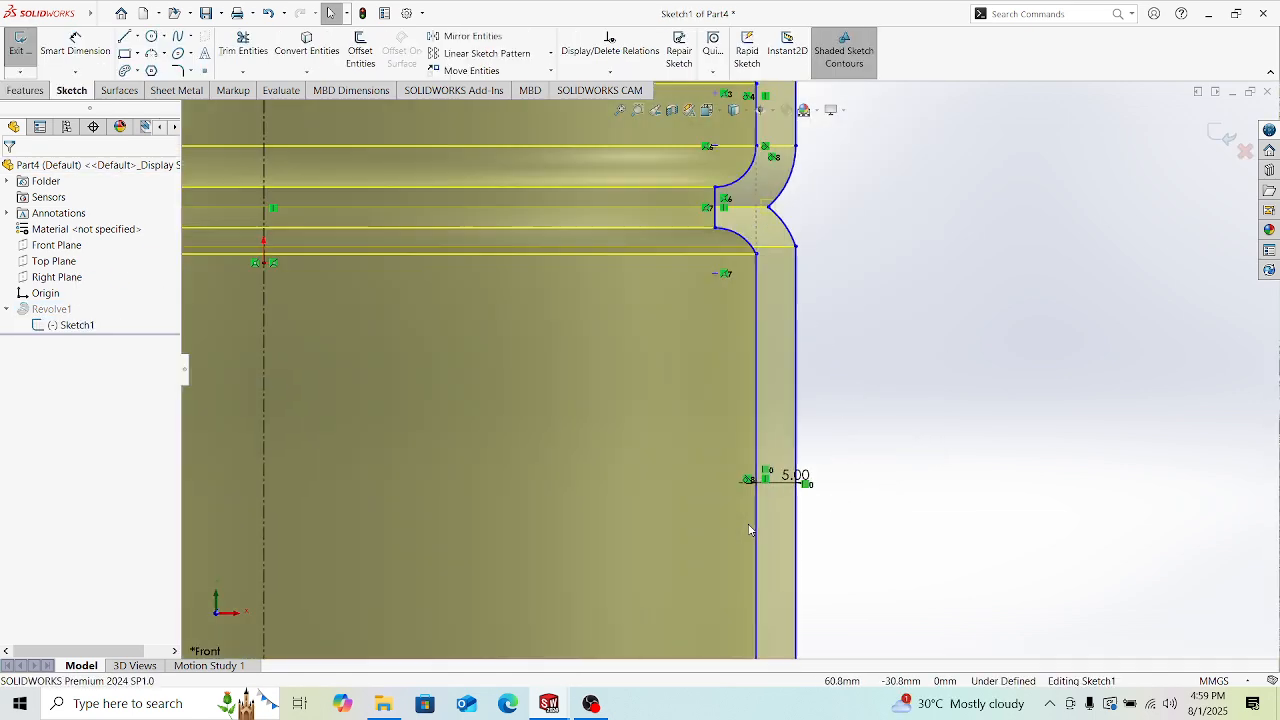
pyautogui.scroll(-4, 745, 535)
pyautogui.press('t')
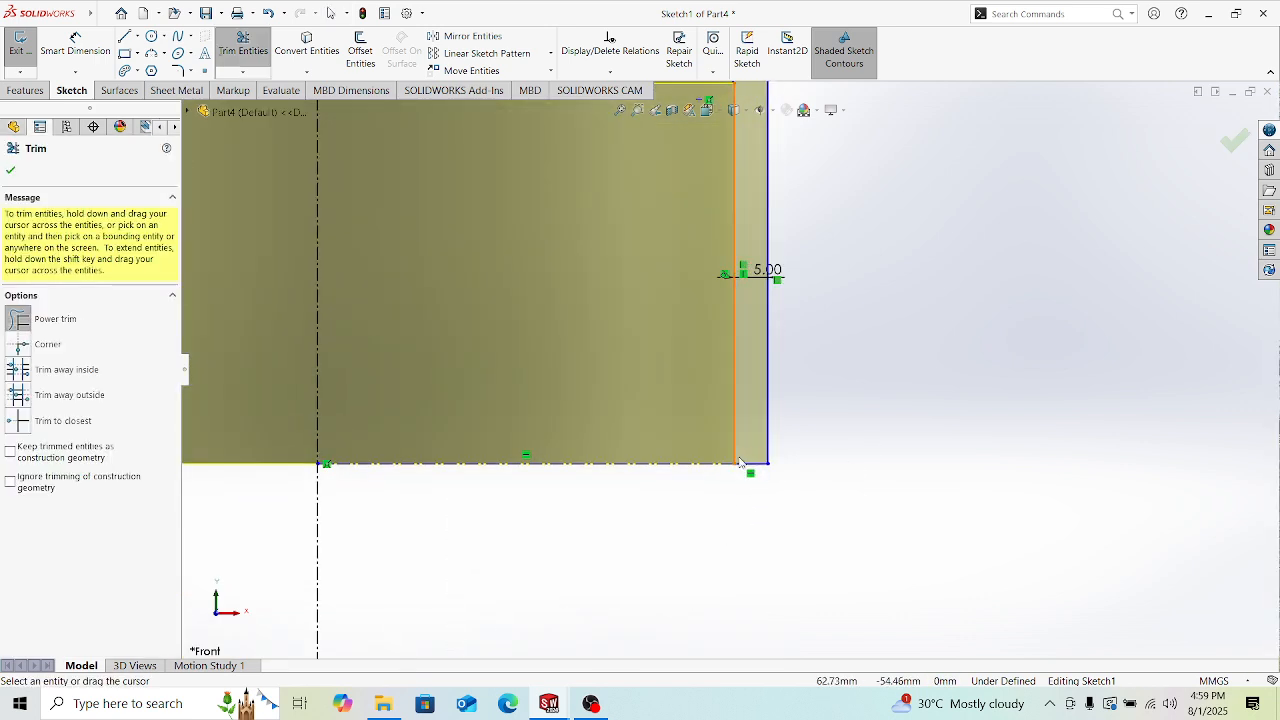
pyautogui.moveTo(744, 495); pyautogui.dragTo(759, 458)
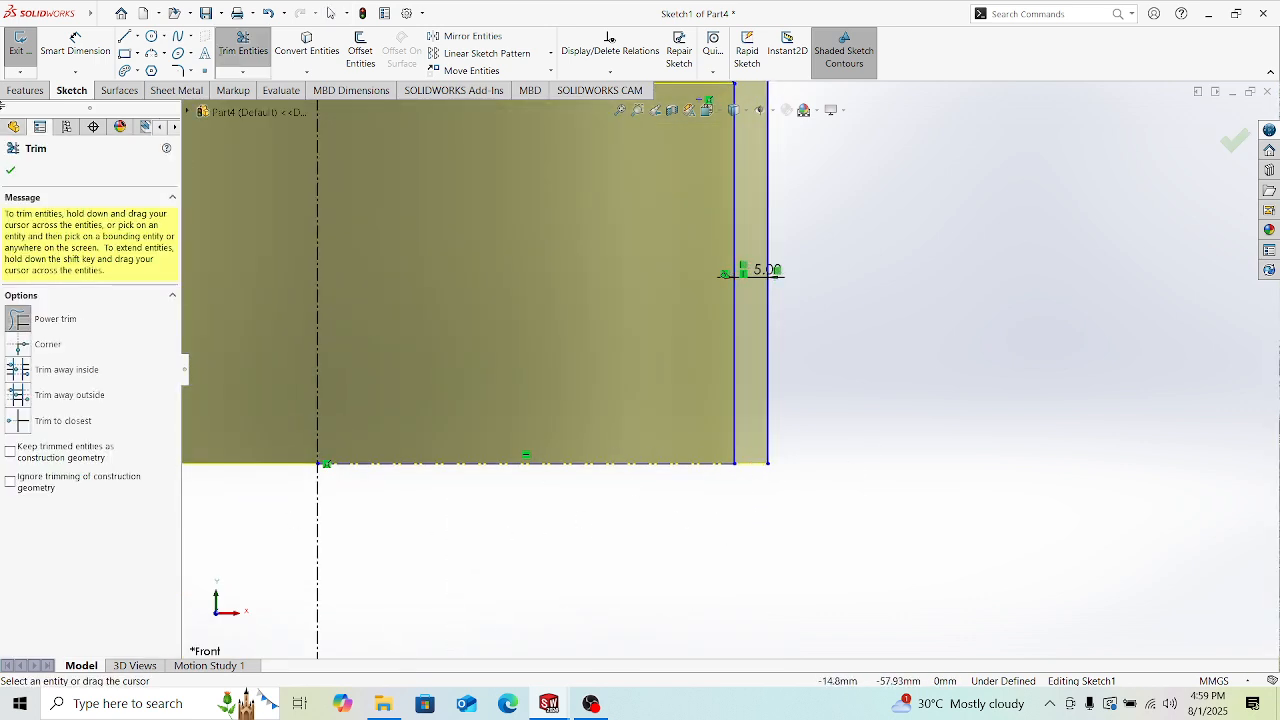
# Step: Draw connected lines from the outer wall's lower end to the centerline and back to the inner wall, outlining a base about 6.3 mm thick
pyautogui.click(124, 36)
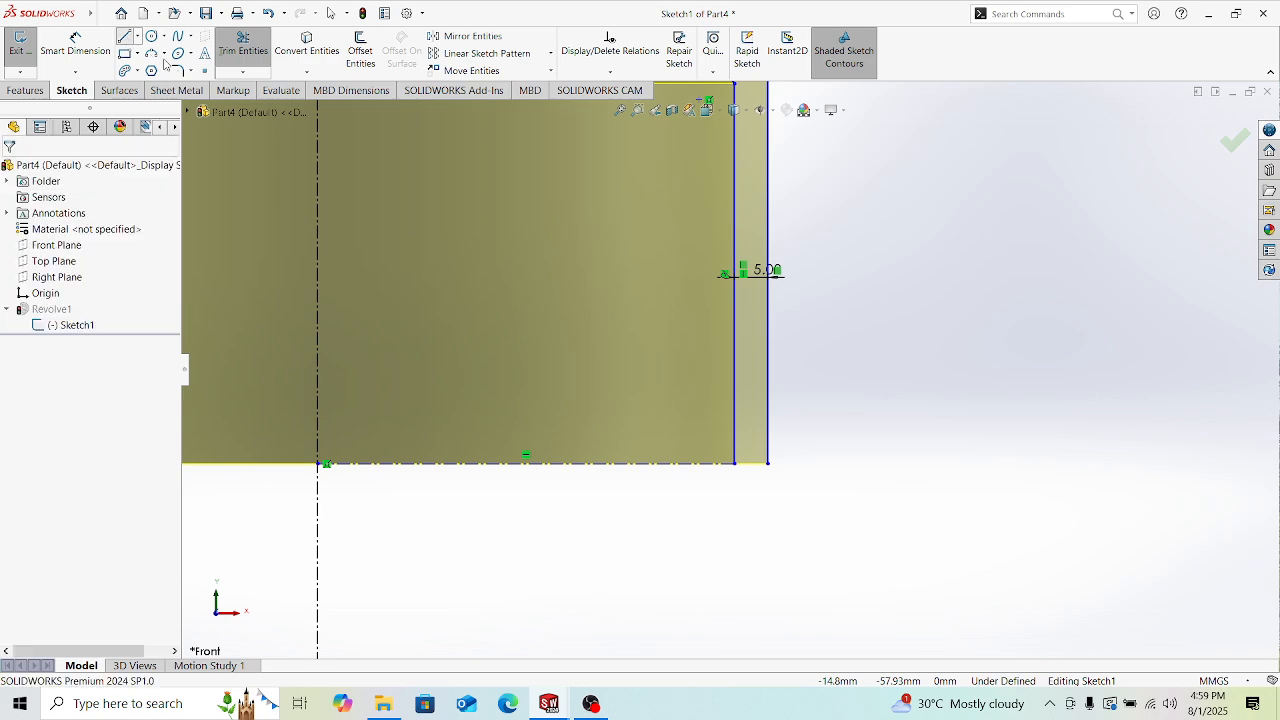
pyautogui.click(768, 465)
pyautogui.click(767, 505)
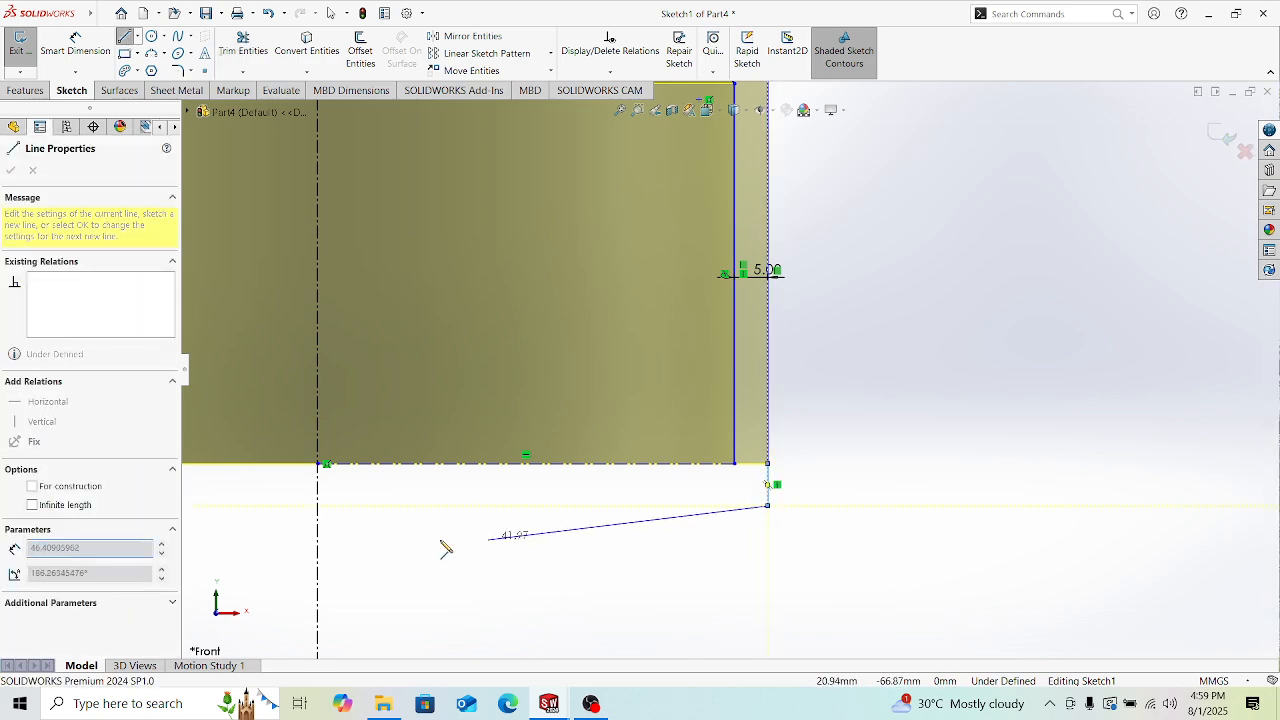
pyautogui.click(318, 505)
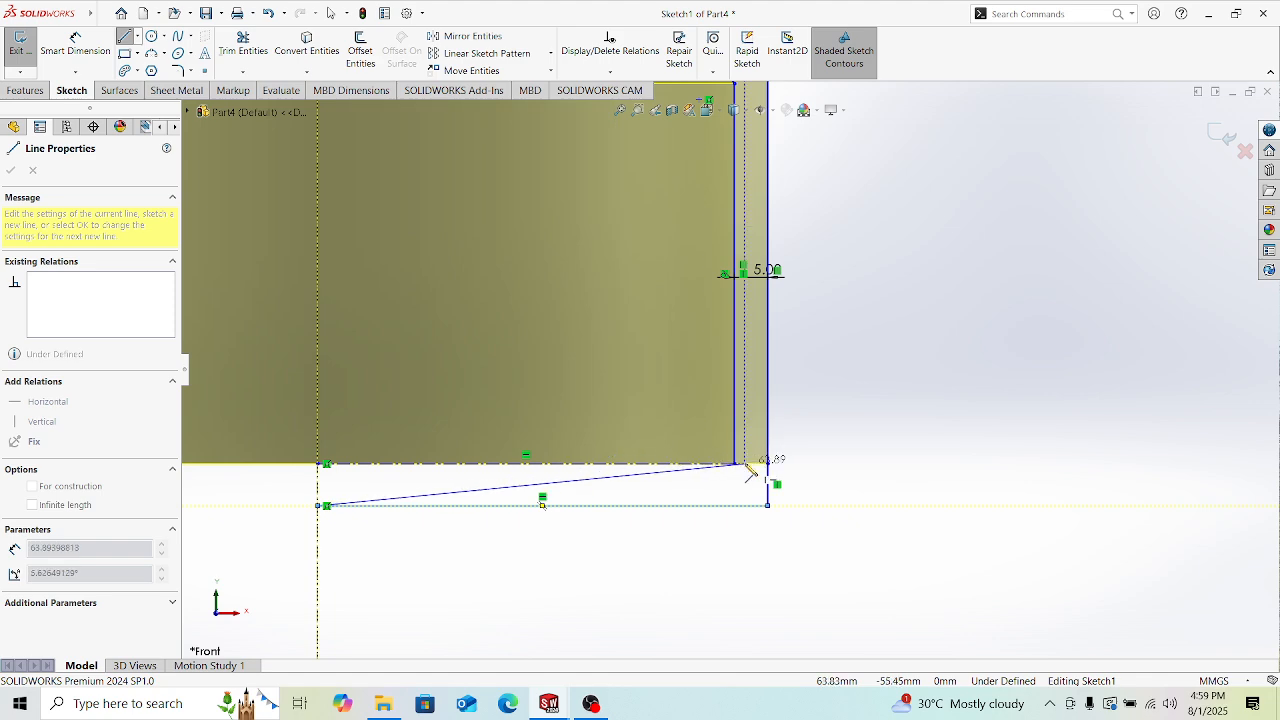
pyautogui.click(318, 464)
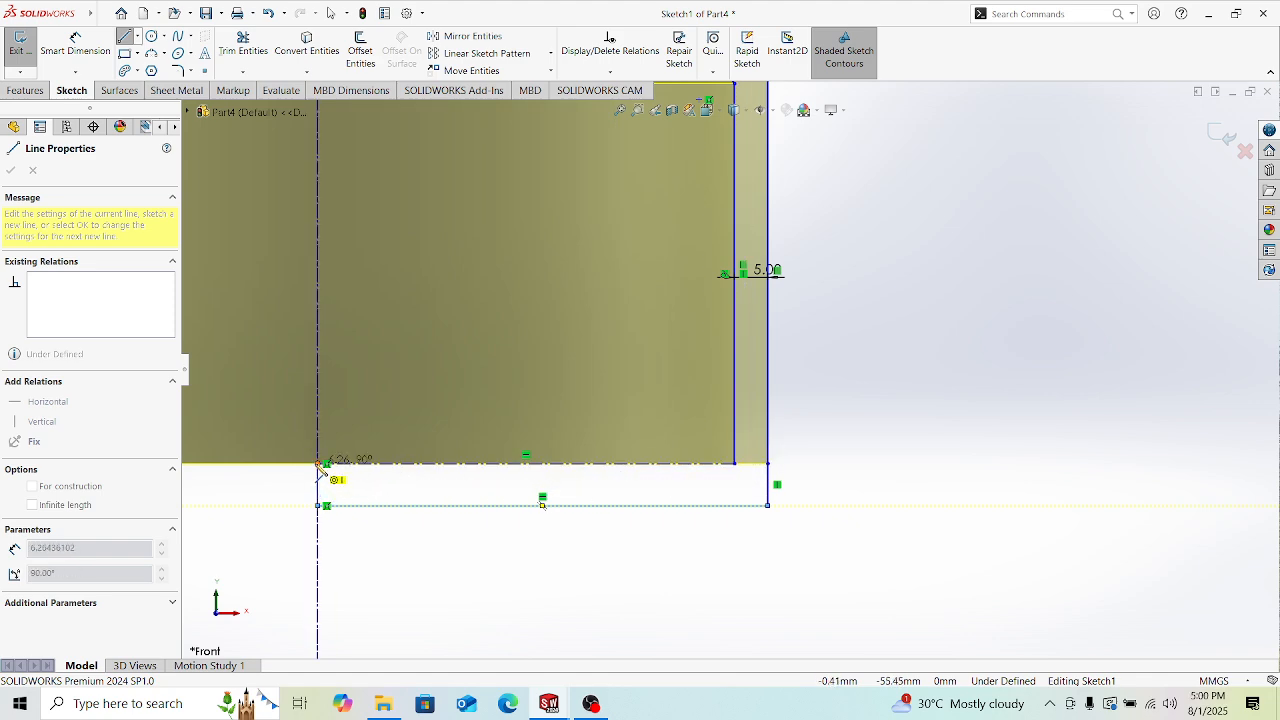
pyautogui.click(736, 464)
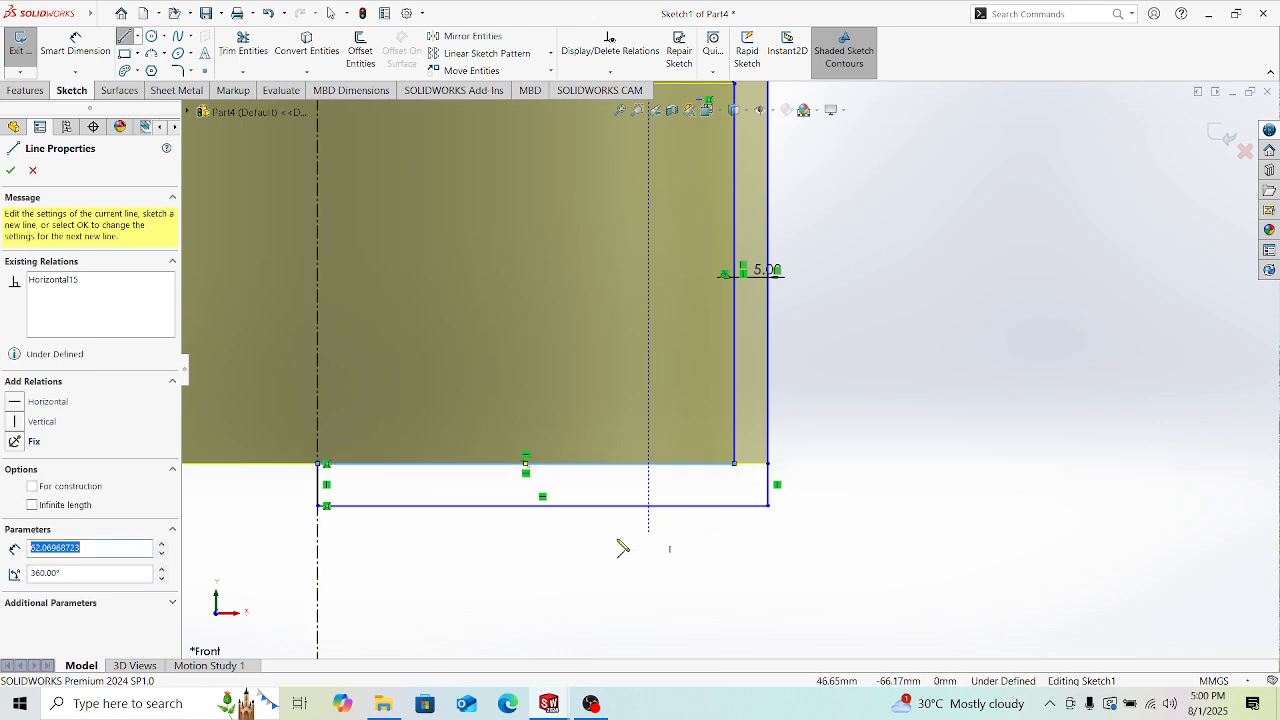
pyautogui.press('Escape')
# Step: Exit the sketch to rebuild the revolved body with the new base outline
pyautogui.scroll(3, 728, 368)
pyautogui.scroll(3, 628, 330)
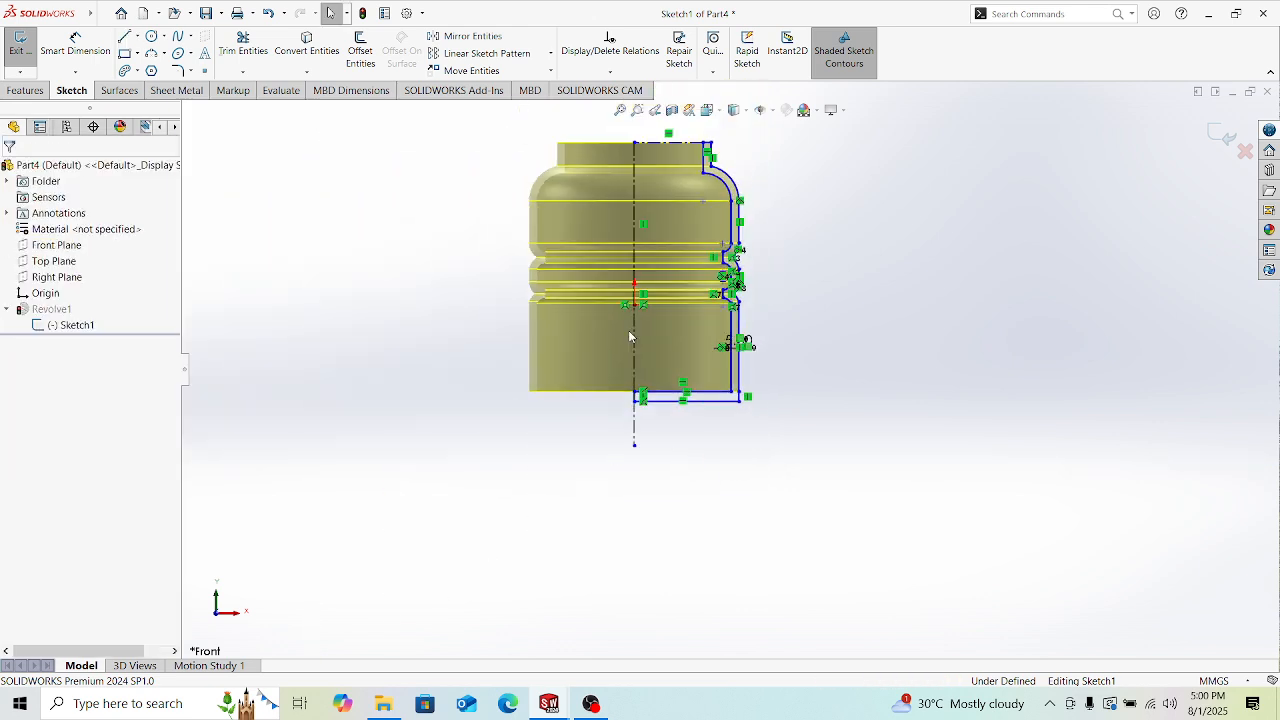
pyautogui.scroll(-2, 720, 250)
pyautogui.click(24, 91)
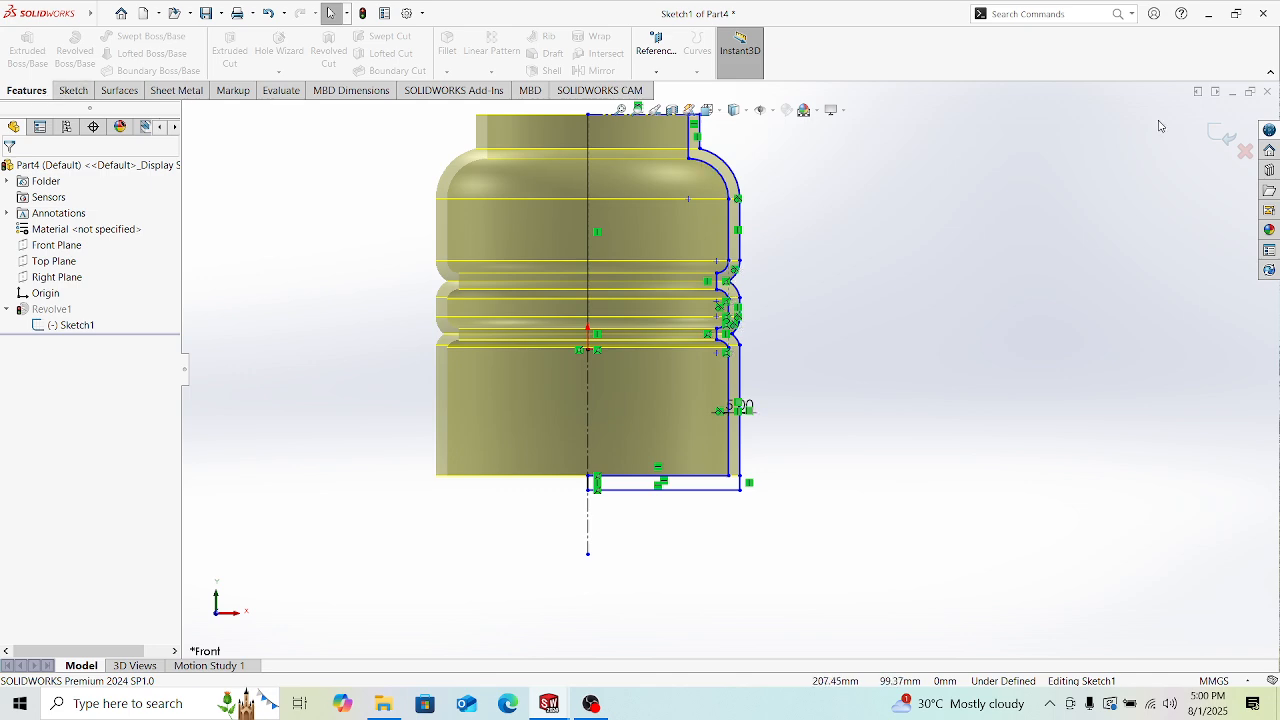
pyautogui.click(1238, 142)
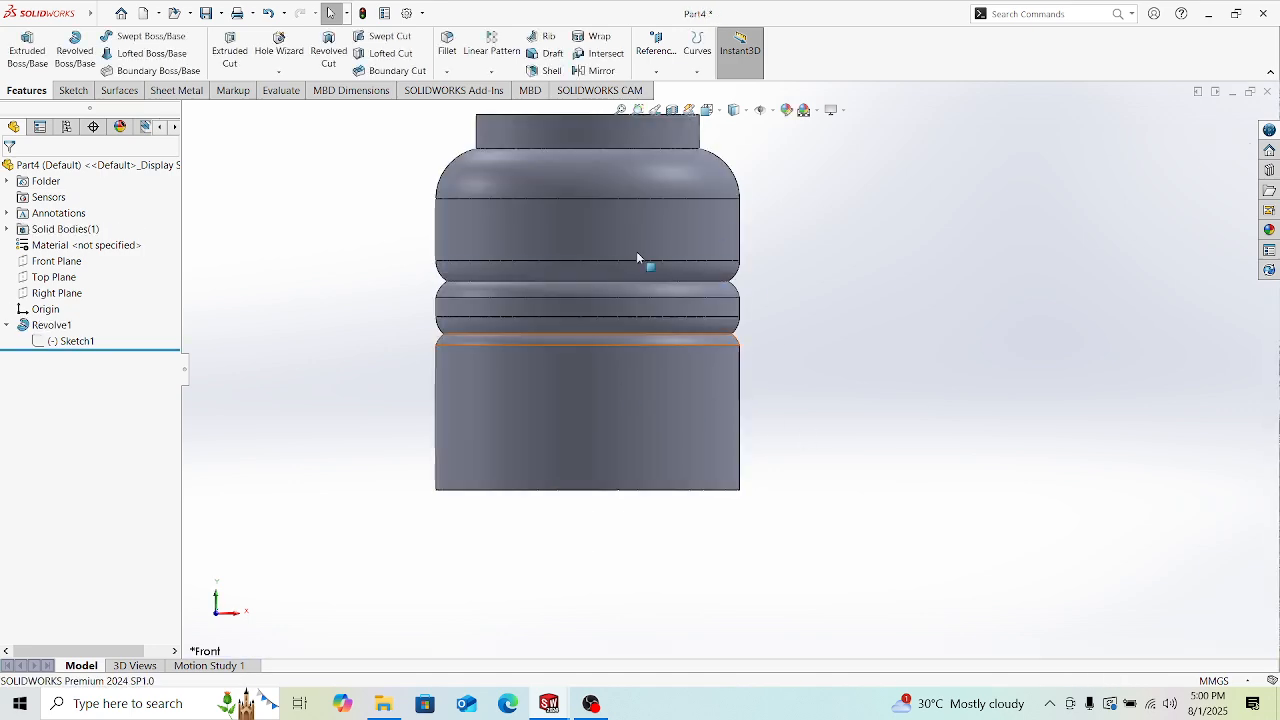
# Step: Examine the rebuilt body's underside and side grooves from below and from several angles
pyautogui.moveTo(646, 263)
pyautogui.mouseDown(button='middle')
pyautogui.moveTo(728, 358)
pyautogui.moveTo(717, 515)
pyautogui.moveTo(694, 189)
pyautogui.moveTo(736, 115)
pyautogui.moveTo(708, 301)
pyautogui.moveTo(732, 386)
pyautogui.moveTo(660, 180)
pyautogui.mouseUp(button='middle')
pyautogui.scroll(3, 734, 388)
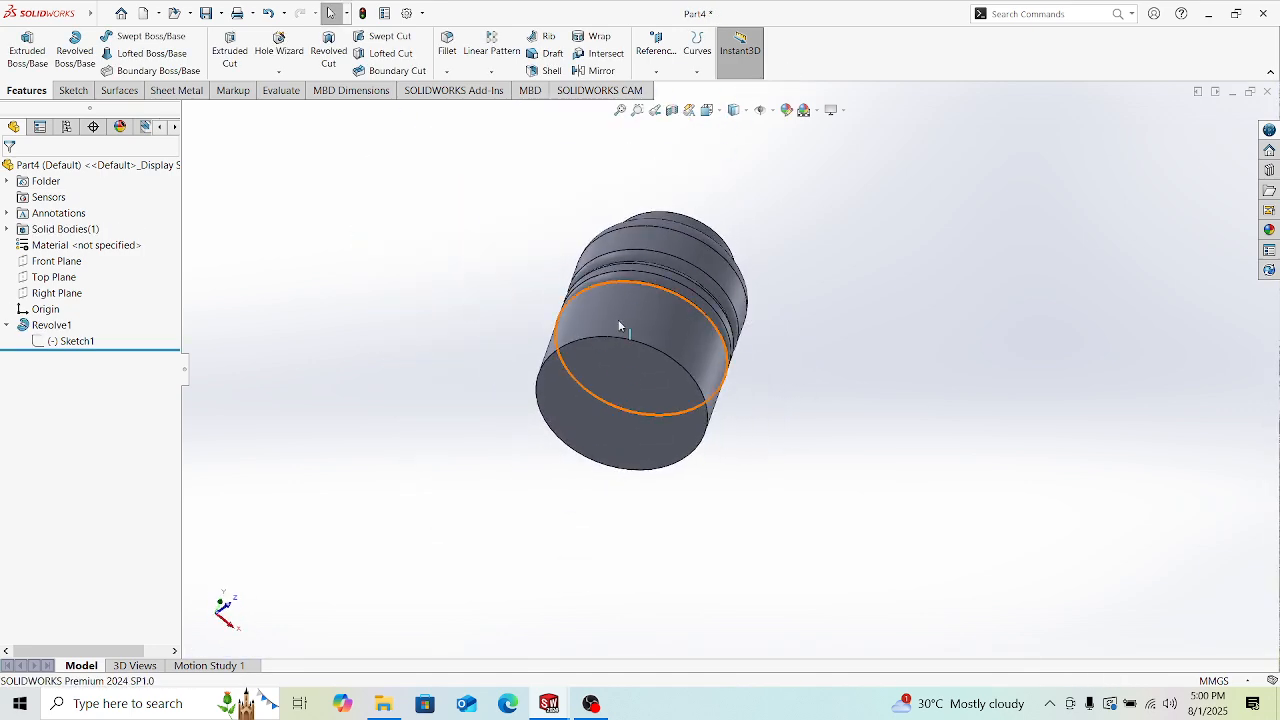
pyautogui.scroll(-3, 619, 362)
pyautogui.scroll(-2, 678, 385)
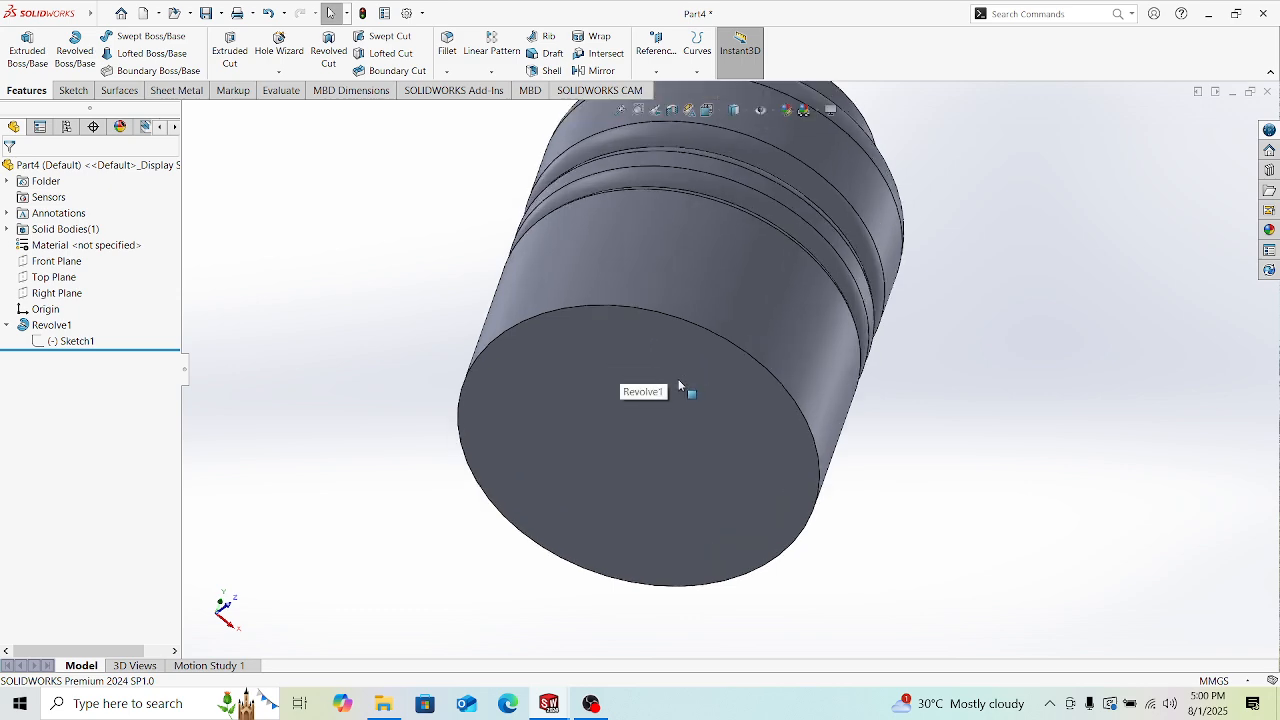
pyautogui.moveTo(684, 377); pyautogui.dragTo(611, 426, button='middle')
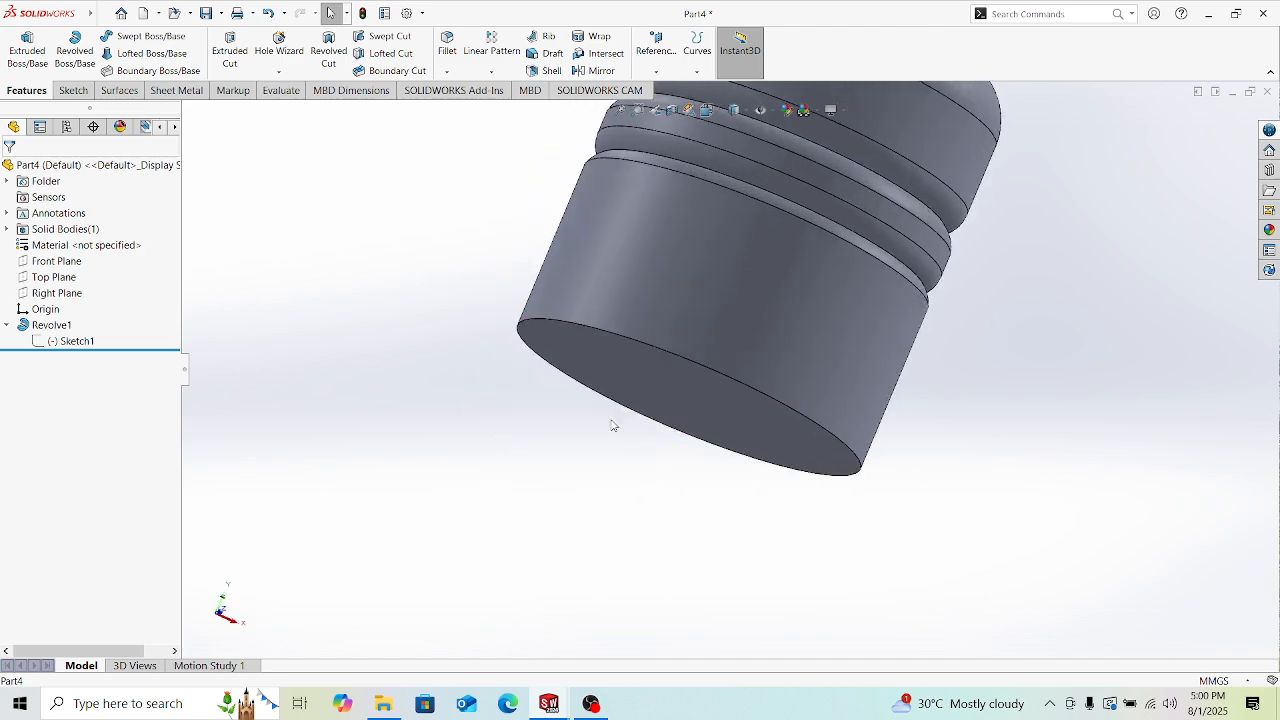
pyautogui.scroll(6, 717, 286)
pyautogui.scroll(-5, 724, 238)
pyautogui.moveTo(816, 260); pyautogui.dragTo(698, 268, button='middle')
# Step: Reopen the revolve's sketch to check the base profile, exit it, and view the body isometrically
pyautogui.click(80, 341)
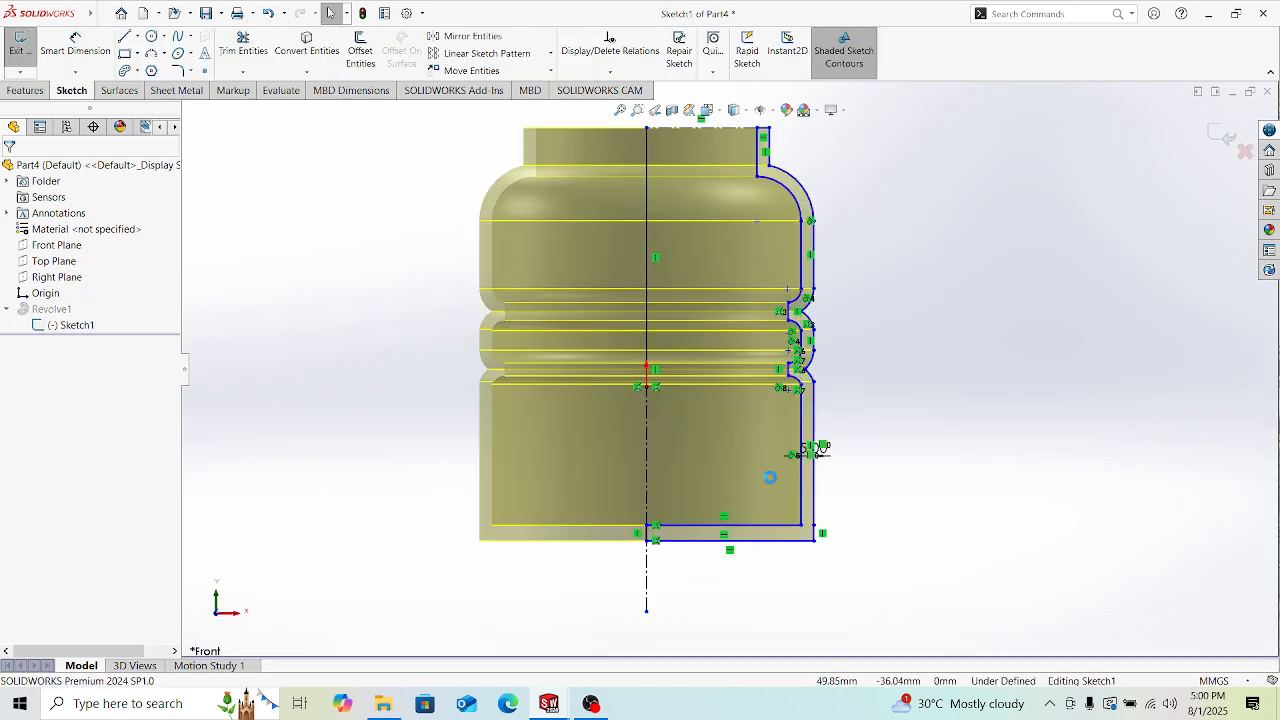
pyautogui.scroll(-3, 769, 479)
pyautogui.scroll(5, 742, 352)
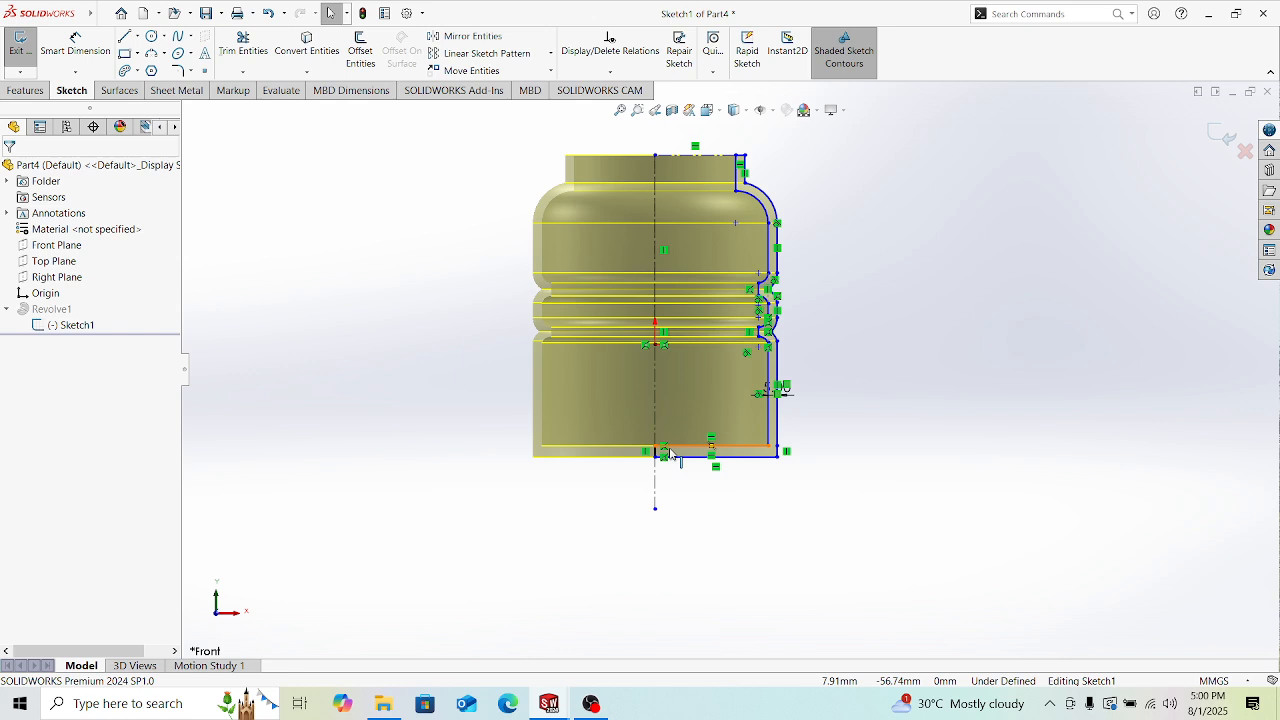
pyautogui.click(1221, 133)
pyautogui.hotkey('ctrl', '7')
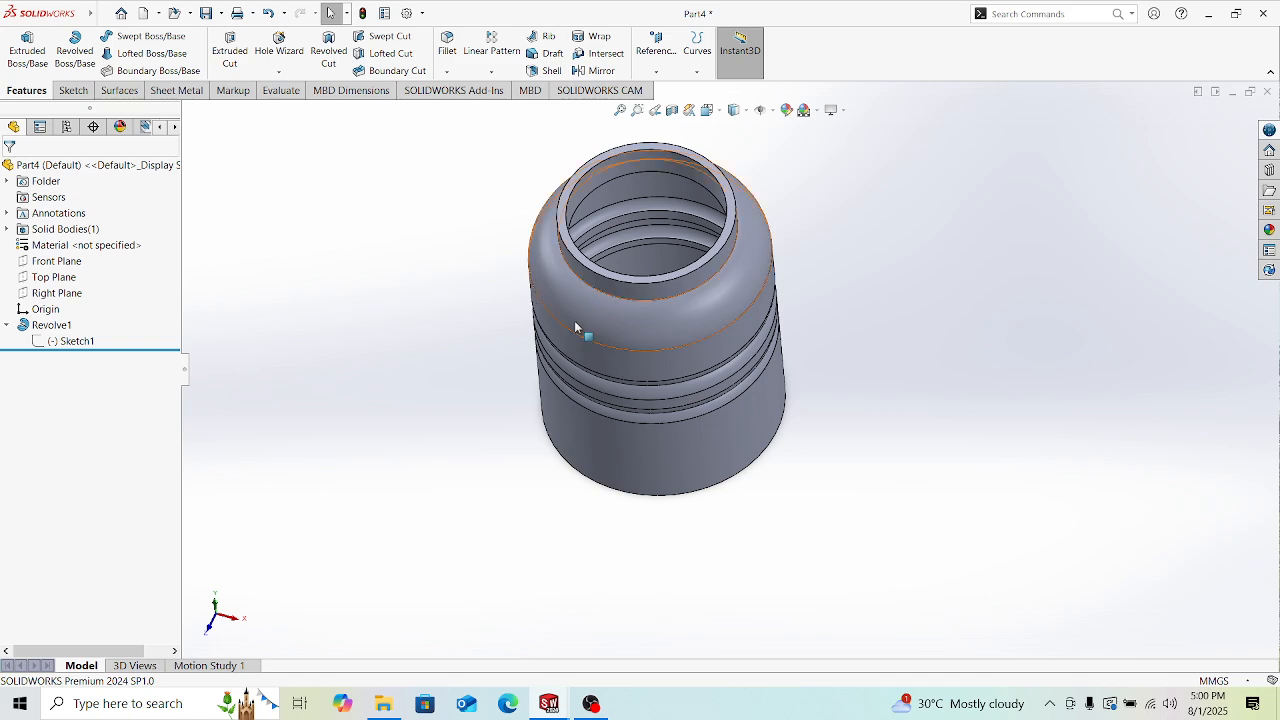
# Step: Trim away the horizontal construction line across the neck opening in the revolve's sketch, and exit the sketch
pyautogui.click(62, 326)
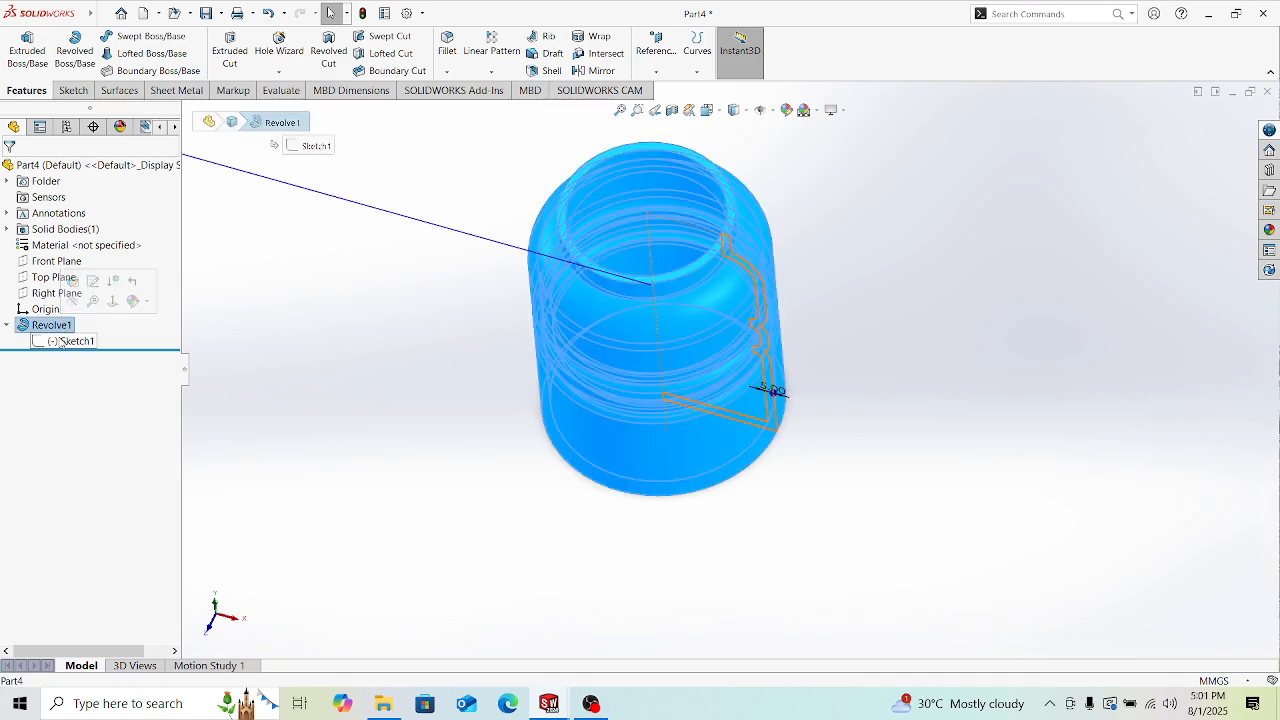
pyautogui.click(66, 341)
pyautogui.click(73, 299)
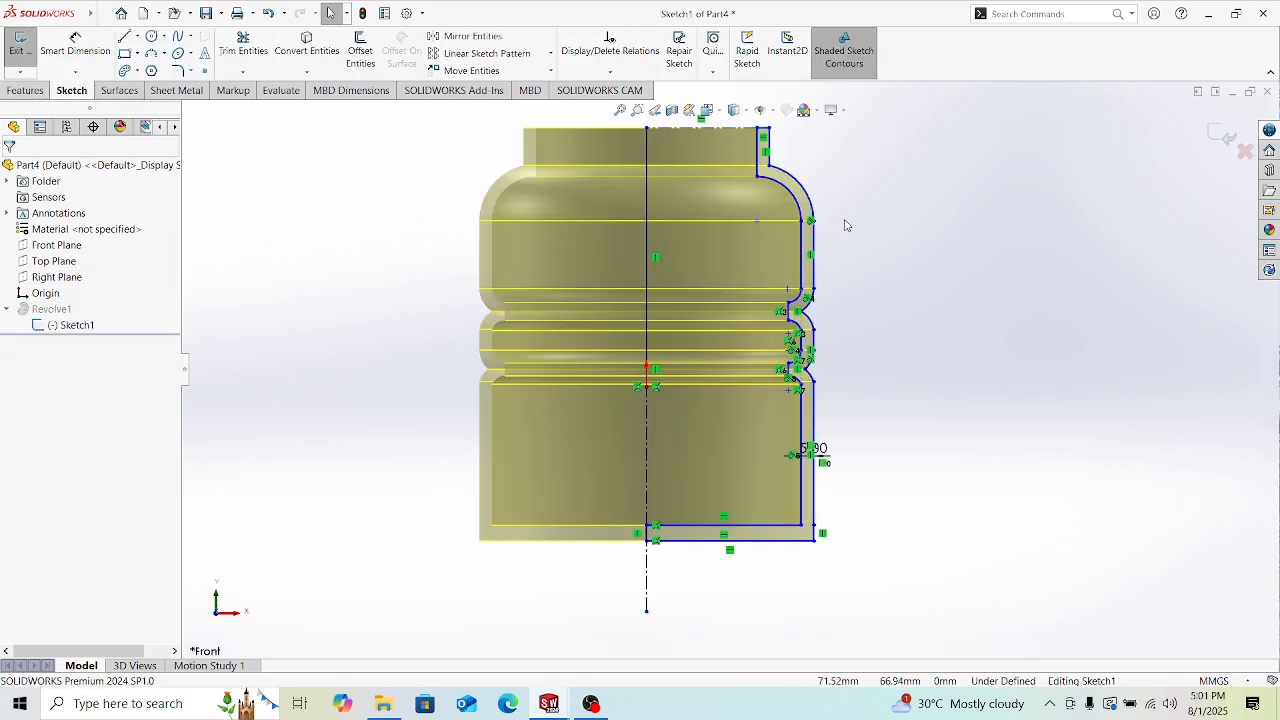
pyautogui.scroll(3, 928, 222)
pyautogui.press('t')
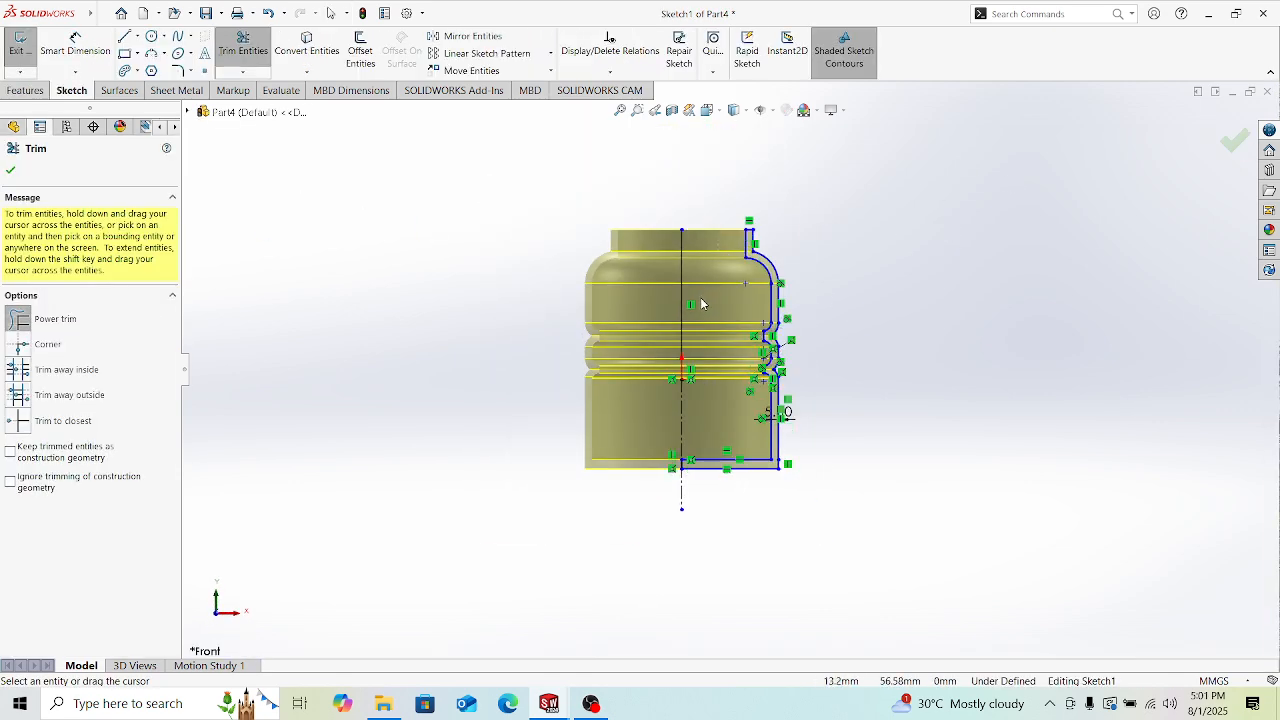
pyautogui.scroll(-3, 705, 233)
pyautogui.click(10, 171)
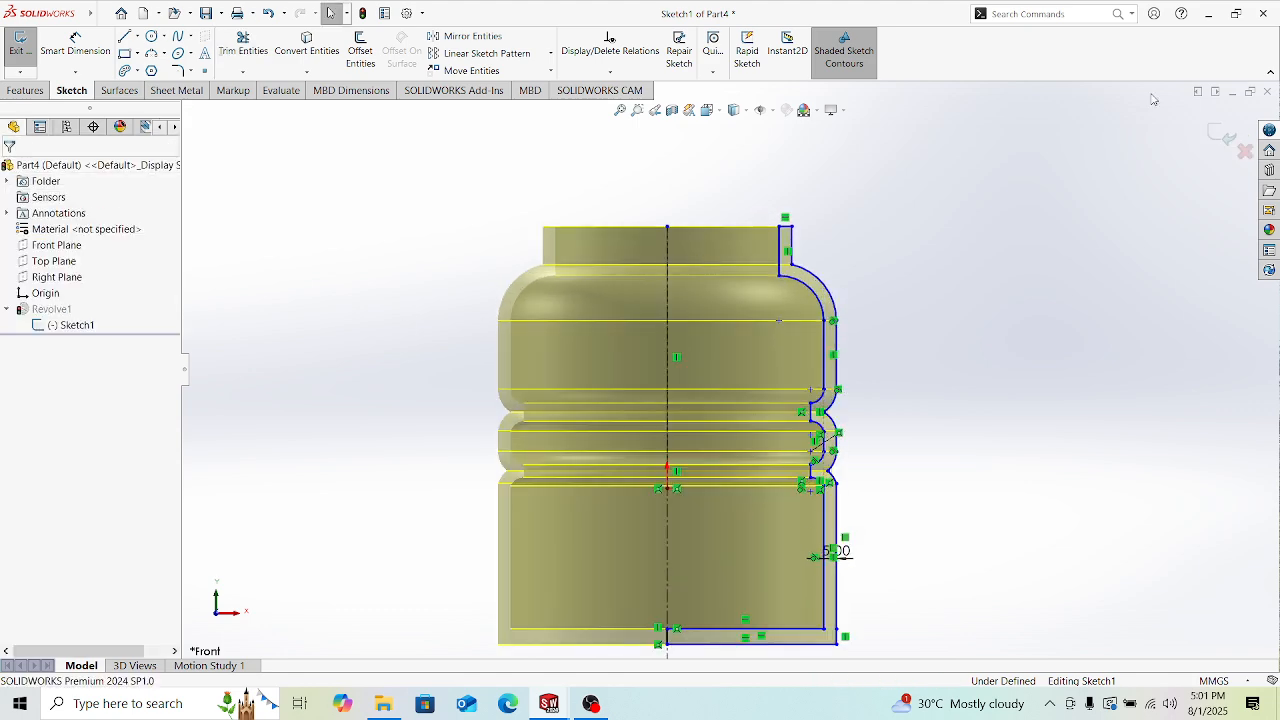
pyautogui.click(1227, 137)
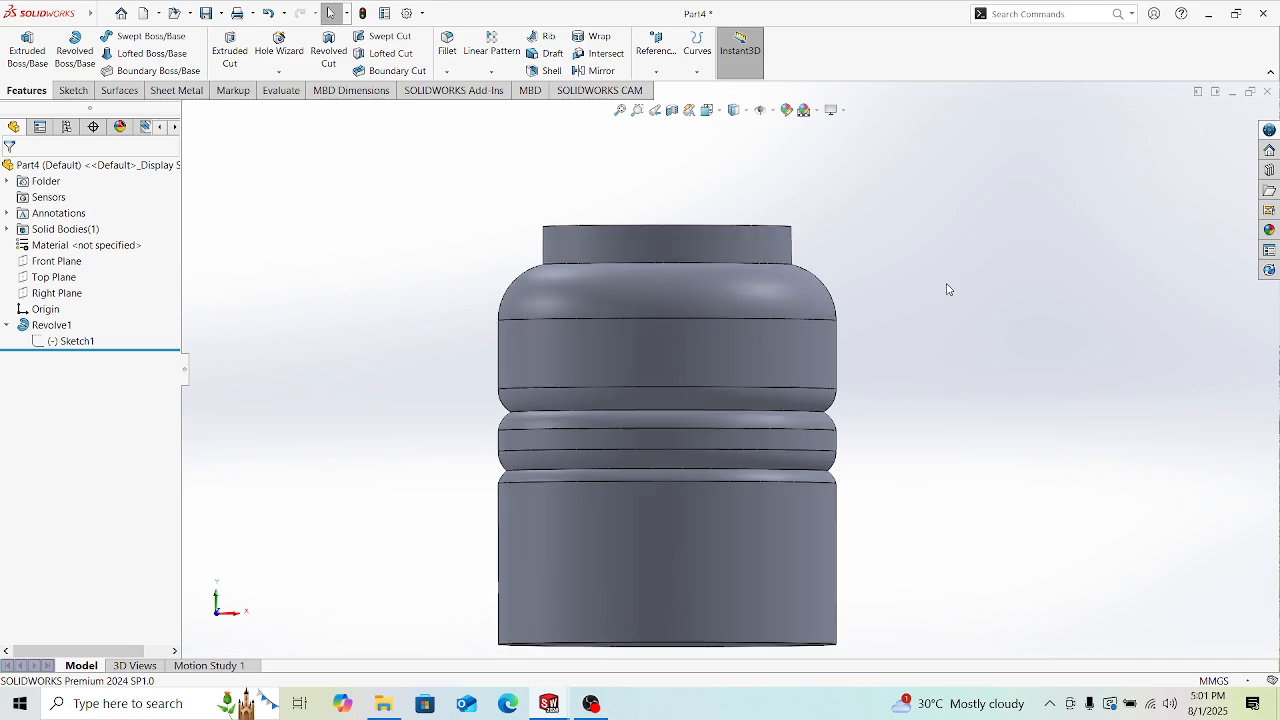
# Step: Examine the finished body from above, looking through the neck opening at the inner grooves and base
pyautogui.moveTo(943, 300); pyautogui.dragTo(913, 498, button='middle')
pyautogui.scroll(3, 866, 512)
pyautogui.scroll(-5, 736, 458)
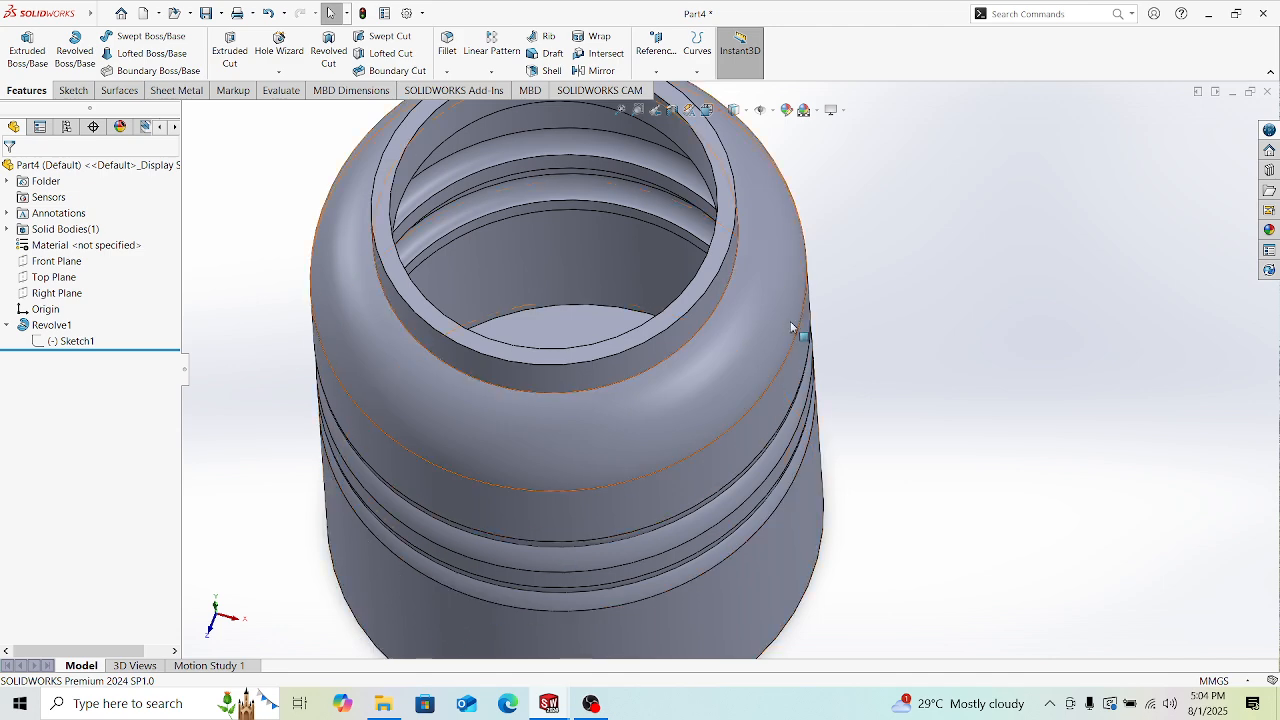
pyautogui.scroll(3, 791, 327)
pyautogui.scroll(-4, 654, 363)
pyautogui.scroll(4, 957, 419)
pyautogui.scroll(-4, 762, 480)
pyautogui.moveTo(2, 5)
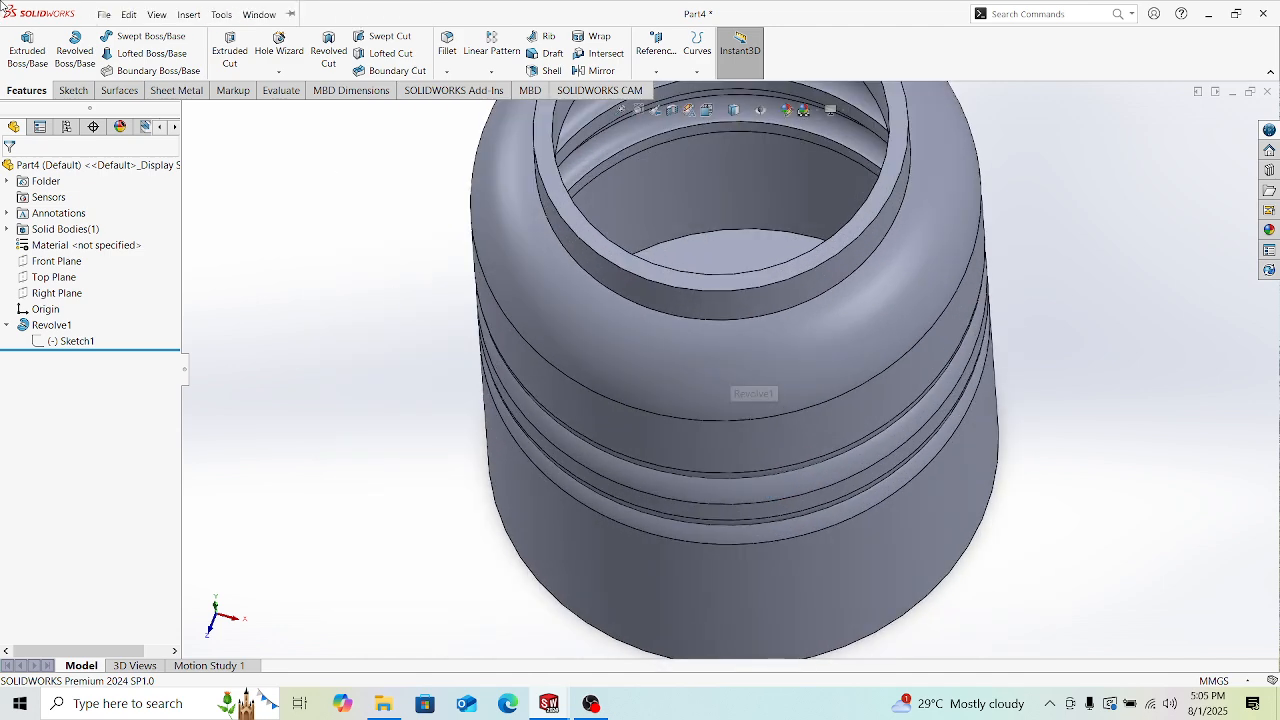
# Step: Create a new part document and keep it as the active window among the open parts
pyautogui.click(103, 15)
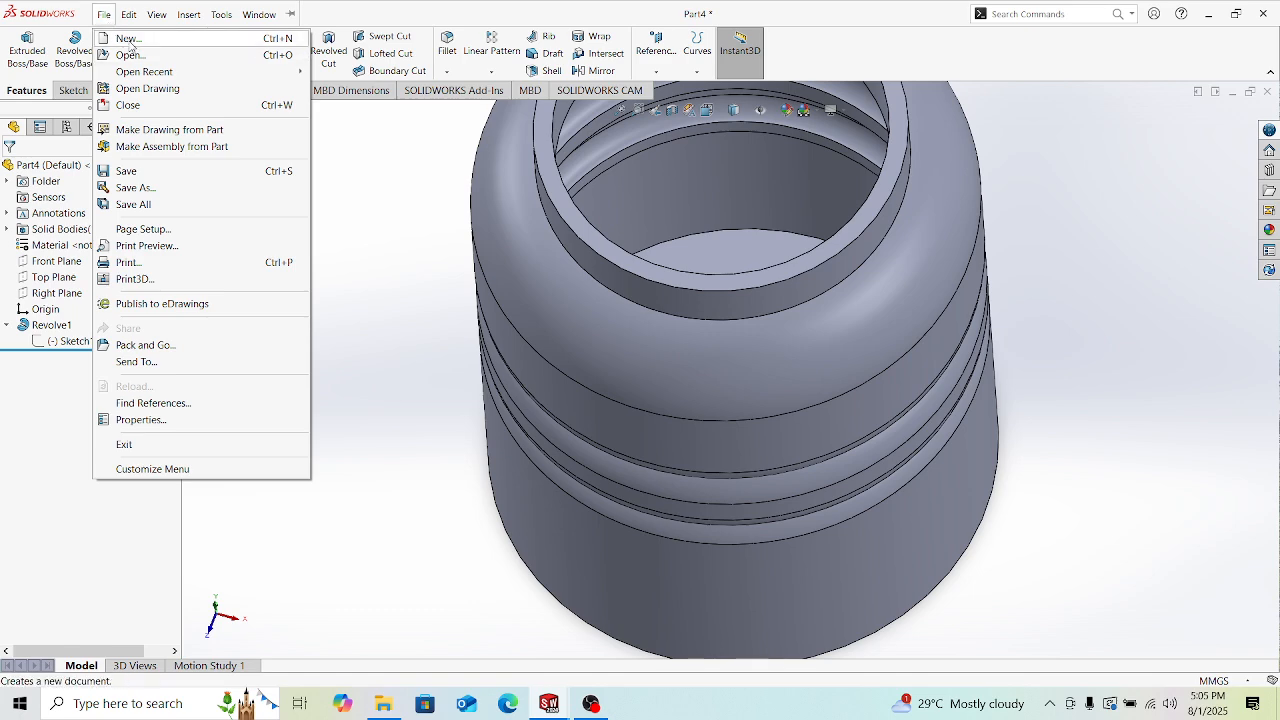
pyautogui.click(129, 39)
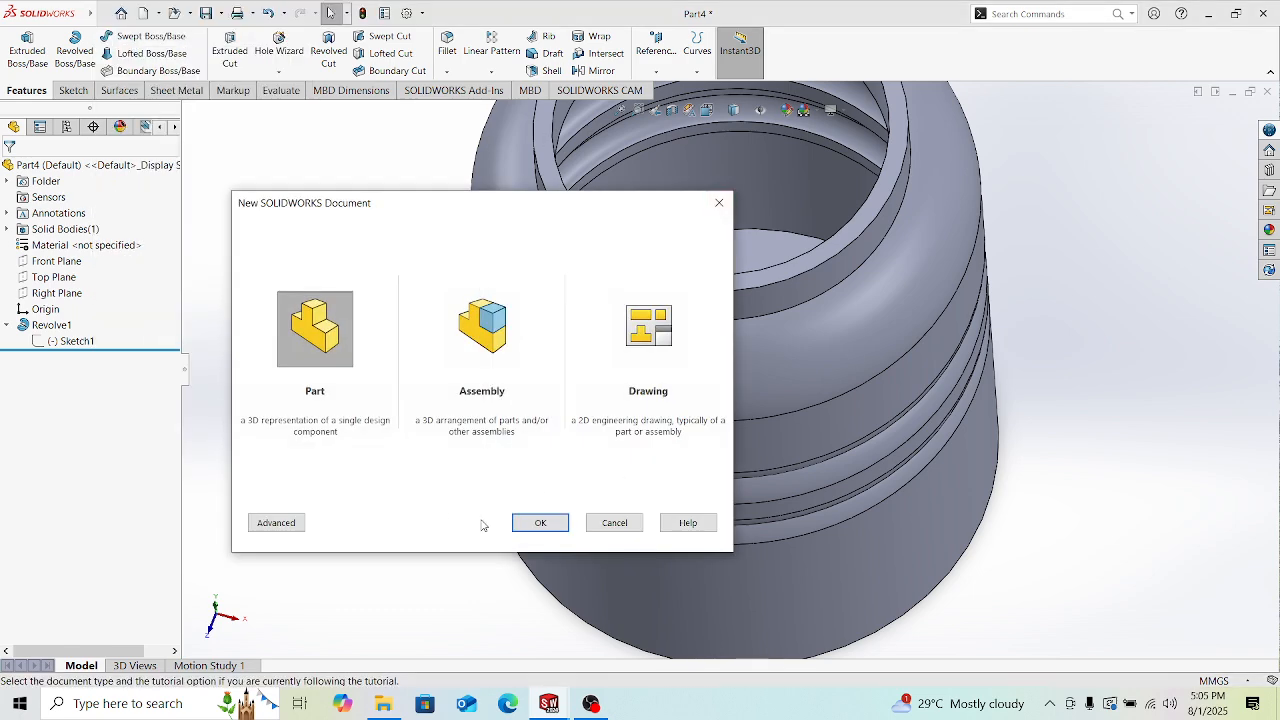
pyautogui.click(540, 522)
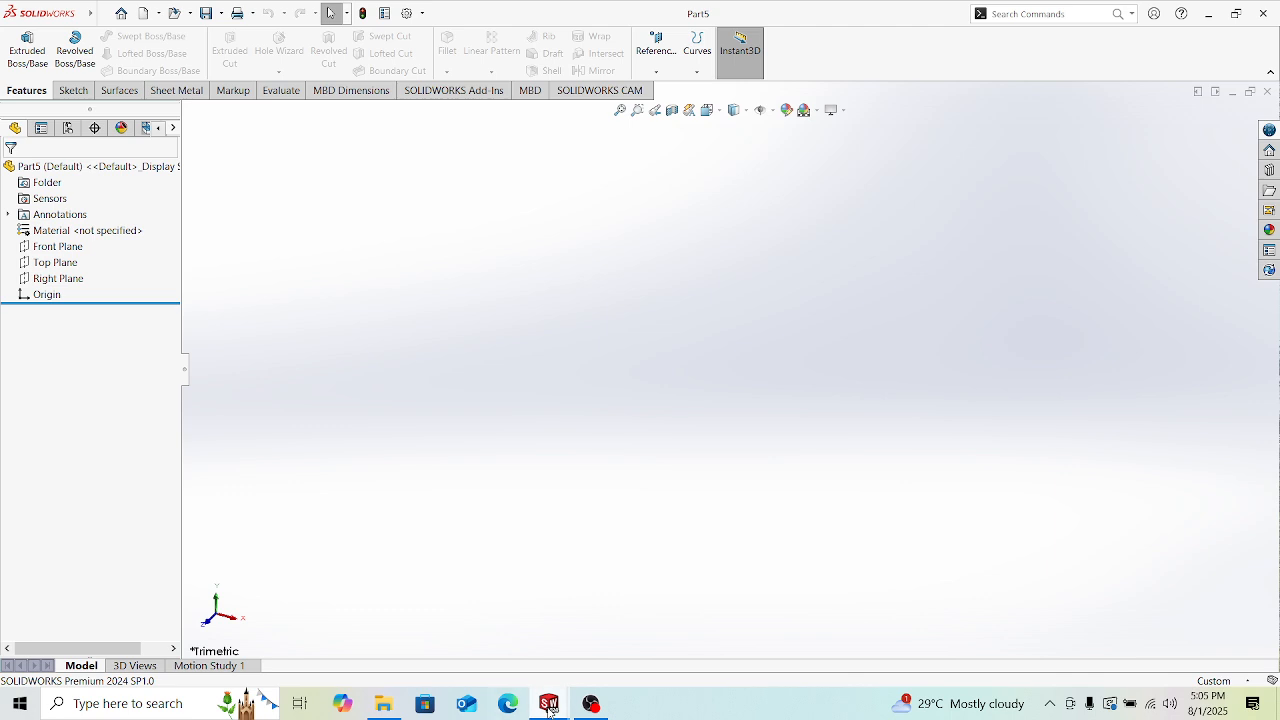
pyautogui.moveTo(549, 703)
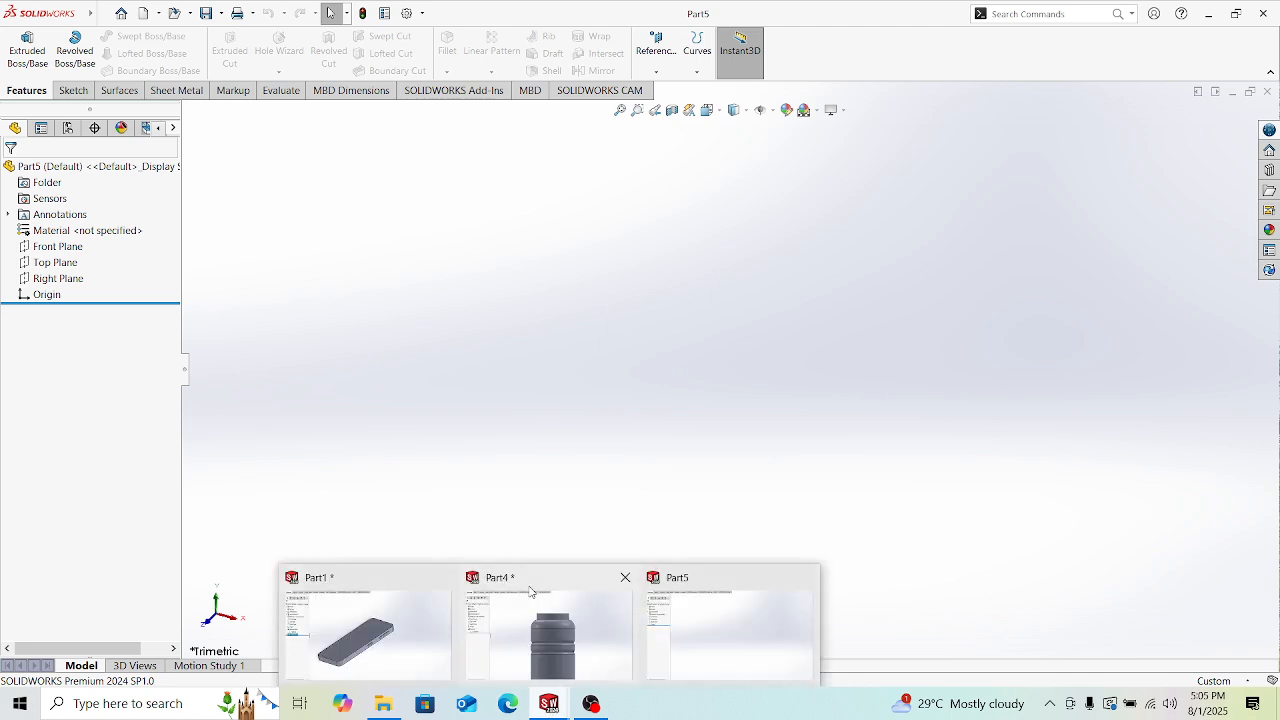
pyautogui.click(420, 620)
pyautogui.click(640, 366)
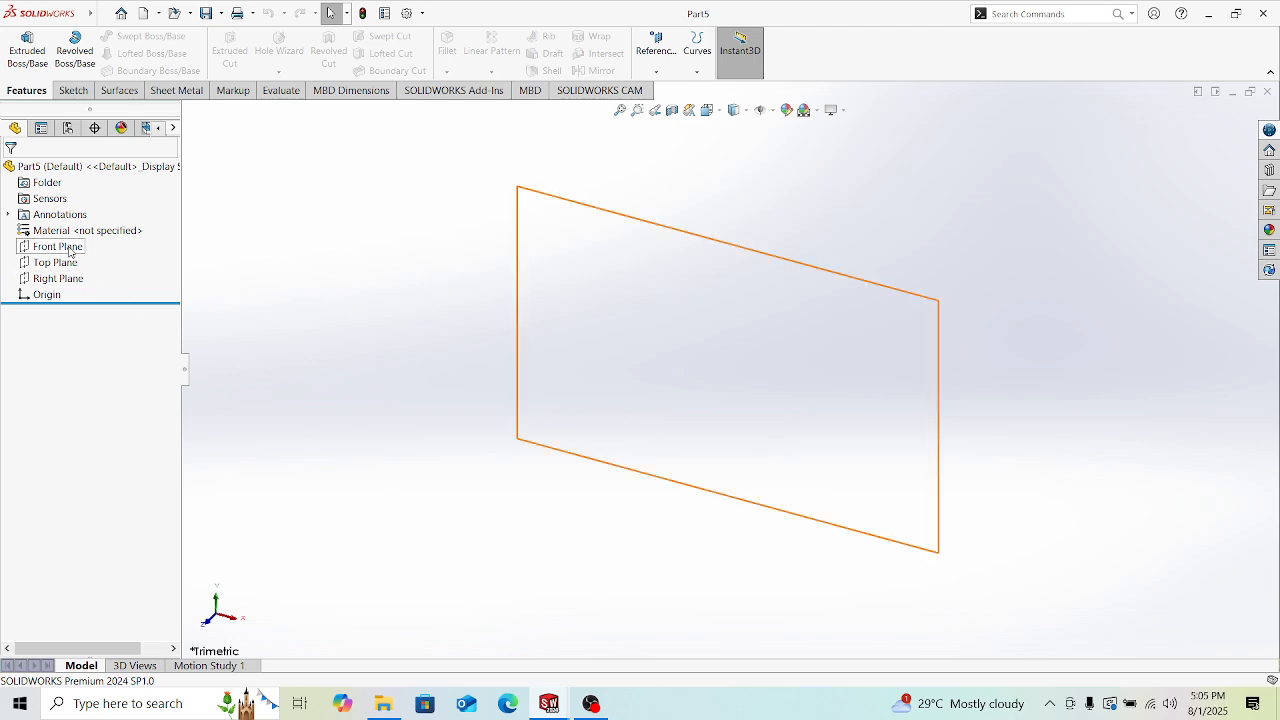
# Step: Set the new part's unit system to MMGS
pyautogui.click(36, 245)
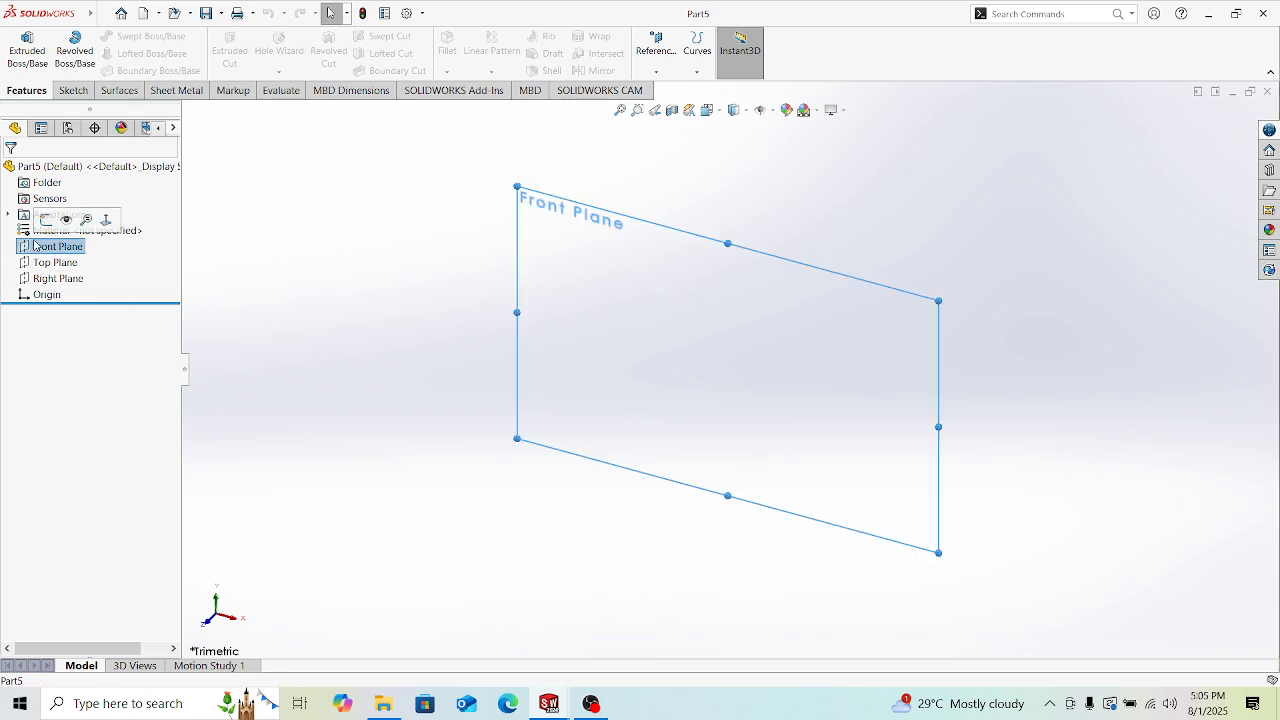
pyautogui.click(72, 90)
pyautogui.click(20, 45)
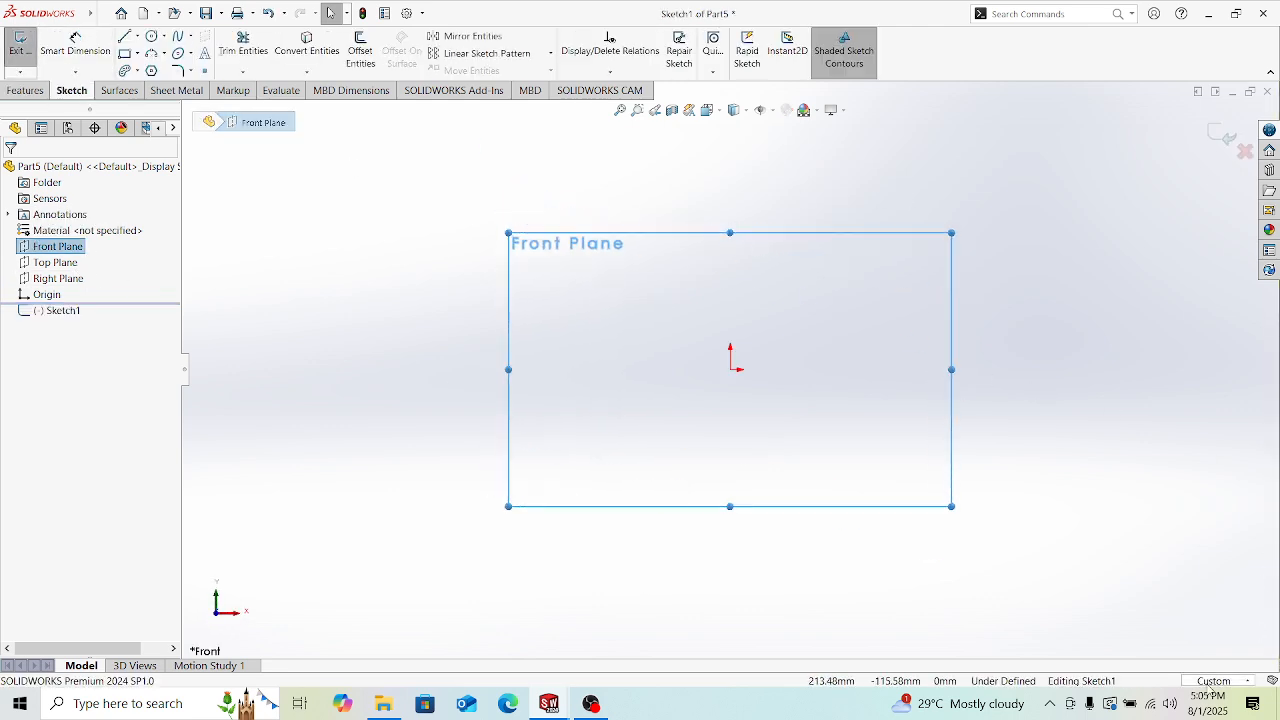
pyautogui.click(1215, 681)
pyautogui.click(1141, 603)
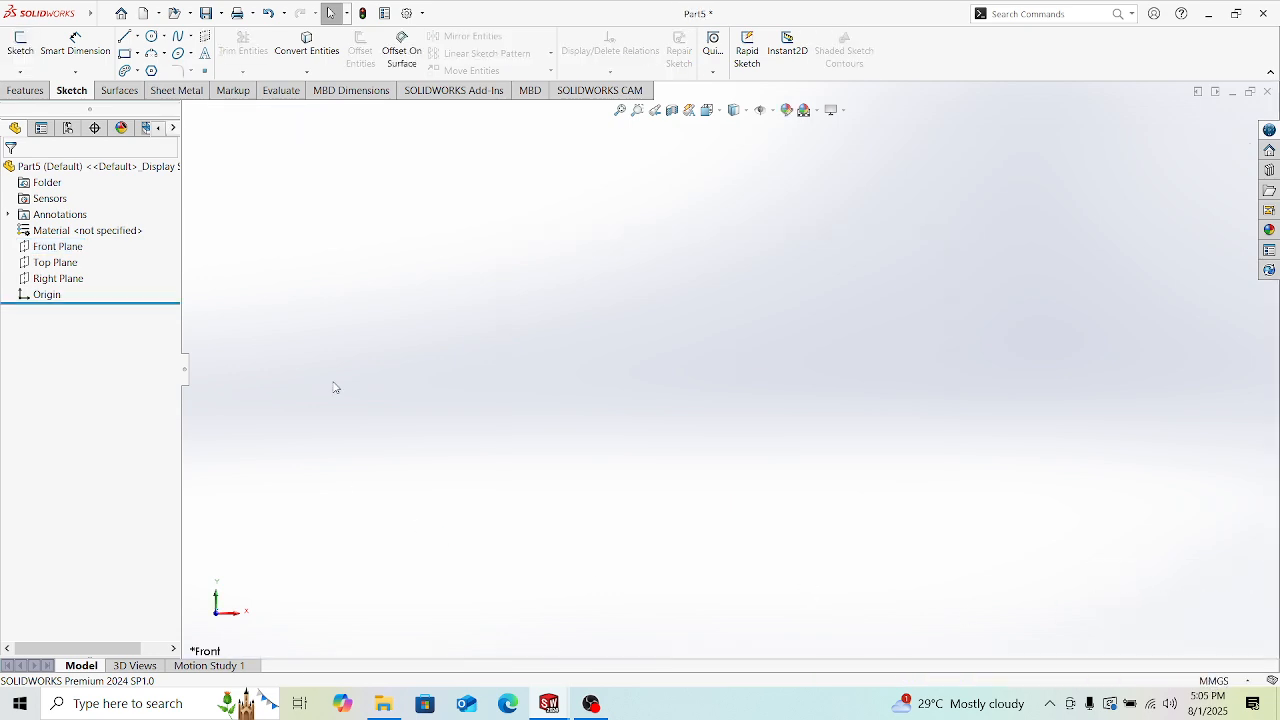
# Step: Open a sketch on the Front Plane and draw a vertical centerline about 172 mm long through the origin
pyautogui.click(57, 246)
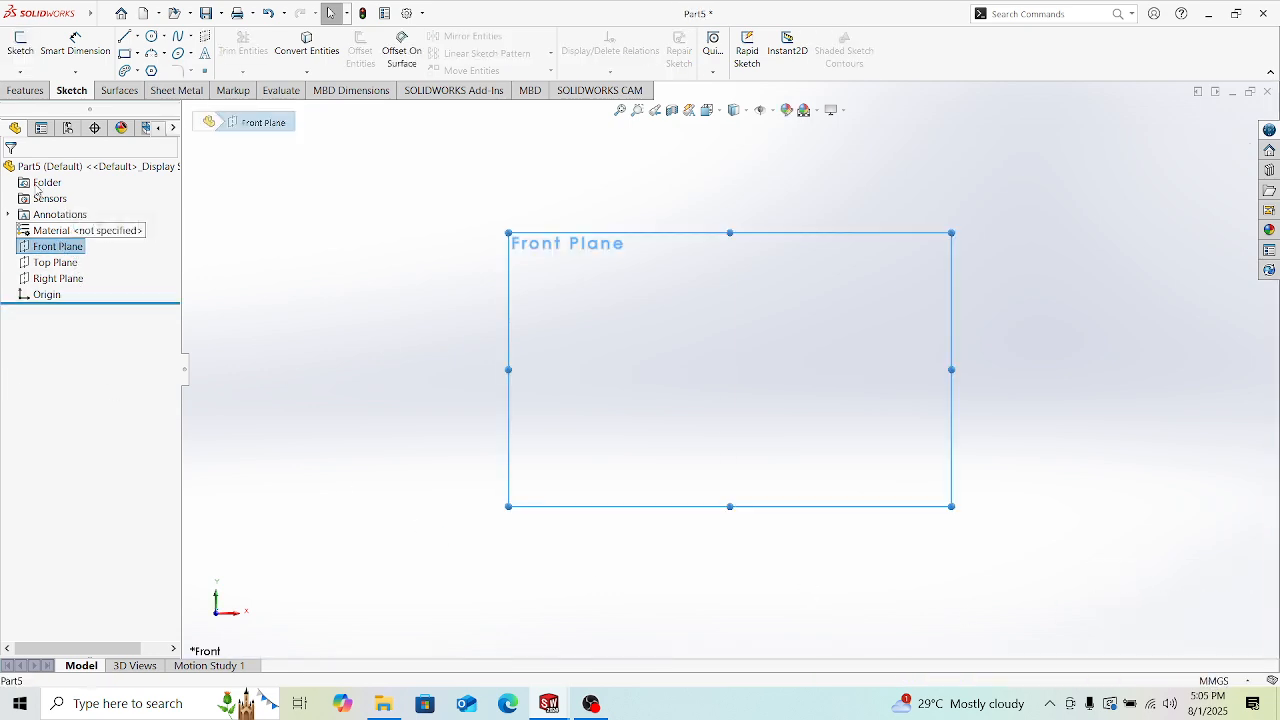
pyautogui.click(20, 45)
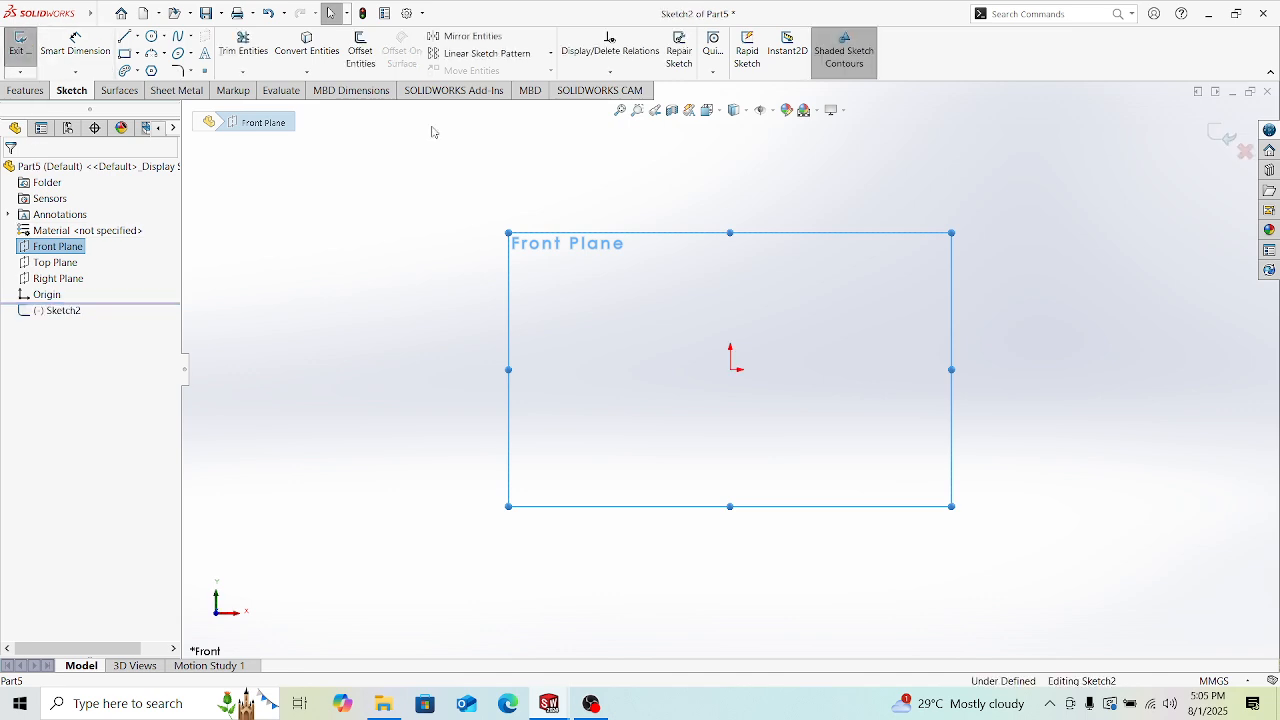
pyautogui.click(138, 36)
pyautogui.click(160, 68)
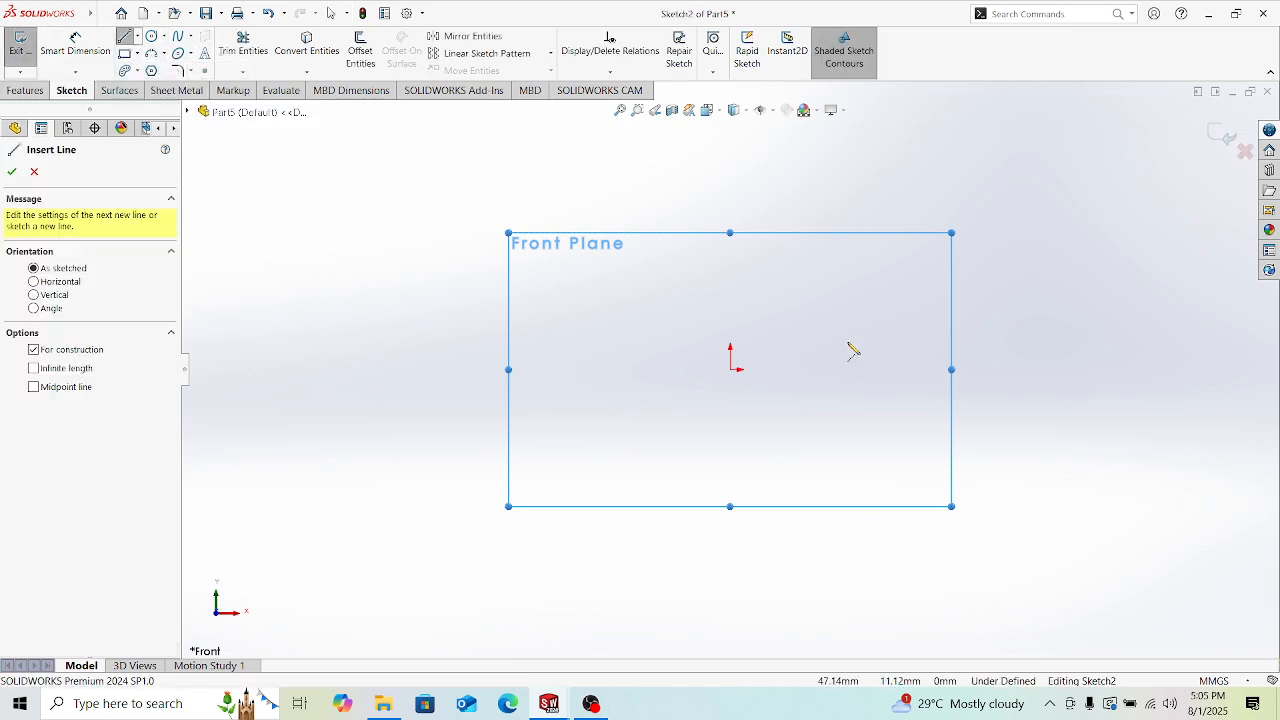
pyautogui.click(730, 369)
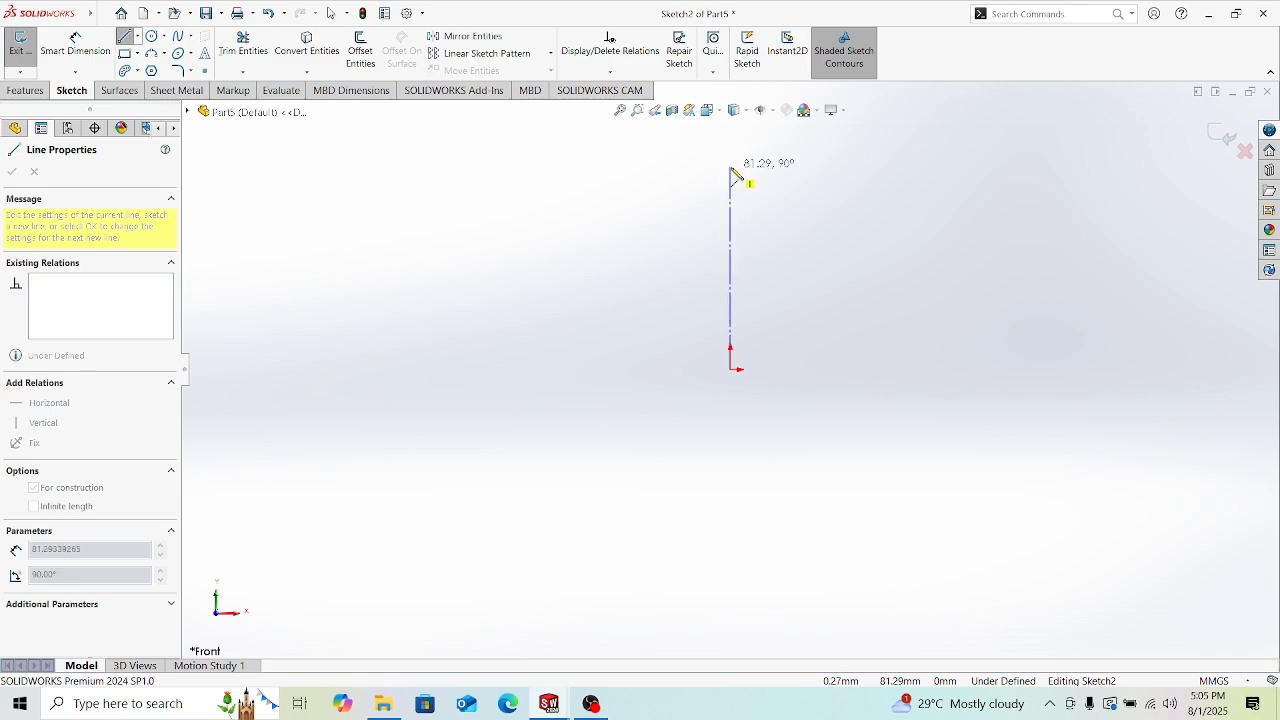
pyautogui.click(730, 166)
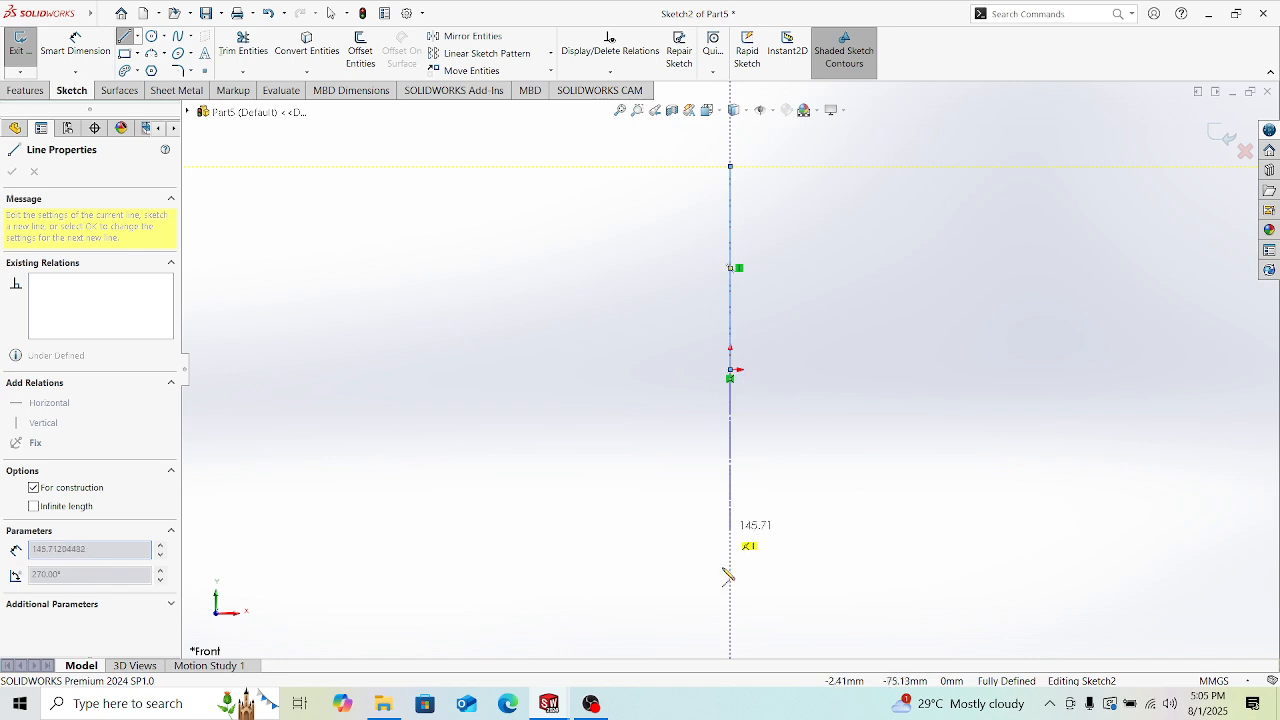
pyautogui.click(733, 593)
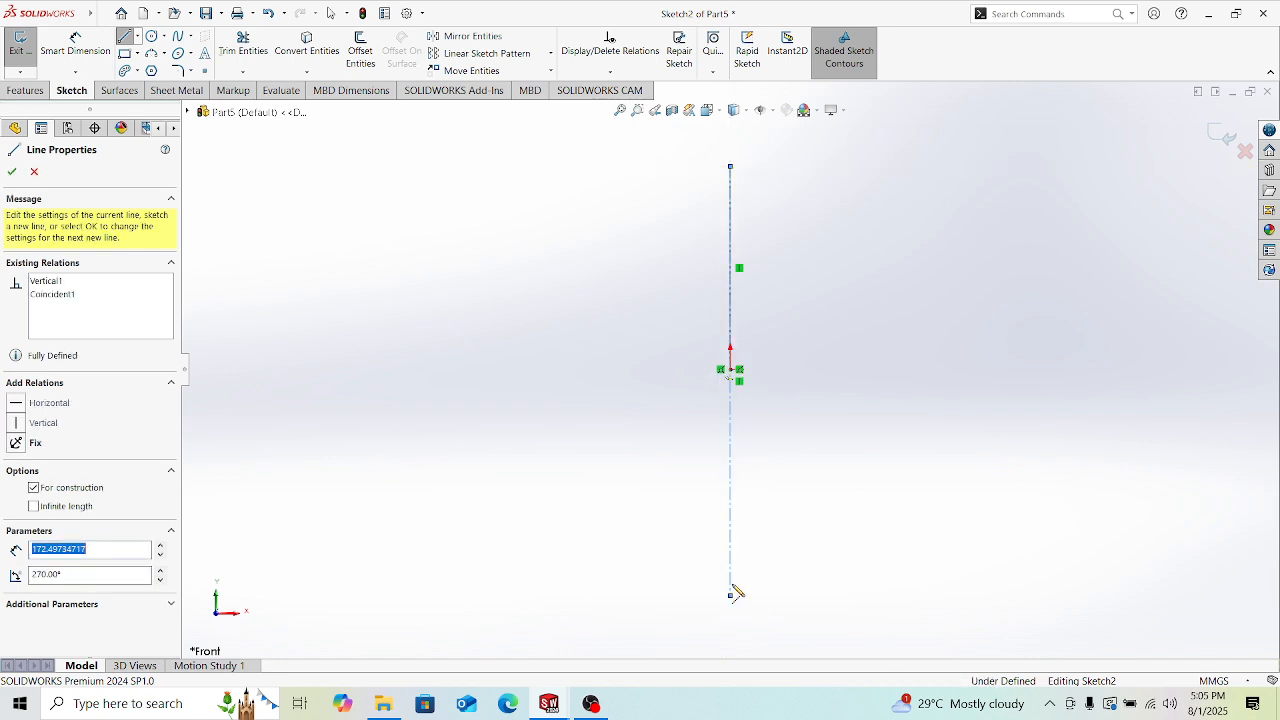
pyautogui.press('Escape')
pyautogui.press('f')
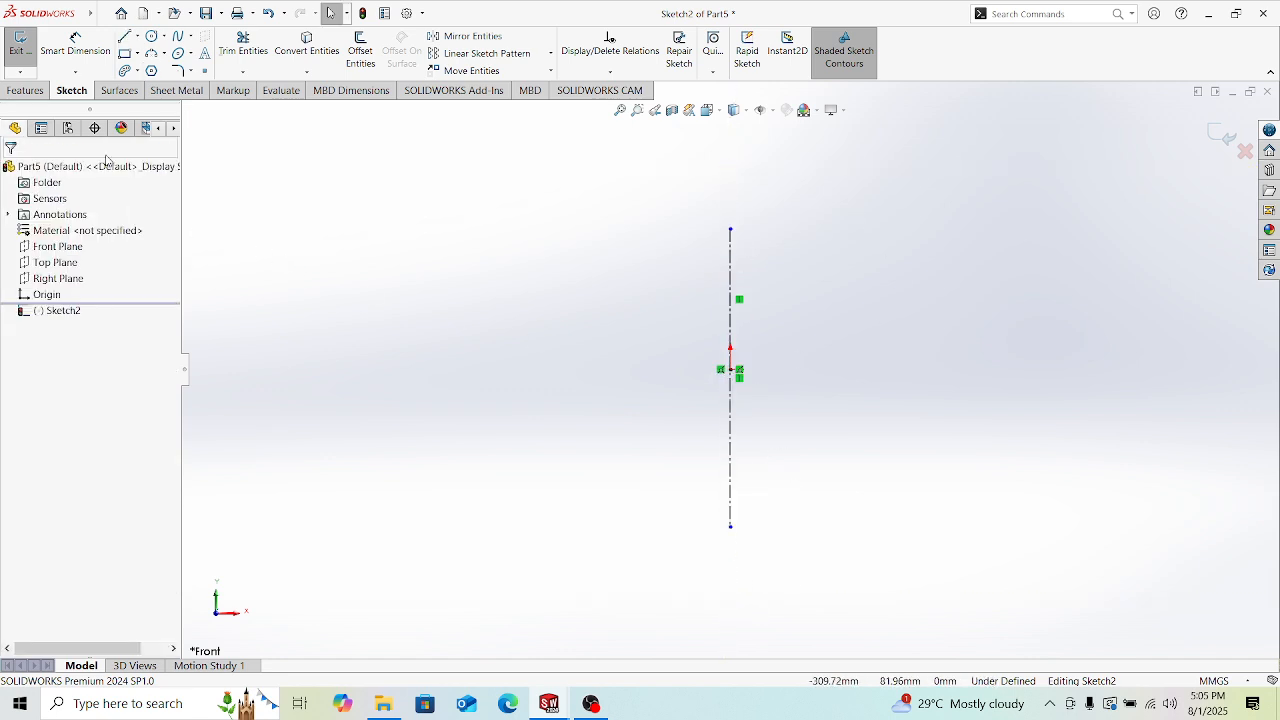
# Step: Sketch an open stepped outline beside the centerline: a top edge about 15 mm long, a long vertical wall, an inward slope and an outward foot
pyautogui.click(124, 36)
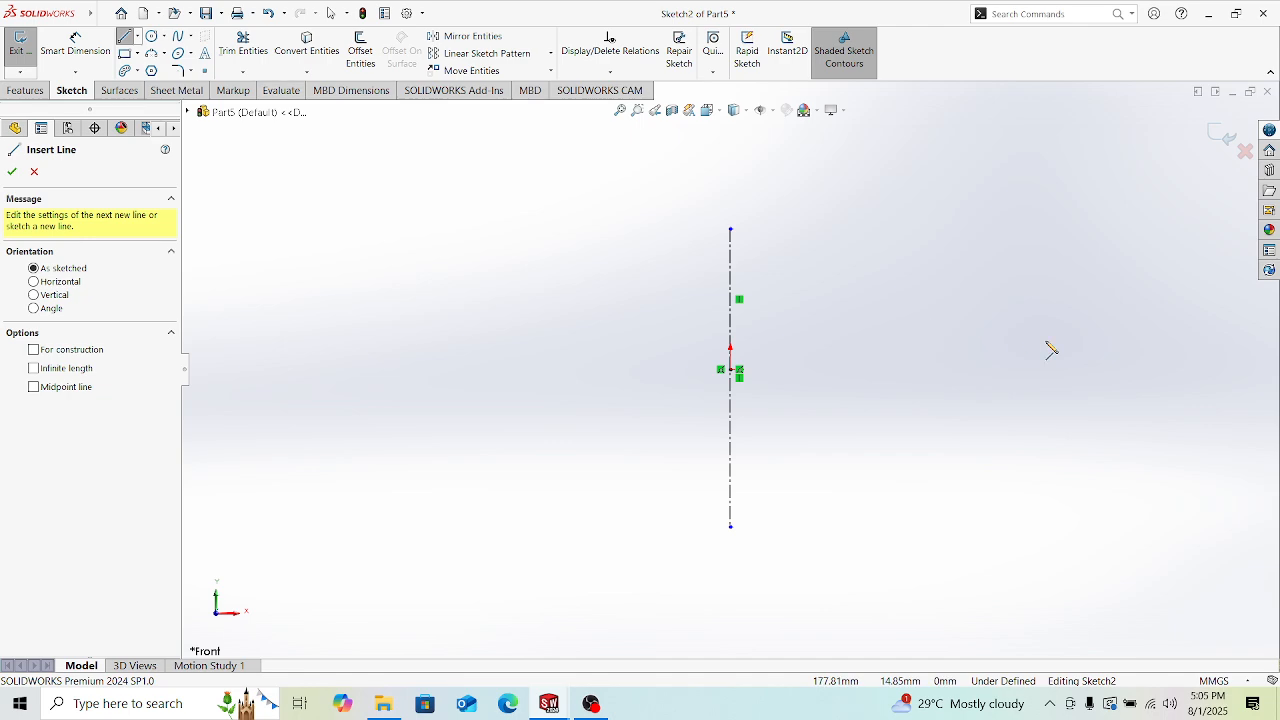
pyautogui.click(836, 231)
pyautogui.click(862, 230)
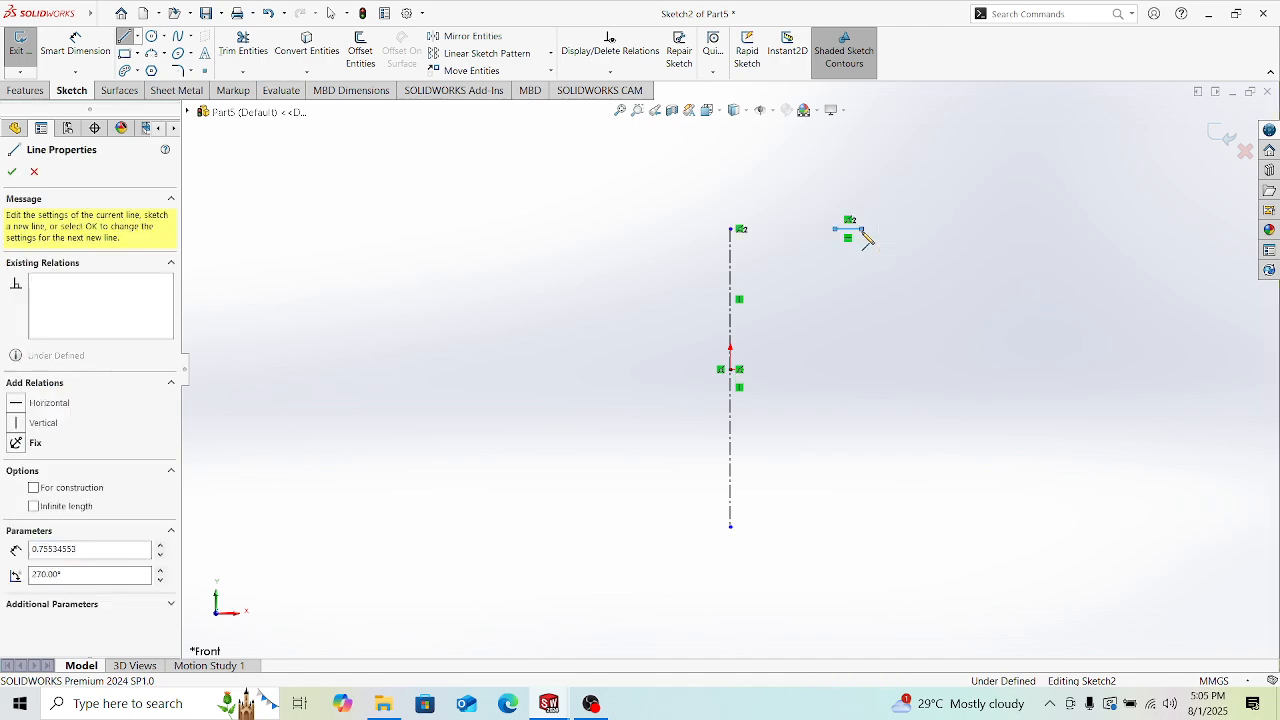
pyautogui.click(863, 288)
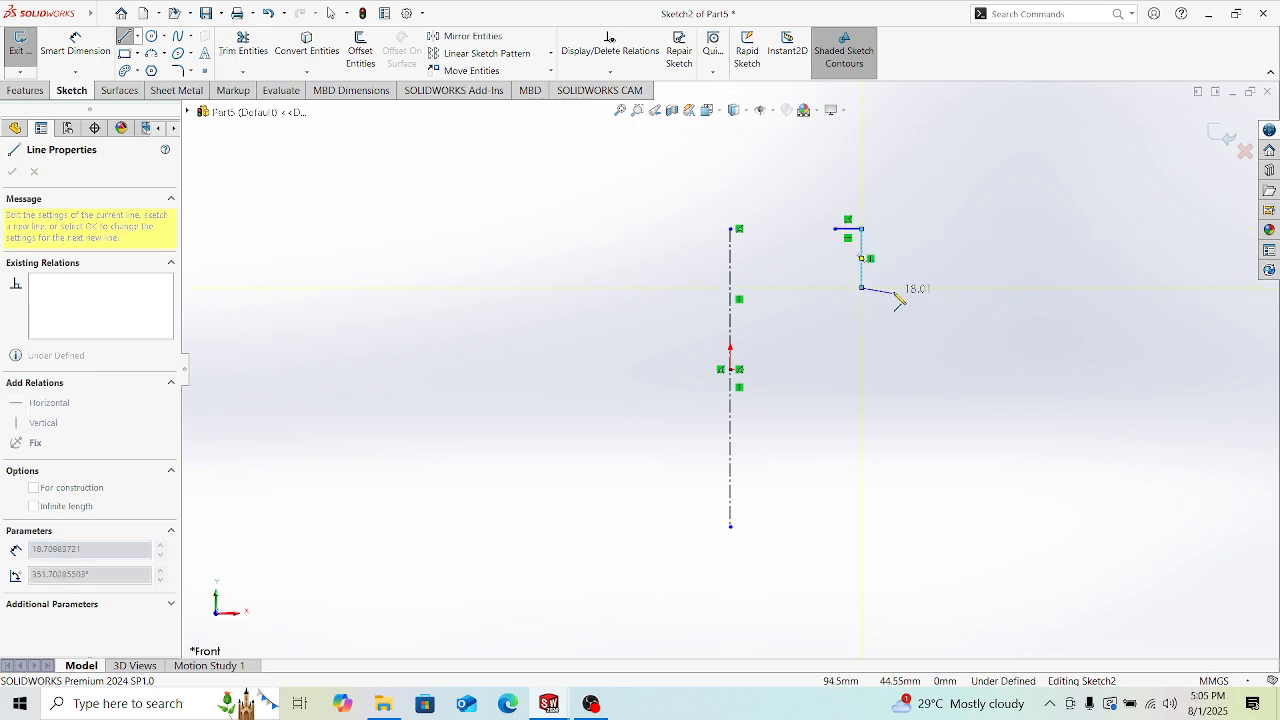
pyautogui.click(895, 288)
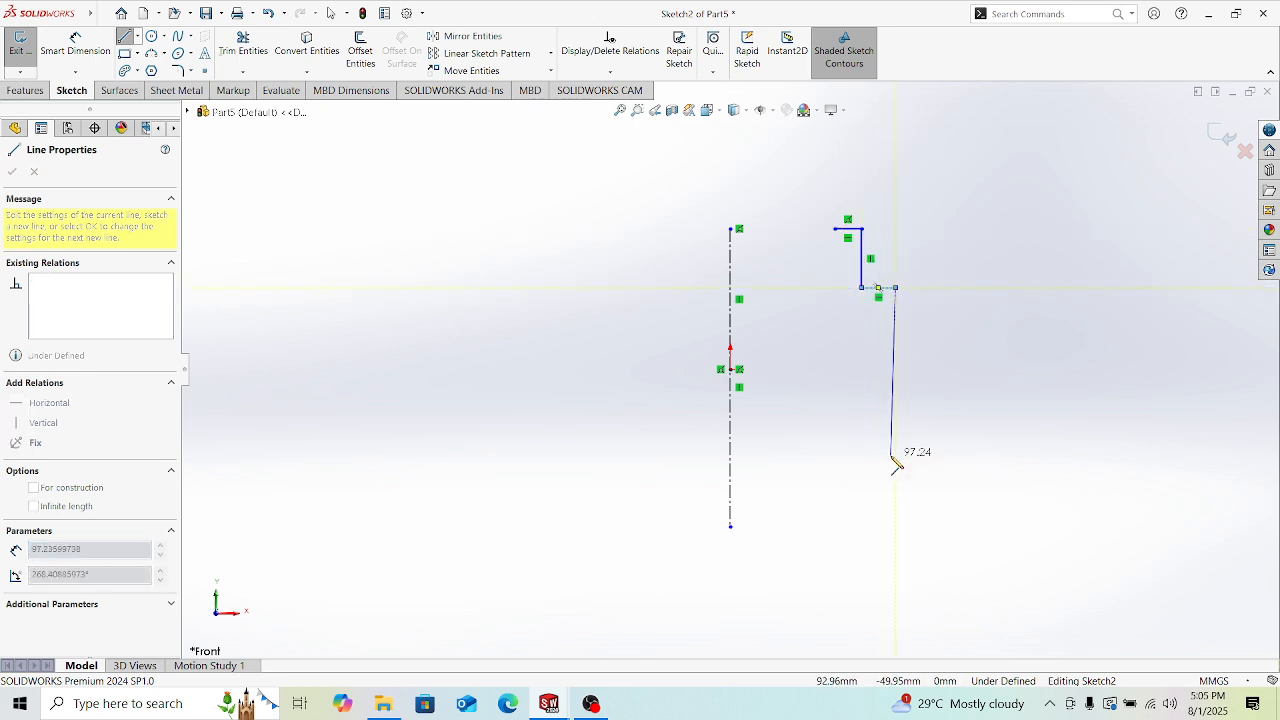
pyautogui.click(896, 460)
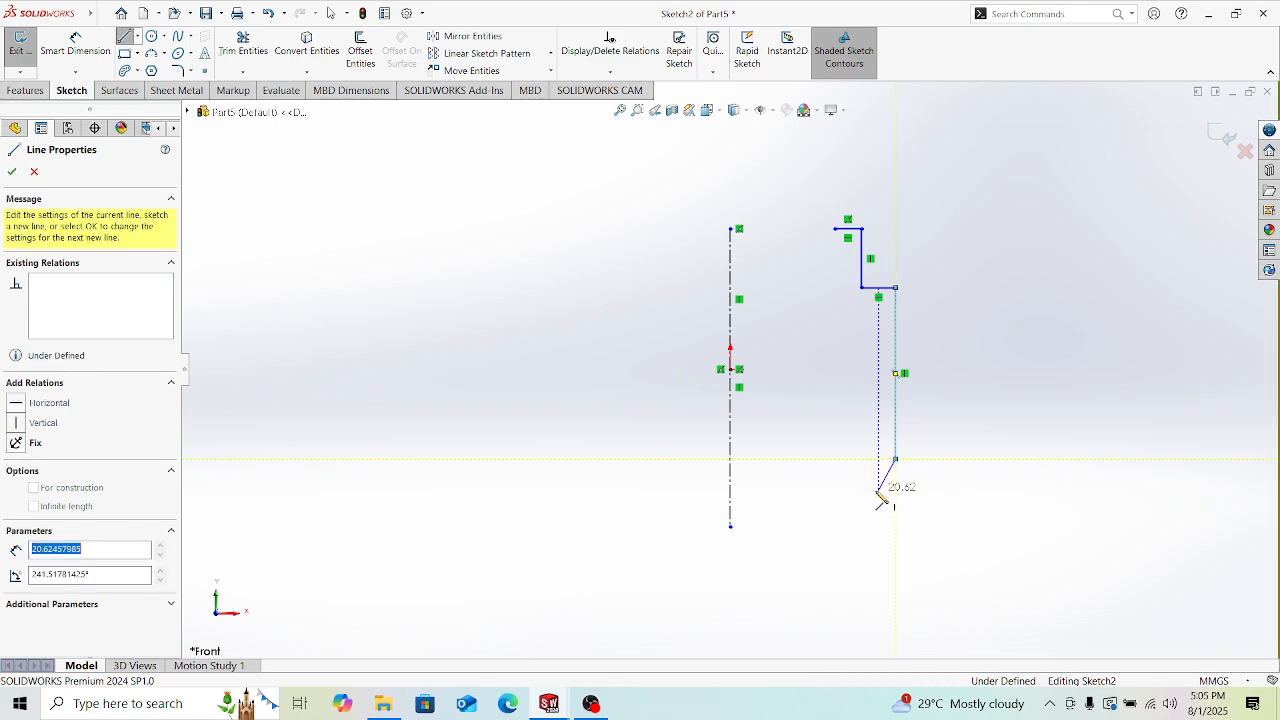
pyautogui.click(878, 490)
pyautogui.click(878, 510)
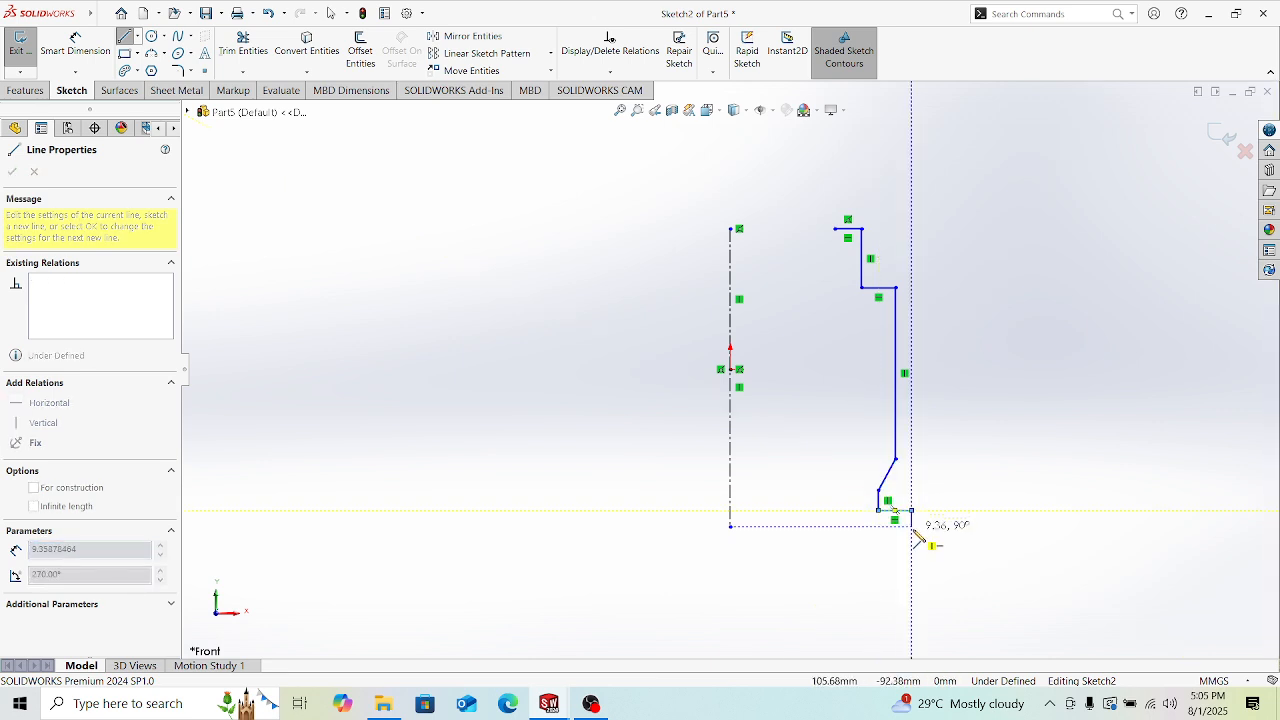
pyautogui.click(912, 527)
pyautogui.press('Escape')
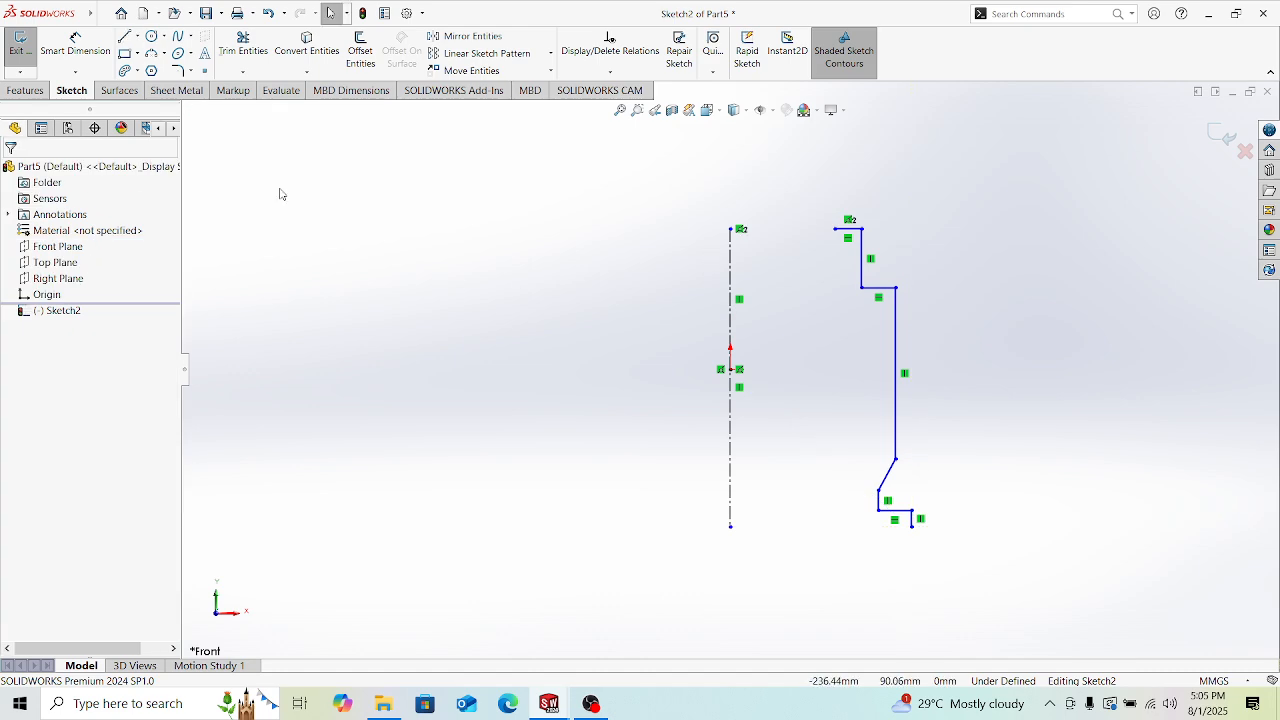
# Step: Offset the whole stepped outline 10 mm inward, toward the centerline
pyautogui.click(360, 52)
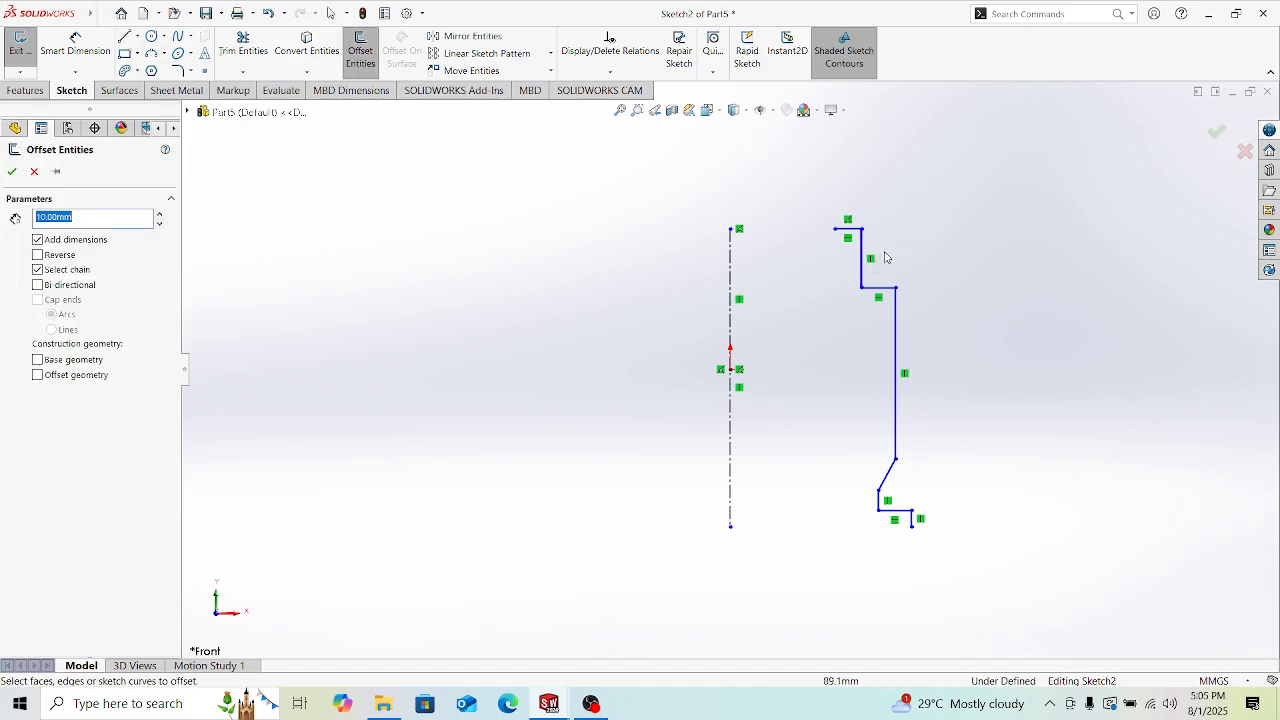
pyautogui.click(848, 237)
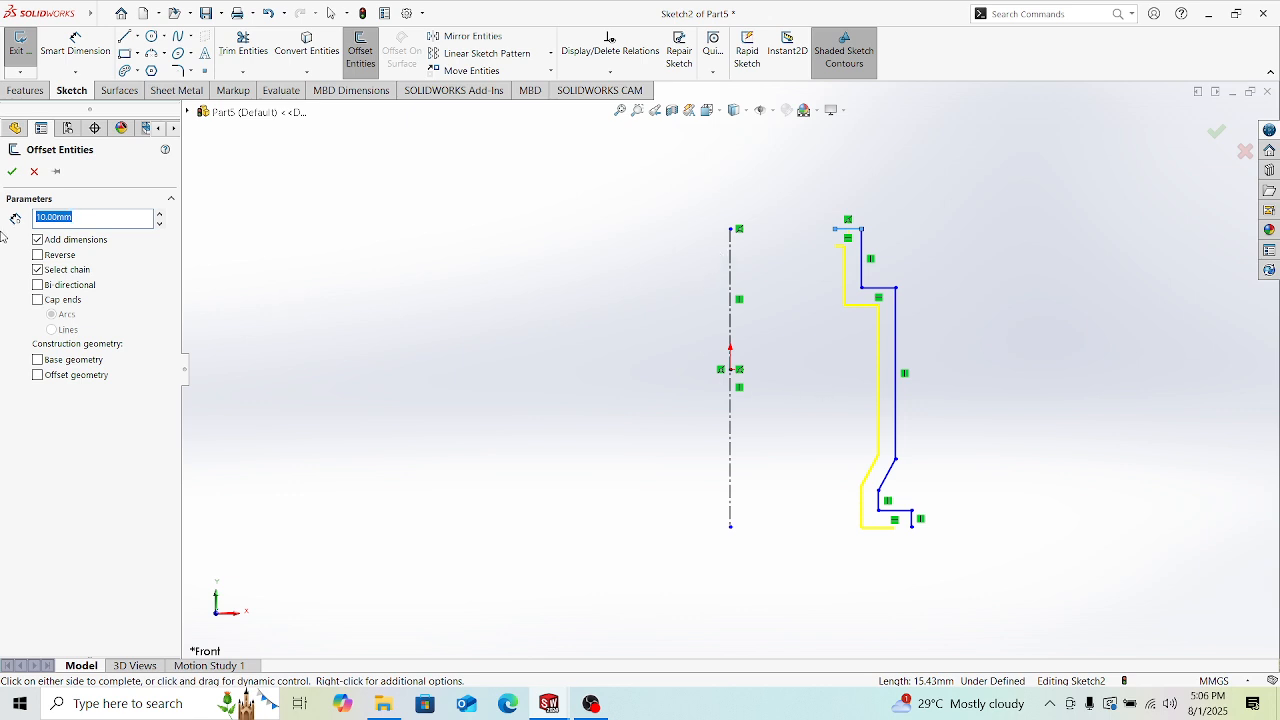
pyautogui.click(19, 172)
# Step: Close the gap at the foot of the two outlines with a line and make that line horizontal
pyautogui.click(124, 36)
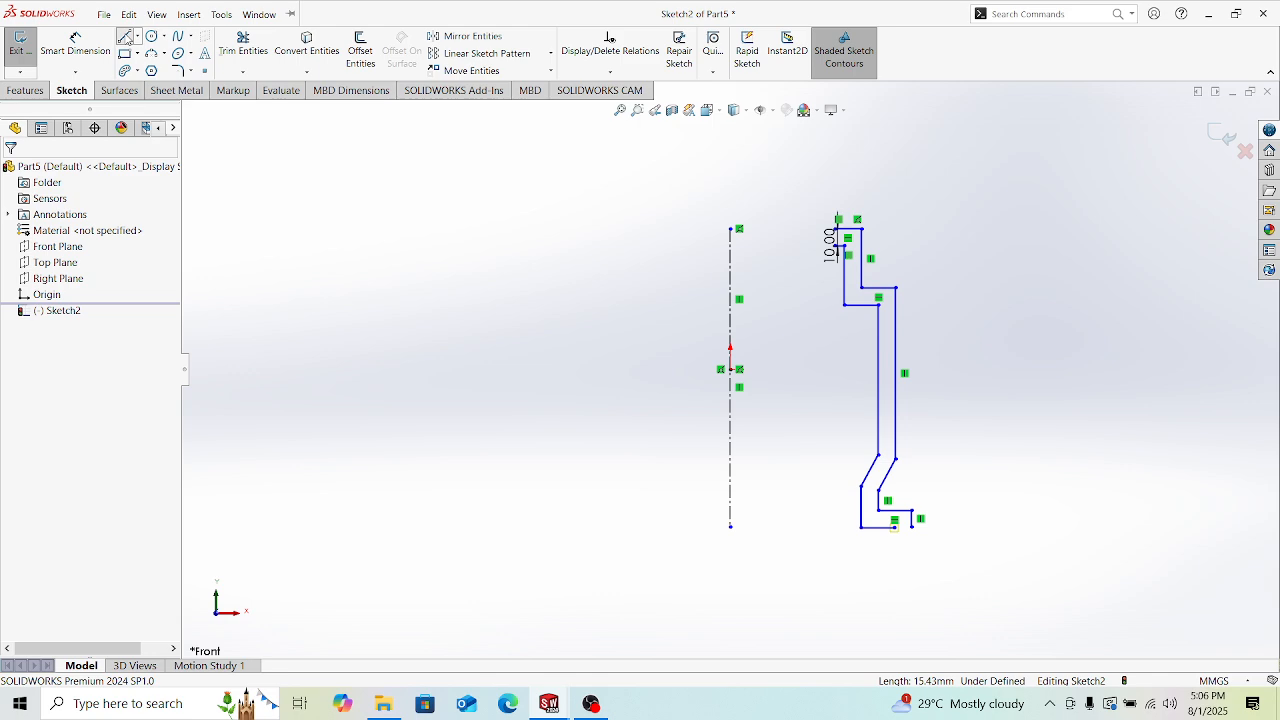
pyautogui.click(918, 533)
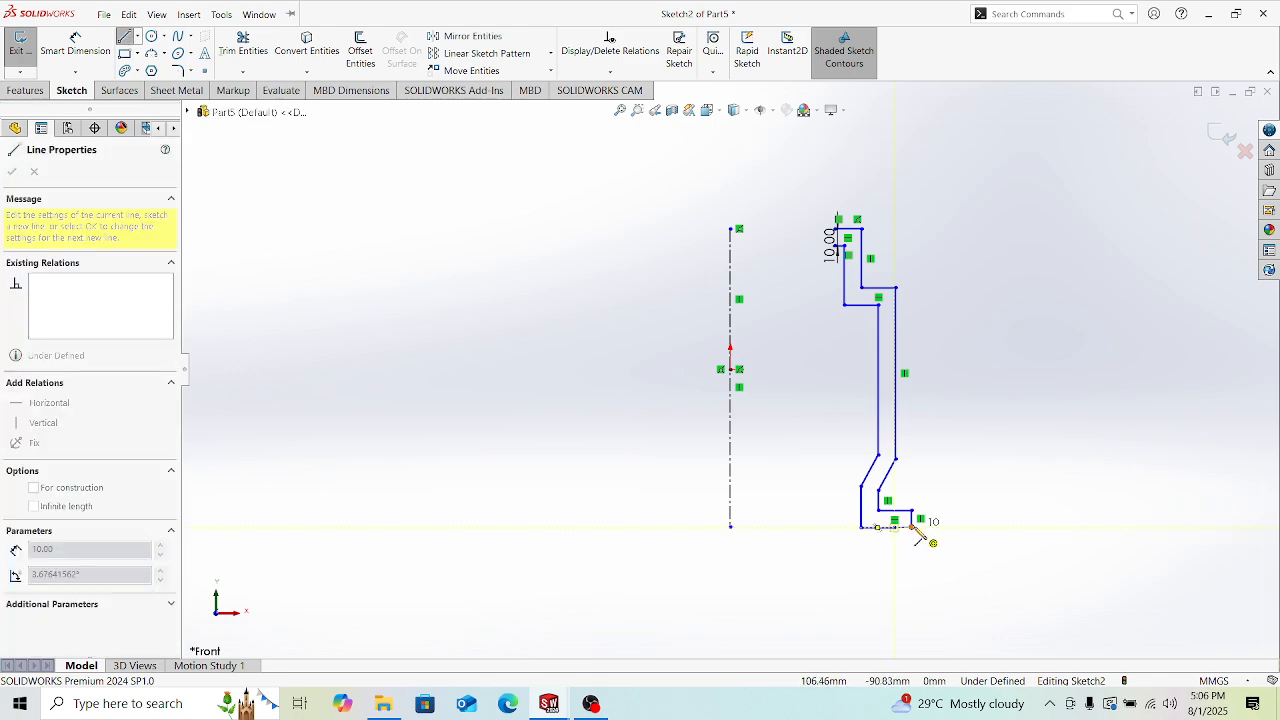
pyautogui.scroll(-4, 928, 532)
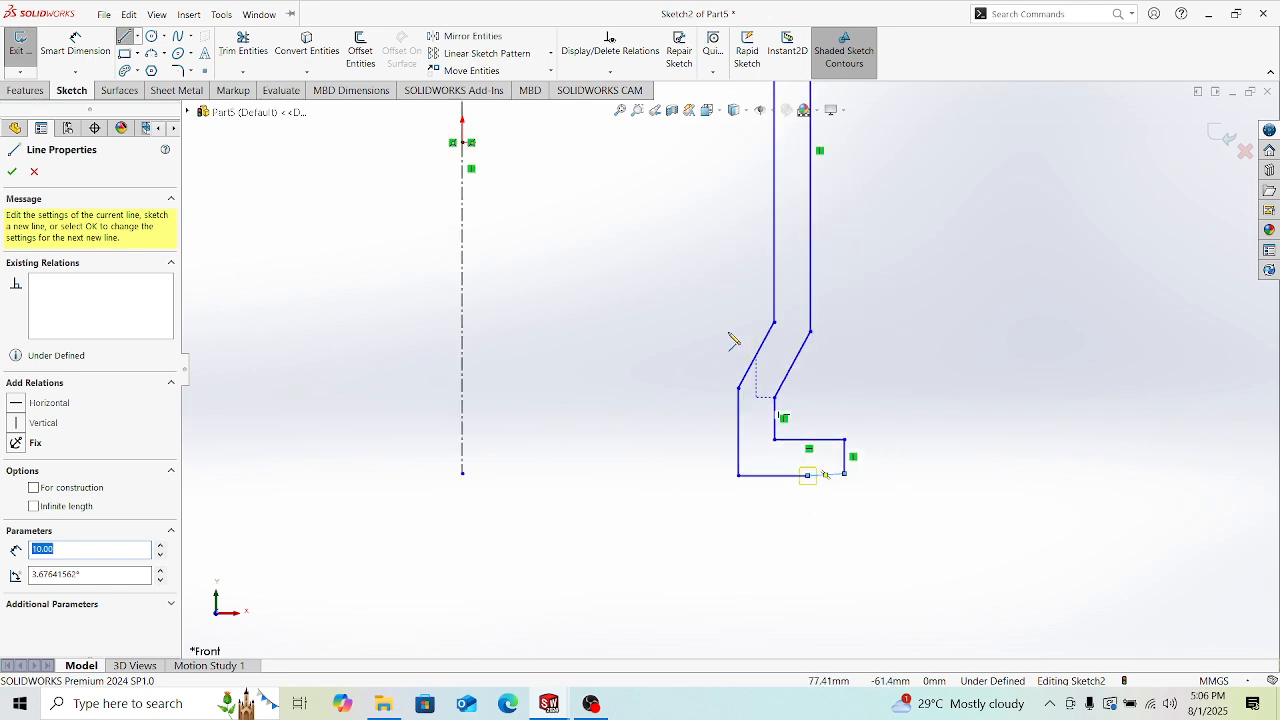
pyautogui.scroll(5, 761, 251)
pyautogui.scroll(-8, 748, 400)
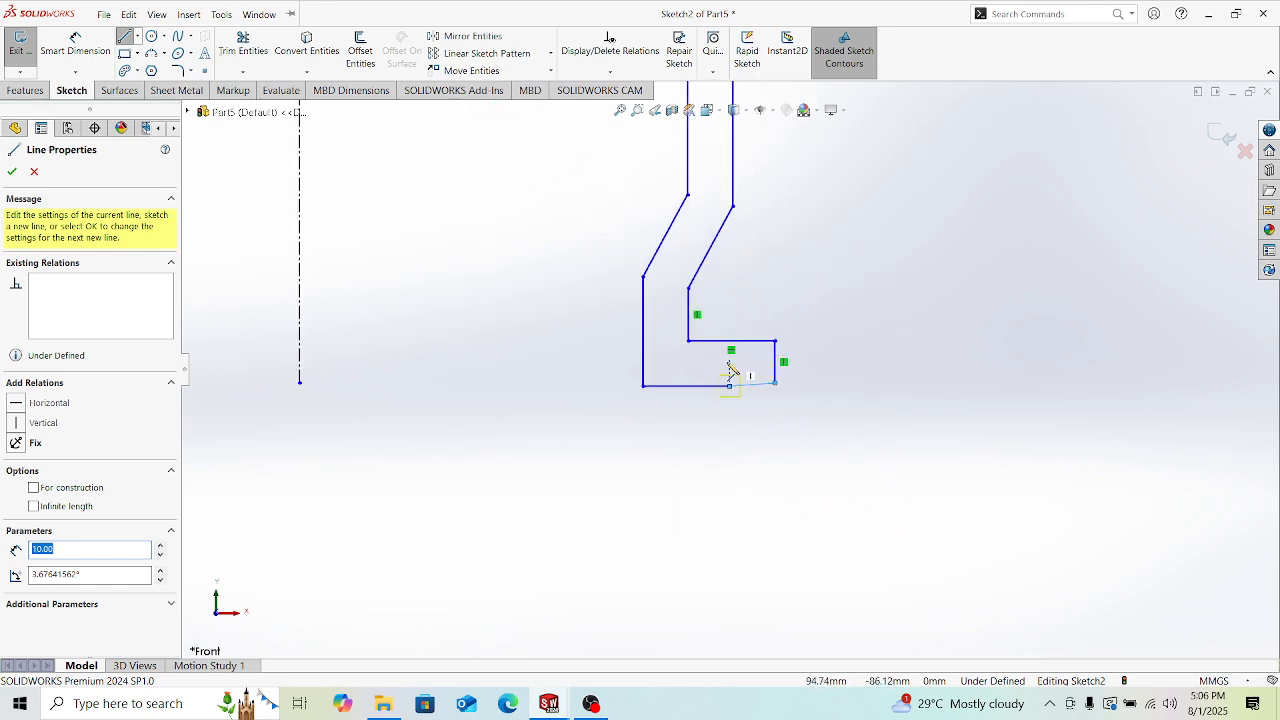
pyautogui.press('Escape')
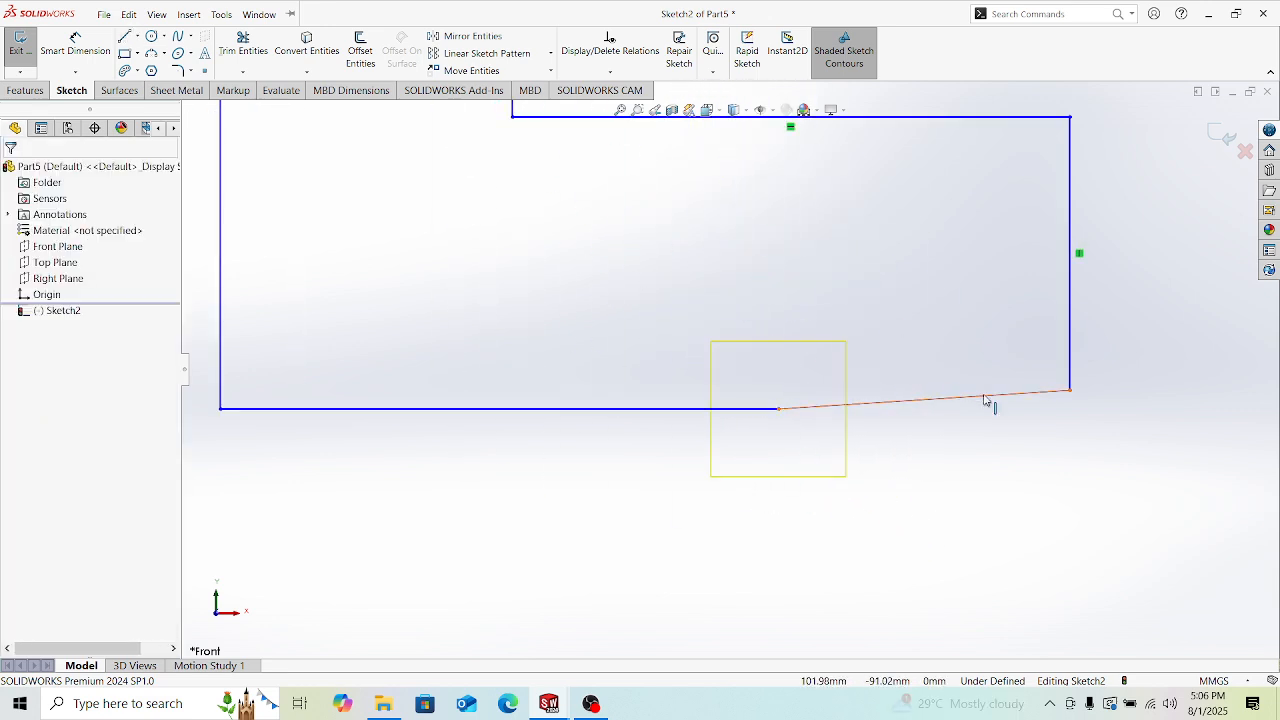
pyautogui.click(974, 397)
pyautogui.click(18, 340)
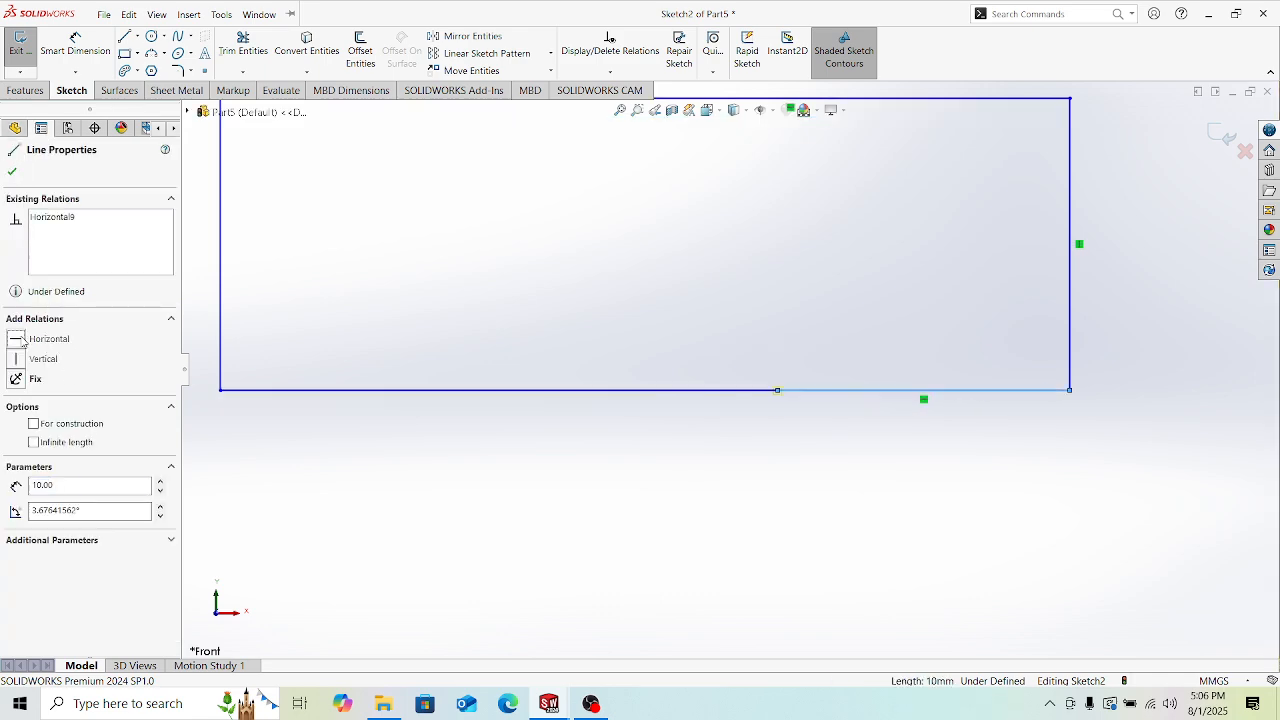
# Step: Close the upper end of the wall profile with a vertical line joining the two outlines' inner endpoints
pyautogui.scroll(6, 666, 289)
pyautogui.scroll(5, 731, 238)
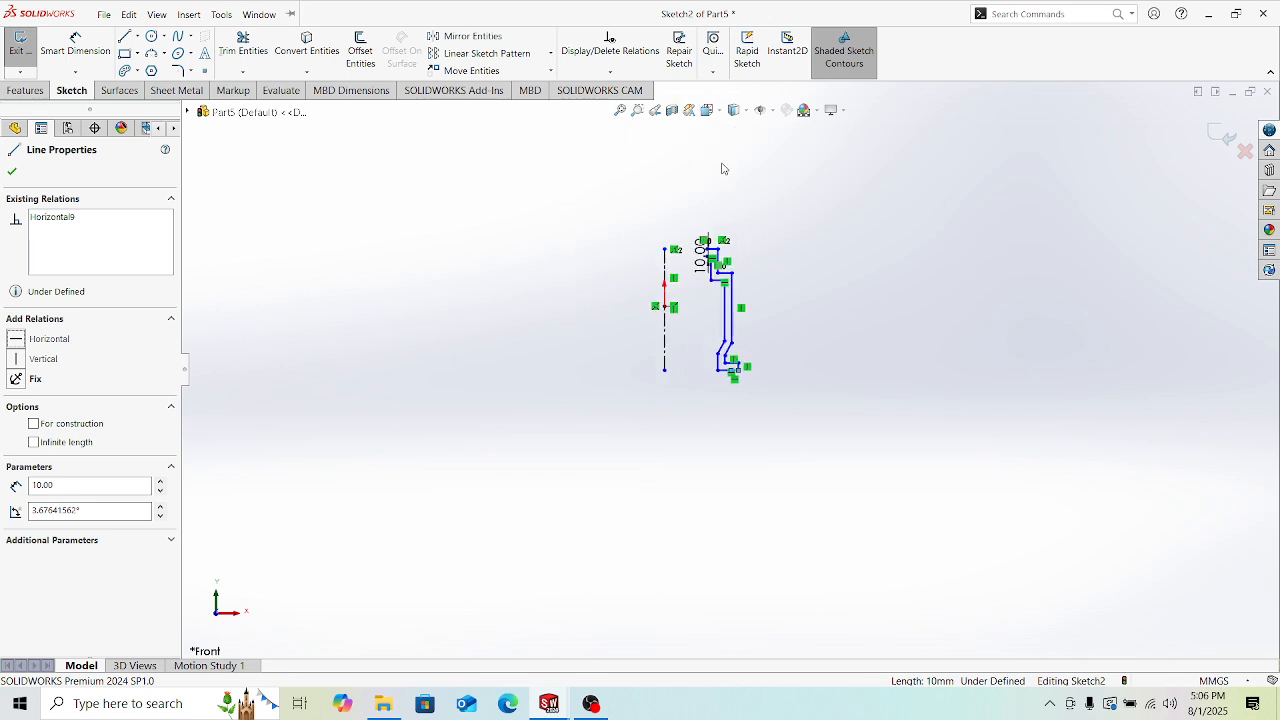
pyautogui.scroll(-8, 690, 335)
pyautogui.click(124, 36)
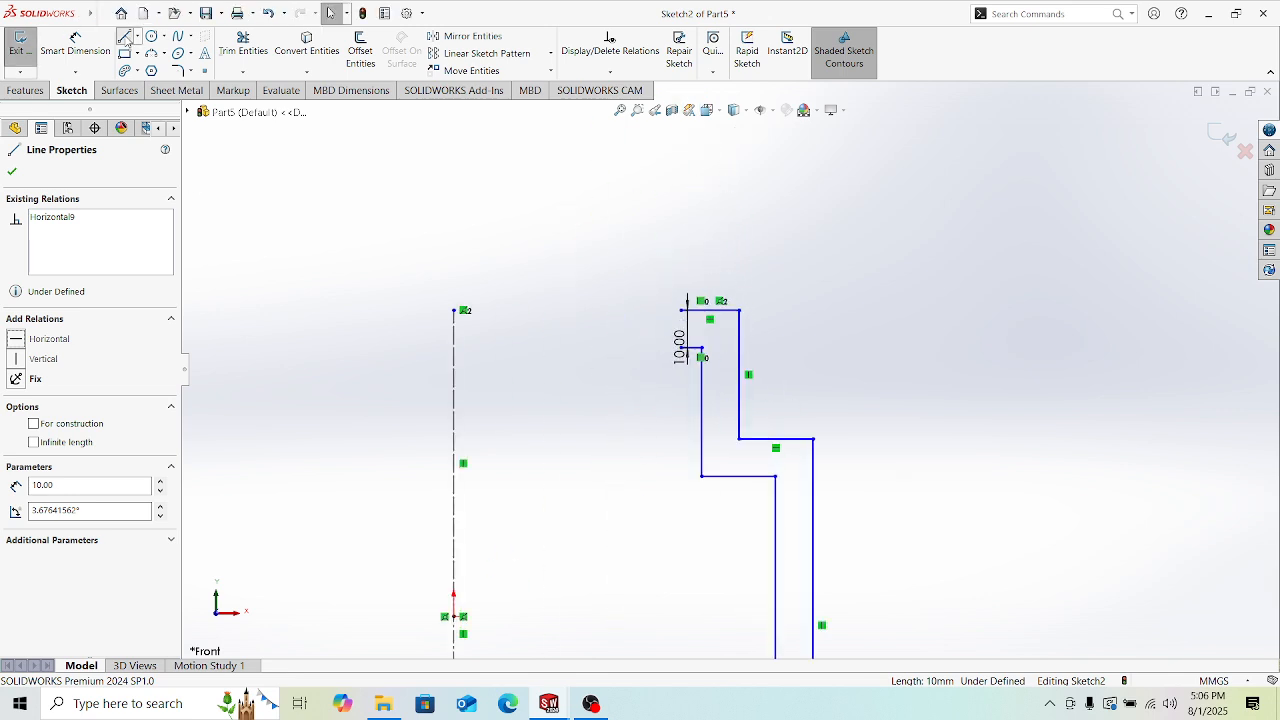
pyautogui.click(684, 349)
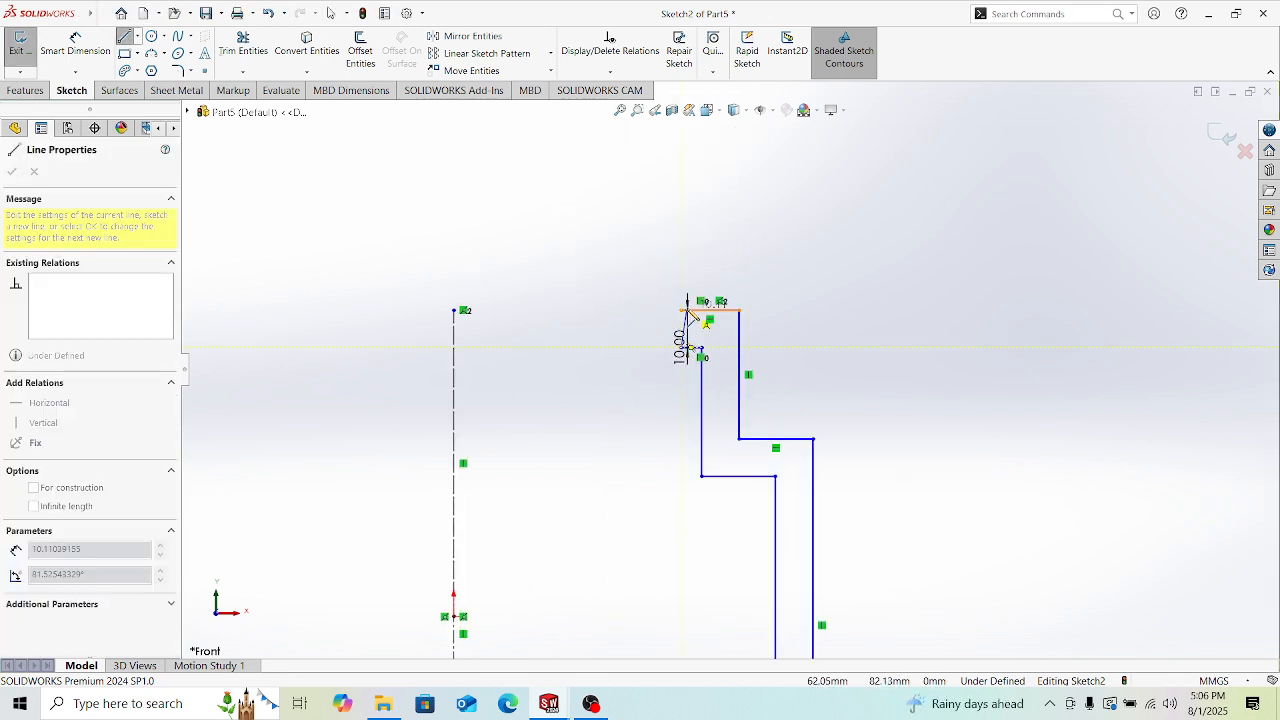
pyautogui.click(683, 310)
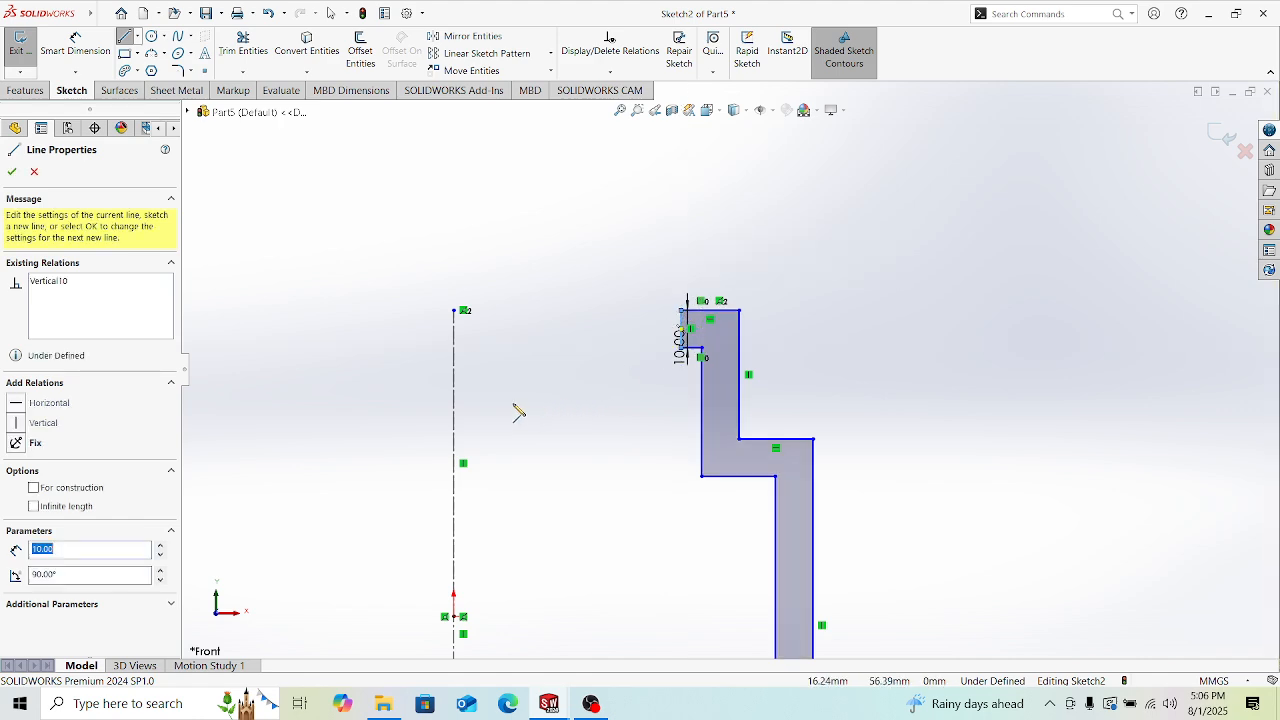
pyautogui.press('Escape')
# Step: Set up a 360-degree revolve of the closed stepped wall profile about the vertical centerline
pyautogui.click(25, 90)
pyautogui.click(164, 38)
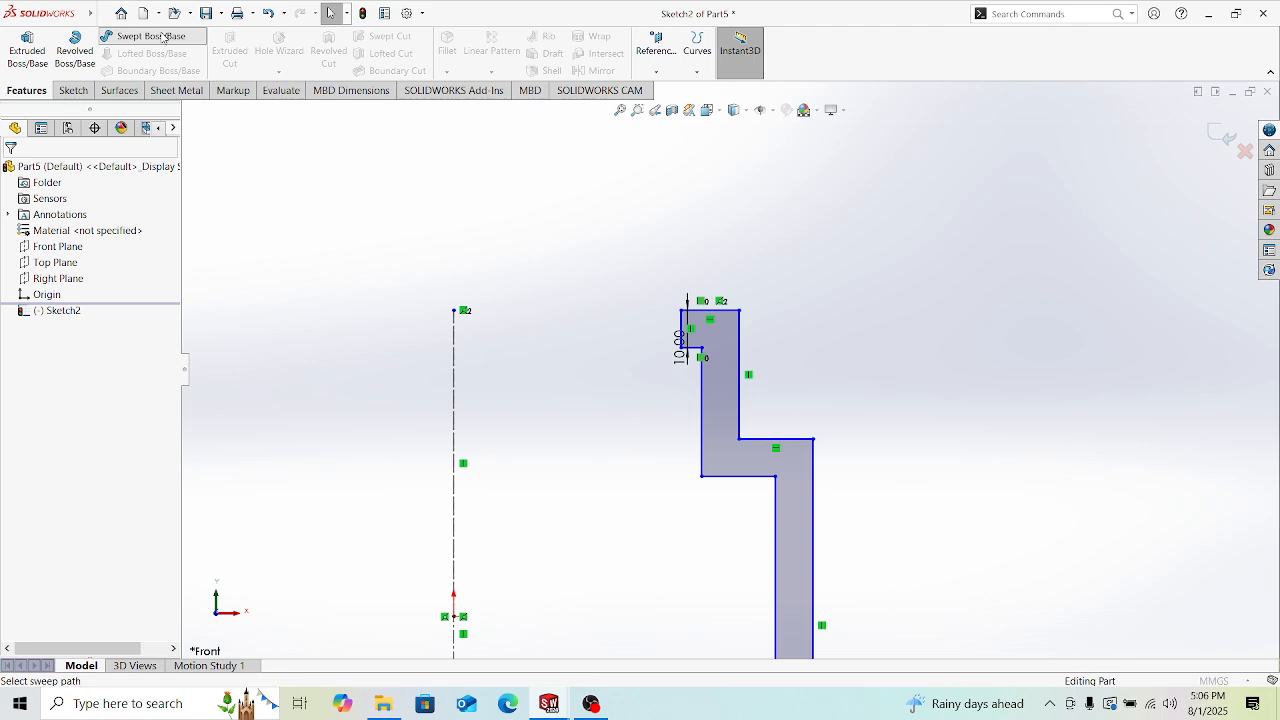
pyautogui.click(38, 172)
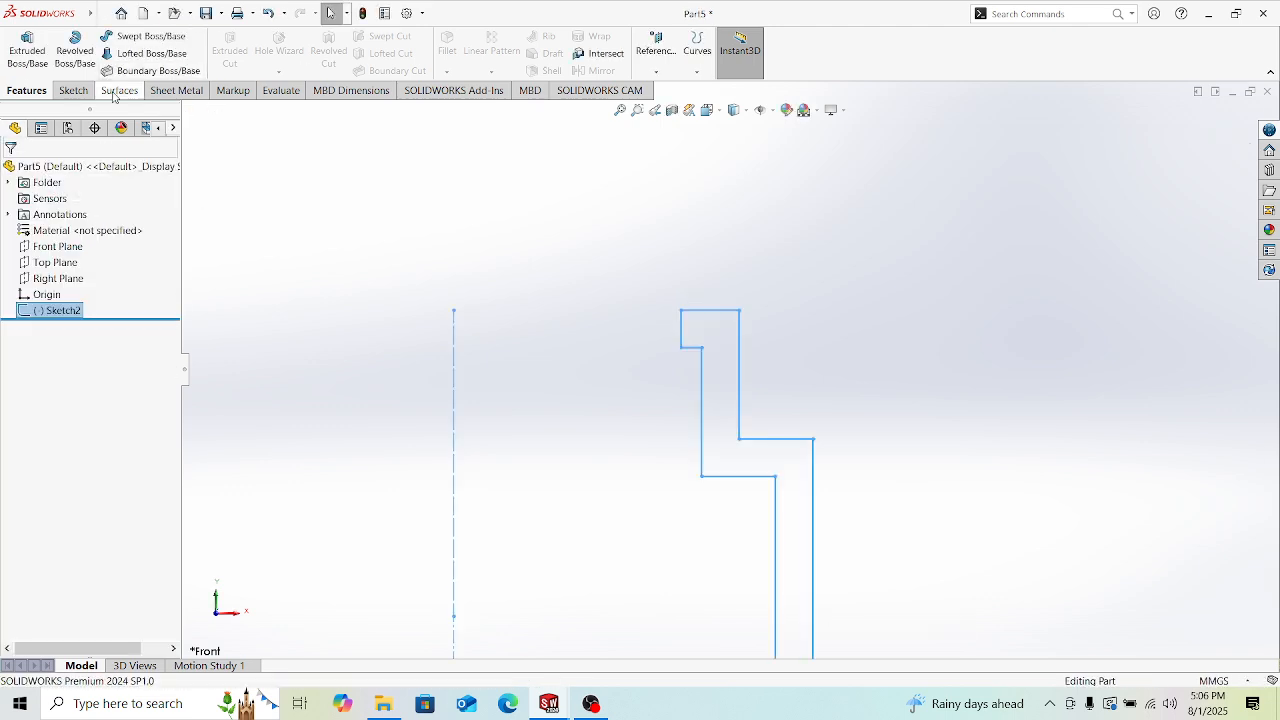
pyautogui.click(75, 50)
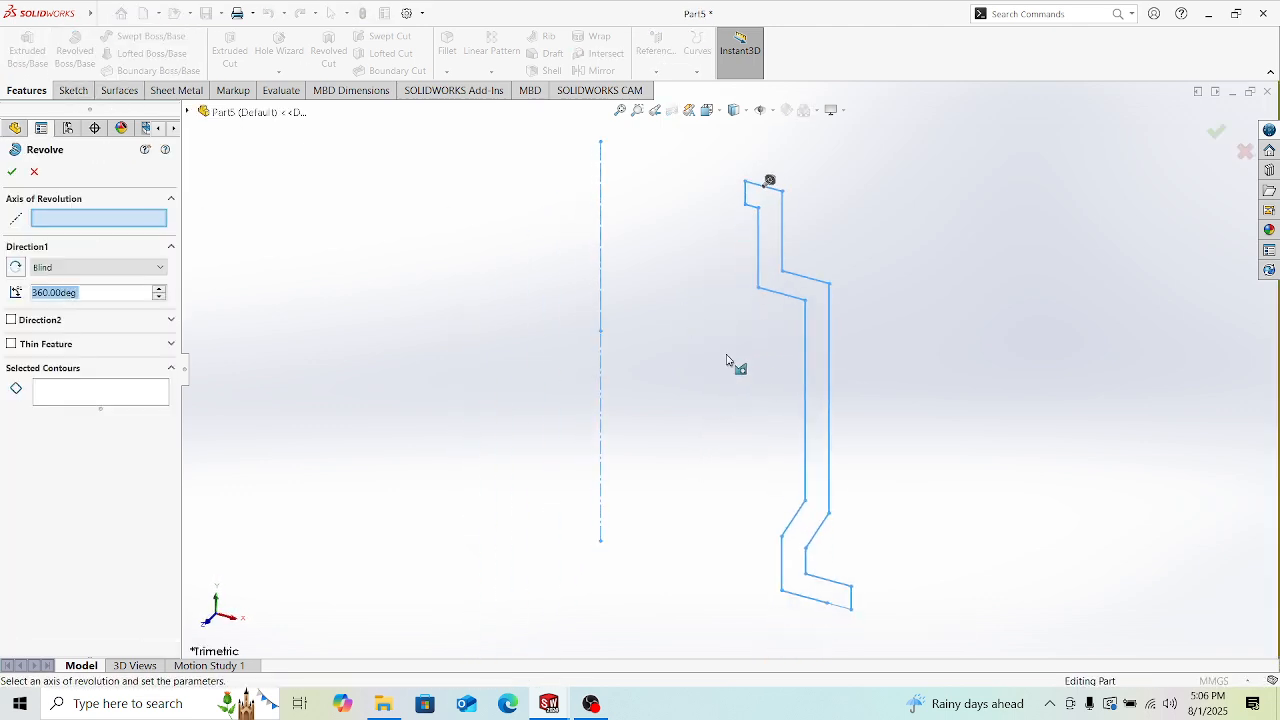
pyautogui.click(603, 234)
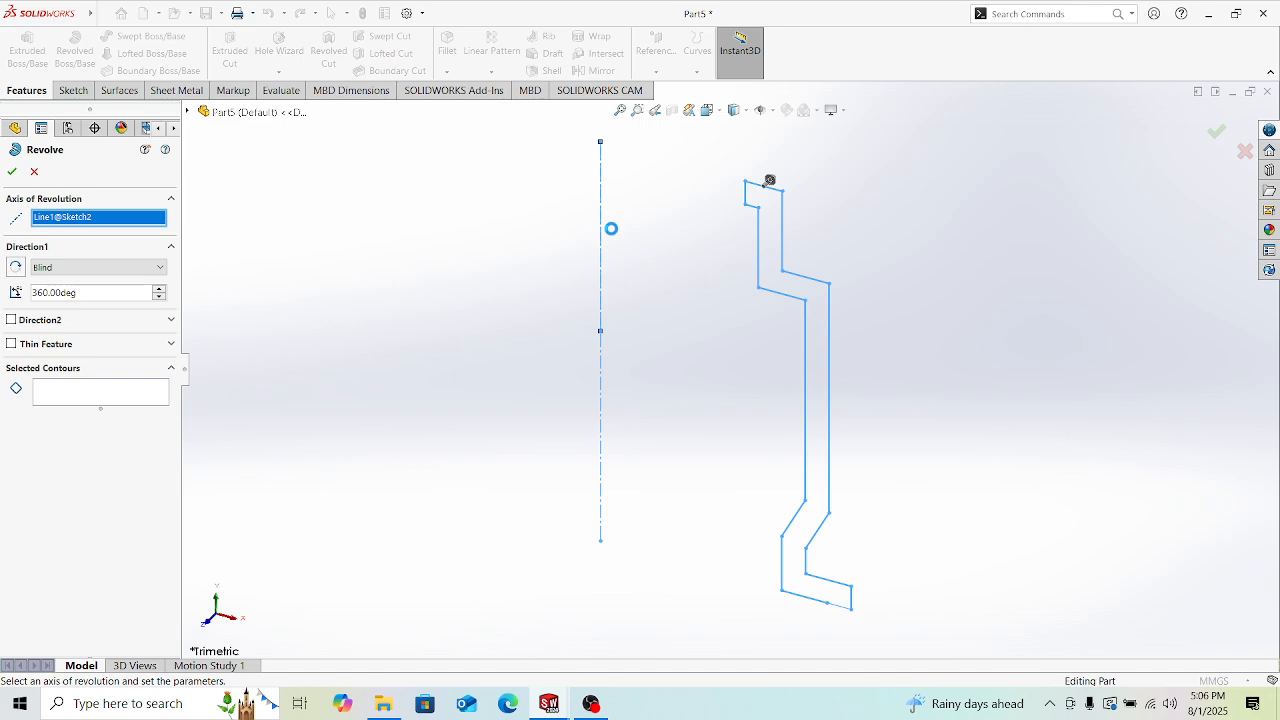
pyautogui.click(773, 240)
# Step: Examine the revolve preview up close, from the front and at an angle
pyautogui.scroll(-5, 740, 356)
pyautogui.scroll(-2, 639, 370)
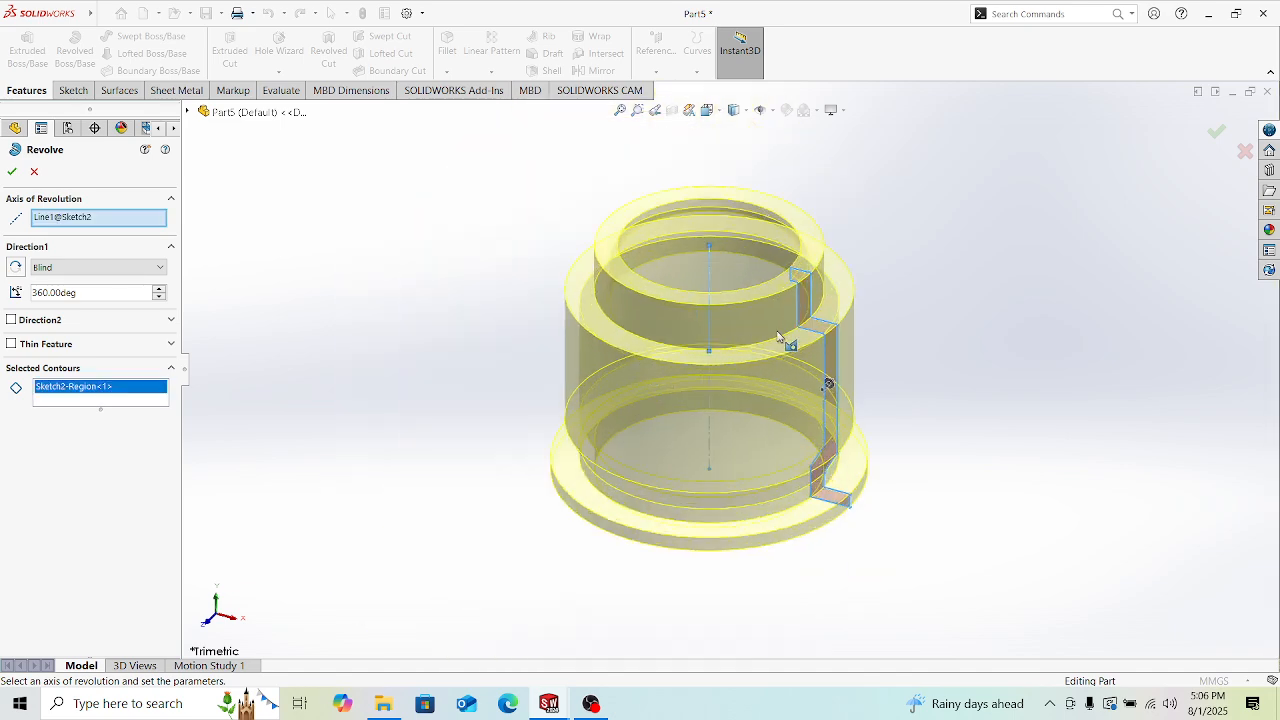
pyautogui.scroll(-3, 855, 342)
pyautogui.moveTo(819, 372); pyautogui.dragTo(700, 300, button='middle')
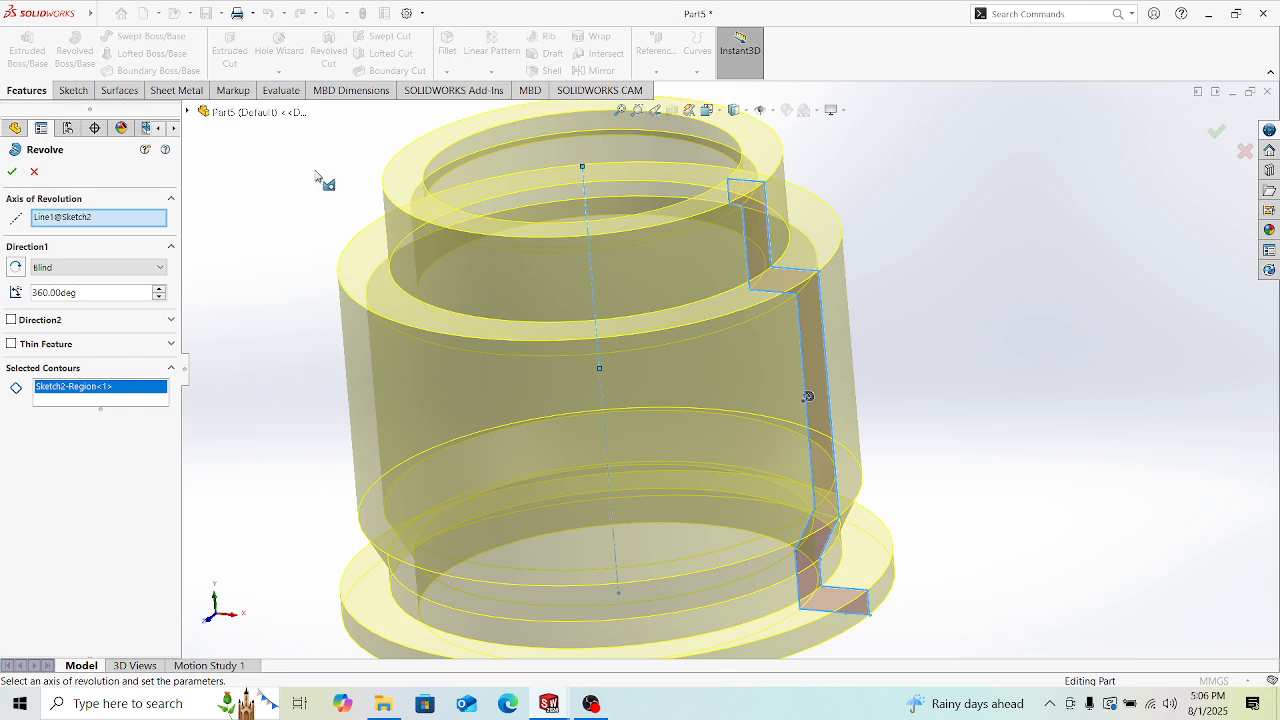
pyautogui.scroll(3, 797, 299)
pyautogui.scroll(-3, 793, 298)
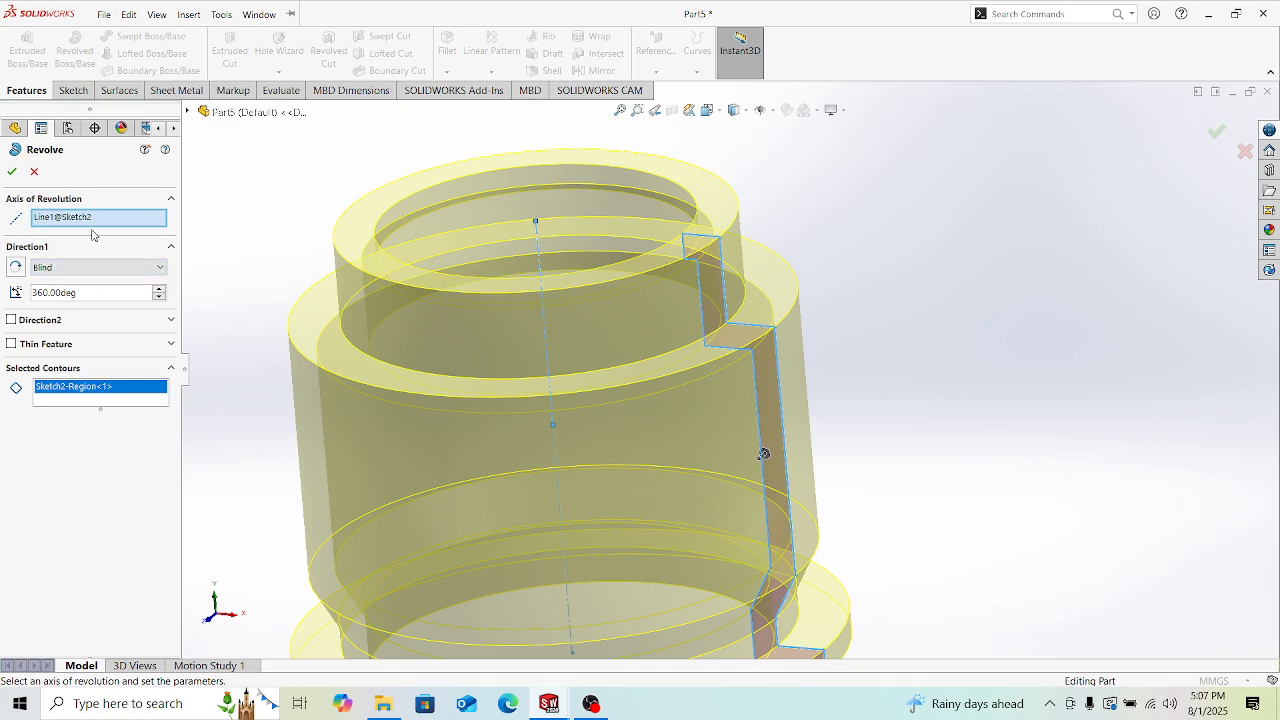
pyautogui.click(208, 622)
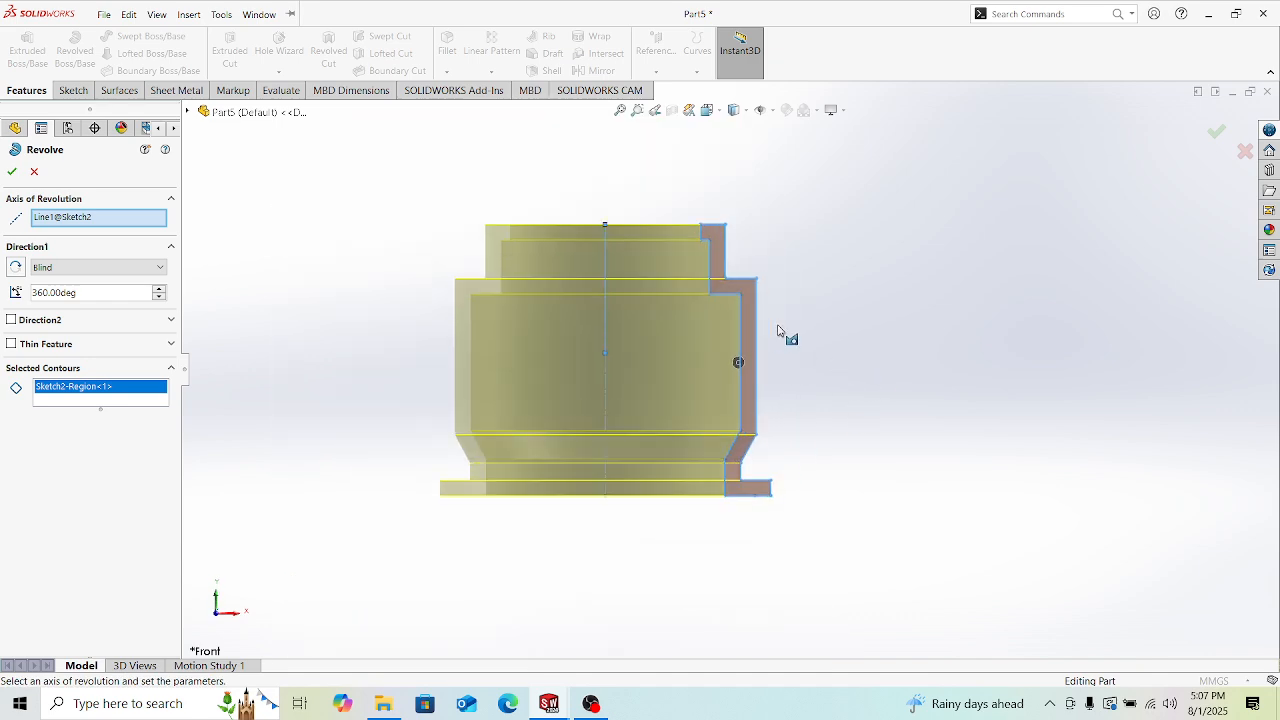
pyautogui.moveTo(788, 336); pyautogui.dragTo(762, 419, button='middle')
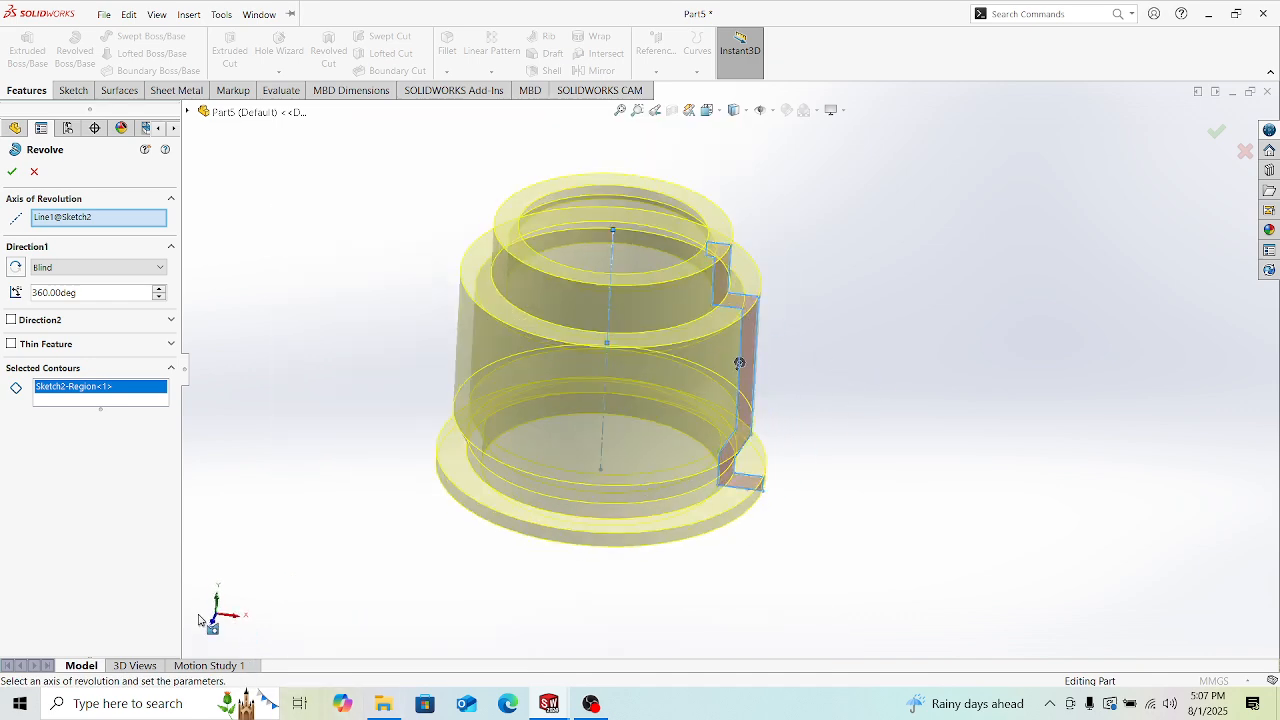
pyautogui.click(211, 623)
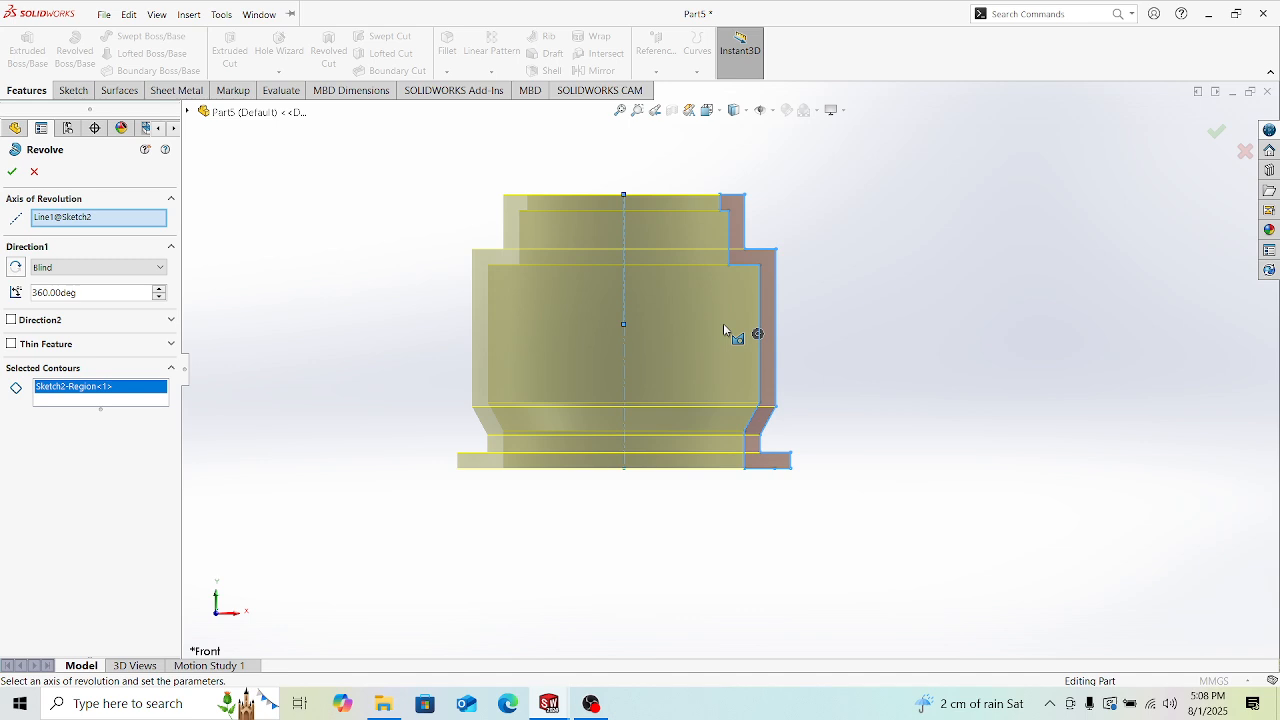
pyautogui.moveTo(846, 321); pyautogui.dragTo(732, 379, button='middle')
# Step: Accept the revolve and inspect the hollow stepped body from several angles
pyautogui.click(12, 171)
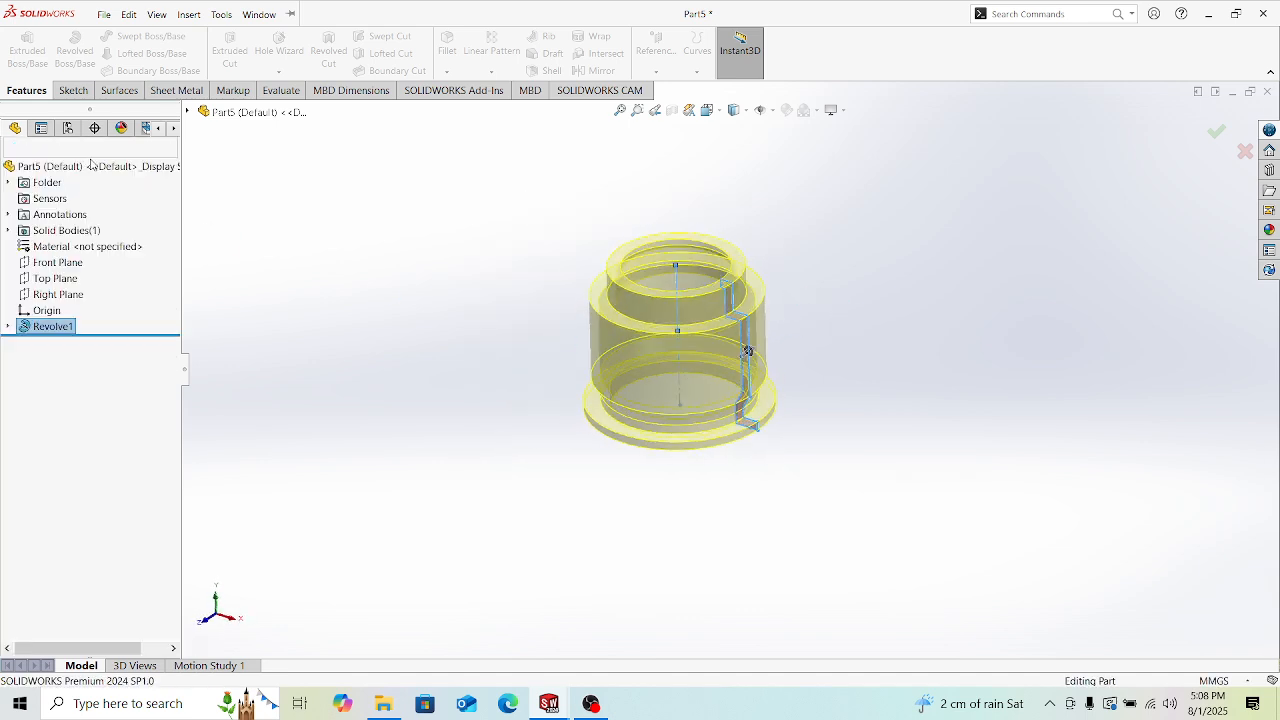
pyautogui.scroll(4, 740, 346)
pyautogui.scroll(-7, 674, 346)
pyautogui.click(1122, 342)
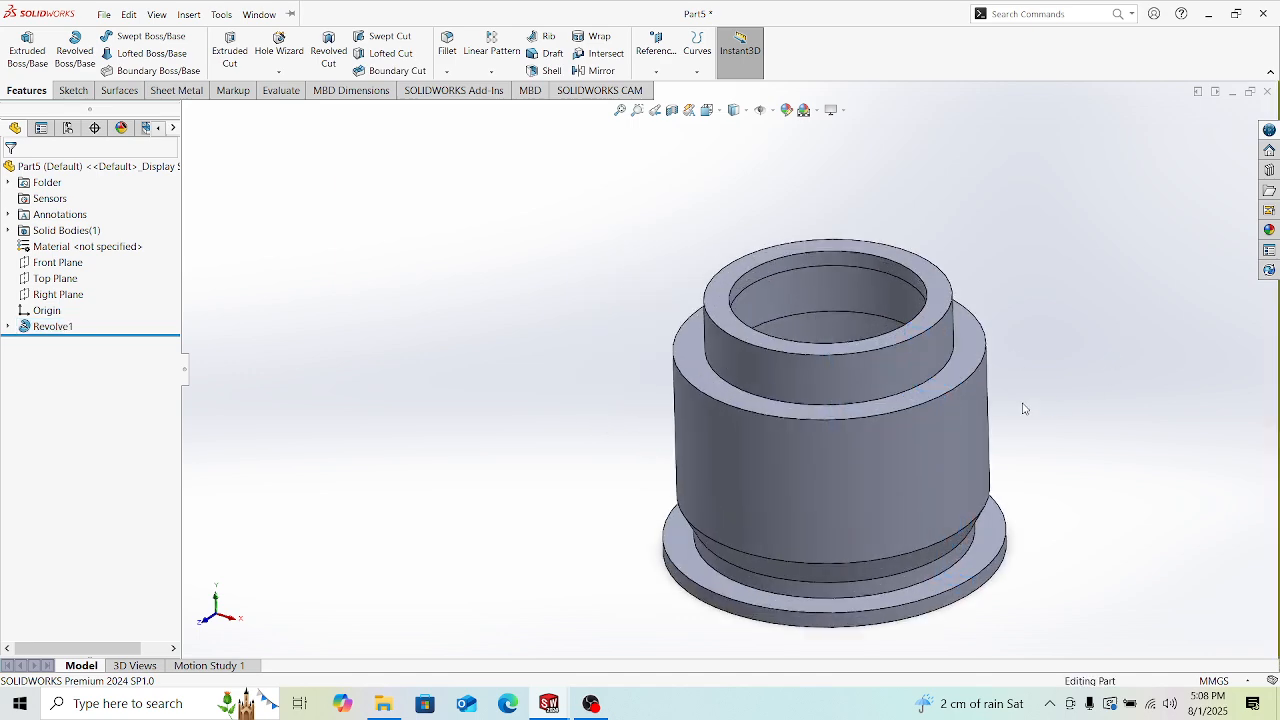
pyautogui.moveTo(1023, 408); pyautogui.dragTo(1031, 129, button='middle')
pyautogui.moveTo(920, 374); pyautogui.dragTo(834, 466, button='middle')
pyautogui.scroll(8, 931, 434)
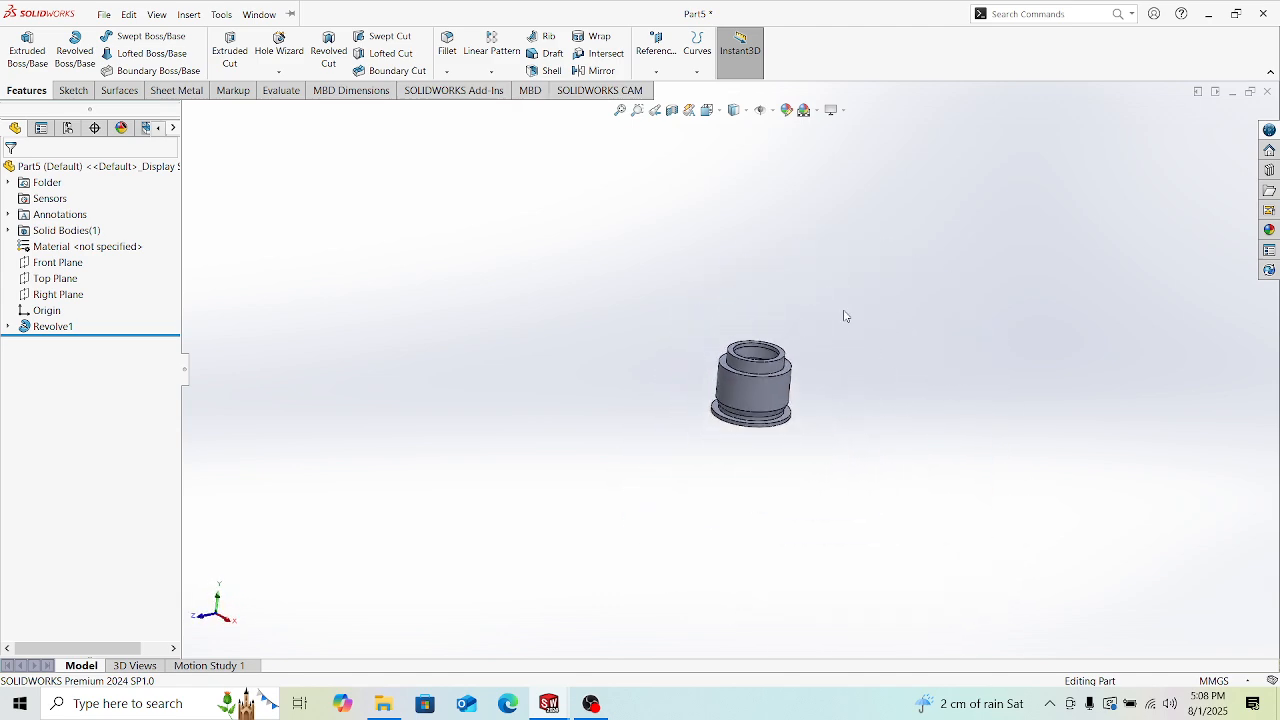
pyautogui.scroll(-4, 844, 316)
pyautogui.click(189, 14)
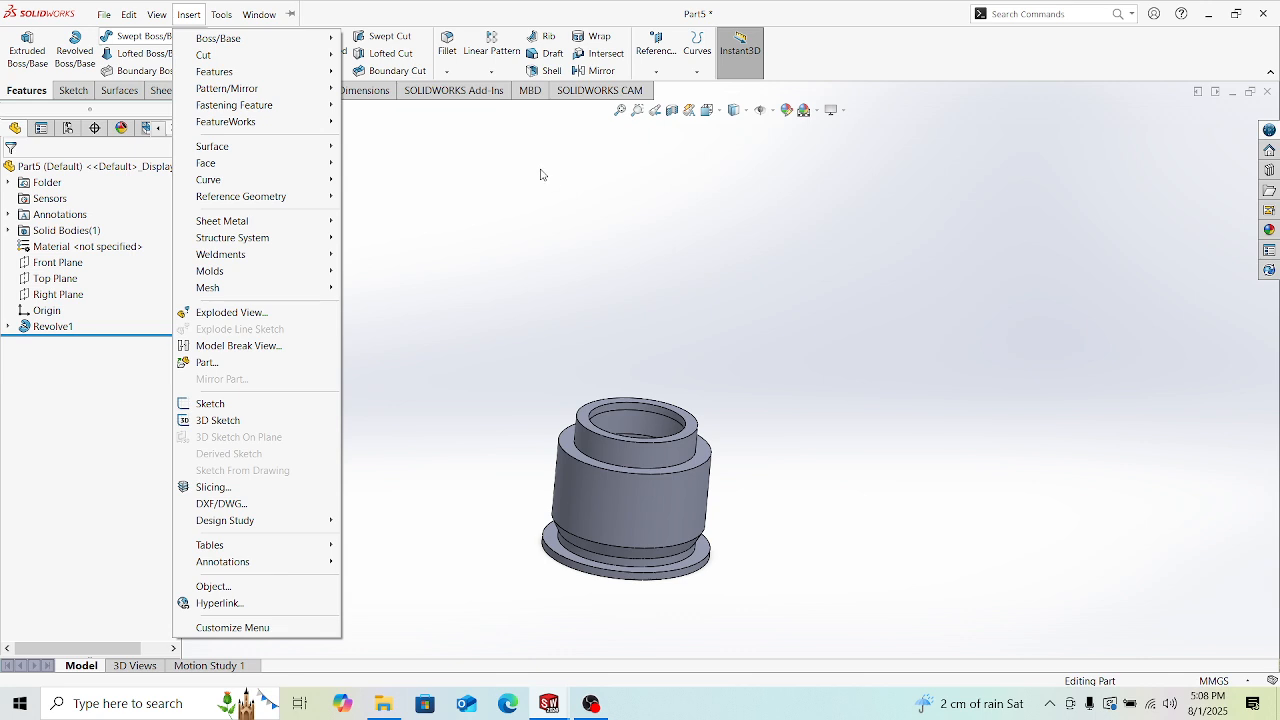
pyautogui.click(650, 189)
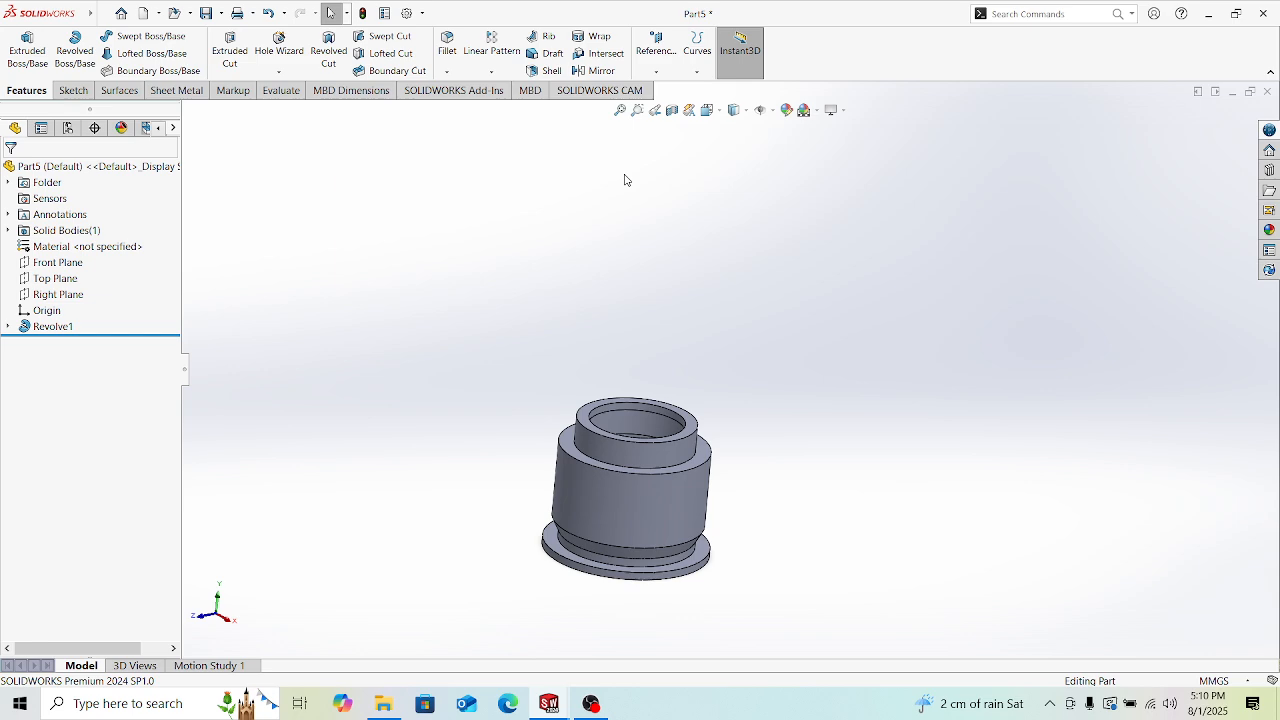
pyautogui.scroll(4, 588, 446)
pyautogui.scroll(-4, 711, 423)
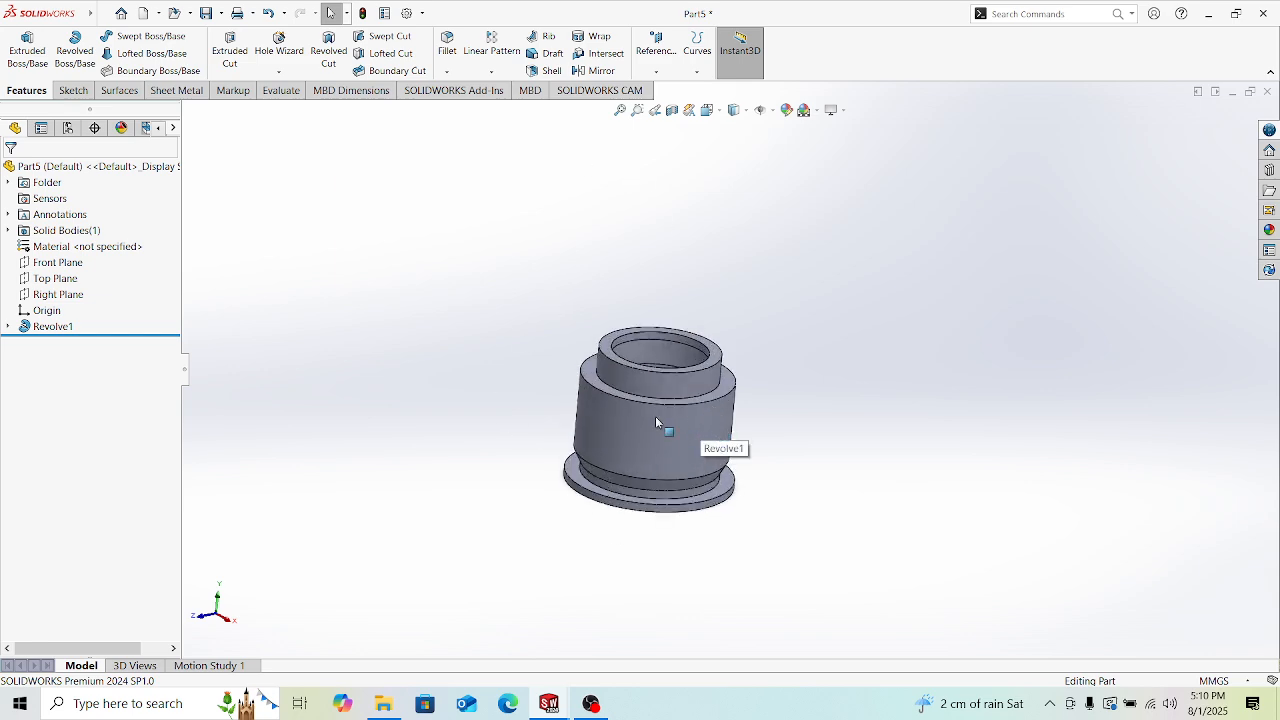
pyautogui.scroll(-3, 680, 400)
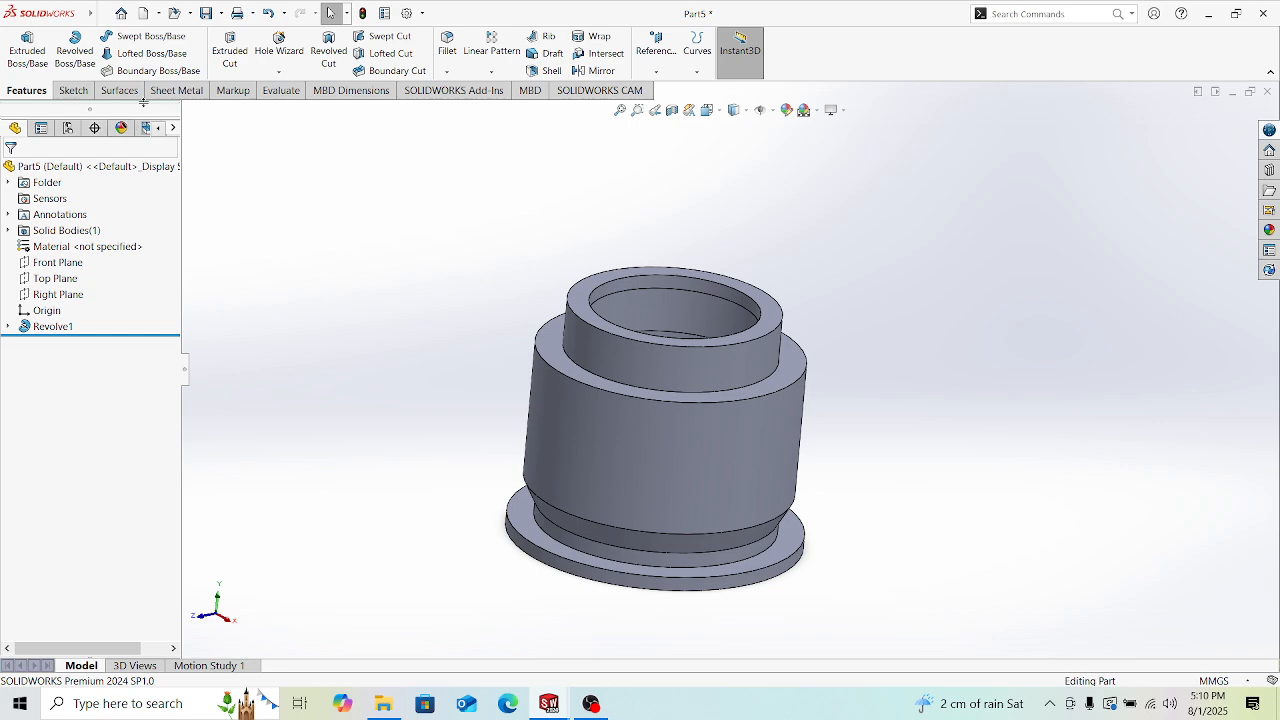
# Step: Create a new part document and set its units to MMGS (millimeter, gram, second)
pyautogui.click(121, 13)
pyautogui.click(365, 197)
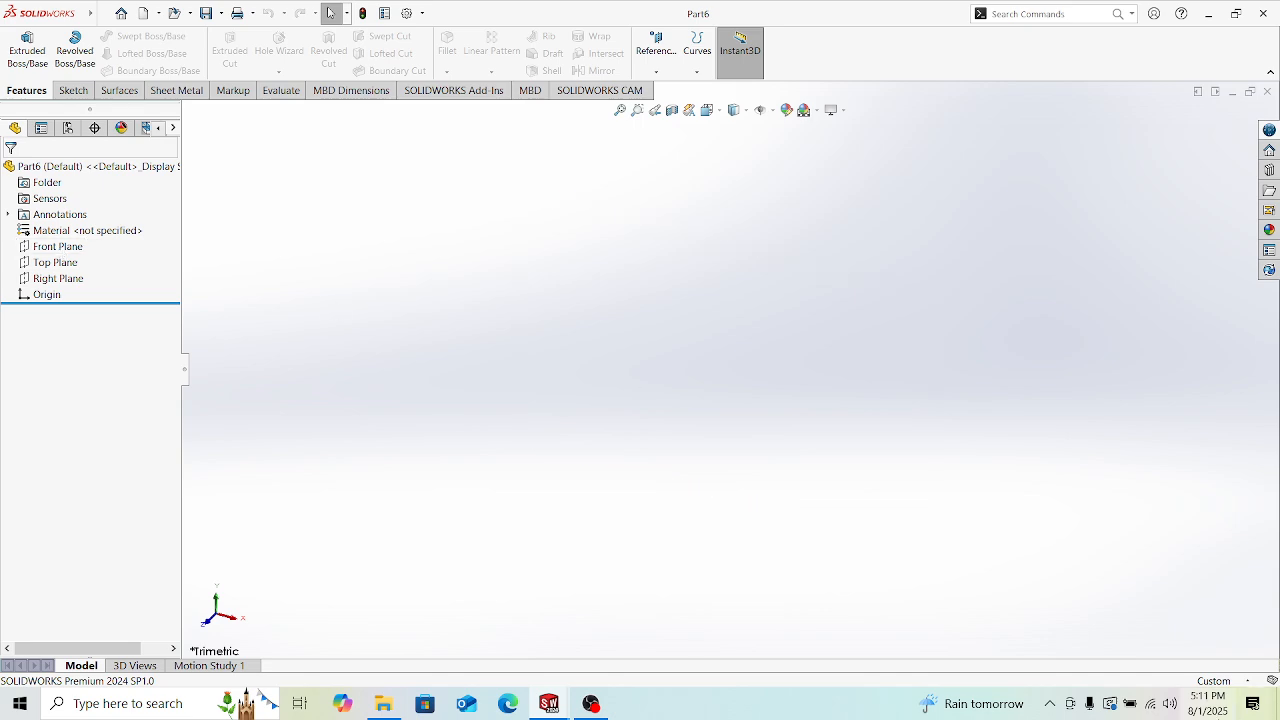
pyautogui.click(1213, 681)
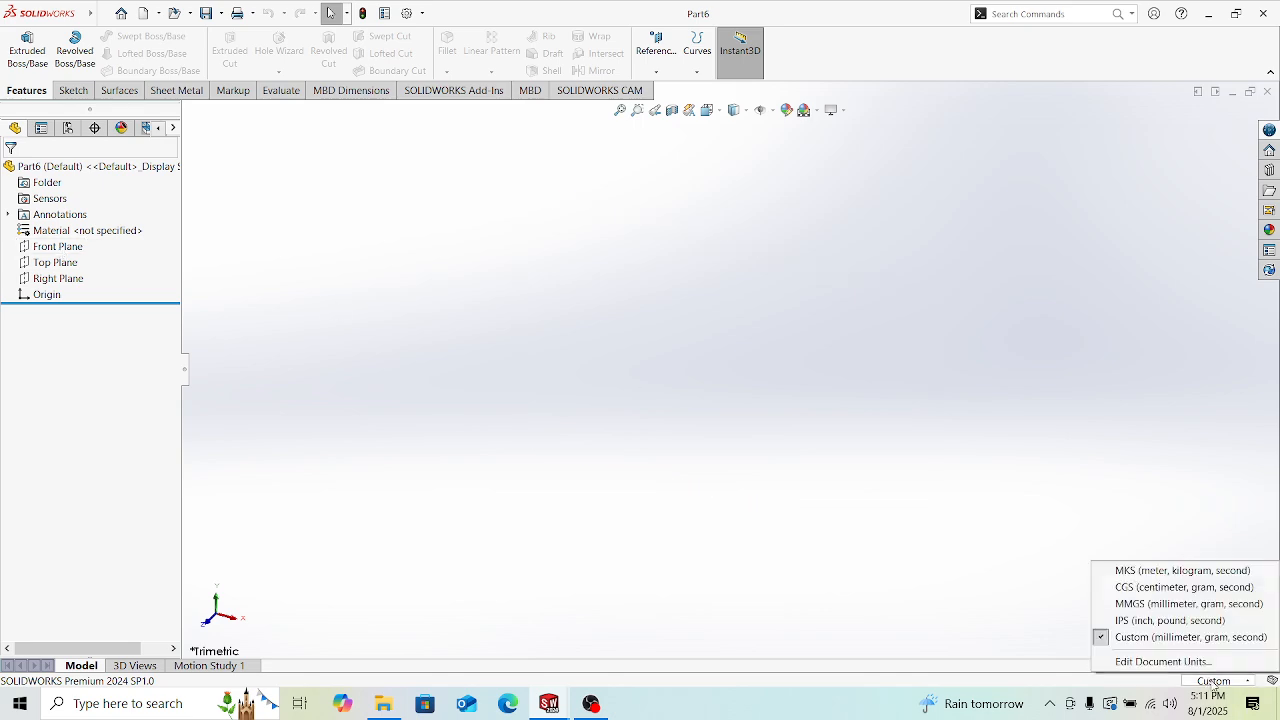
pyautogui.click(1195, 604)
# Step: Show the Front, Top and Right planes one after another, then deselect them
pyautogui.click(55, 246)
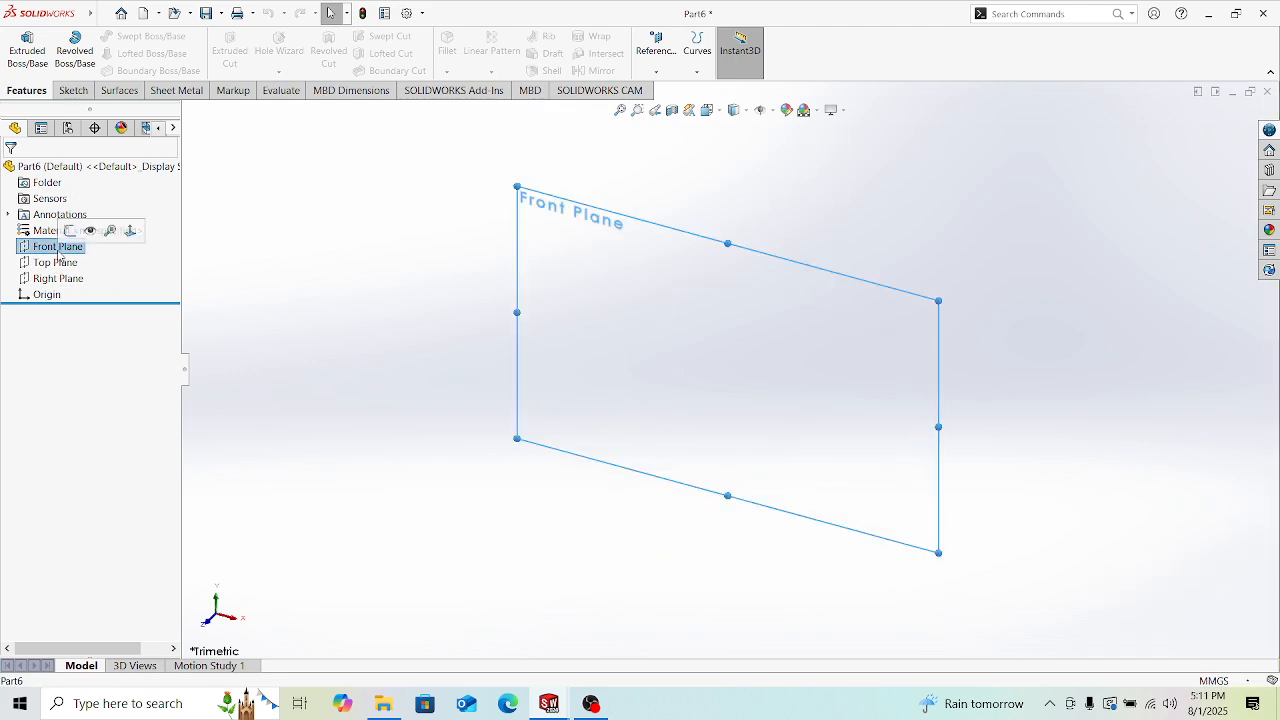
pyautogui.click(55, 262)
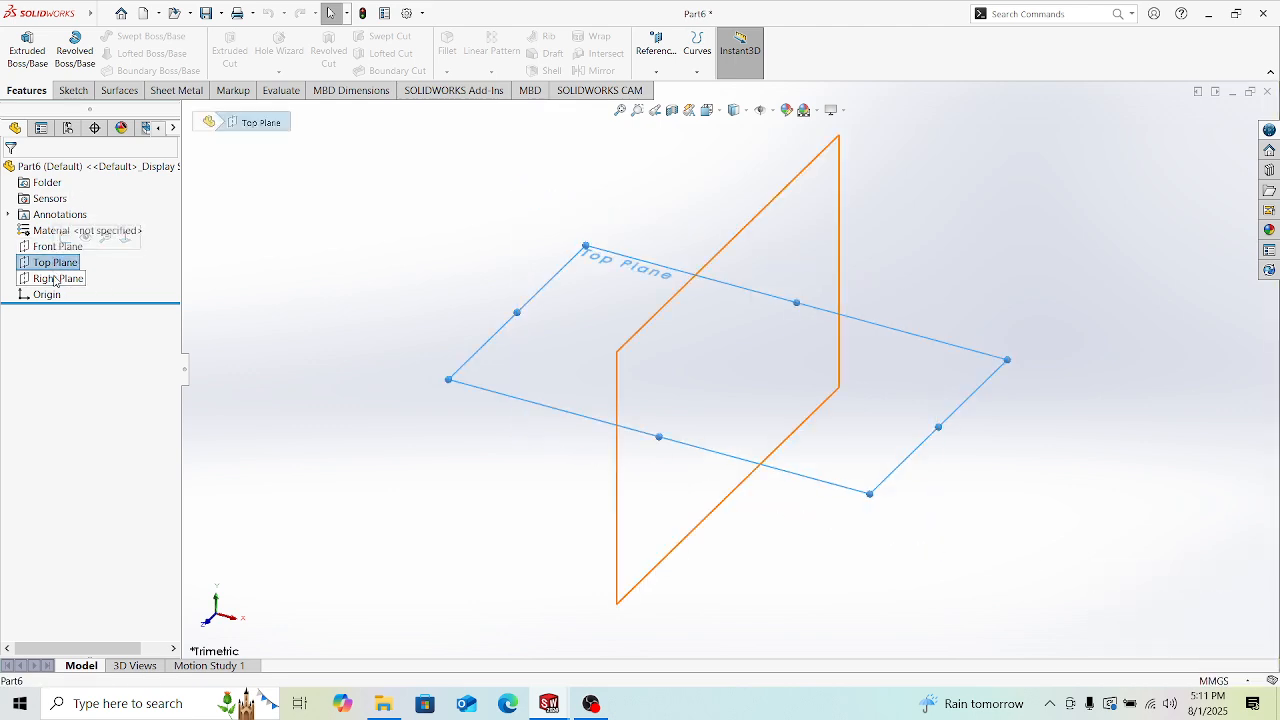
pyautogui.click(57, 278)
pyautogui.click(451, 262)
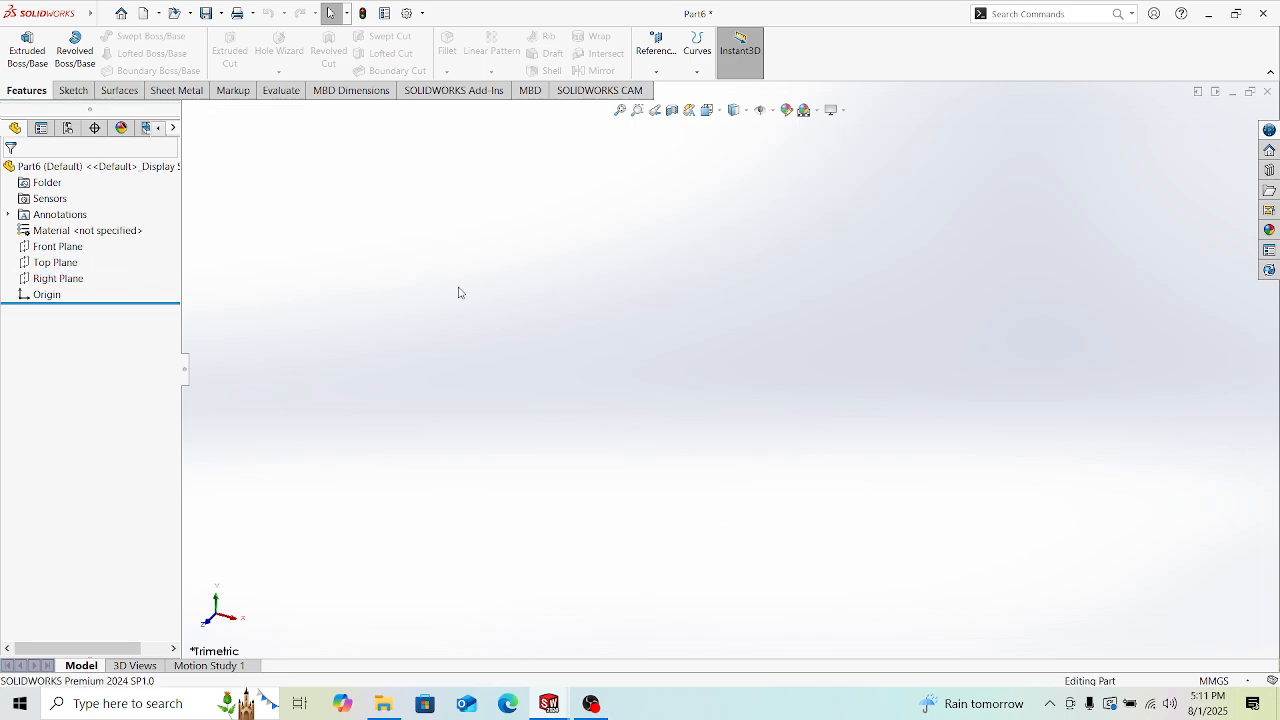
# Step: Start a new reference plane offset from the Front Plane and view its preview
pyautogui.click(58, 248)
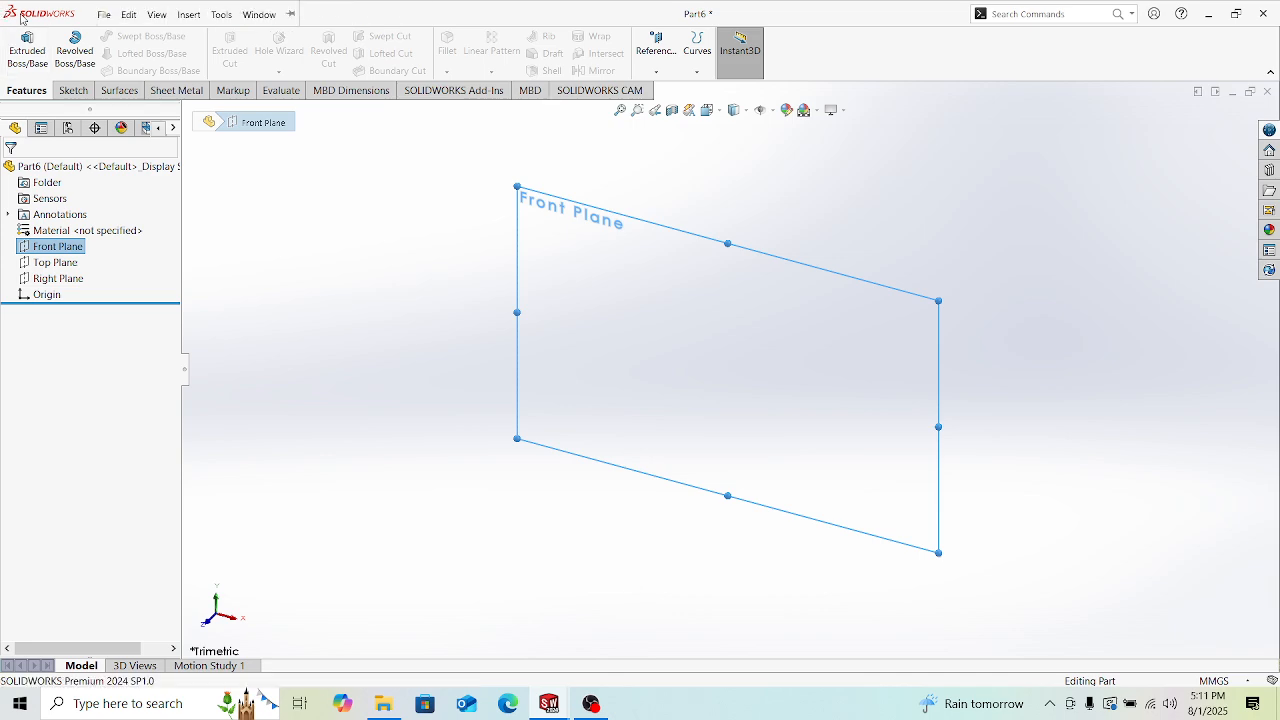
pyautogui.scroll(3, 695, 277)
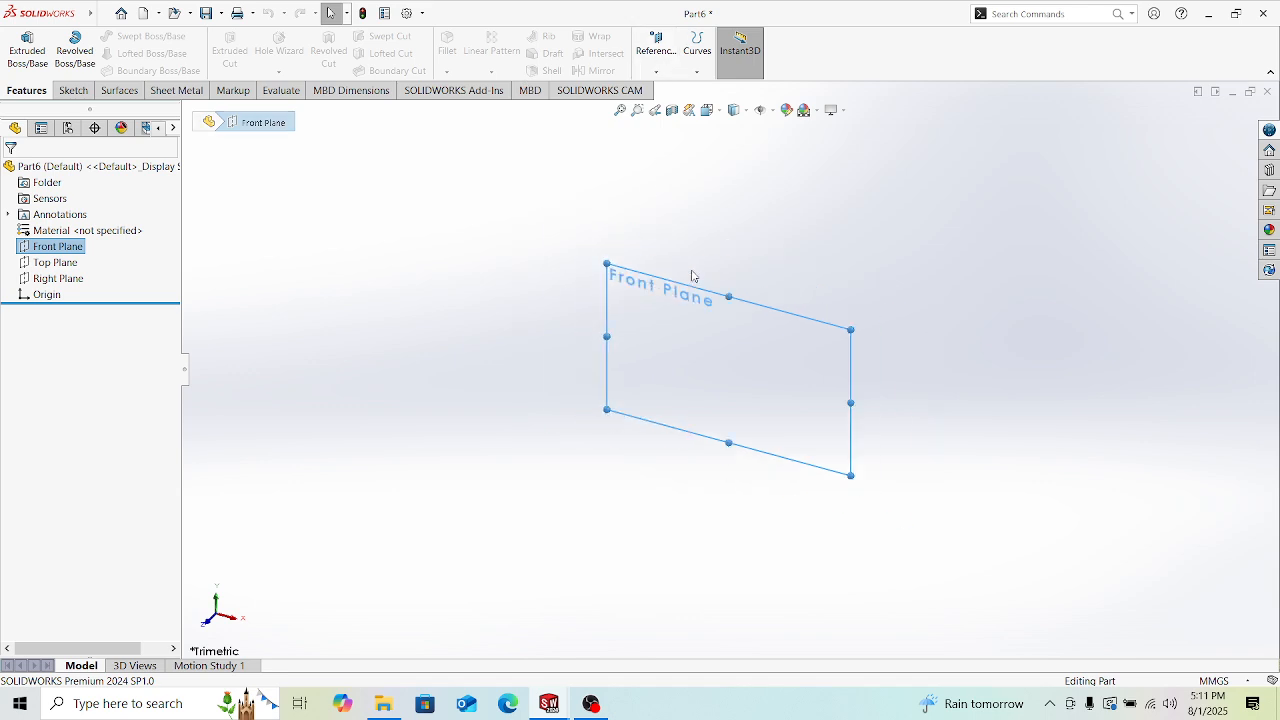
pyautogui.scroll(-2, 707, 334)
pyautogui.scroll(1, 706, 332)
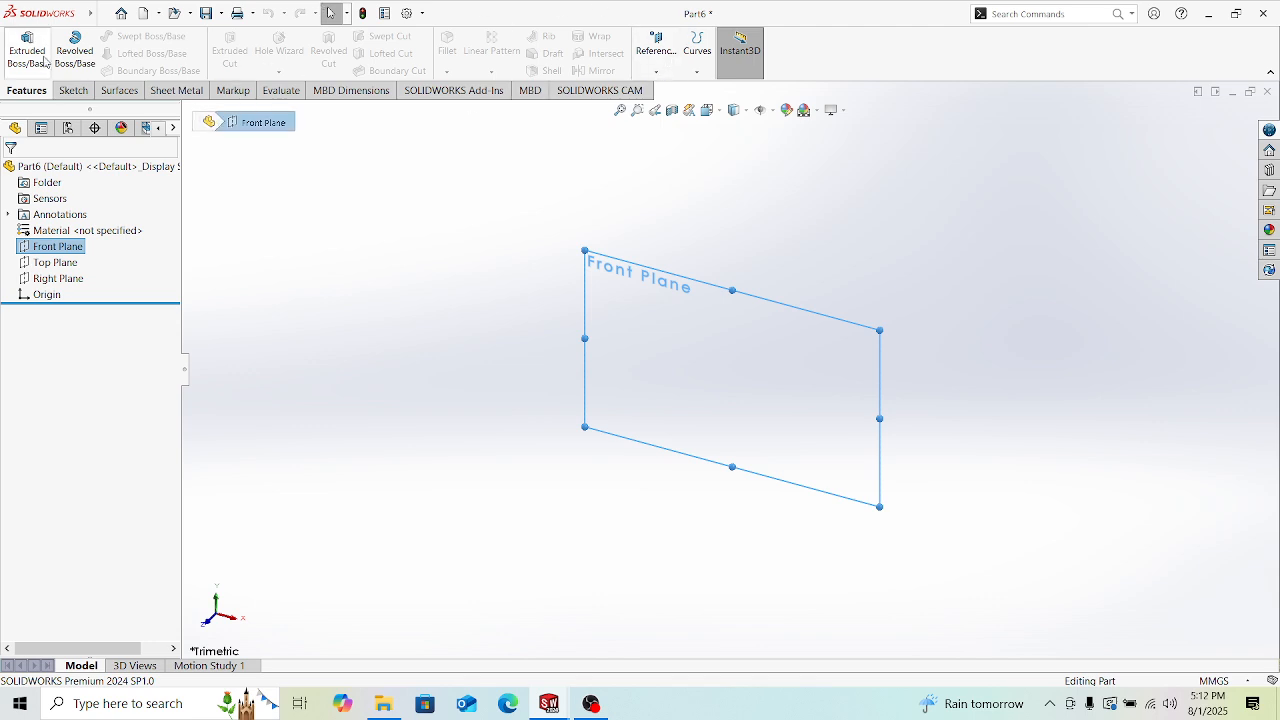
pyautogui.click(656, 73)
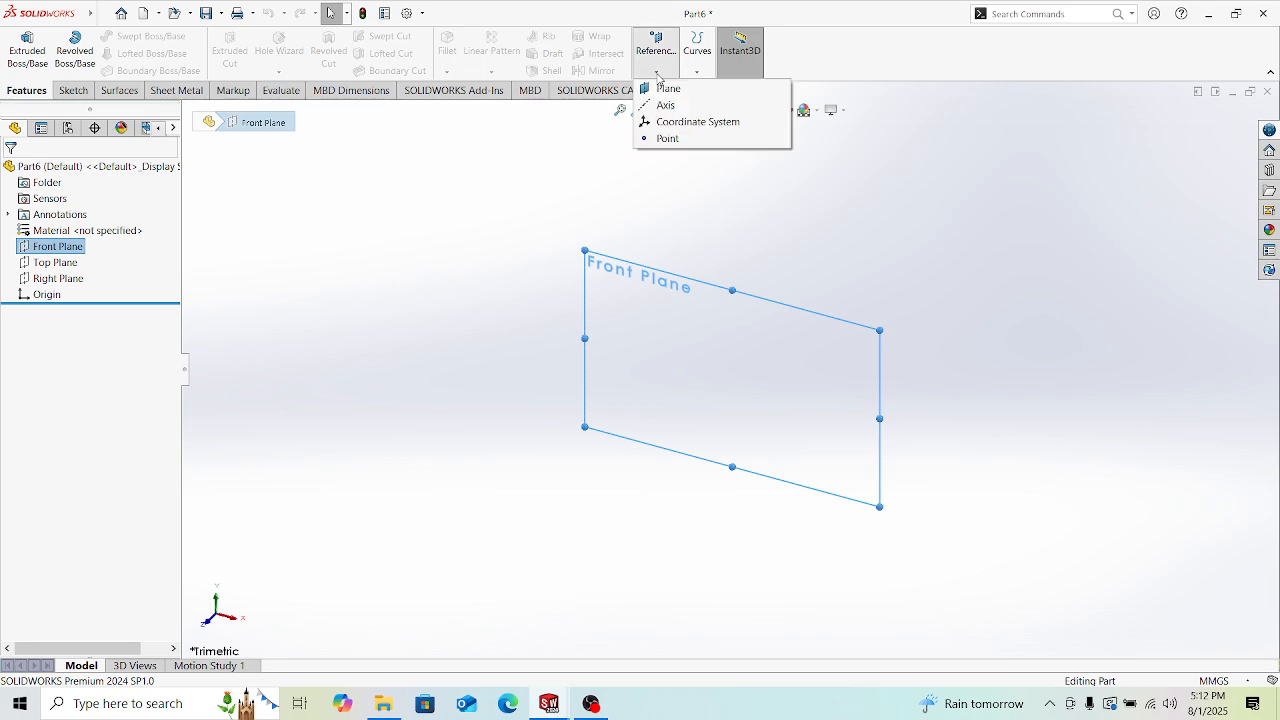
pyautogui.click(668, 90)
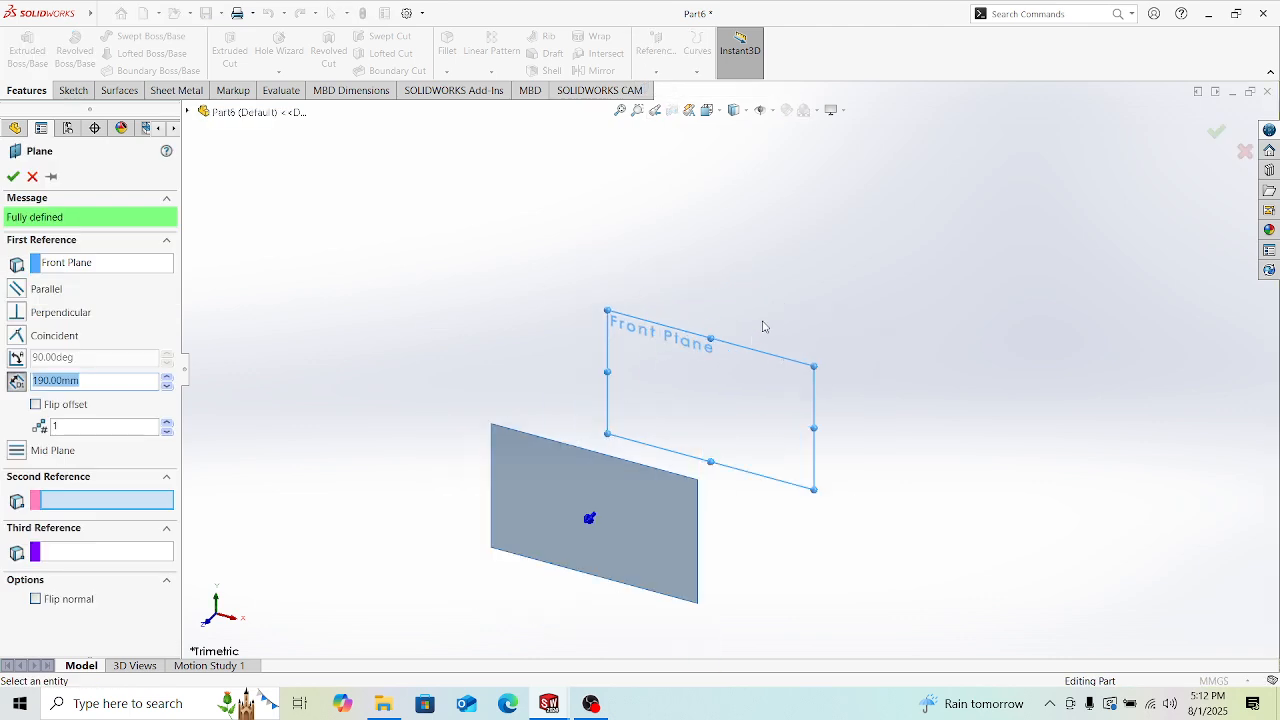
pyautogui.scroll(-3, 766, 327)
pyautogui.scroll(5, 674, 460)
pyautogui.scroll(-3, 660, 436)
pyautogui.scroll(3, 780, 450)
pyautogui.scroll(-2, 874, 482)
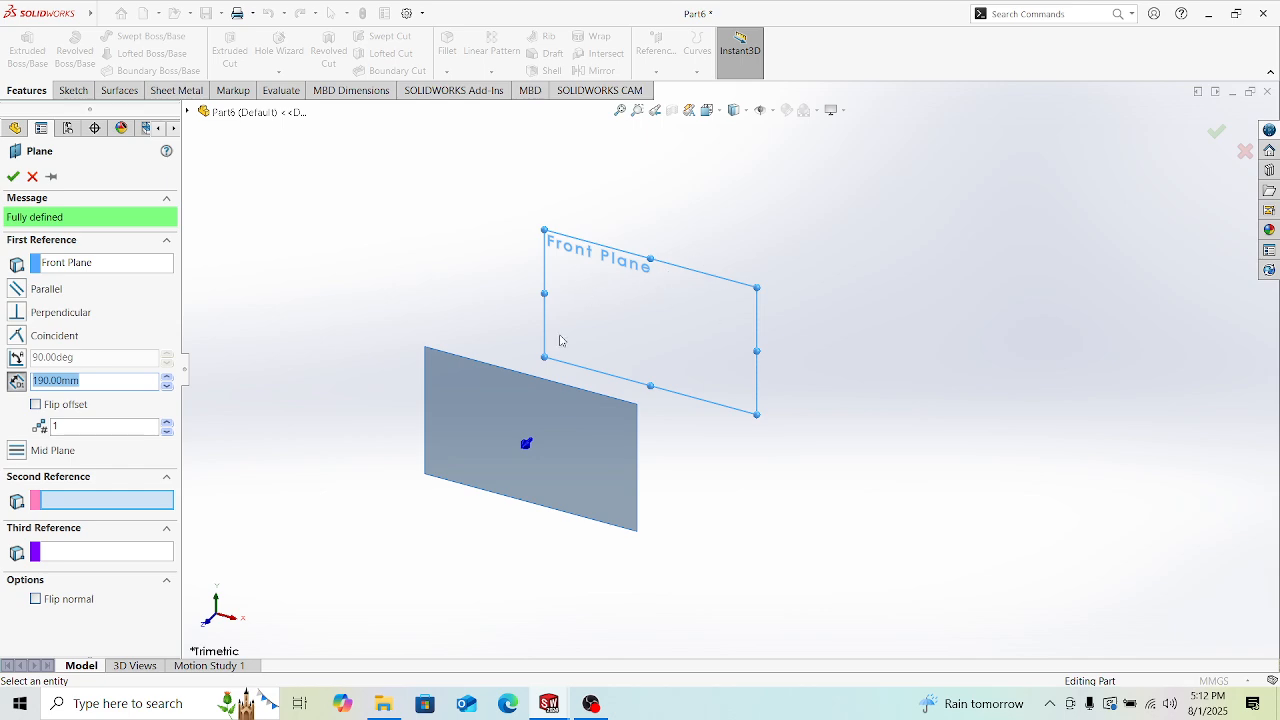
# Step: Clear the new plane's first reference and assign the Front Plane to it again
pyautogui.rightClick(80, 266)
pyautogui.click(118, 283)
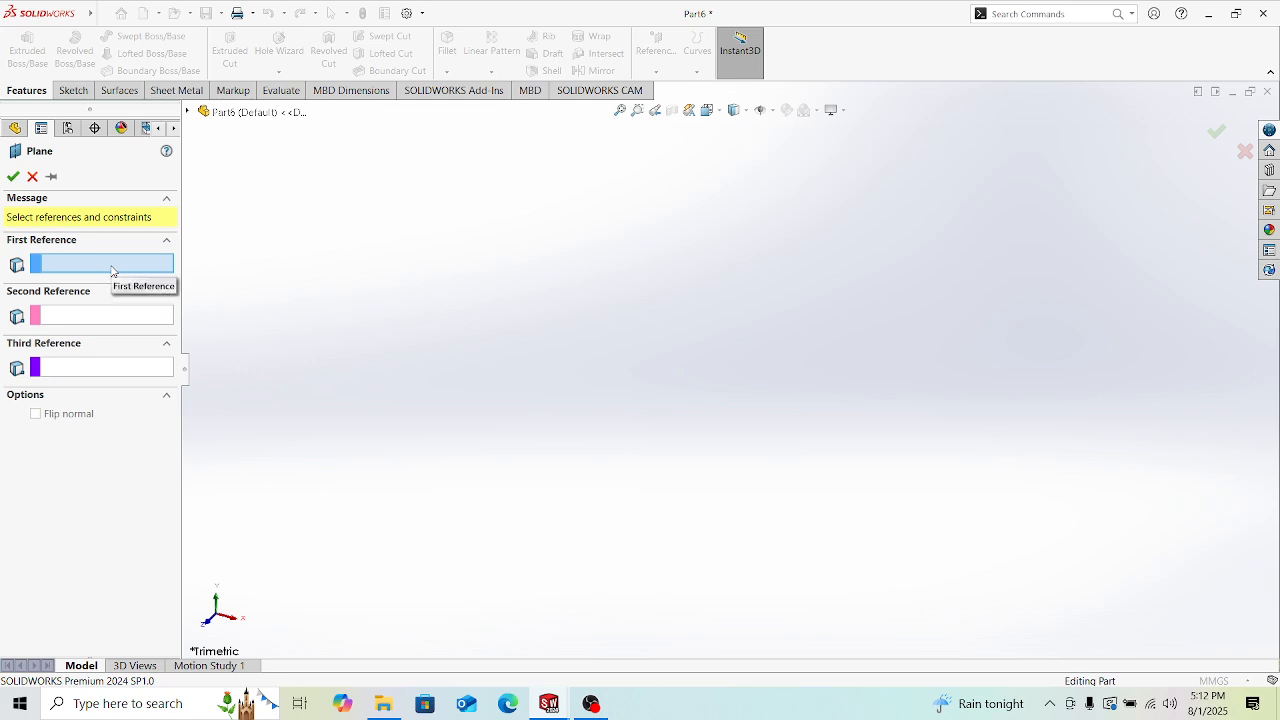
pyautogui.click(187, 112)
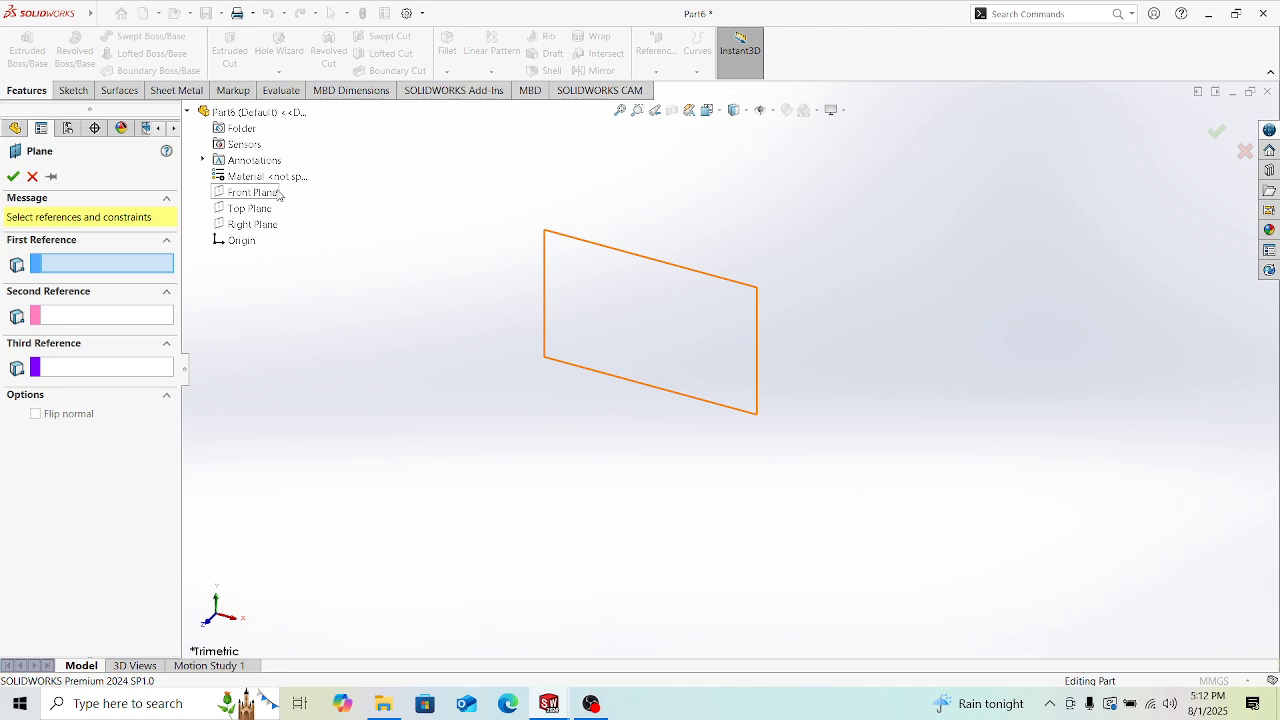
pyautogui.click(245, 197)
pyautogui.scroll(-3, 690, 345)
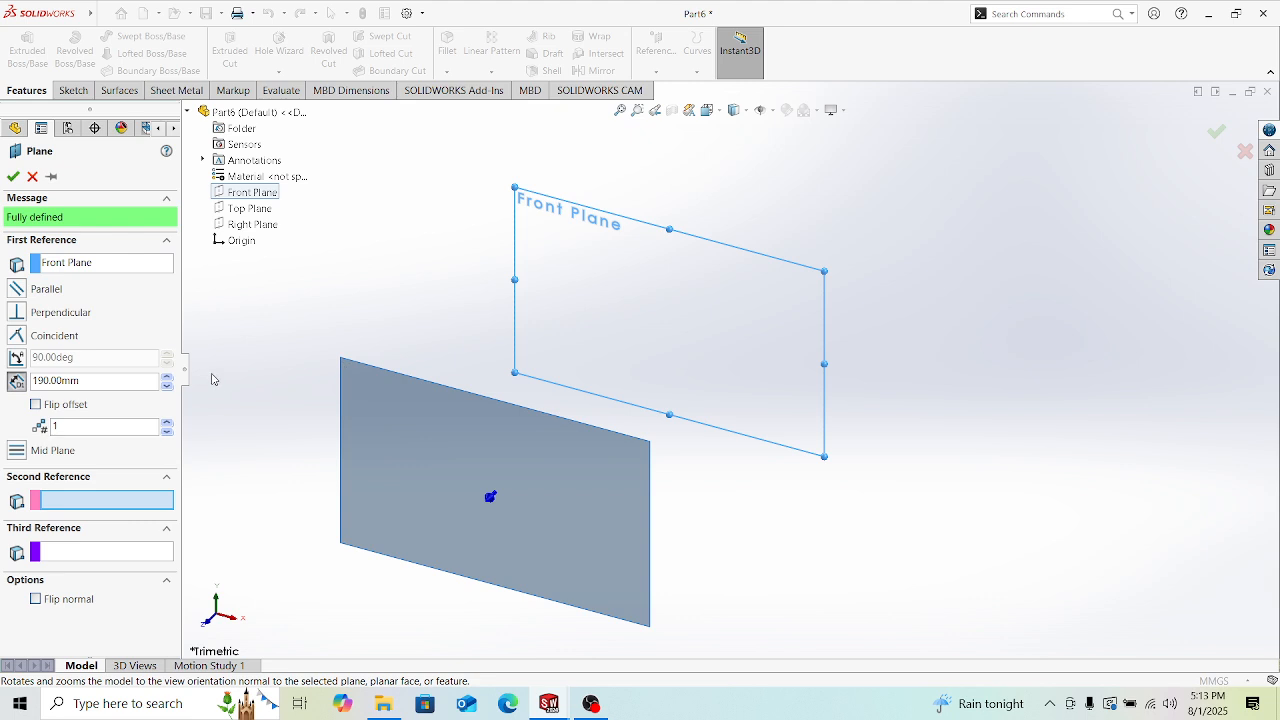
# Step: Set the new plane's offset distance from the Front Plane to 100 mm and check the preview
pyautogui.doubleClick(95, 384)
pyautogui.press('BackSpace')
pyautogui.write('100')
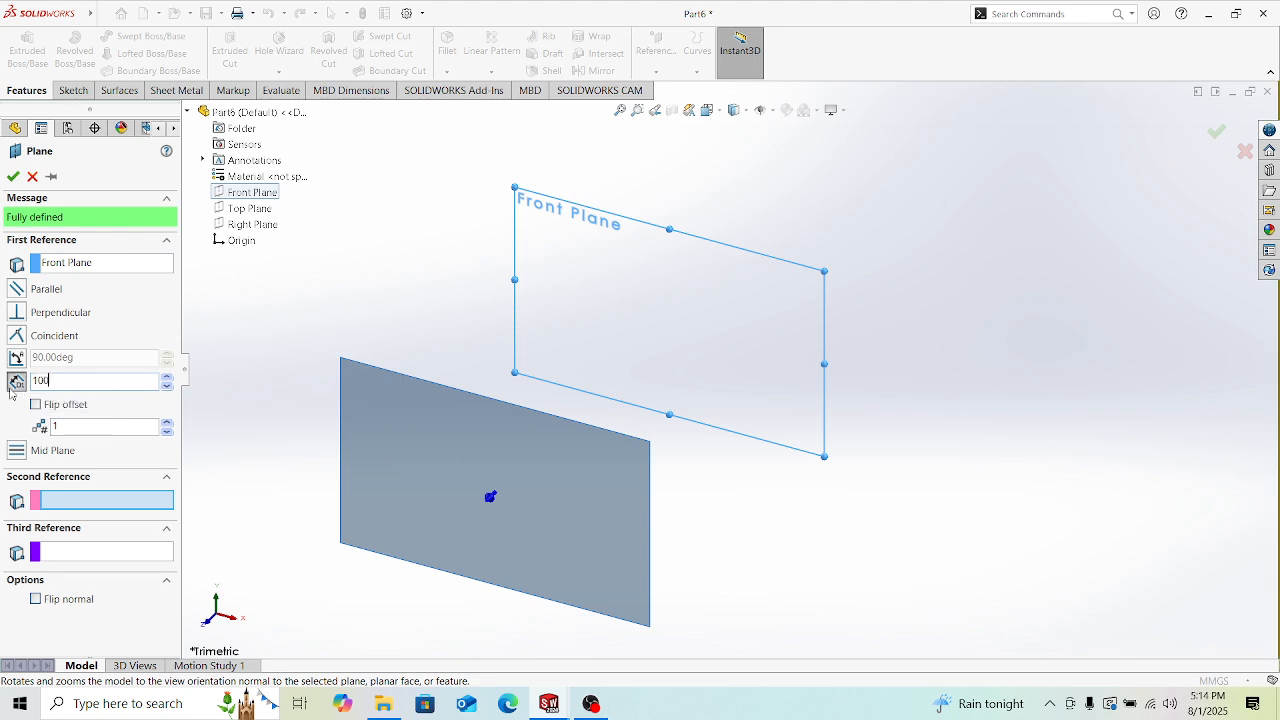
pyautogui.press('Return')
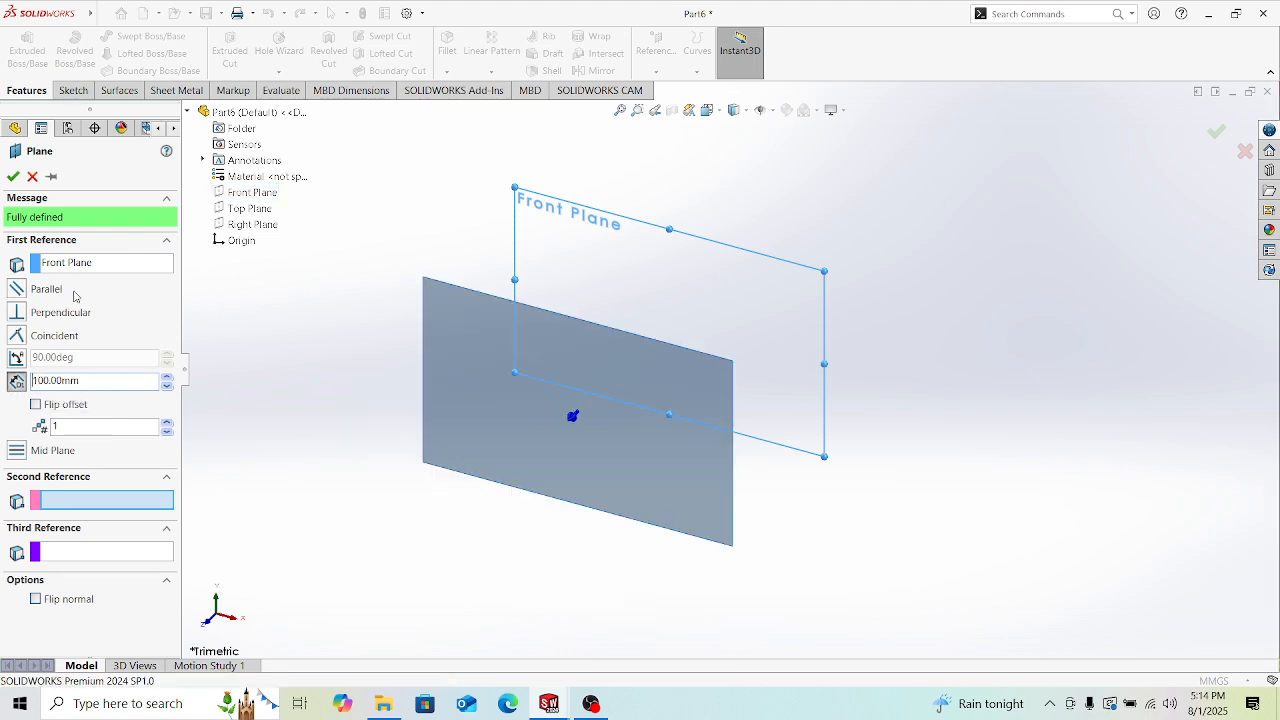
pyautogui.scroll(3, 431, 325)
pyautogui.scroll(-3, 460, 326)
pyautogui.scroll(4, 825, 413)
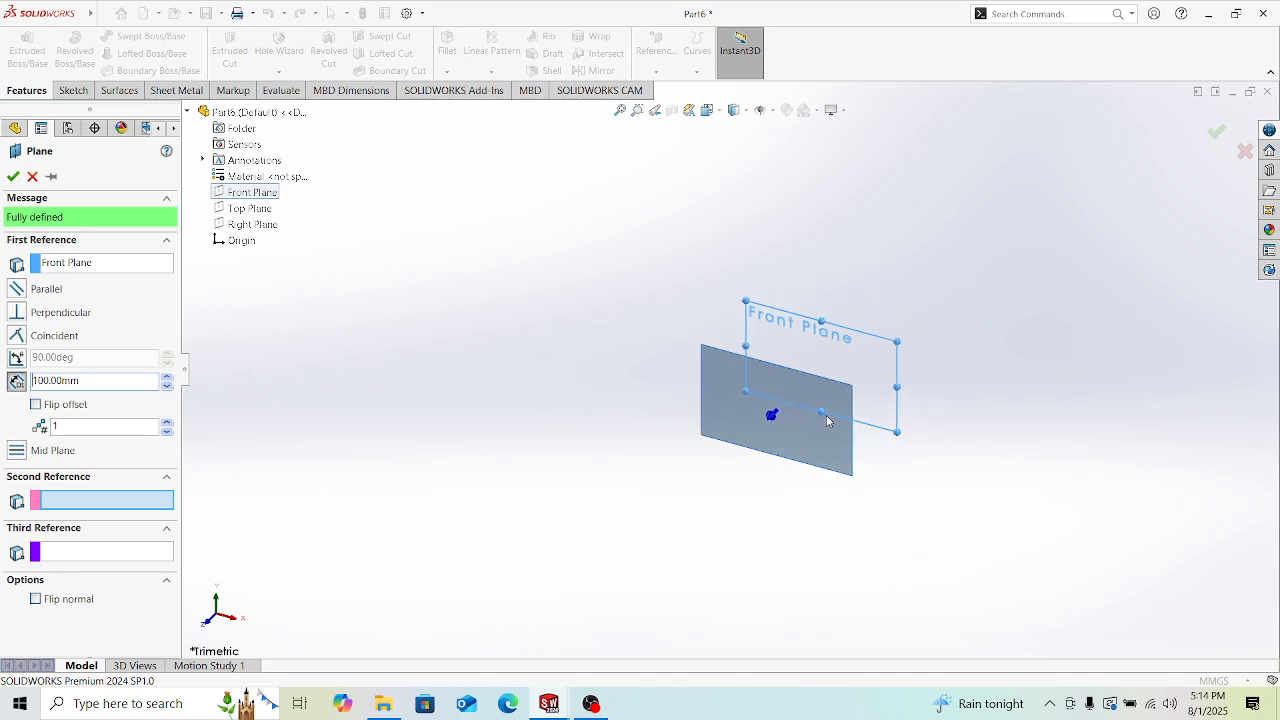
pyautogui.scroll(-2, 827, 416)
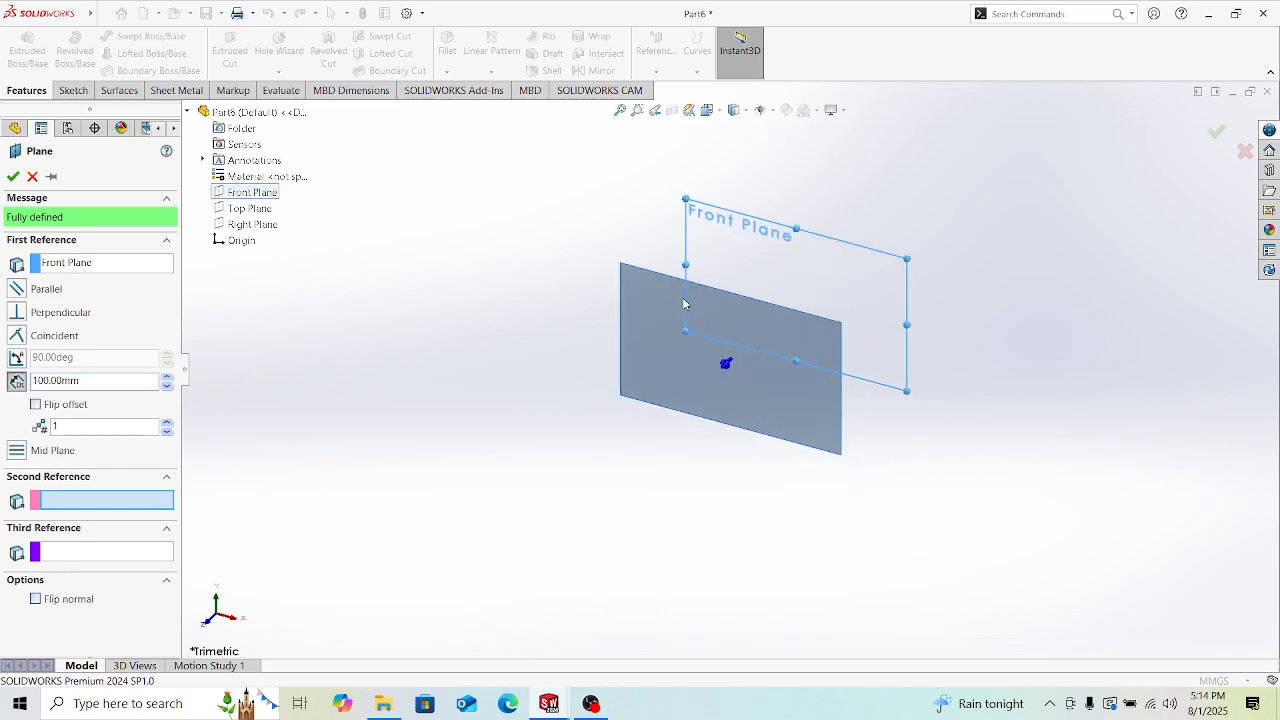
# Step: Flip the new plane's offset to the other side of the Front Plane and compare the two directions
pyautogui.click(37, 405)
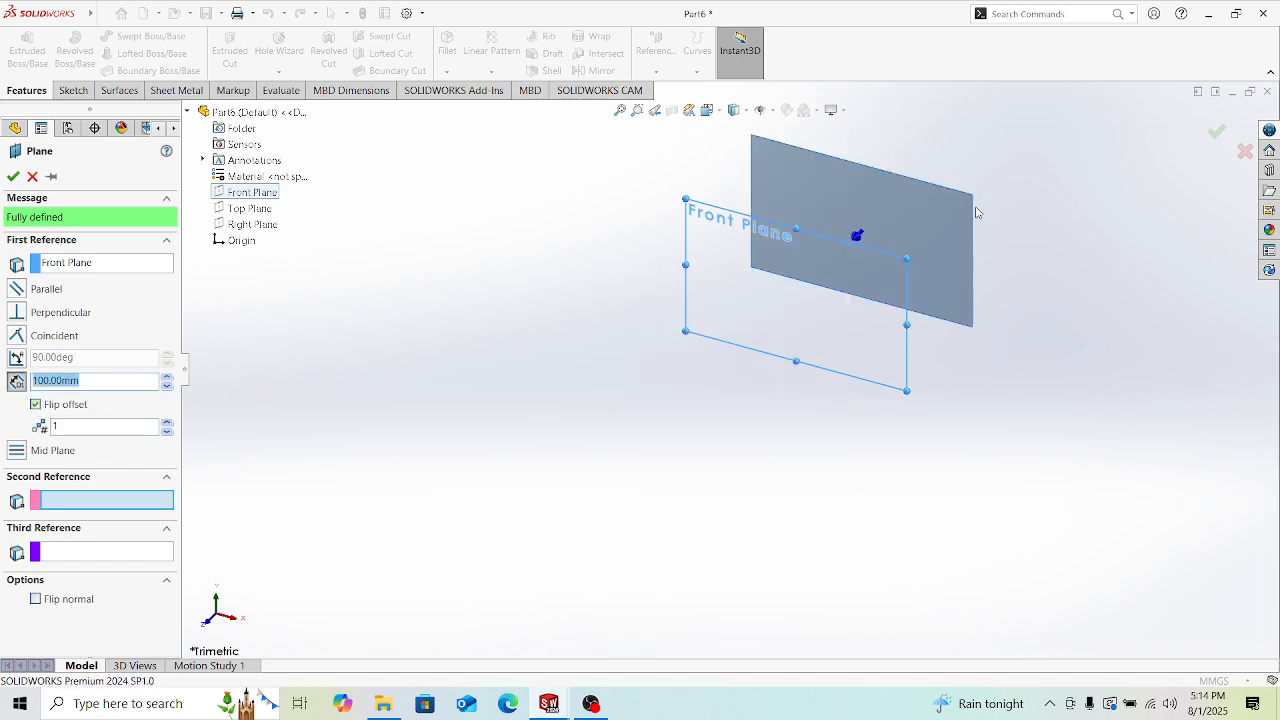
pyautogui.moveTo(950, 226); pyautogui.dragTo(843, 306, button='middle')
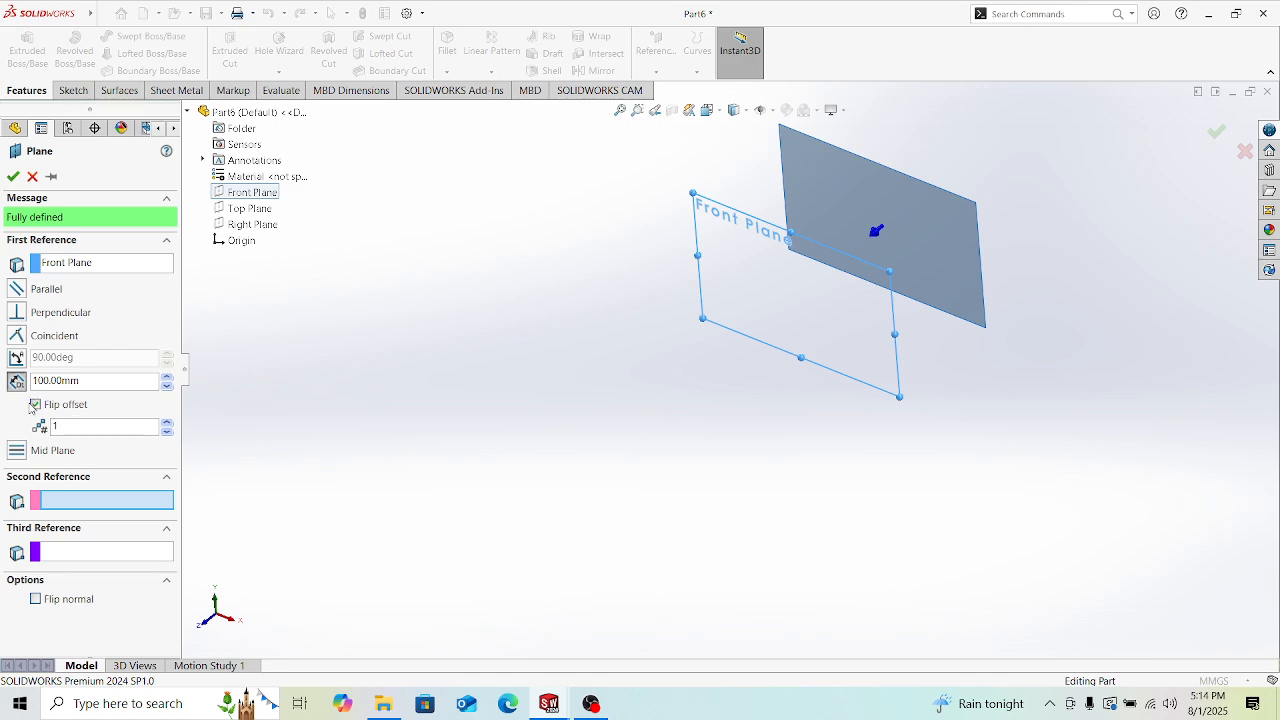
pyautogui.click(35, 405)
pyautogui.click(35, 405)
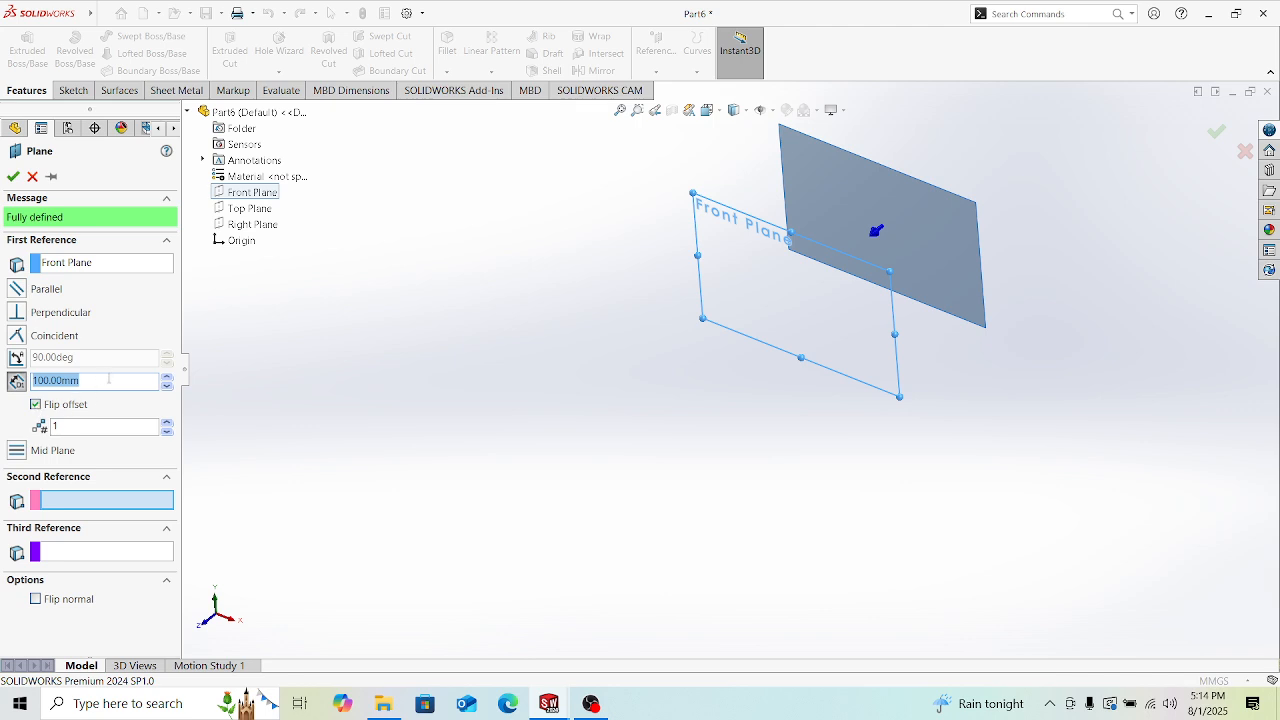
# Step: Set the new plane's offset distance to 200 mm and turn off the flipped offset direction
pyautogui.write('200')
pyautogui.press('Return')
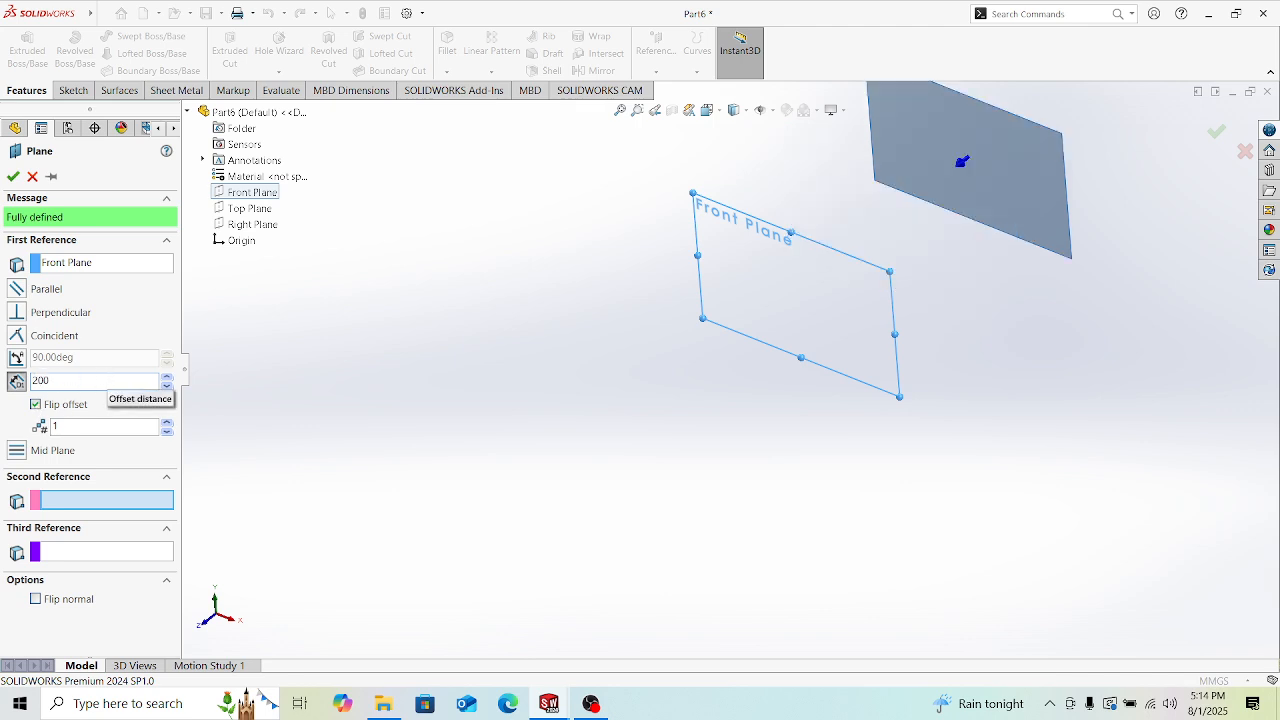
pyautogui.click(35, 404)
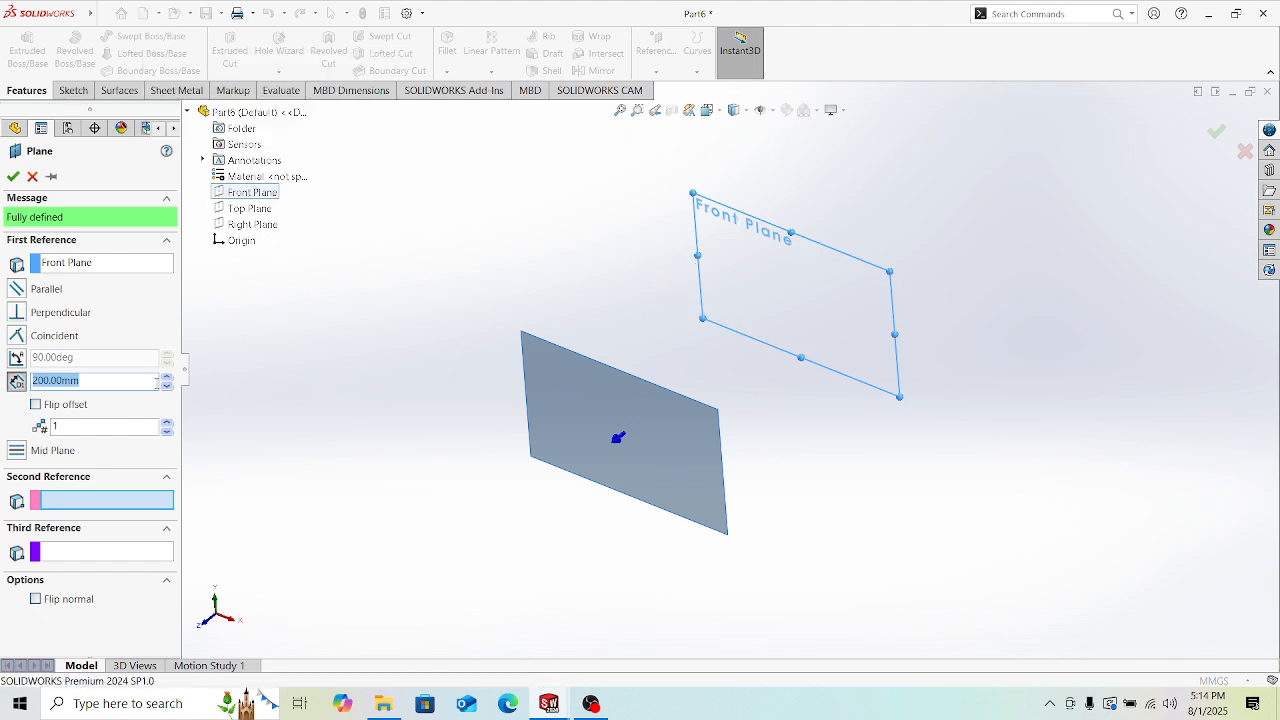
# Step: Try increasing the number of offset planes to create to 4
pyautogui.click(168, 425)
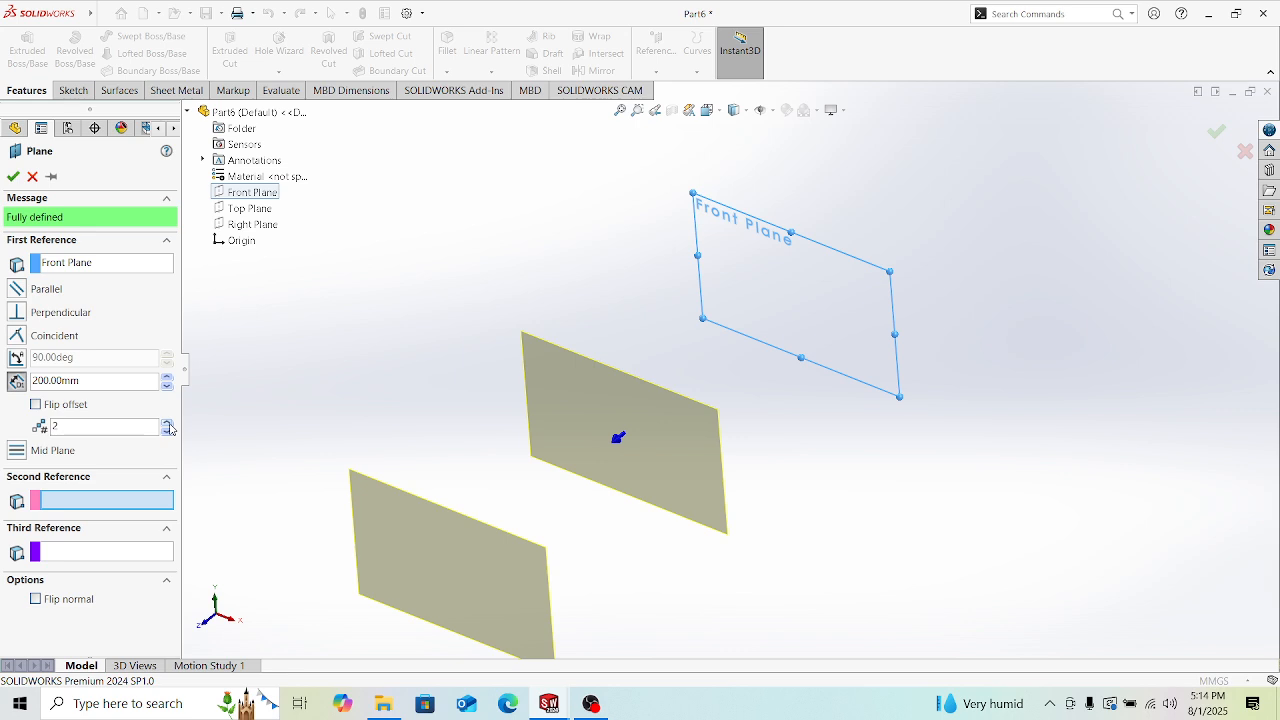
pyautogui.click(168, 424)
pyautogui.click(171, 425)
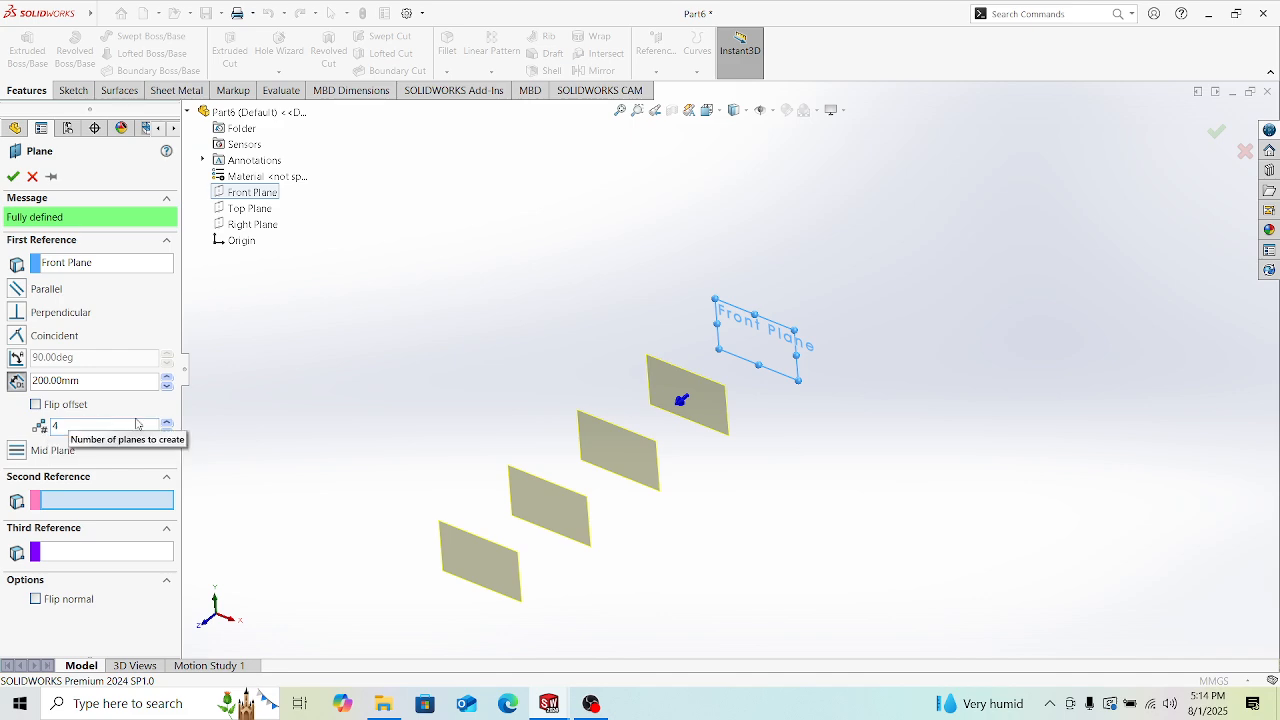
# Step: Set the number of planes to 1 and create the offset plane
pyautogui.moveTo(77, 427); pyautogui.dragTo(38, 429)
pyautogui.write('1')
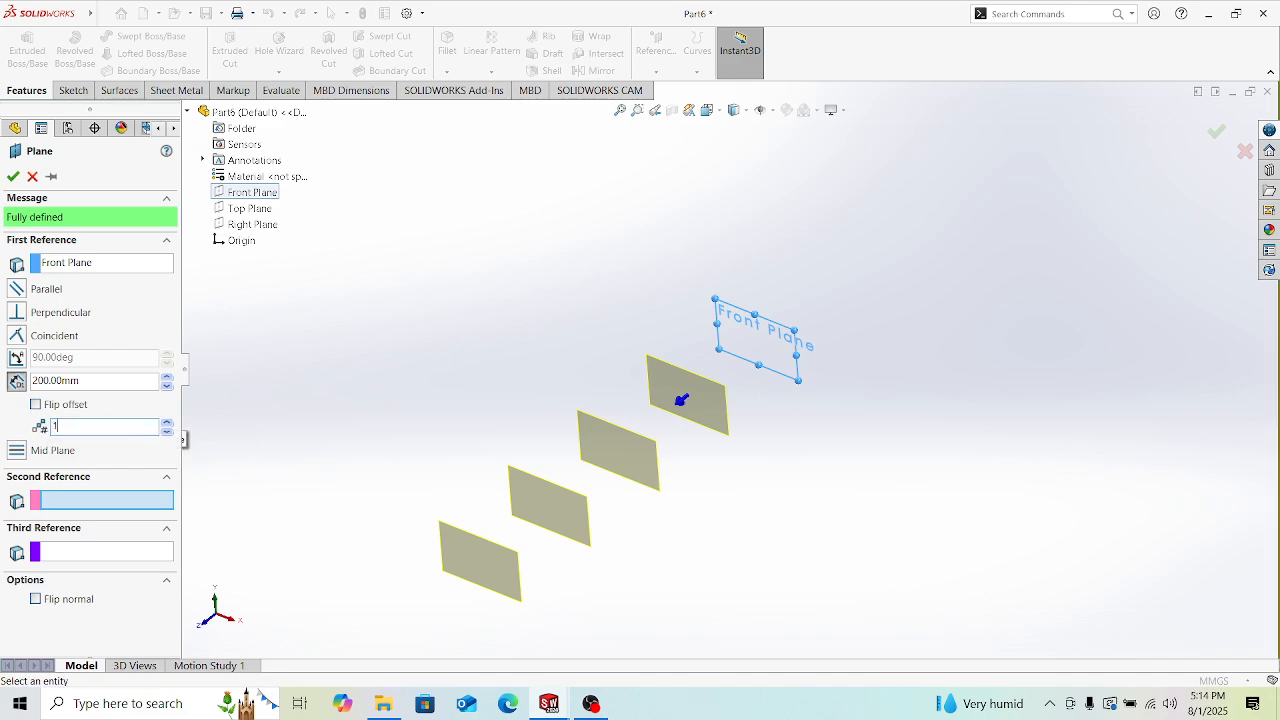
pyautogui.click(13, 176)
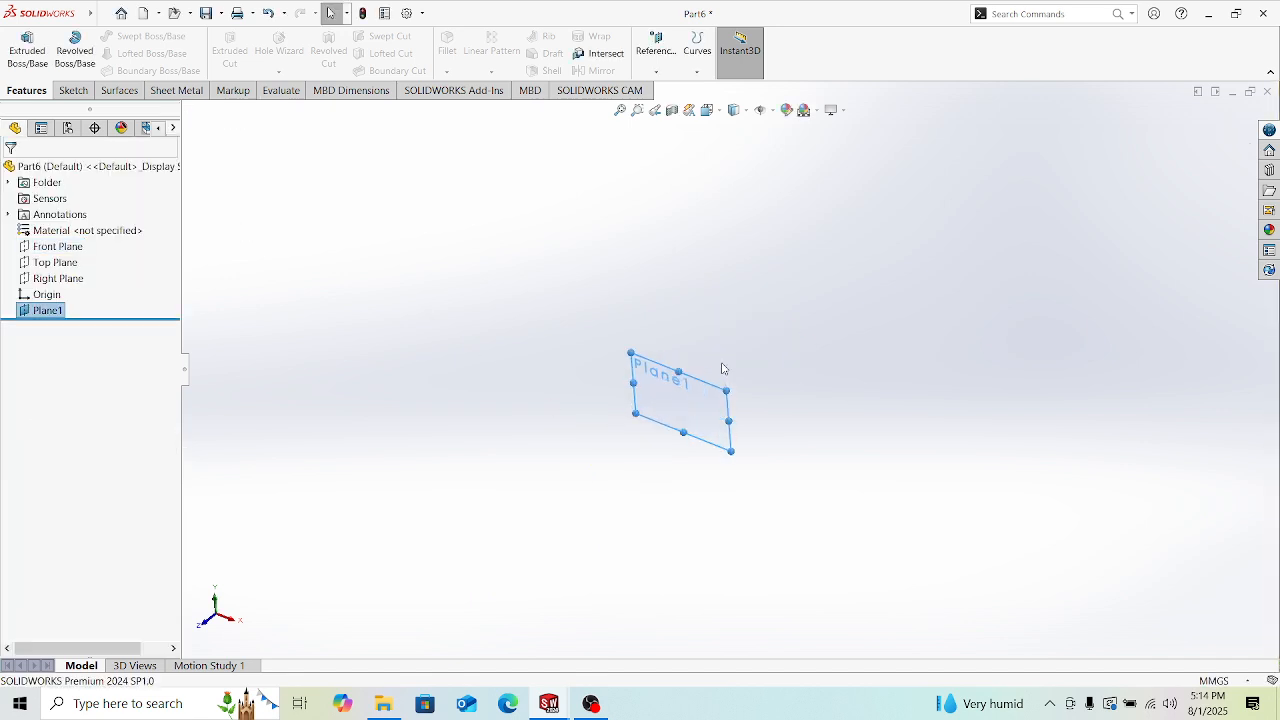
# Step: View the Top Plane alongside the new offset plane, then deselect it
pyautogui.scroll(-2, 708, 410)
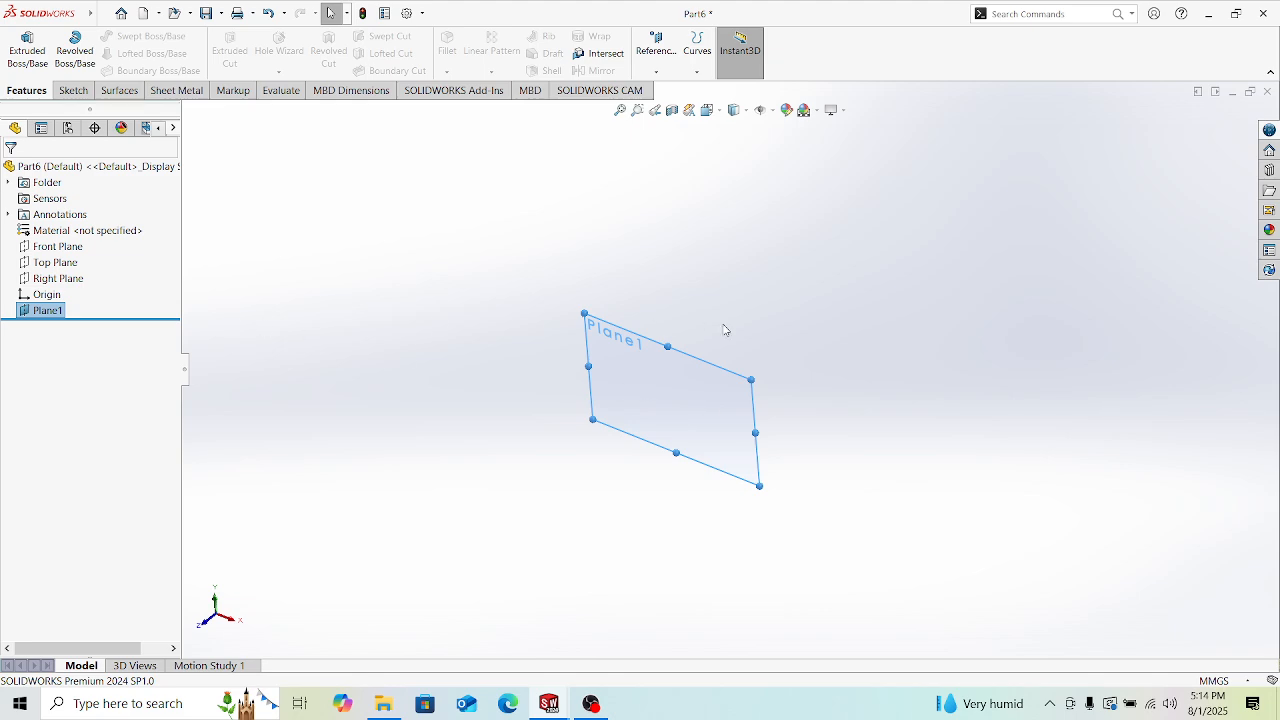
pyautogui.click(55, 263)
pyautogui.moveTo(903, 349); pyautogui.dragTo(880, 314, button='middle')
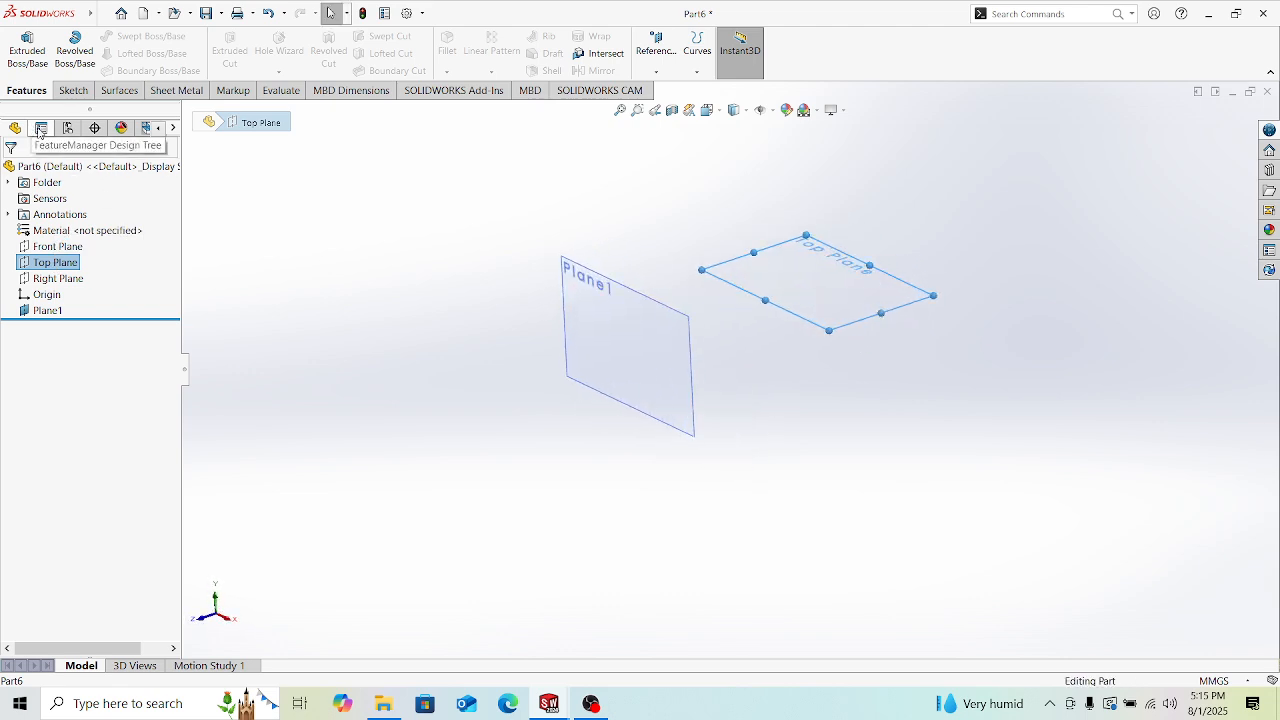
pyautogui.click(494, 417)
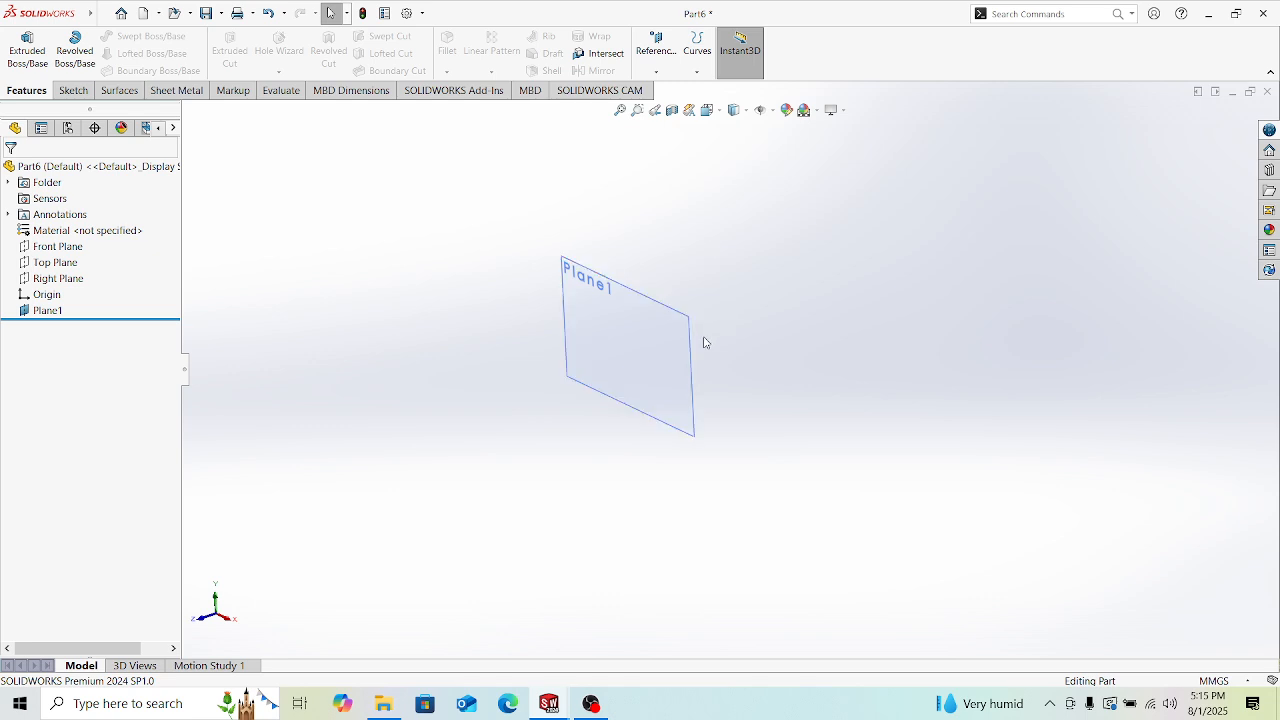
# Step: Start a new sketch on the offset plane Plane1
pyautogui.click(636, 345)
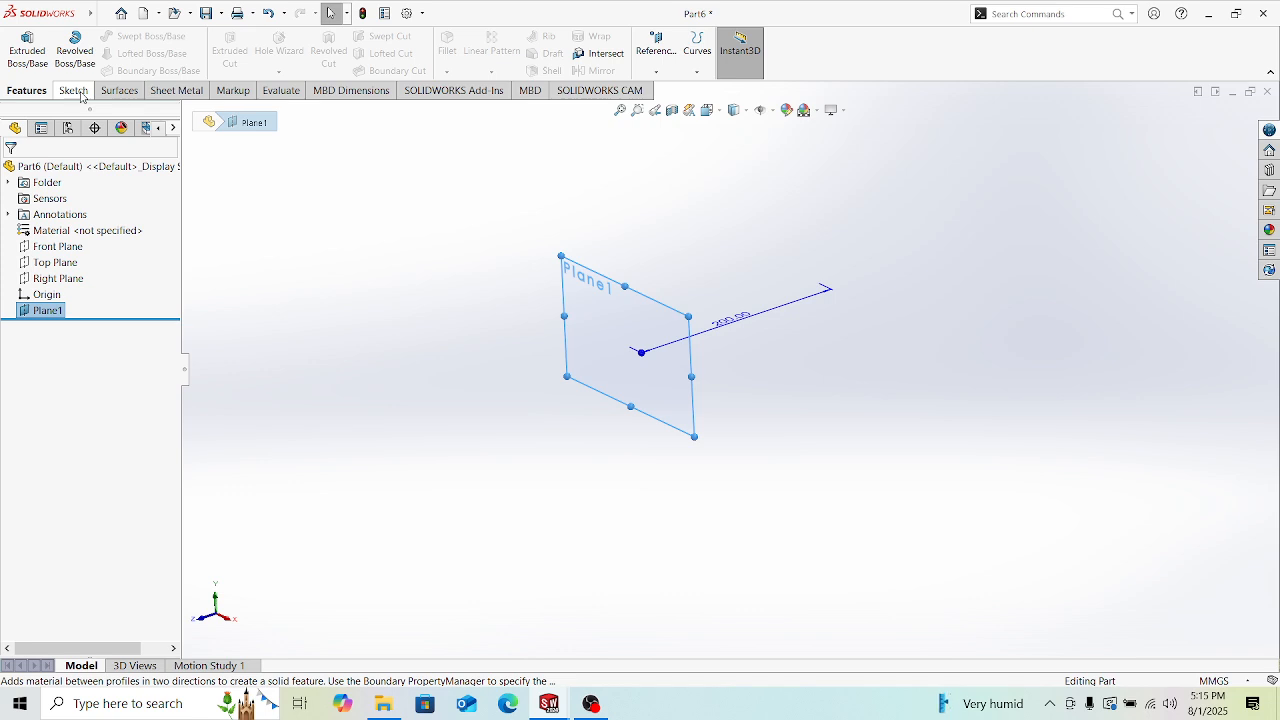
pyautogui.click(78, 92)
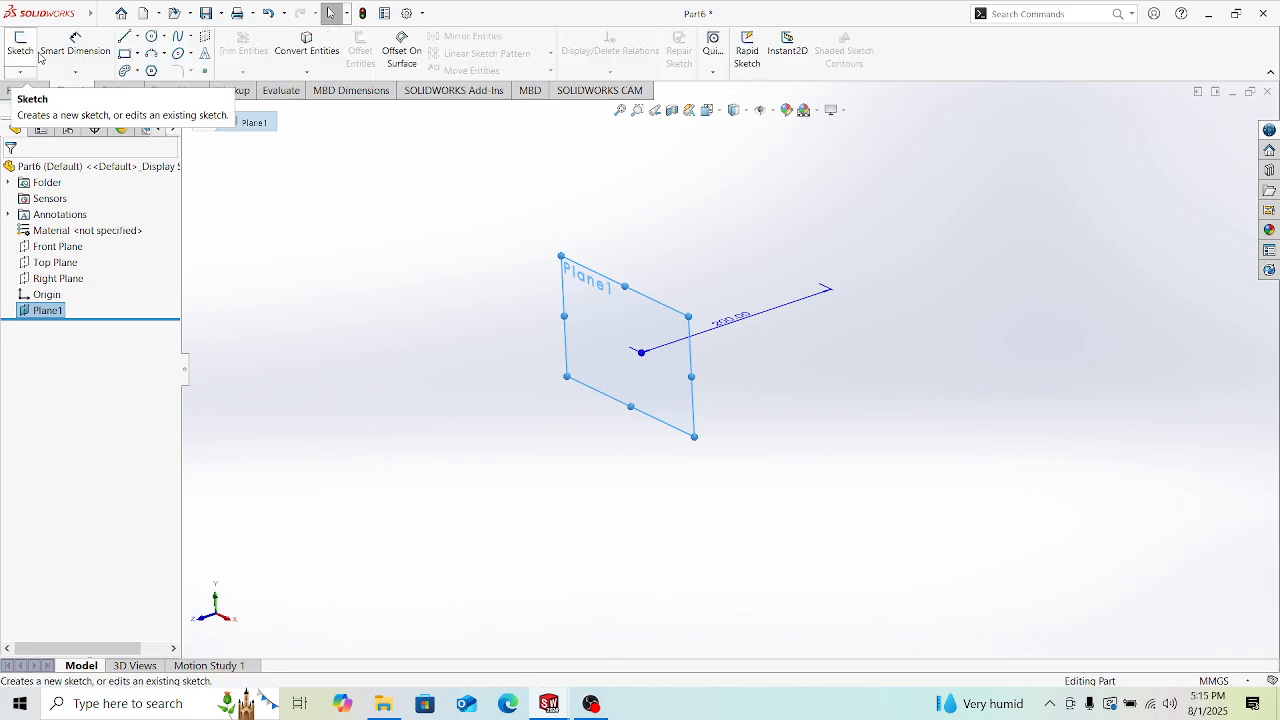
pyautogui.click(489, 357)
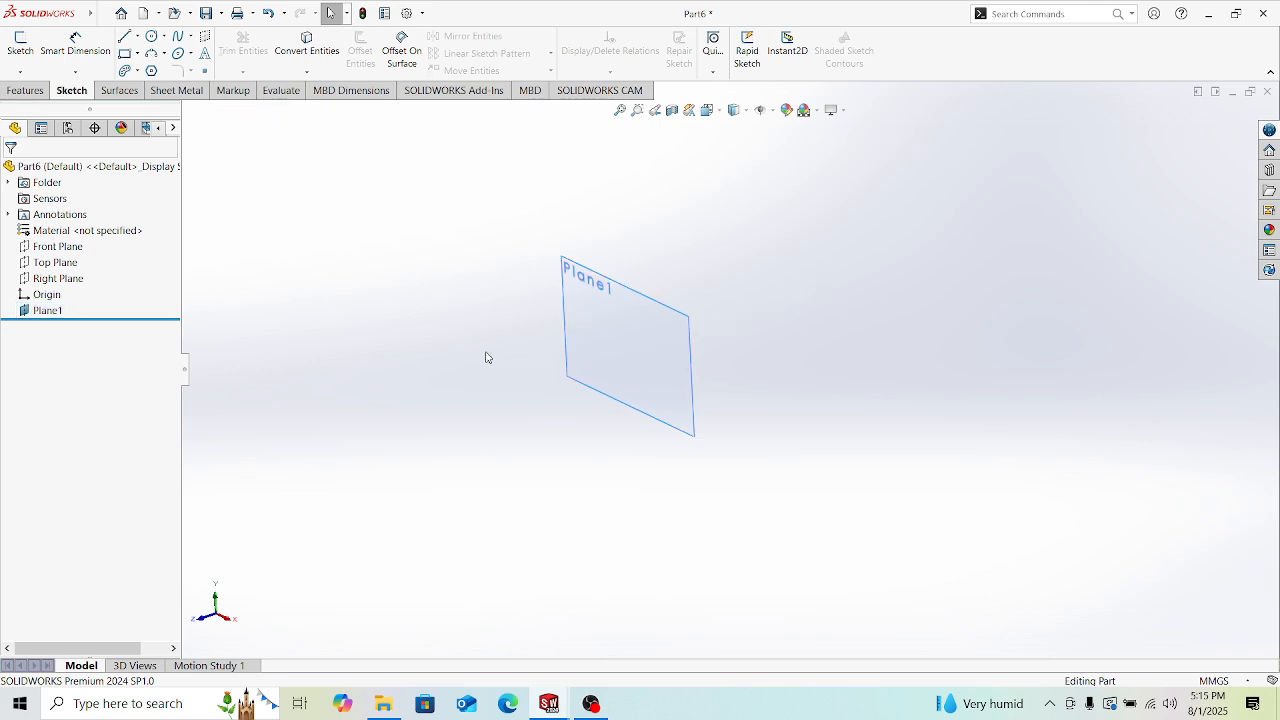
pyautogui.click(641, 318)
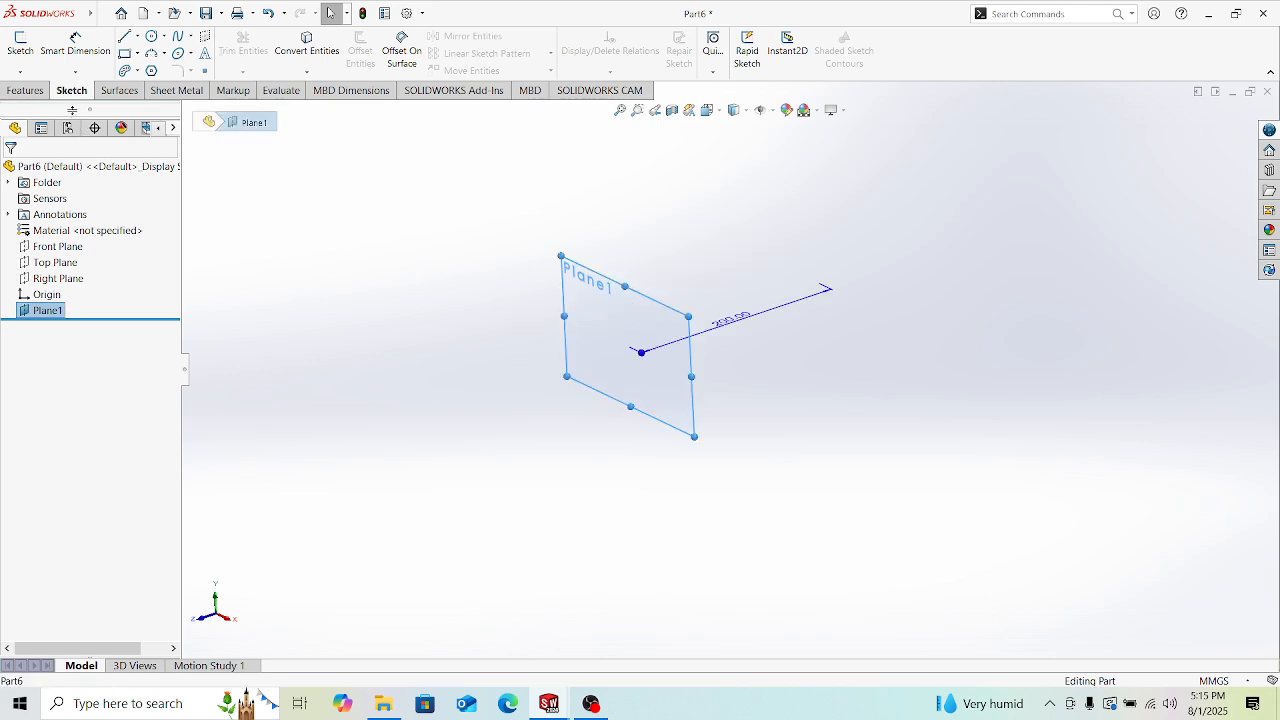
pyautogui.click(20, 45)
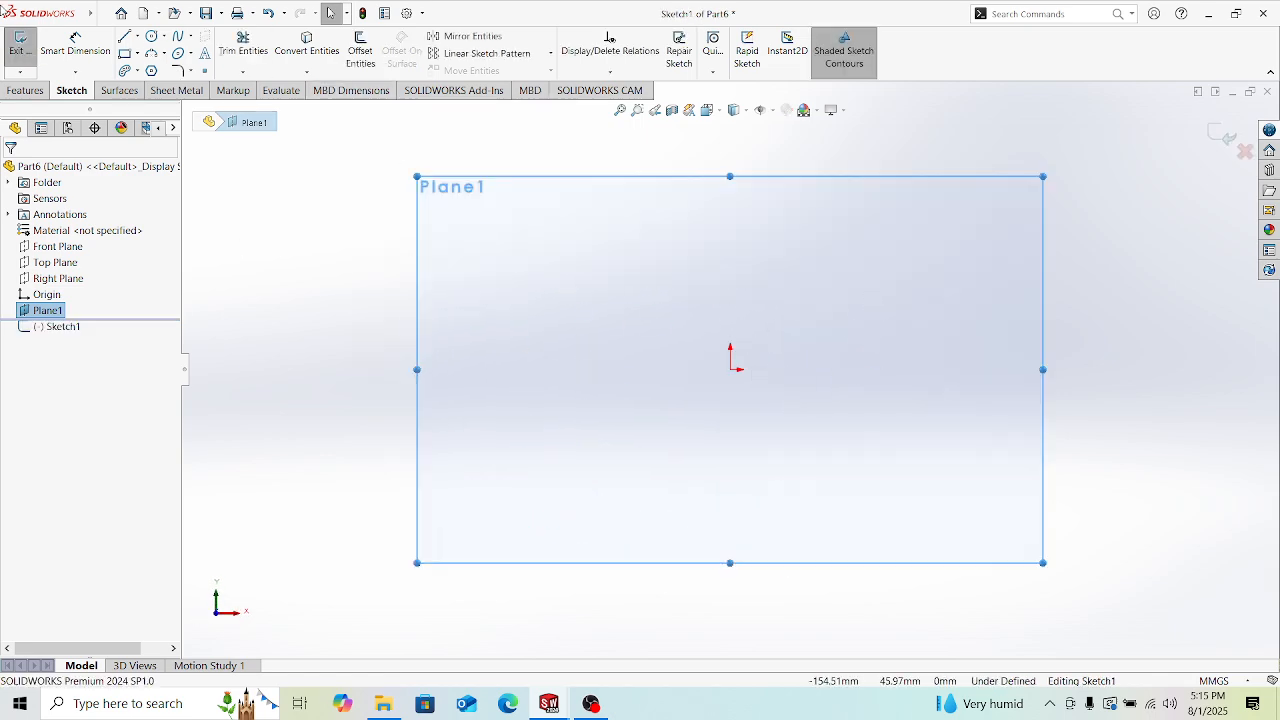
# Step: Sketch a circle centred on the origin and dimension its diameter to 80 mm
pyautogui.click(151, 36)
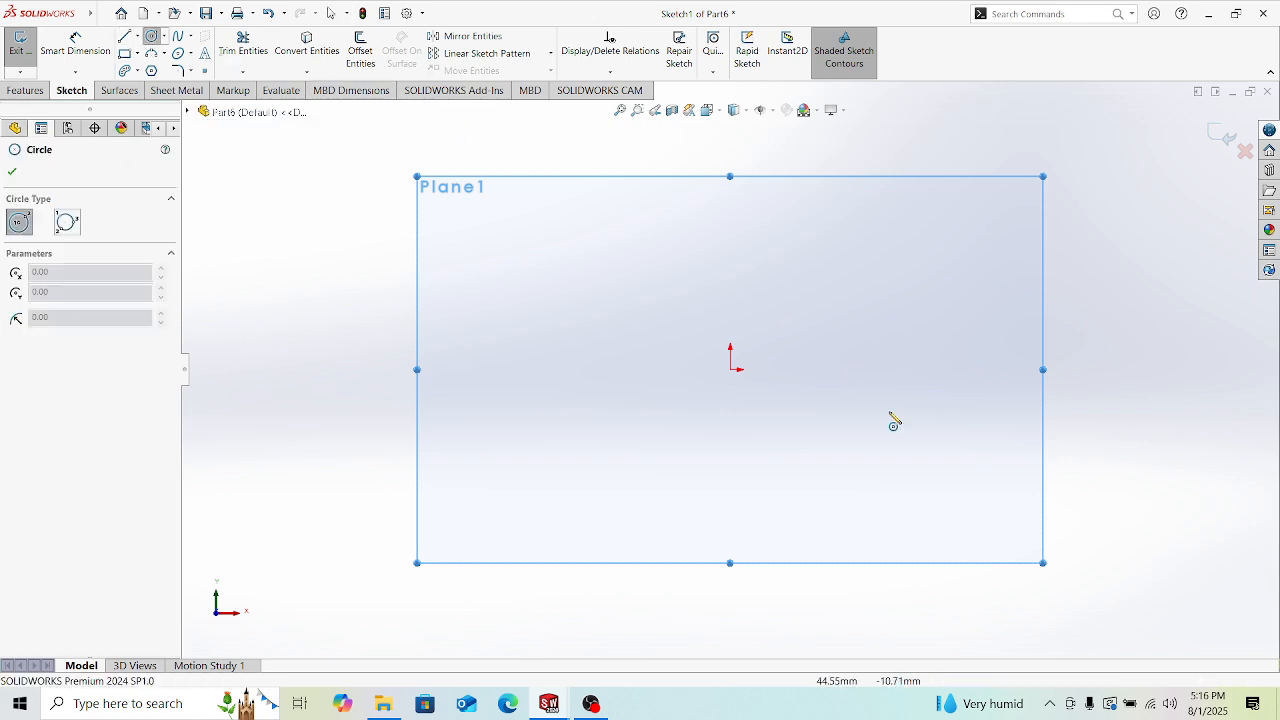
pyautogui.click(731, 370)
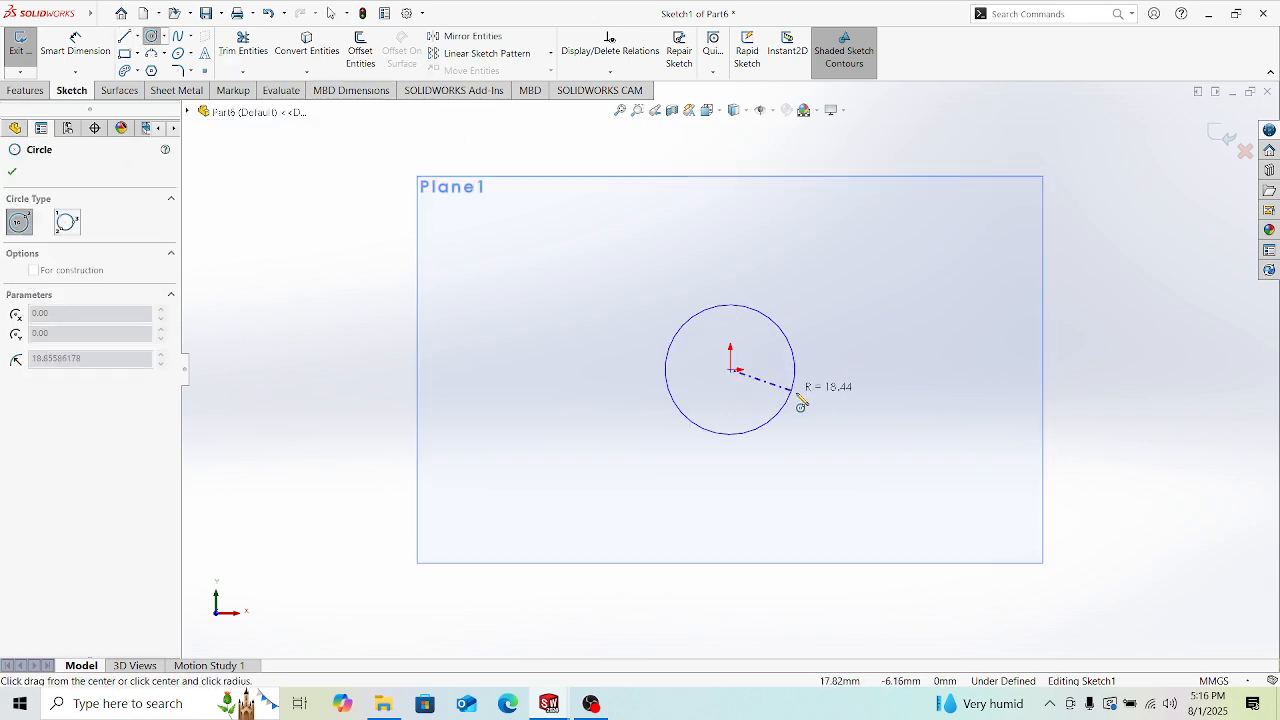
pyautogui.click(886, 369)
pyautogui.moveTo(961, 368); pyautogui.dragTo(900, 200, button='right')
pyautogui.click(856, 272)
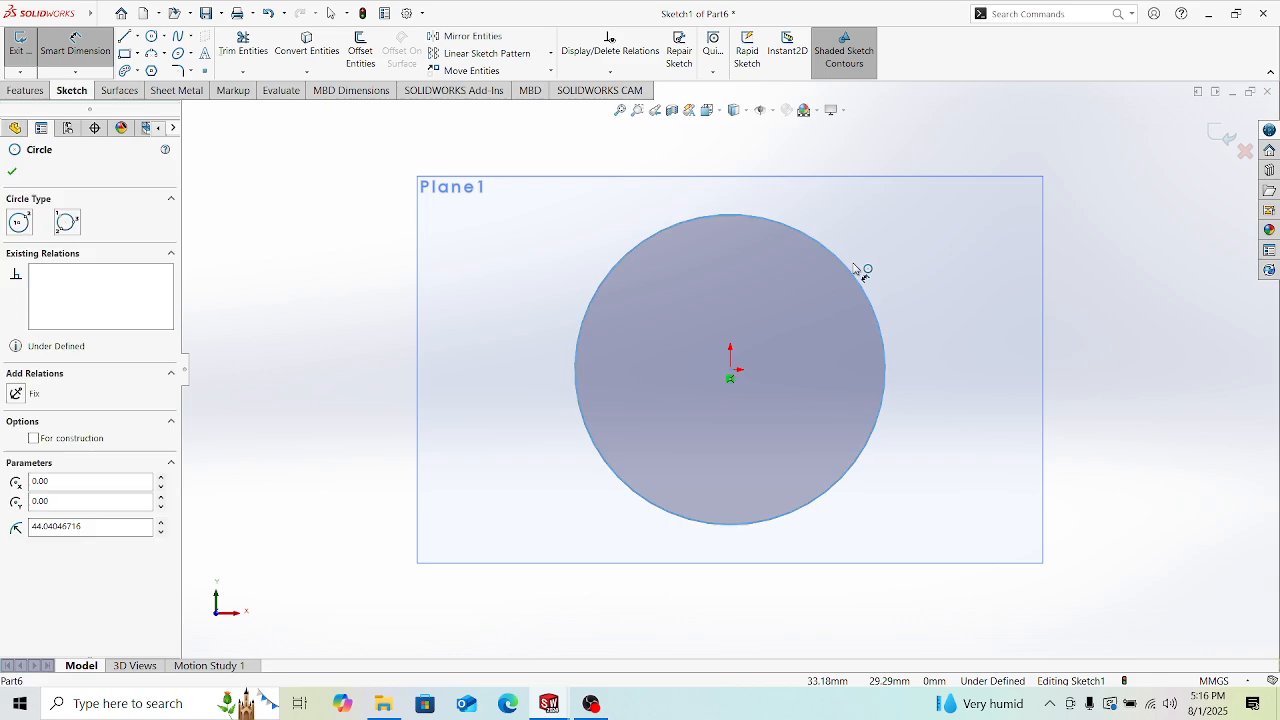
pyautogui.click(928, 265)
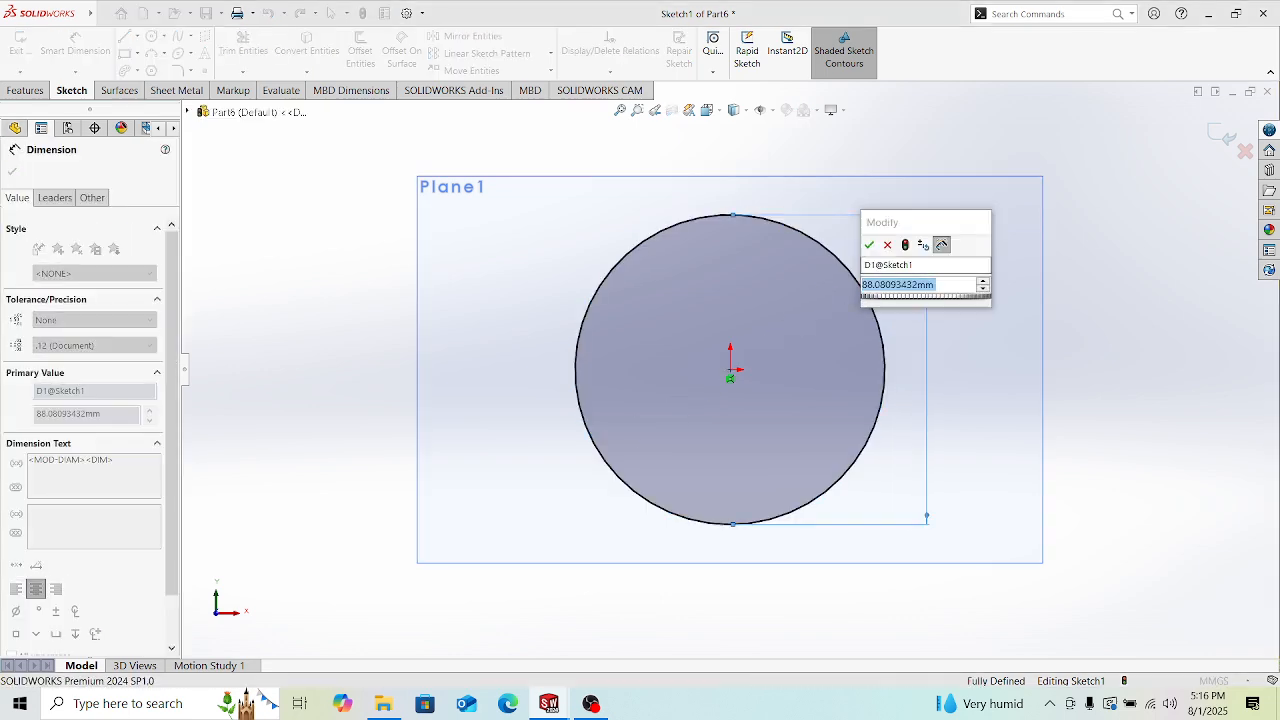
pyautogui.write('80')
pyautogui.press('Return')
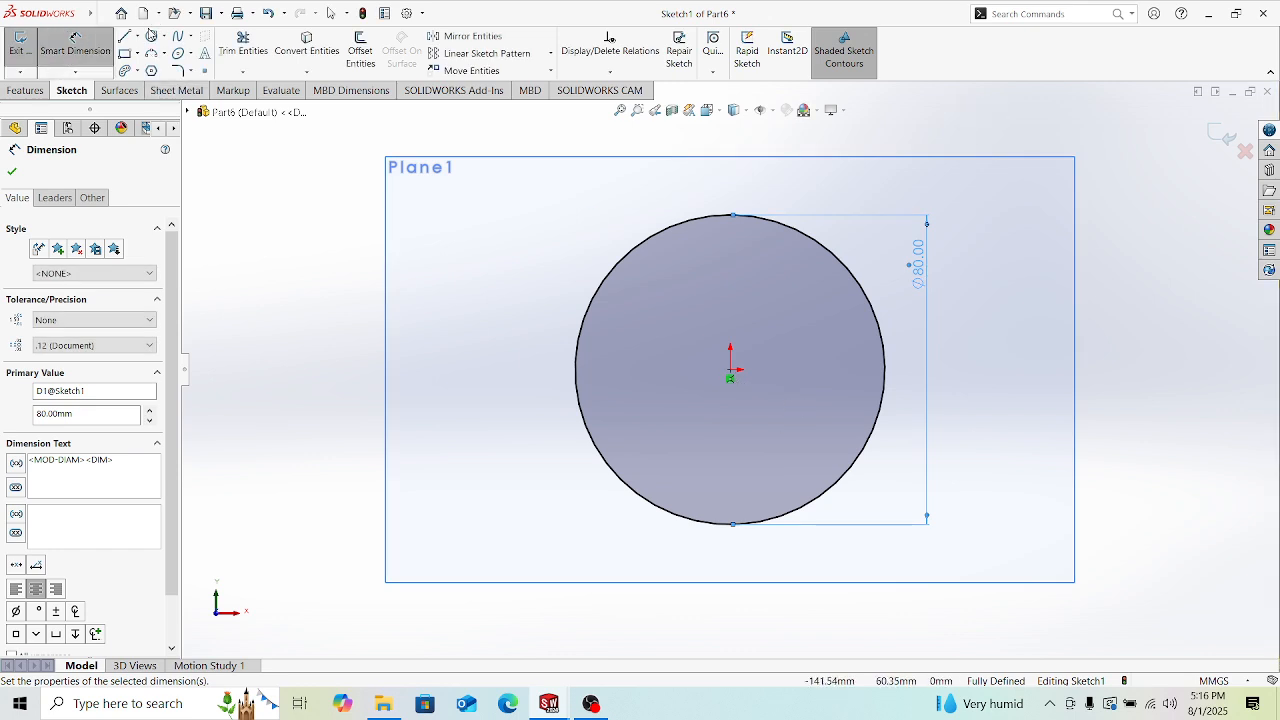
# Step: Sketch a smaller concentric circle on the origin and dimension its diameter to 60 mm
pyautogui.click(152, 36)
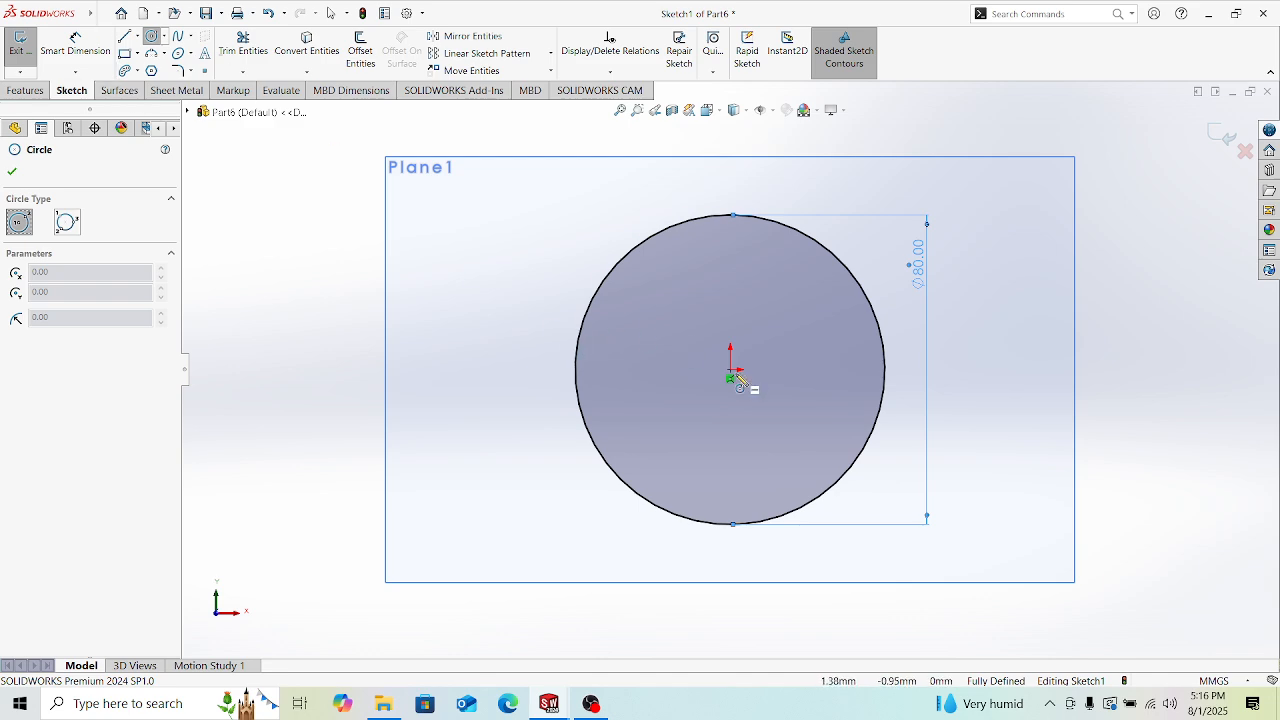
pyautogui.click(730, 370)
pyautogui.click(743, 255)
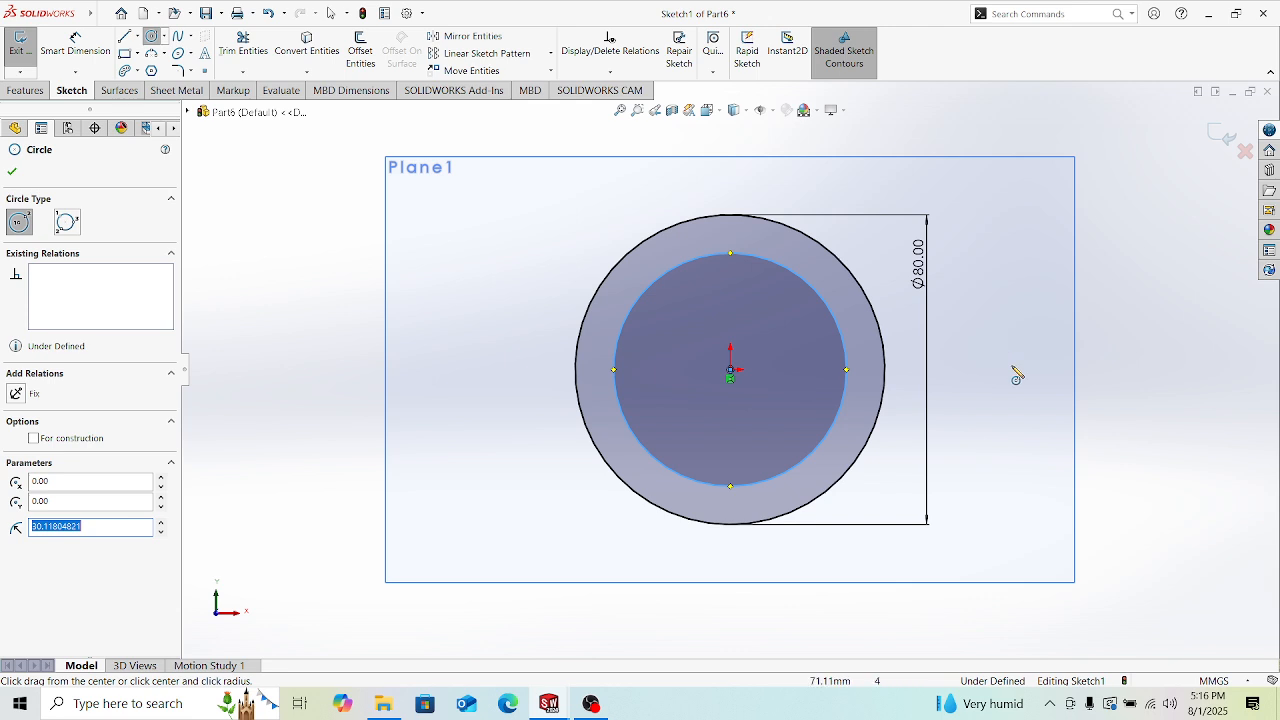
pyautogui.moveTo(1012, 367); pyautogui.dragTo(1004, 296, button='right')
pyautogui.click(823, 299)
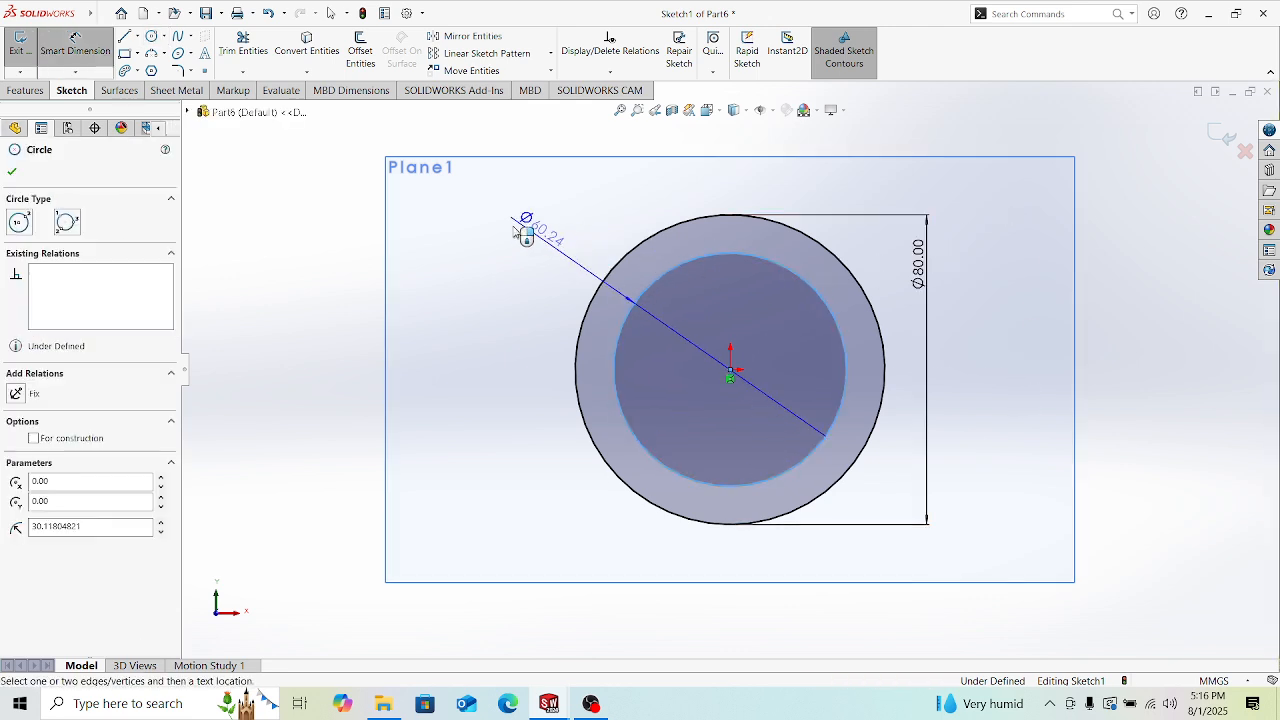
pyautogui.click(515, 230)
pyautogui.write('6')
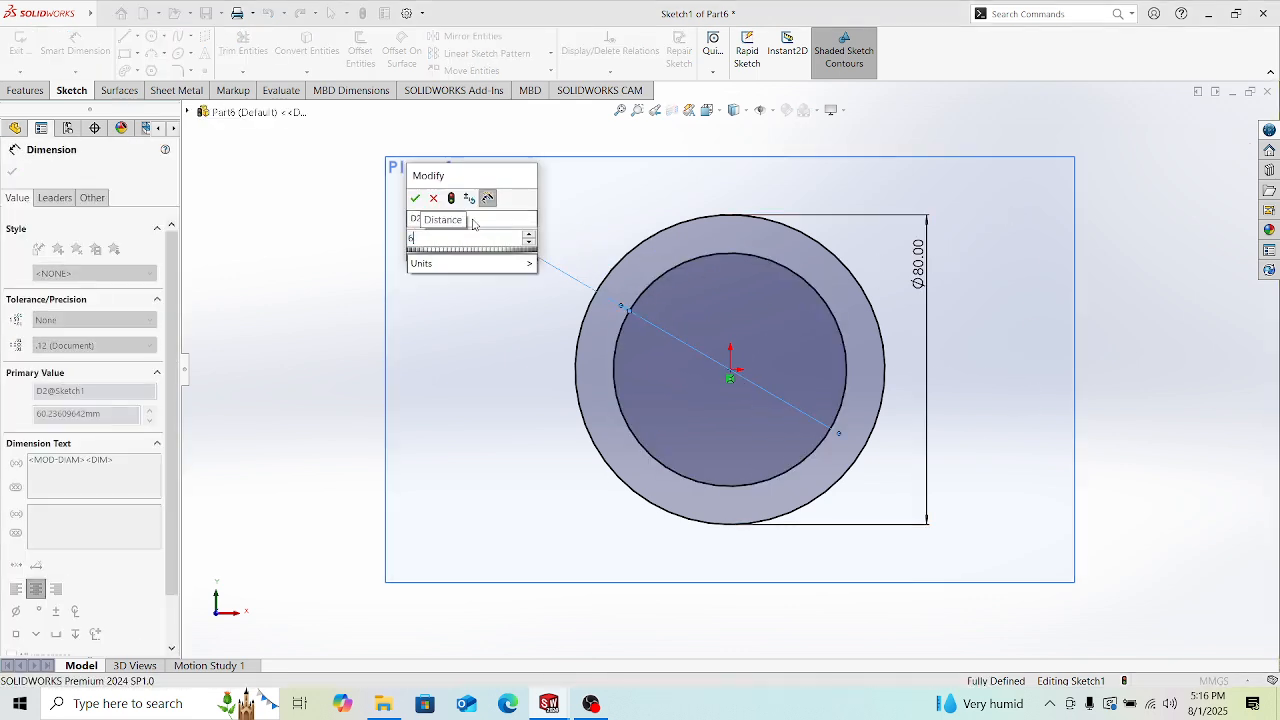
pyautogui.write('0')
pyautogui.press('Return')
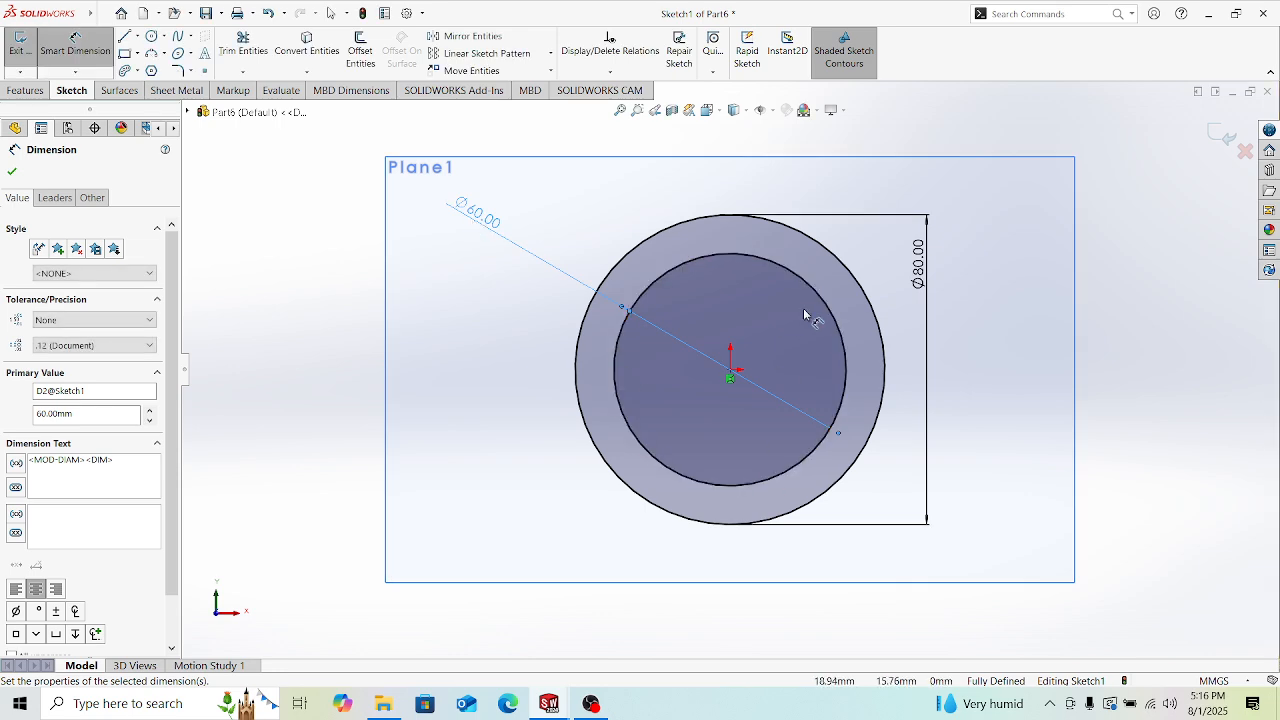
# Step: Check the two concentric circles in isometric and front views, then exit the sketch
pyautogui.moveTo(1066, 369); pyautogui.dragTo(1017, 405, button='middle')
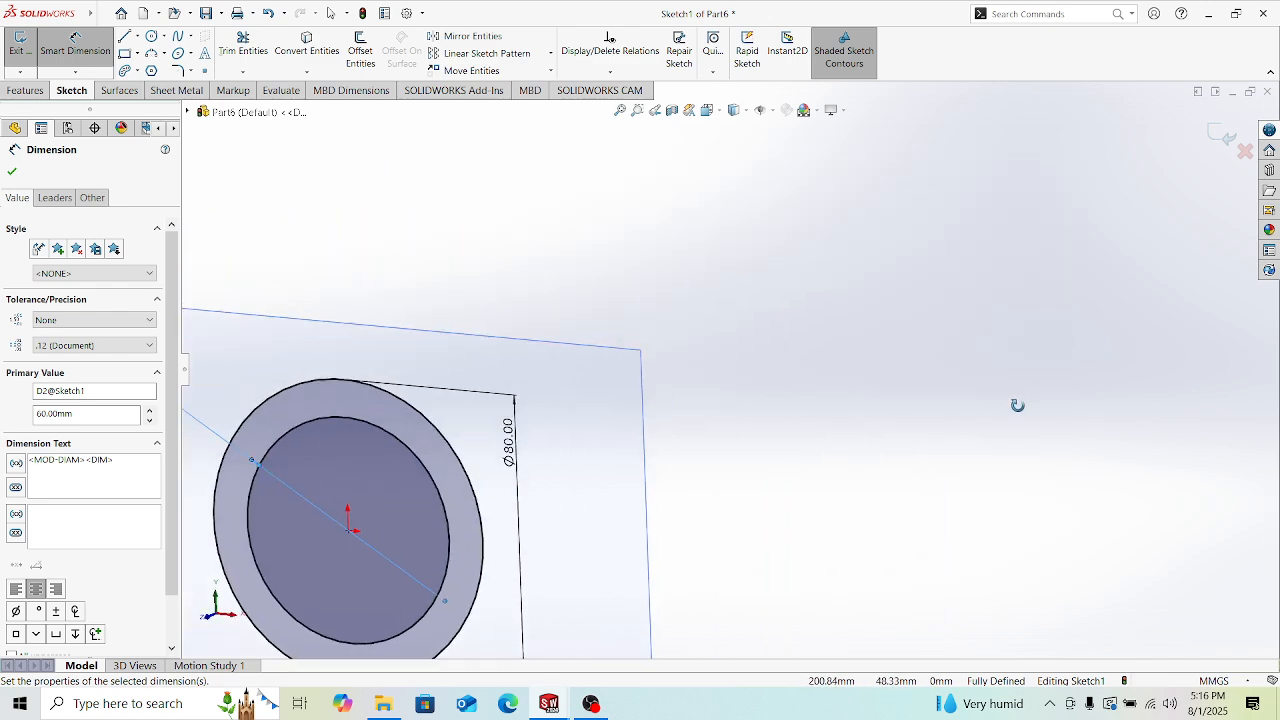
pyautogui.scroll(6, 697, 470)
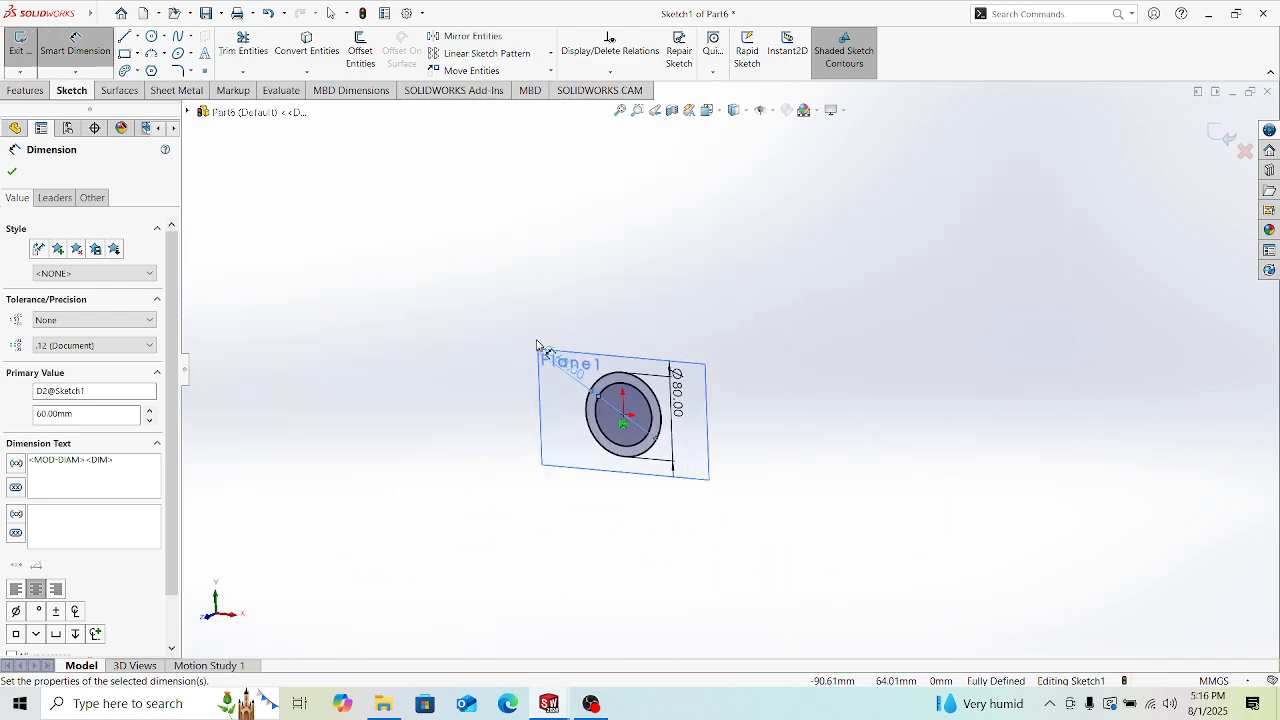
pyautogui.hotkey('ctrl', '8')
pyautogui.hotkey('ctrl', '7')
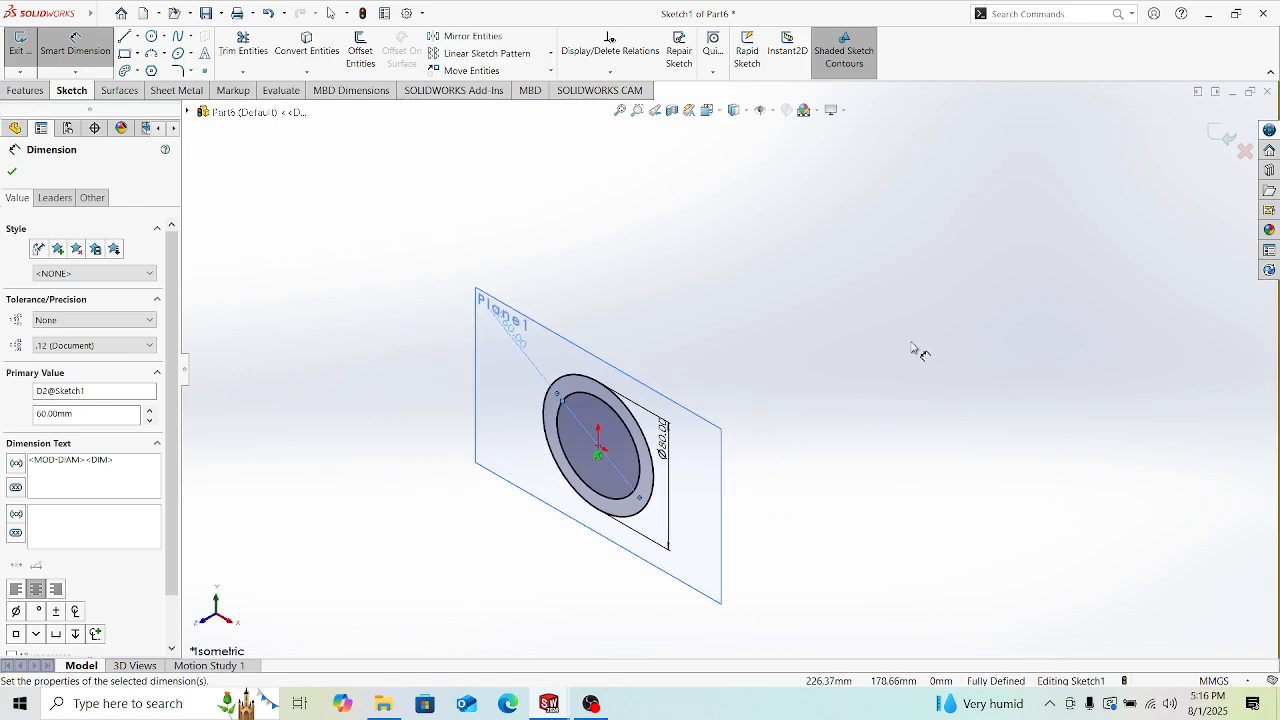
pyautogui.hotkey('ctrl', '8')
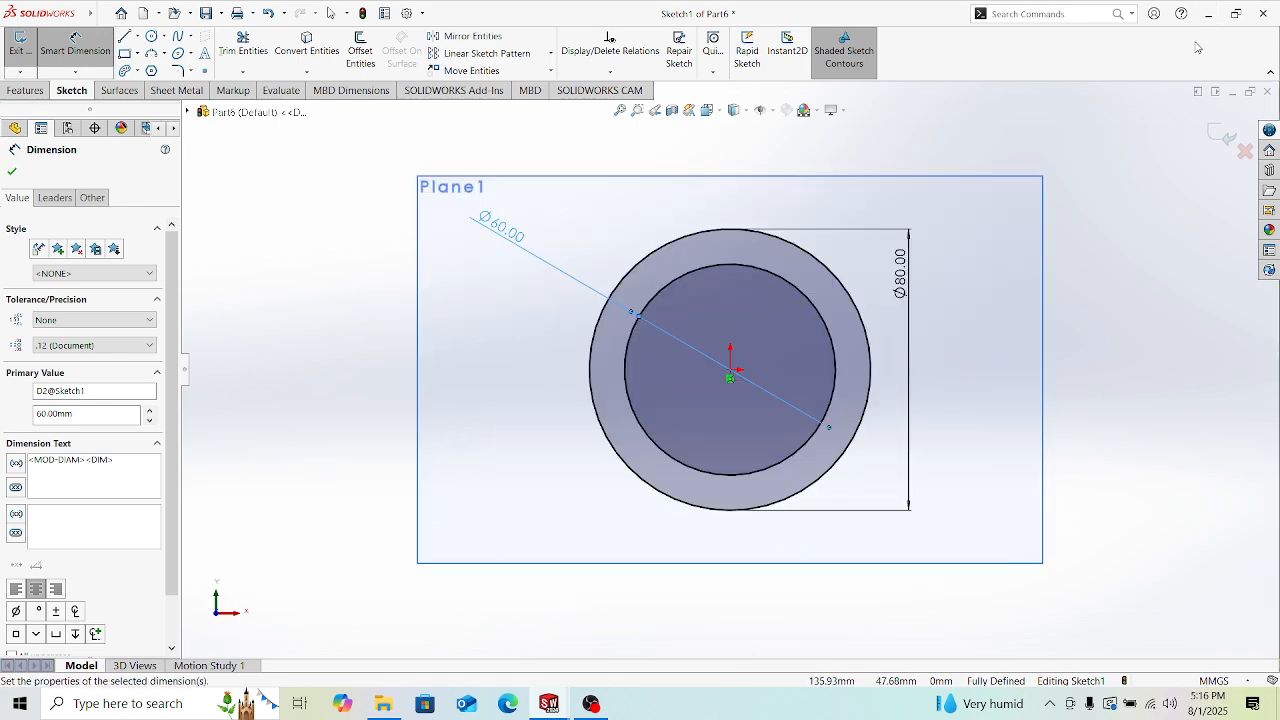
pyautogui.click(1223, 135)
# Step: Examine the circle sketch on its offset plane from side and angled views
pyautogui.scroll(3, 711, 360)
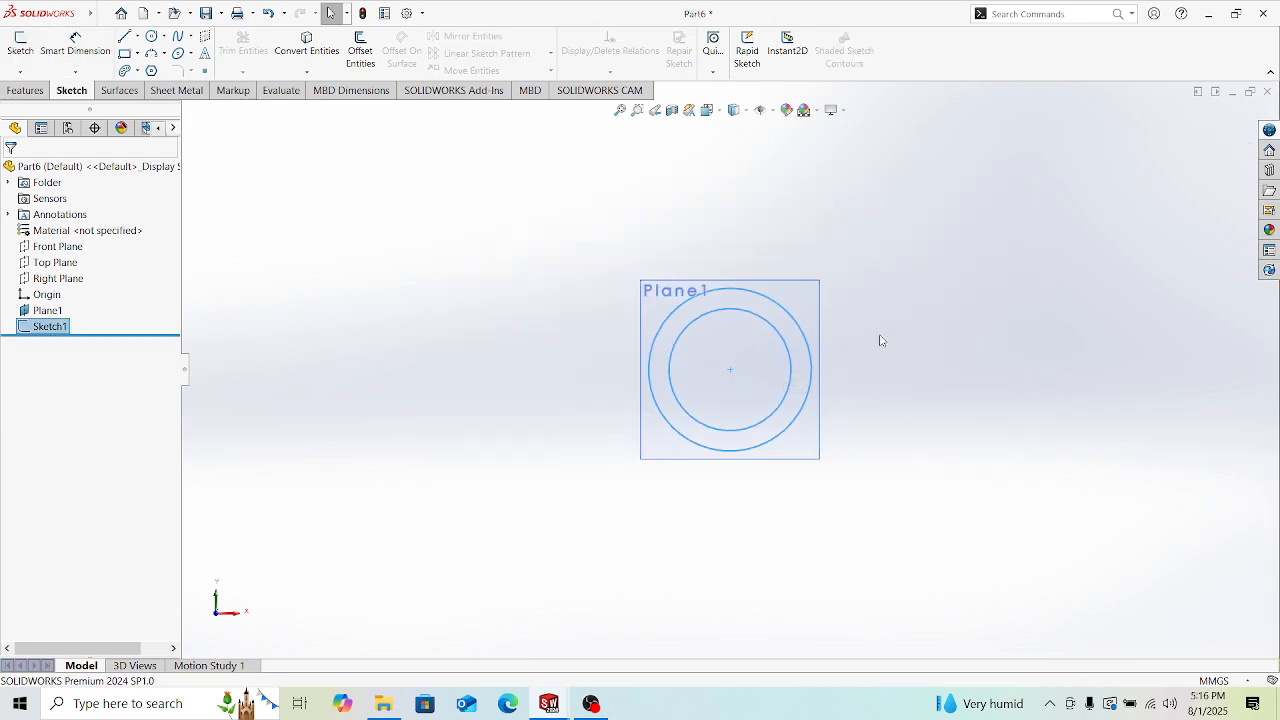
pyautogui.moveTo(920, 389); pyautogui.dragTo(840, 445, button='middle')
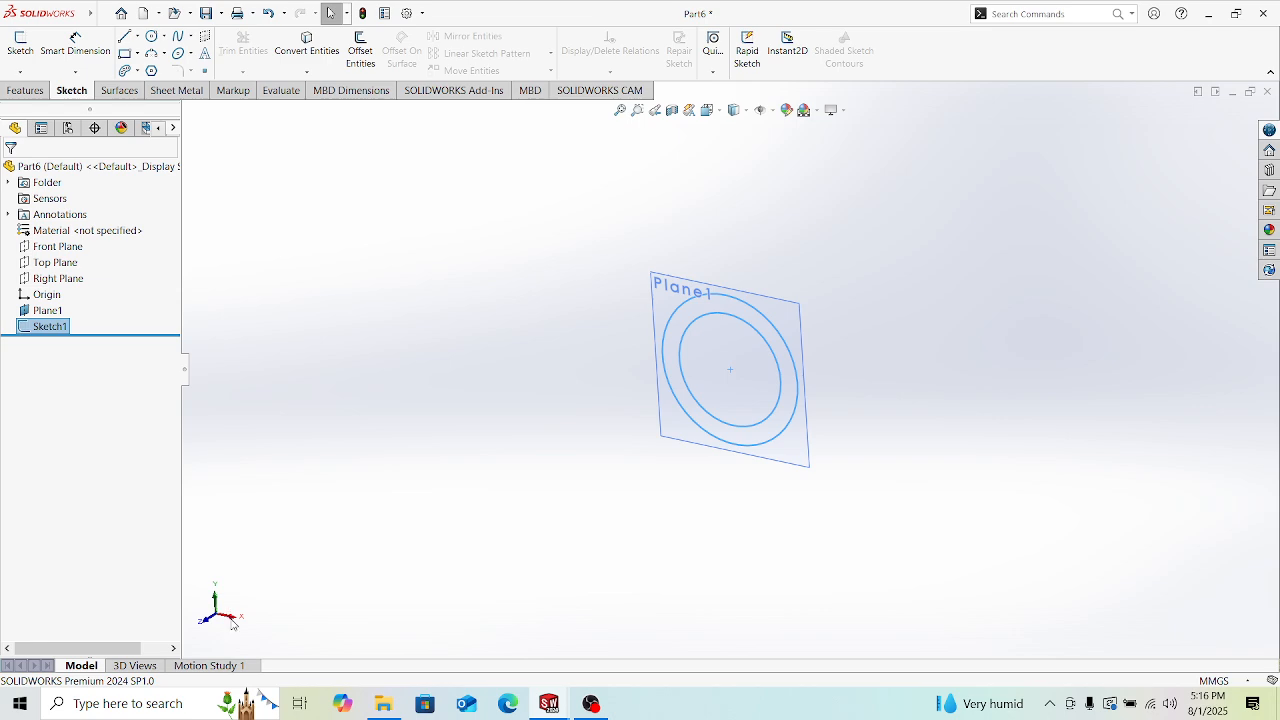
pyautogui.click(232, 620)
pyautogui.scroll(4, 467, 470)
pyautogui.moveTo(574, 392); pyautogui.dragTo(604, 462, button='middle')
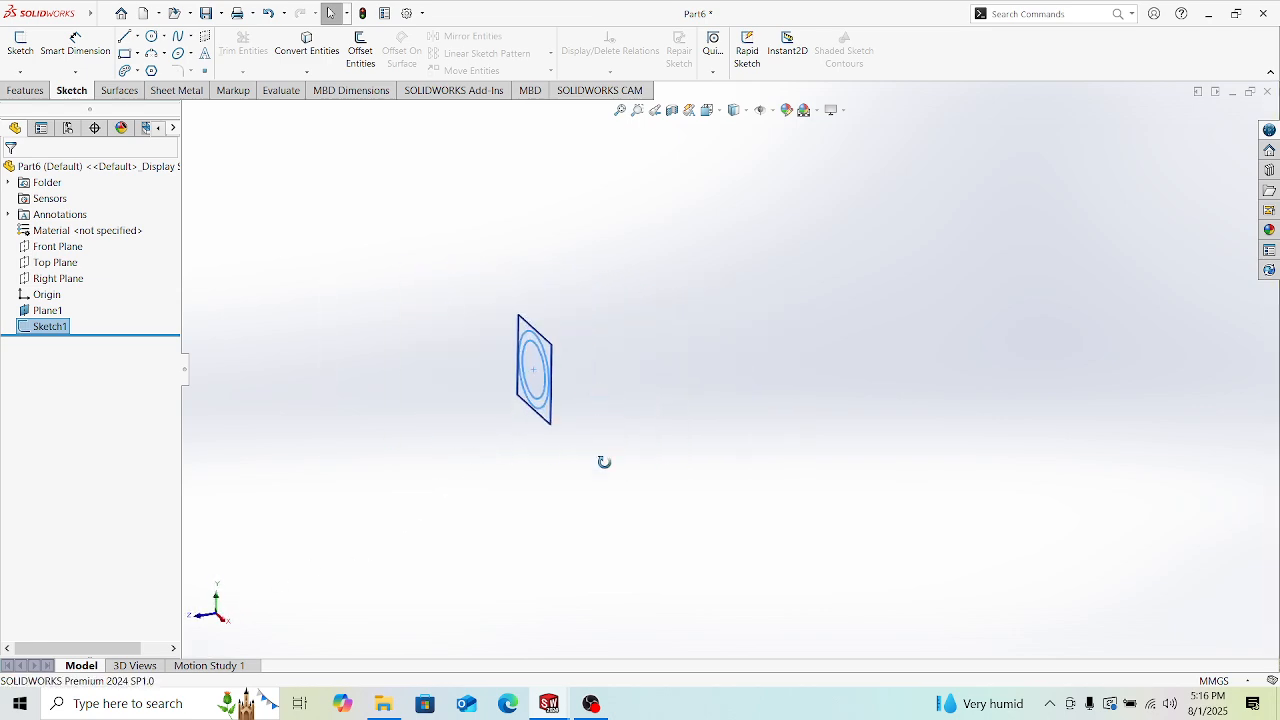
pyautogui.scroll(2, 572, 408)
pyautogui.scroll(-3, 572, 375)
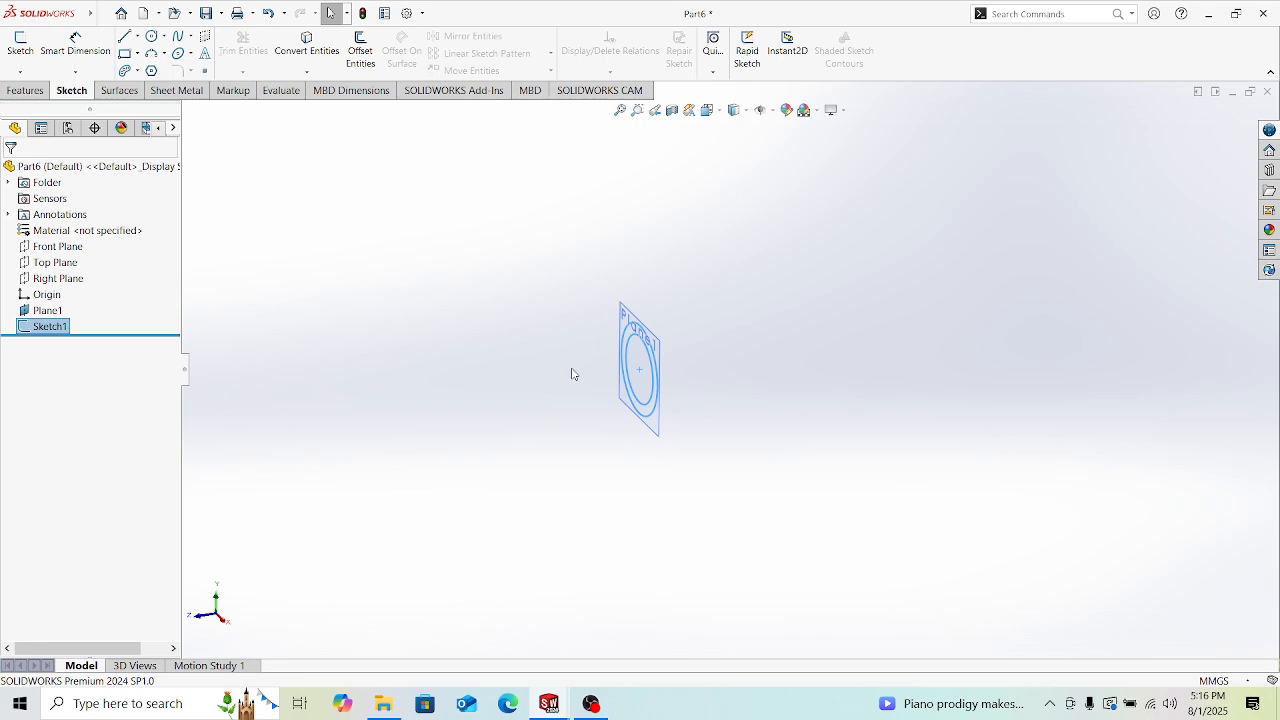
# Step: Open a new sketch on the Top Plane for the sweep path
pyautogui.scroll(-3, 570, 372)
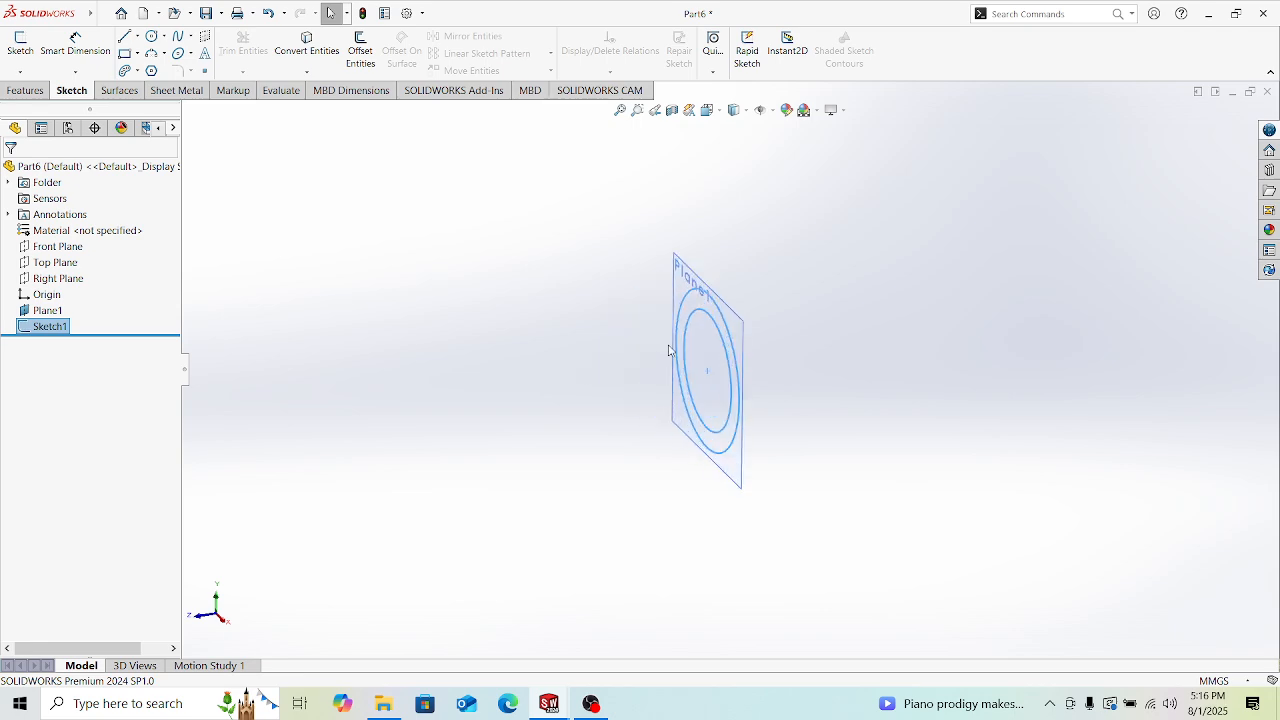
pyautogui.click(731, 335)
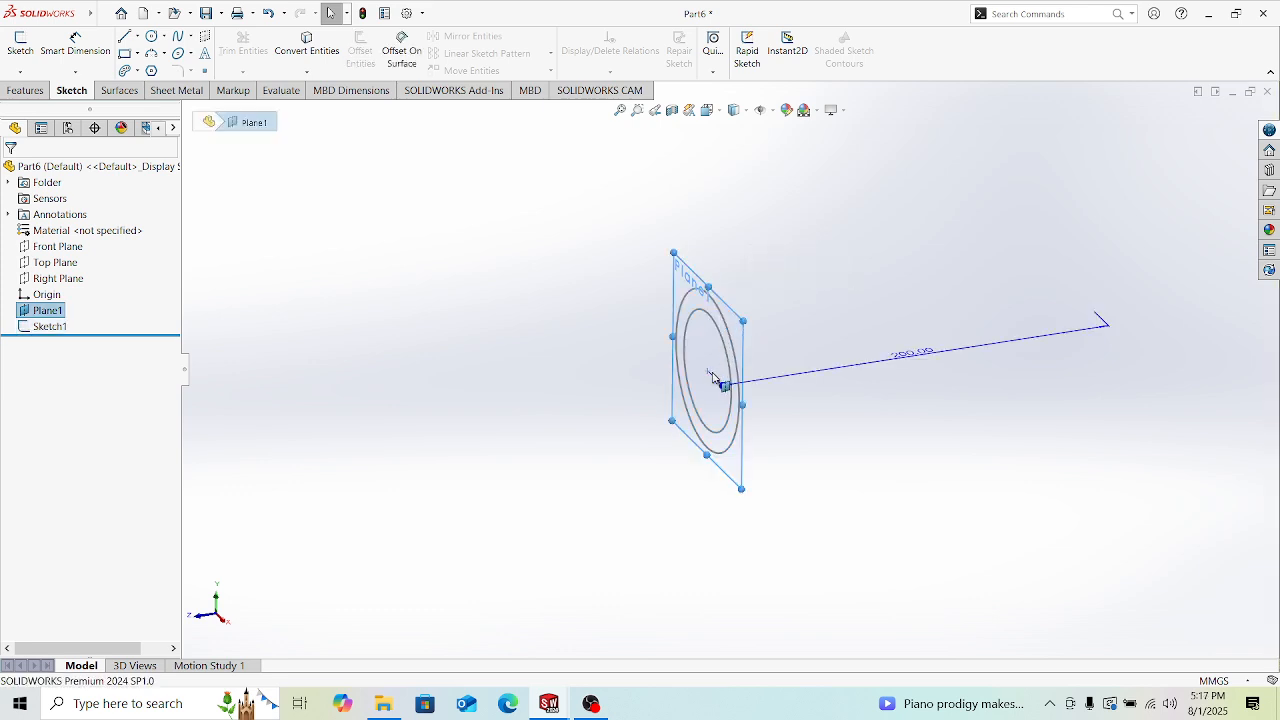
pyautogui.click(45, 264)
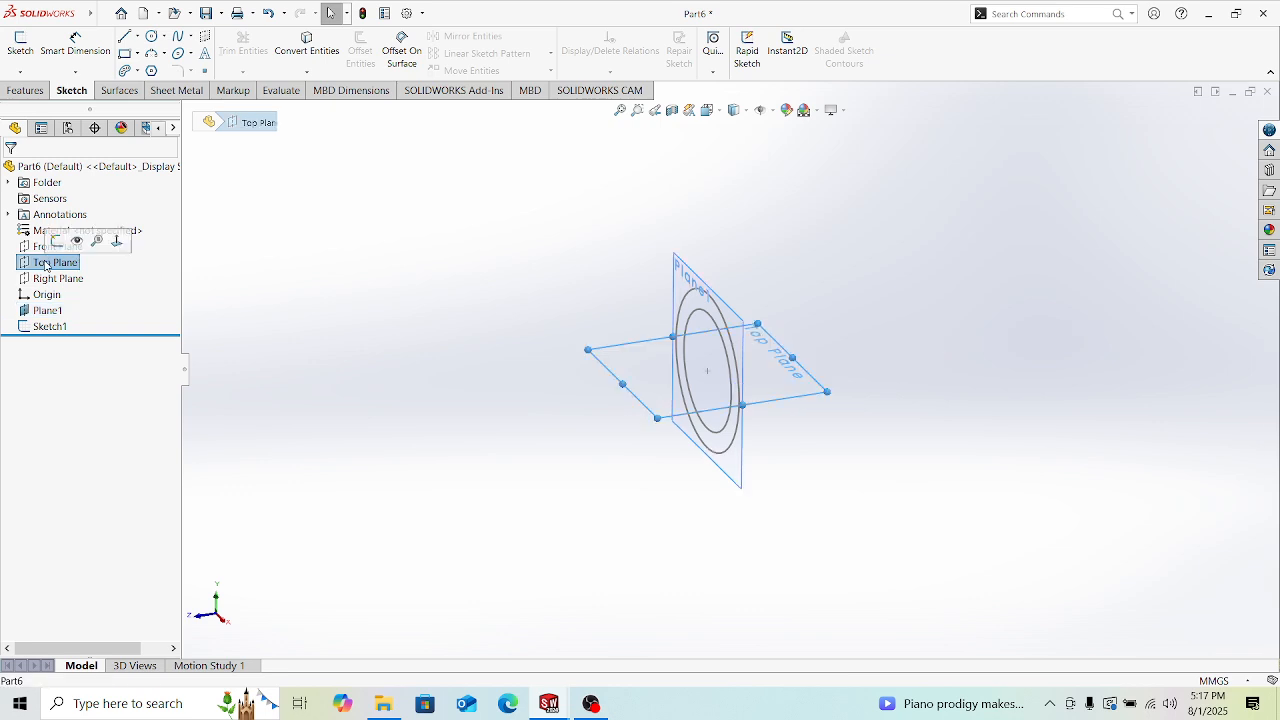
pyautogui.scroll(-3, 827, 361)
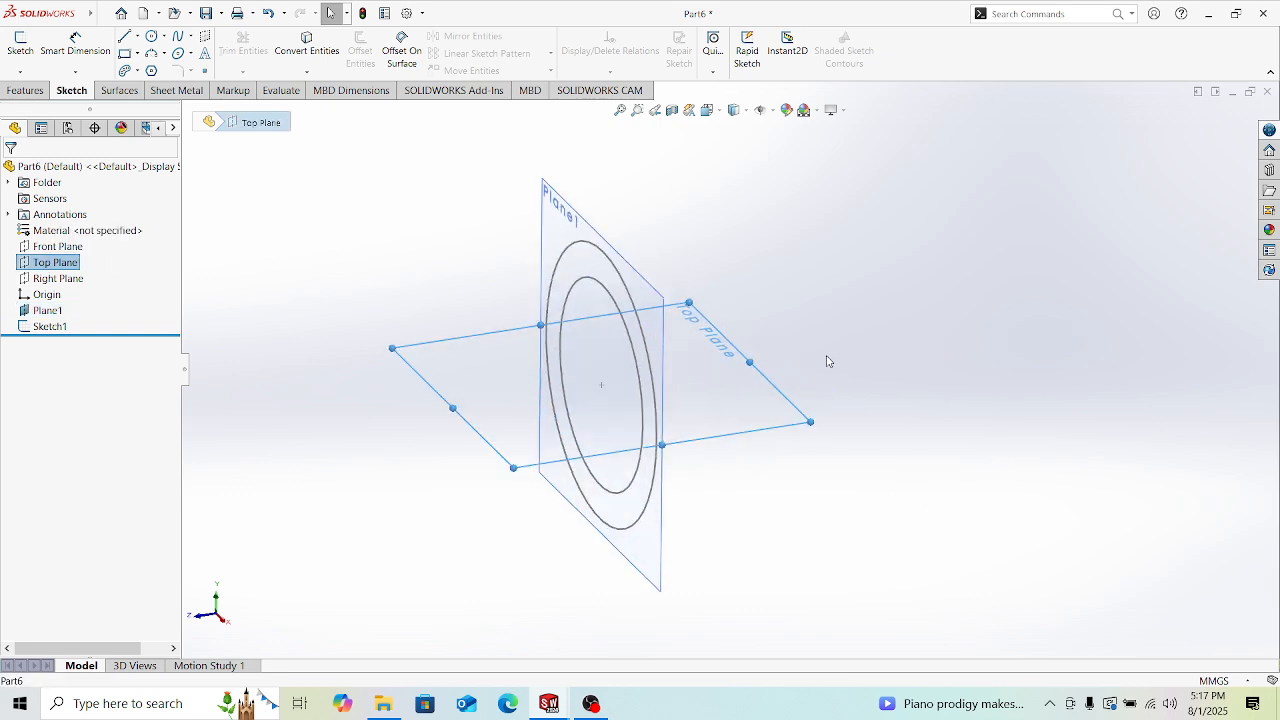
pyautogui.scroll(2, 700, 380)
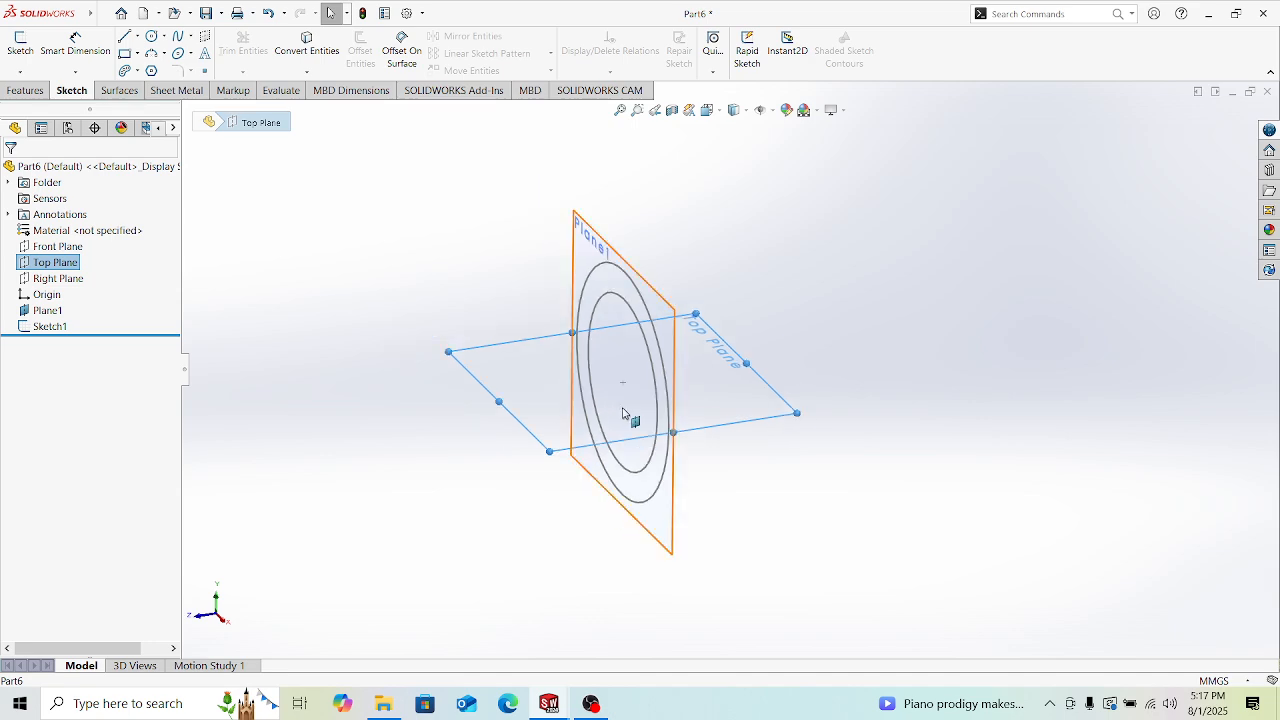
pyautogui.scroll(1, 628, 418)
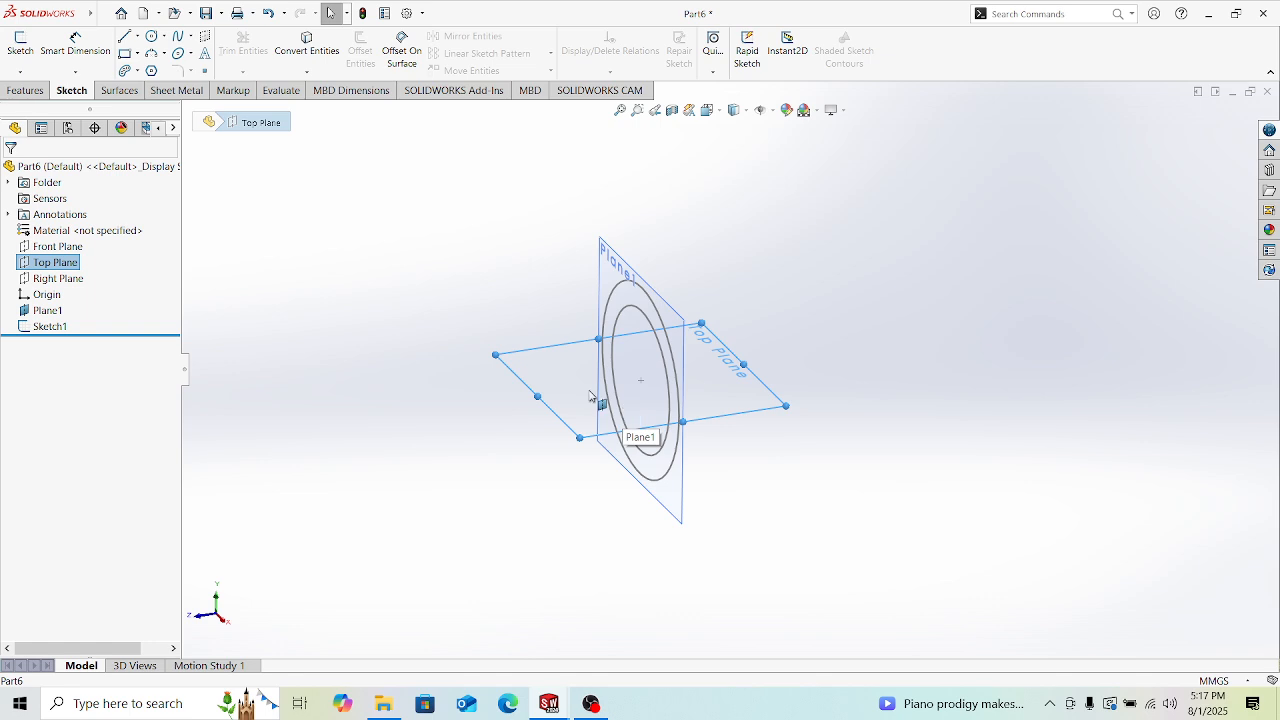
pyautogui.click(20, 42)
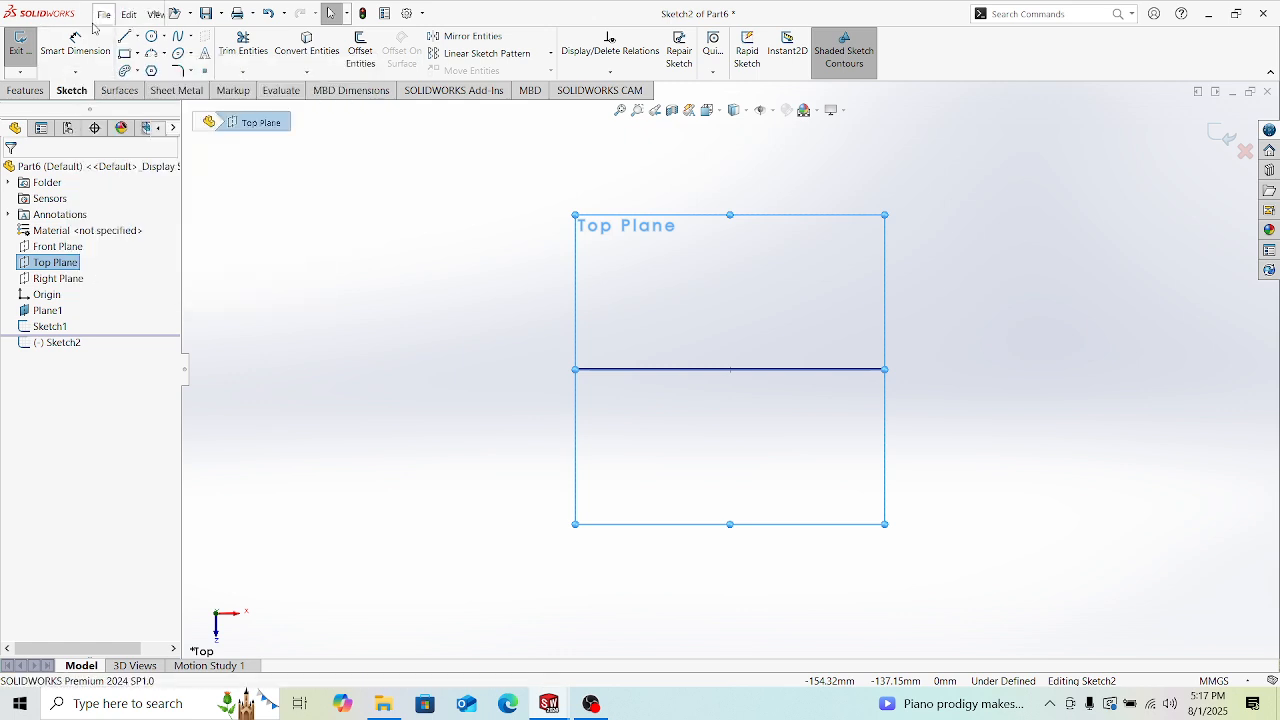
pyautogui.click(98, 18)
pyautogui.click(326, 174)
# Step: Sketch a vertical line about 40 mm long from the circles' centre, continued by two slanted segments about 34 mm and 48 mm long
pyautogui.press('l')
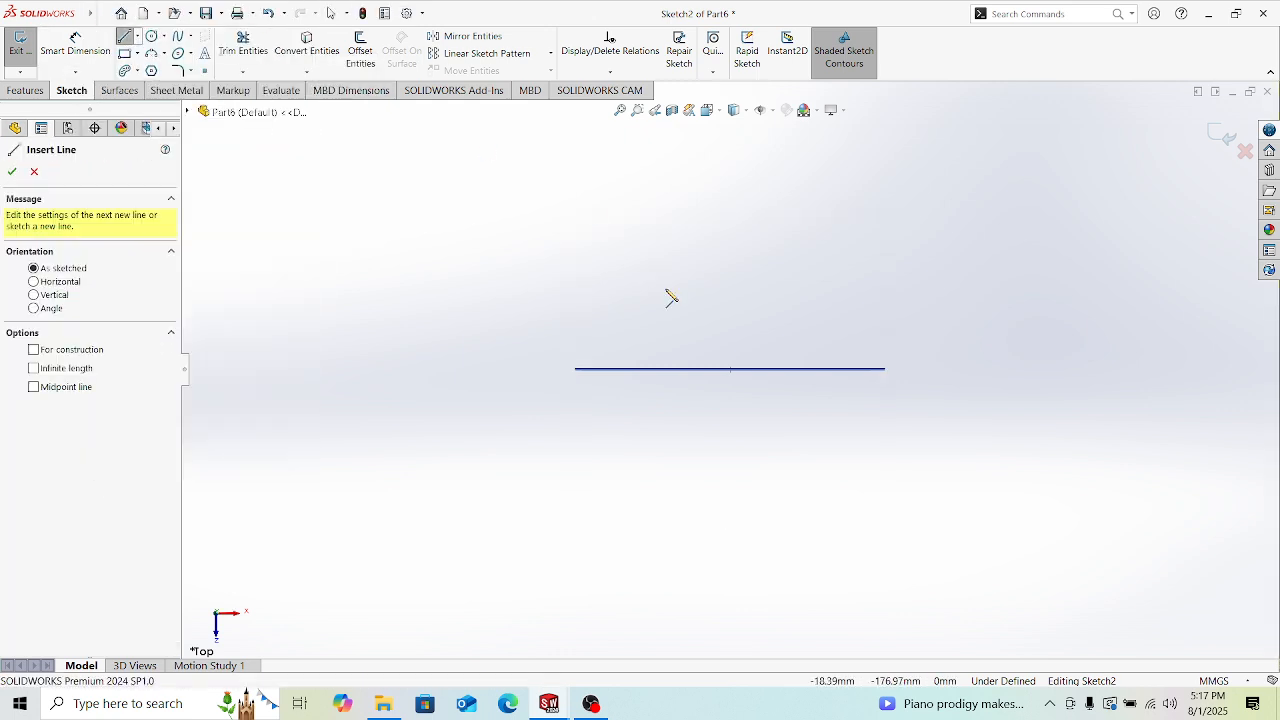
pyautogui.click(730, 369)
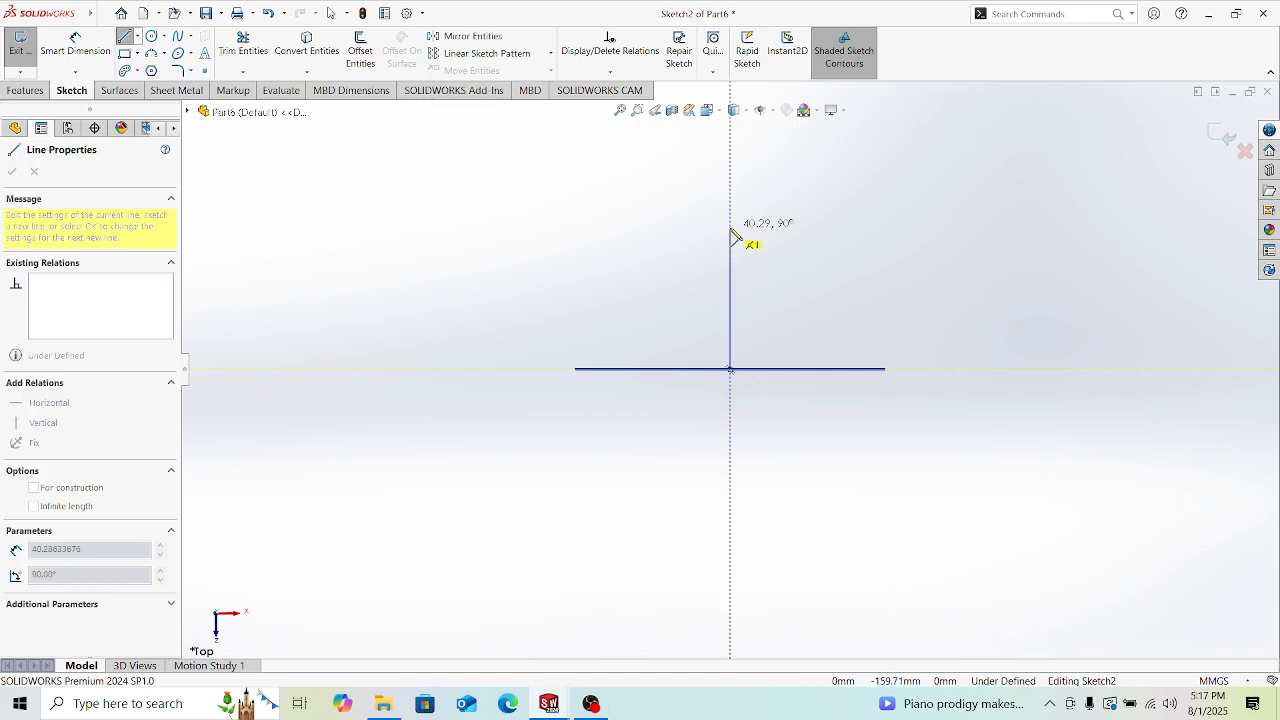
pyautogui.doubleClick(731, 230)
pyautogui.scroll(2, 730, 228)
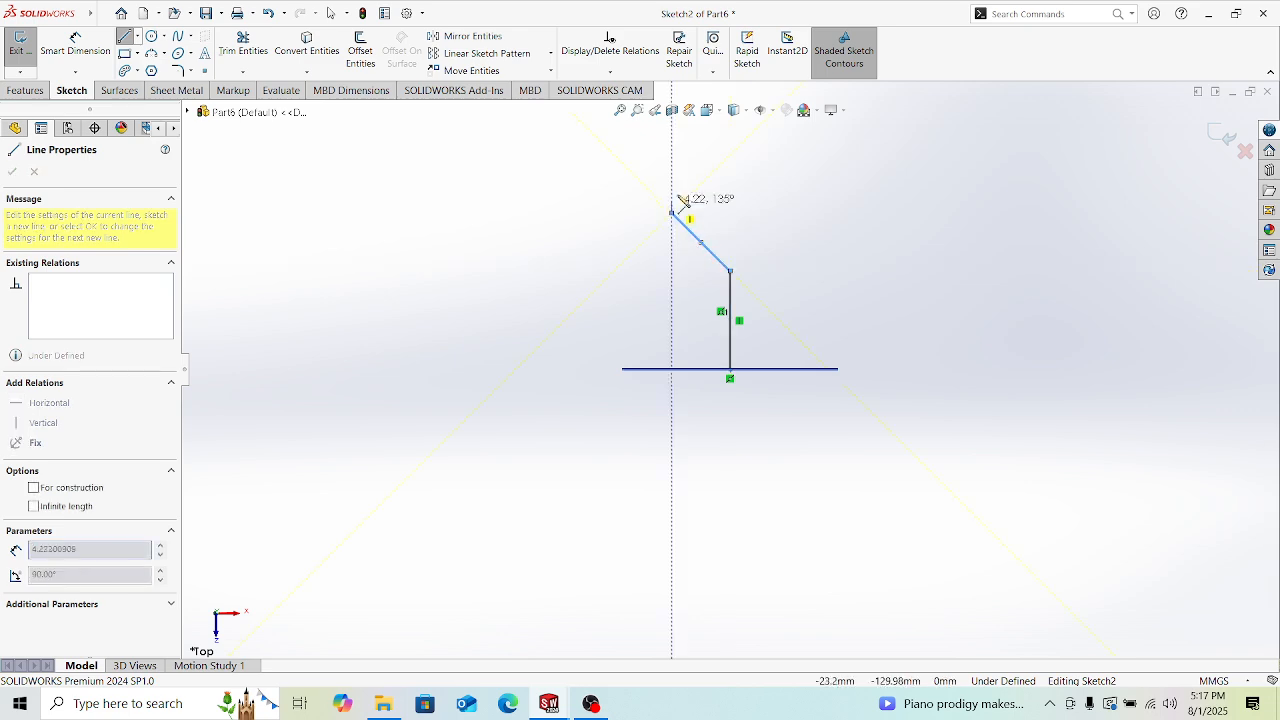
pyautogui.click(672, 212)
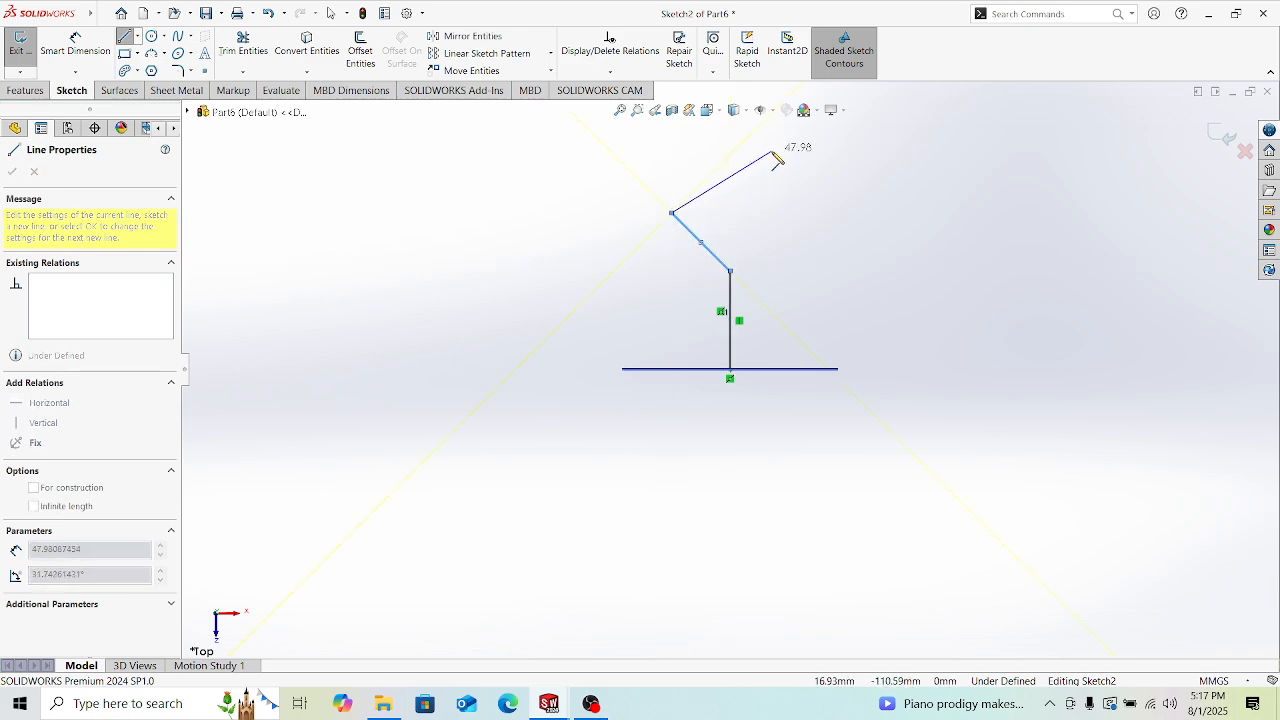
pyautogui.click(774, 150)
# Step: Extend the path with a vertical segment, a horizontal segment and a final vertical segment, and end the line chain
pyautogui.scroll(3, 770, 151)
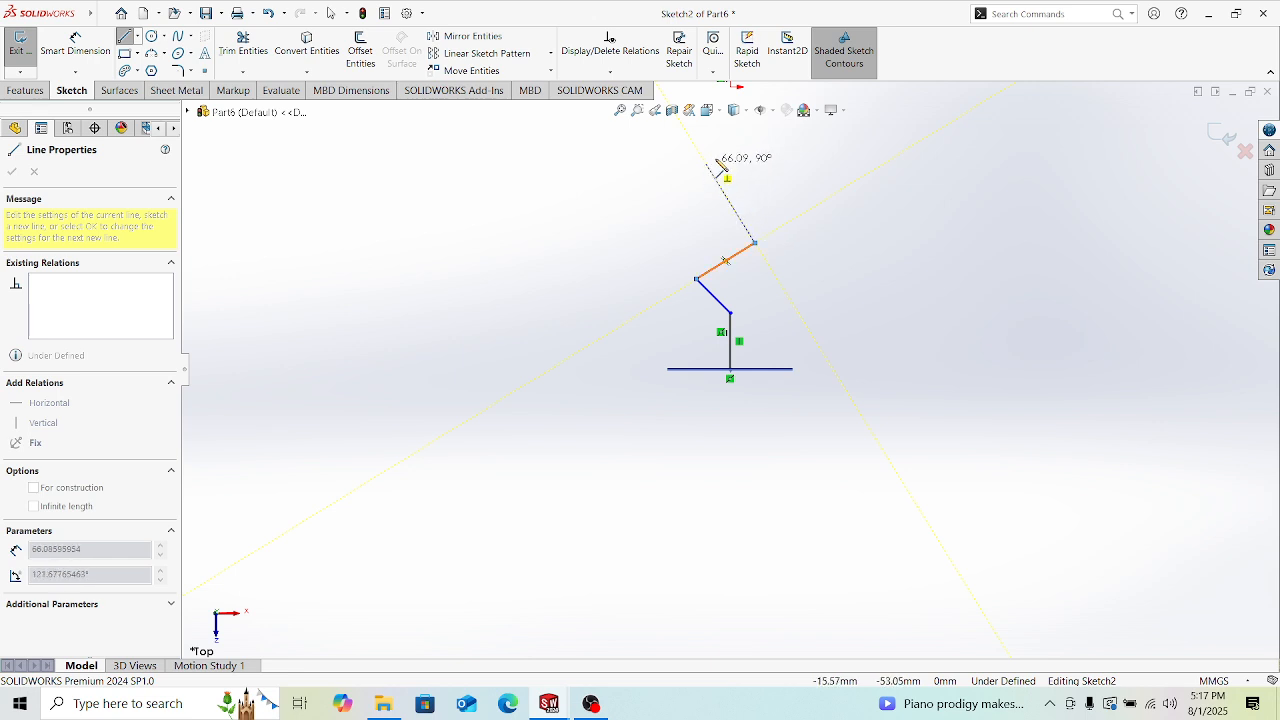
pyautogui.click(755, 150)
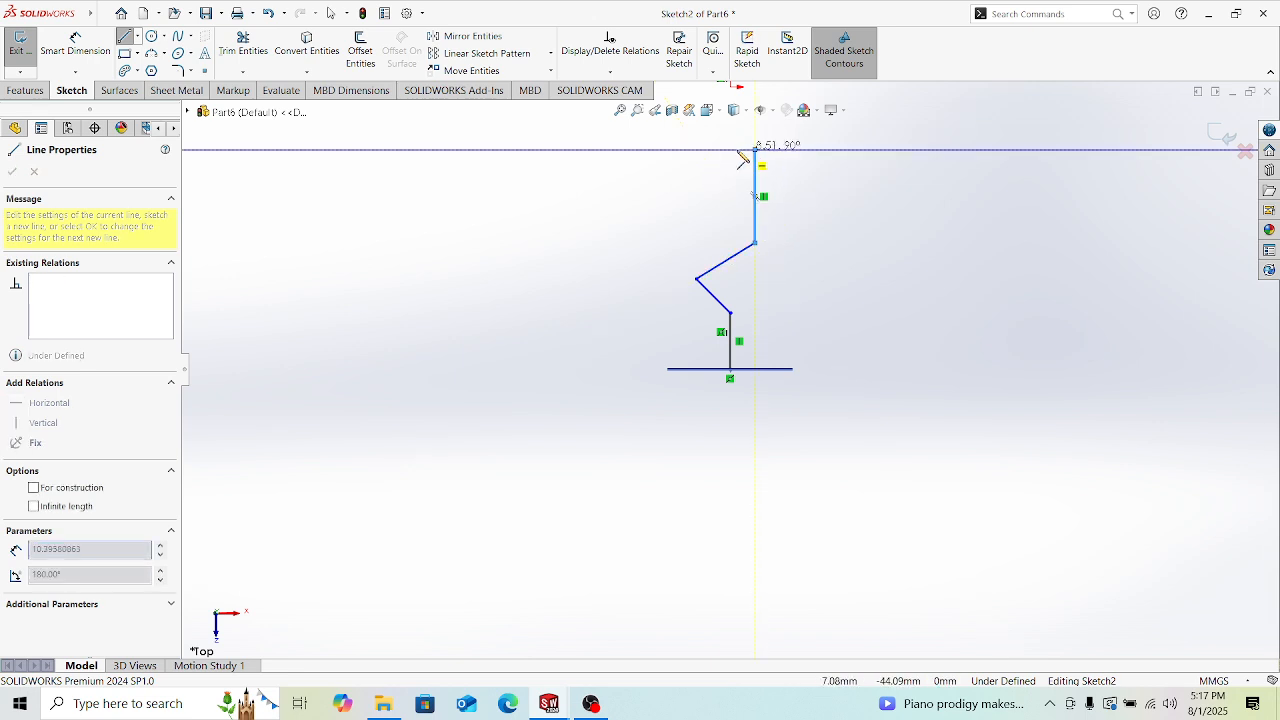
pyautogui.doubleClick(639, 150)
pyautogui.scroll(3, 643, 134)
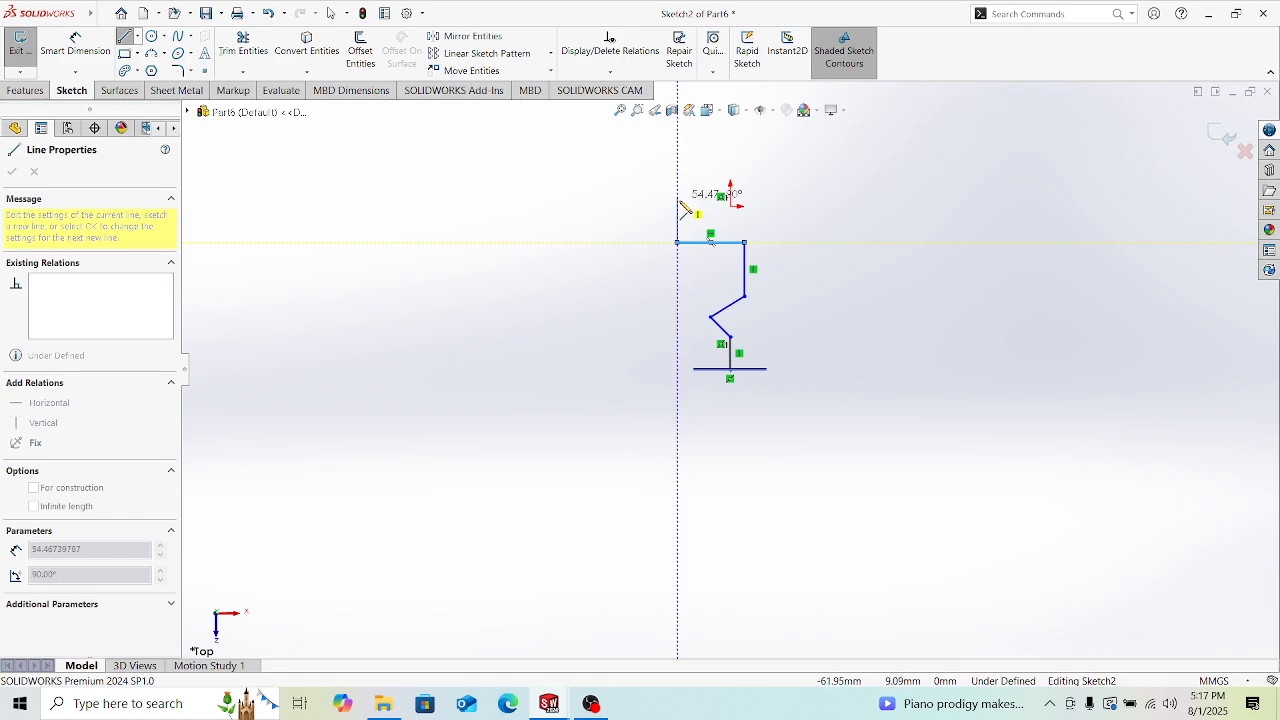
pyautogui.click(677, 207)
pyautogui.press('Escape')
# Step: Round all five corners of the path with 10 mm sketch fillets
pyautogui.scroll(-5, 740, 260)
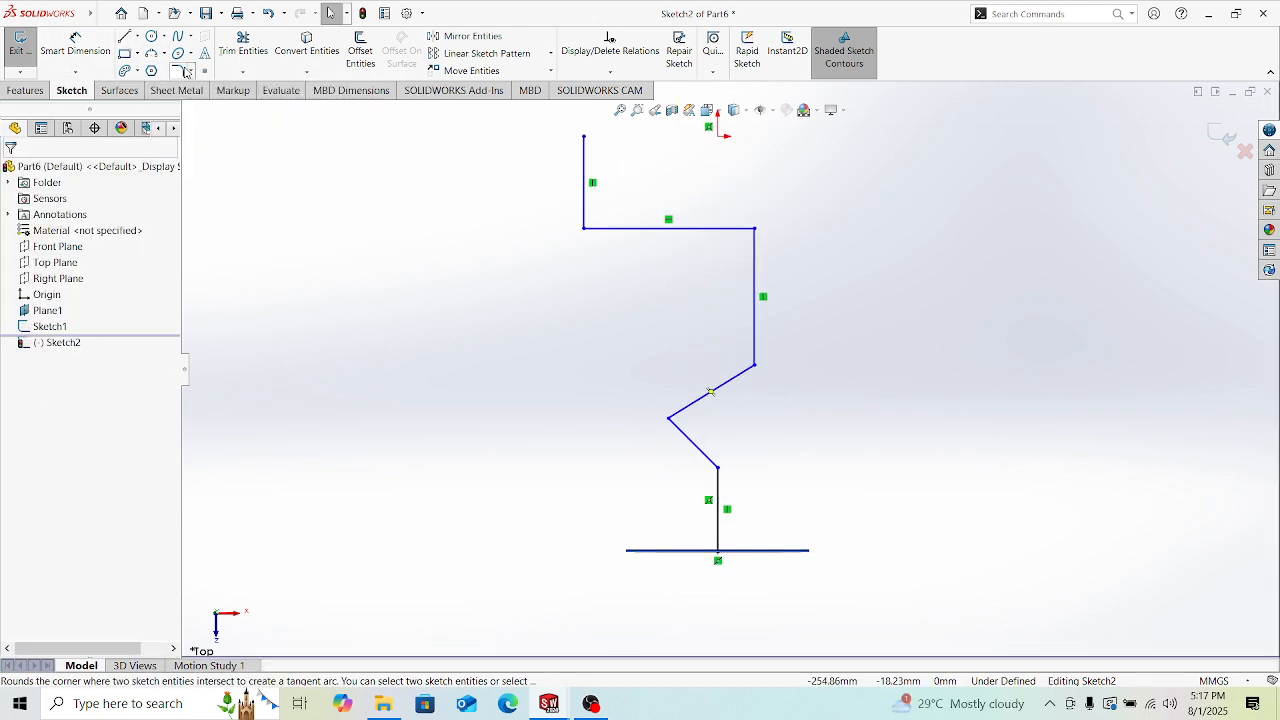
pyautogui.click(177, 71)
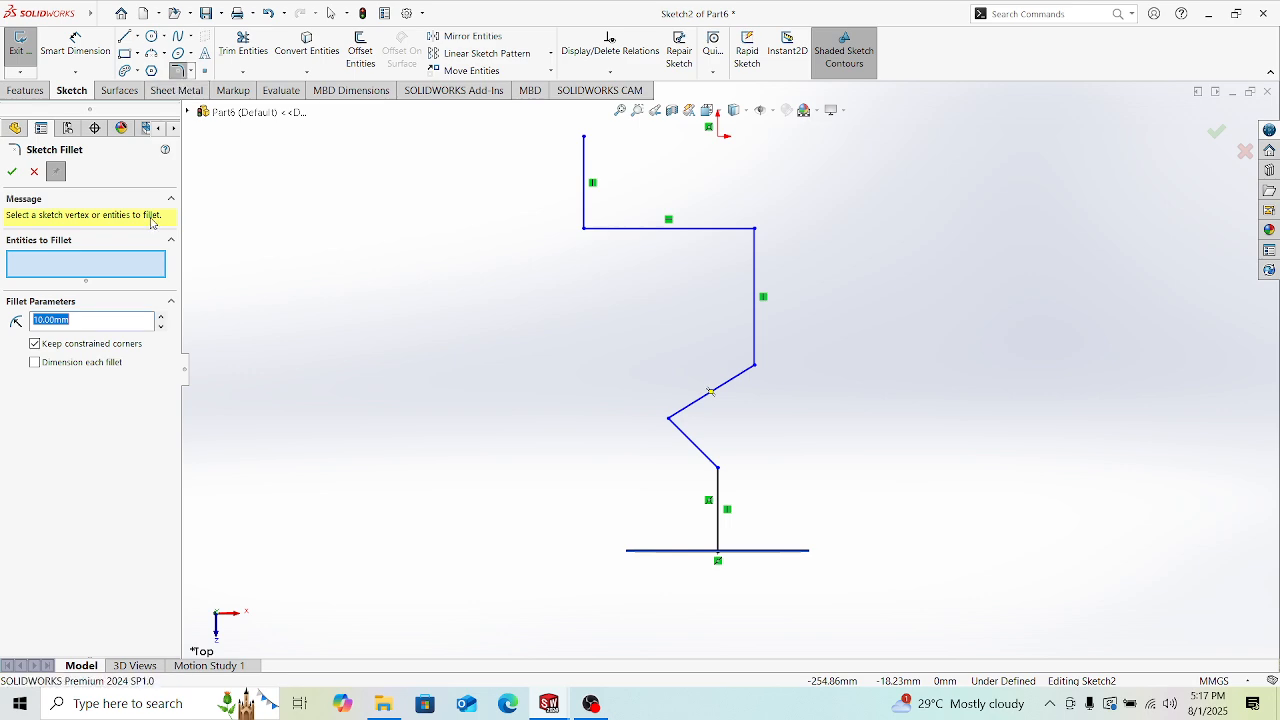
pyautogui.click(719, 472)
pyautogui.click(669, 419)
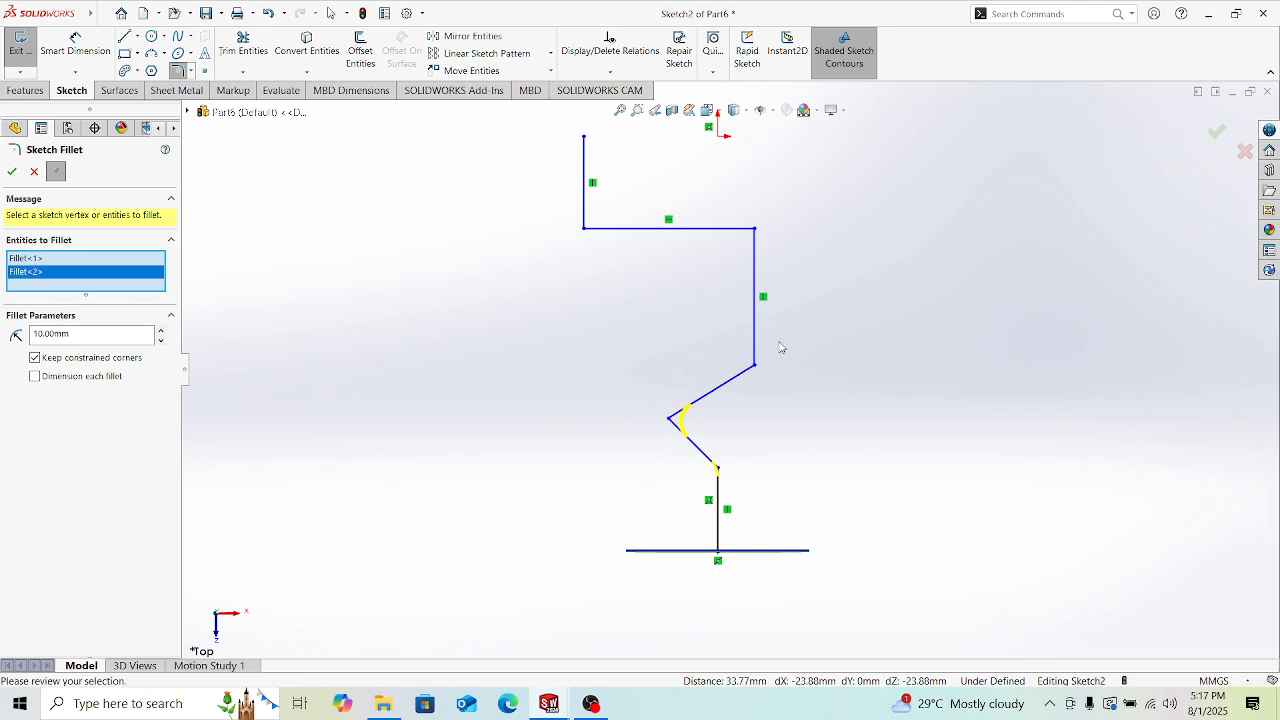
pyautogui.click(754, 366)
pyautogui.click(751, 231)
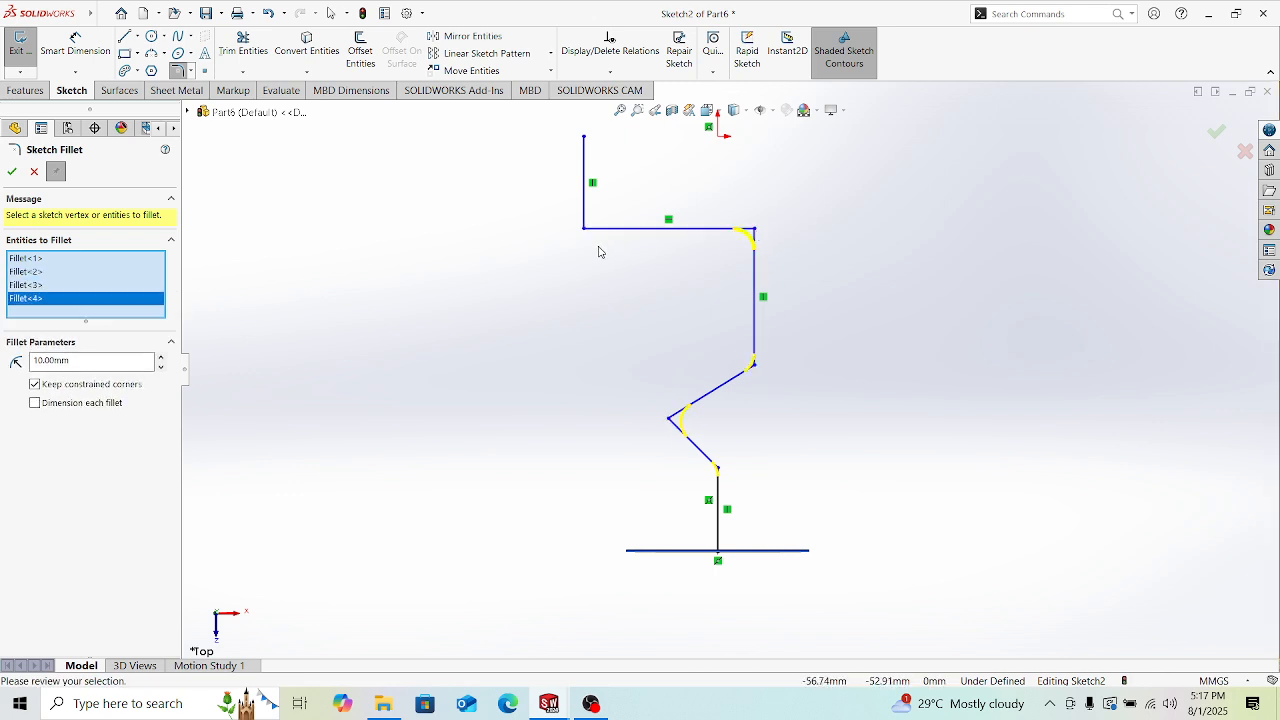
pyautogui.click(587, 231)
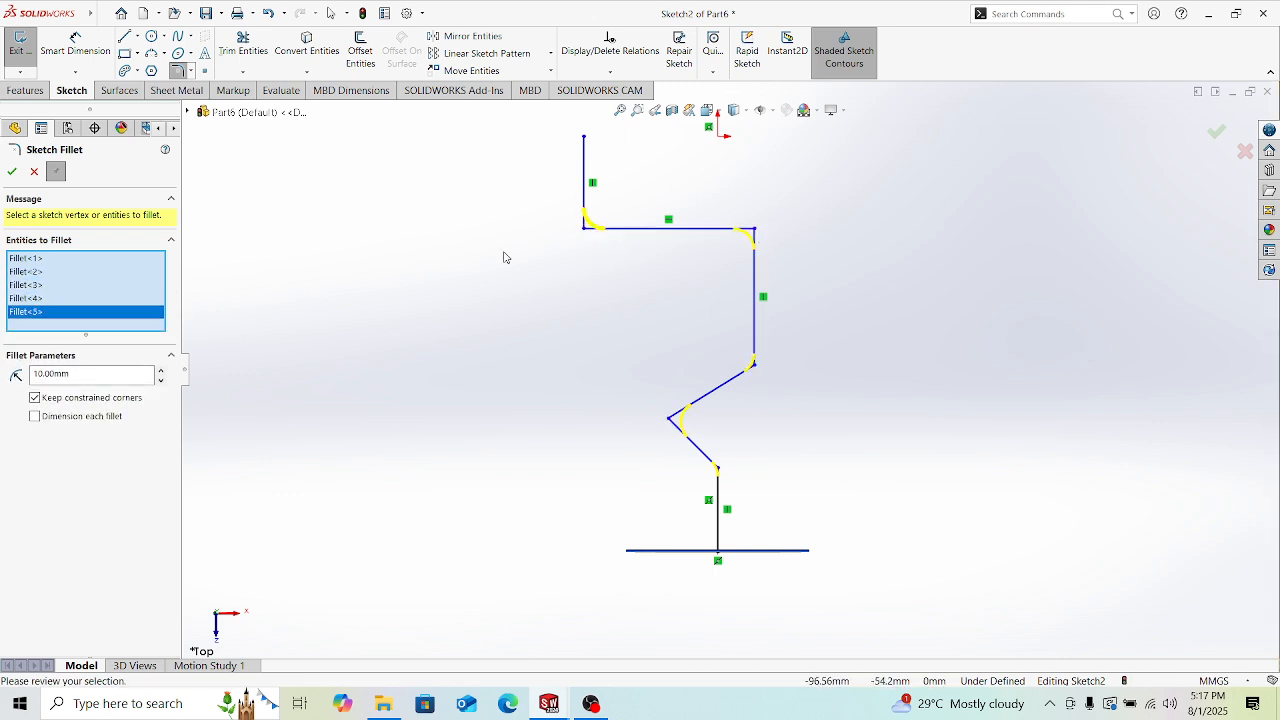
pyautogui.click(11, 171)
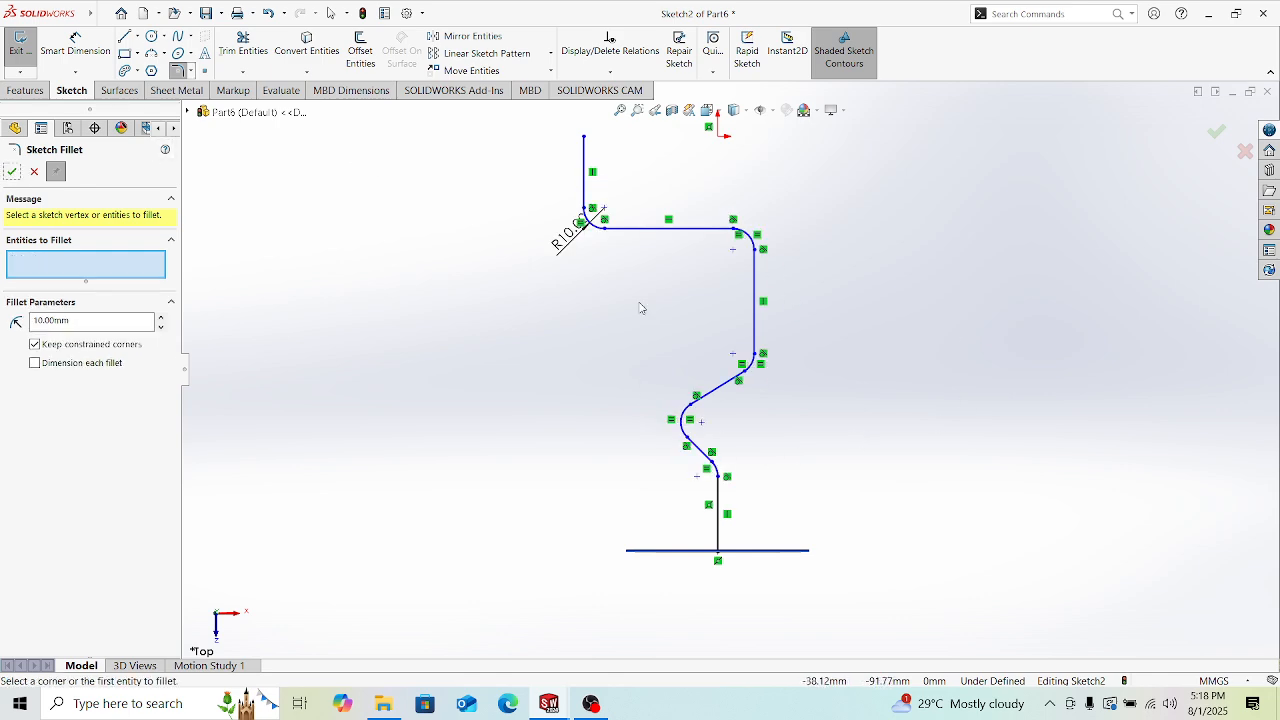
pyautogui.moveTo(822, 437)
pyautogui.mouseDown(button='middle')
pyautogui.moveTo(893, 381)
pyautogui.moveTo(843, 209)
pyautogui.moveTo(780, 300)
pyautogui.mouseUp(button='middle')
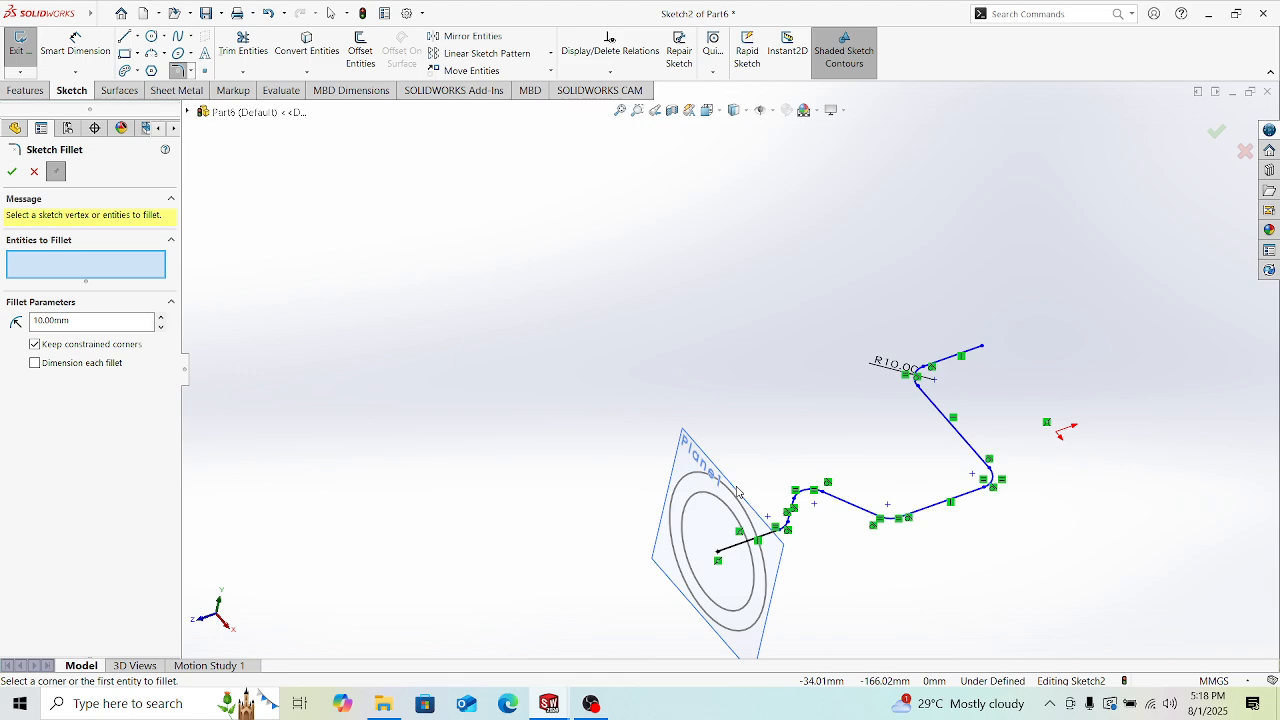
pyautogui.click(13, 171)
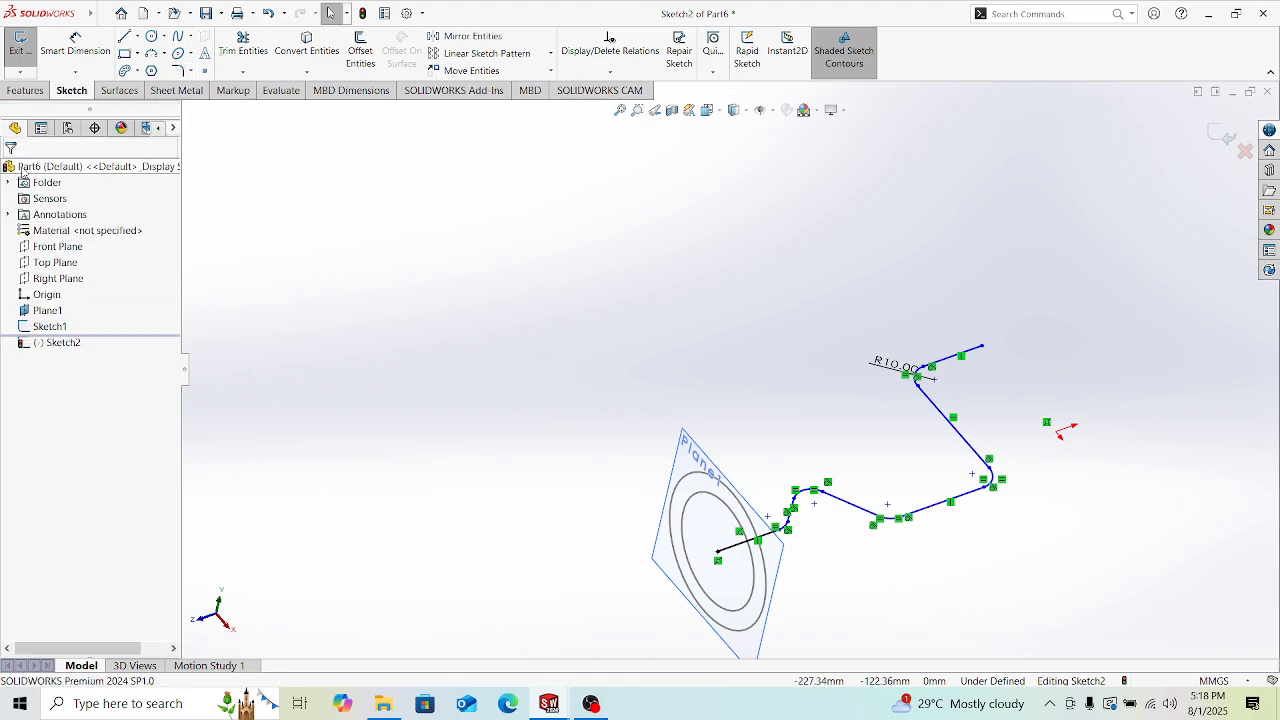
# Step: Start a Swept Boss/Base feature, clear its preselected path and pick the circle sketch
pyautogui.click(26, 90)
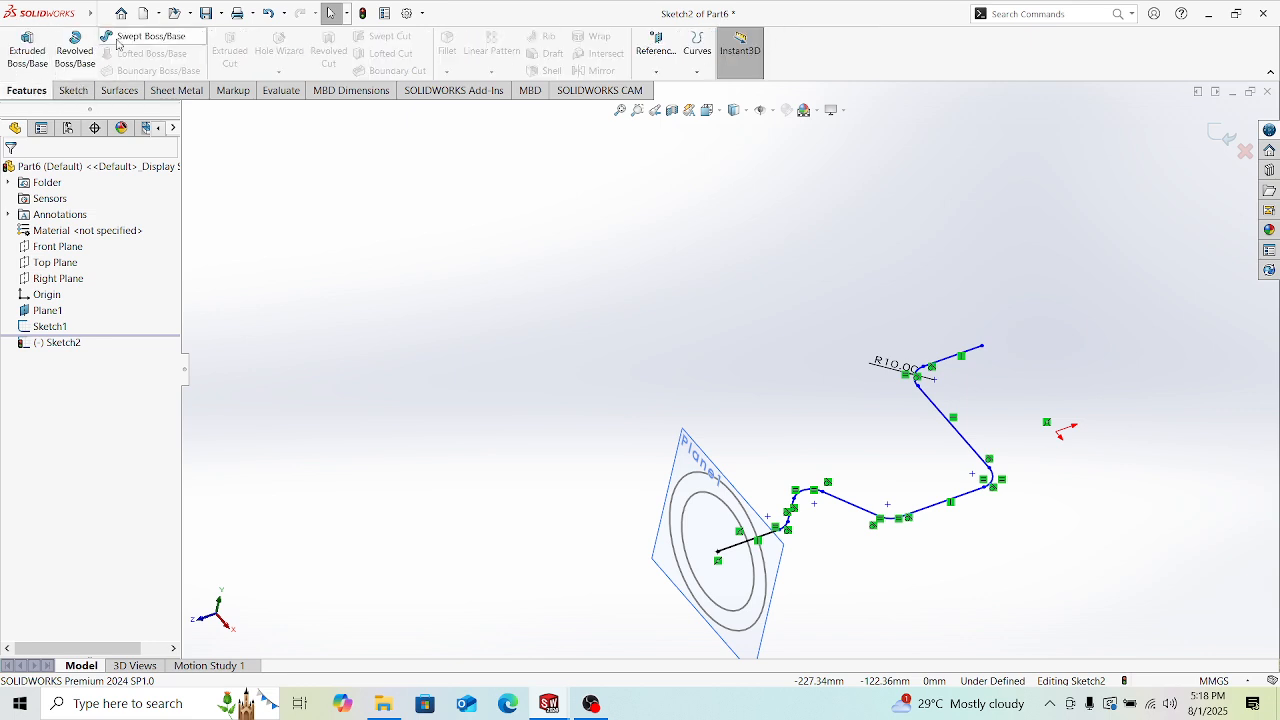
pyautogui.click(128, 40)
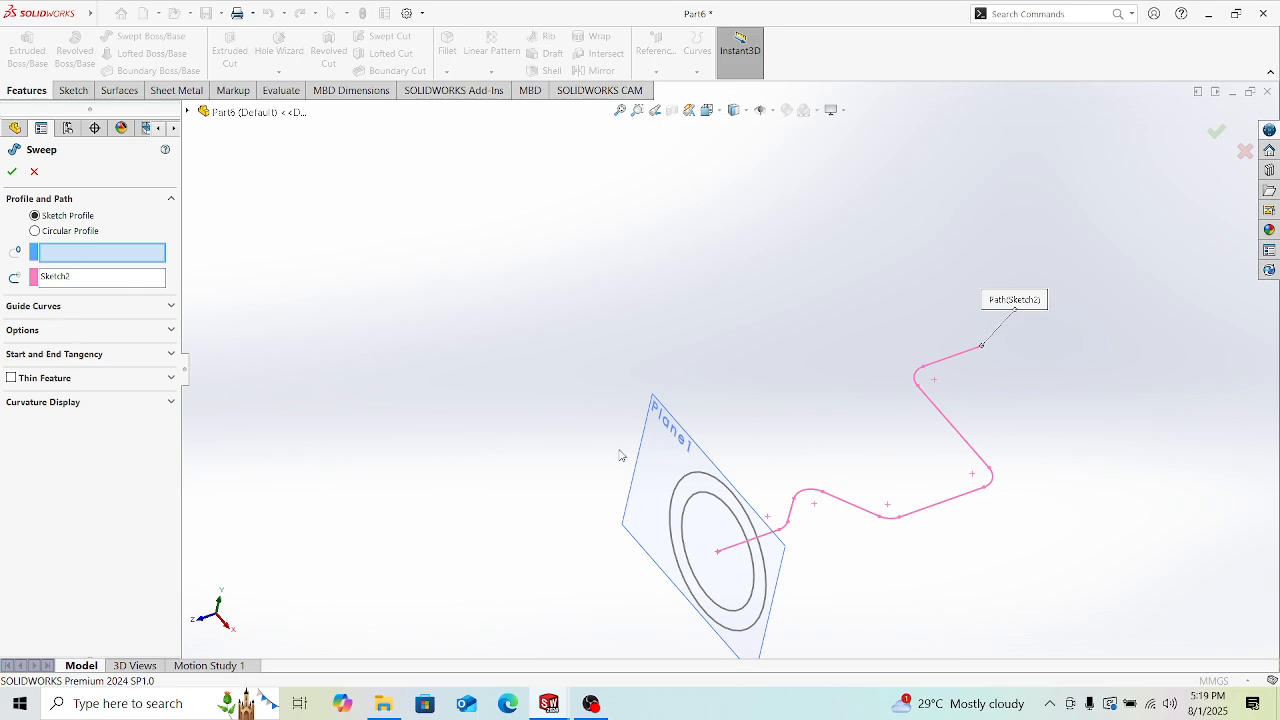
pyautogui.moveTo(877, 535); pyautogui.dragTo(802, 550, button='middle')
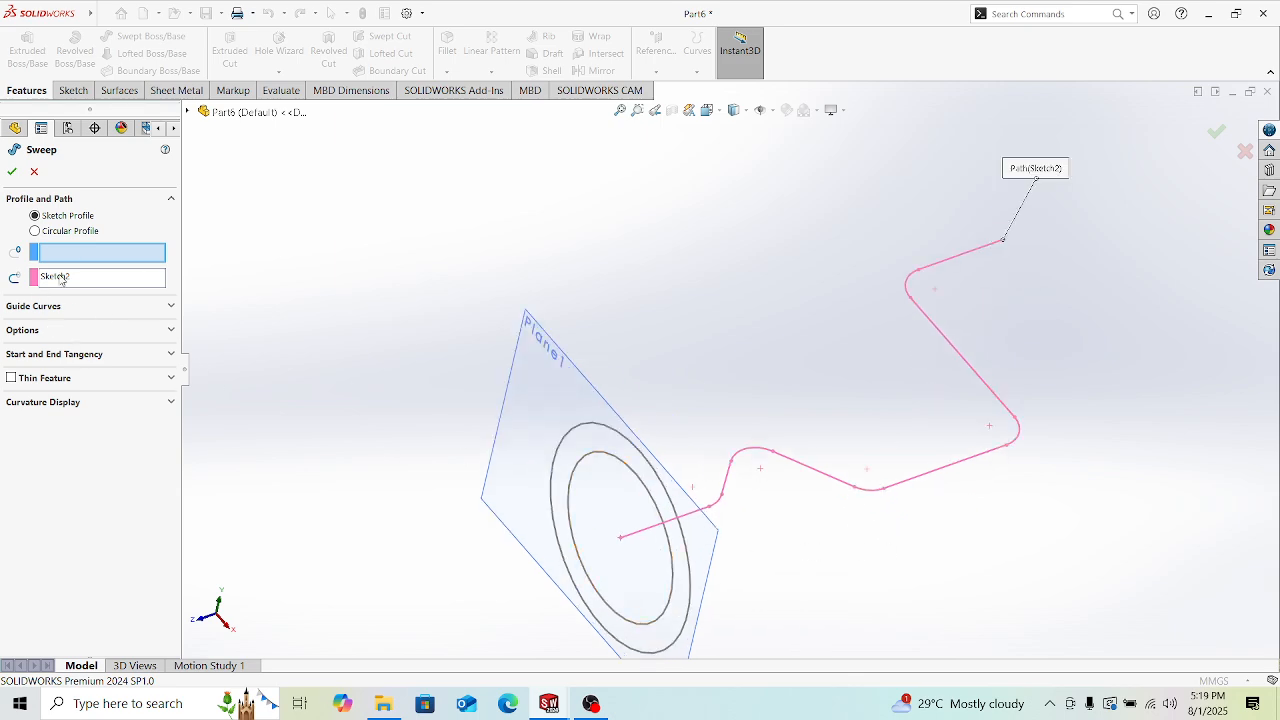
pyautogui.rightClick(60, 280)
pyautogui.click(100, 298)
pyautogui.click(190, 110)
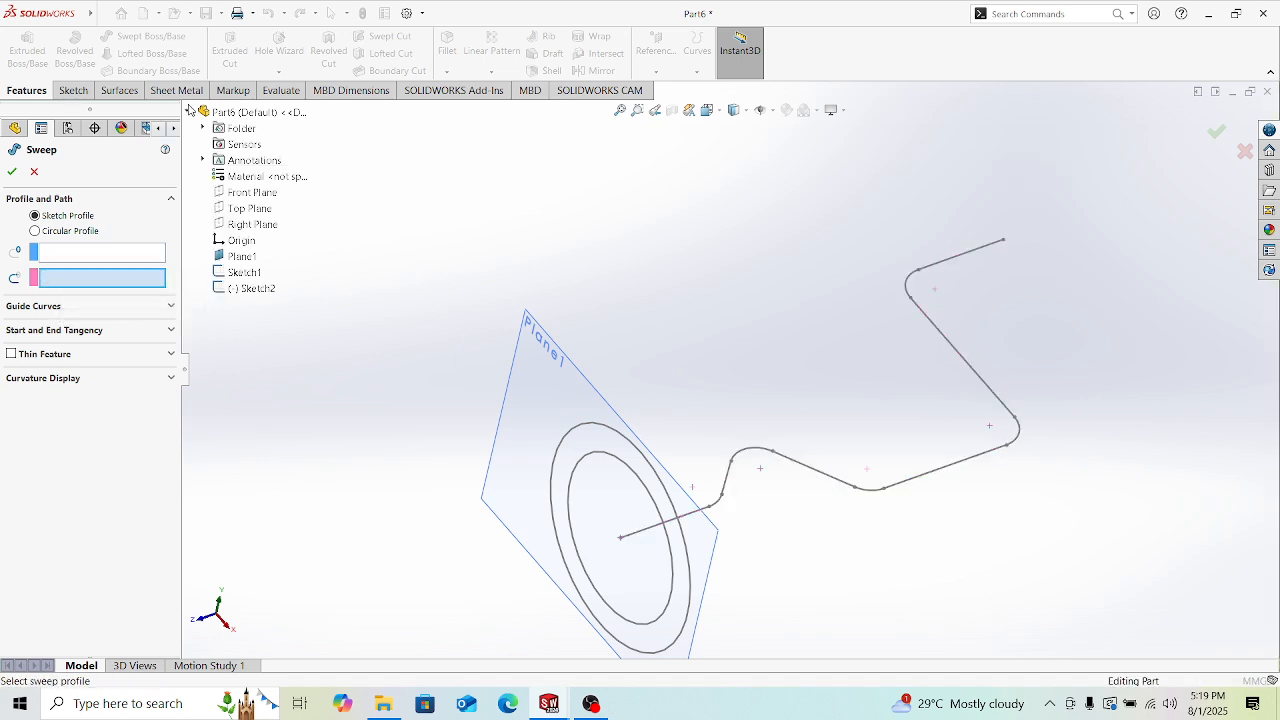
pyautogui.click(245, 273)
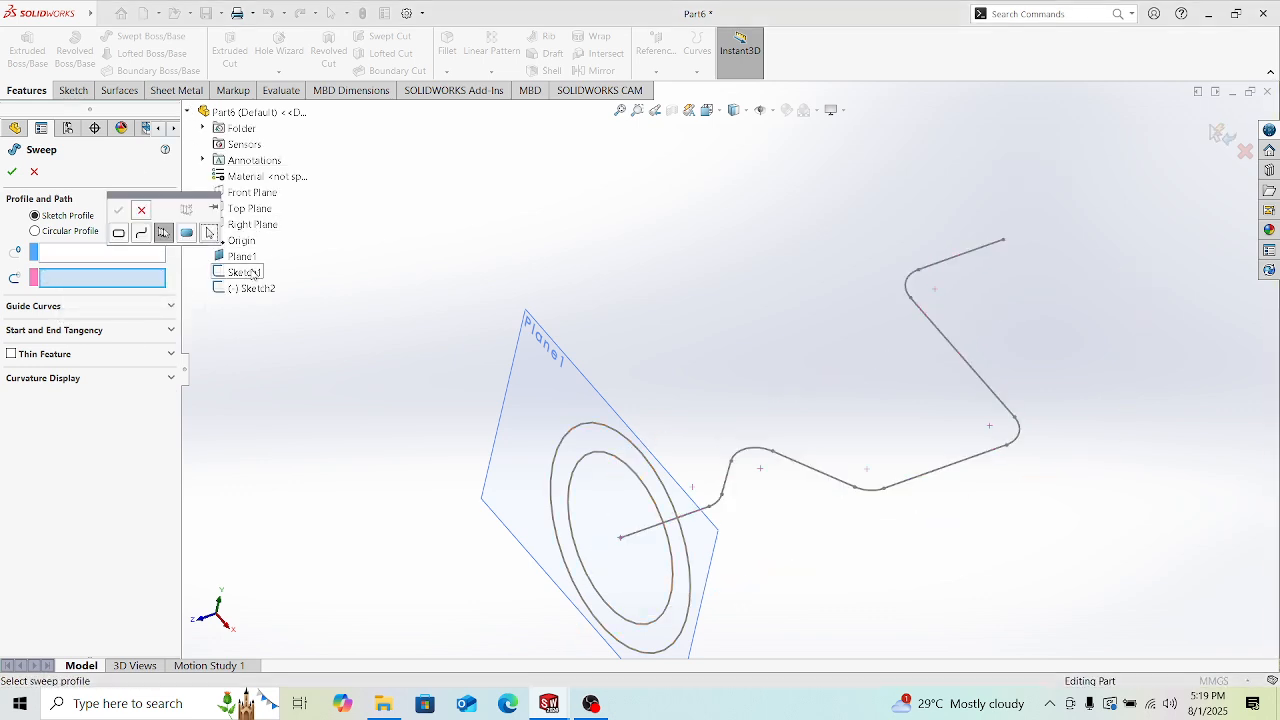
pyautogui.click(120, 234)
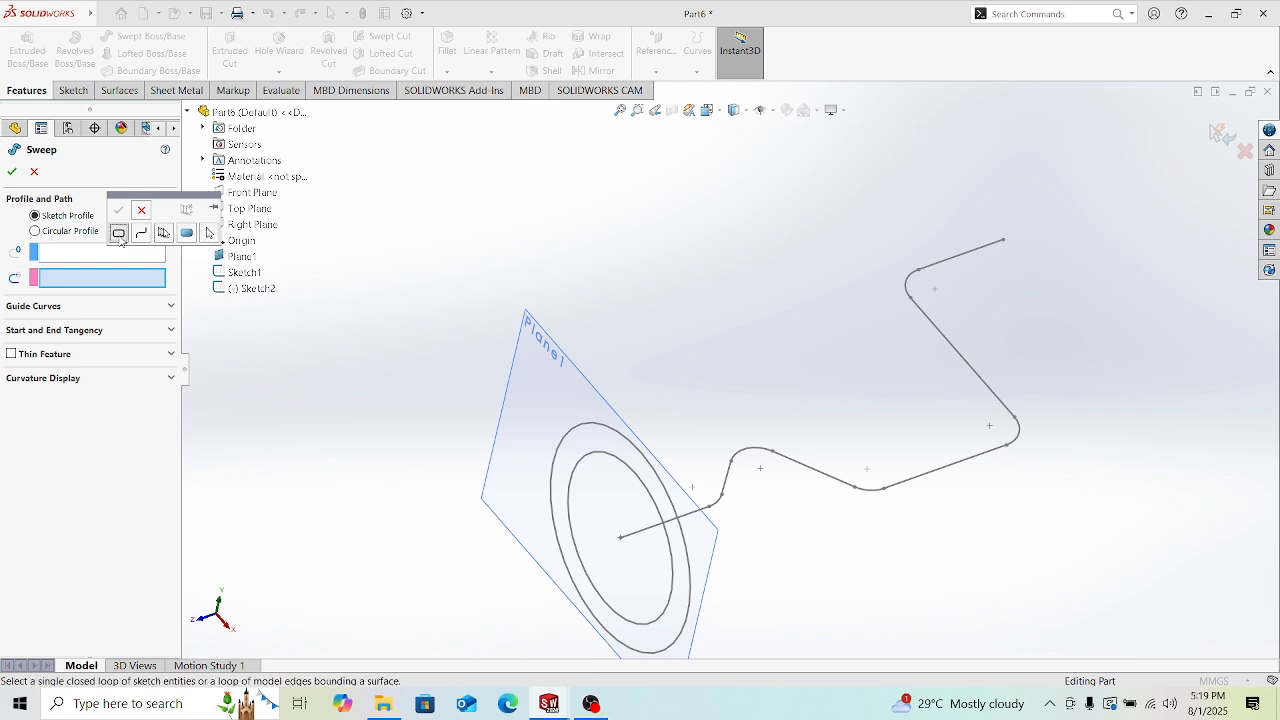
pyautogui.click(633, 471)
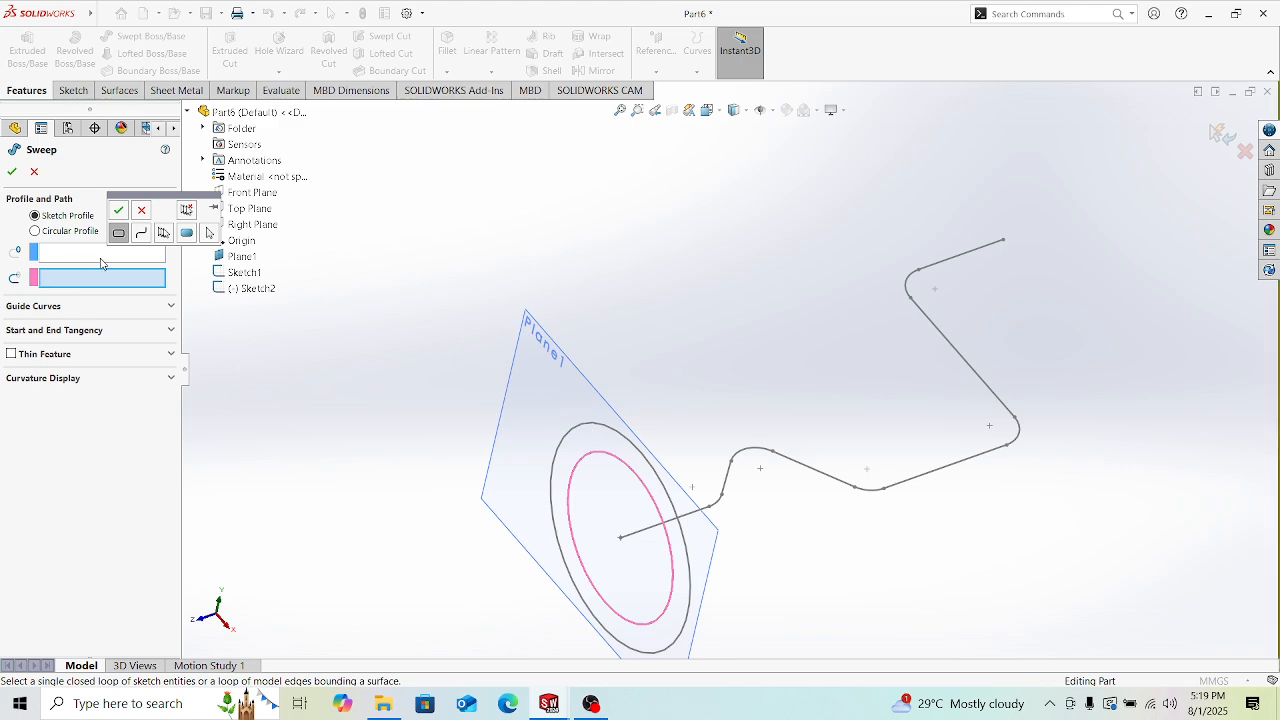
pyautogui.click(141, 233)
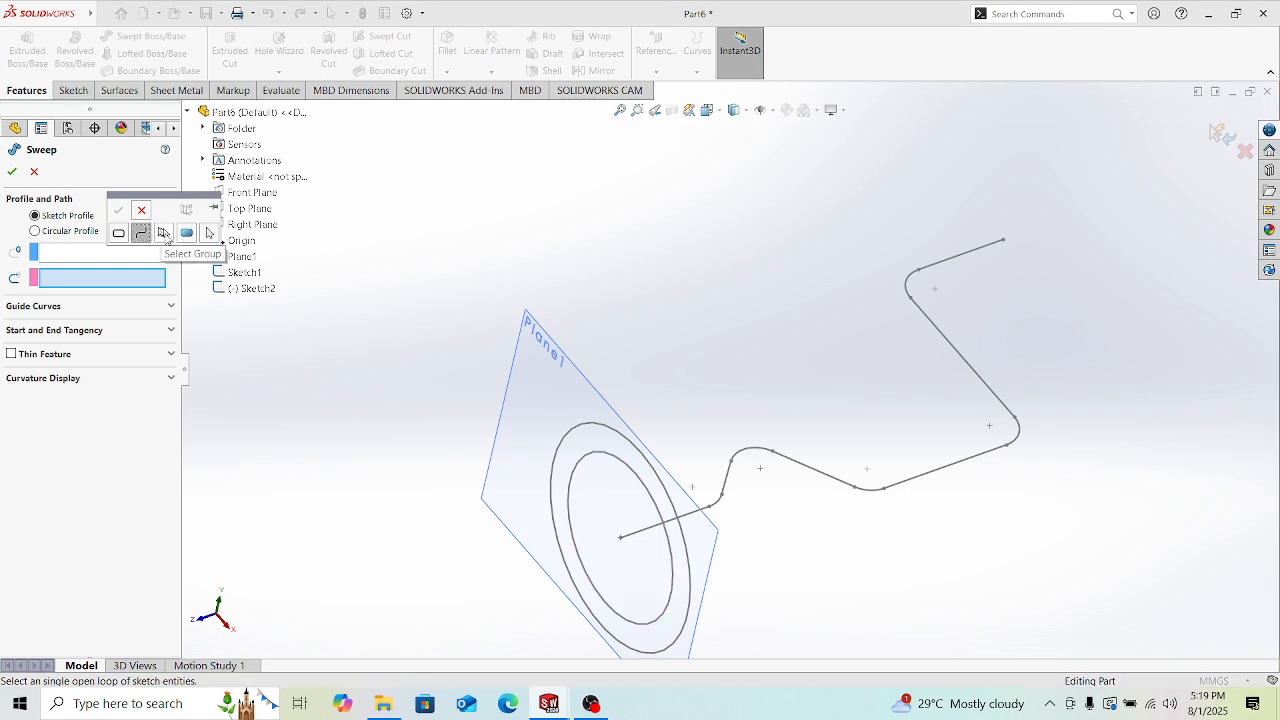
pyautogui.click(163, 232)
# Step: Set the ring-shaped region between the two concentric circles as the sweep profile
pyautogui.click(187, 233)
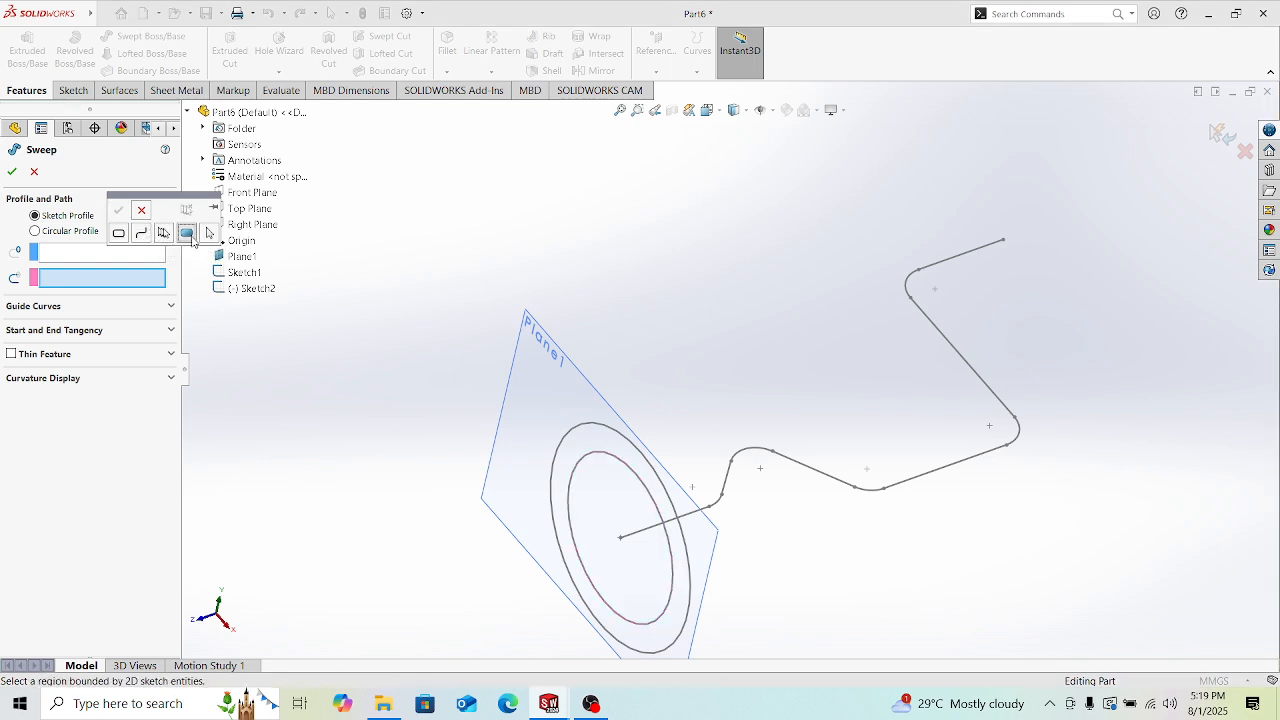
pyautogui.click(600, 442)
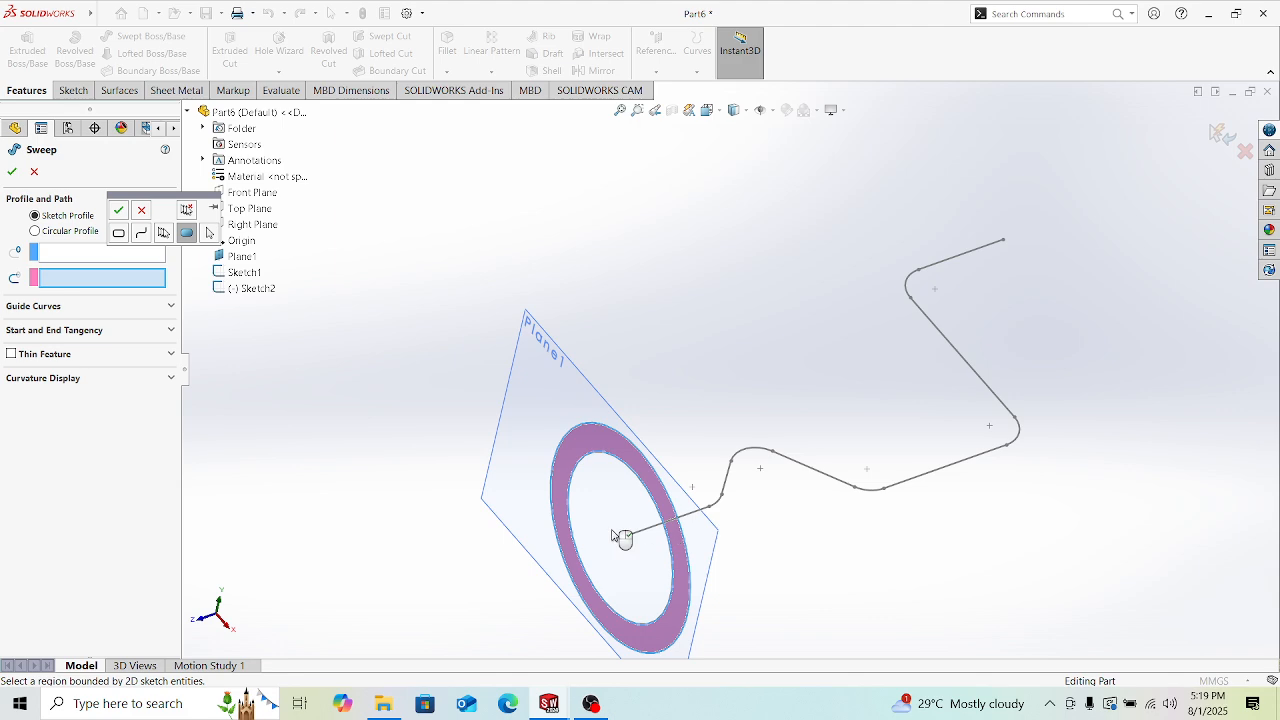
pyautogui.scroll(2, 785, 532)
pyautogui.moveTo(785, 532); pyautogui.dragTo(758, 492, button='middle')
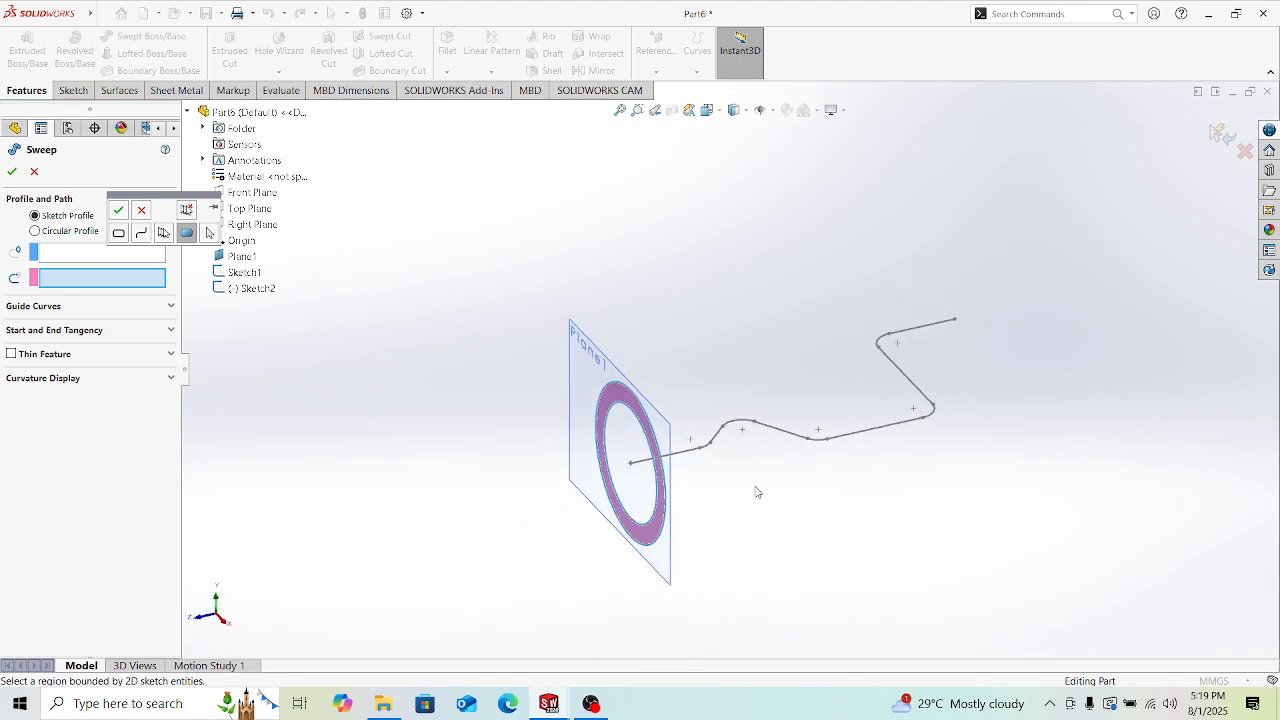
pyautogui.click(76, 251)
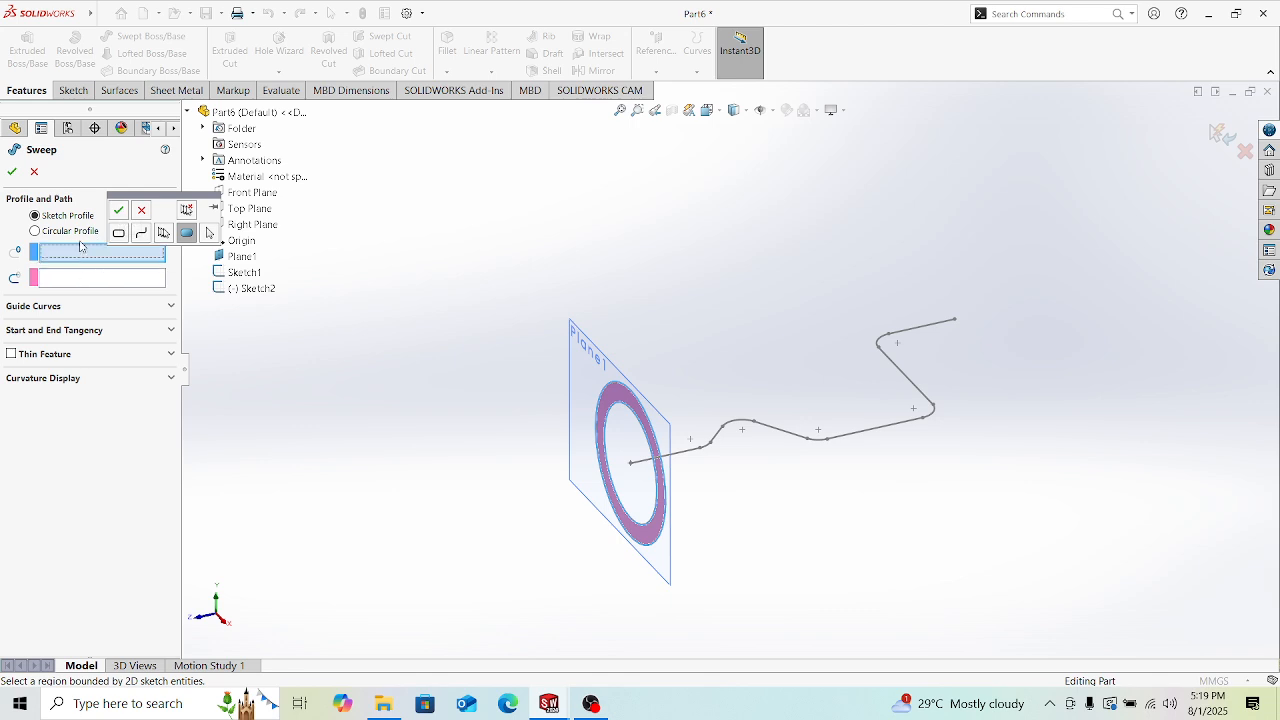
pyautogui.click(118, 211)
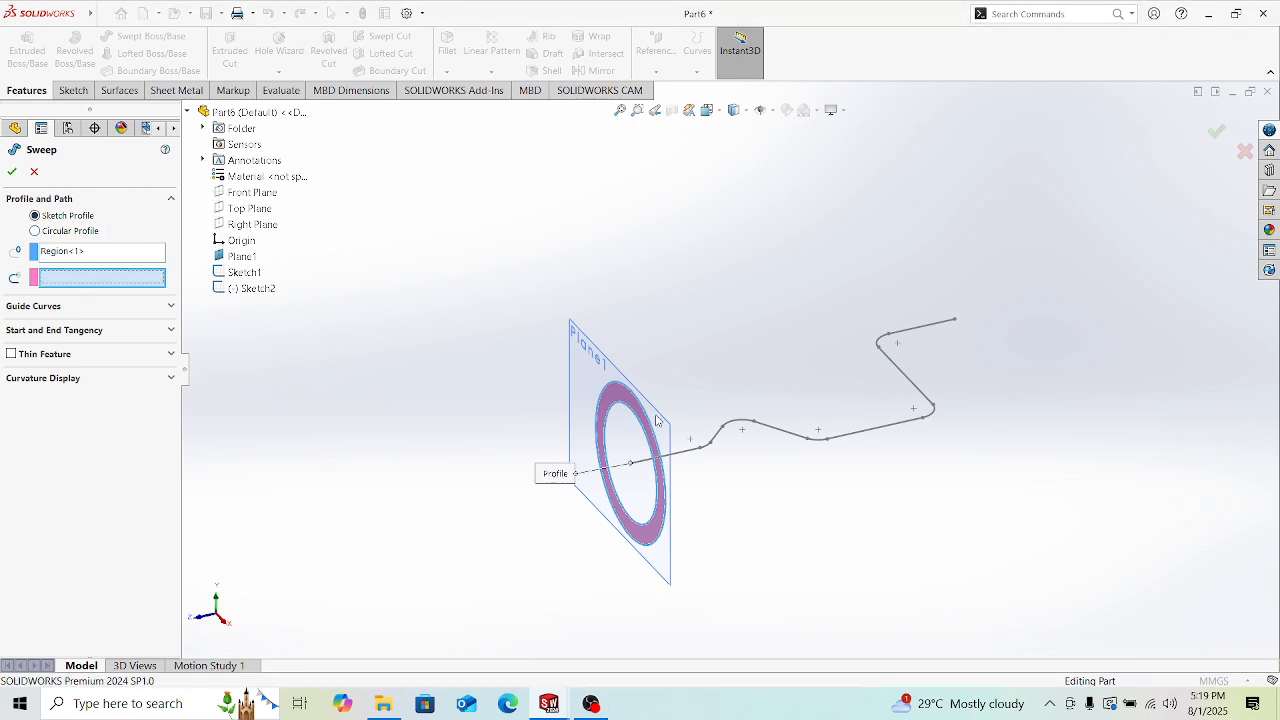
# Step: Try to sweep the ring region along the filleted path sketch, then cancel the Sweep feature
pyautogui.scroll(-3, 707, 421)
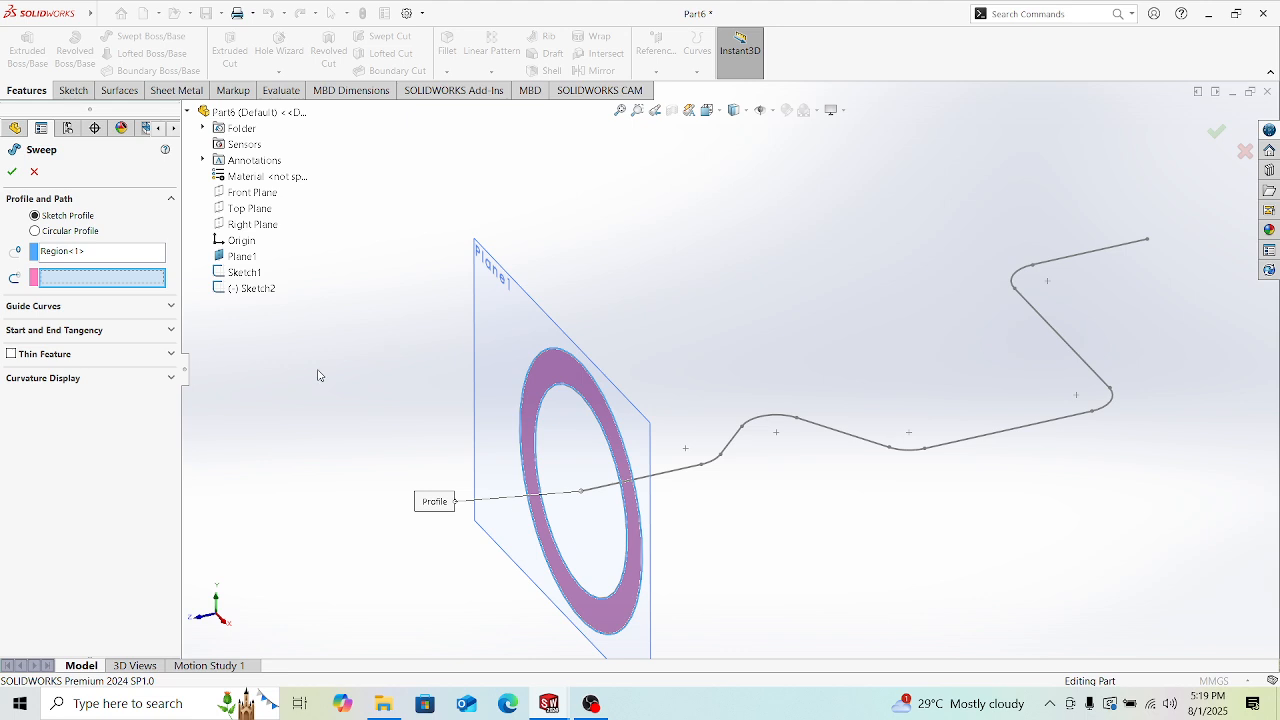
pyautogui.click(81, 282)
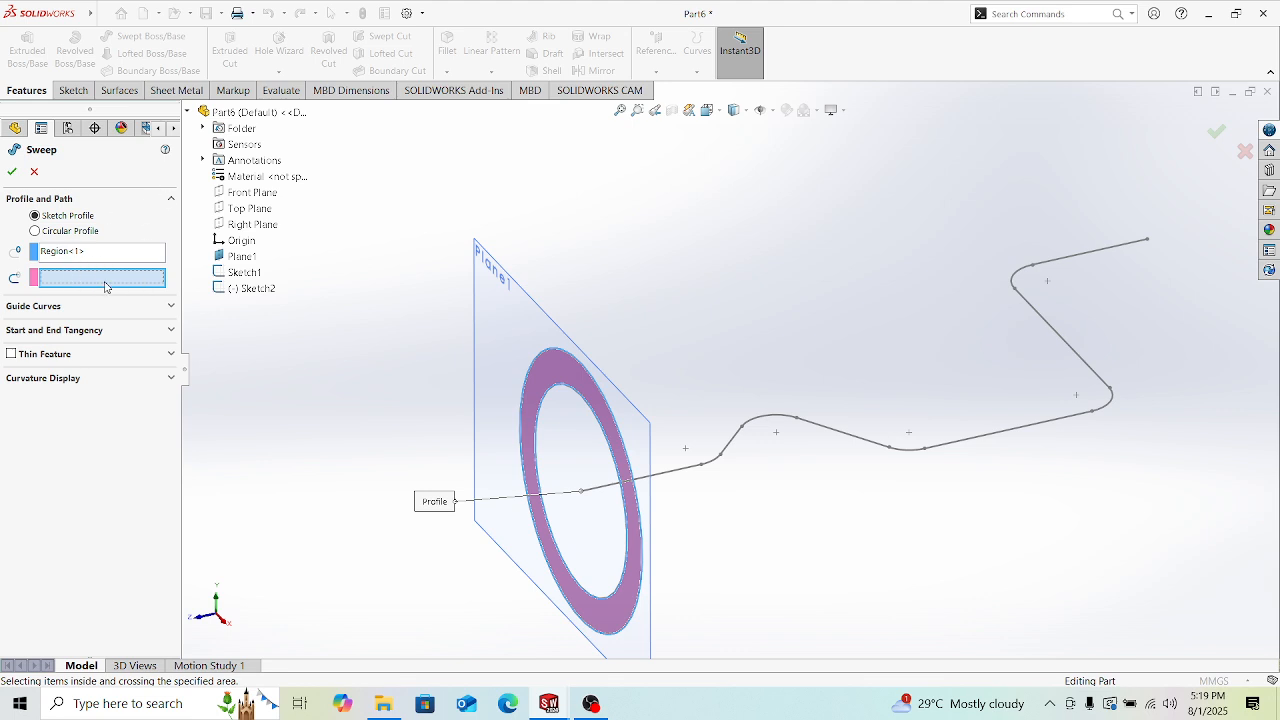
pyautogui.click(681, 469)
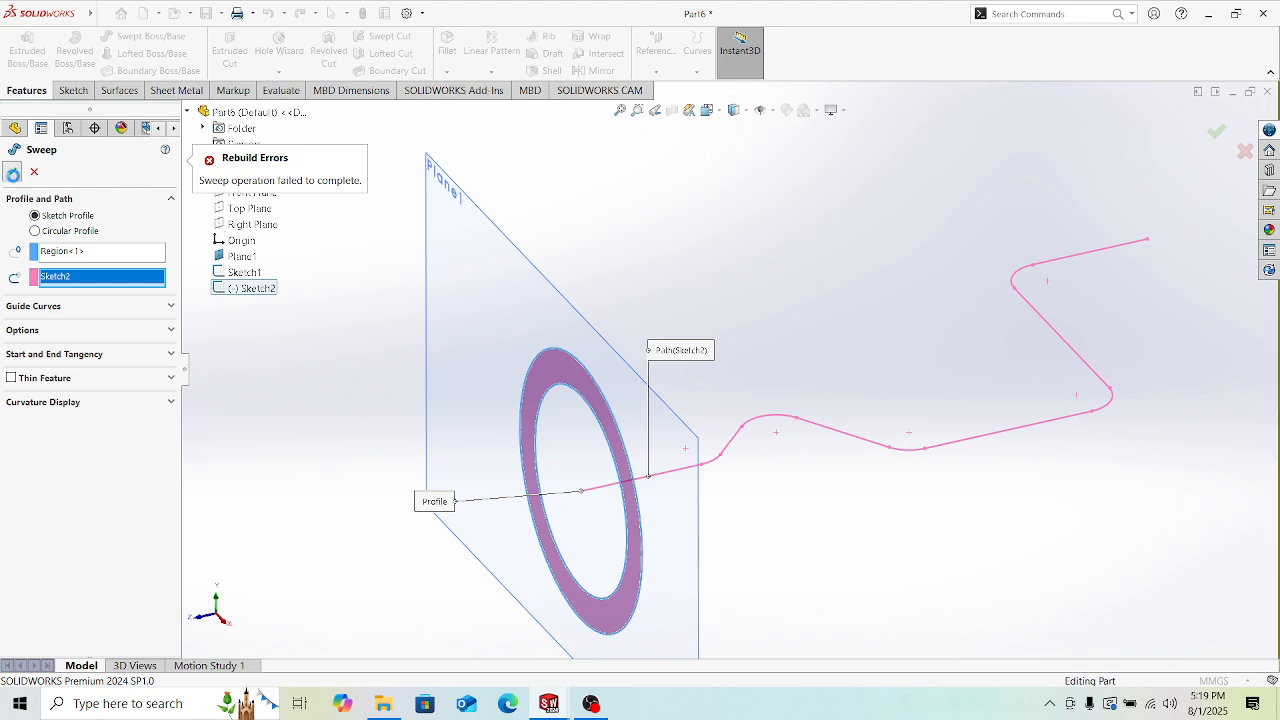
pyautogui.click(34, 171)
# Step: Edit the profile sketch, trim away the inner 60 mm circle, exit the sketch and dismiss the rebuild warning
pyautogui.moveTo(514, 372); pyautogui.dragTo(204, 444, button='middle')
pyautogui.click(50, 326)
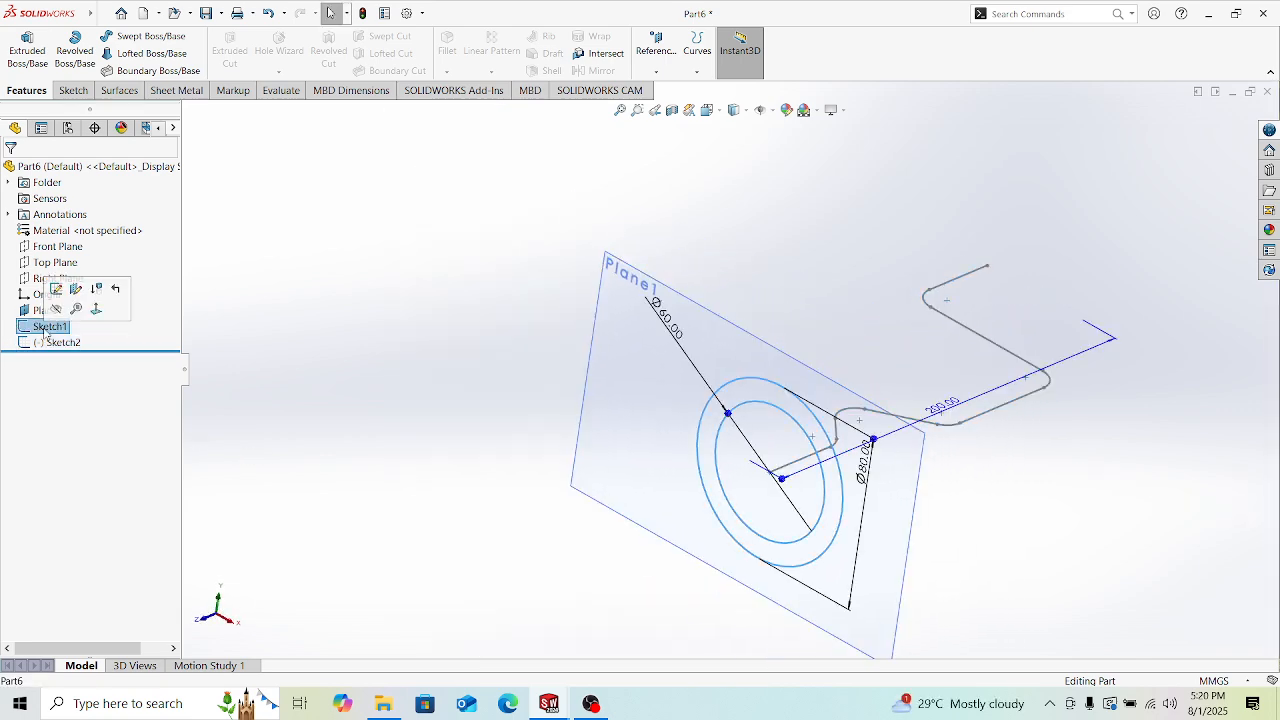
pyautogui.click(45, 288)
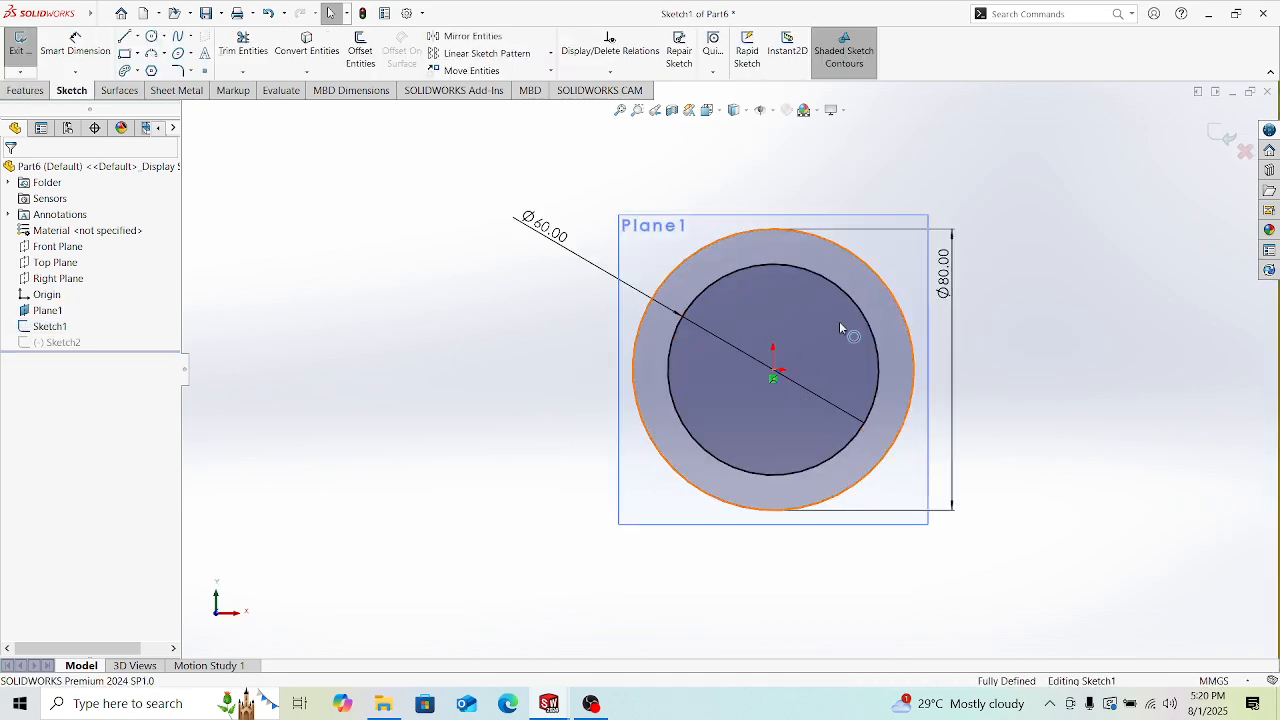
pyautogui.press('t')
pyautogui.scroll(-3, 888, 300)
pyautogui.moveTo(847, 261); pyautogui.dragTo(820, 300)
pyautogui.scroll(4, 835, 287)
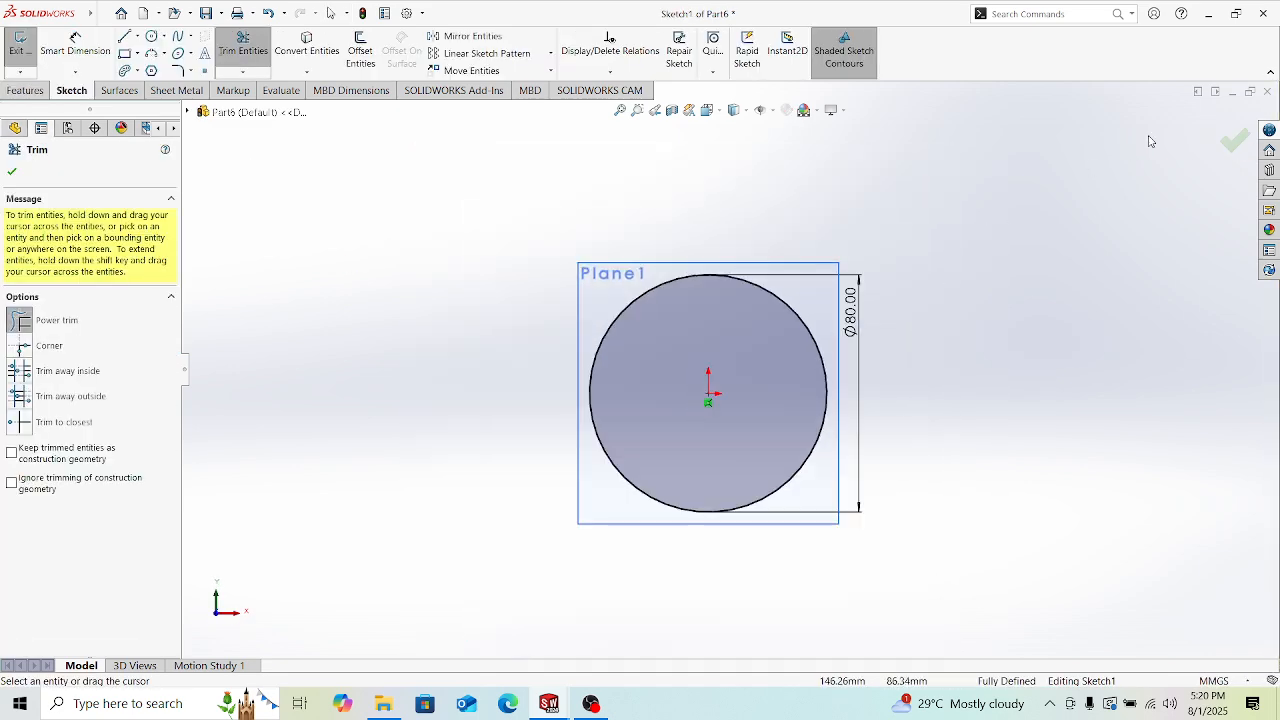
pyautogui.click(11, 176)
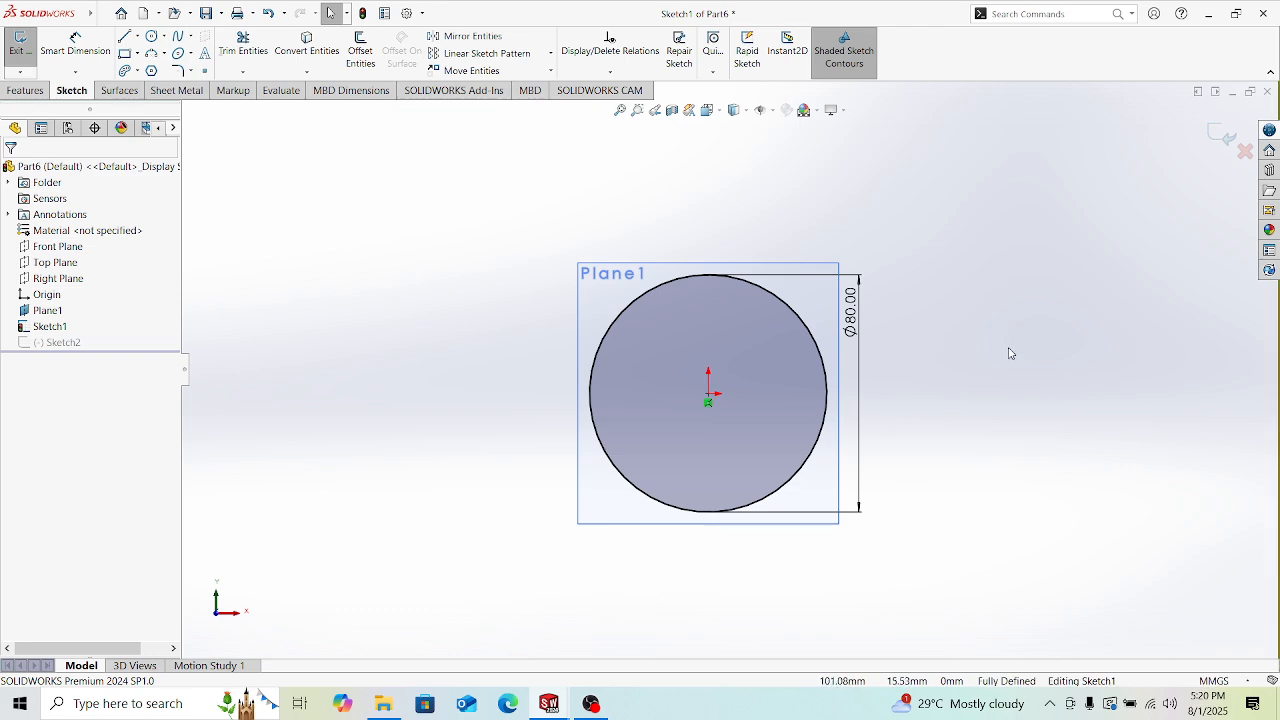
pyautogui.moveTo(1006, 354); pyautogui.dragTo(997, 423, button='middle')
pyautogui.click(1205, 139)
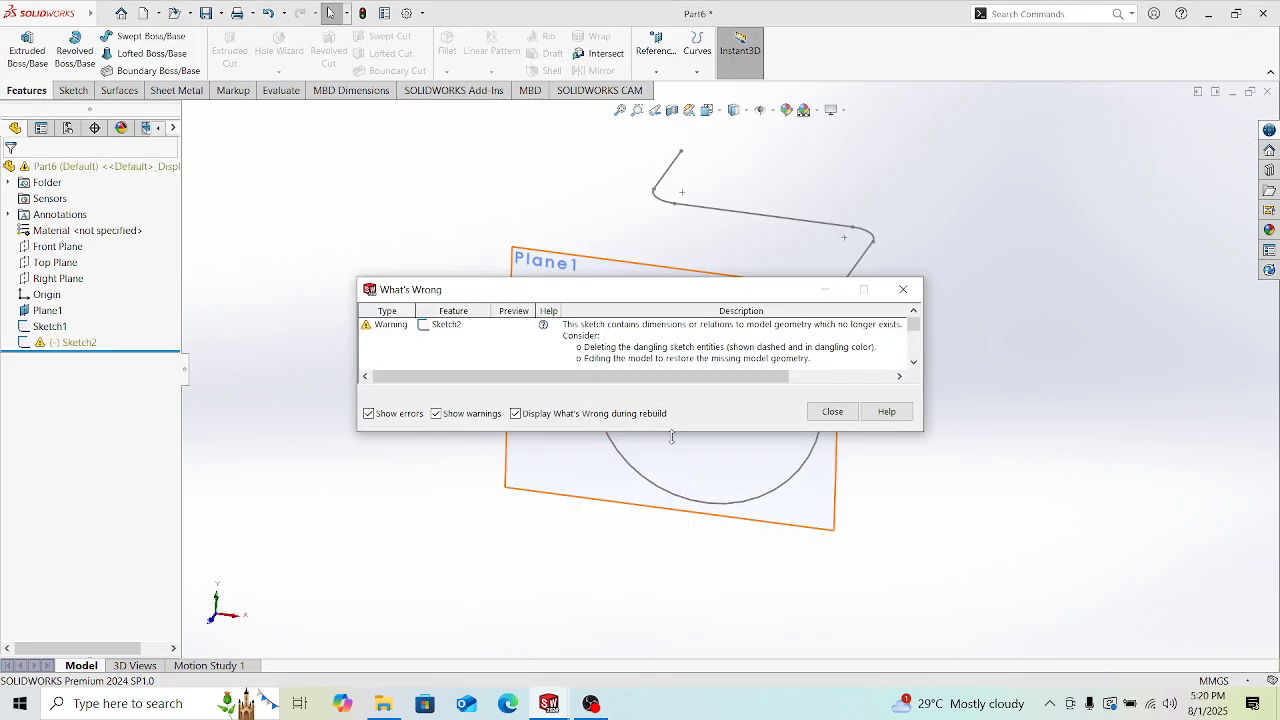
pyautogui.click(829, 418)
# Step: Edit the path sketch, delete the dangling relation at the path's start point, and exit the sketch
pyautogui.moveTo(880, 406)
pyautogui.mouseDown(button='middle')
pyautogui.moveTo(780, 351)
pyautogui.moveTo(279, 396)
pyautogui.mouseUp(button='middle')
pyautogui.click(75, 342)
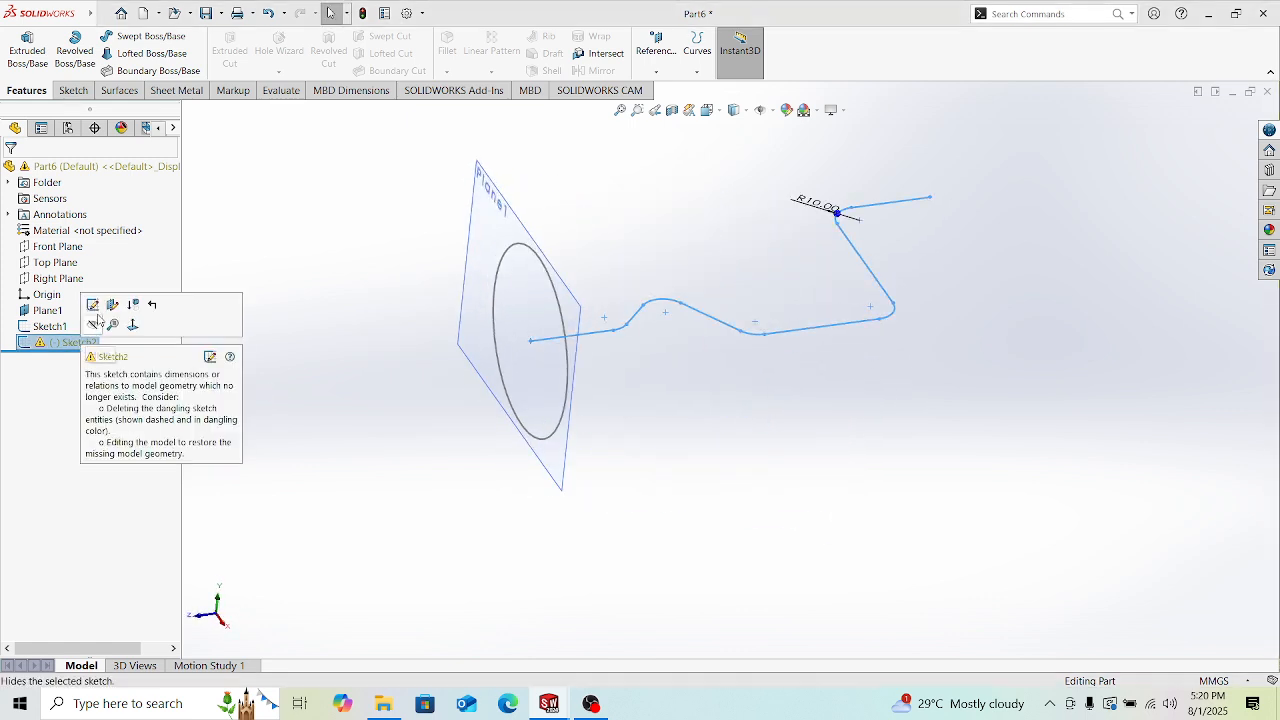
pyautogui.click(94, 306)
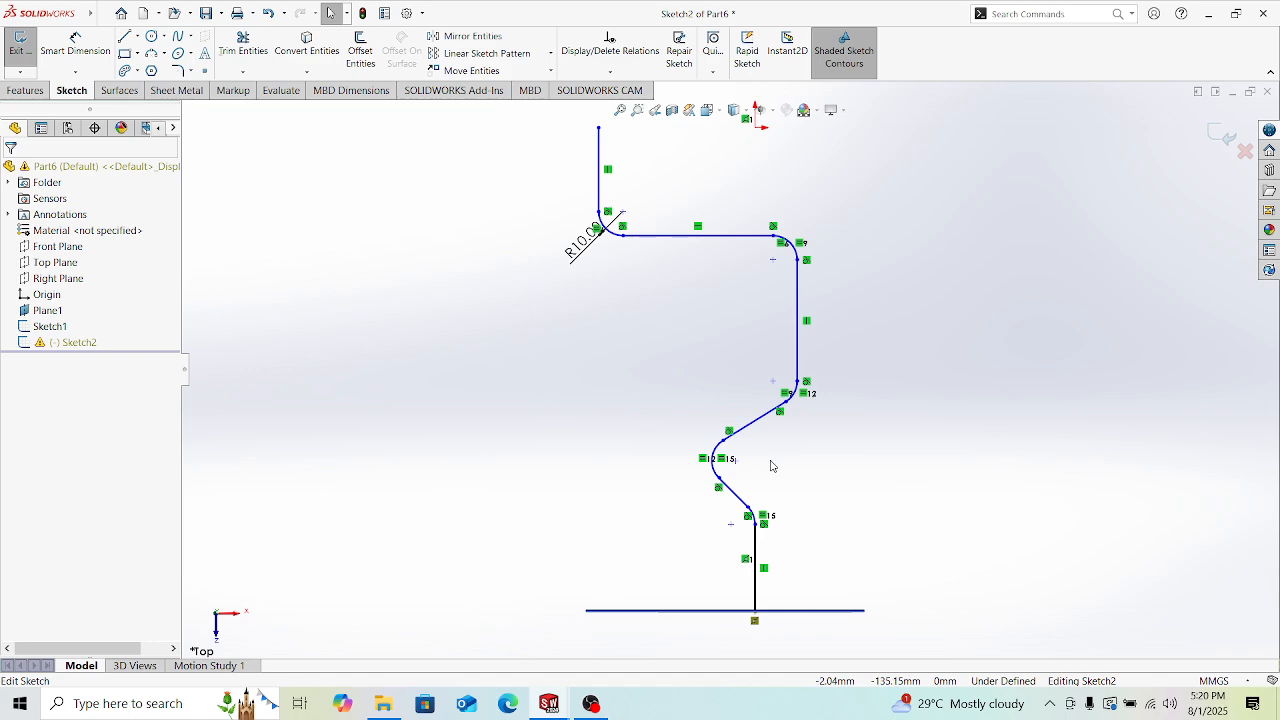
pyautogui.scroll(3, 751, 531)
pyautogui.scroll(-1, 771, 491)
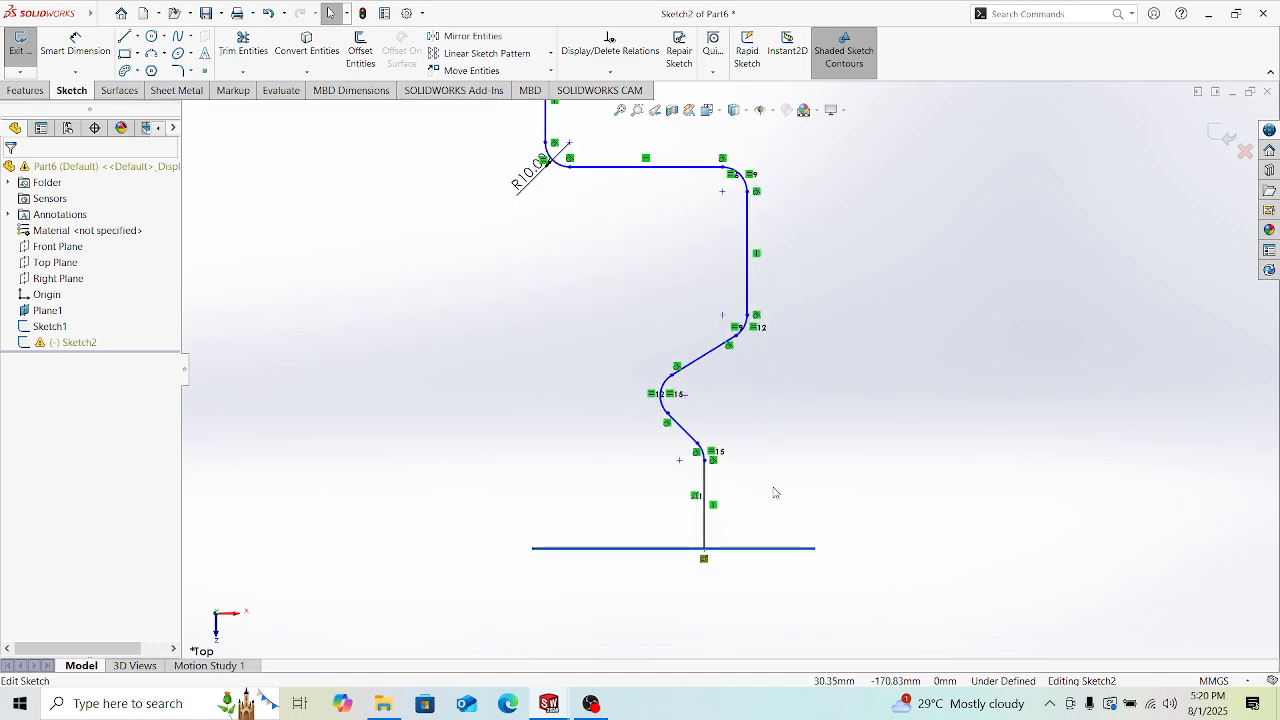
pyautogui.scroll(-8, 708, 565)
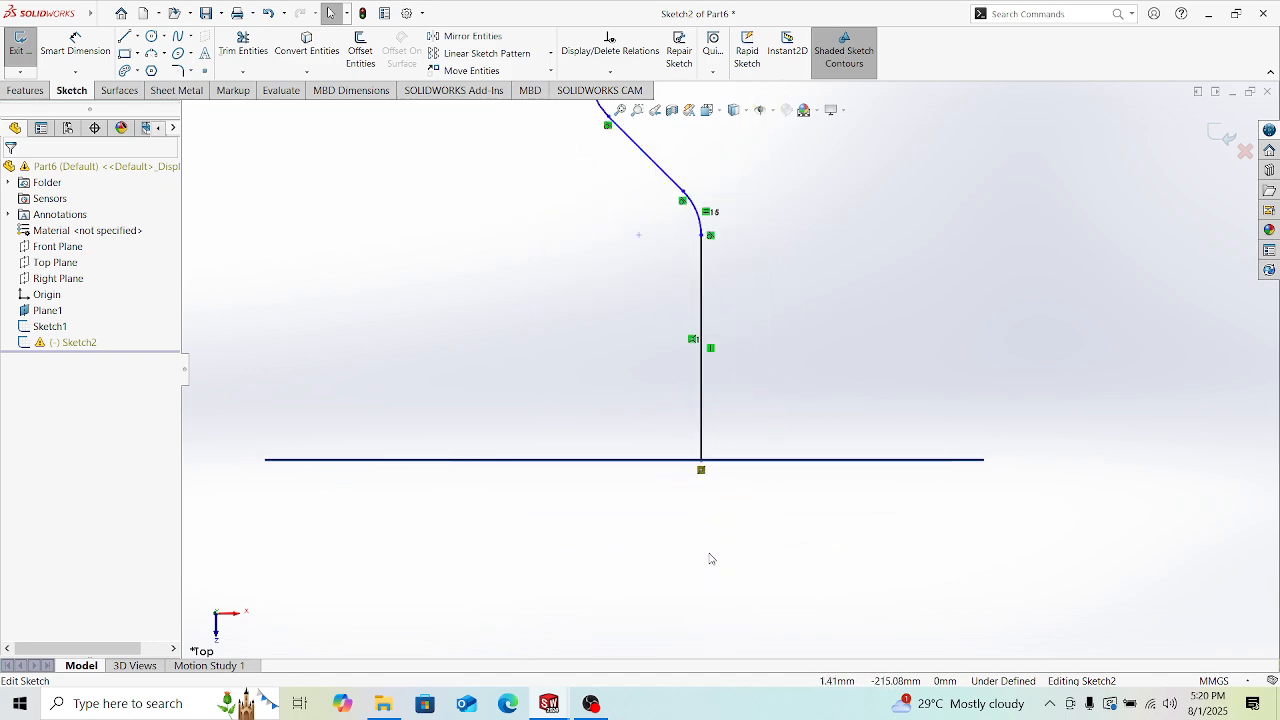
pyautogui.rightClick(701, 469)
pyautogui.click(752, 647)
pyautogui.moveTo(726, 491)
pyautogui.mouseDown(button='middle')
pyautogui.moveTo(737, 363)
pyautogui.moveTo(728, 405)
pyautogui.mouseUp(button='middle')
pyautogui.click(1222, 134)
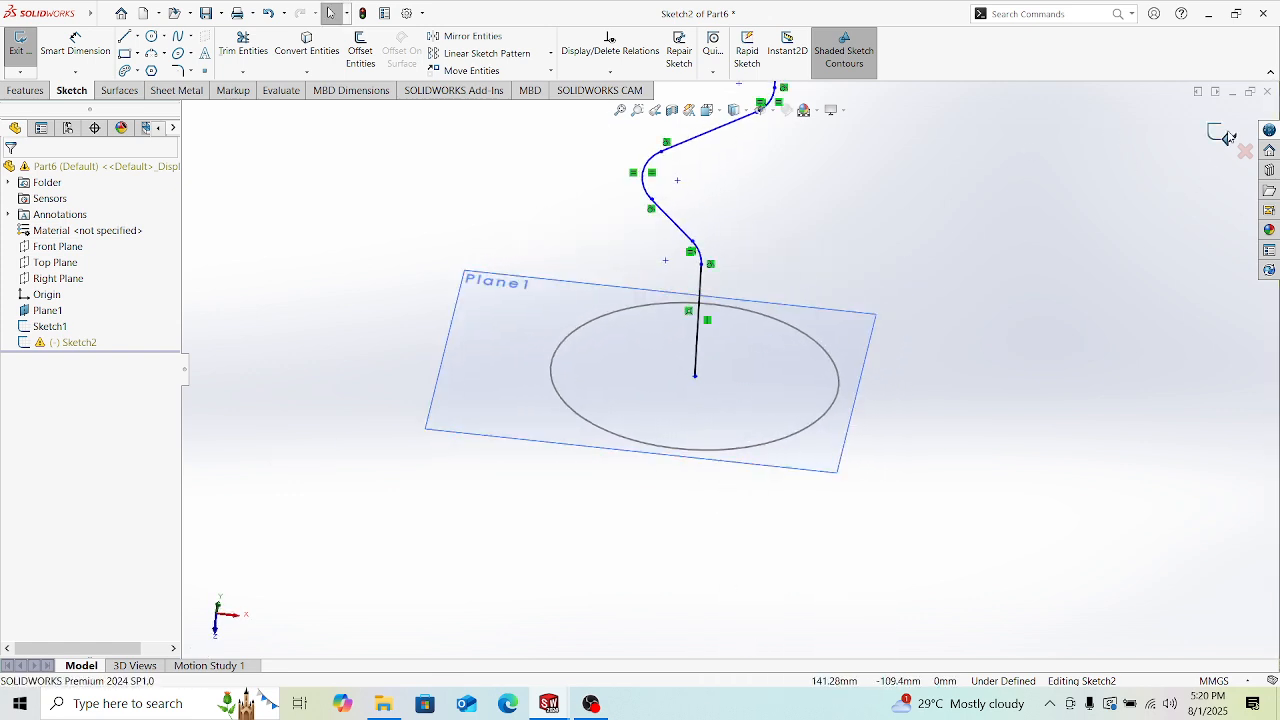
# Step: Try a Swept Boss/Base with the 80 mm circle as profile and the bent sketch as path
pyautogui.click(52, 342)
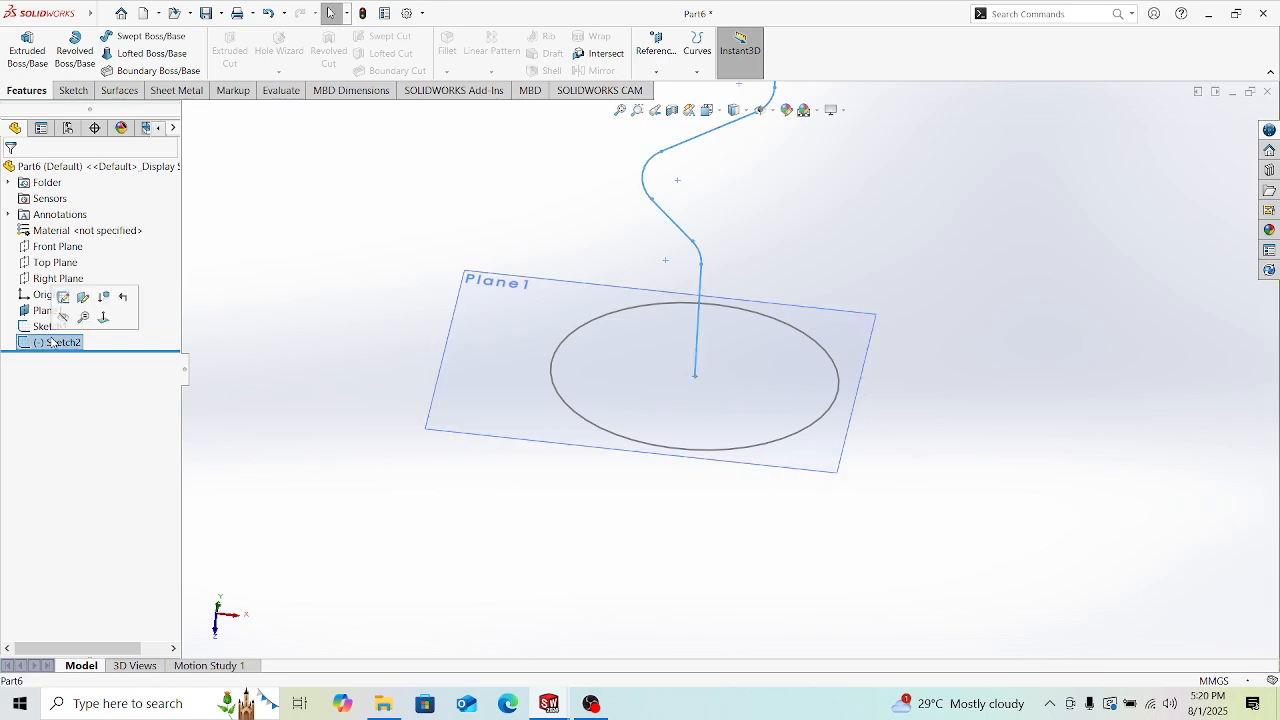
pyautogui.click(50, 326)
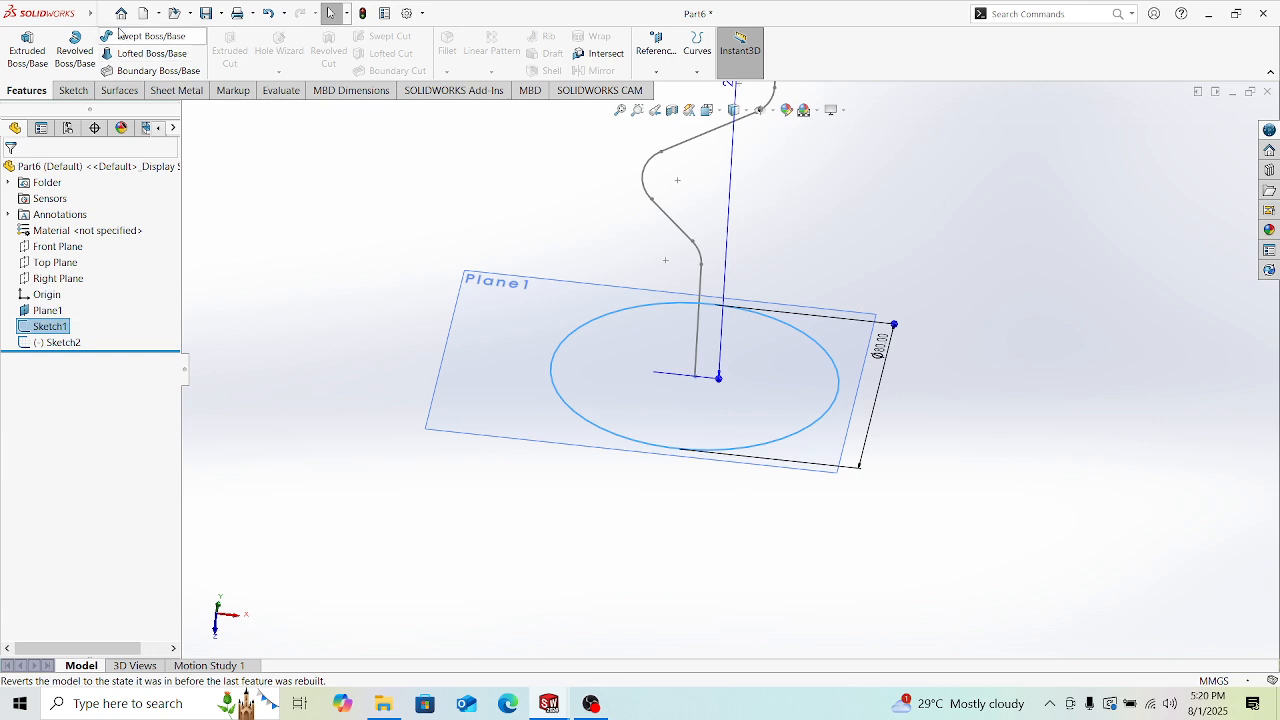
pyautogui.click(145, 36)
pyautogui.moveTo(634, 428); pyautogui.dragTo(680, 459, button='middle')
pyautogui.click(440, 240)
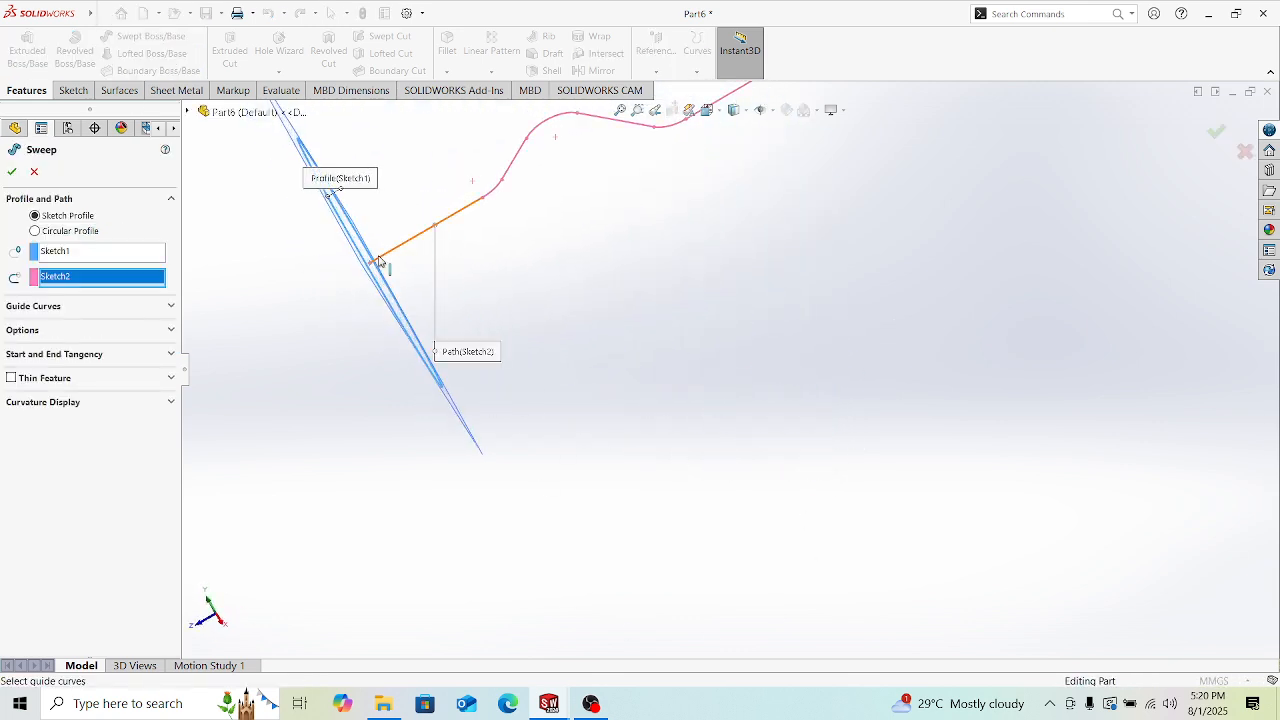
pyautogui.moveTo(234, 343)
pyautogui.mouseDown(button='middle')
pyautogui.moveTo(361, 239)
pyautogui.moveTo(517, 363)
pyautogui.mouseUp(button='middle')
pyautogui.scroll(4, 598, 368)
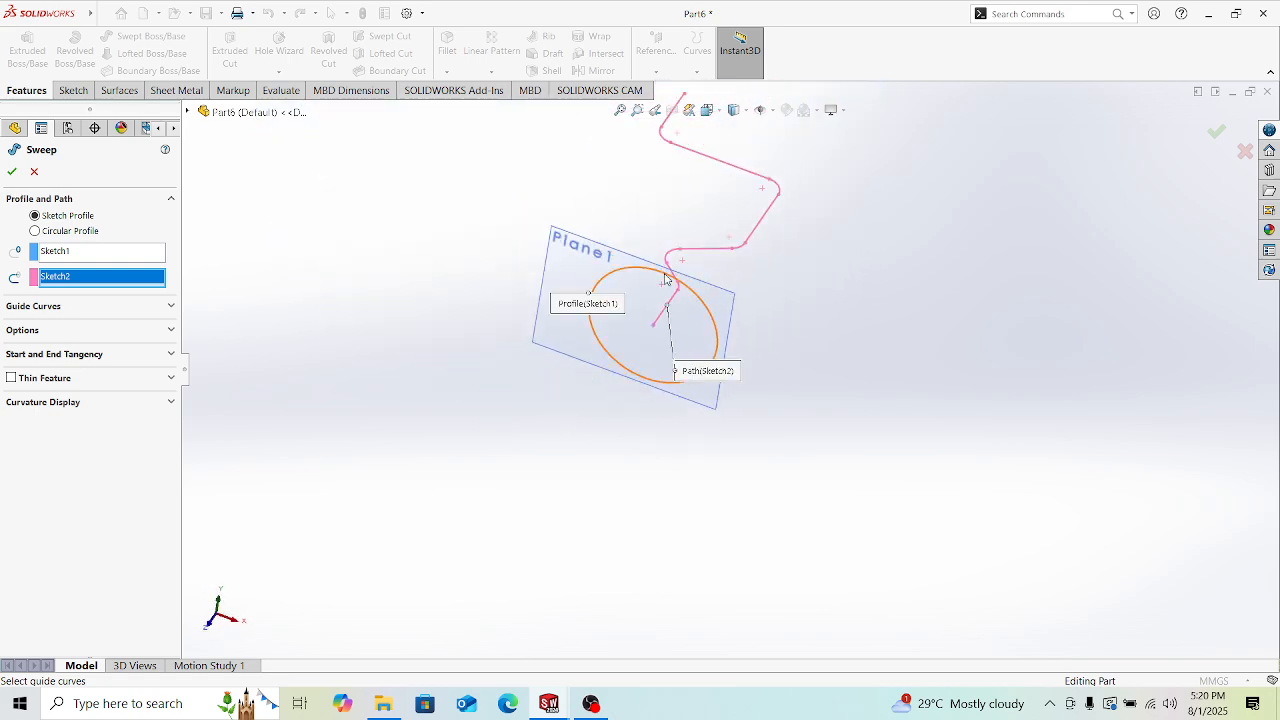
pyautogui.scroll(1, 666, 277)
pyautogui.scroll(-1, 655, 291)
# Step: Clear the sweep's profile selection, pick the 80 mm circle again, and cancel the sweep
pyautogui.click(86, 254)
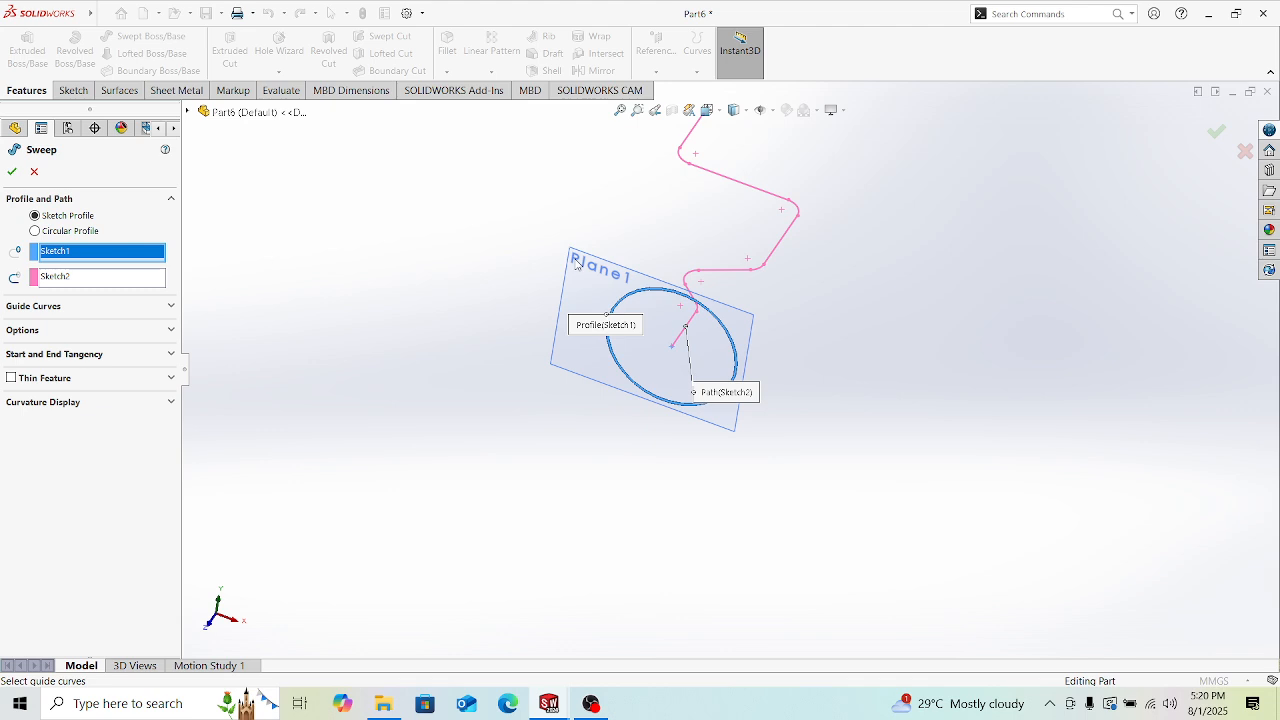
pyautogui.click(680, 297)
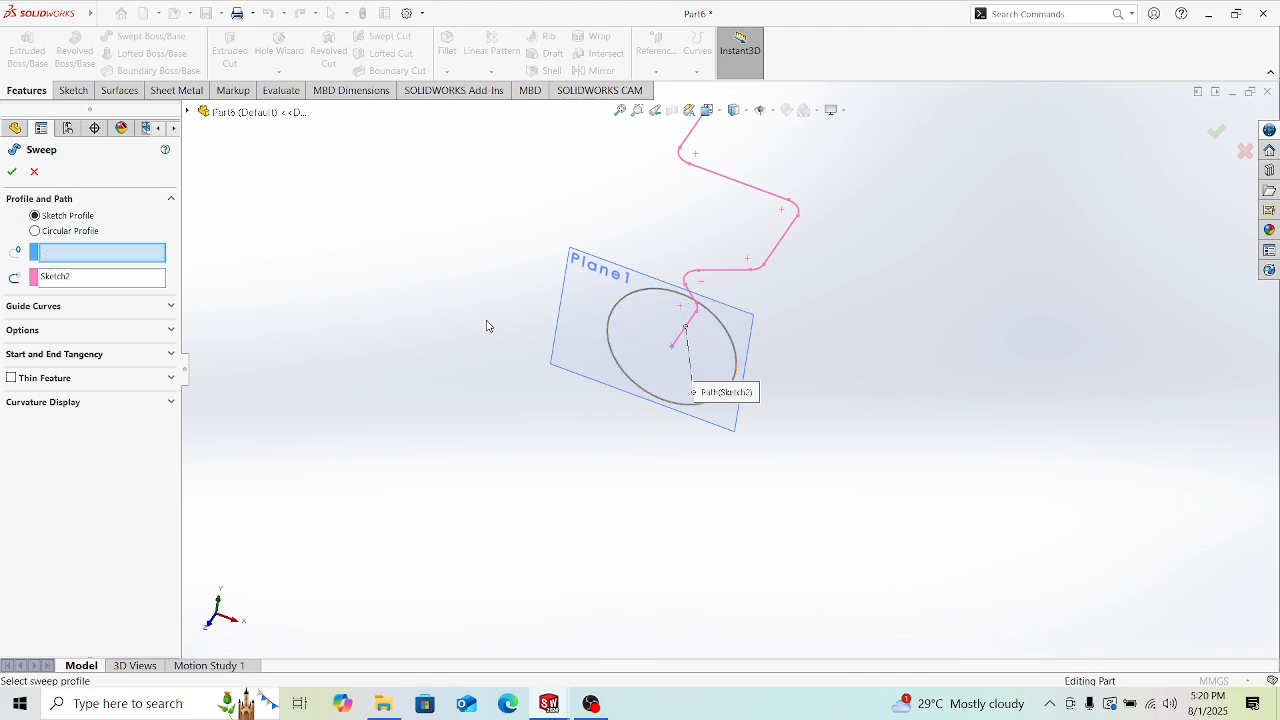
pyautogui.click(649, 291)
pyautogui.scroll(3, 779, 443)
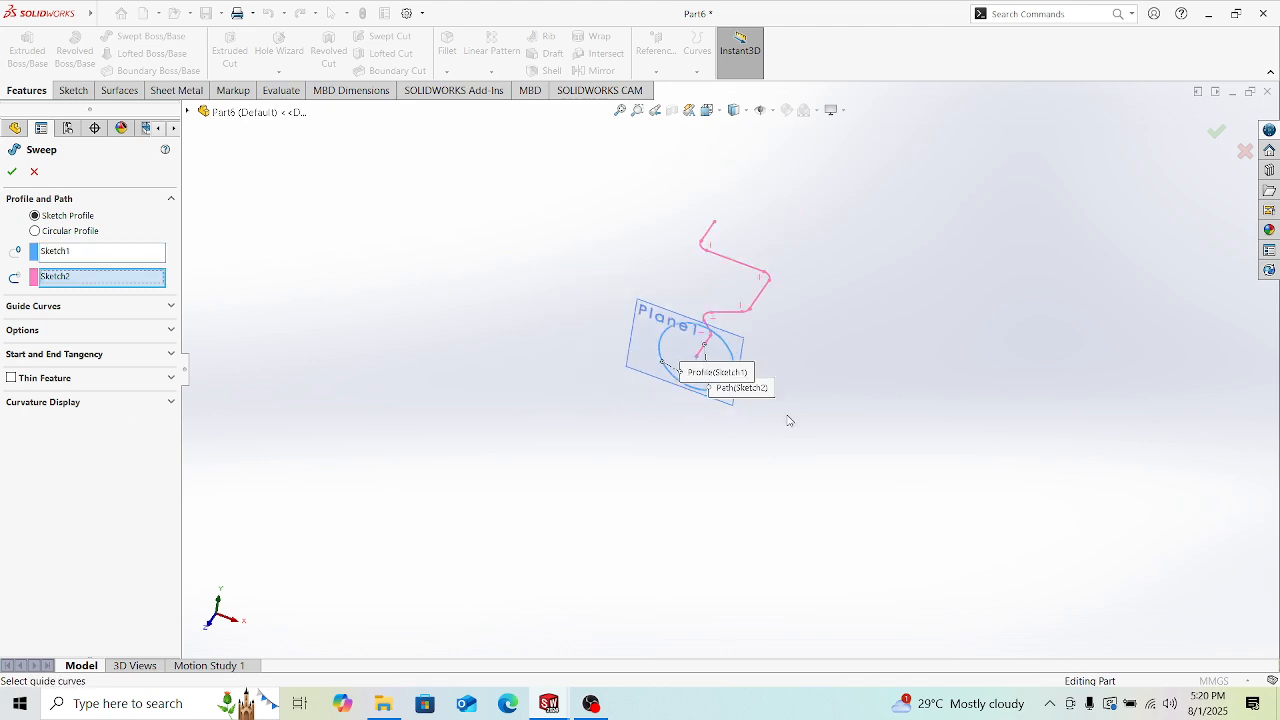
pyautogui.moveTo(788, 418)
pyautogui.mouseDown(button='middle')
pyautogui.moveTo(748, 242)
pyautogui.moveTo(706, 298)
pyautogui.mouseUp(button='middle')
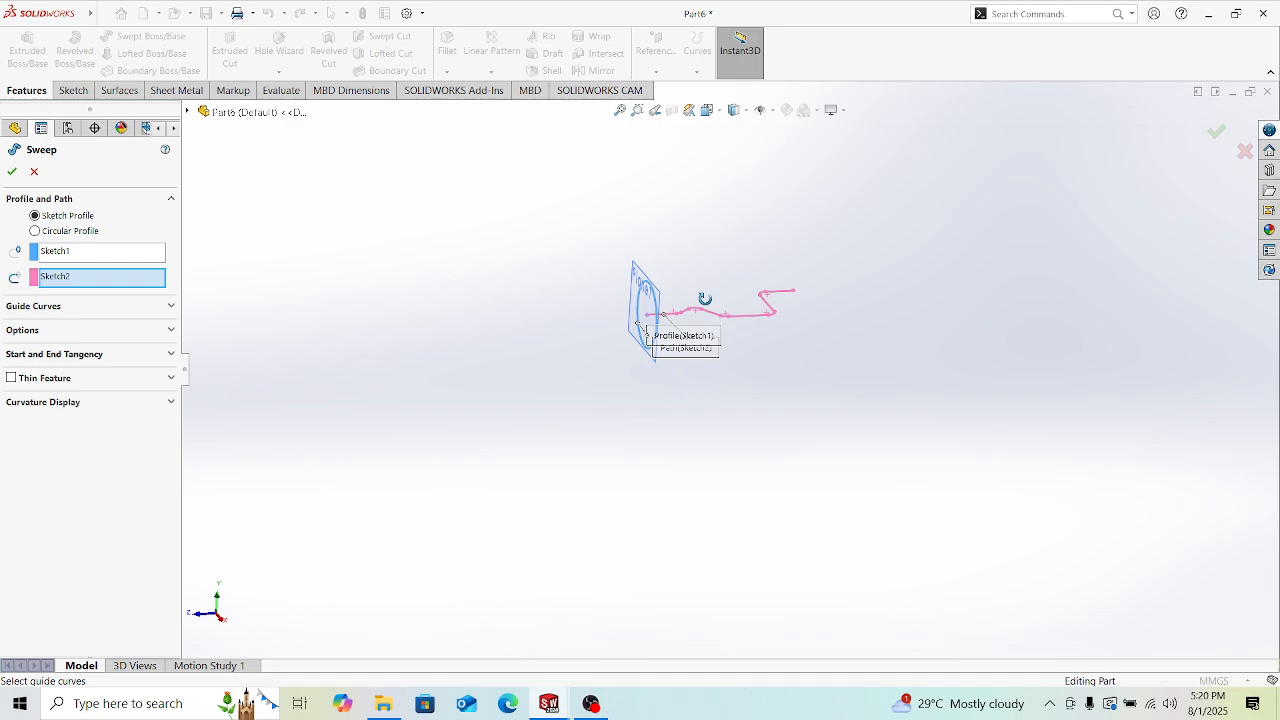
pyautogui.click(32, 173)
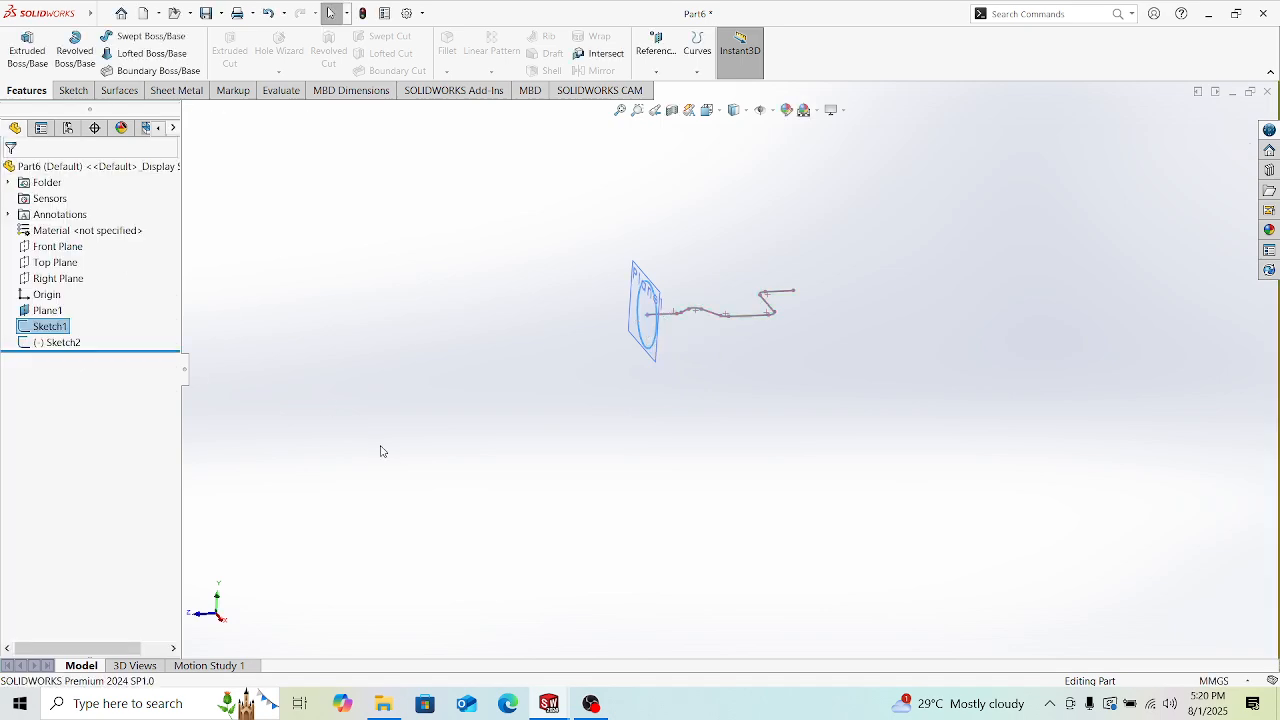
# Step: Edit the profile sketch, set the circle's diameter to 20 mm, and exit the sketch
pyautogui.click(46, 326)
pyautogui.click(58, 295)
pyautogui.click(431, 308)
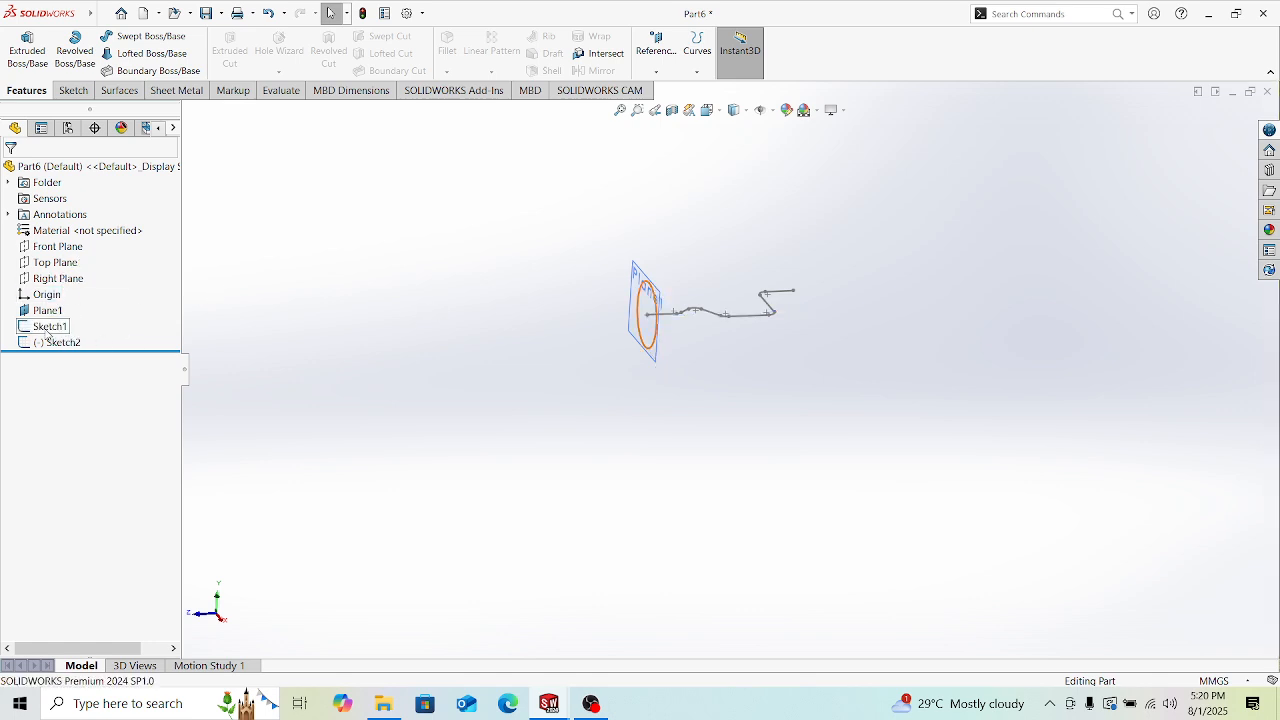
pyautogui.click(43, 328)
pyautogui.click(59, 292)
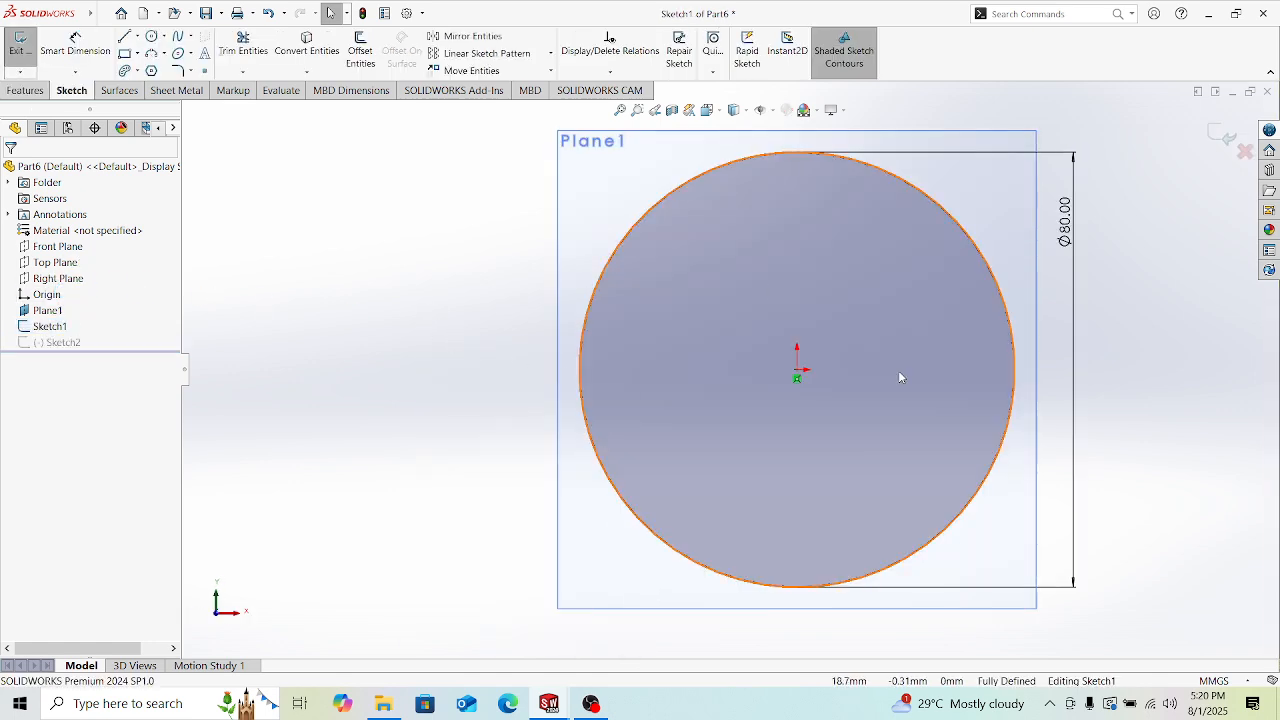
pyautogui.click(1066, 228)
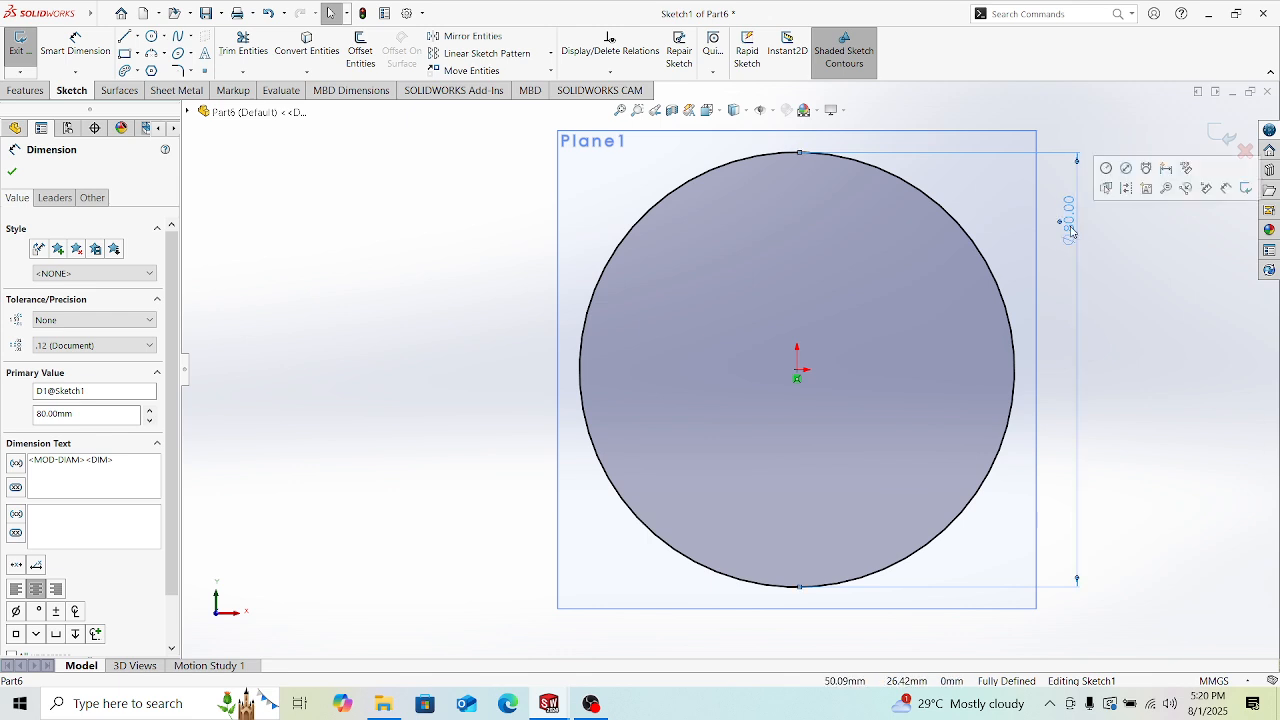
pyautogui.doubleClick(1067, 231)
pyautogui.write('20')
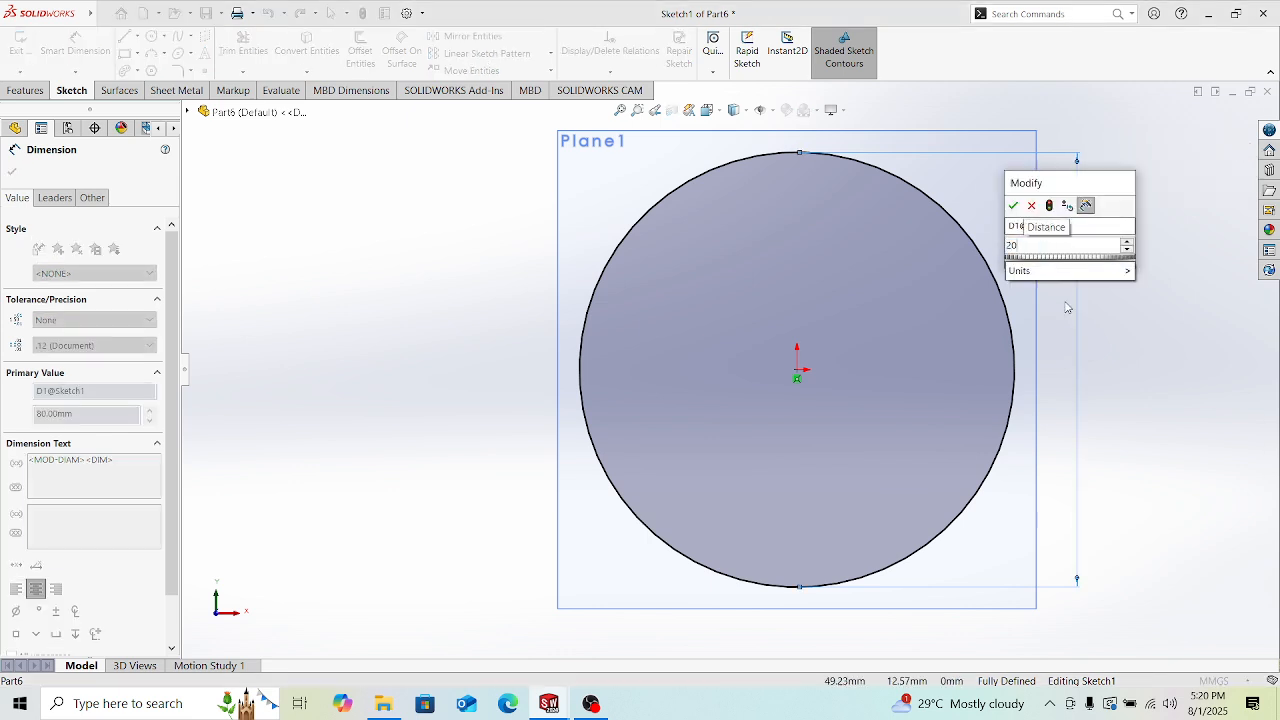
pyautogui.press('Return')
pyautogui.scroll(4, 930, 362)
pyautogui.moveTo(1062, 352)
pyautogui.mouseDown(button='middle')
pyautogui.moveTo(1009, 383)
pyautogui.moveTo(974, 491)
pyautogui.mouseUp(button='middle')
pyautogui.click(1222, 135)
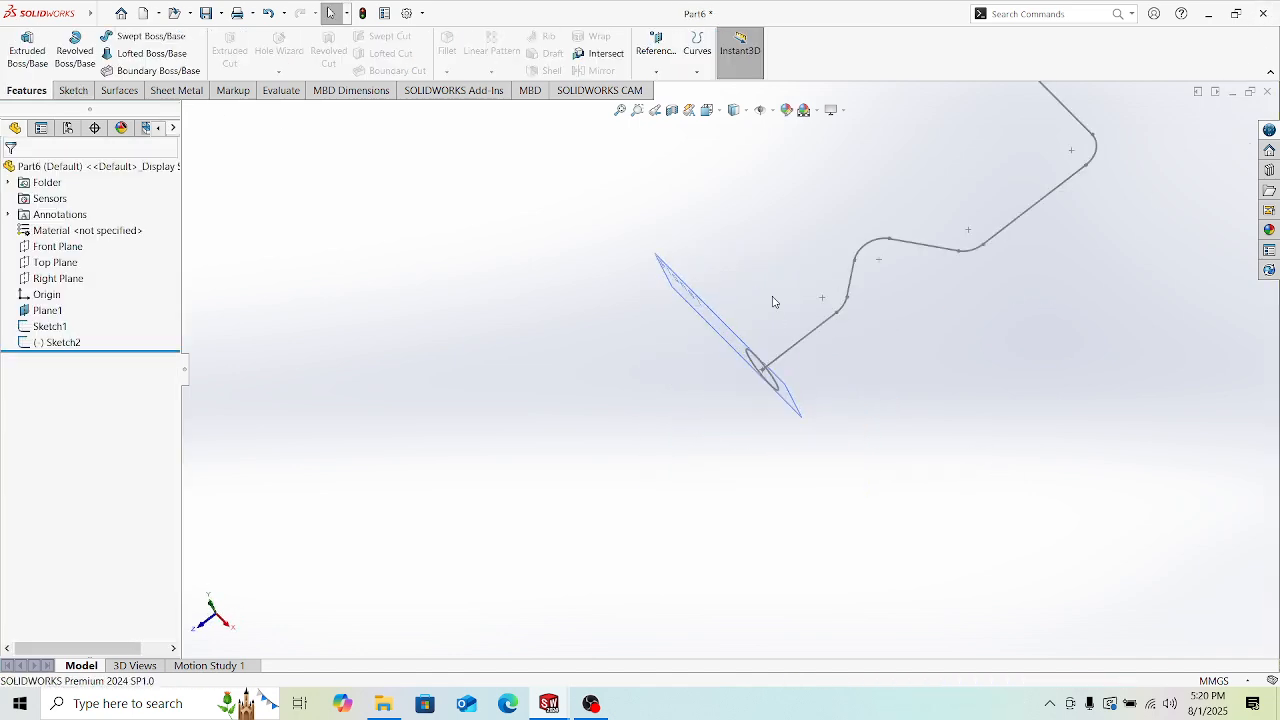
# Step: Start a Swept Boss/Base with the 20 mm circle as profile and the filleted line chain as path
pyautogui.click(152, 38)
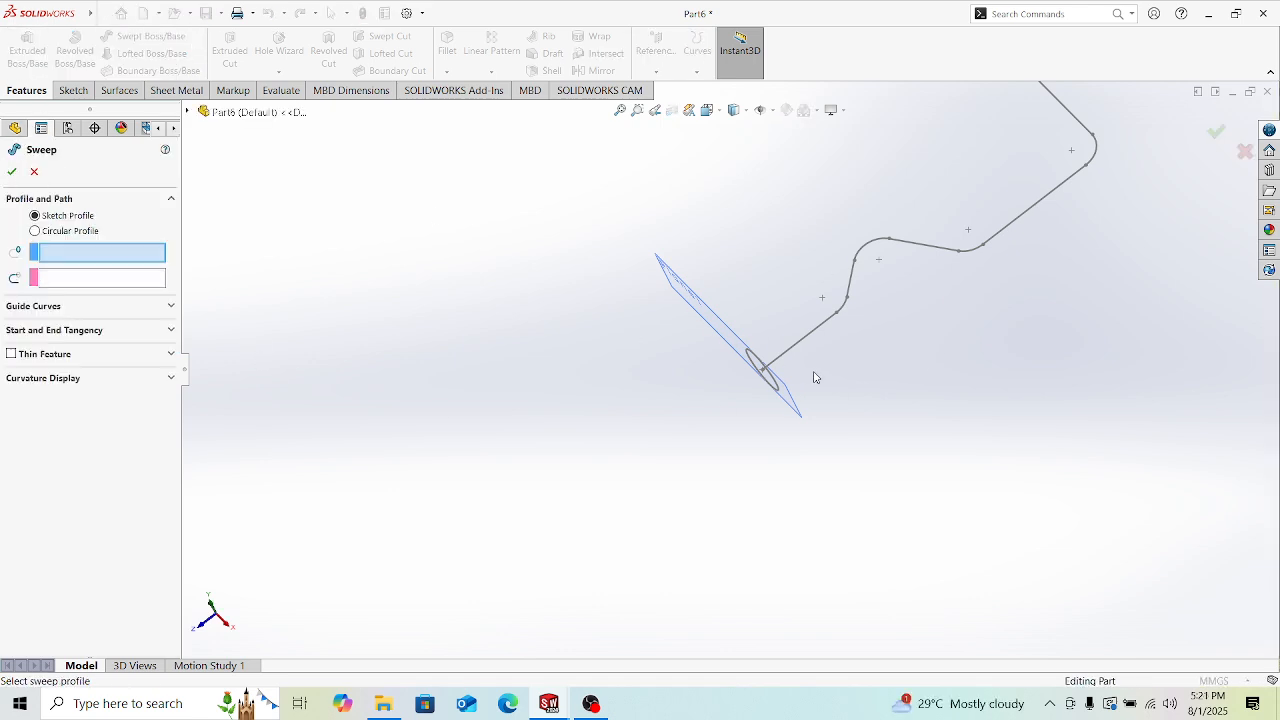
pyautogui.moveTo(777, 400); pyautogui.dragTo(772, 350, button='middle')
pyautogui.click(772, 355)
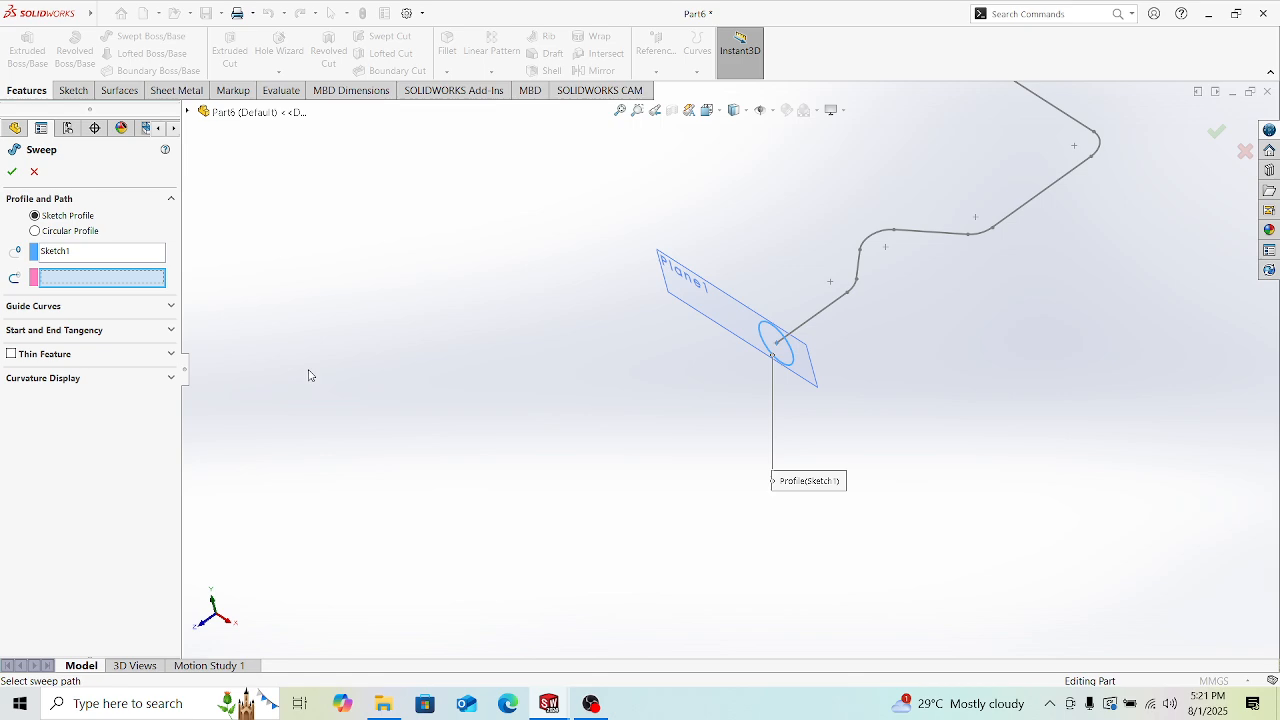
pyautogui.click(814, 317)
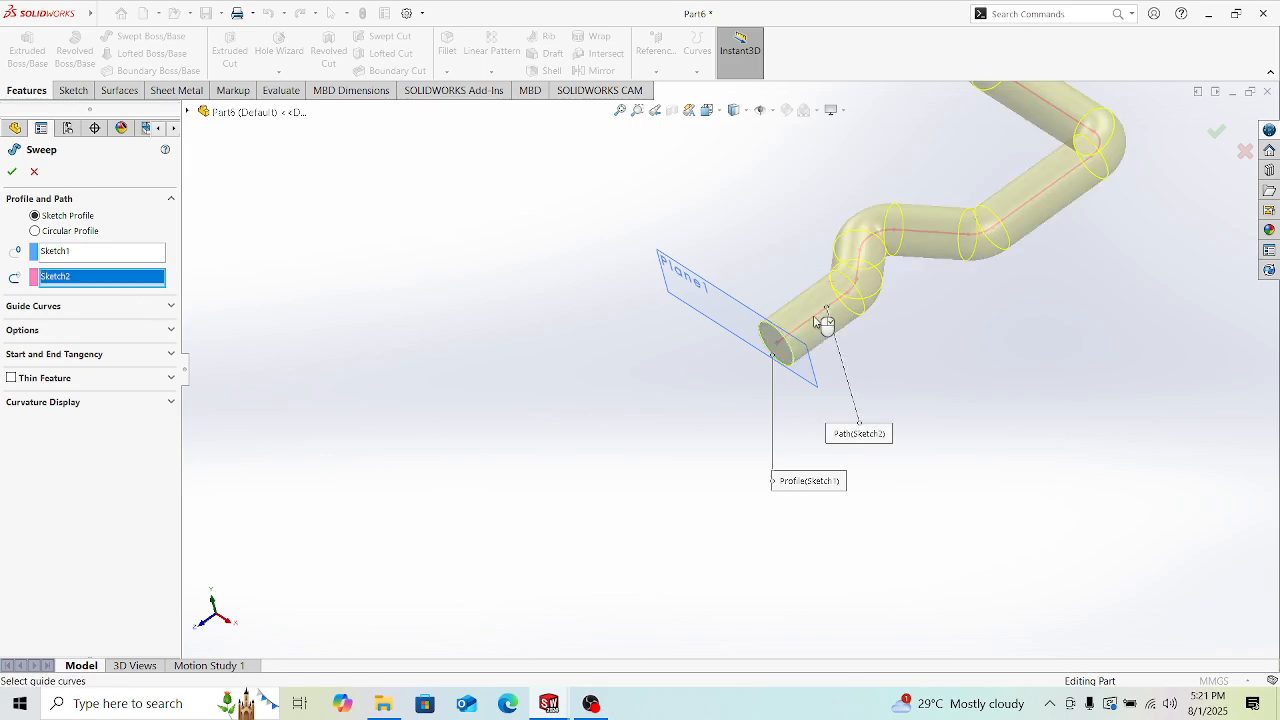
# Step: Examine the sweep preview along the path, checking the rounded bends up close and the overall shape
pyautogui.moveTo(814, 317); pyautogui.dragTo(961, 280, button='middle')
pyautogui.scroll(1, 961, 280)
pyautogui.scroll(-2, 921, 261)
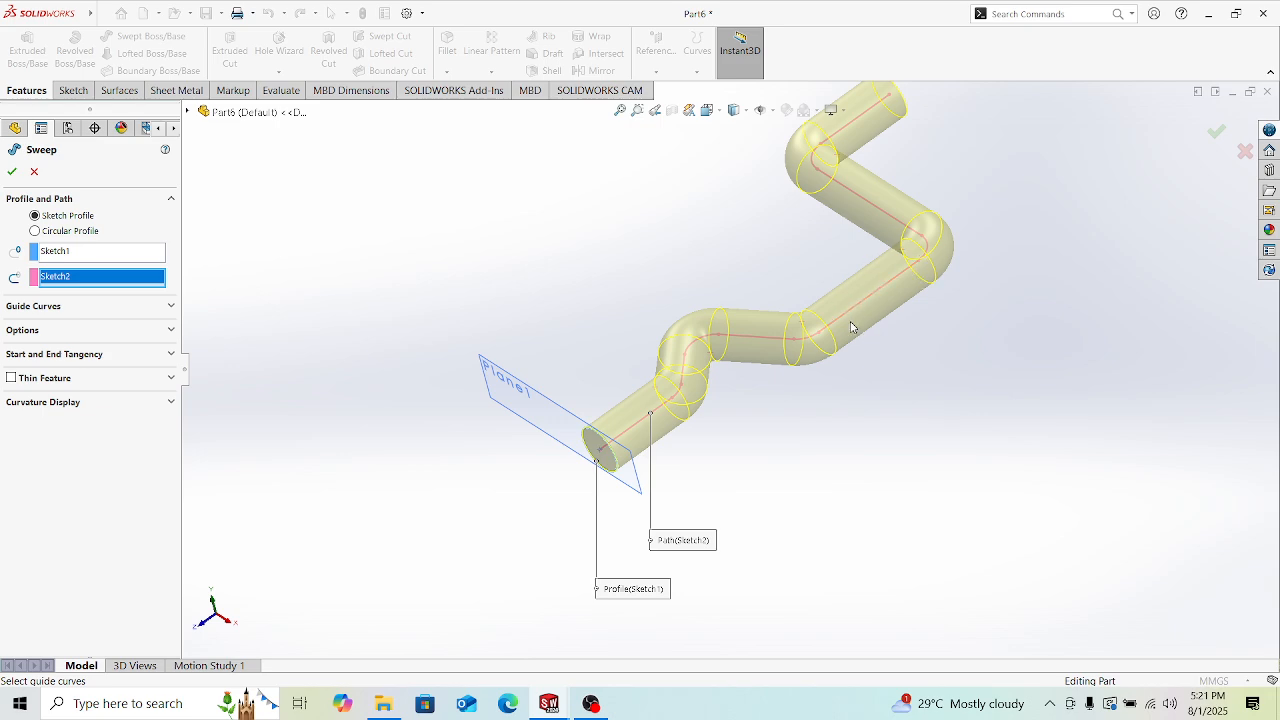
pyautogui.scroll(-3, 850, 327)
pyautogui.moveTo(825, 352); pyautogui.dragTo(829, 406, button='middle')
pyautogui.scroll(-4, 780, 351)
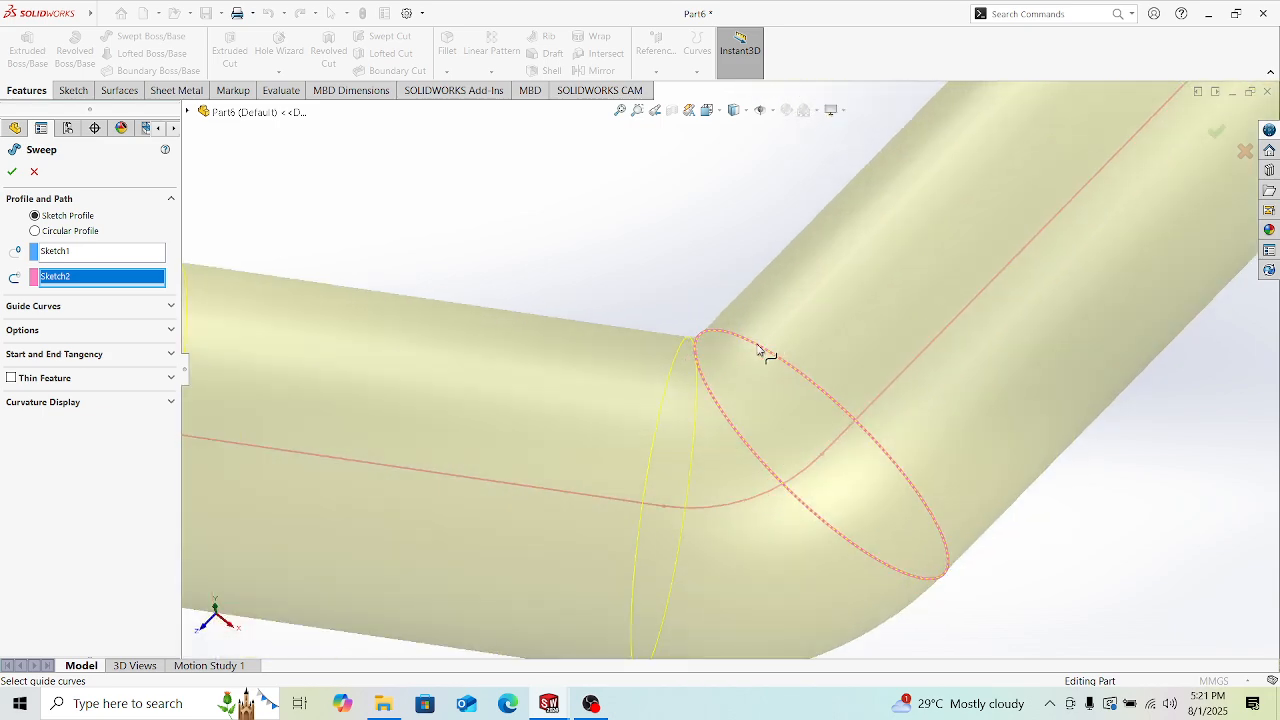
pyautogui.moveTo(758, 350); pyautogui.dragTo(702, 340, button='middle')
pyautogui.scroll(3, 774, 398)
pyautogui.scroll(3, 775, 392)
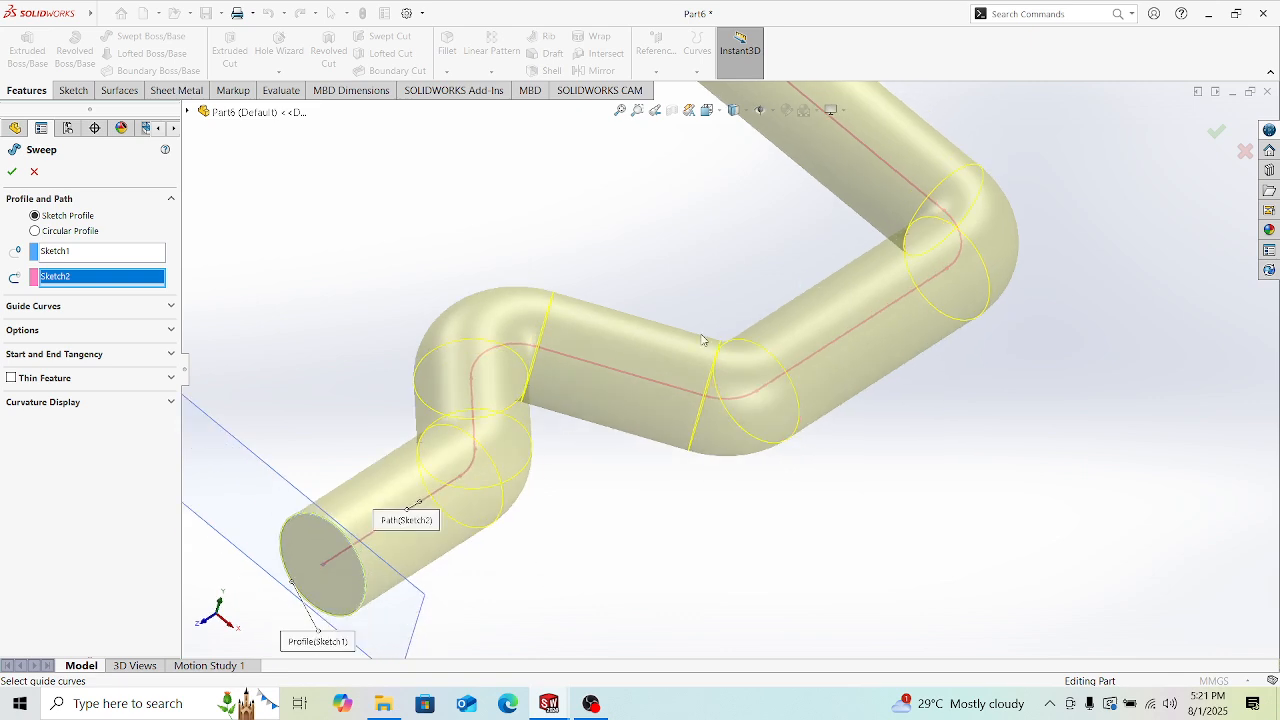
pyautogui.moveTo(764, 372); pyautogui.dragTo(740, 374, button='middle')
pyautogui.scroll(3, 330, 514)
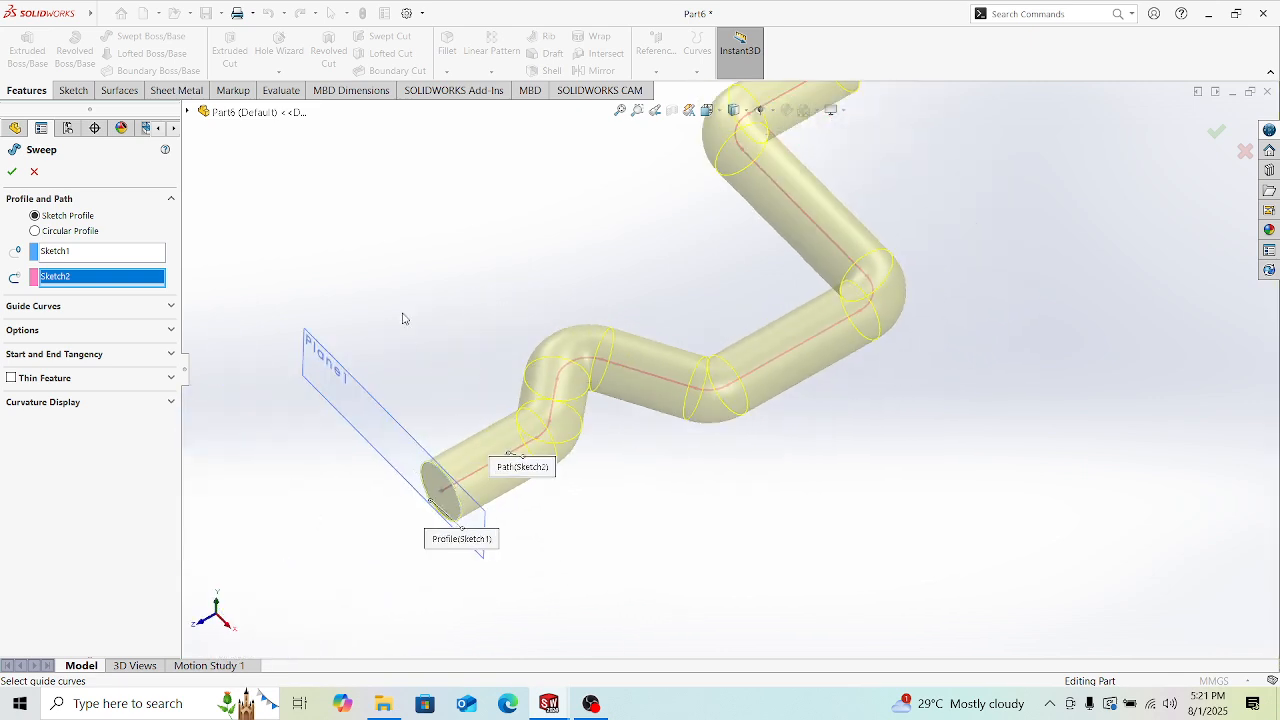
pyautogui.scroll(-5, 829, 520)
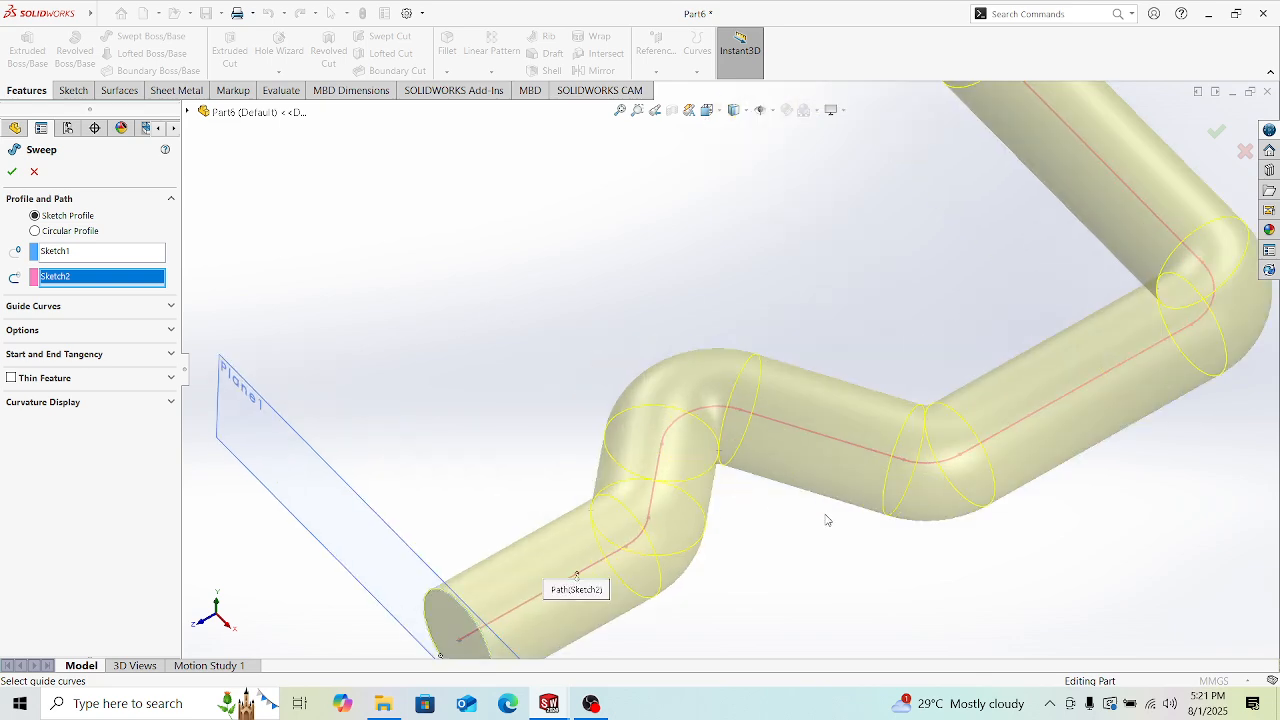
# Step: Examine the preview's bend after the first straight run up close, including its tight inner corner and the adjoining section circles
pyautogui.scroll(5, 771, 494)
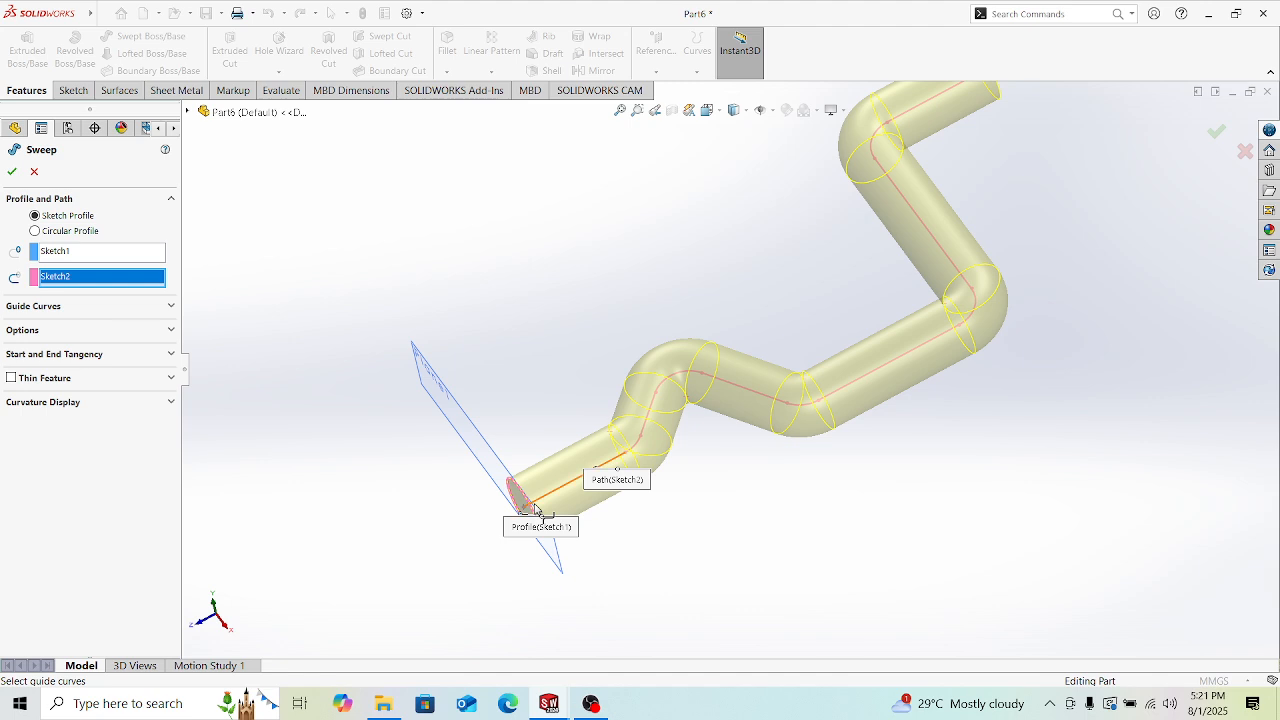
pyautogui.scroll(-3, 645, 452)
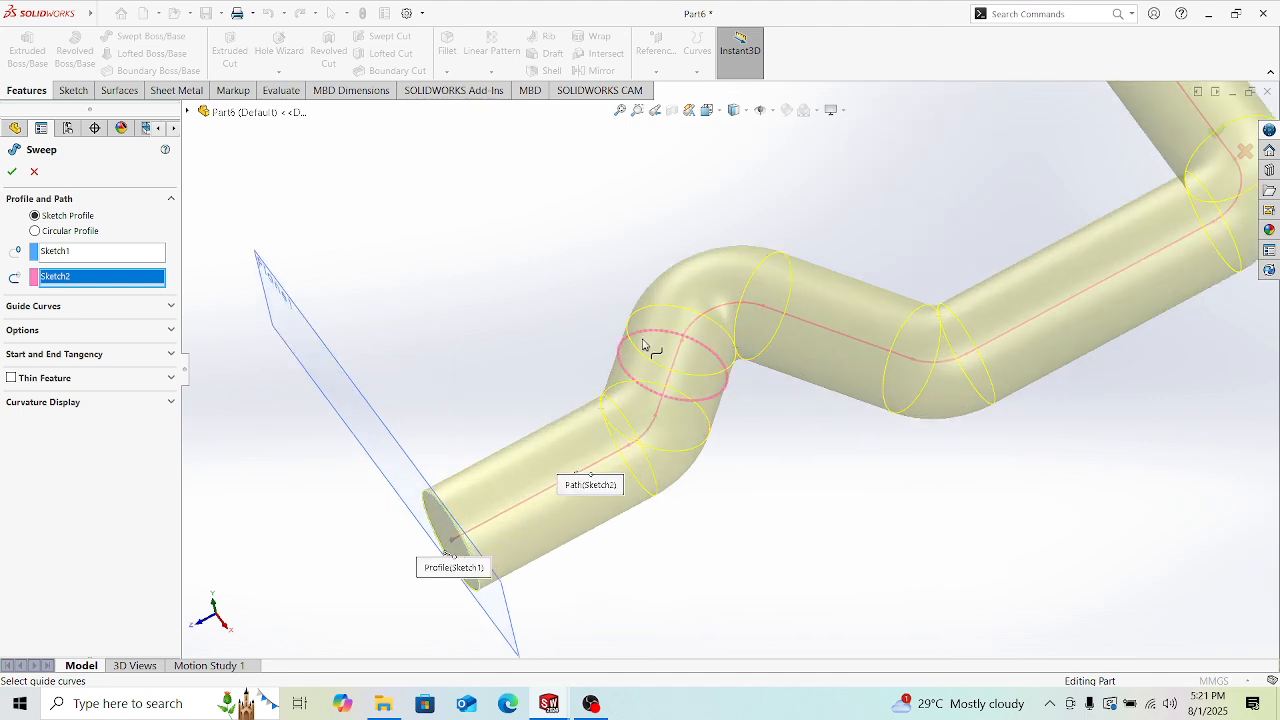
pyautogui.scroll(-2, 705, 328)
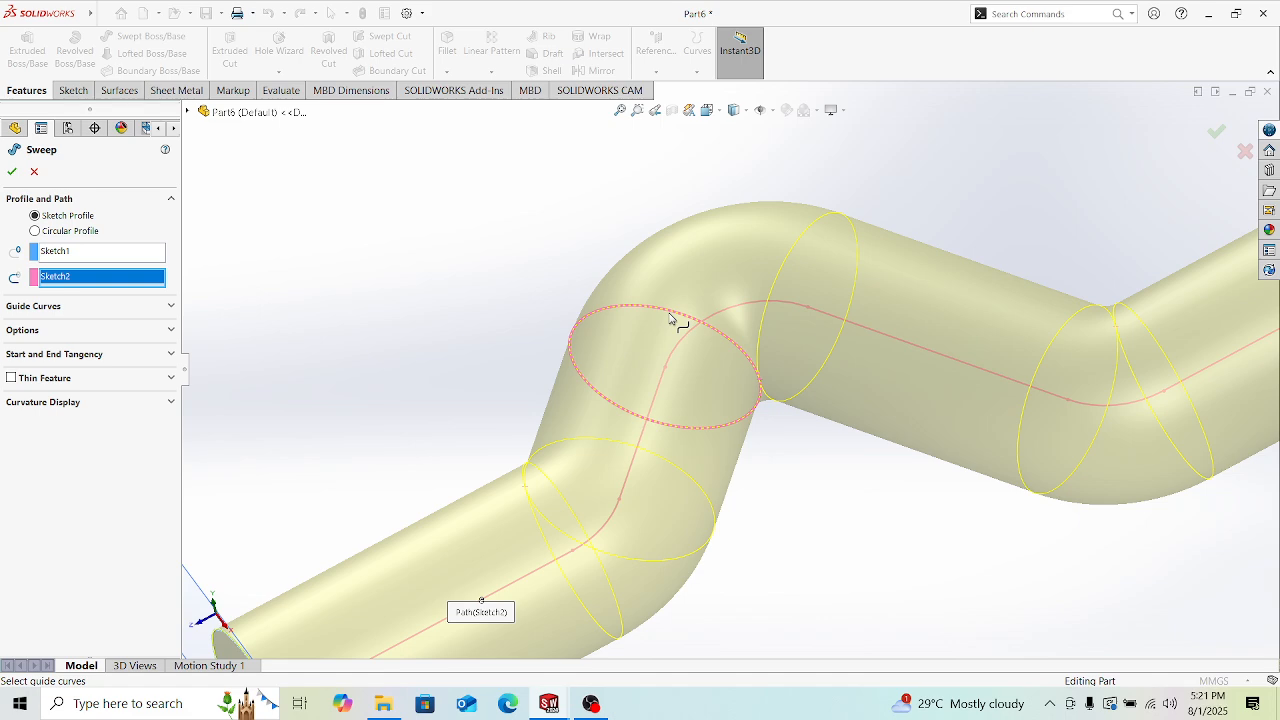
pyautogui.scroll(-3, 672, 320)
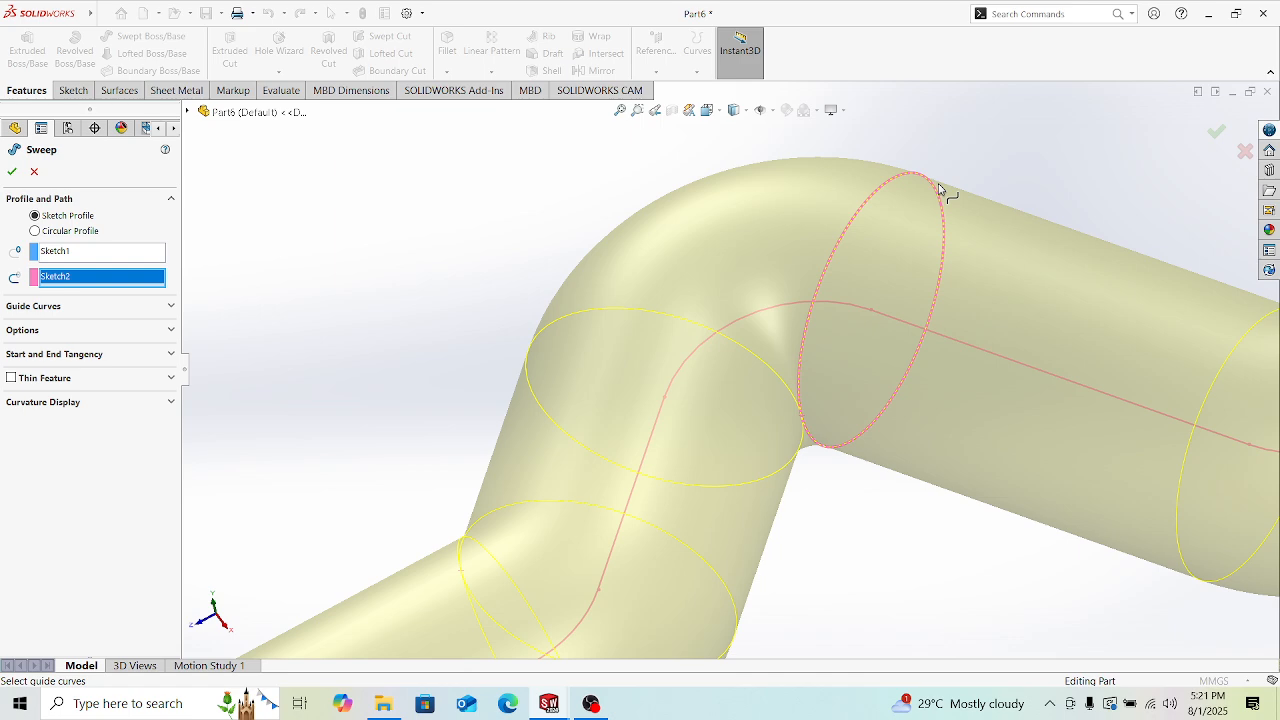
pyautogui.scroll(6, 846, 374)
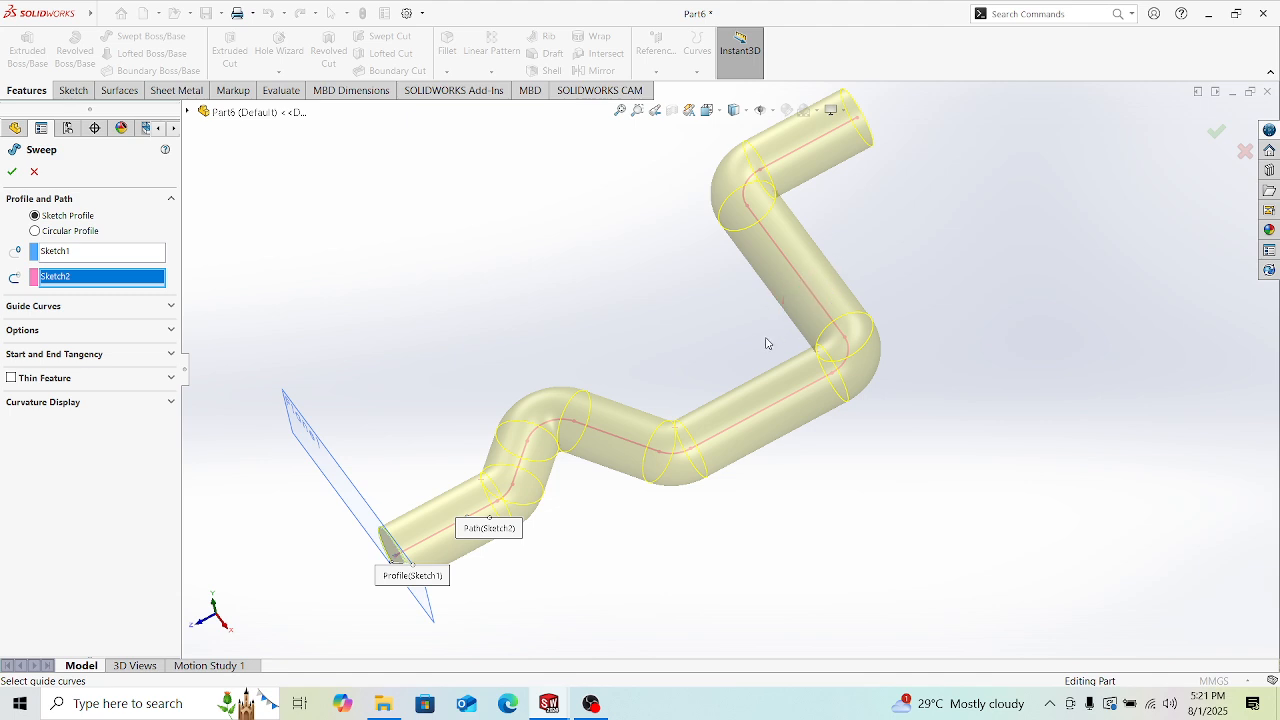
pyautogui.scroll(-2, 694, 400)
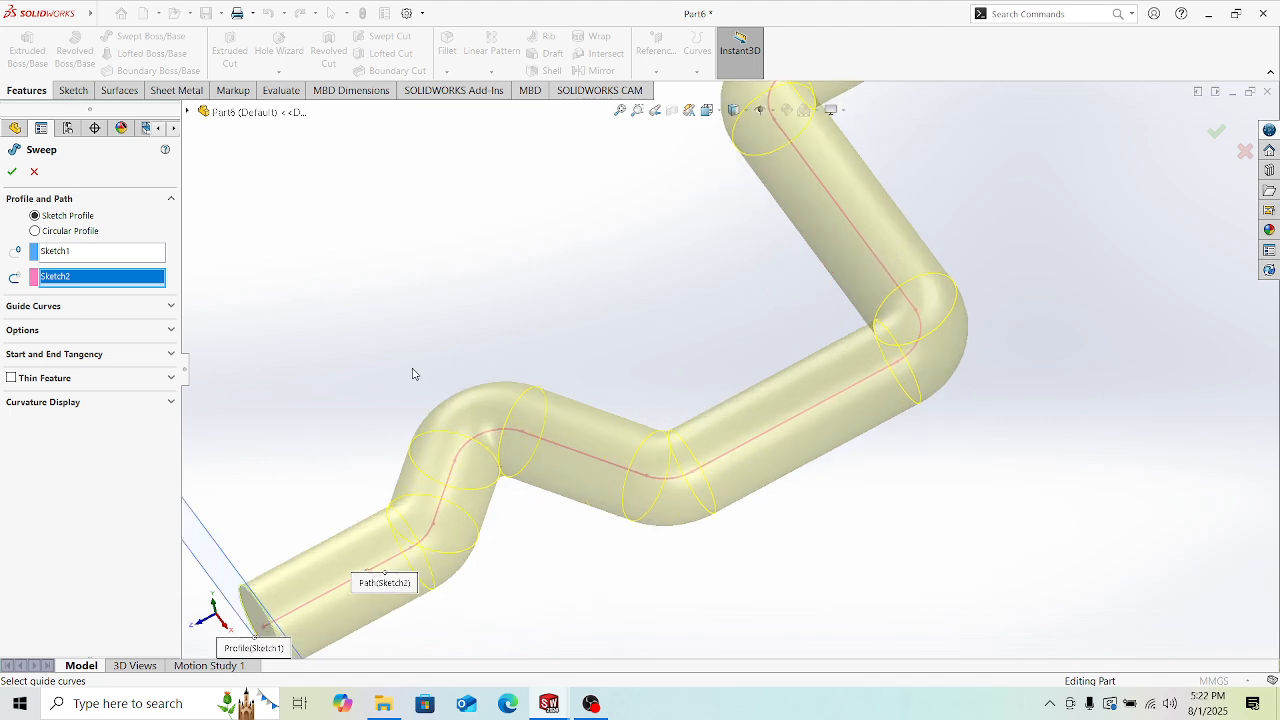
pyautogui.scroll(-2, 395, 385)
pyautogui.scroll(-3, 791, 540)
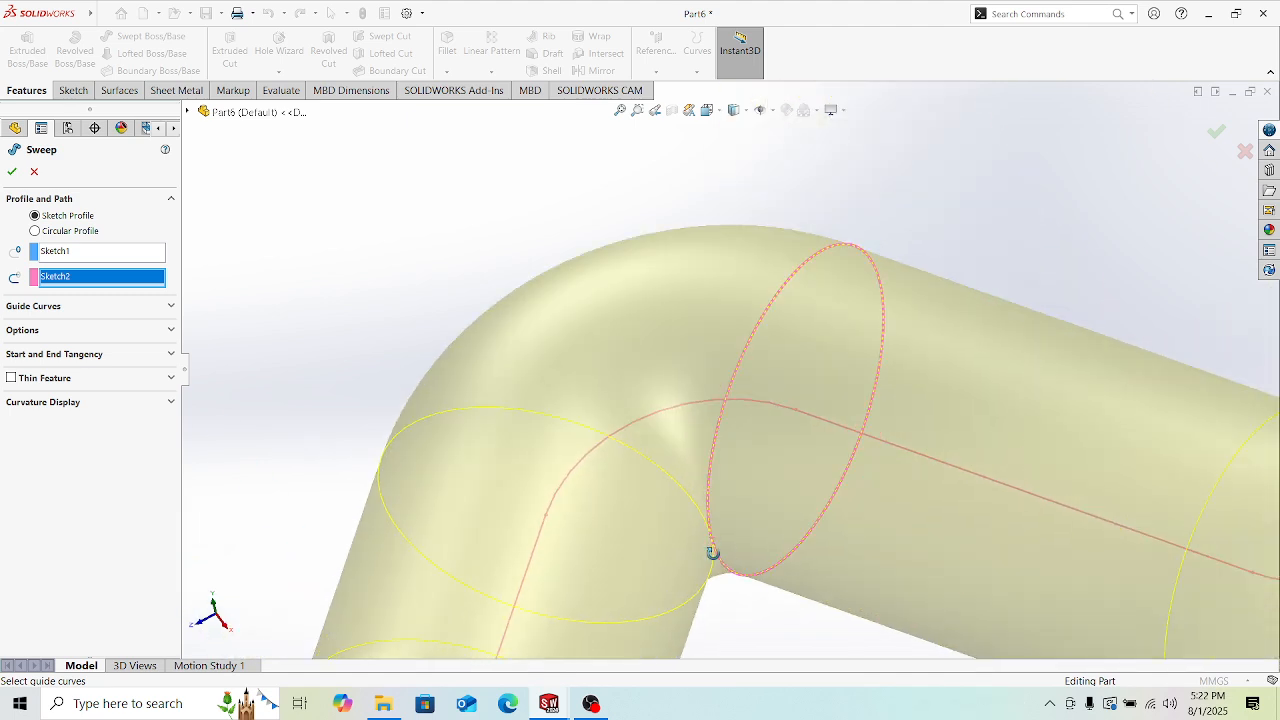
pyautogui.scroll(-2, 708, 632)
pyautogui.scroll(-2, 708, 632)
pyautogui.scroll(-2, 709, 586)
pyautogui.scroll(-2, 749, 523)
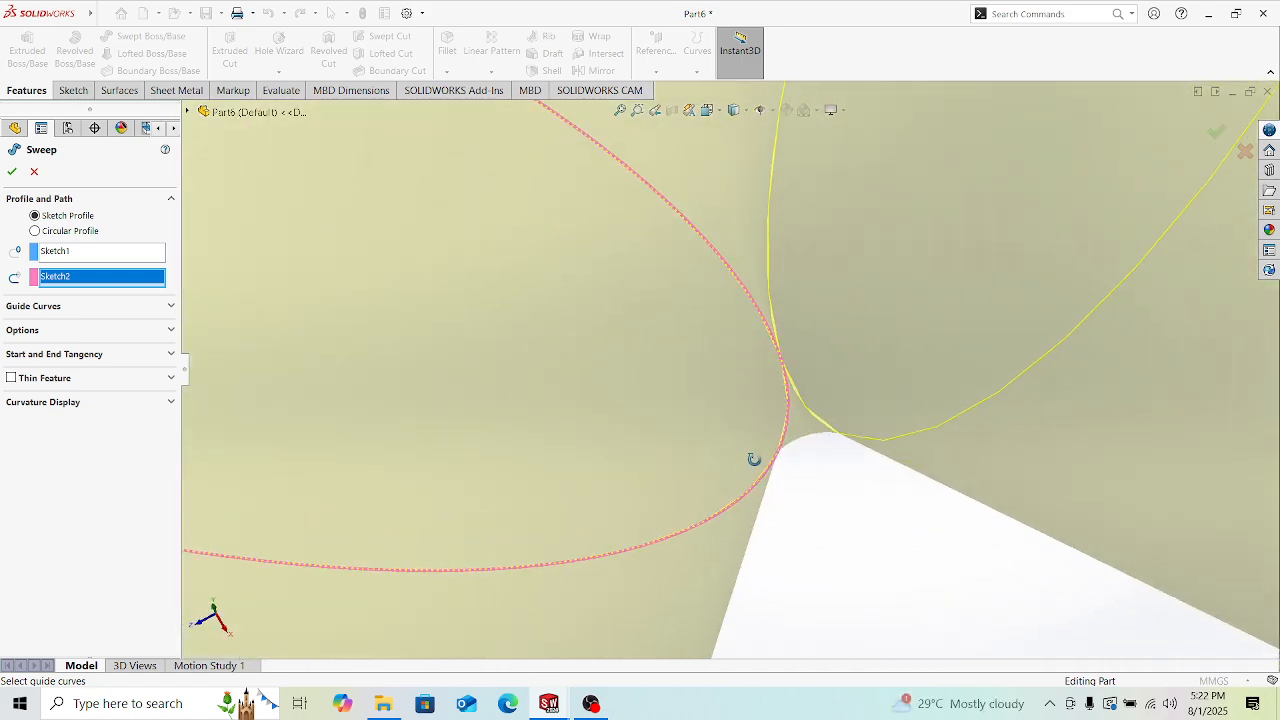
pyautogui.scroll(-1, 757, 457)
pyautogui.scroll(4, 799, 438)
pyautogui.scroll(2, 749, 322)
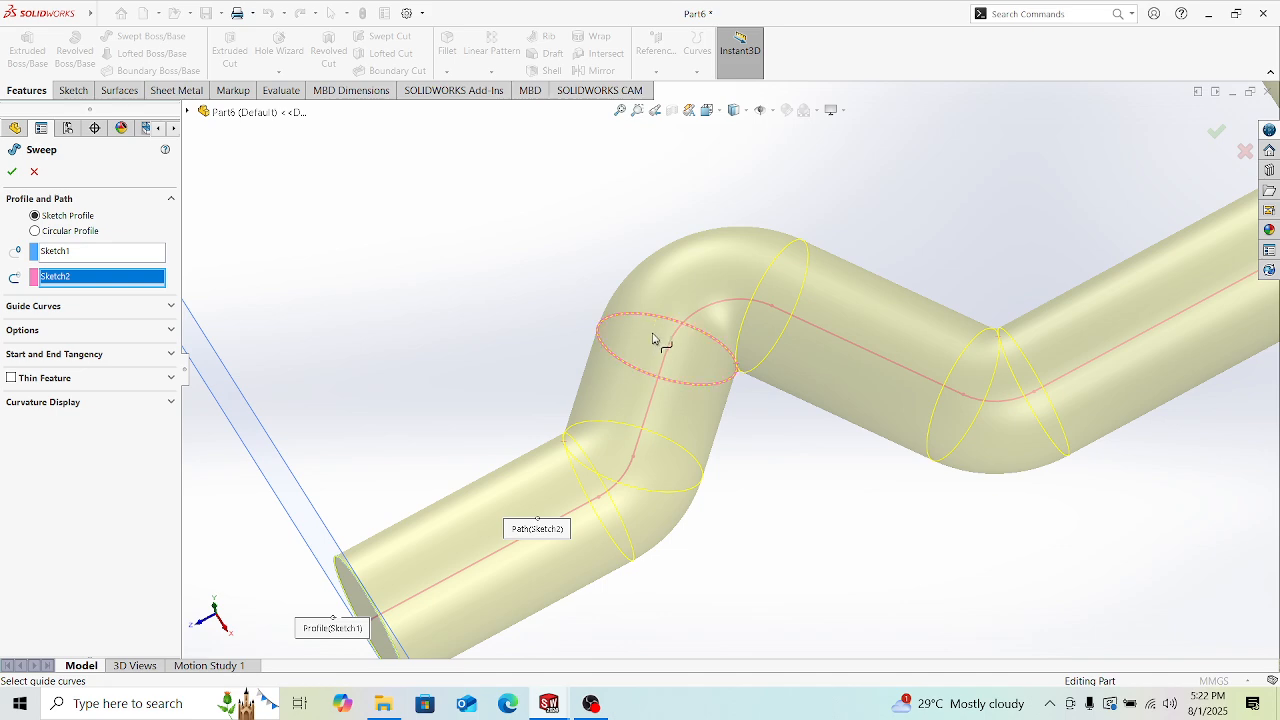
pyautogui.scroll(-3, 670, 340)
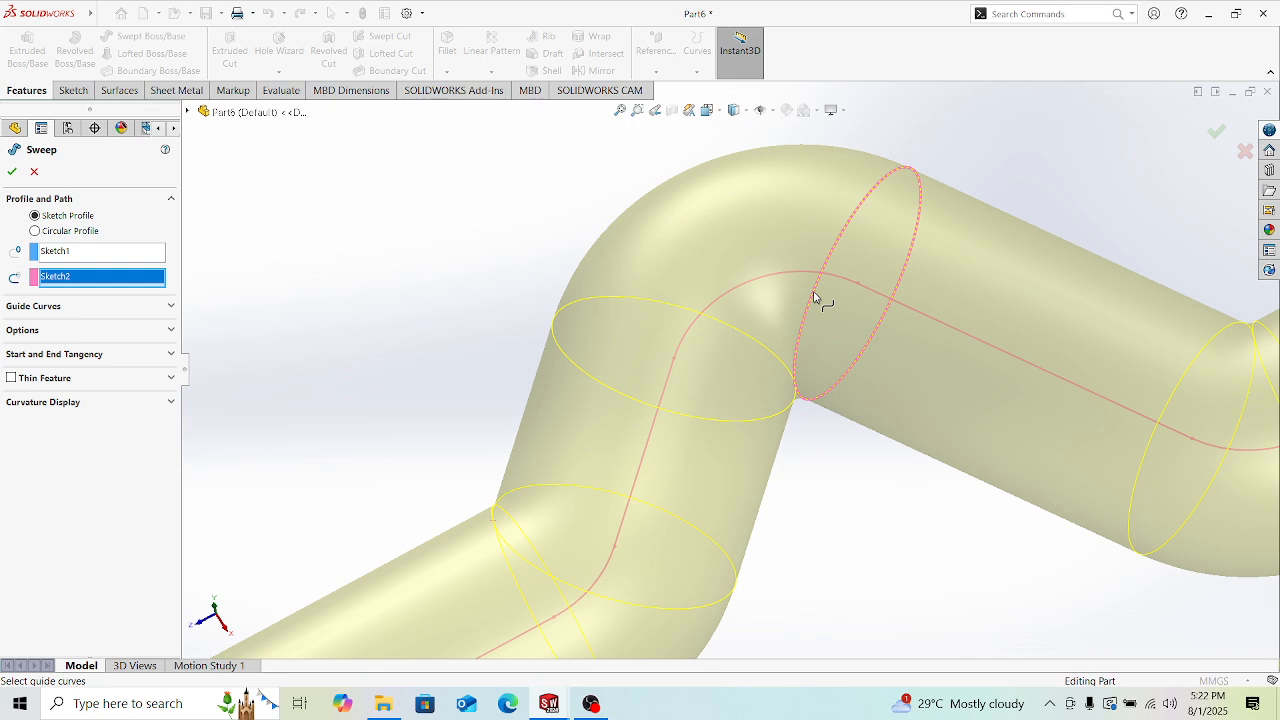
pyautogui.scroll(7, 815, 297)
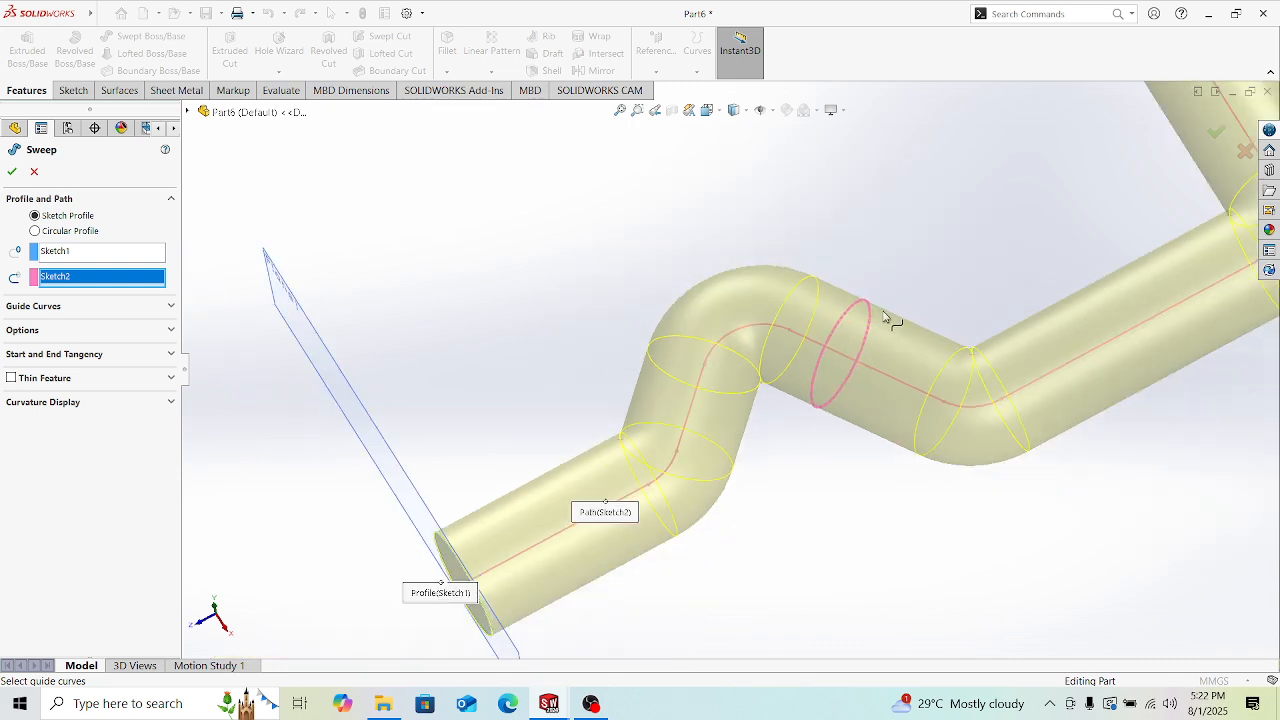
pyautogui.scroll(-2, 900, 345)
pyautogui.scroll(3, 930, 320)
pyautogui.scroll(-2, 925, 342)
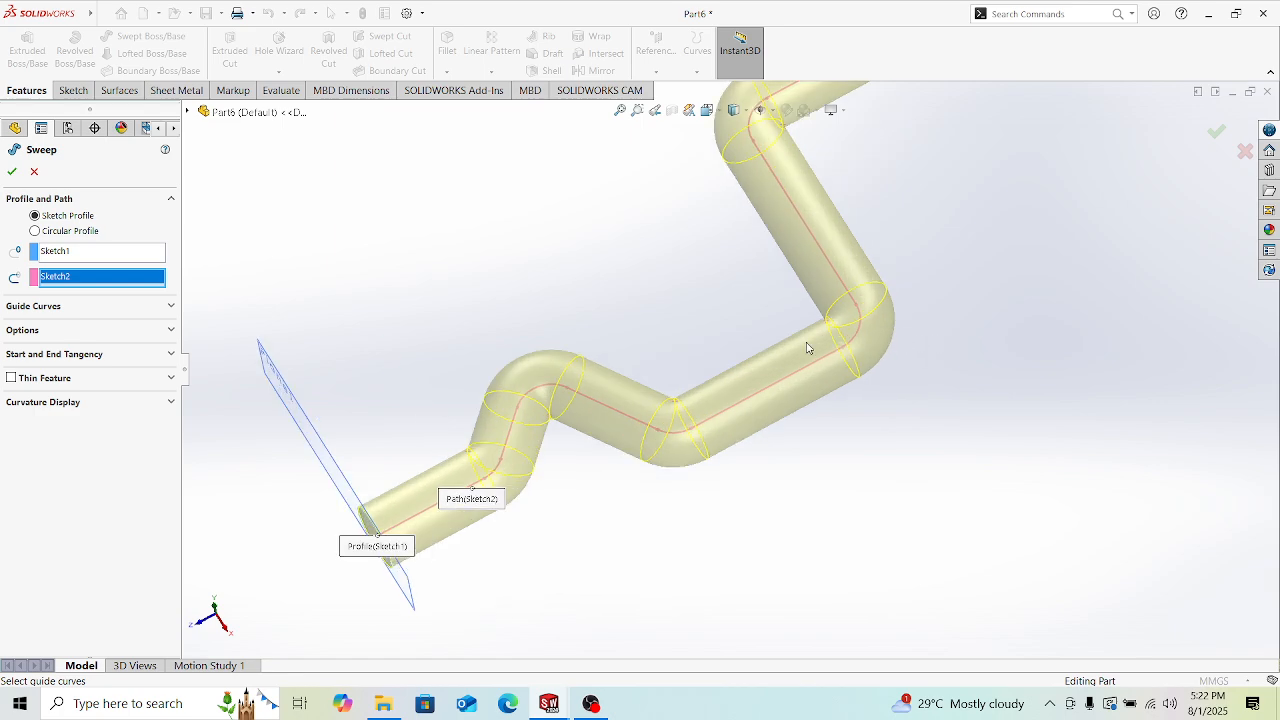
# Step: Examine the previewed pipe from the profile end on Plane1 to the far end of the path
pyautogui.scroll(2, 763, 236)
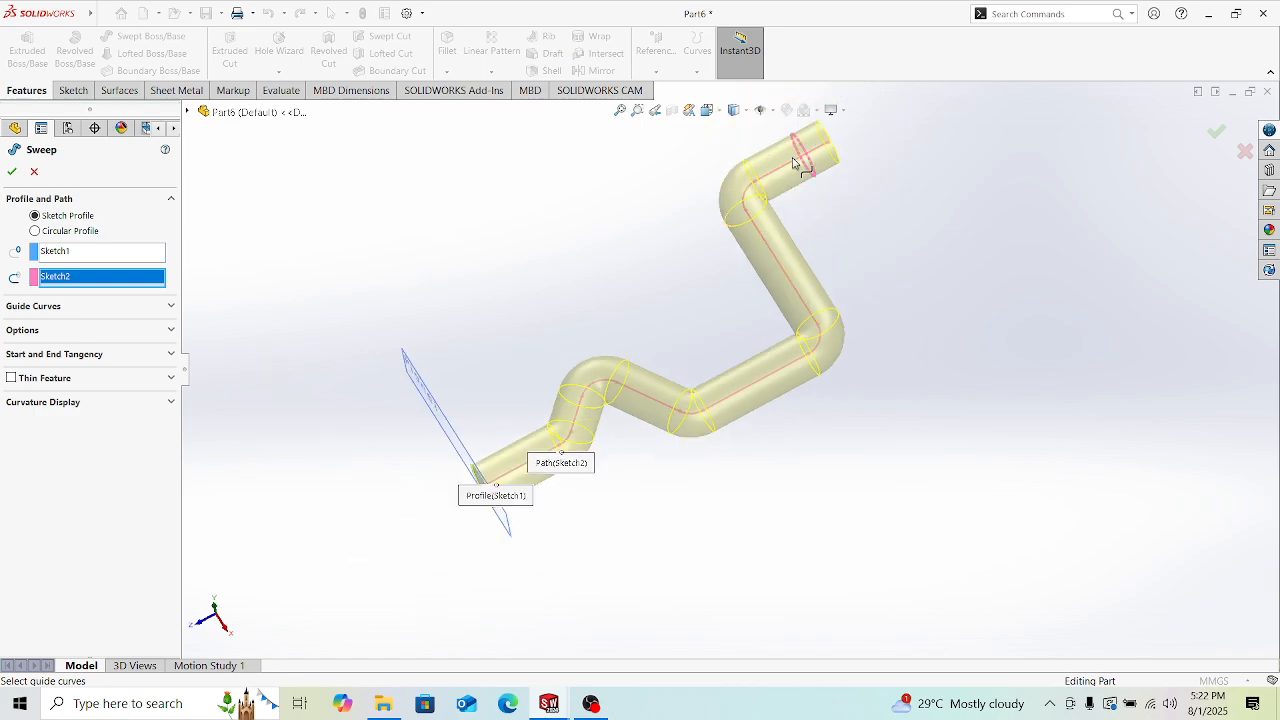
pyautogui.scroll(-2, 739, 195)
pyautogui.scroll(2, 724, 252)
pyautogui.scroll(-5, 572, 500)
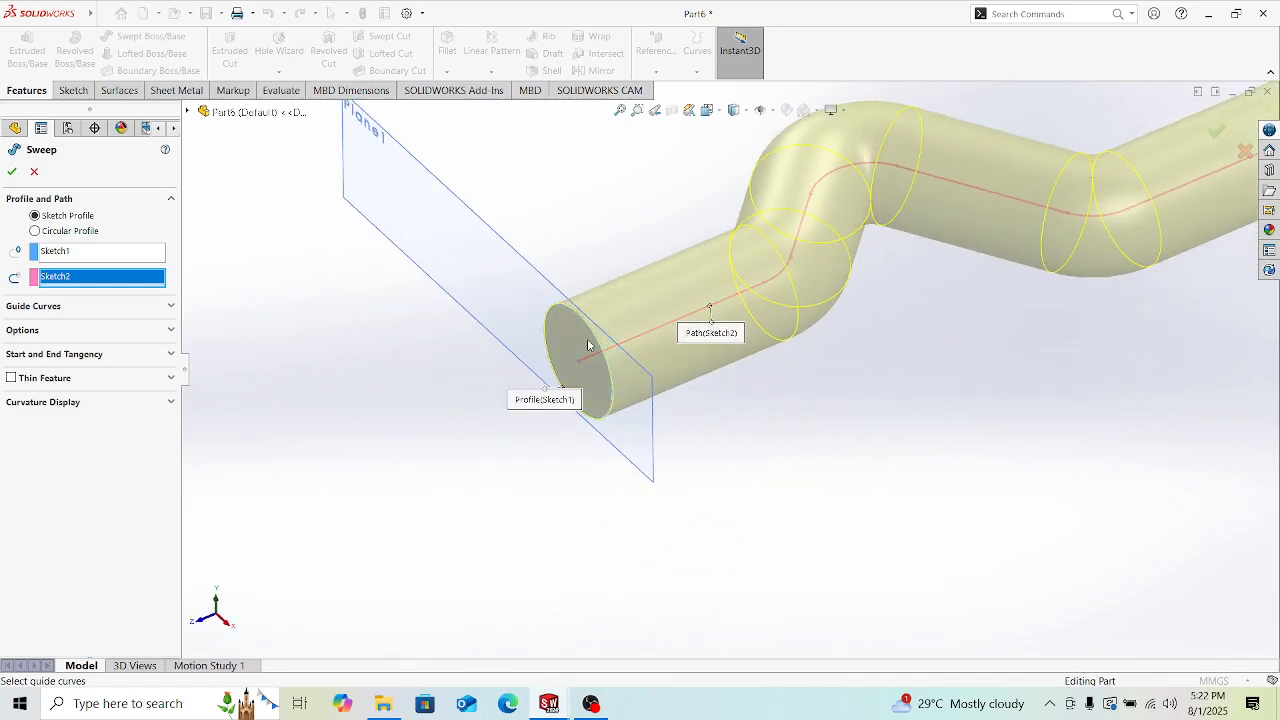
pyautogui.scroll(2, 600, 340)
pyautogui.scroll(-2, 674, 350)
pyautogui.scroll(2, 674, 350)
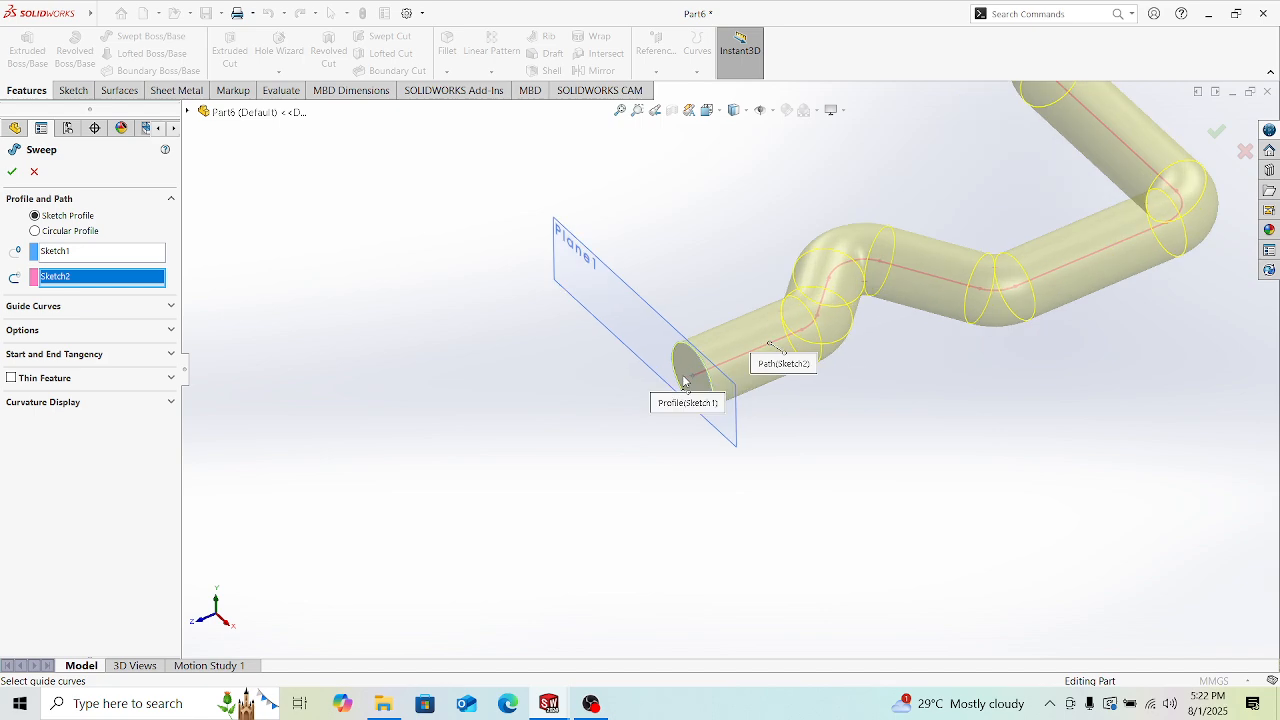
pyautogui.scroll(-2, 714, 350)
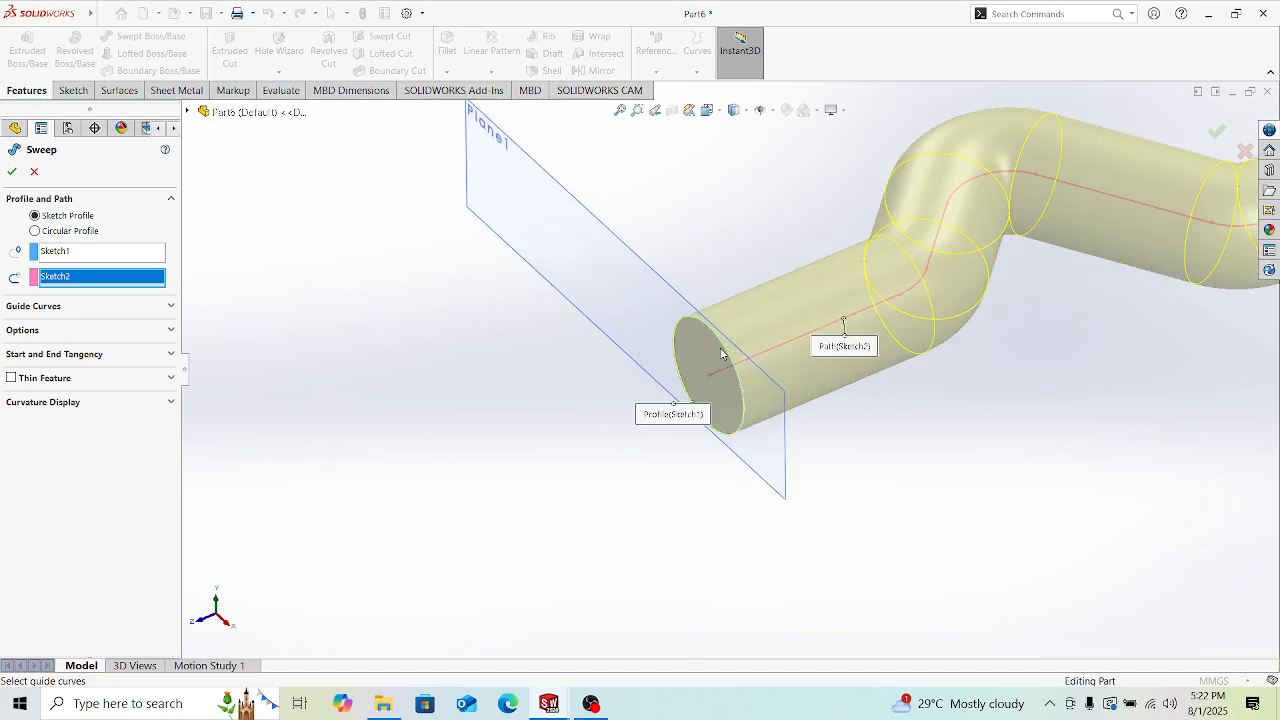
pyautogui.scroll(3, 710, 370)
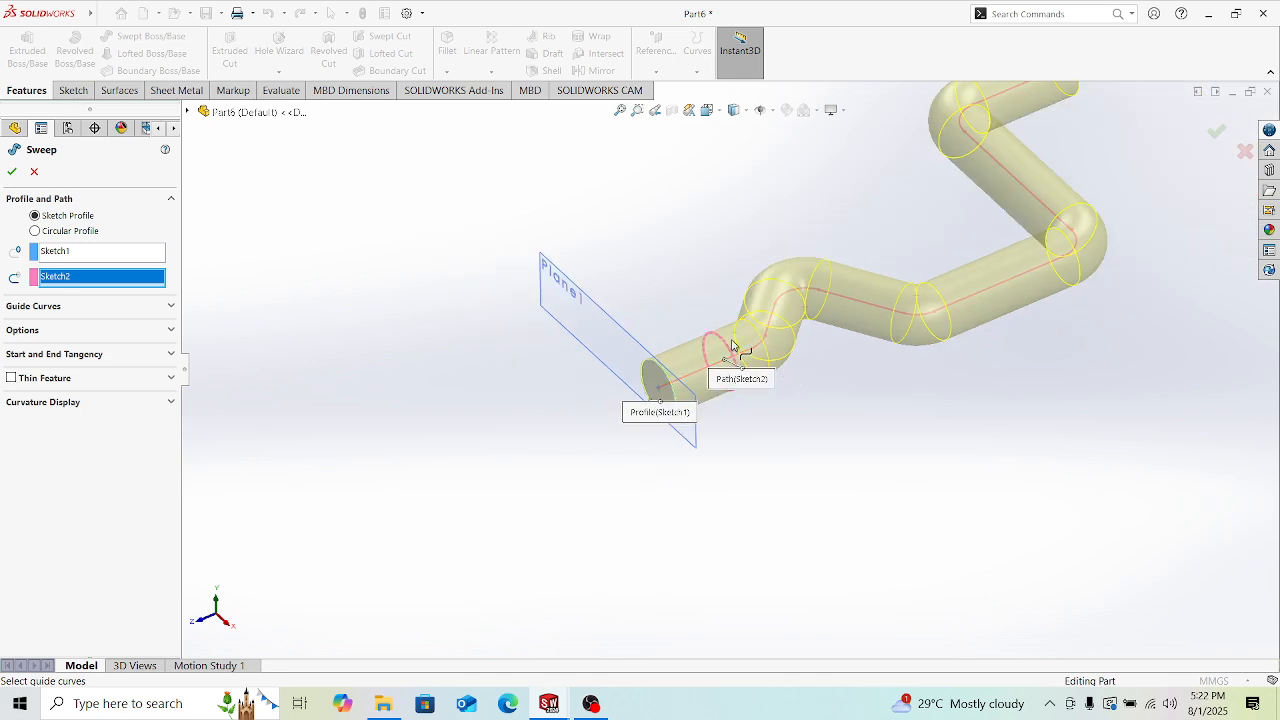
pyautogui.press('f')
pyautogui.scroll(-2, 1012, 218)
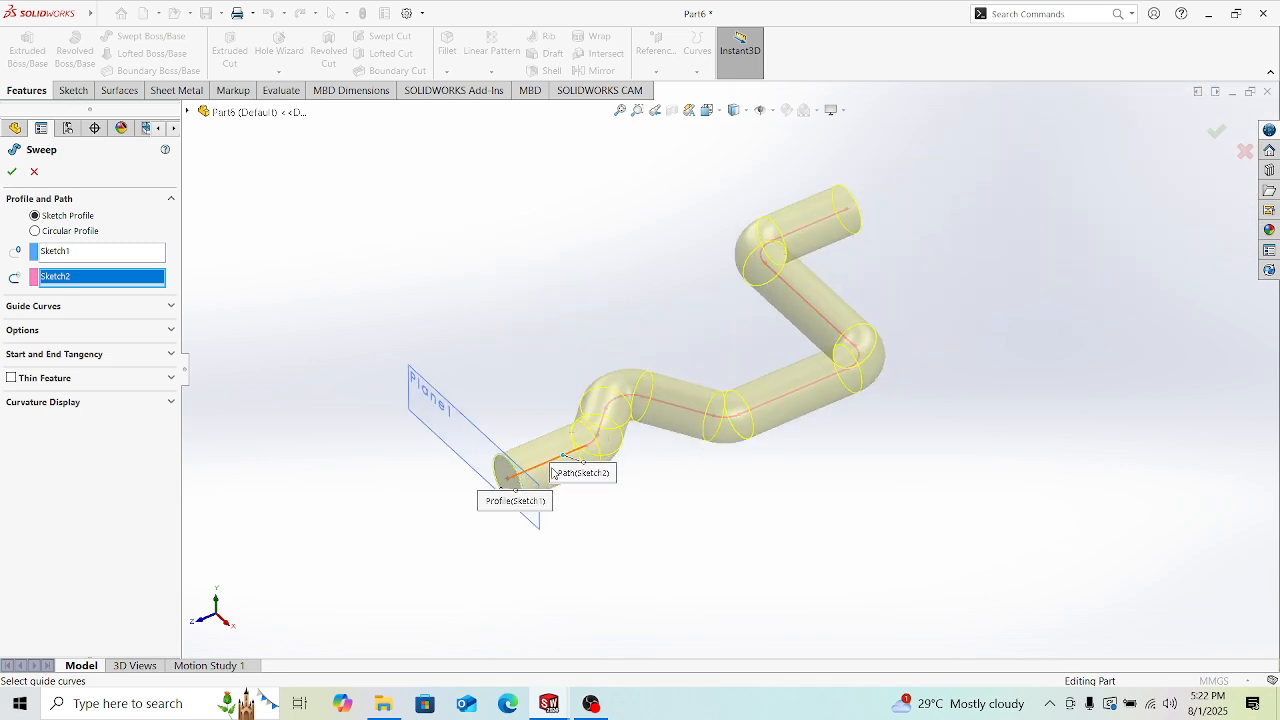
pyautogui.scroll(-3, 483, 493)
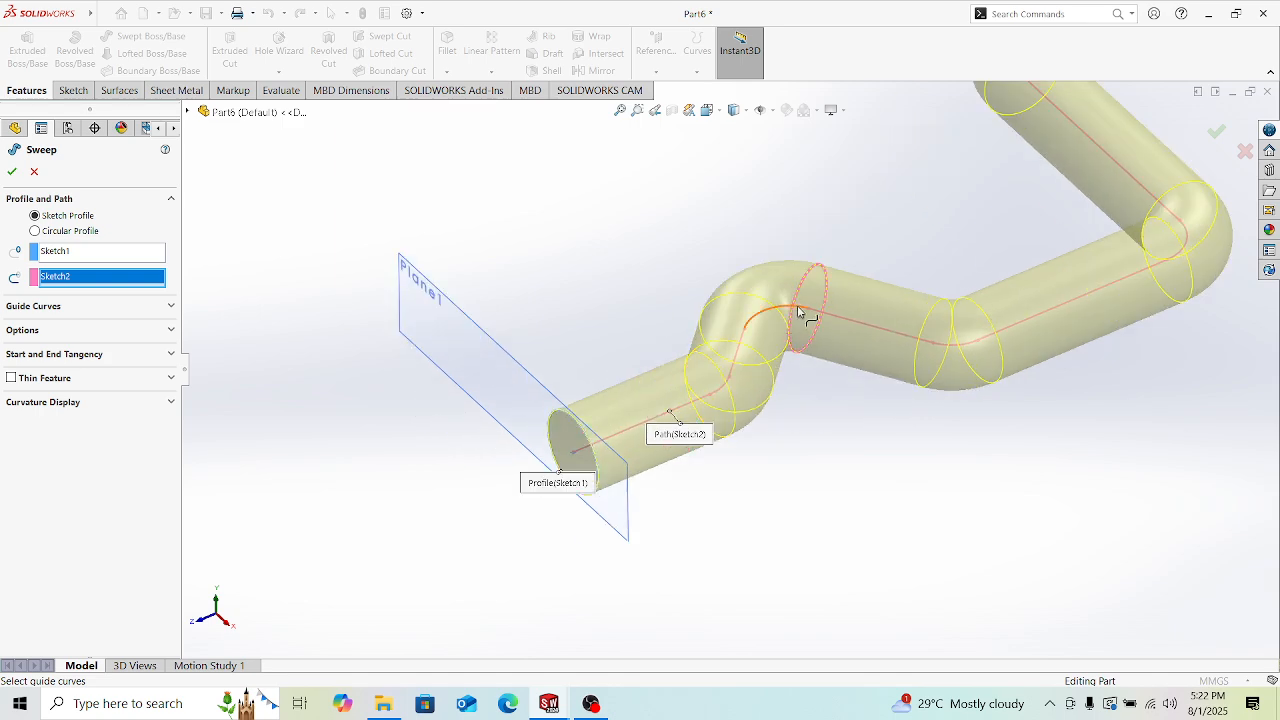
pyautogui.scroll(2, 1013, 325)
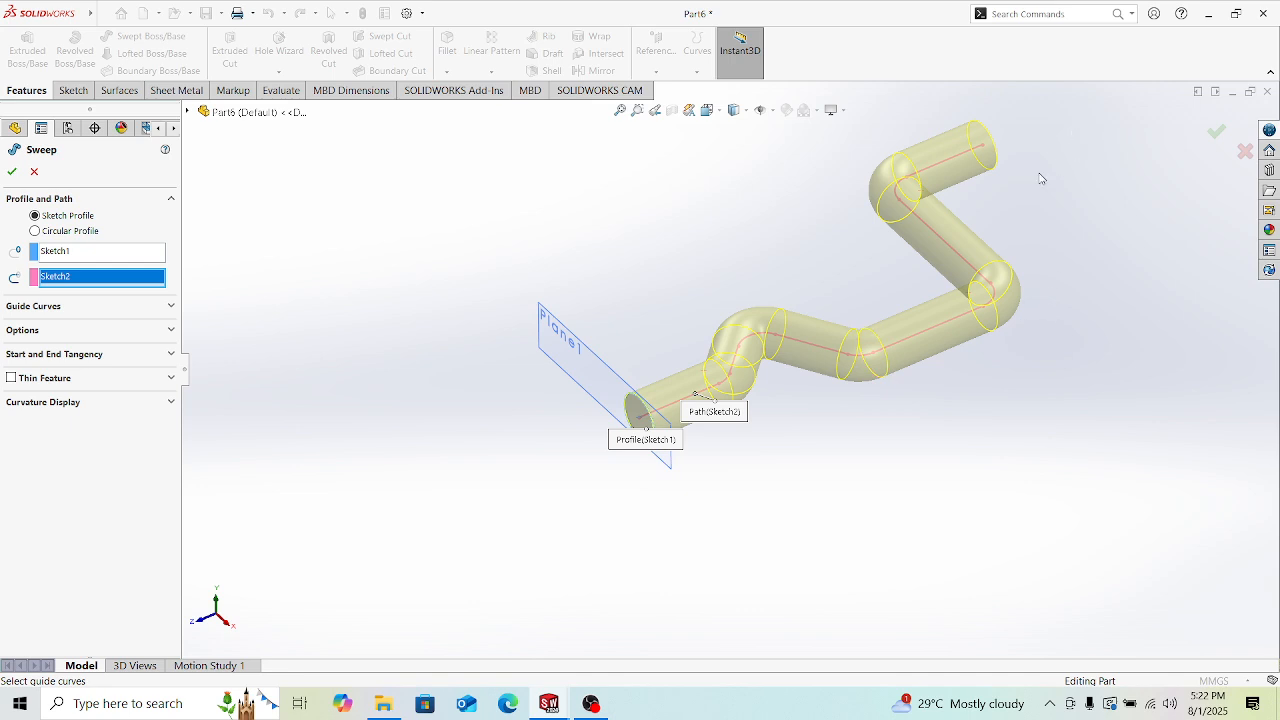
# Step: Accept the sweep and inspect the resulting solid pipe from its profile end face
pyautogui.scroll(-3, 1040, 178)
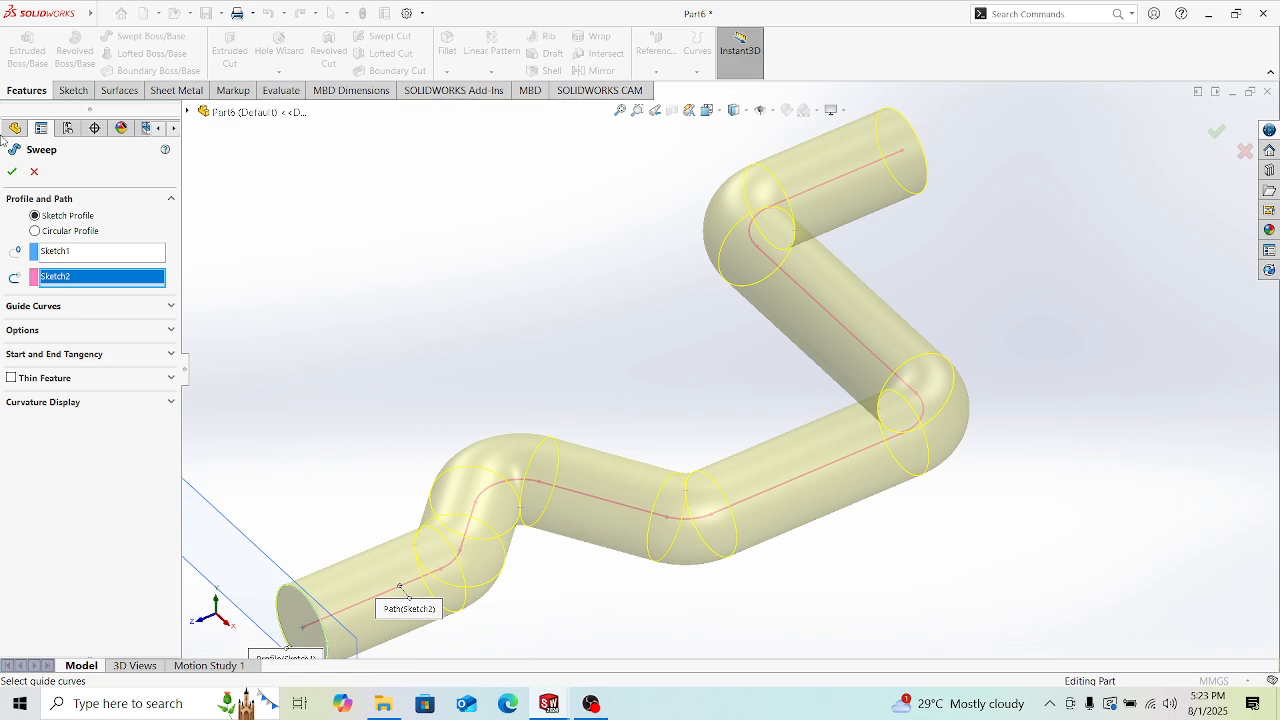
pyautogui.press('Return')
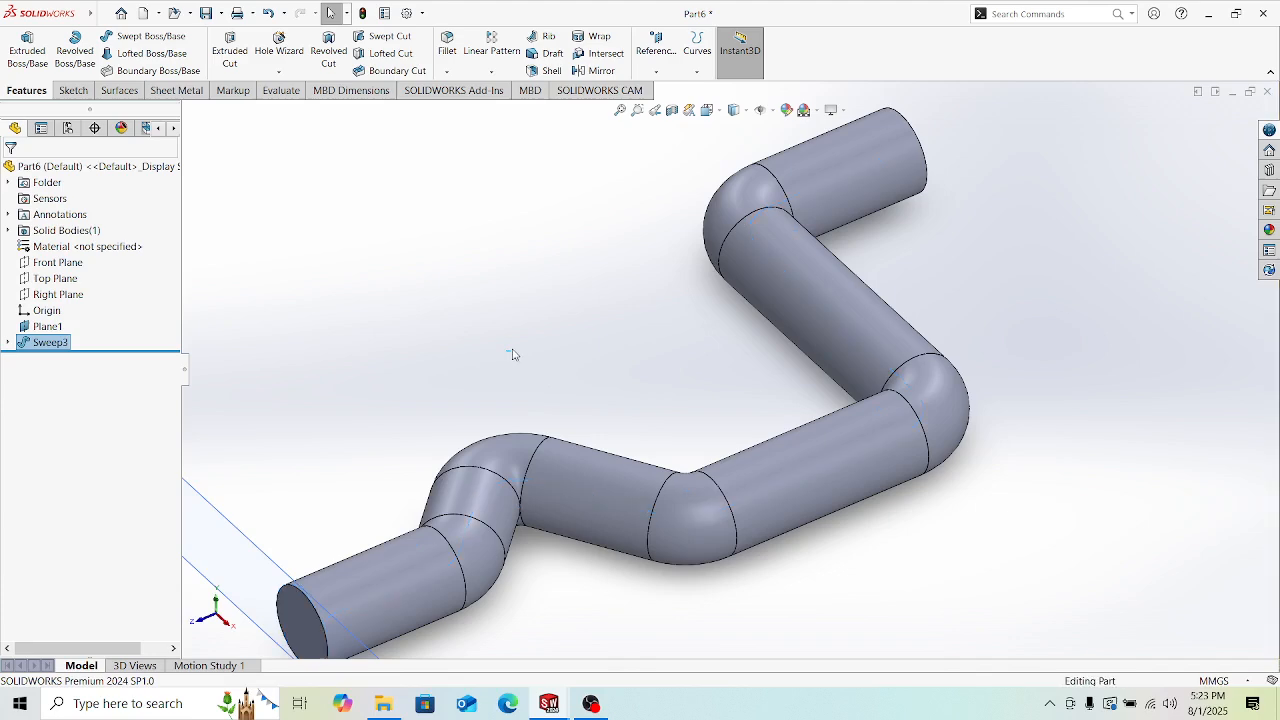
pyautogui.click(516, 356)
pyautogui.scroll(3, 575, 408)
pyautogui.scroll(-4, 600, 413)
pyautogui.moveTo(768, 432); pyautogui.dragTo(470, 515, button='middle')
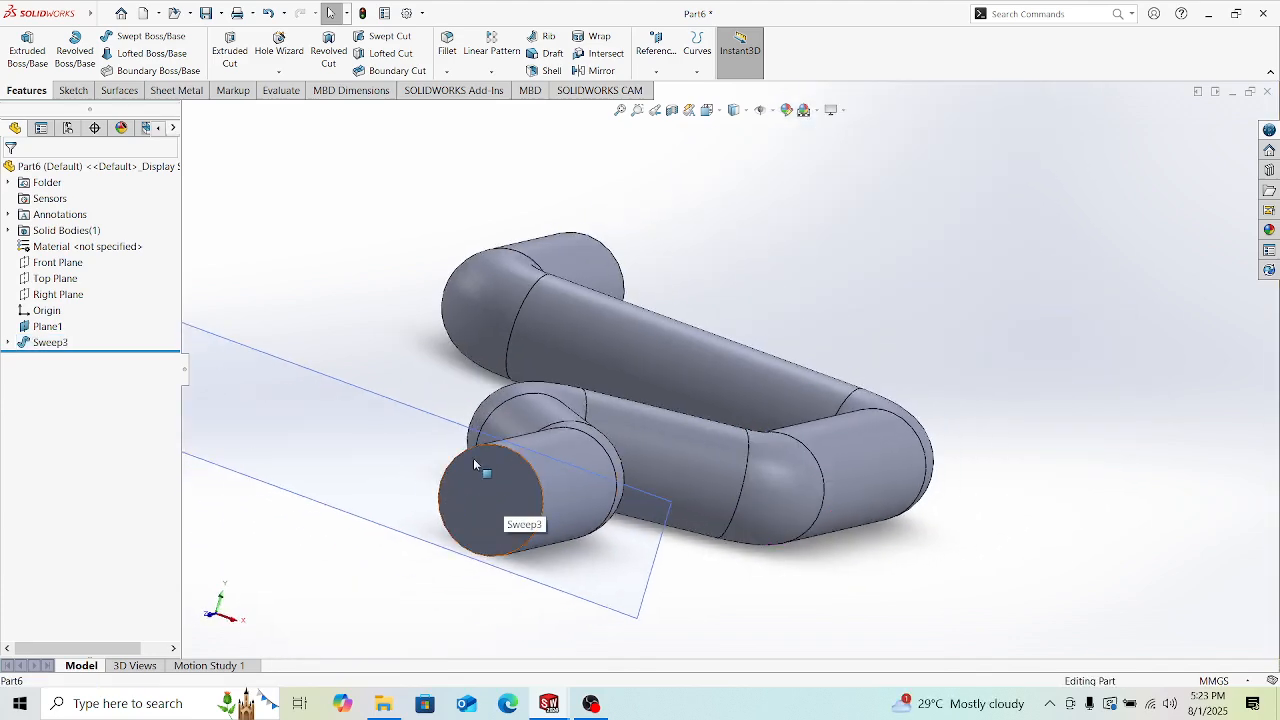
pyautogui.moveTo(485, 498); pyautogui.dragTo(329, 556, button='middle')
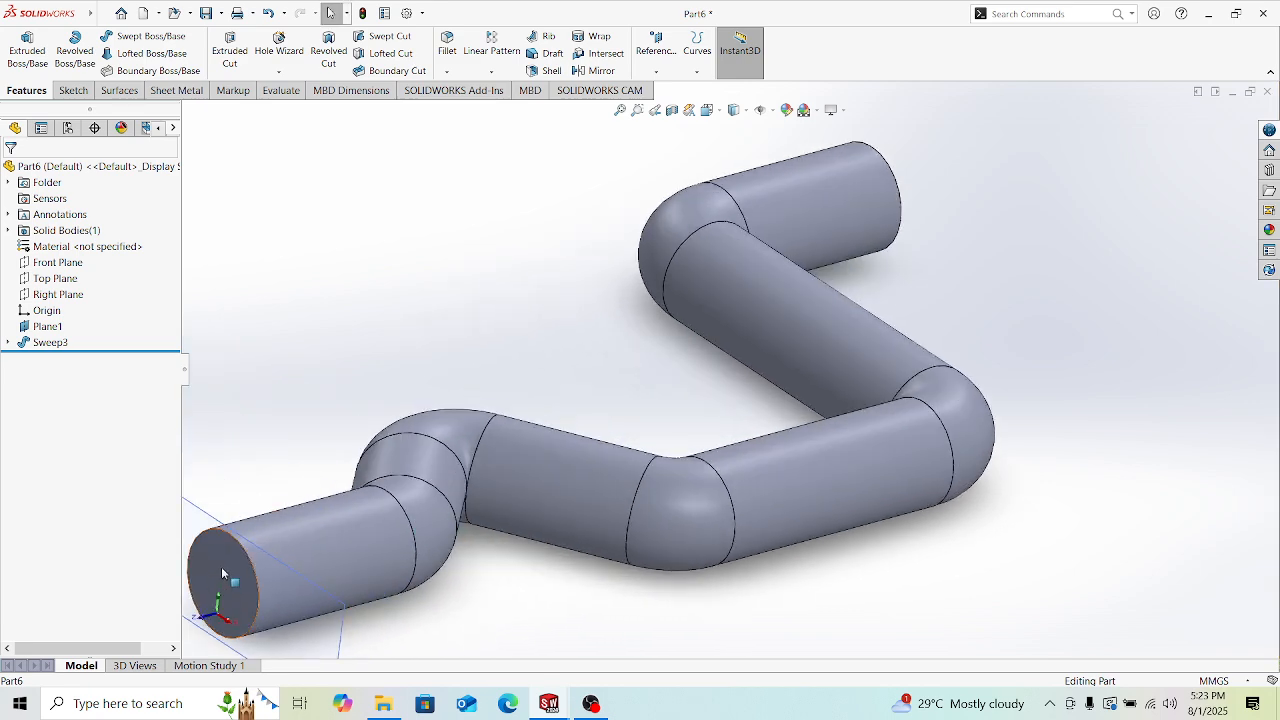
pyautogui.scroll(3, 222, 566)
pyautogui.scroll(-3, 415, 466)
# Step: Edit the sweep's profile sketch, add a concentric inner circle of about 8 mm radius at the origin, and exit the sketch
pyautogui.click(7, 343)
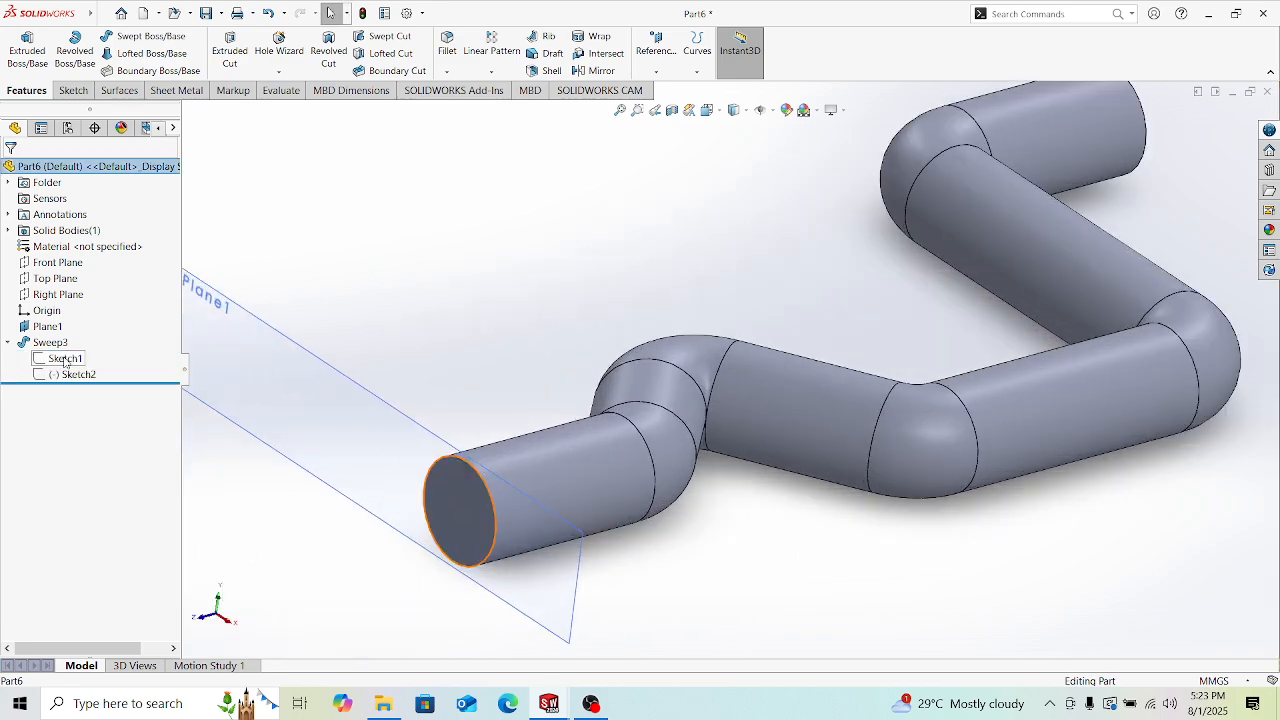
pyautogui.click(64, 359)
pyautogui.click(82, 329)
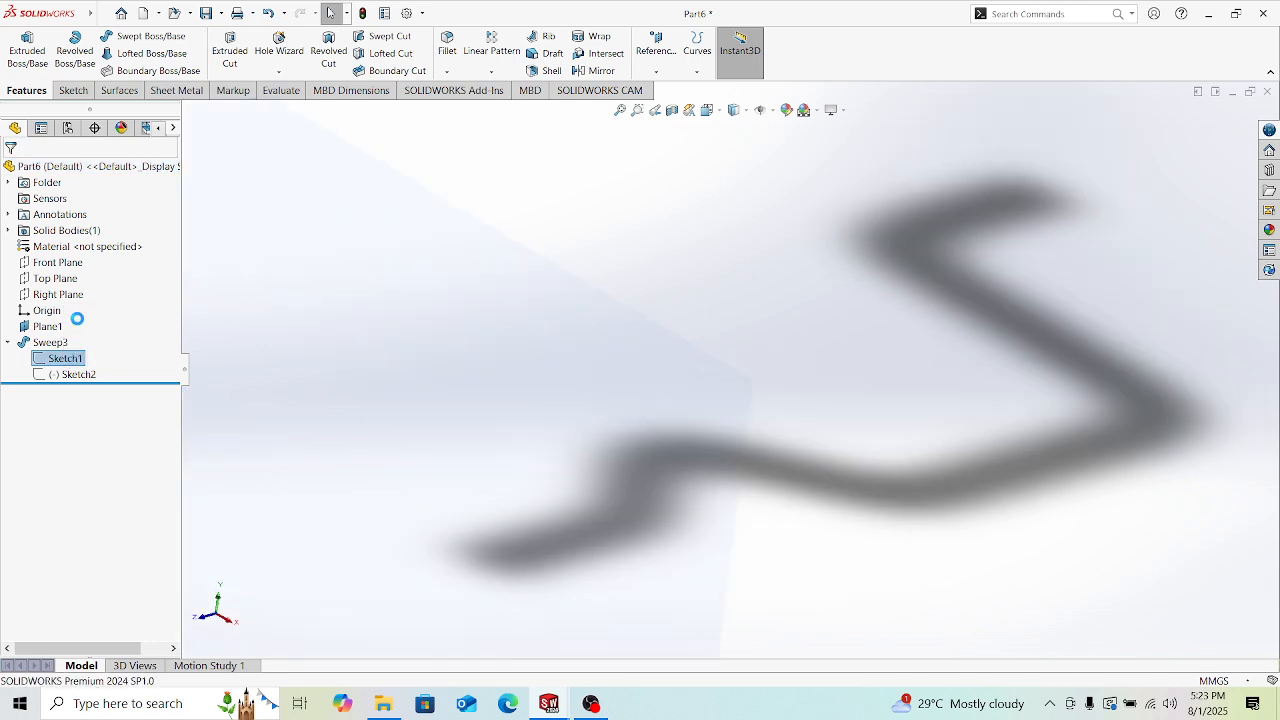
pyautogui.scroll(-5, 893, 366)
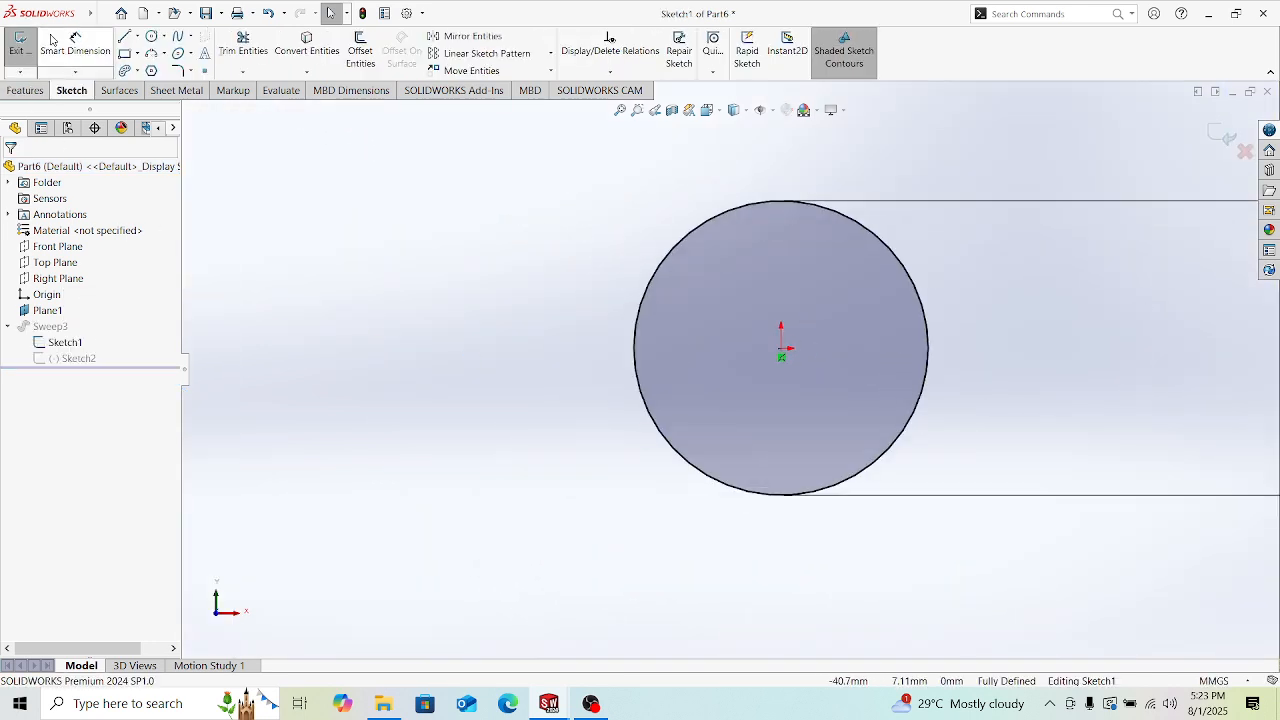
pyautogui.click(150, 37)
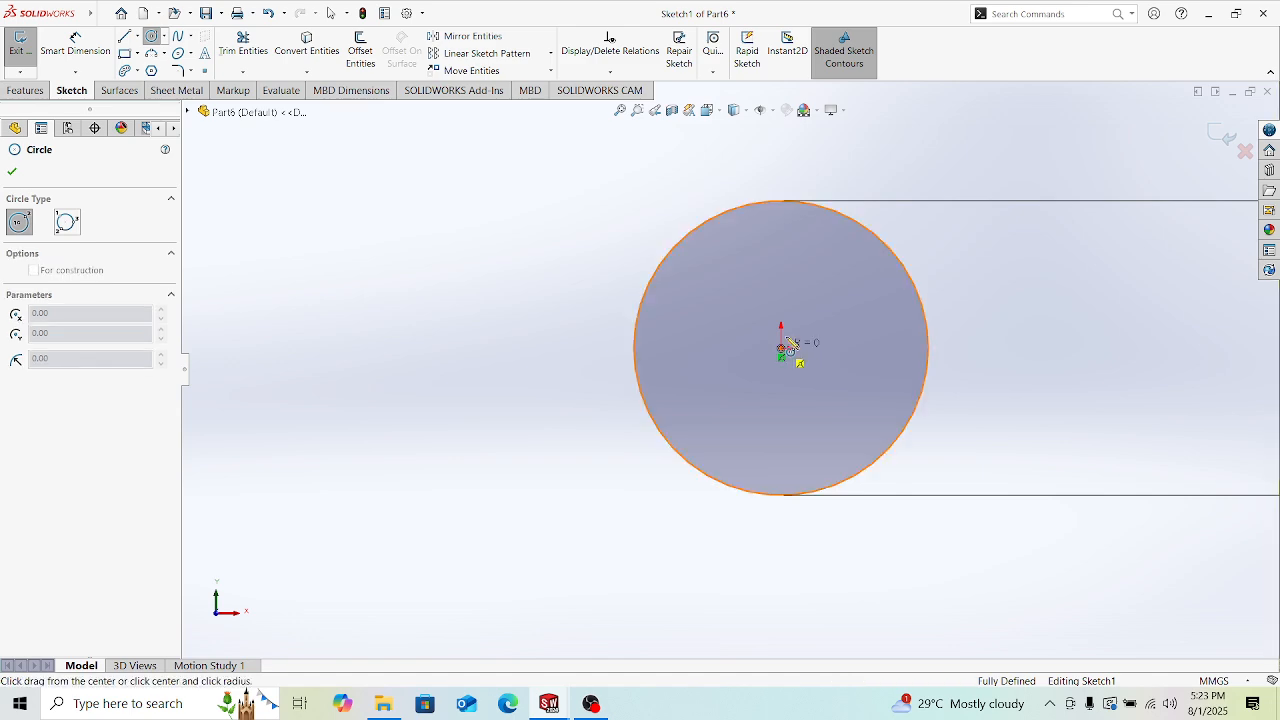
pyautogui.click(783, 351)
pyautogui.click(800, 232)
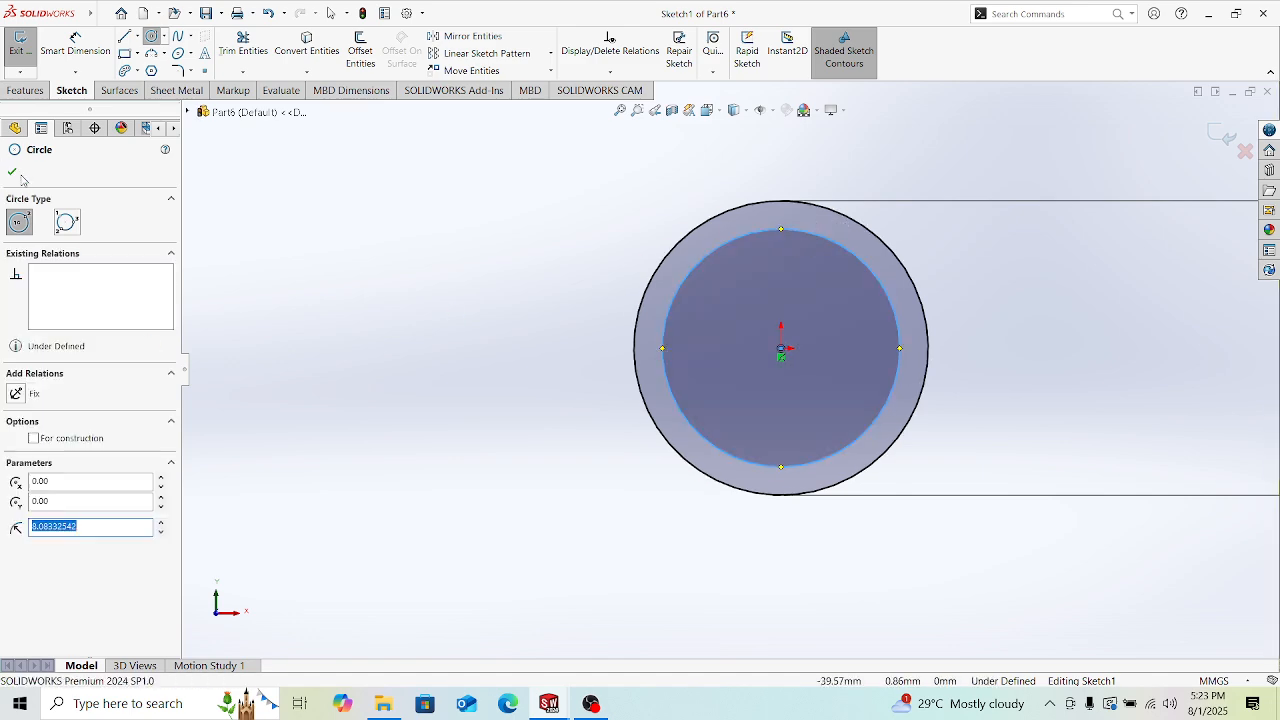
pyautogui.press('Escape')
pyautogui.click(1224, 137)
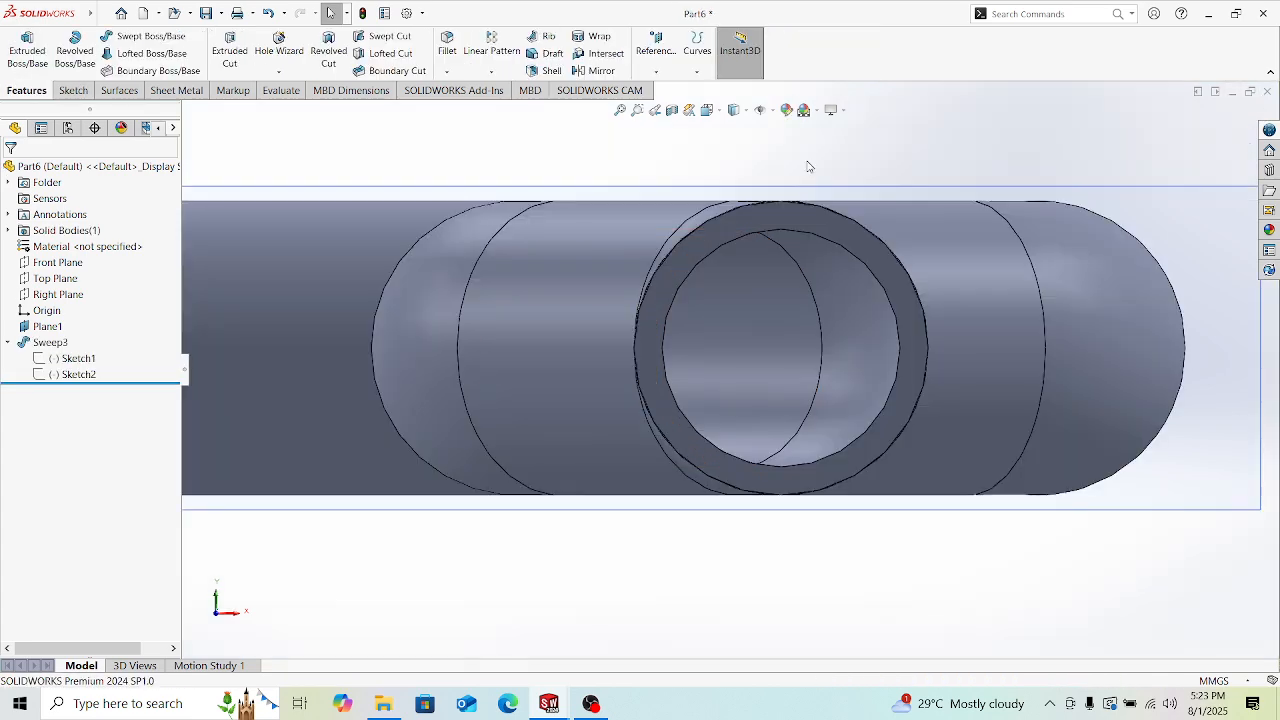
# Step: Examine the hollow pipe from its open end and around its bends
pyautogui.scroll(3, 881, 232)
pyautogui.moveTo(881, 232); pyautogui.dragTo(700, 385, button='middle')
pyautogui.scroll(4, 690, 398)
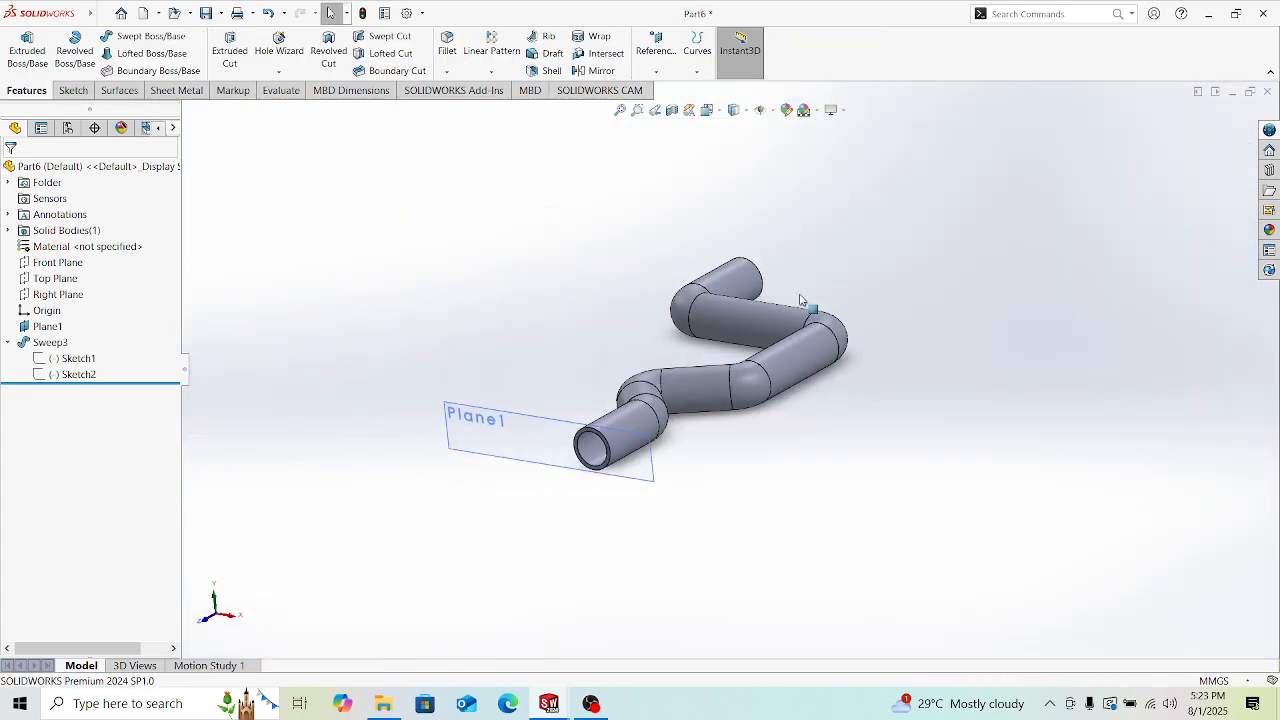
pyautogui.moveTo(802, 298); pyautogui.dragTo(268, 521, button='middle')
pyautogui.scroll(-3, 878, 330)
pyautogui.scroll(2, 376, 455)
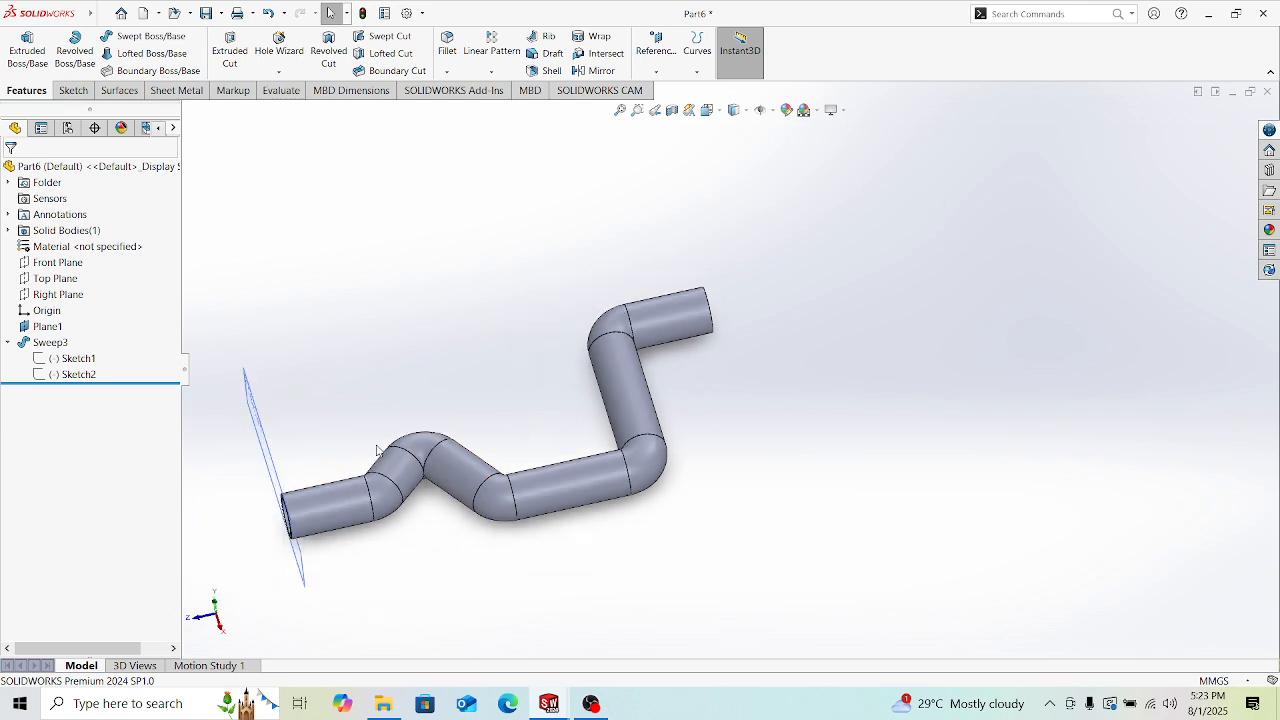
pyautogui.scroll(2, 506, 454)
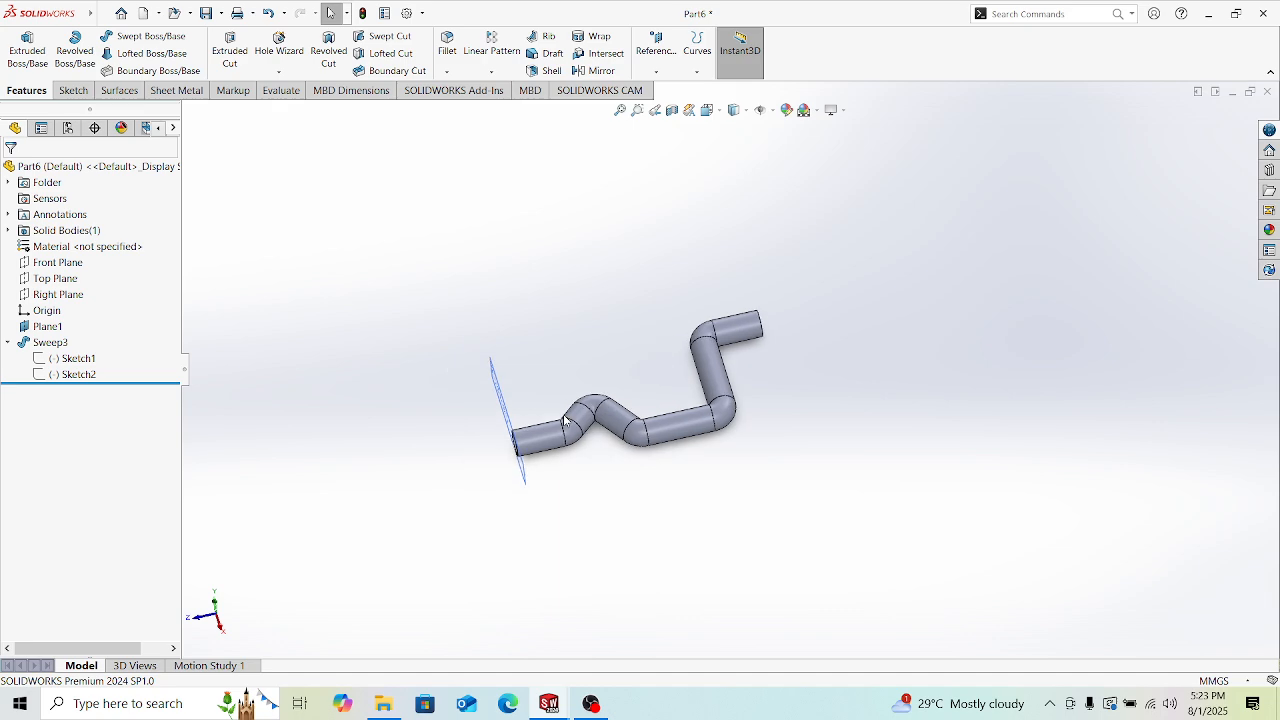
pyautogui.scroll(-5, 666, 374)
pyautogui.moveTo(720, 446); pyautogui.dragTo(724, 438, button='middle')
pyautogui.scroll(5, 760, 367)
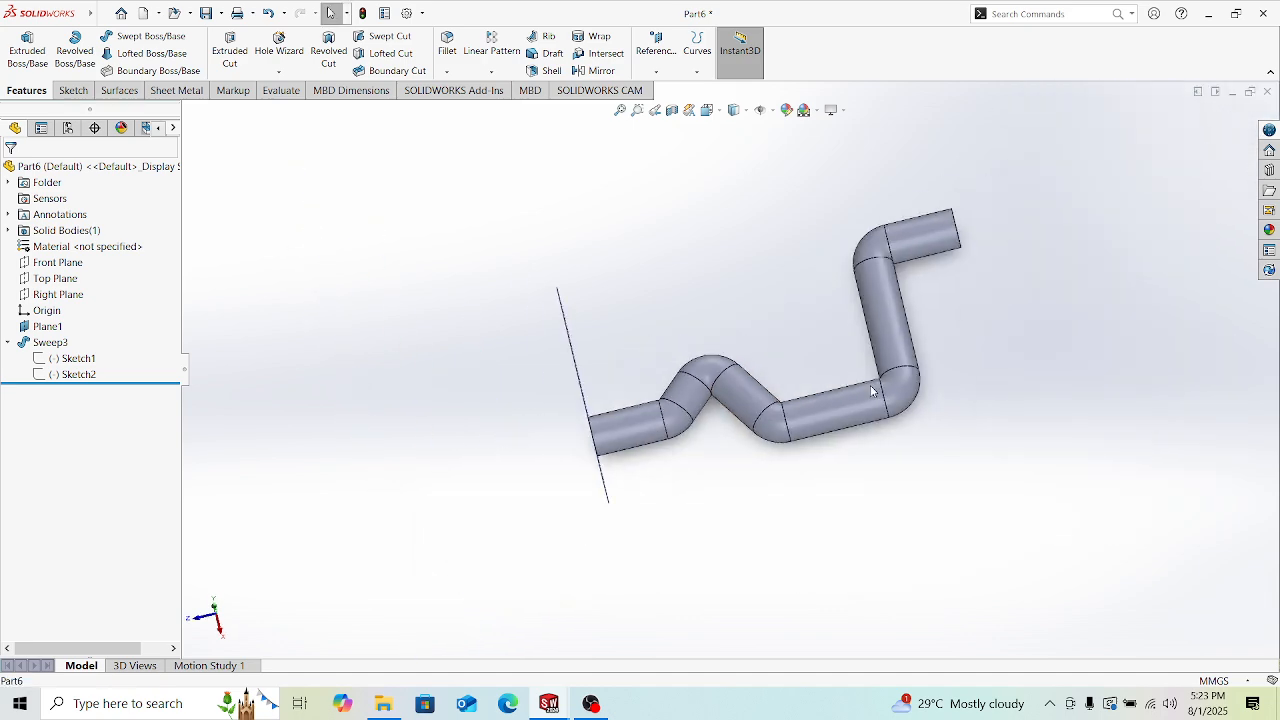
pyautogui.moveTo(932, 522); pyautogui.dragTo(1047, 363, button='middle')
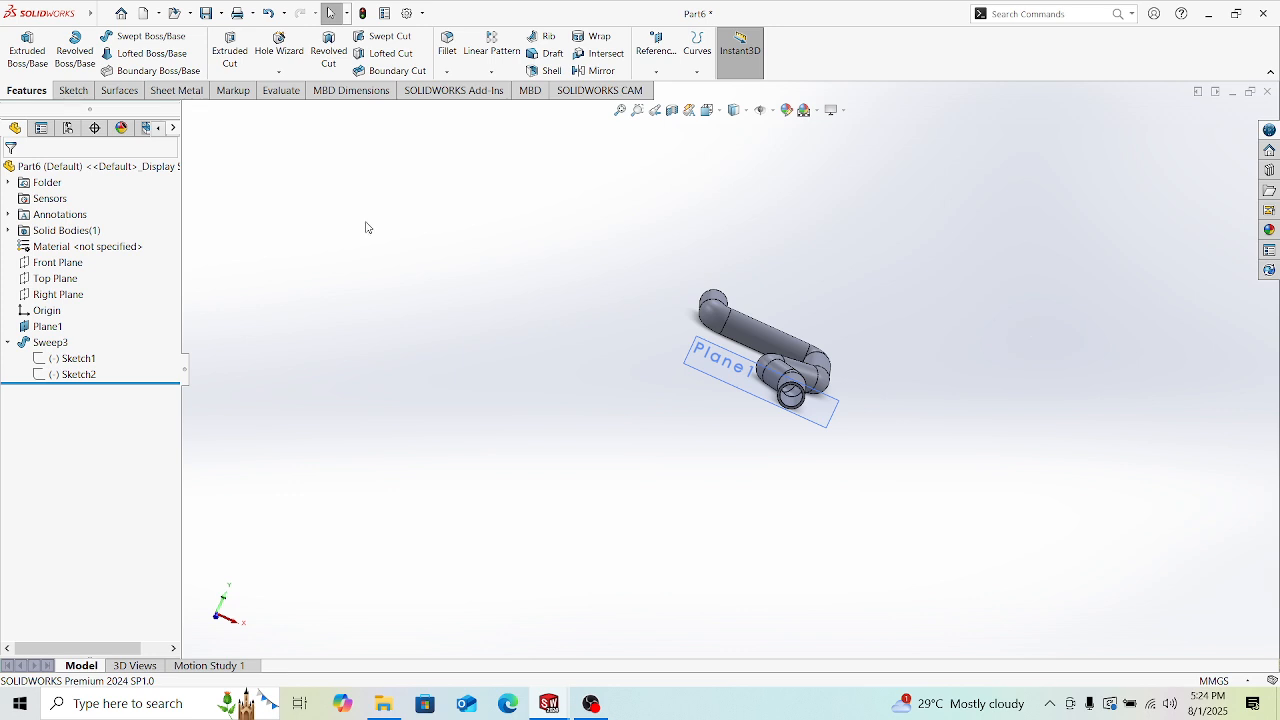
# Step: Inspect the finished hollow sweep along its whole length, from above and from a lower angle facing the ring-shaped end at Plane1
pyautogui.scroll(5, 760, 370)
pyautogui.scroll(-5, 785, 361)
pyautogui.scroll(-3, 785, 361)
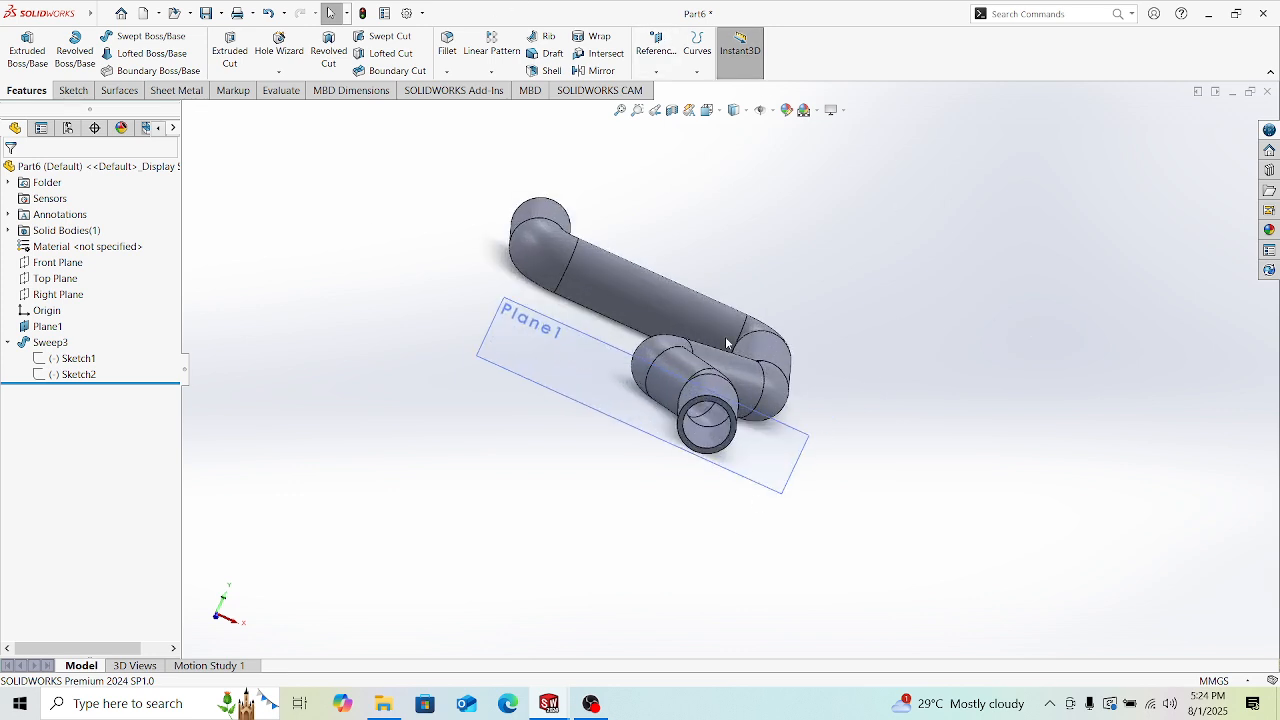
pyautogui.scroll(-3, 745, 390)
pyautogui.moveTo(738, 373); pyautogui.dragTo(826, 282, button='middle')
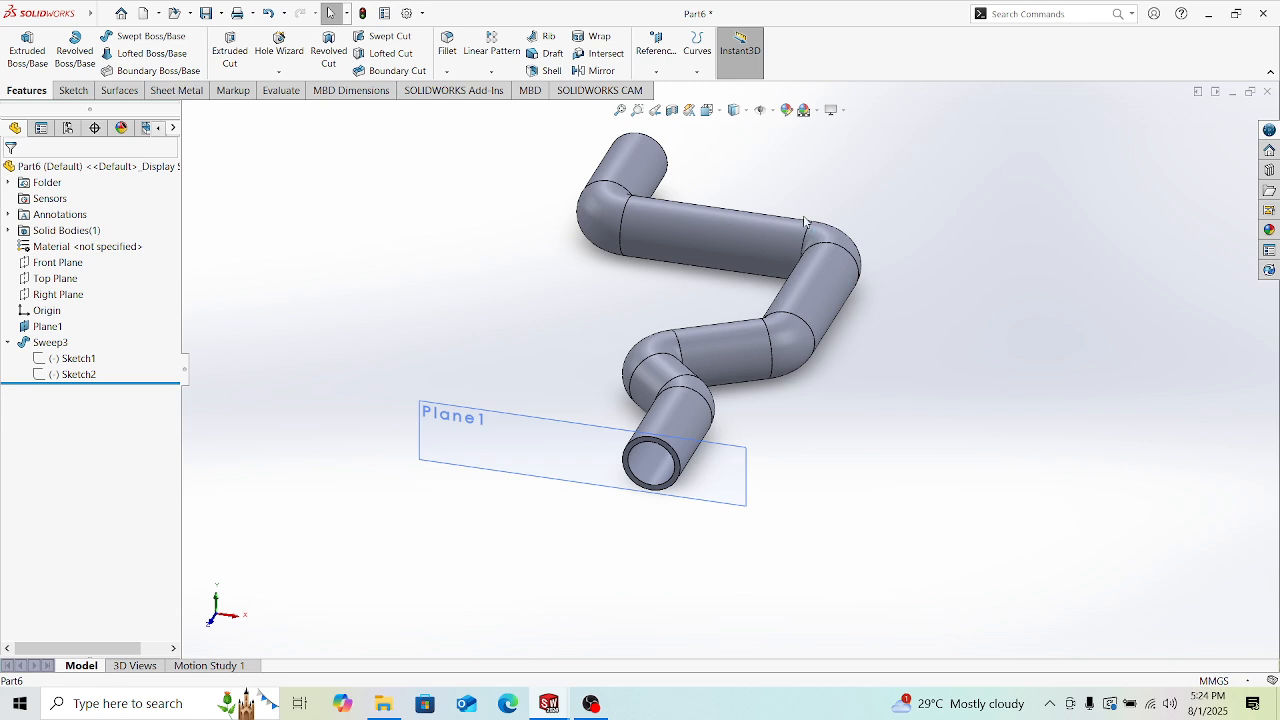
pyautogui.scroll(2, 803, 229)
pyautogui.scroll(-4, 745, 247)
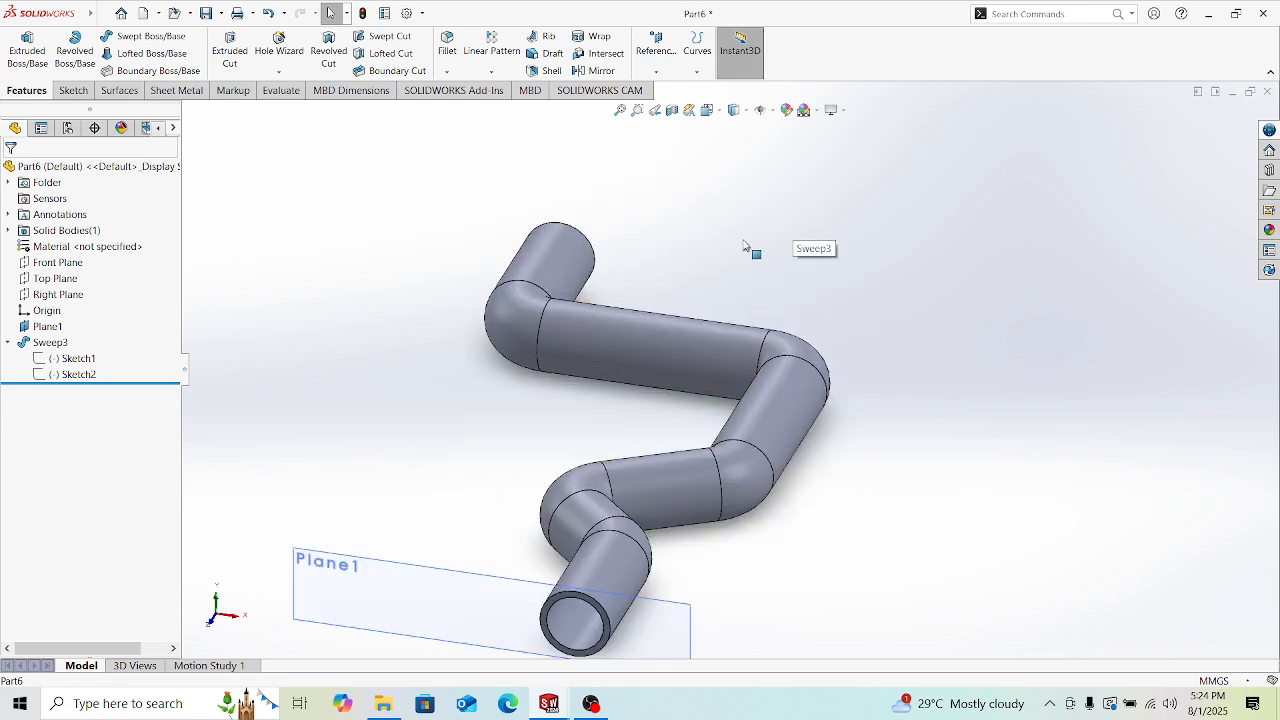
pyautogui.scroll(2, 745, 247)
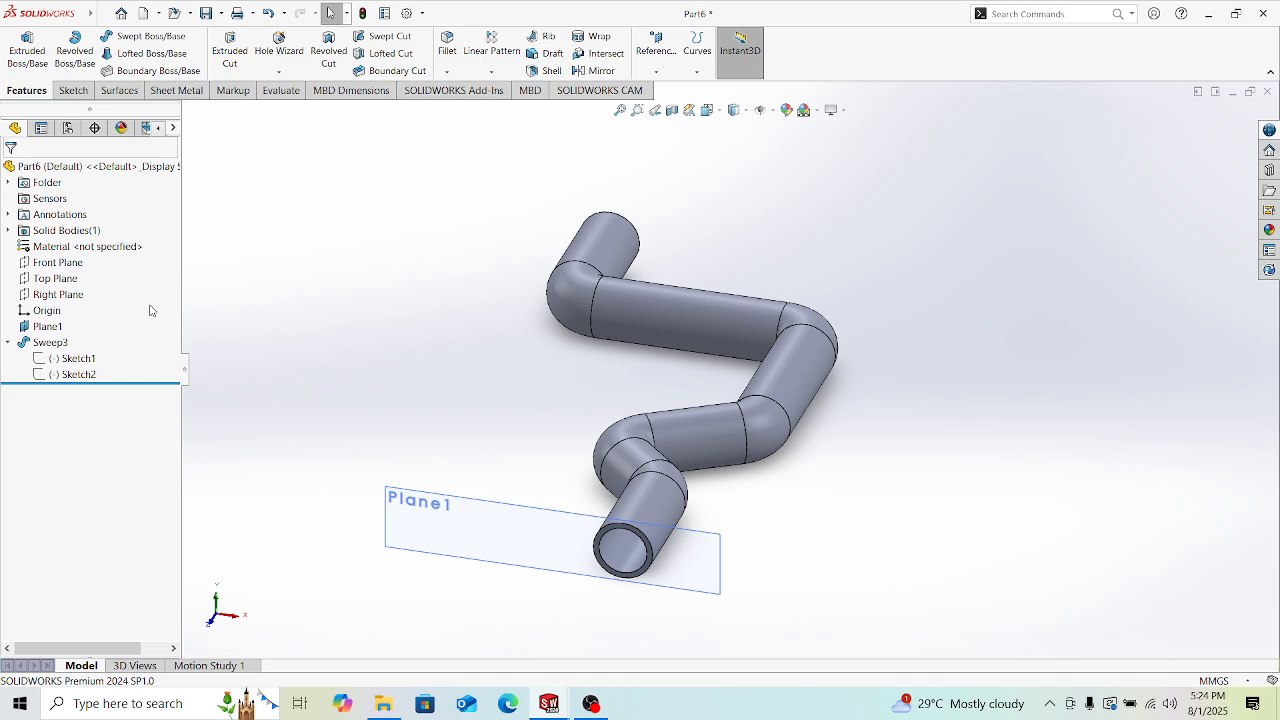
pyautogui.scroll(2, 702, 420)
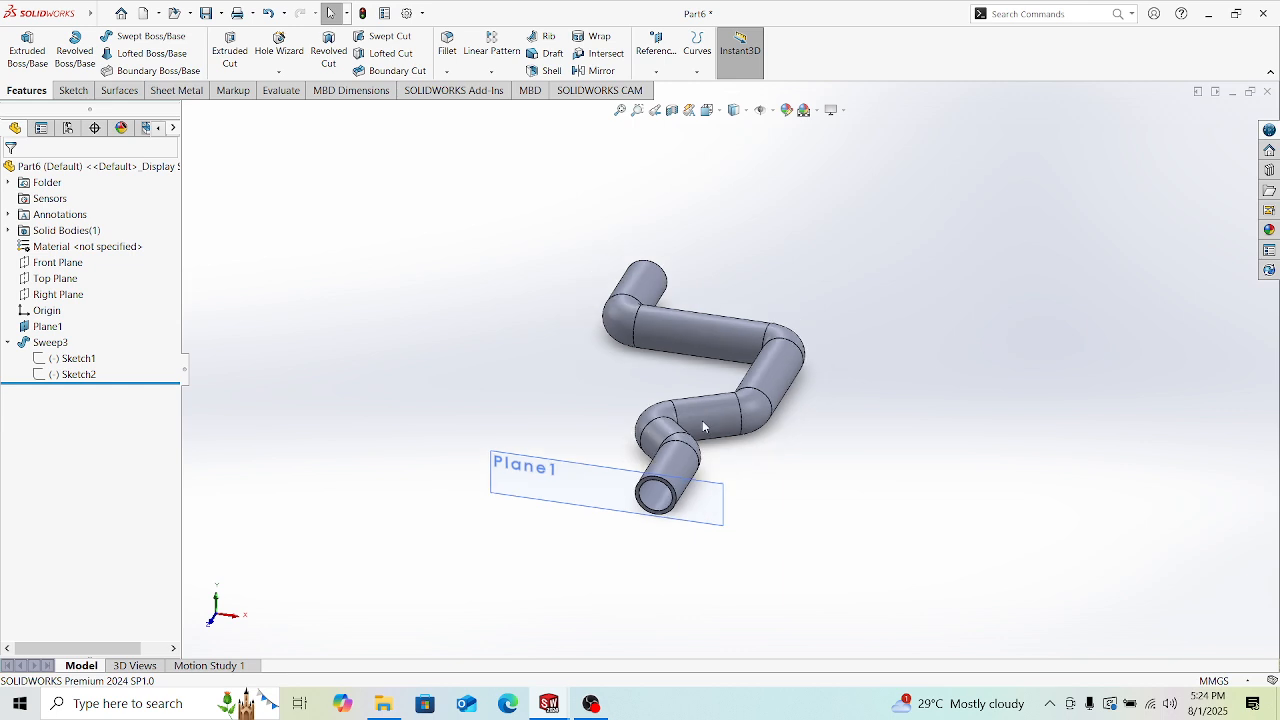
pyautogui.scroll(-4, 763, 366)
pyautogui.moveTo(693, 265); pyautogui.dragTo(652, 232, button='middle')
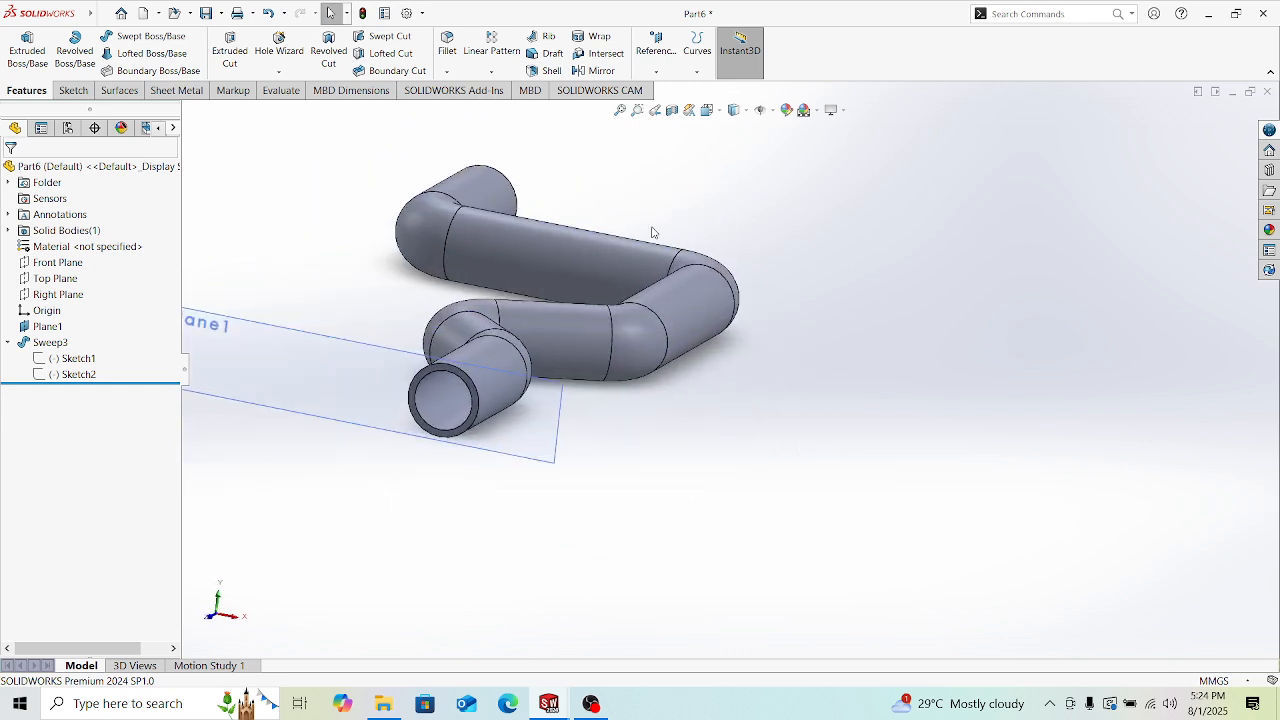